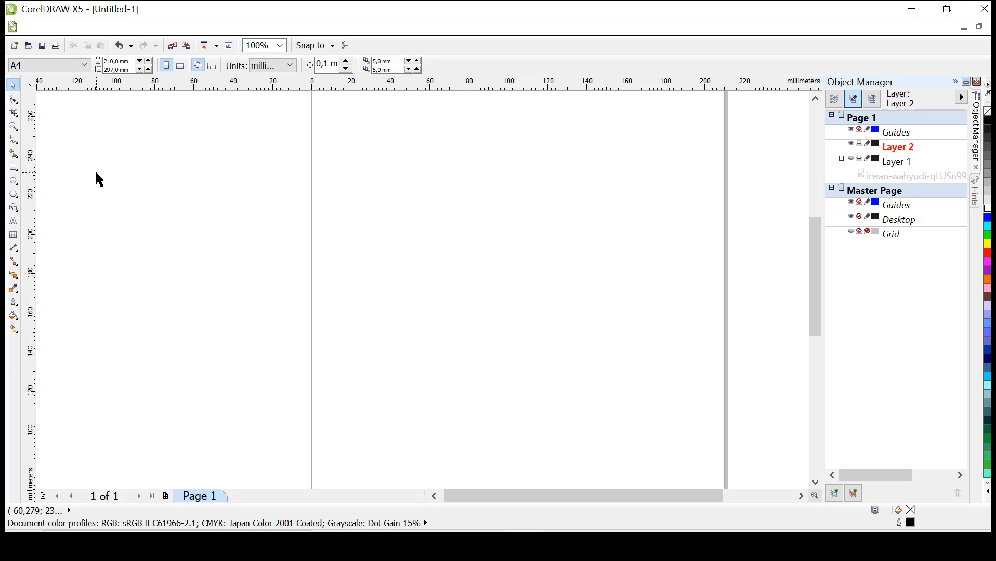
Step: Draw a closed eye-shaped outline about 63.5 mm wide and 28 mm tall from two opposing 3-Point Curve arcs
click(14, 140)
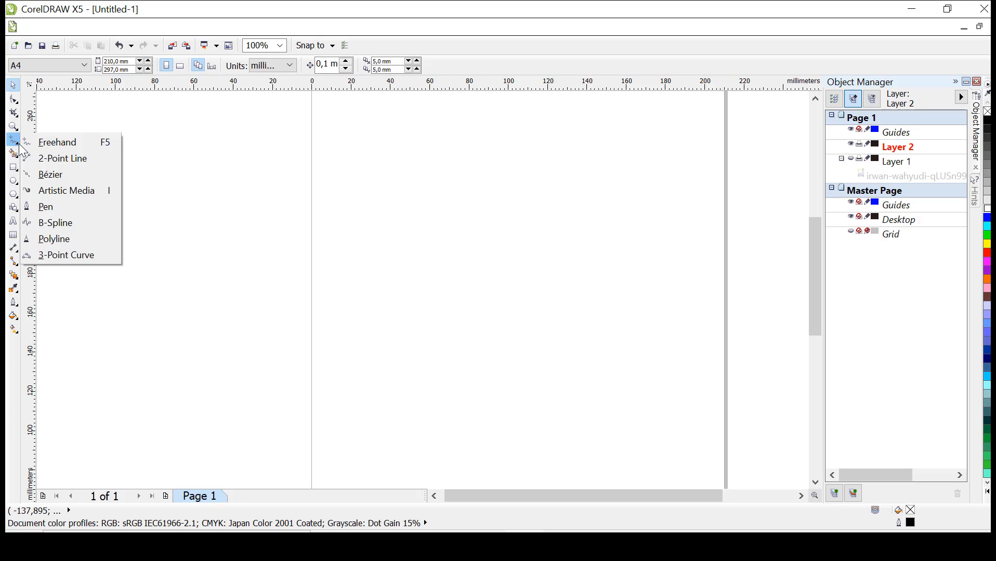
click(66, 254)
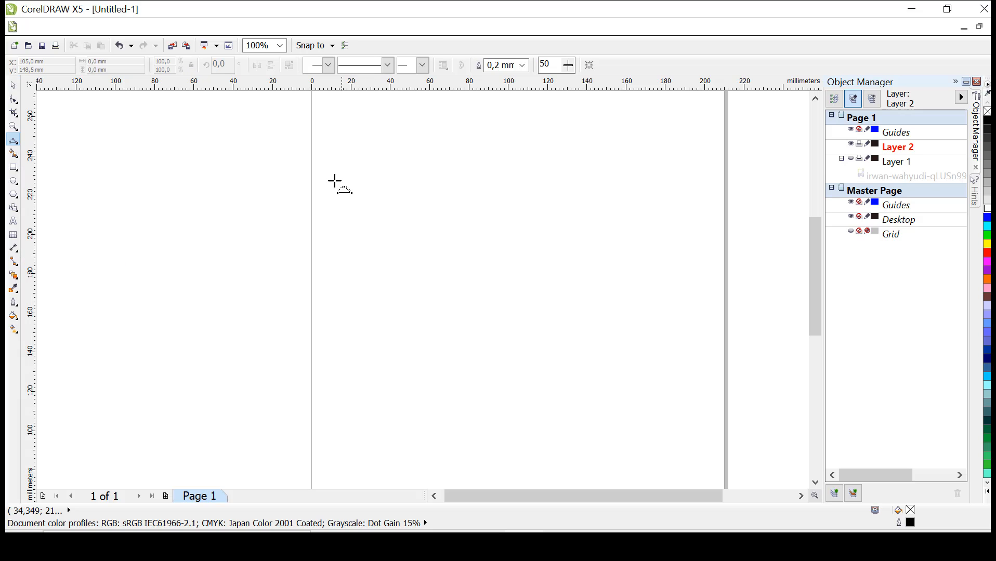
drag(333, 180, 460, 184)
click(397, 161)
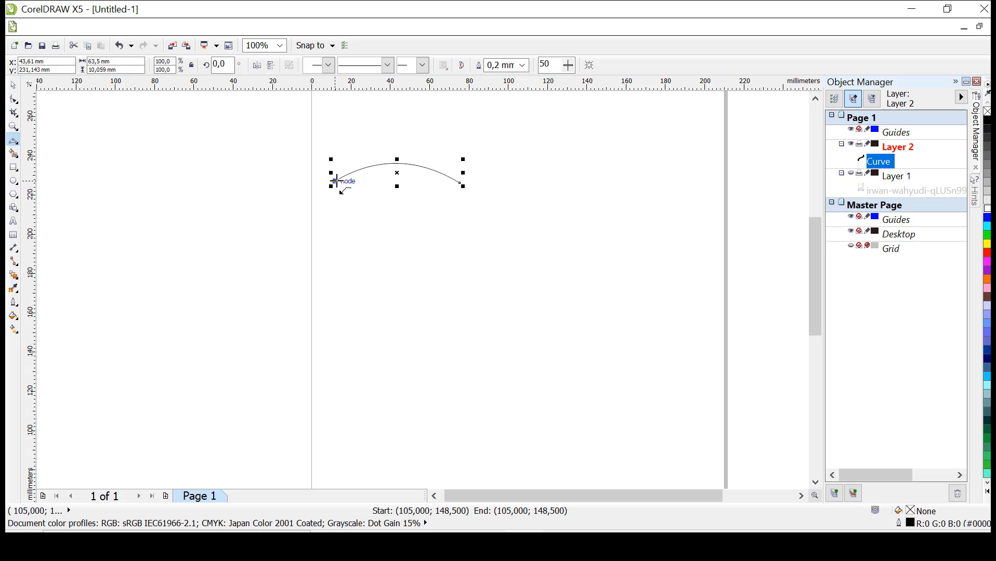
drag(333, 180, 460, 182)
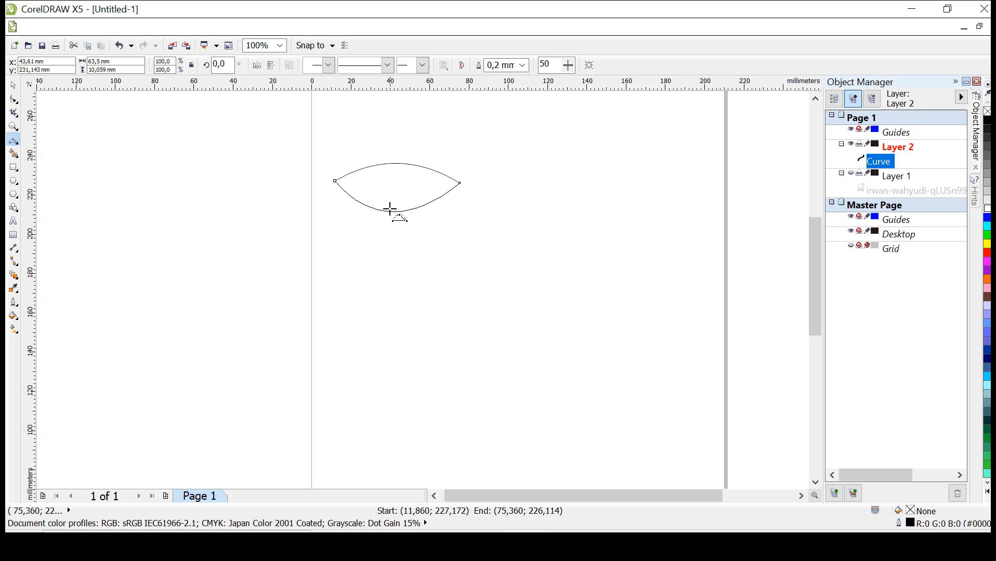
click(387, 217)
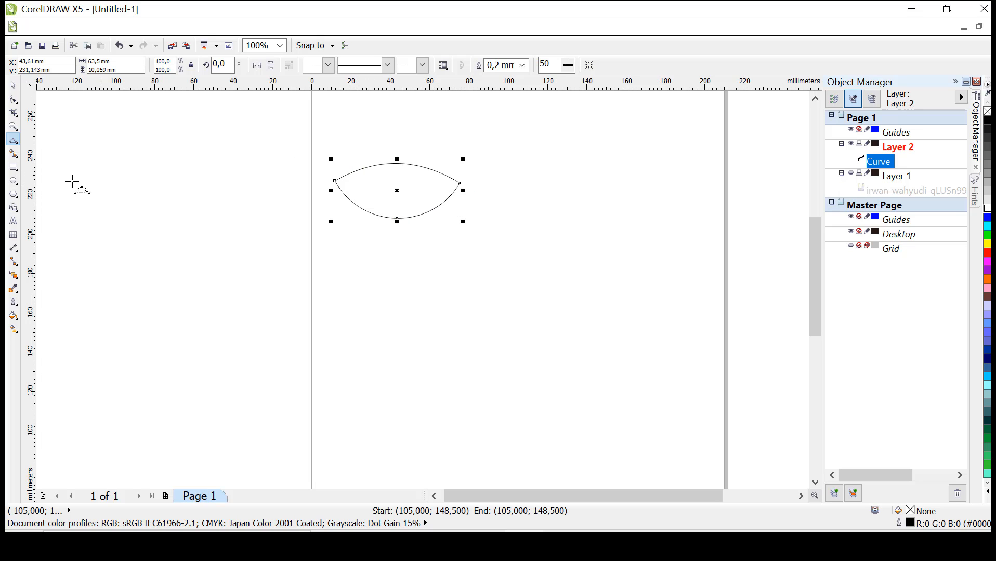
Step: Draw a circle about 27 mm in diameter centred inside the eye-shaped outline
click(13, 180)
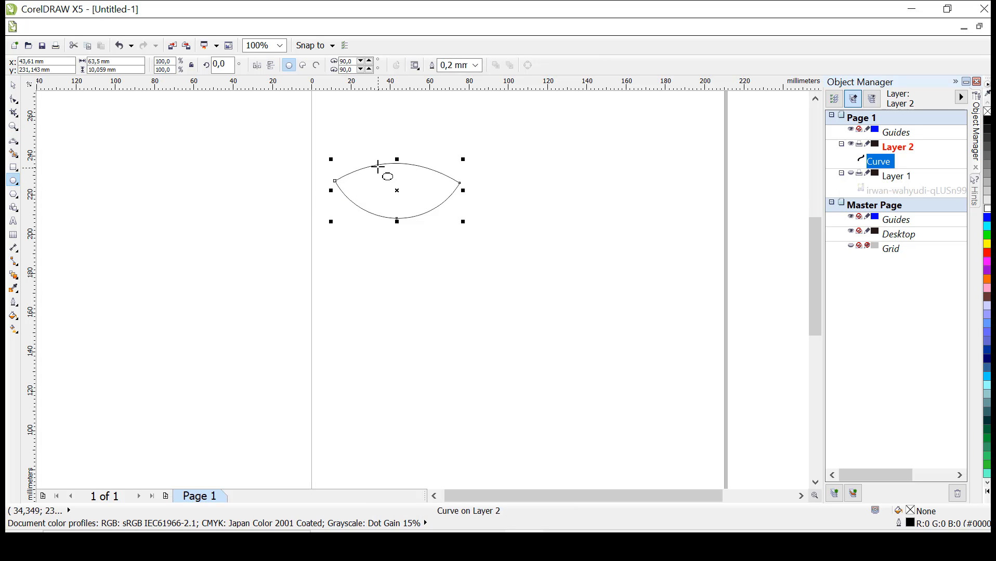
mouse_move(378, 165)
mouse_down()
mouse_move(409, 218)
mouse_move(398, 186)
mouse_up()
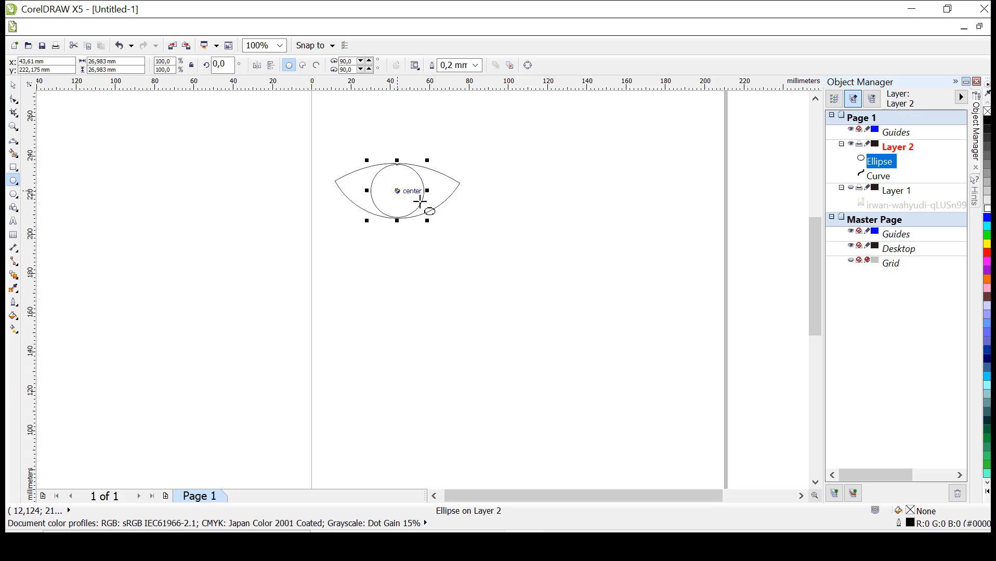
Step: Delete the eye-shaped outline surrounding the circle
click(13, 85)
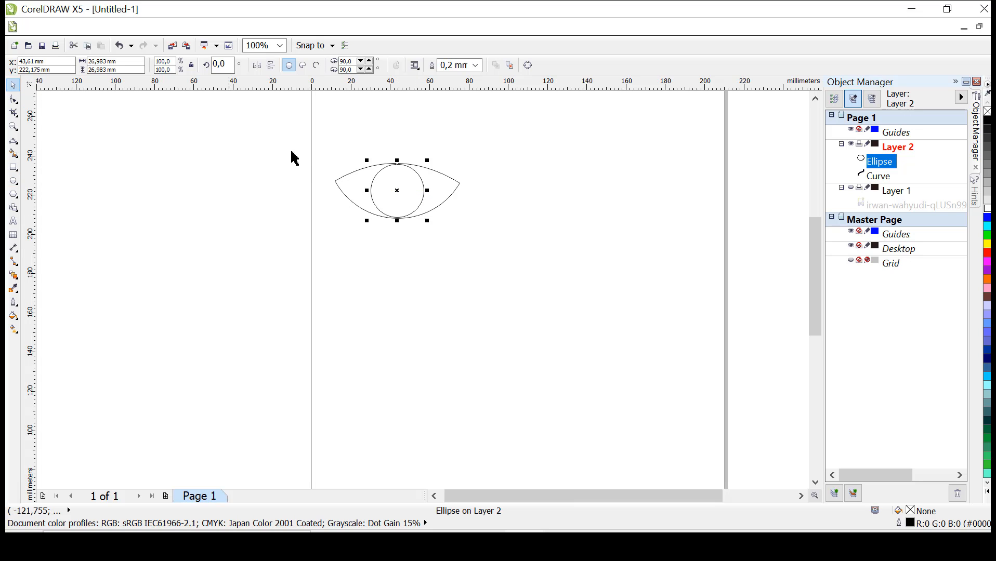
click(445, 200)
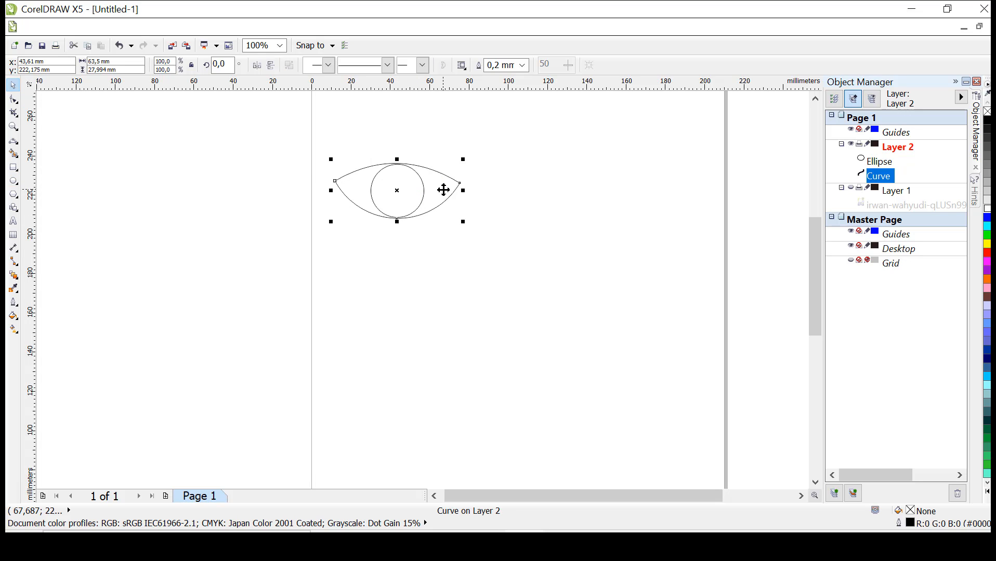
key(Delete)
Step: Enlarge the circle to about 55 mm in diameter near the page's left edge and fill it with black
click(423, 194)
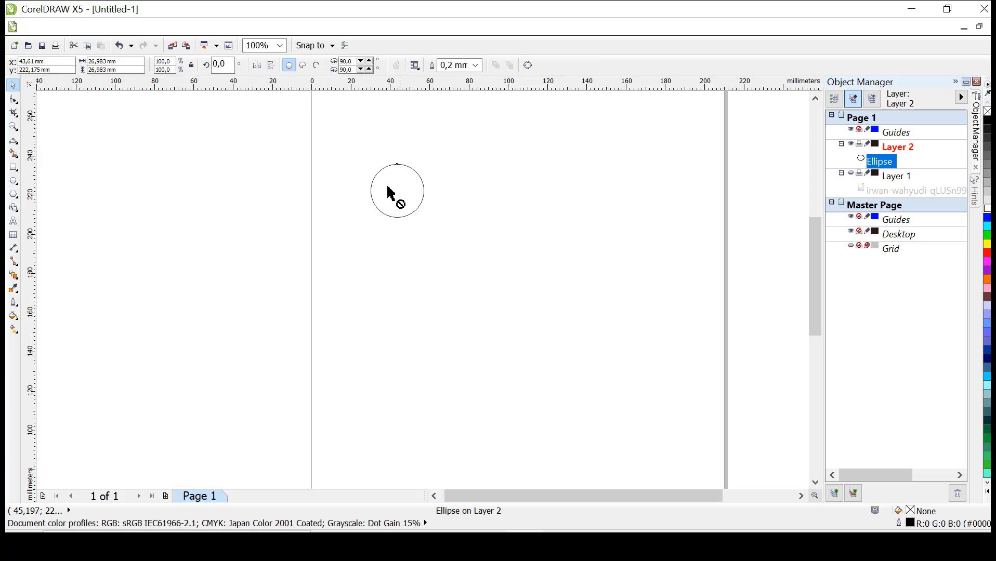
drag(377, 186, 323, 167)
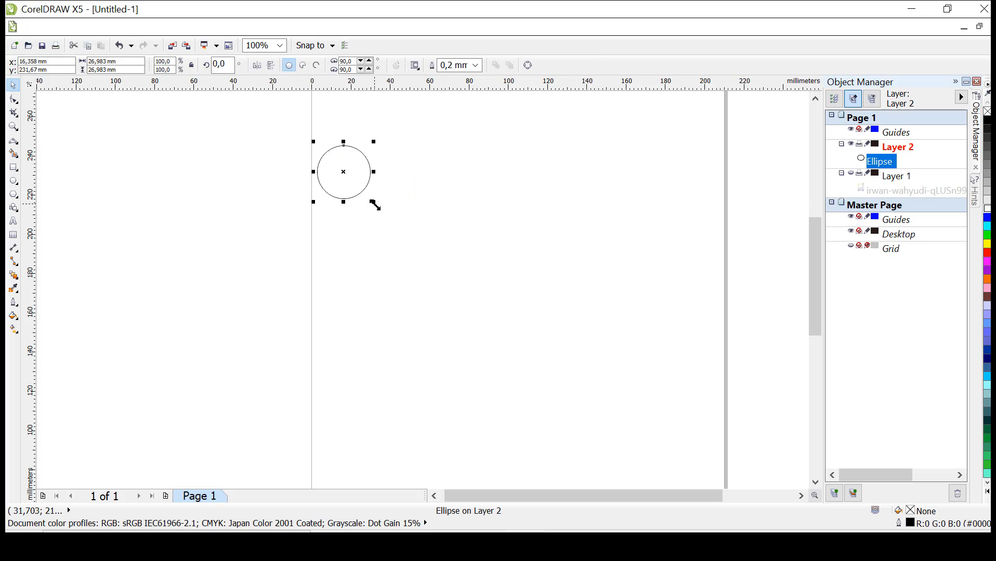
drag(374, 204, 392, 215)
click(363, 183)
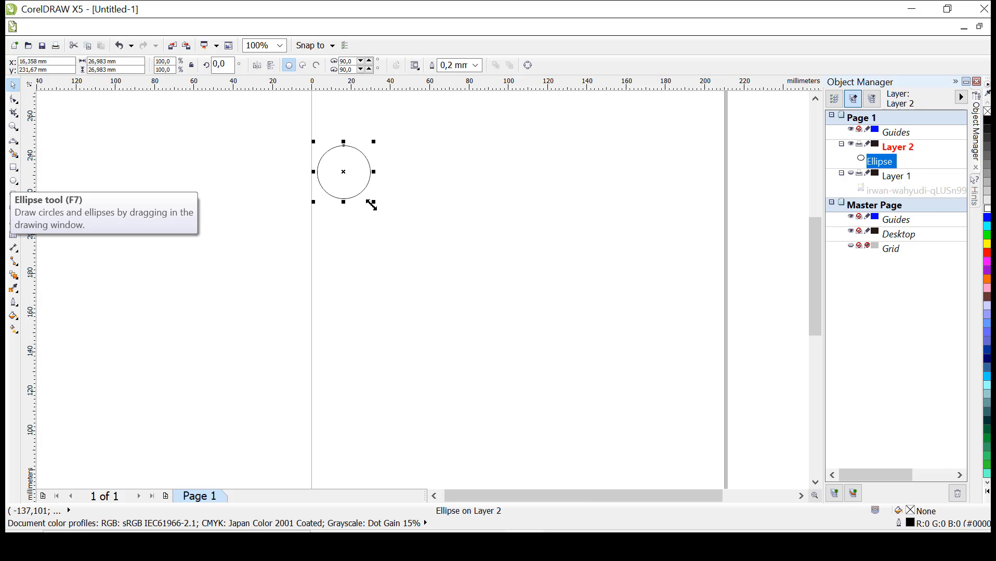
drag(379, 209, 454, 265)
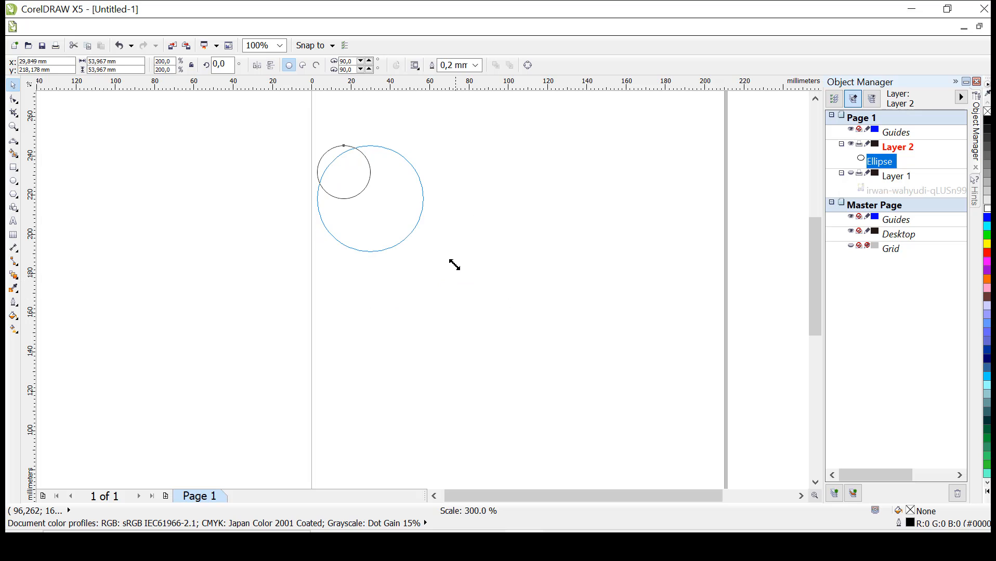
drag(380, 196, 381, 196)
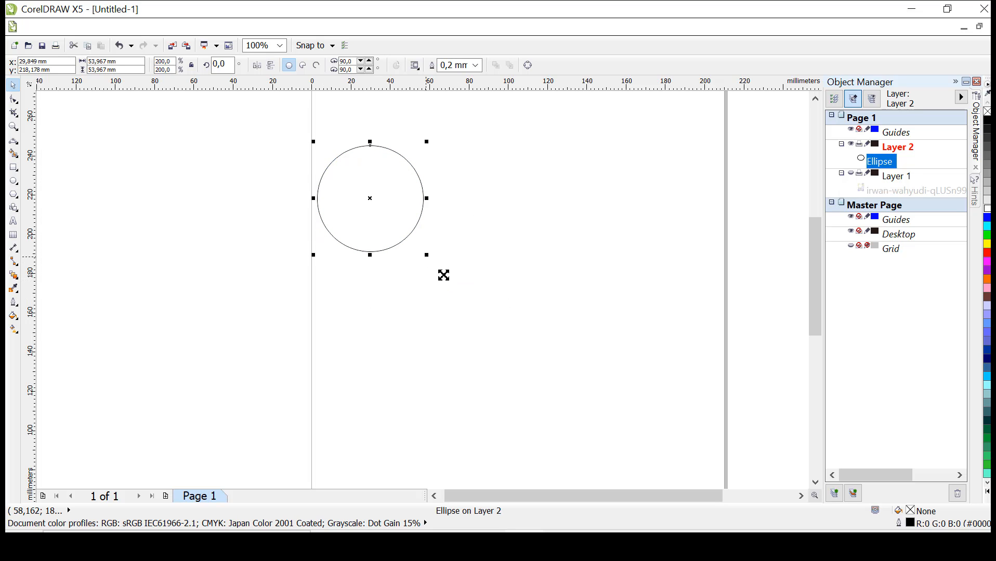
drag(443, 275, 416, 260)
scroll(375, 193, up, 1)
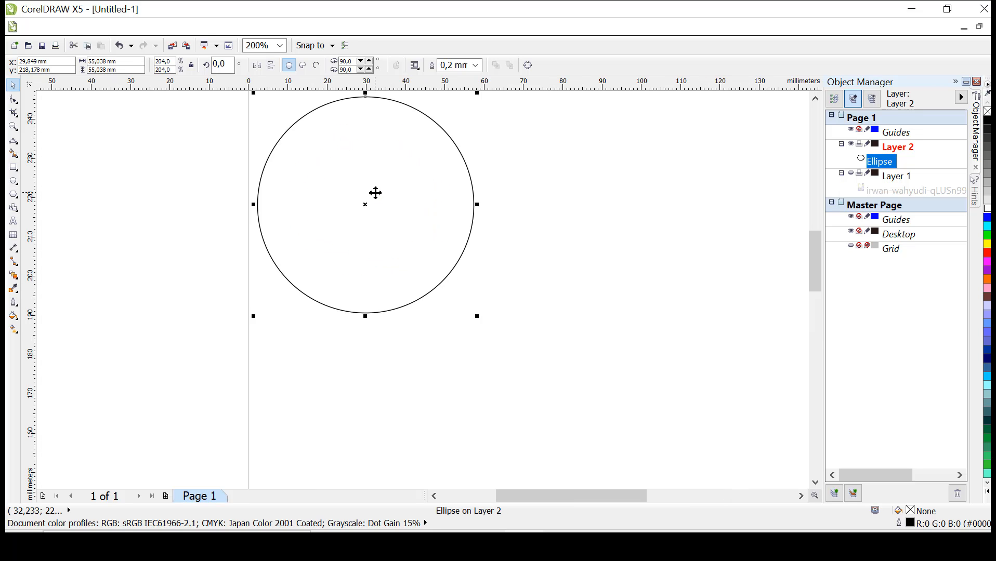
scroll(375, 193, down, 1)
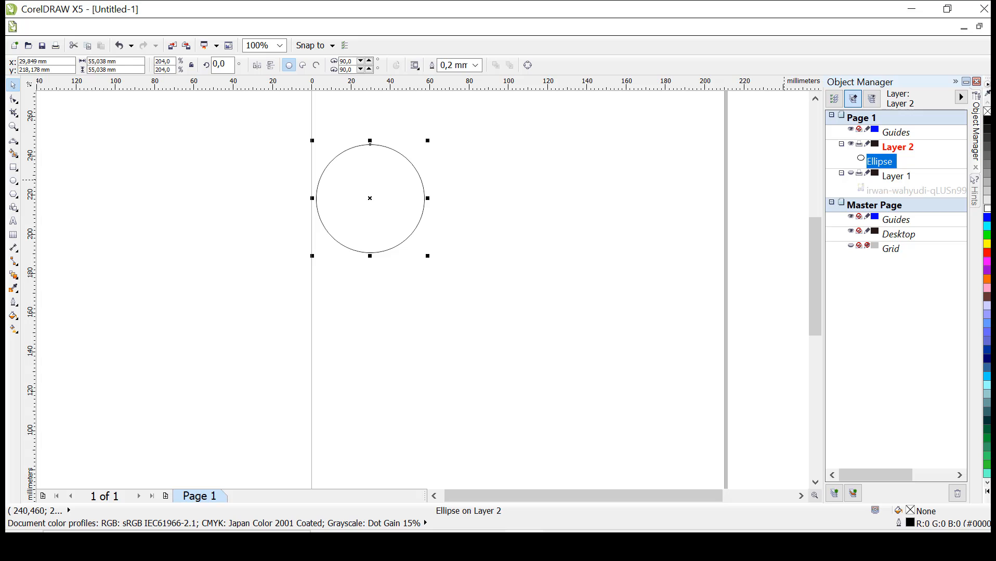
click(987, 120)
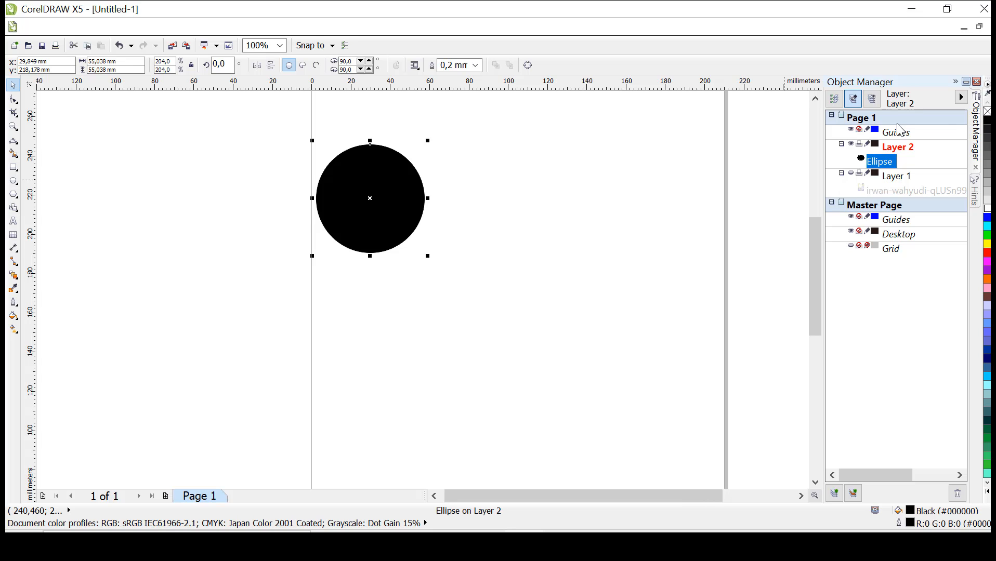
Step: Draw a white-filled circle about 13 mm in diameter in the upper-left part of the black circle
click(13, 180)
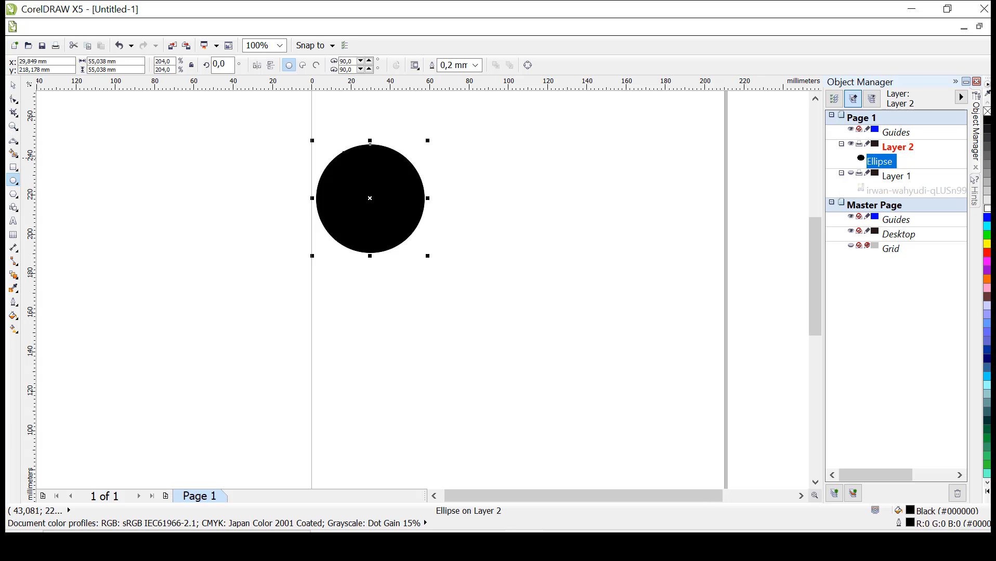
drag(341, 156, 366, 182)
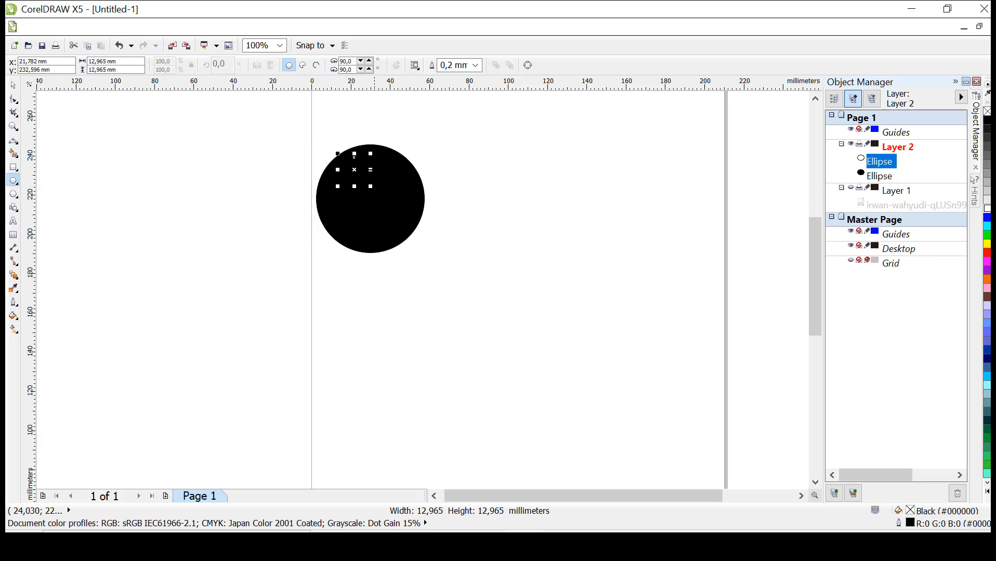
click(986, 209)
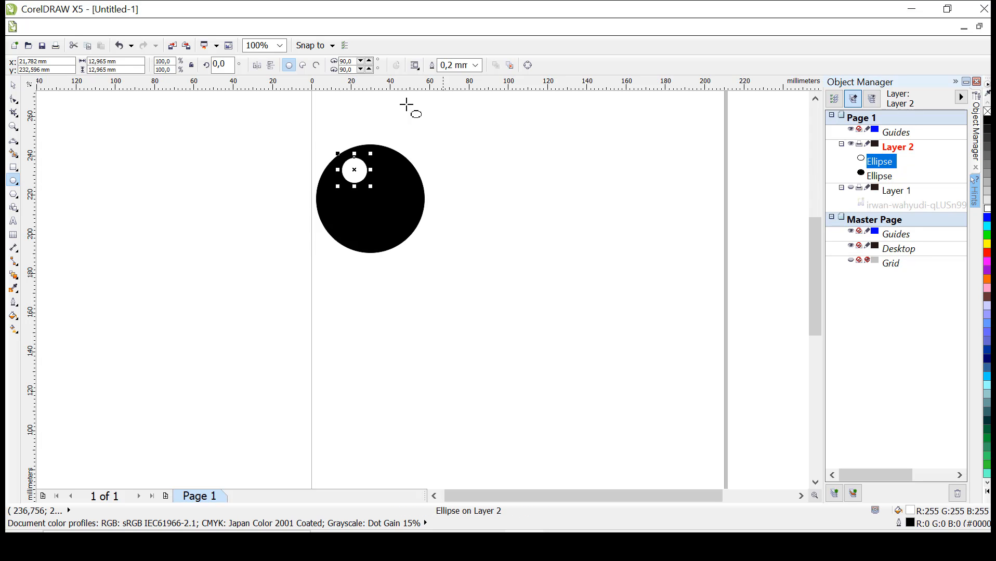
click(13, 85)
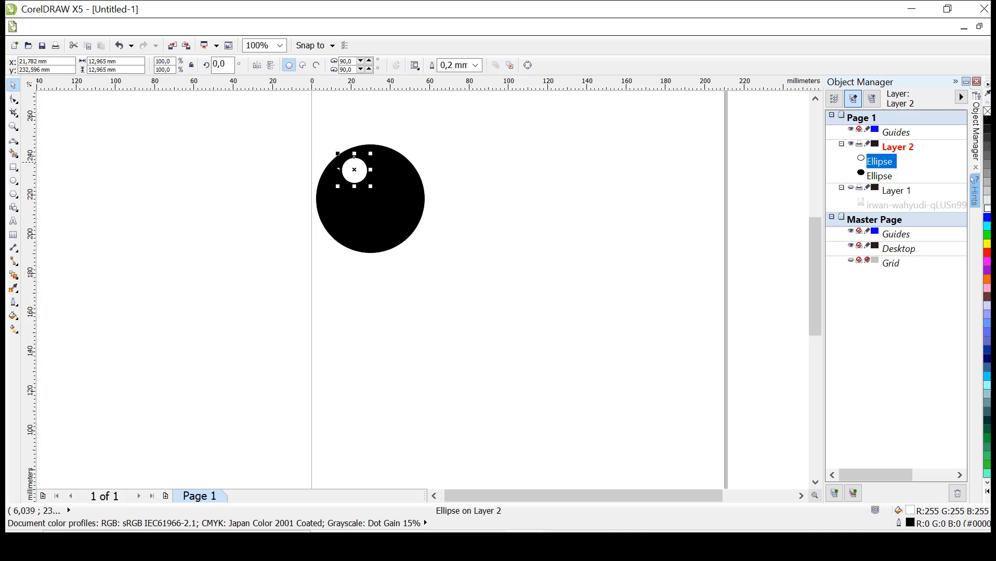
mouse_move(354, 166)
mouse_down()
mouse_move(342, 169)
mouse_move(350, 175)
mouse_up()
scroll(359, 183, up, 1)
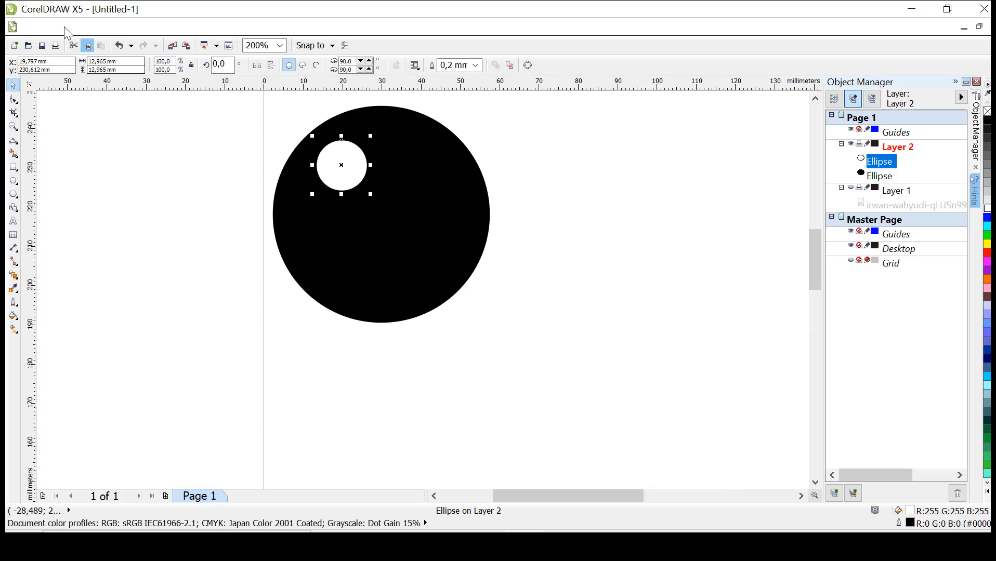
Step: Move the white circle closer to the black circle's upper-left edge and turn off Snap to Objects
click(56, 28)
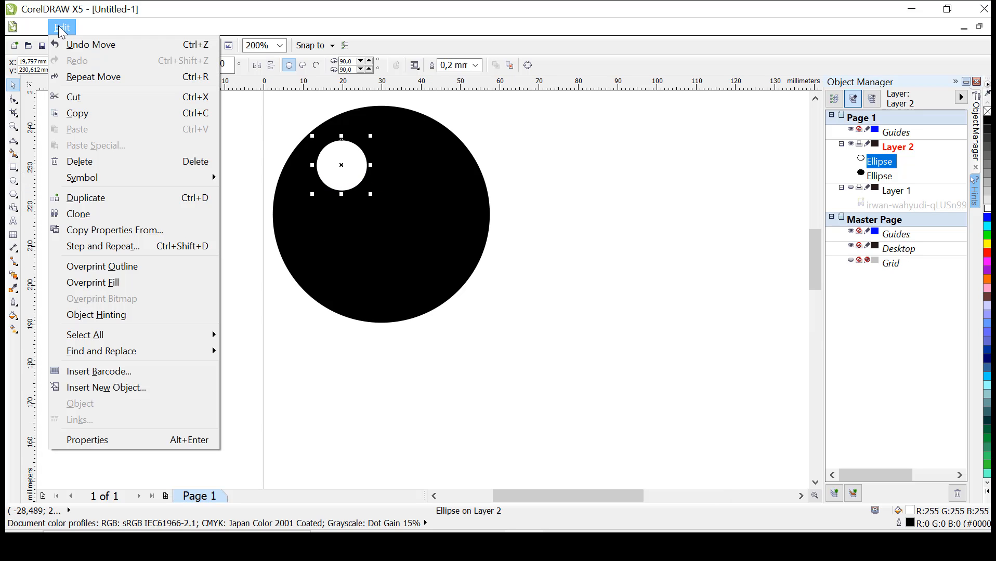
mouse_move(91, 27)
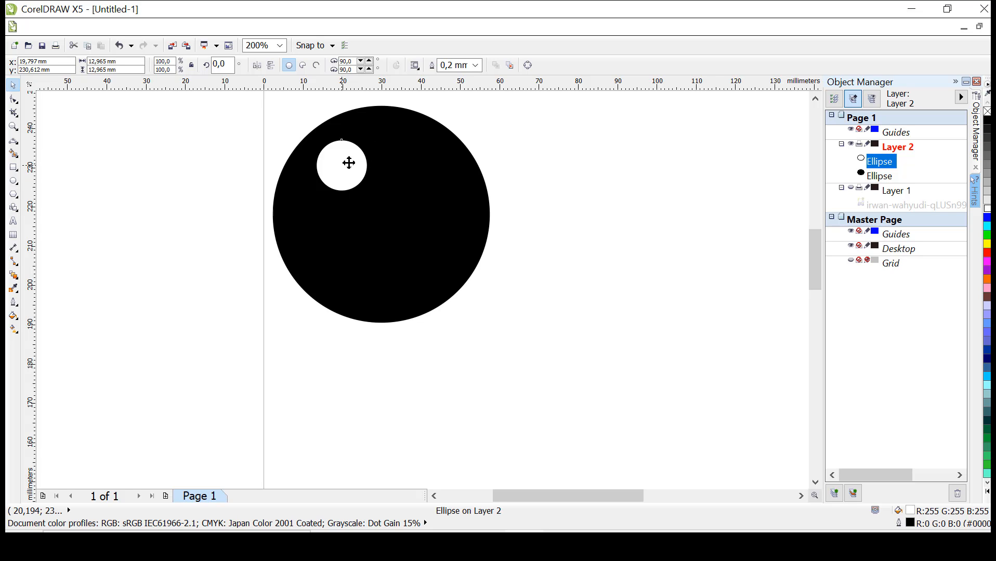
mouse_move(343, 162)
mouse_down()
mouse_move(364, 169)
mouse_move(330, 180)
mouse_move(323, 155)
mouse_move(360, 193)
mouse_move(305, 195)
mouse_move(283, 184)
mouse_move(370, 137)
mouse_move(425, 162)
mouse_move(302, 192)
mouse_move(305, 206)
mouse_move(343, 157)
mouse_move(386, 136)
mouse_move(454, 193)
mouse_move(451, 268)
mouse_move(318, 255)
mouse_move(336, 213)
mouse_move(325, 160)
mouse_up()
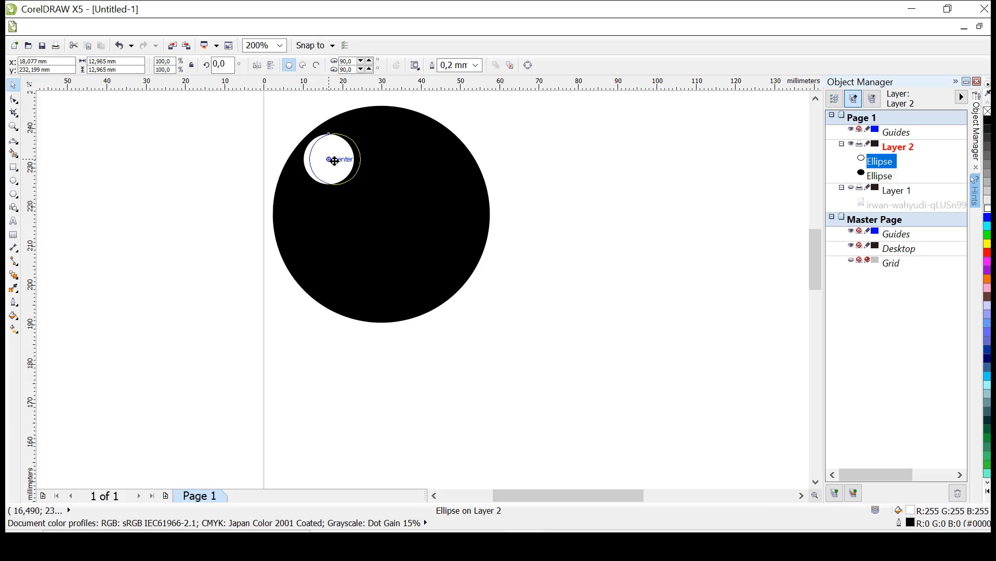
mouse_move(334, 161)
mouse_down()
mouse_move(487, 180)
mouse_move(482, 235)
mouse_move(312, 156)
mouse_move(292, 172)
mouse_move(352, 154)
mouse_move(308, 162)
mouse_move(324, 156)
mouse_up()
click(89, 28)
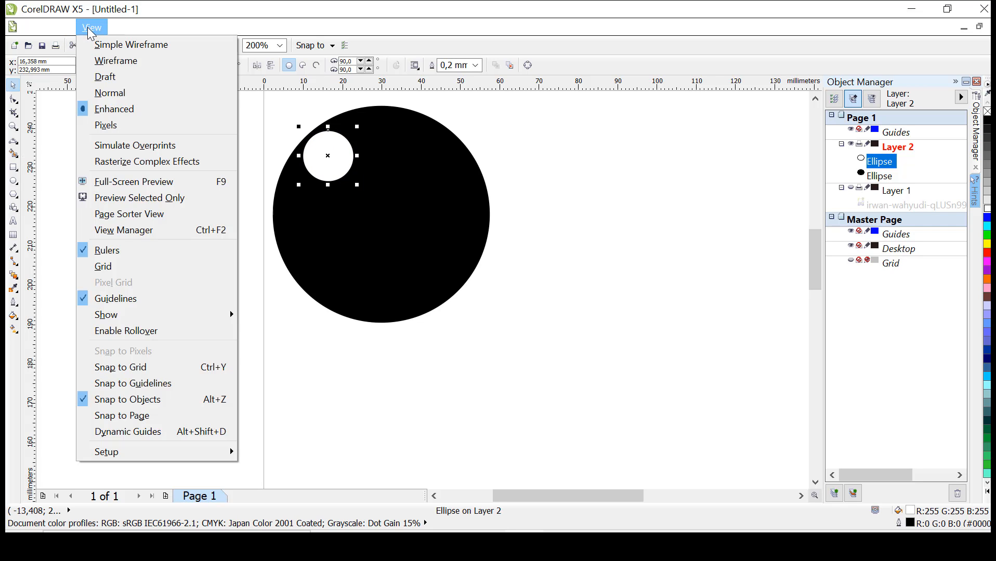
click(98, 395)
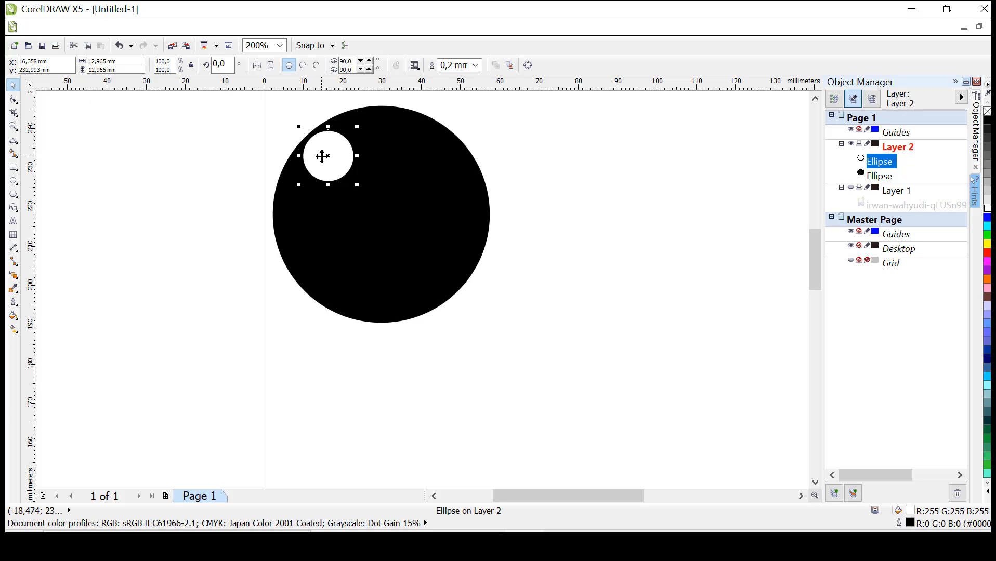
Step: Copy the white circle to its lower right and shrink the copy to about 6.6 mm in diameter
drag(324, 155, 386, 206)
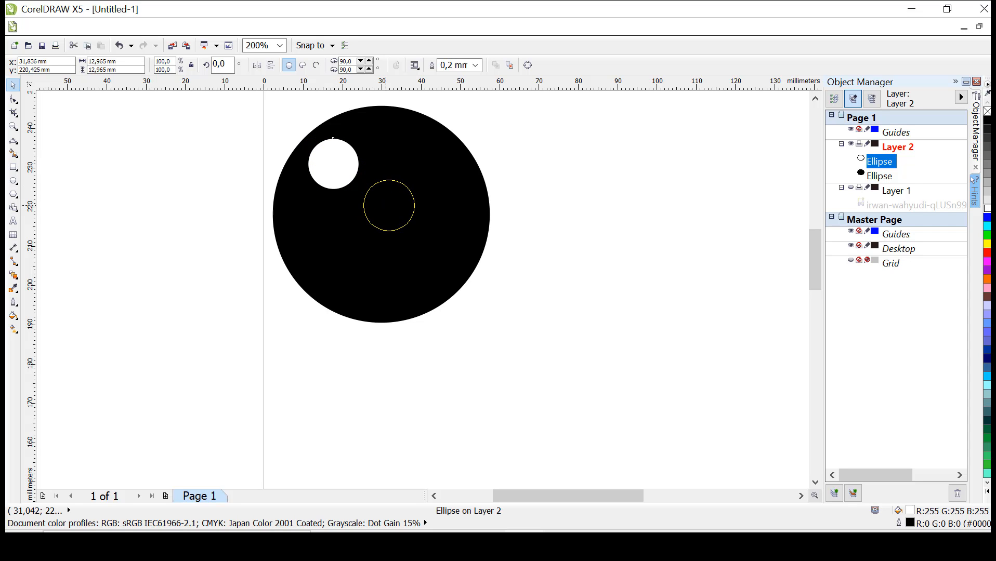
right_click(386, 206)
drag(386, 206, 385, 204)
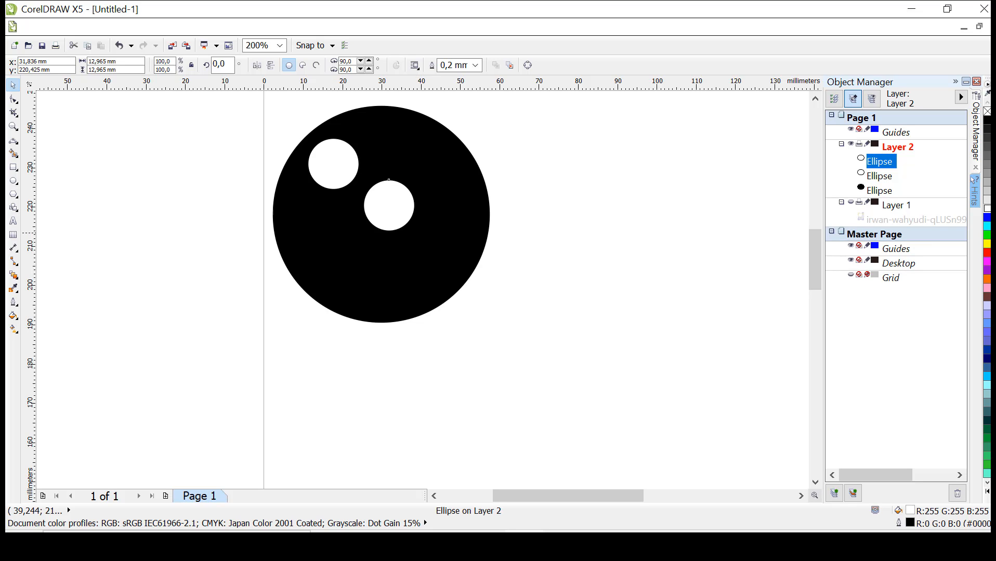
drag(414, 231, 393, 210)
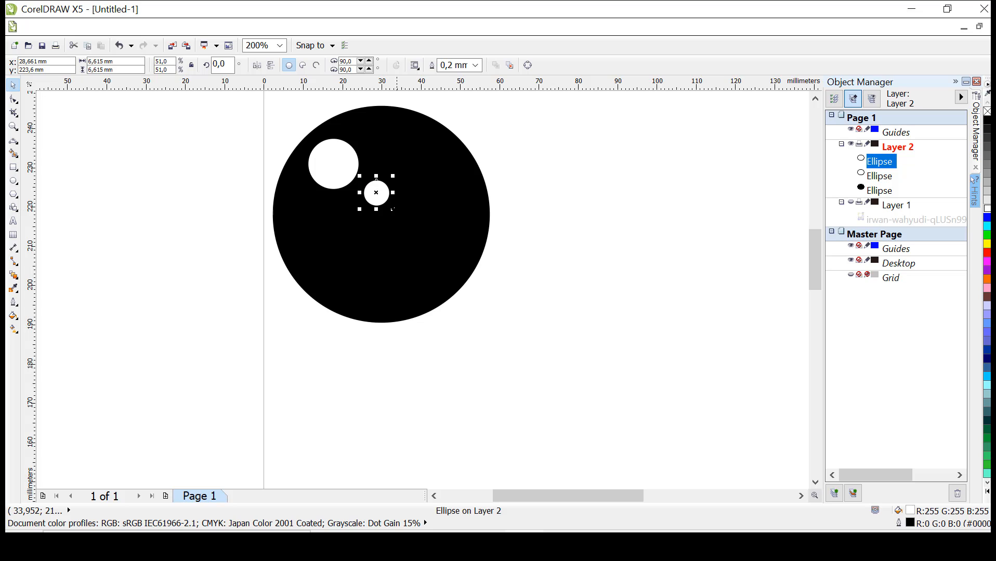
click(331, 161)
click(554, 182)
Step: Shift the large white highlight slightly down and left, and the small one slightly down, inside the black circle
scroll(555, 183, down, 1)
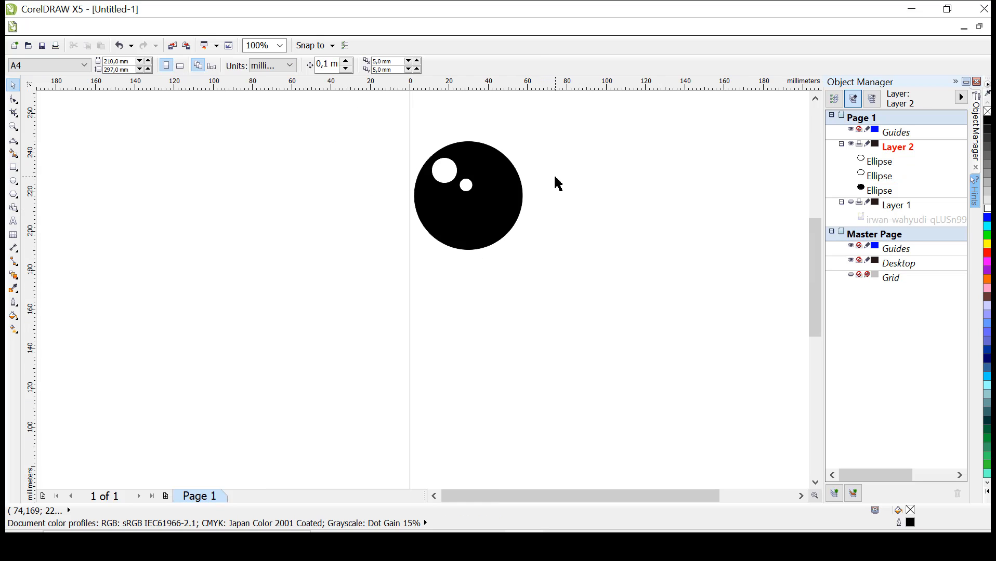
click(454, 177)
drag(443, 169, 438, 172)
click(465, 185)
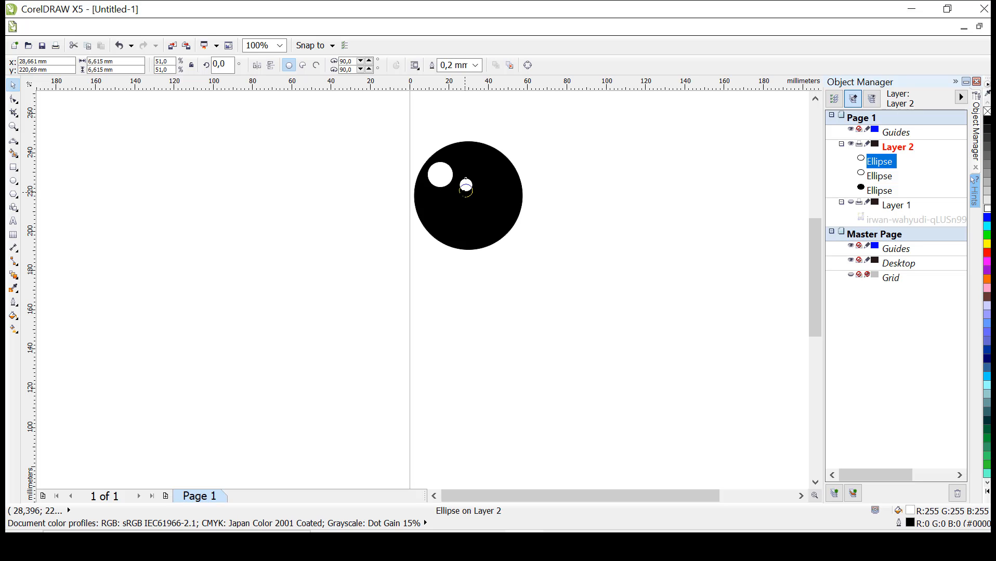
click(582, 157)
Step: Group the black circle and its two white highlights into one object
drag(573, 135, 340, 266)
right_click(468, 196)
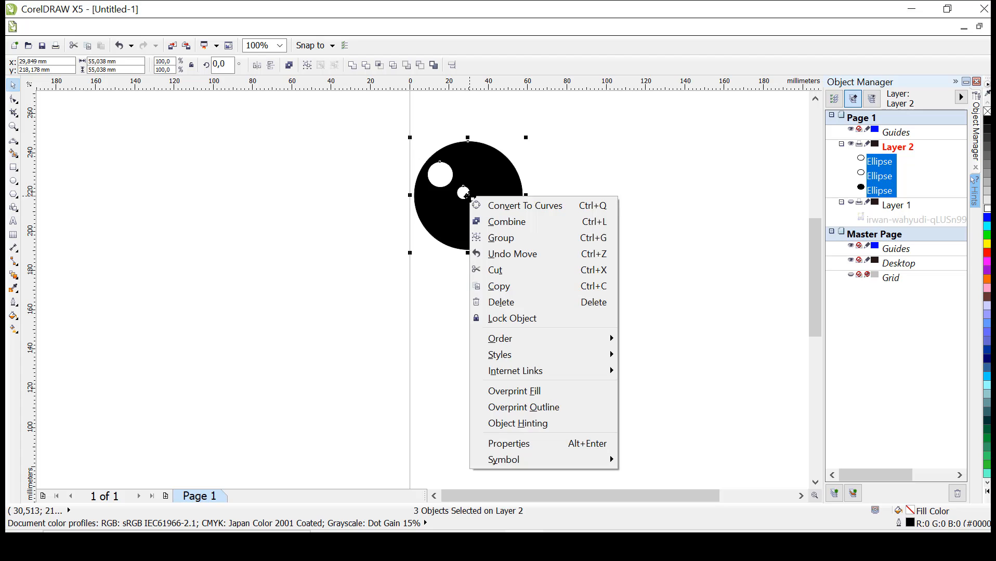
click(530, 236)
Step: Scale the grouped eye down to about 39 mm in diameter
drag(526, 139, 492, 171)
drag(440, 226, 455, 199)
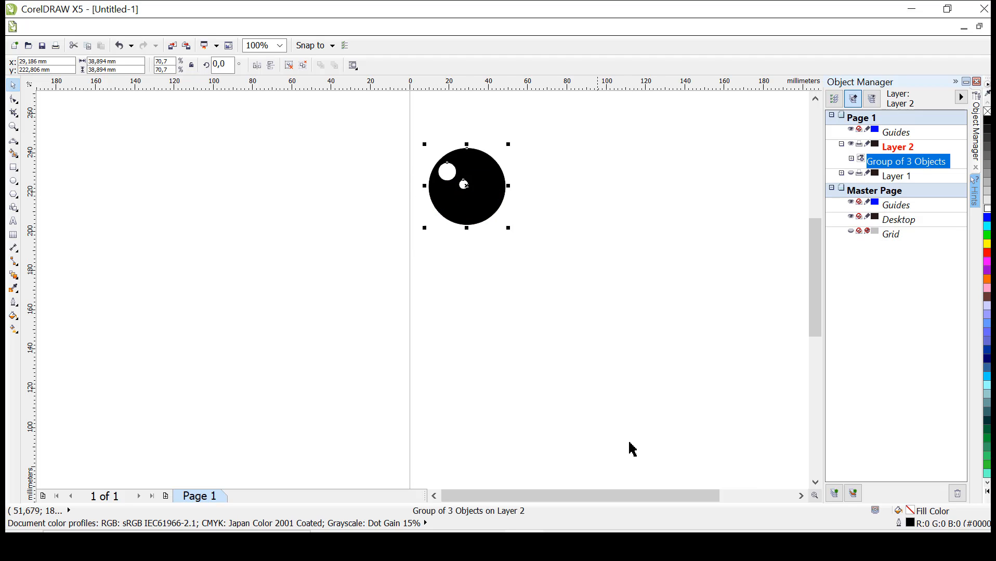
click(799, 498)
click(799, 498)
click(800, 498)
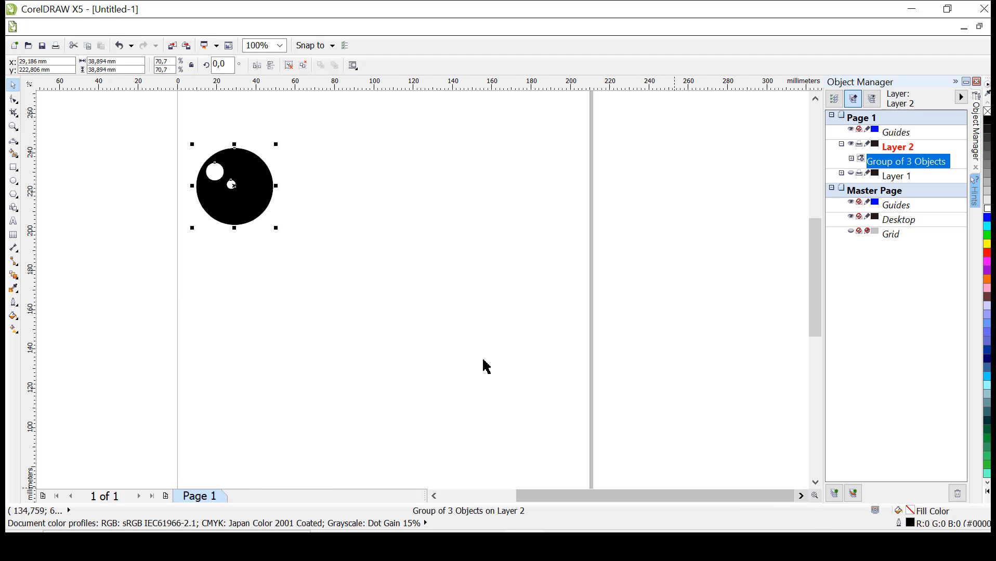
Step: Draw a circle about 39.7 mm in diameter beside the grouped eye and align it roughly level with the eye
click(14, 181)
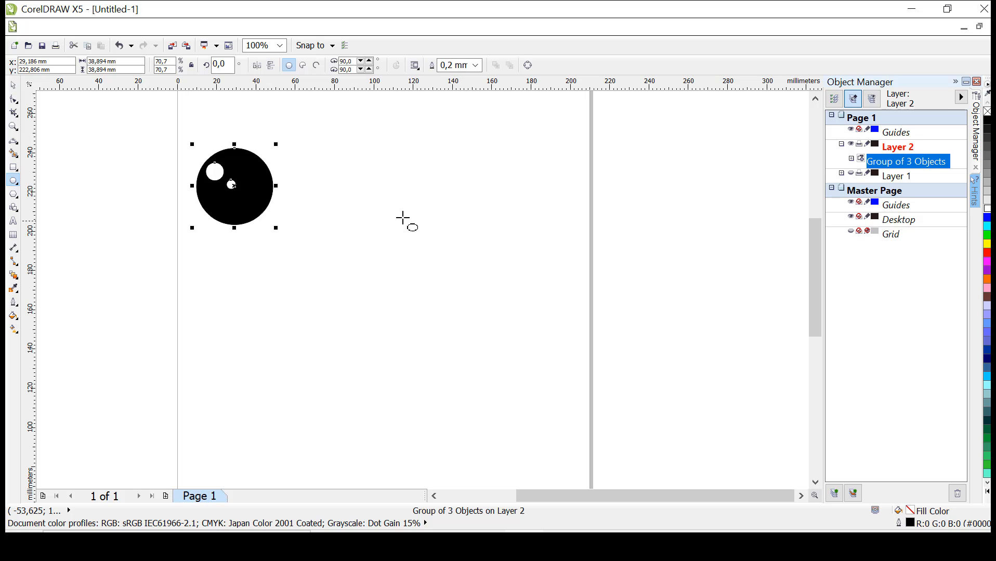
drag(349, 158, 419, 238)
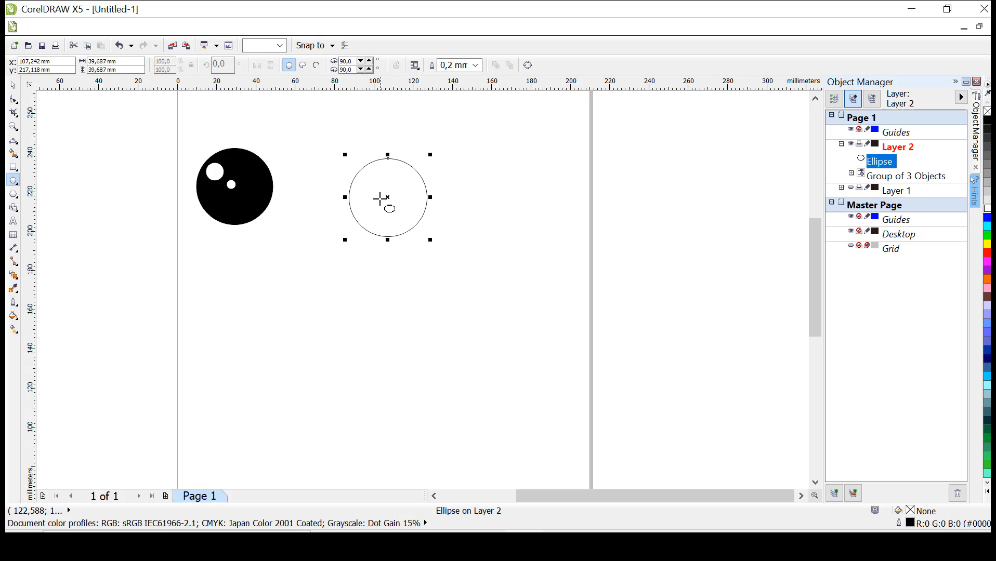
drag(387, 198, 383, 185)
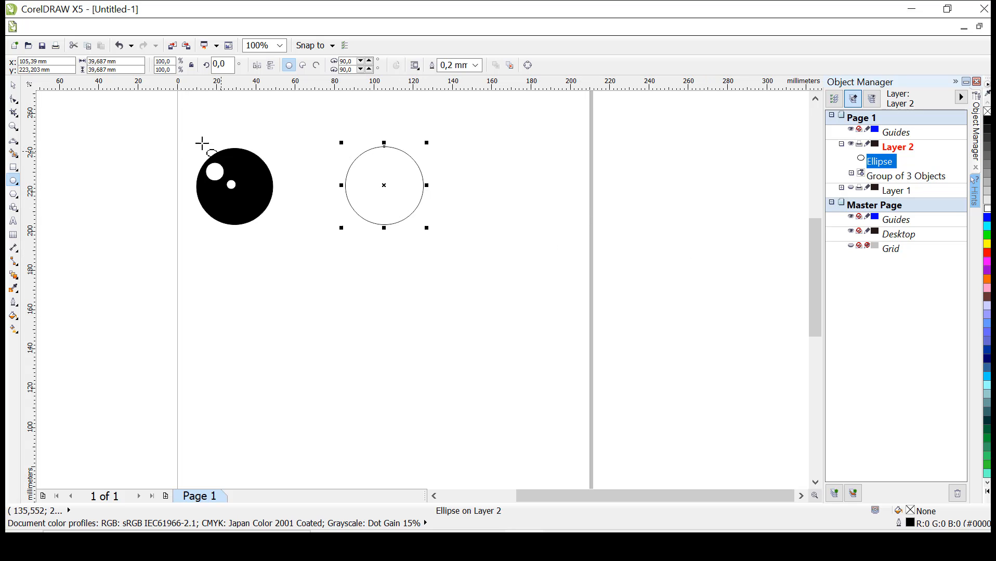
Step: Make a concentric copy of the circle about 10.6 mm in diameter and fill it with black
click(16, 84)
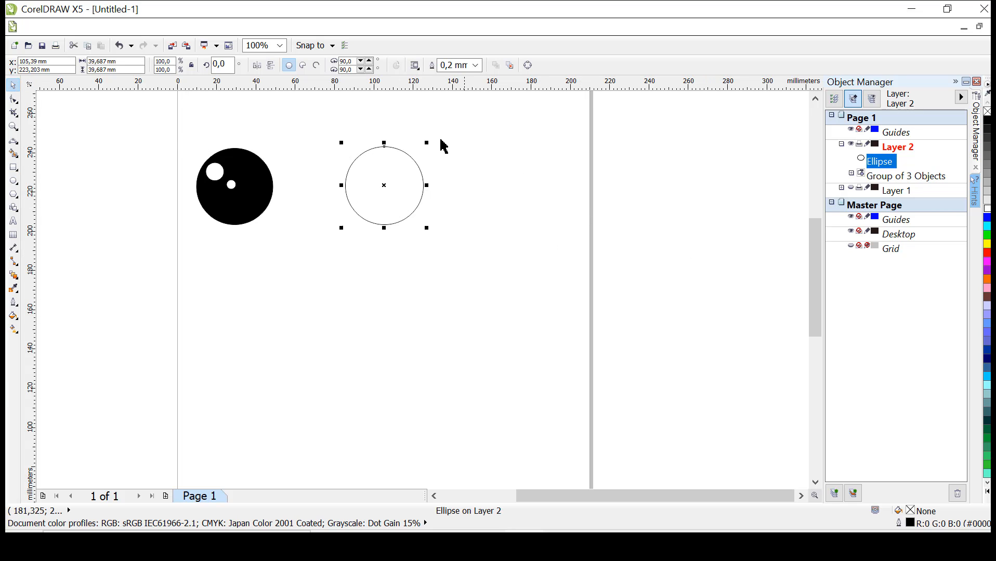
drag(428, 144, 400, 161)
right_click(400, 162)
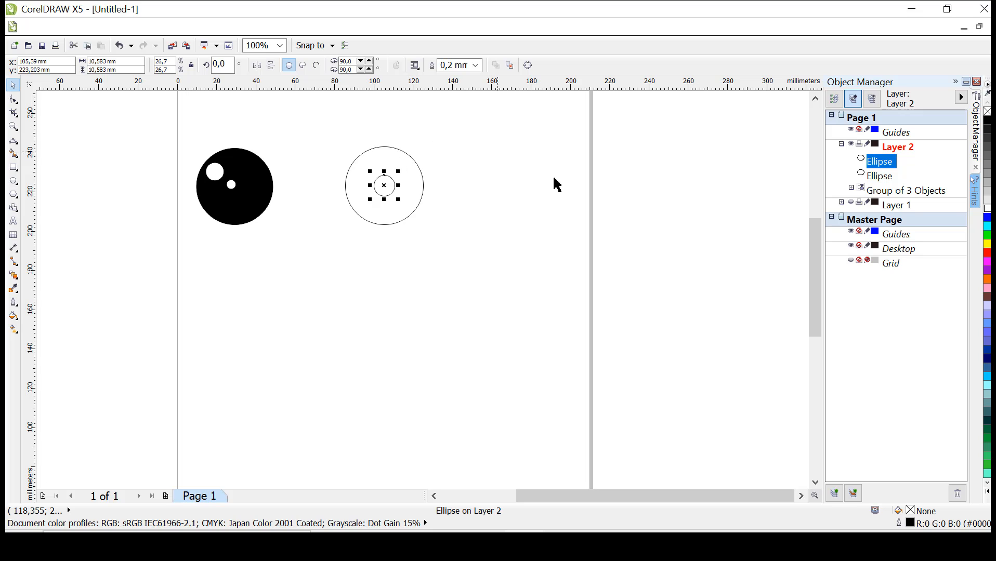
click(986, 121)
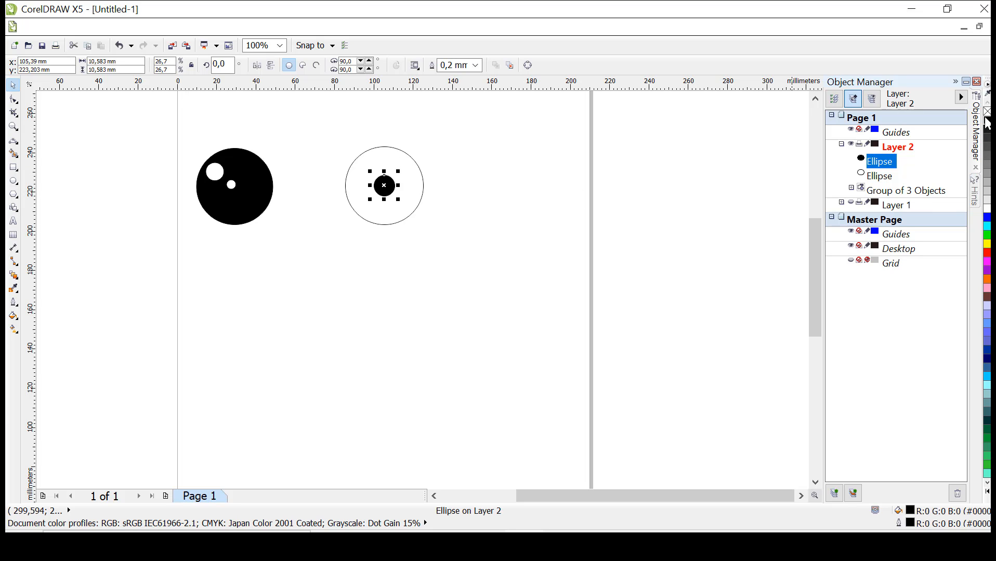
Step: Apply a vertical linear fountain fill to the large circle, running from black at its base to white at its top
scroll(411, 202, up, 2)
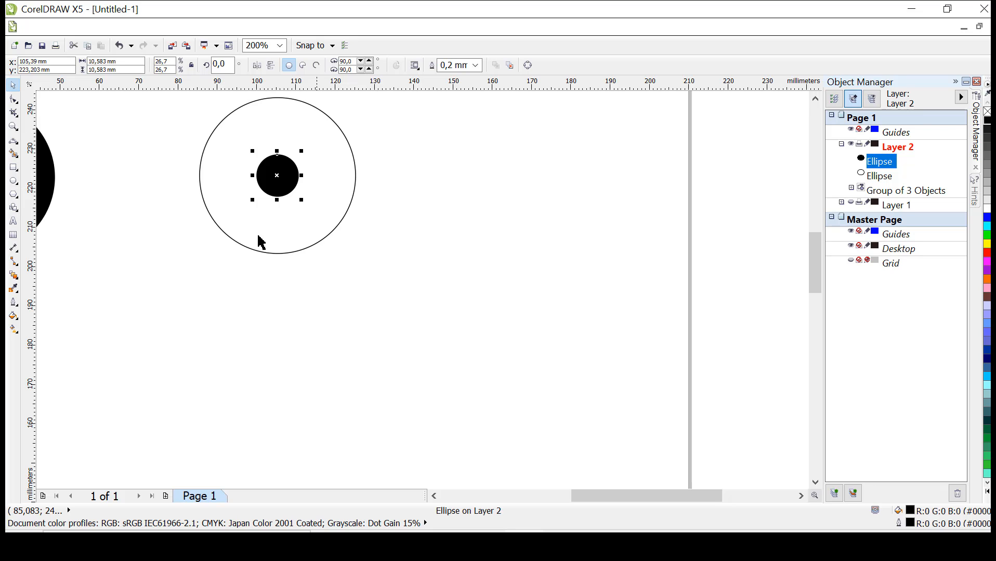
key(Tab)
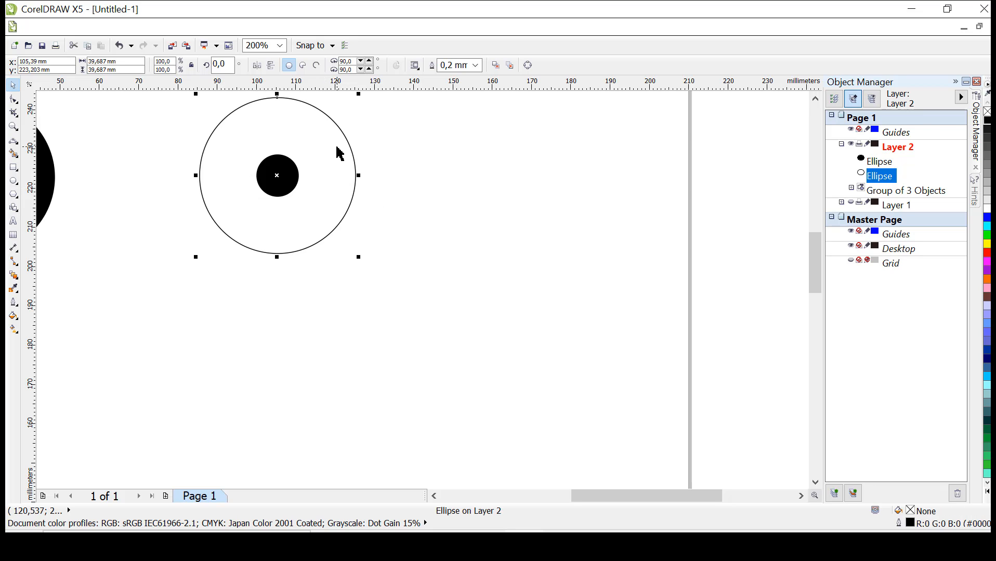
click(16, 326)
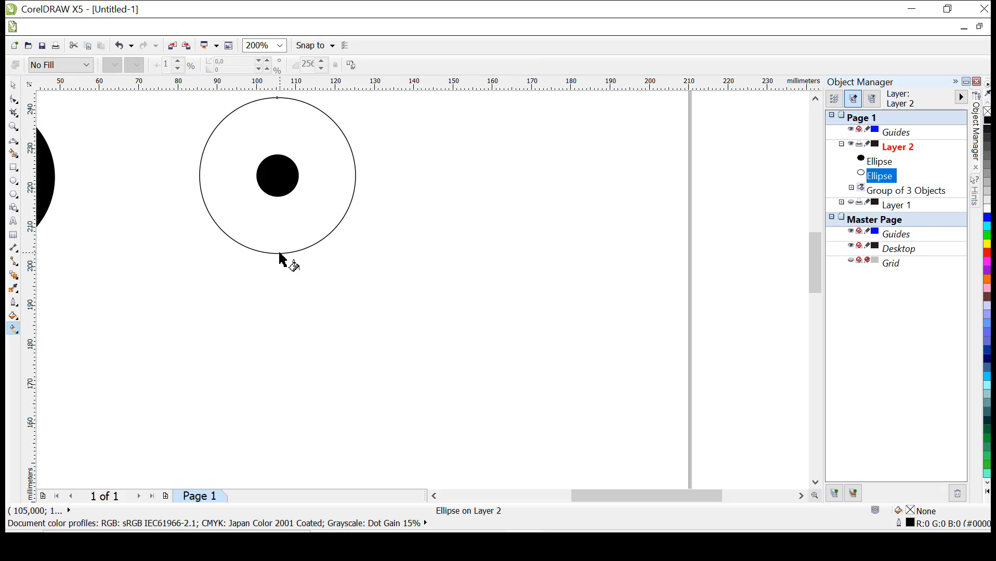
drag(282, 248, 282, 101)
drag(815, 272, 813, 257)
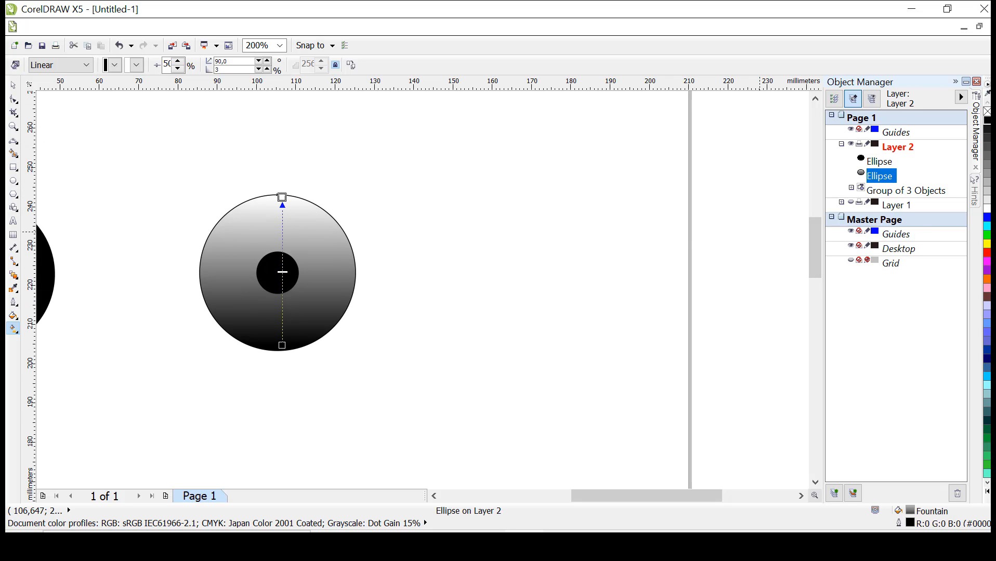
Step: Recolor the large circle's fountain fill to black at the upper end and mid gray at the lower end
click(986, 123)
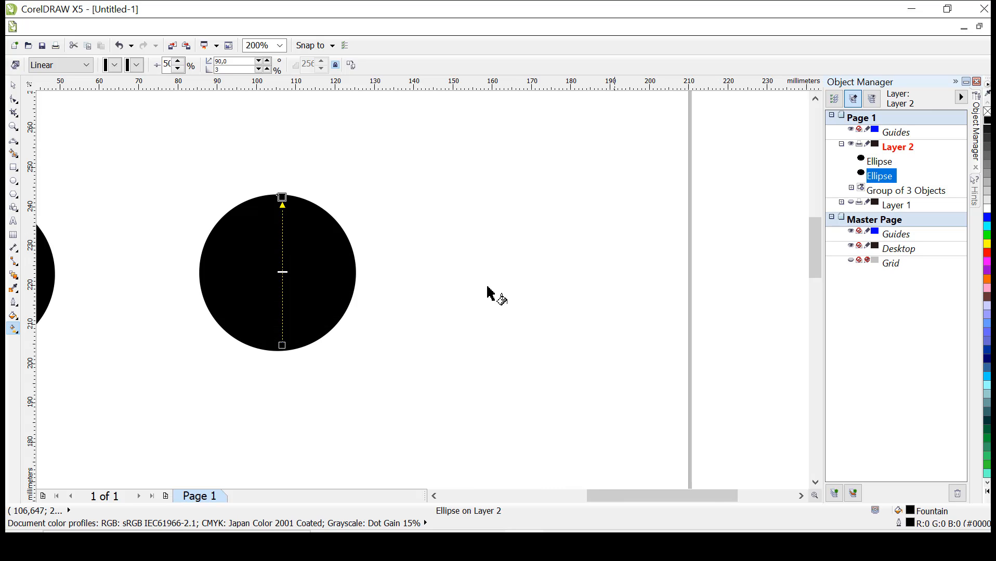
click(282, 345)
click(988, 165)
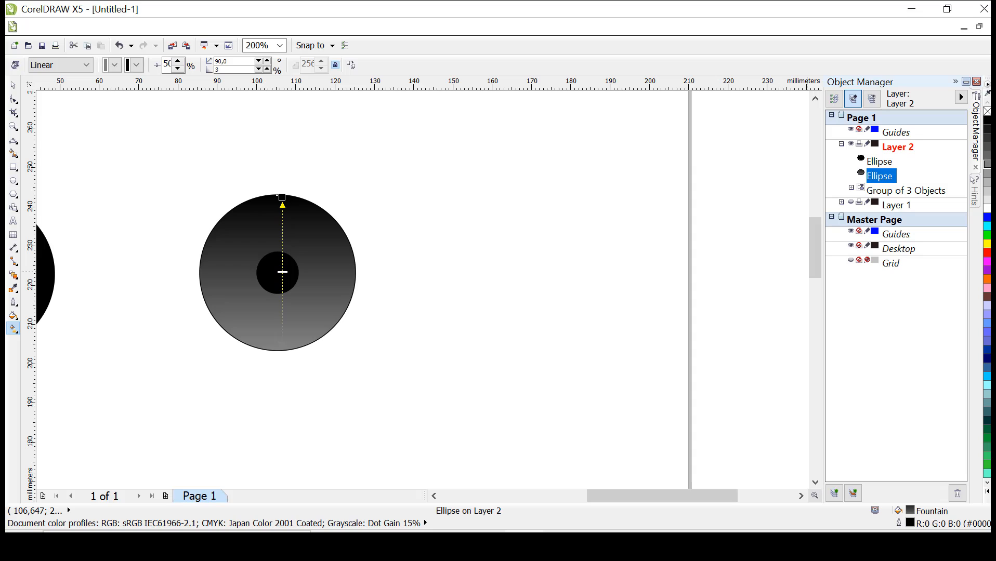
click(13, 85)
click(354, 173)
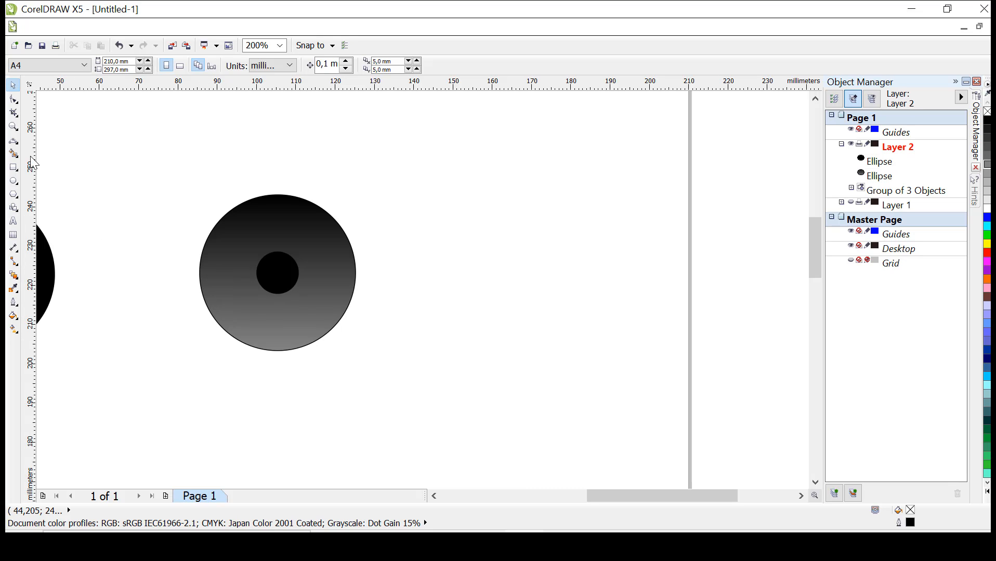
Step: Make a concentric copy of the large circle about 36.9 mm in diameter and stack it beneath the small black circle
click(14, 140)
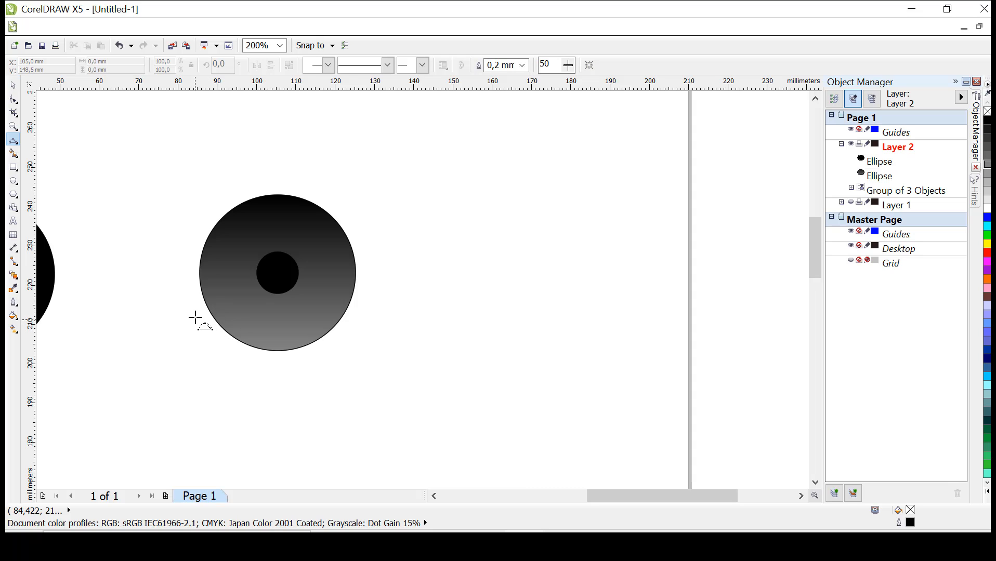
click(13, 85)
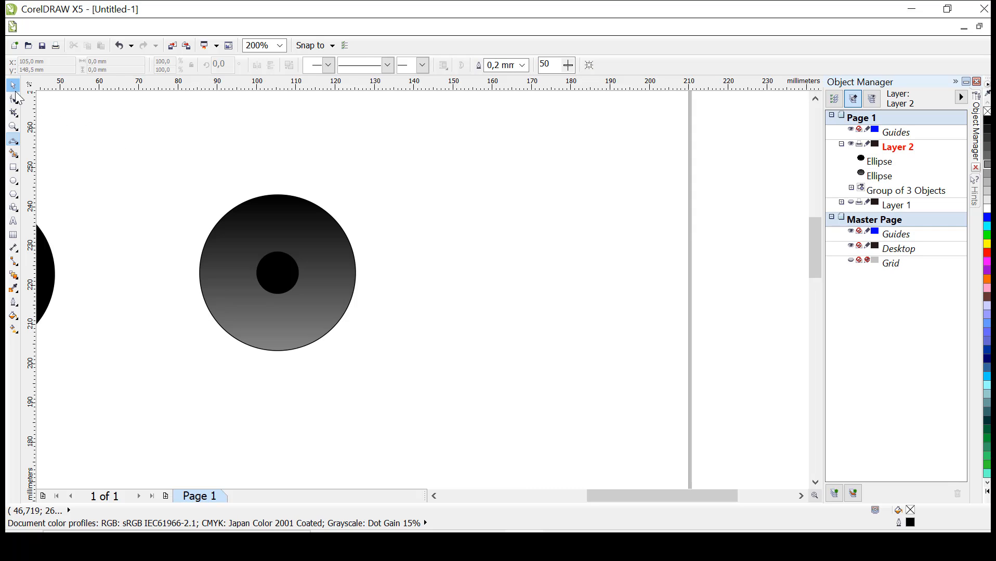
click(321, 241)
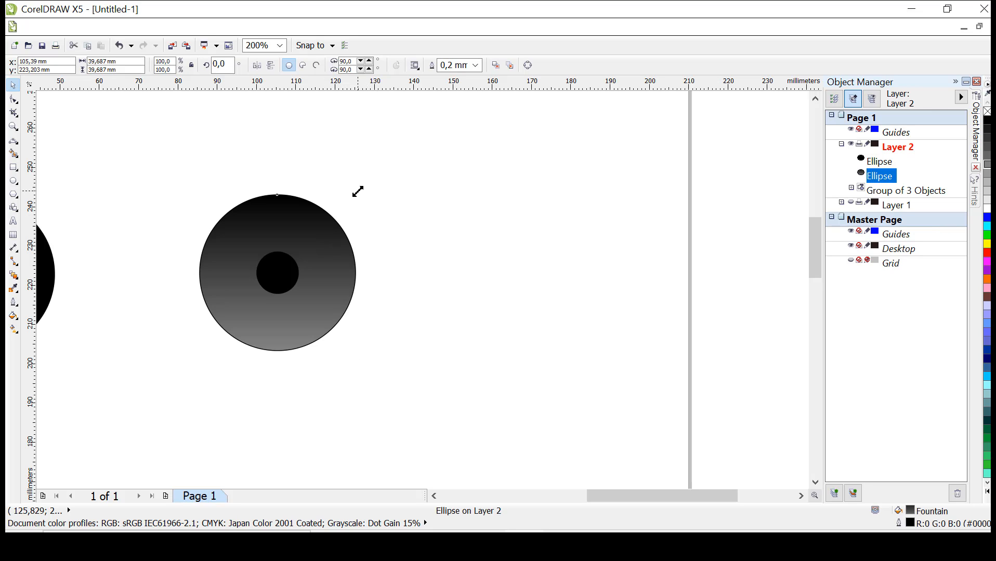
drag(353, 197, 353, 196)
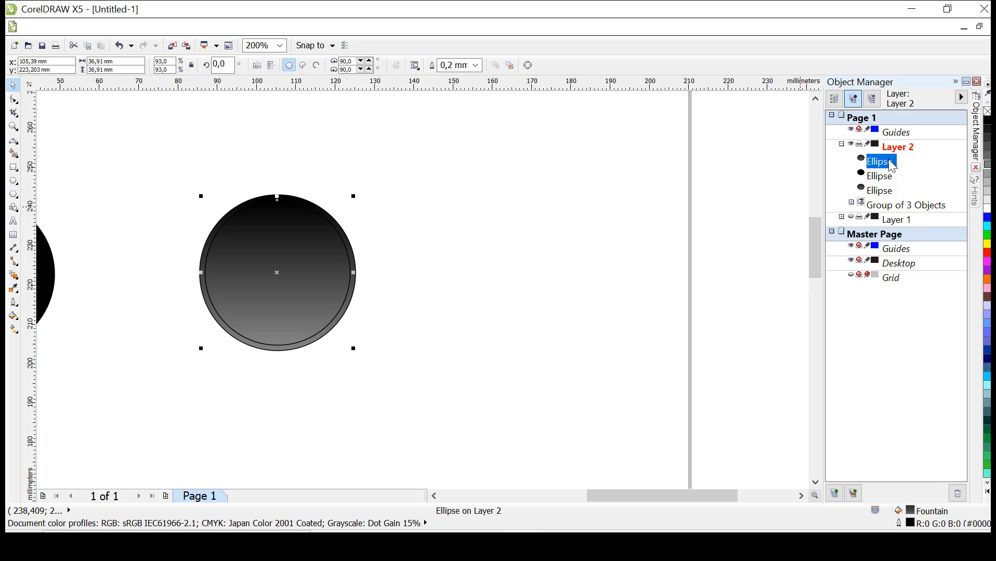
drag(892, 178, 888, 194)
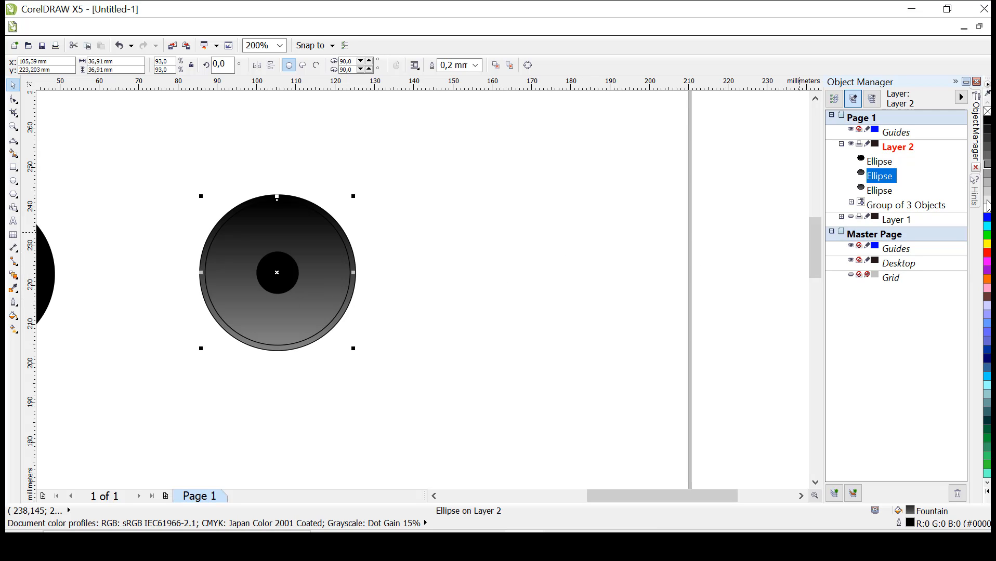
Step: Fill the 36.9 mm inner circle with solid gray, R:153 G:153 B:153
click(986, 191)
click(987, 190)
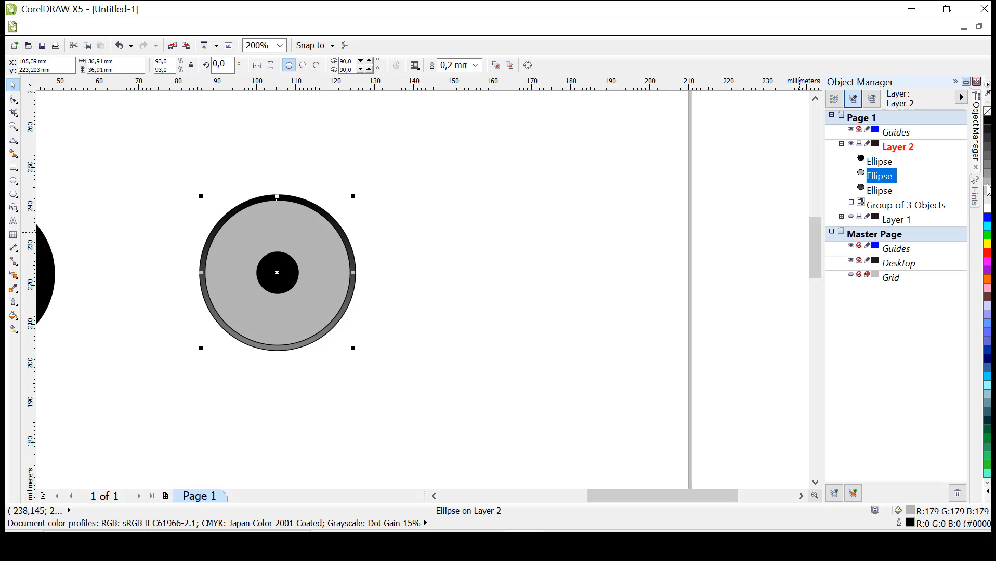
click(987, 179)
Step: Apply a linear transparency to the gray circle, fading upward from well below the circle to the upper part of the pupil
click(14, 277)
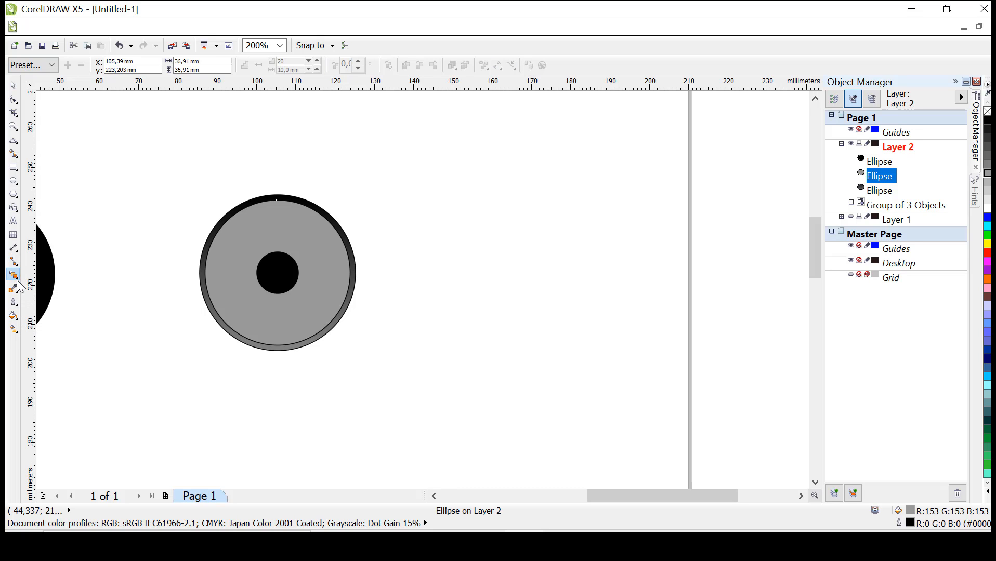
click(16, 281)
click(64, 374)
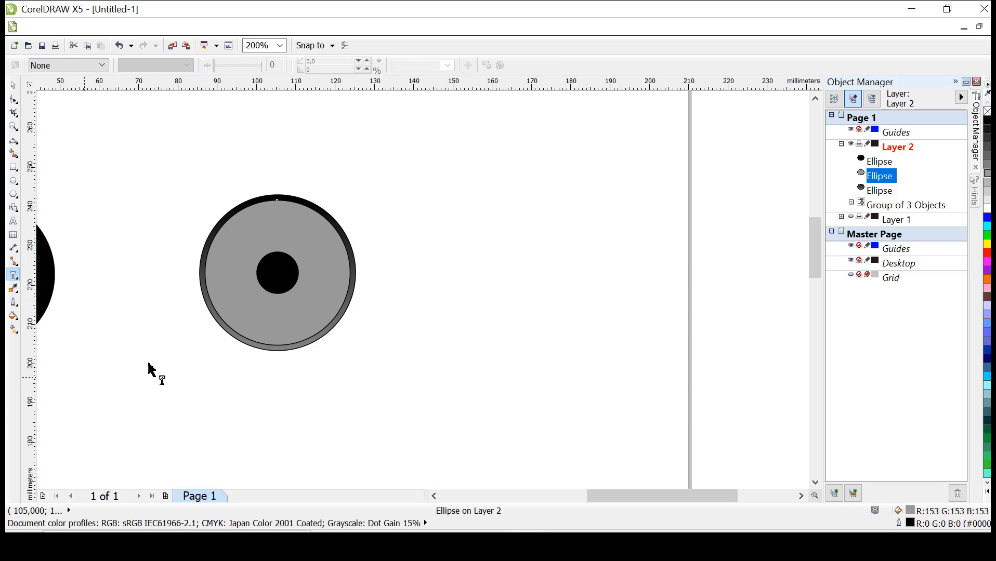
drag(261, 356, 279, 203)
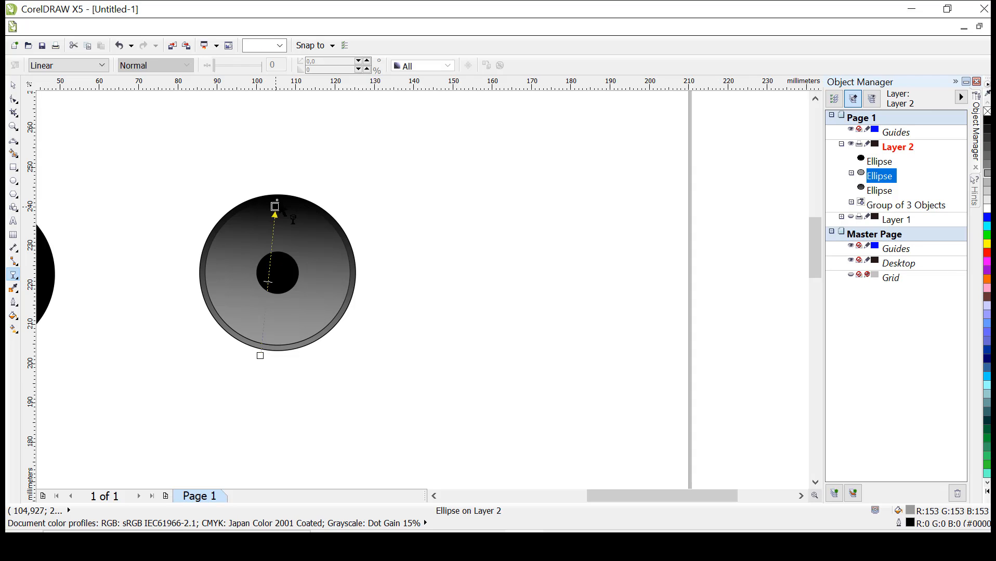
drag(260, 357, 278, 462)
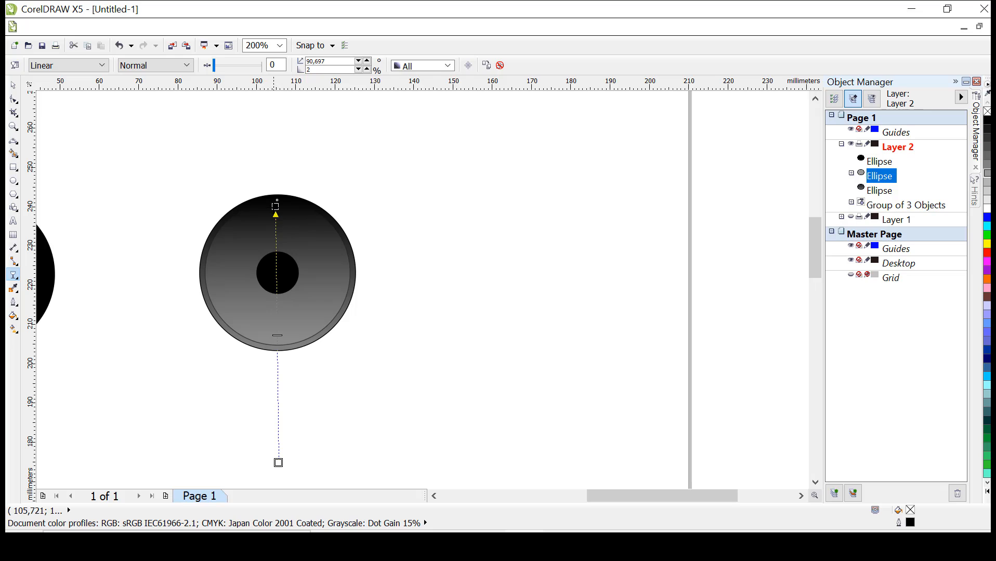
drag(275, 205, 279, 255)
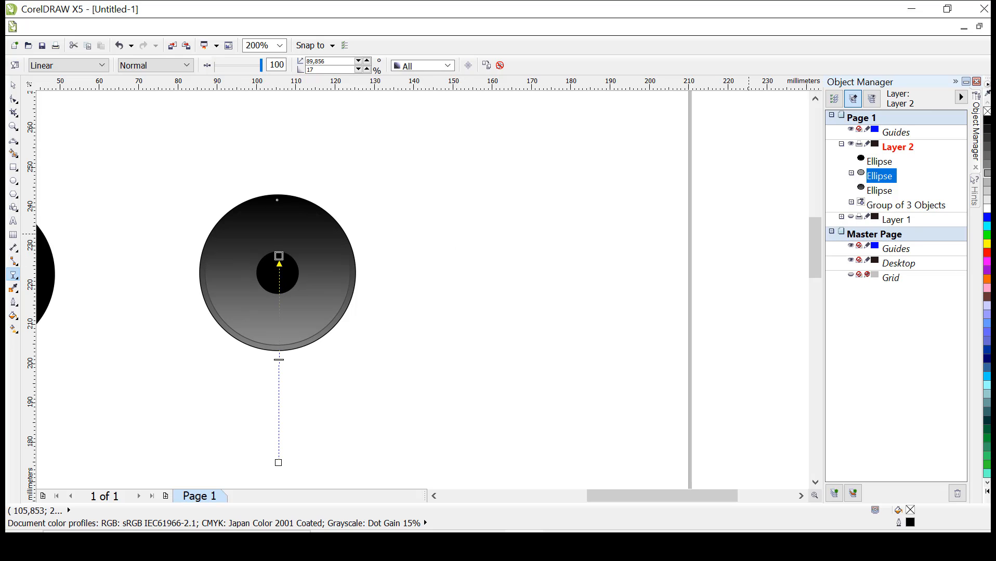
Step: Fill the outermost circle of the second eye with solid black
click(879, 191)
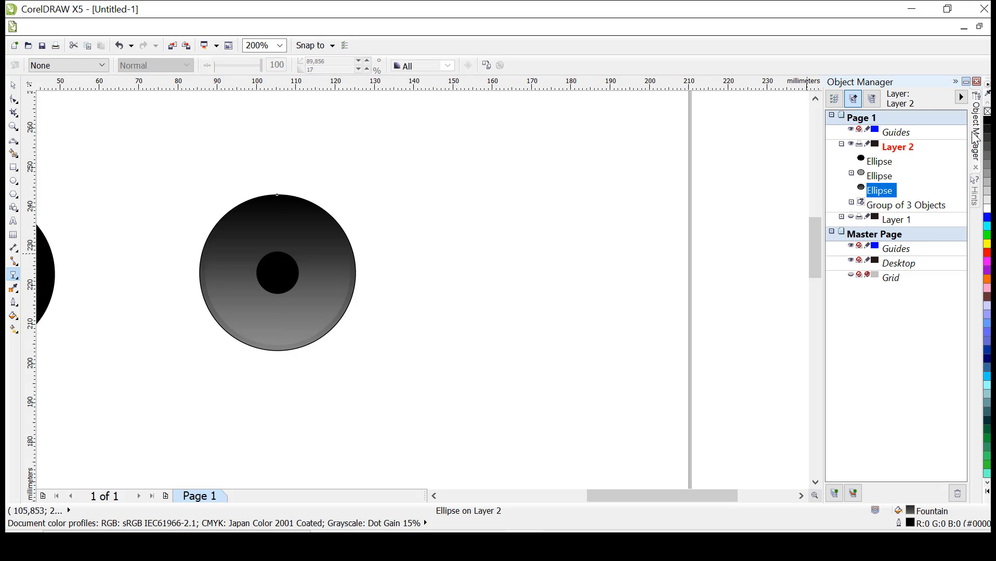
click(986, 121)
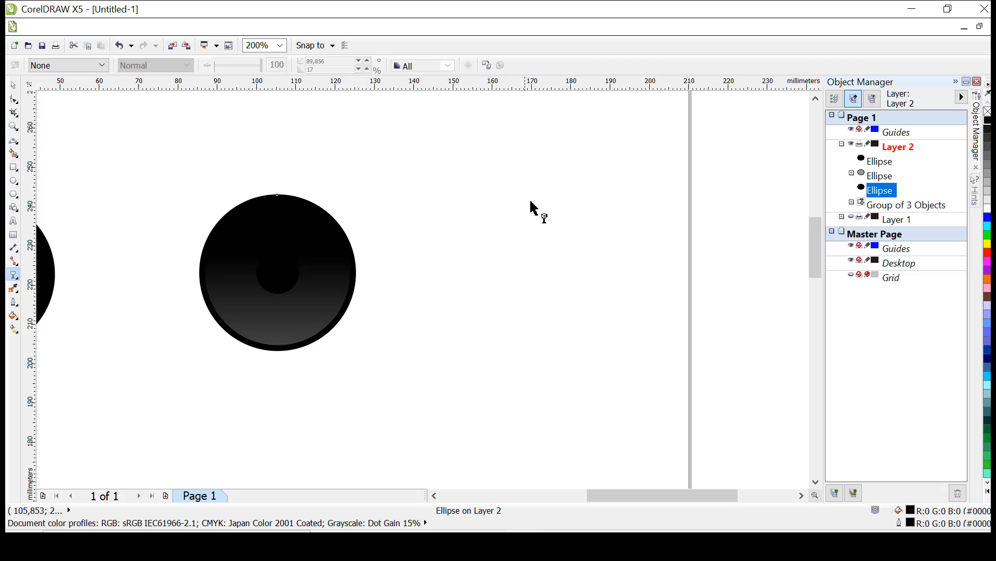
Step: Draw a white highlight about 7.1 mm in diameter on the eye's upper left, with a 4.5 mm copy to its lower right
click(14, 181)
drag(213, 224, 248, 259)
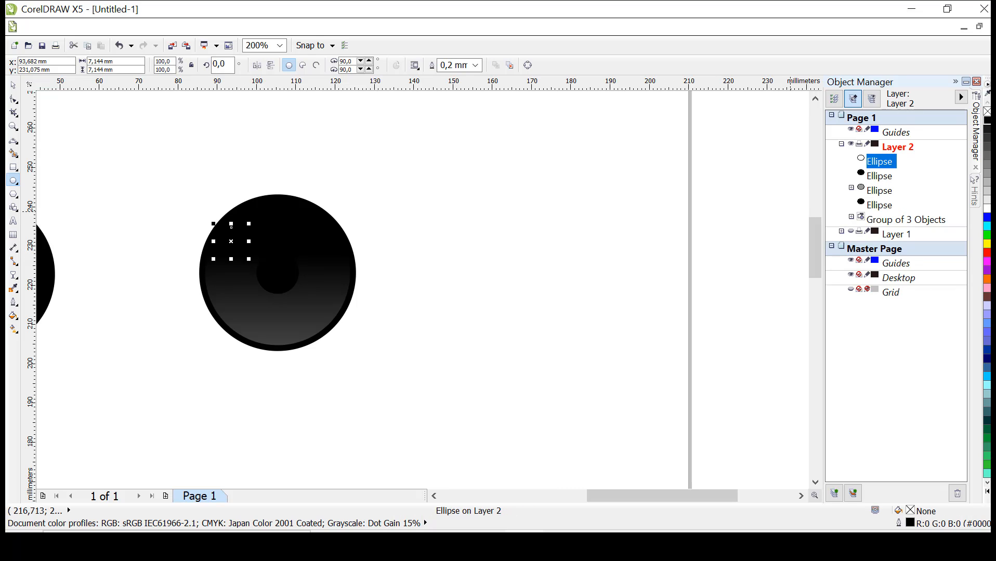
click(987, 208)
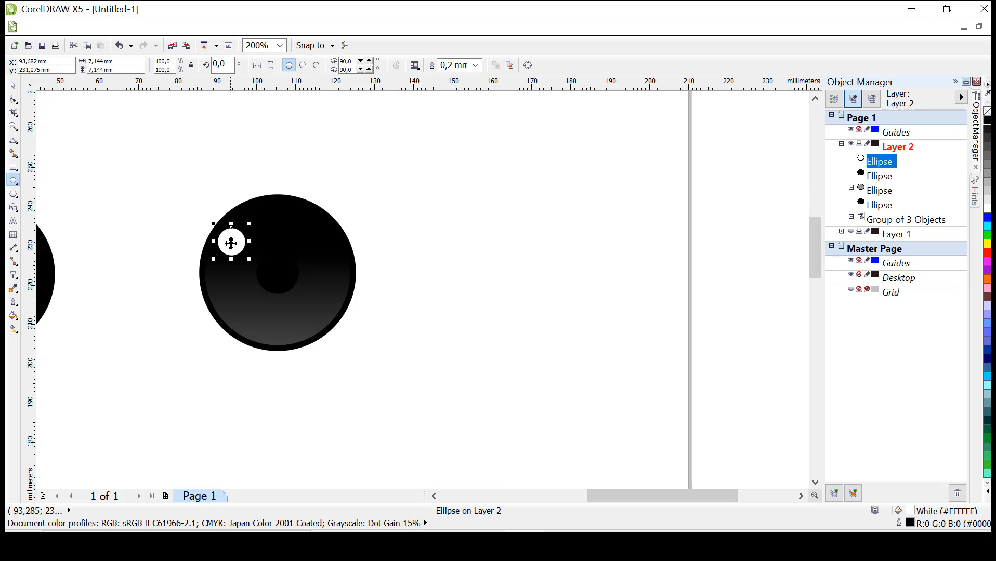
drag(231, 242, 256, 265)
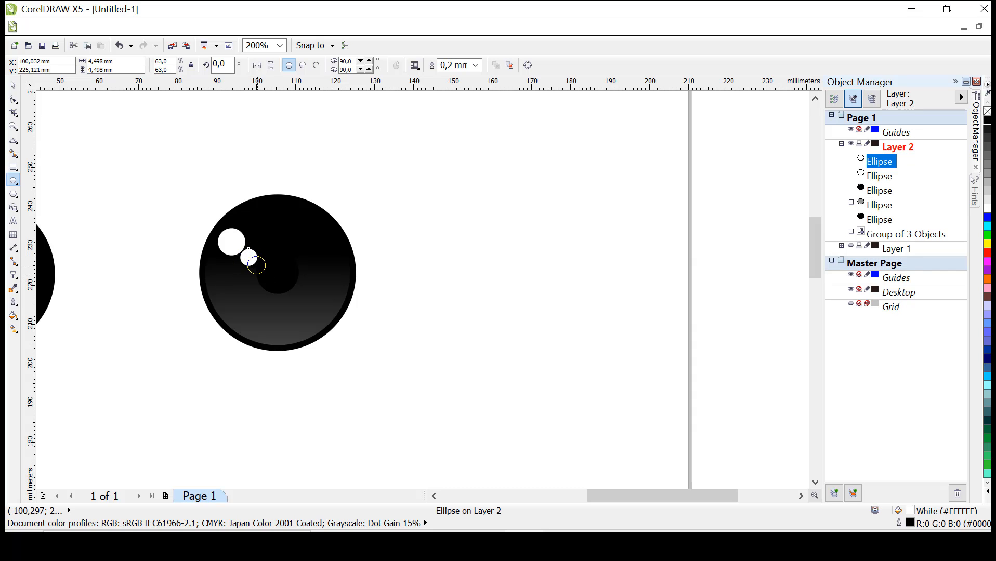
click(171, 138)
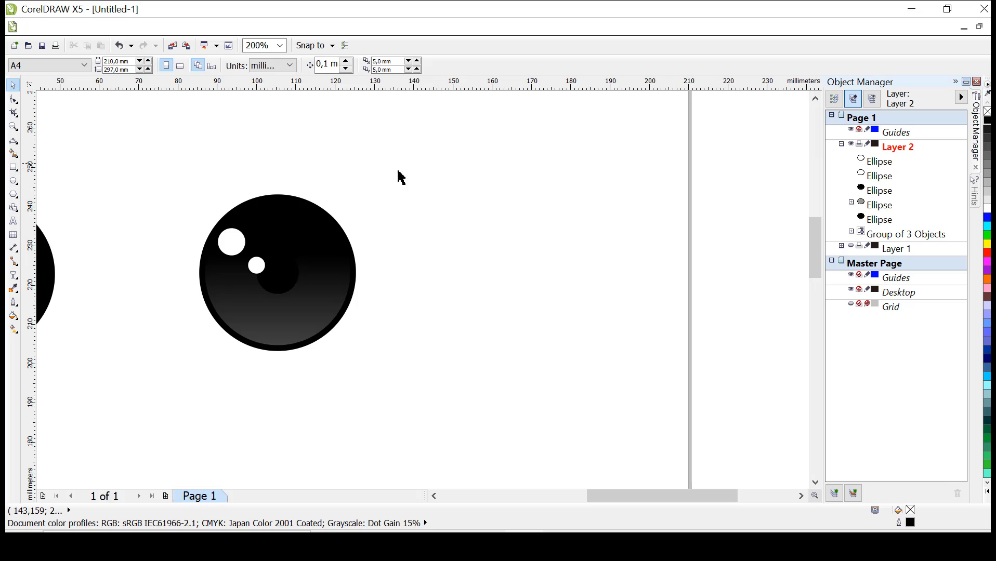
Step: Move all five circles of the second eye together closer to the first eye
drag(421, 161, 134, 388)
drag(276, 271, 185, 279)
click(432, 247)
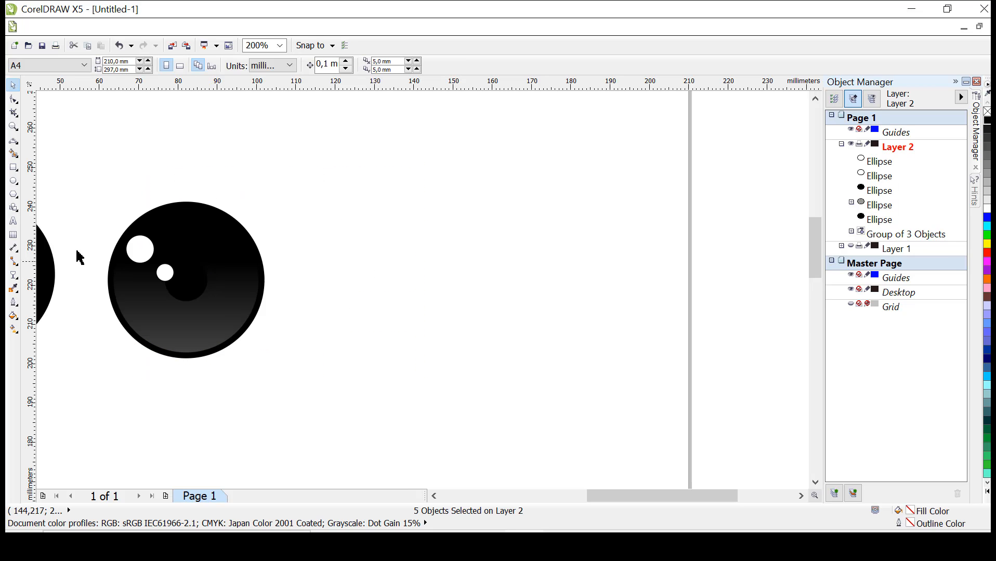
Step: Draw a third circle to the right of the second eye and enlarge it to about 37.8 mm in diameter
click(14, 182)
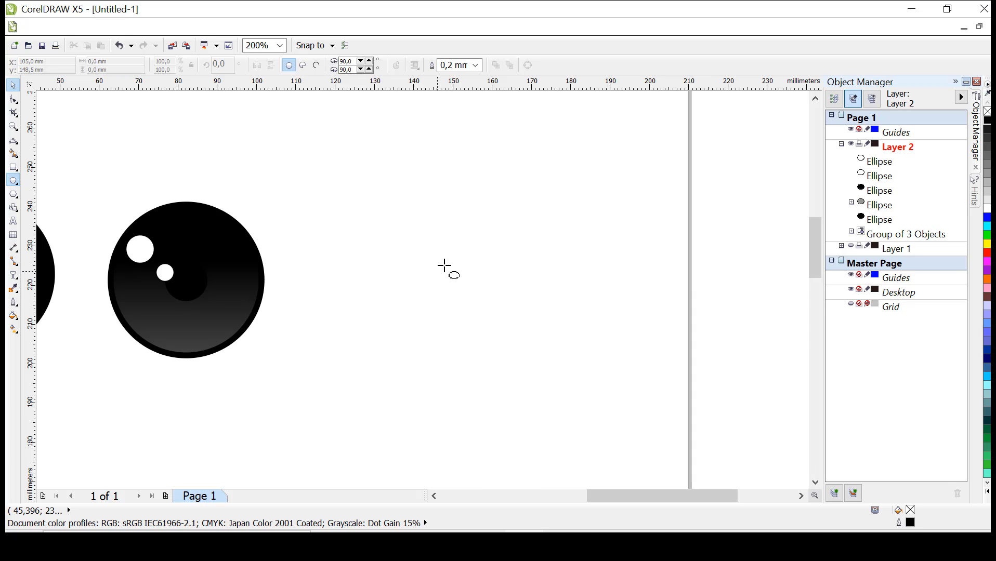
drag(371, 217, 493, 356)
drag(439, 286, 399, 258)
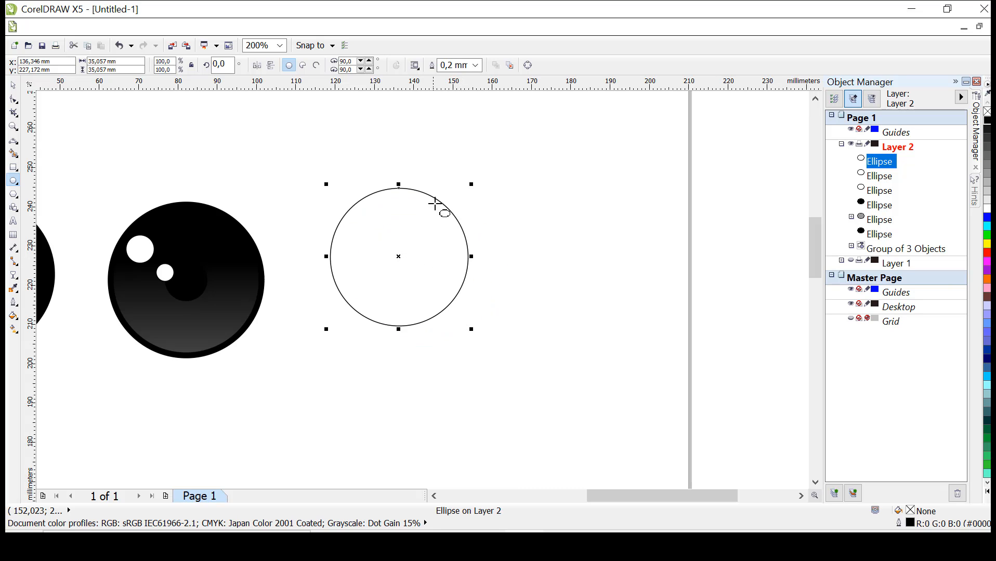
drag(472, 329, 483, 341)
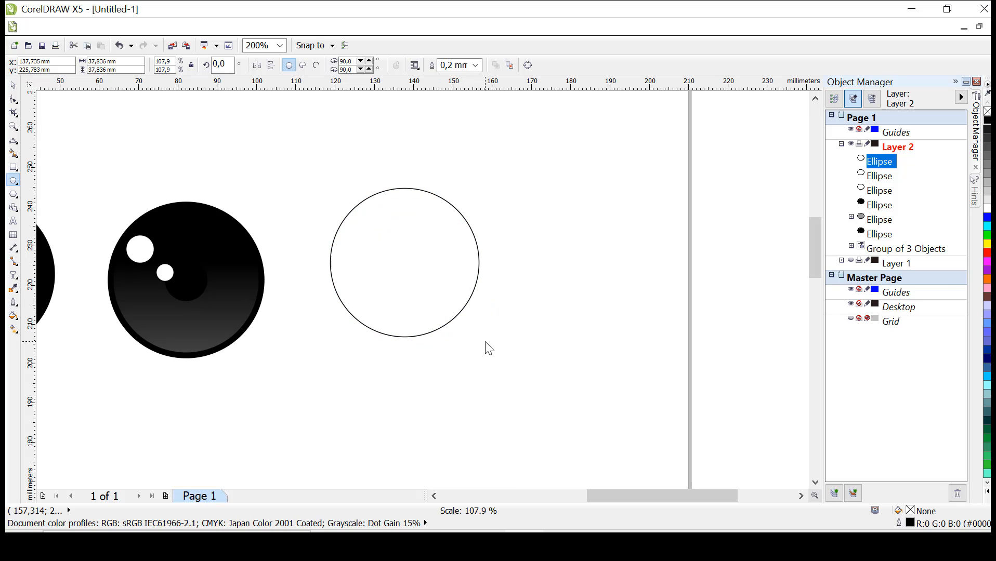
Step: Add a concentric pupil copy about 8.7 mm in diameter inside the third eye and fill both the pupil and the outer circle black
drag(483, 185, 427, 243)
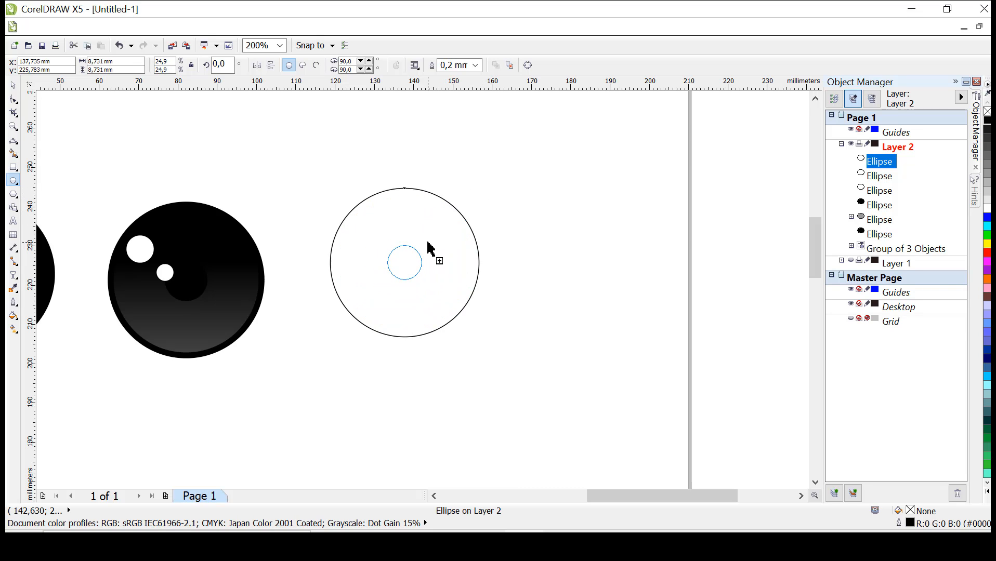
click(987, 122)
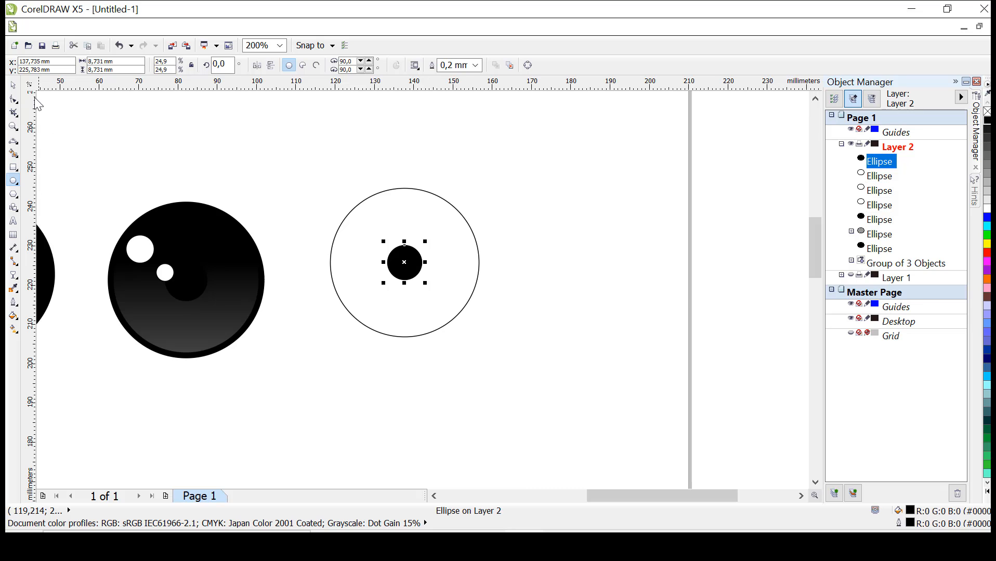
click(14, 85)
click(474, 251)
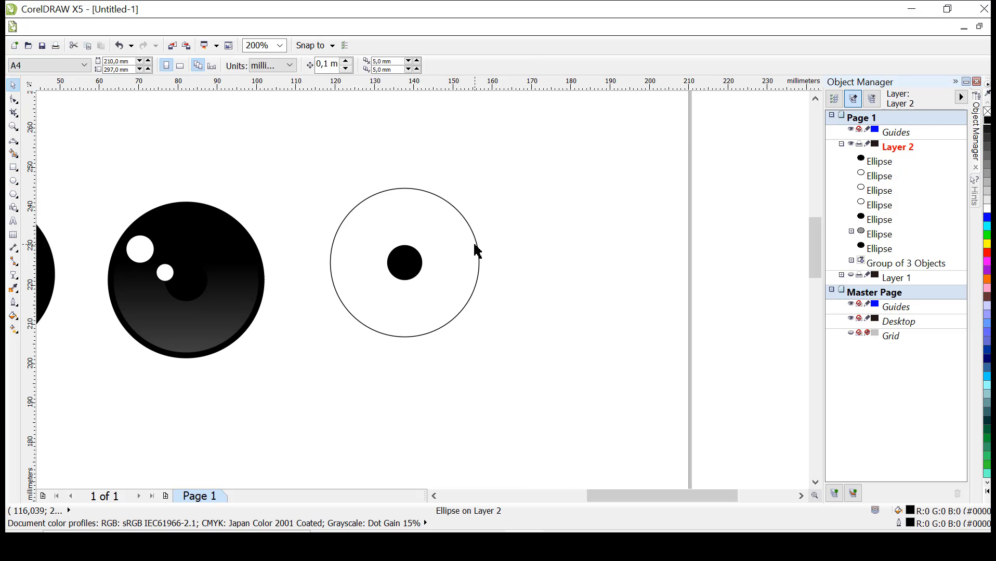
click(478, 251)
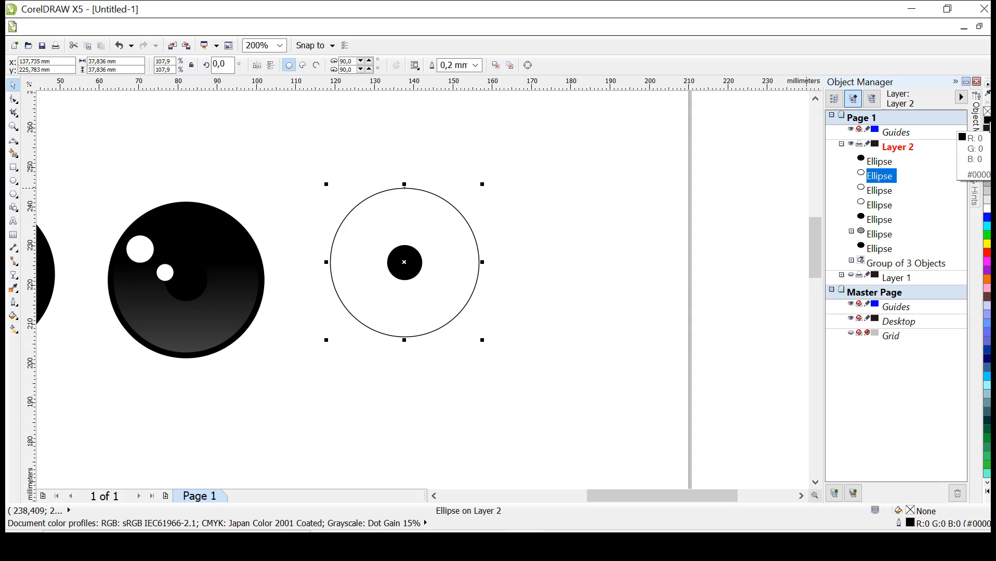
click(987, 127)
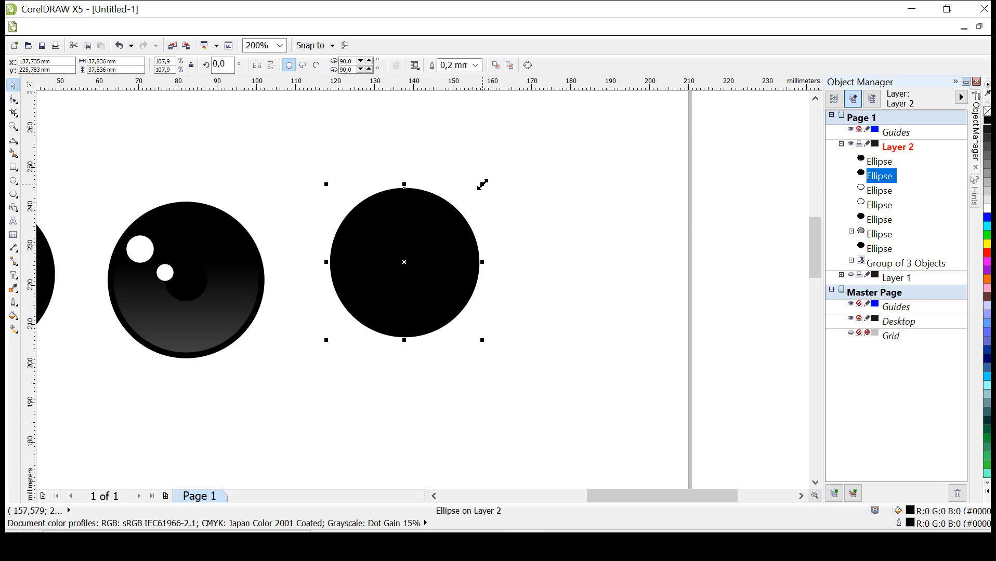
Step: Add a concentric copy of the outer circle about 35.5 mm in diameter beneath the pupil and fill it light gray (RGB 204, 204, 204)
drag(482, 184, 479, 189)
right_click(478, 189)
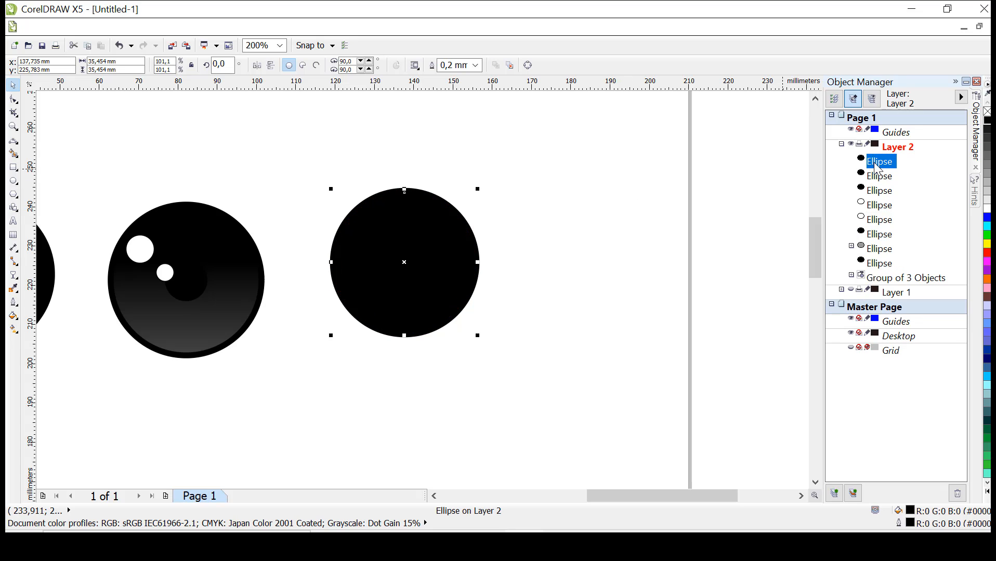
drag(878, 168, 879, 186)
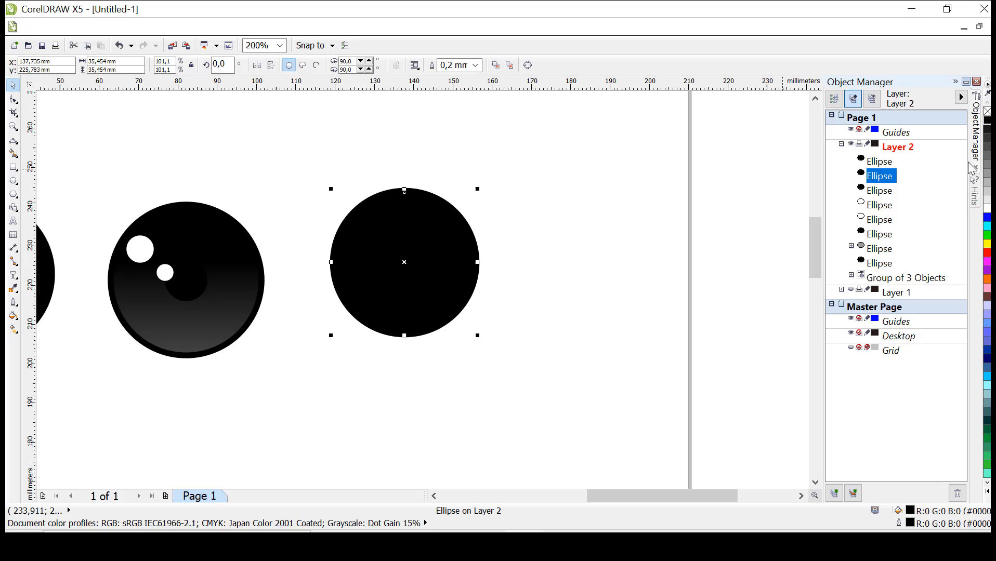
click(986, 206)
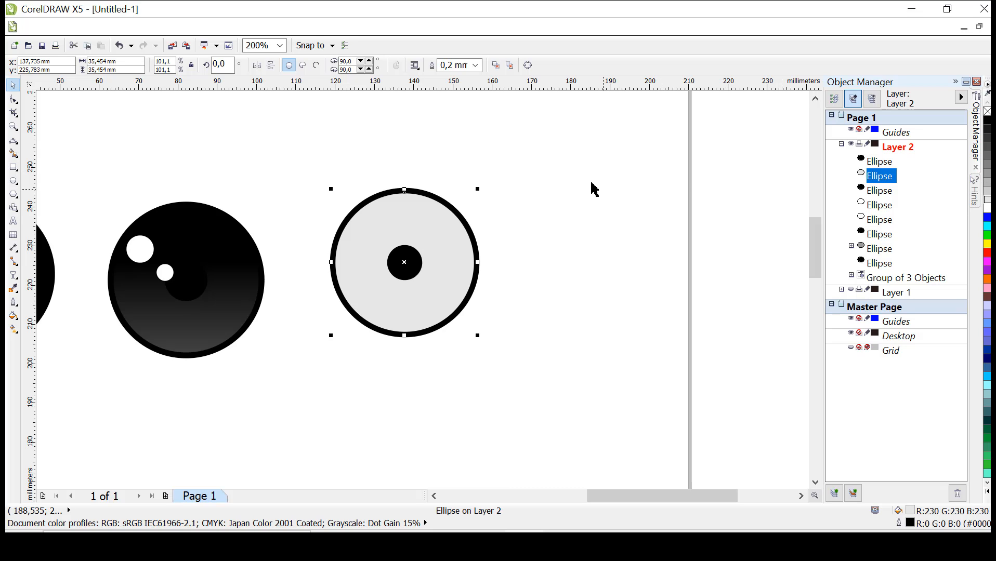
click(986, 182)
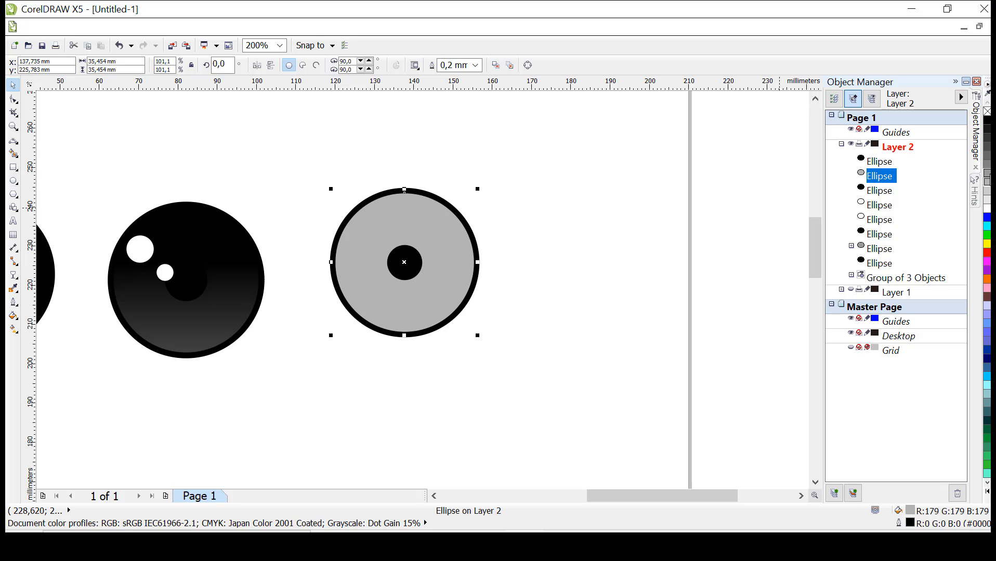
click(987, 173)
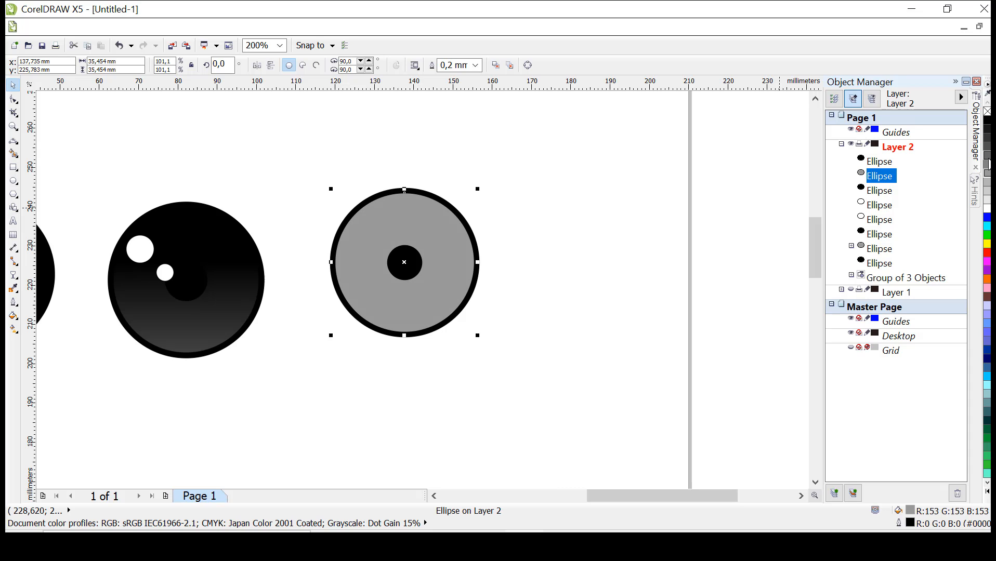
click(986, 164)
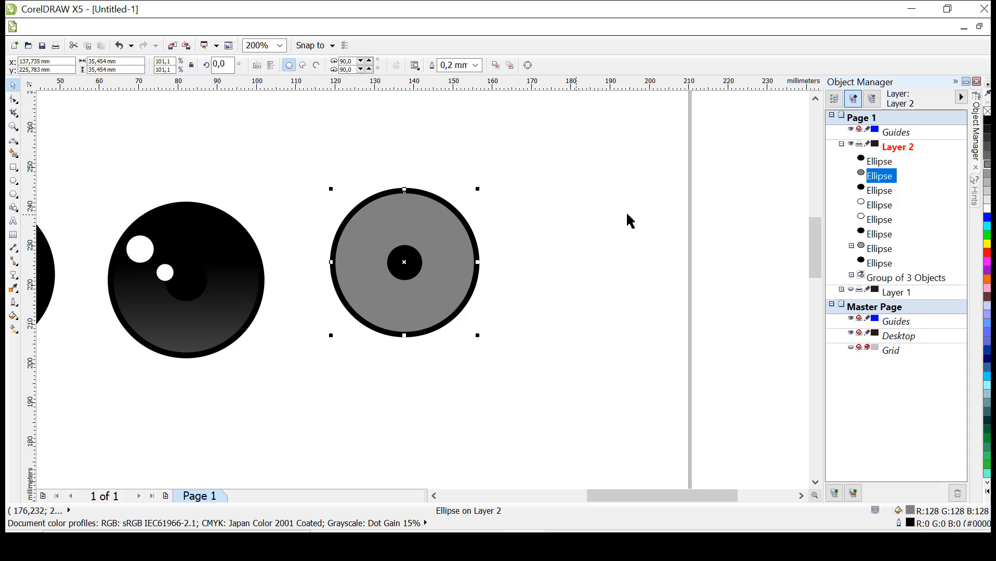
click(987, 190)
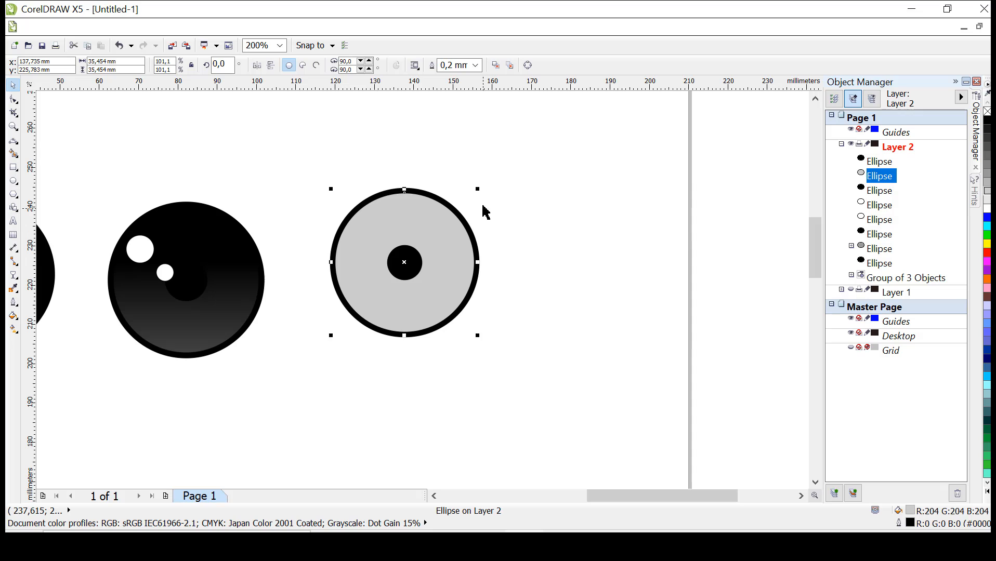
Step: Apply a linear transparency to the gray circle so it fades upward, extending the gradient start well below the eye
click(13, 275)
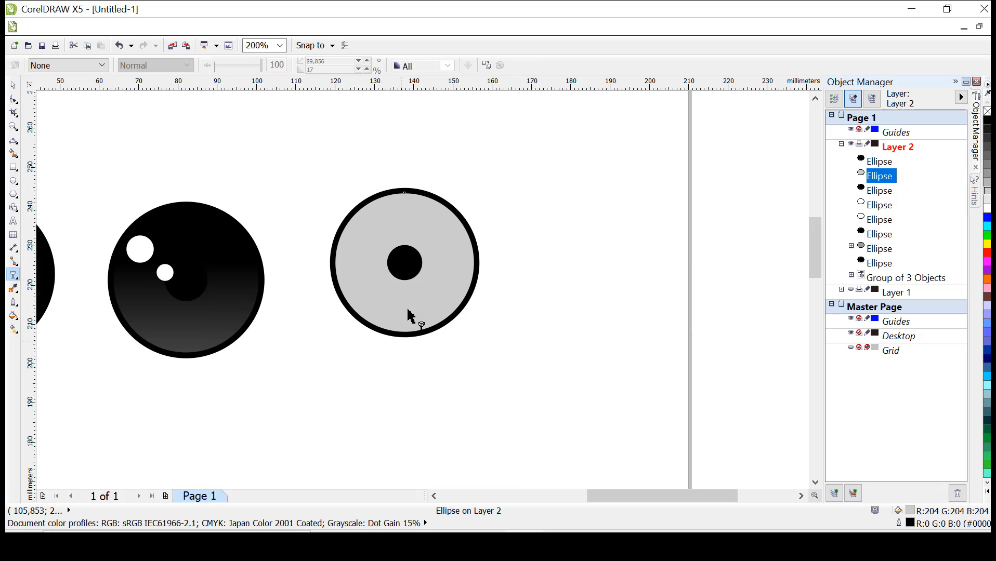
drag(400, 280, 407, 209)
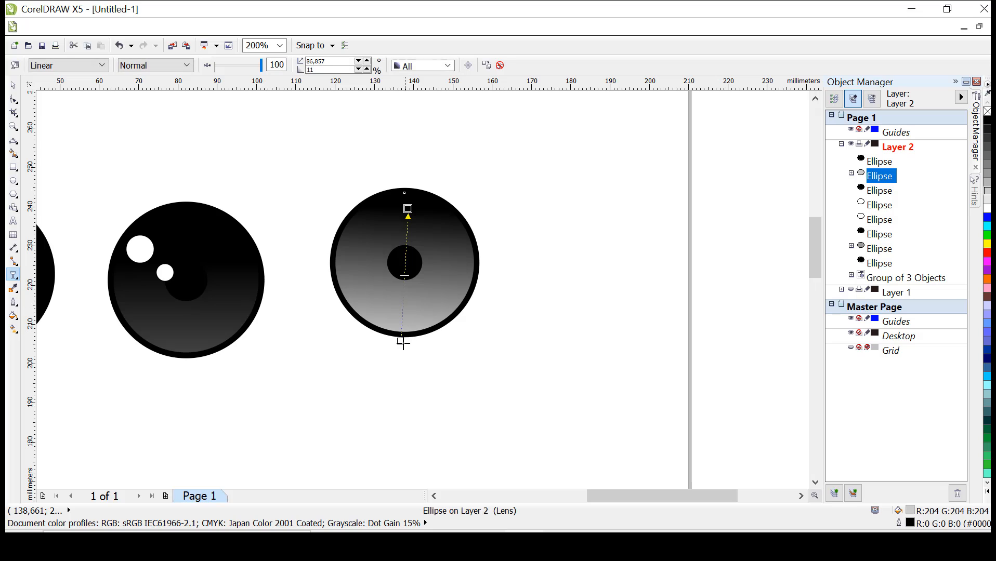
drag(402, 342, 407, 450)
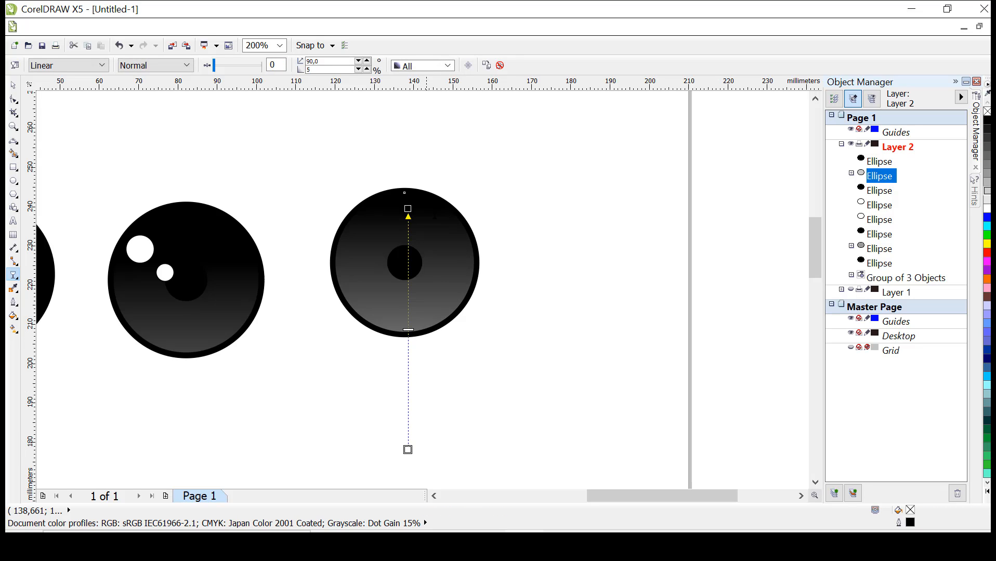
drag(408, 209, 407, 224)
click(508, 277)
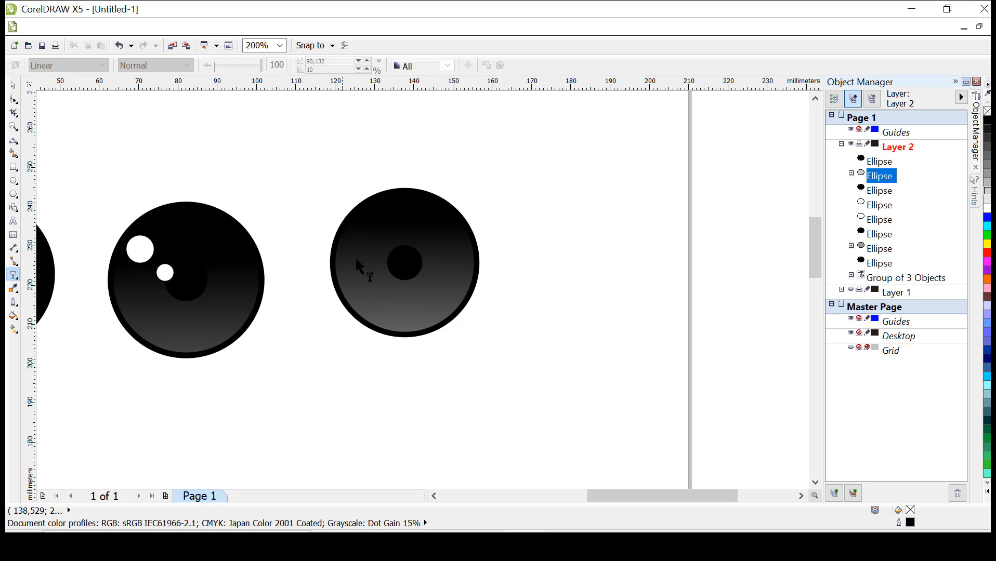
Step: Draw a closed 3-point curve shape in the eye's lower half, with two humps that dip beneath the pupil and an edge following the rim
click(14, 142)
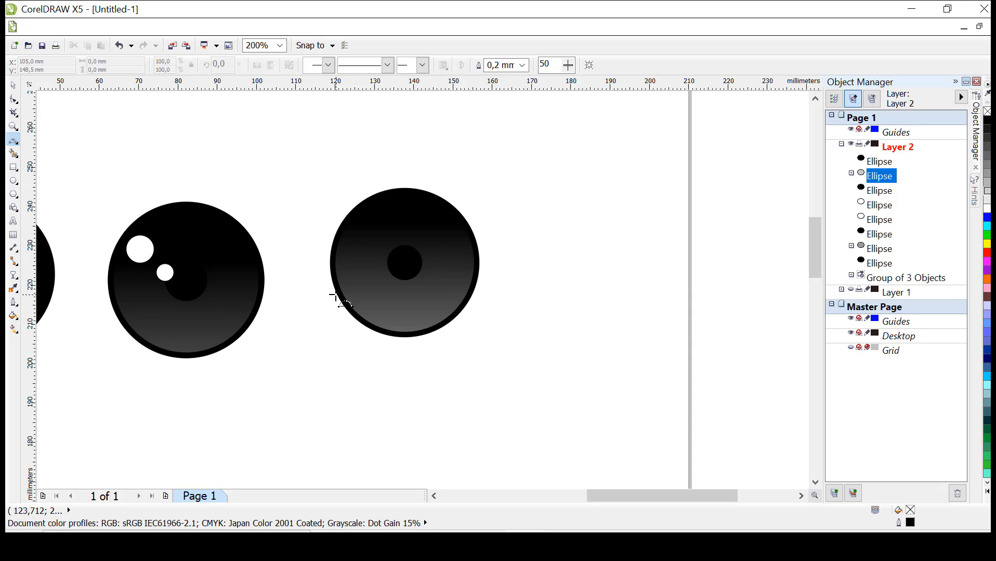
drag(346, 300, 428, 273)
click(363, 260)
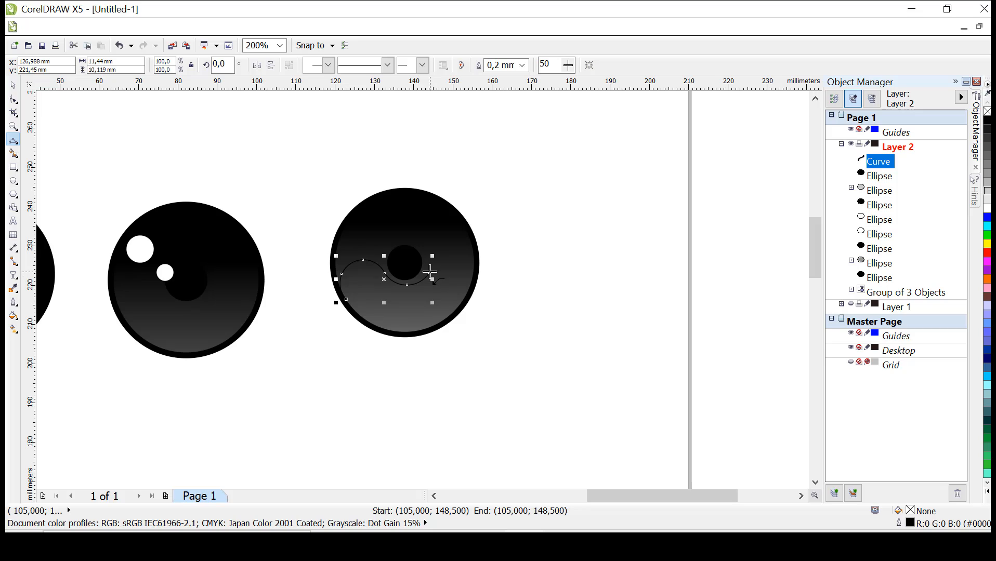
click(429, 273)
drag(473, 273, 473, 273)
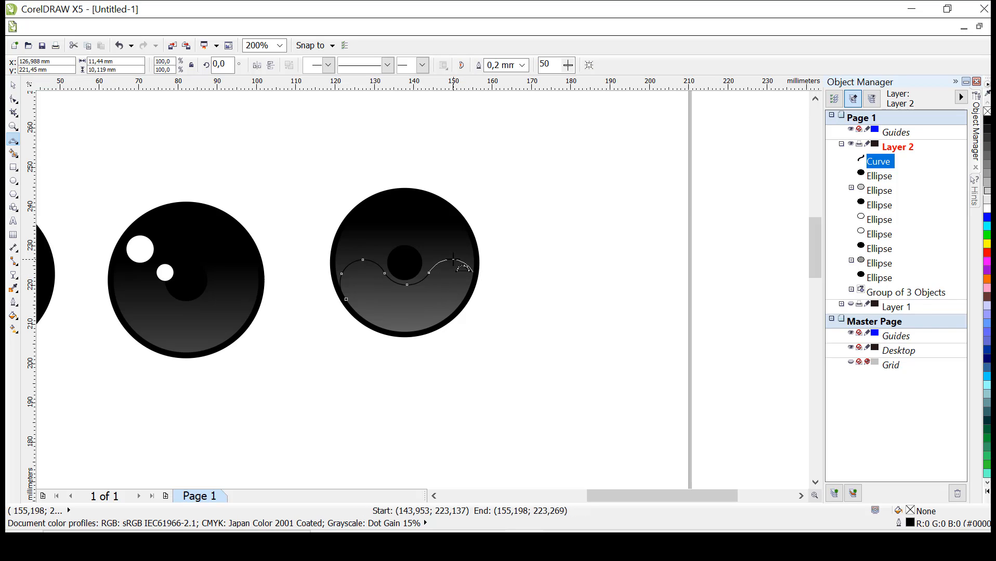
click(452, 257)
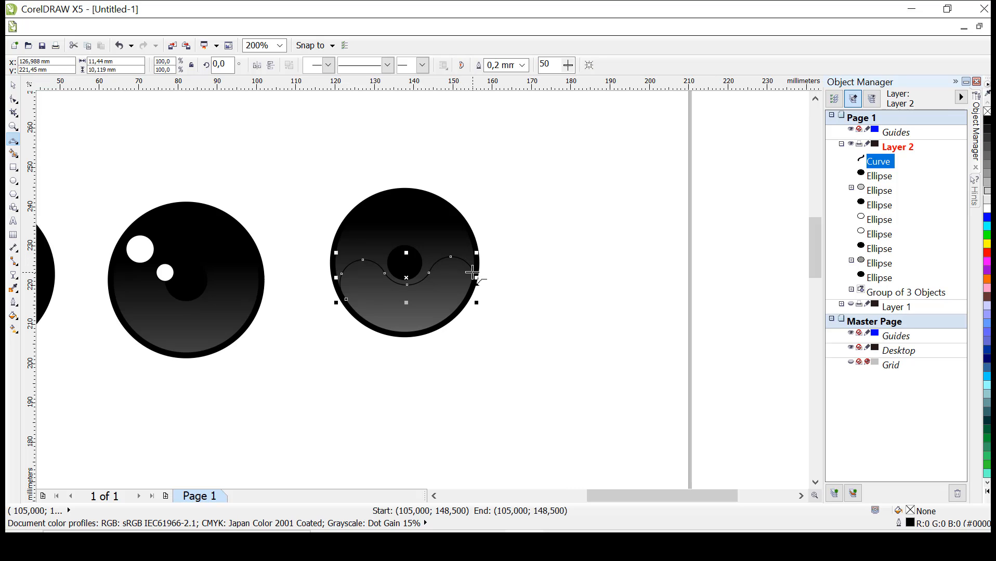
drag(473, 272, 375, 326)
click(453, 321)
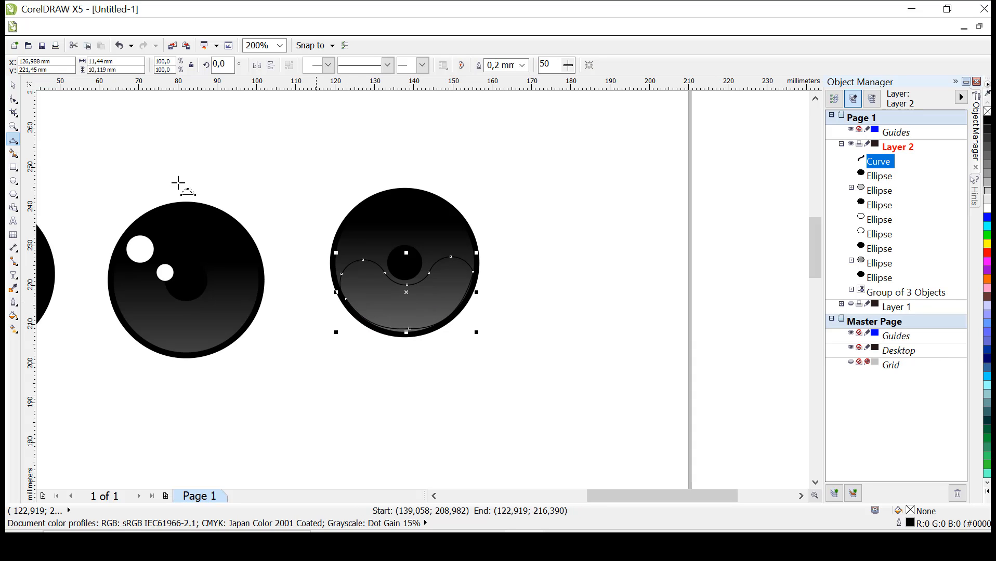
Step: Reshape the curve's bottom node and lower right edge to follow the black rim, and fill the shape with magenta
click(14, 98)
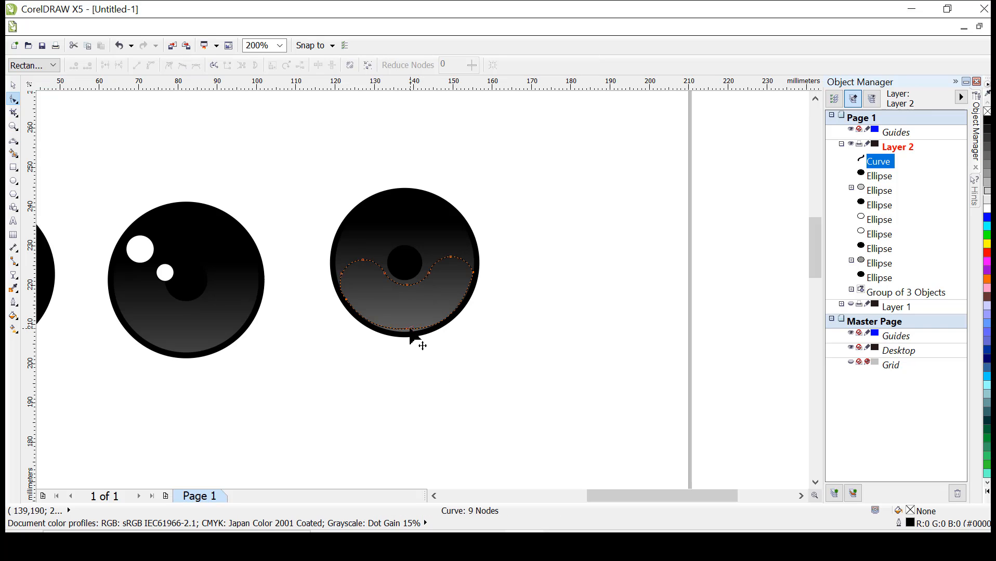
drag(410, 331, 407, 335)
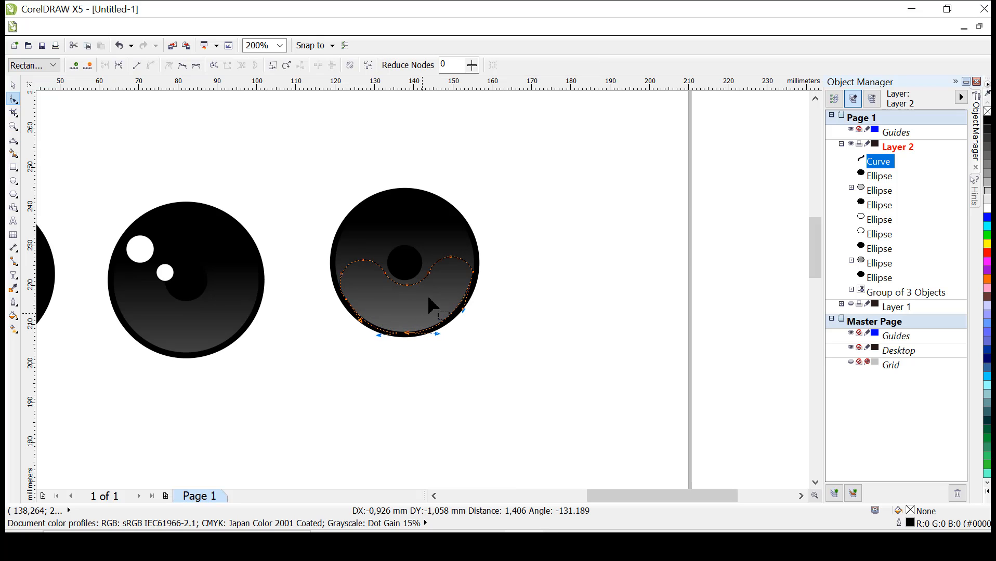
click(14, 85)
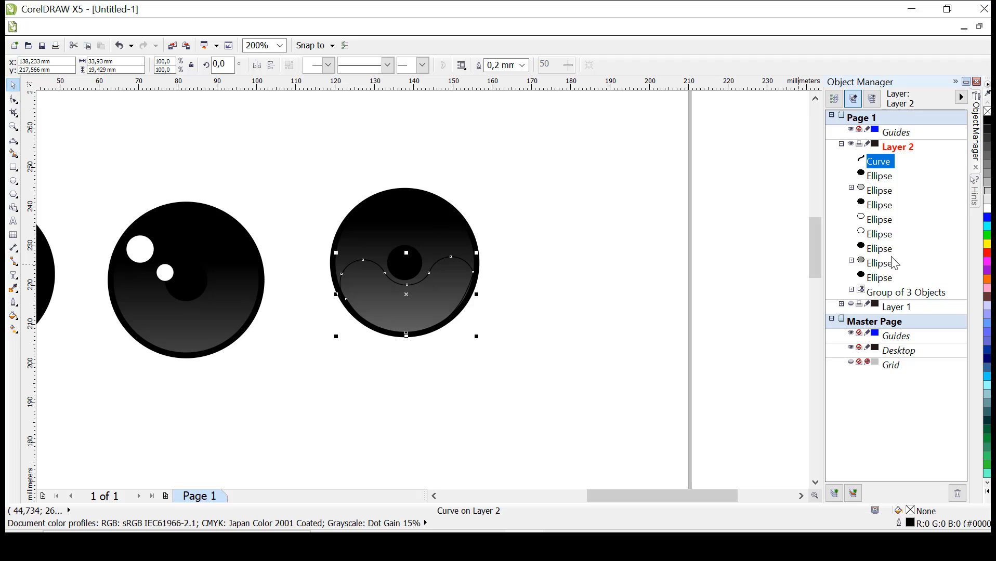
click(986, 207)
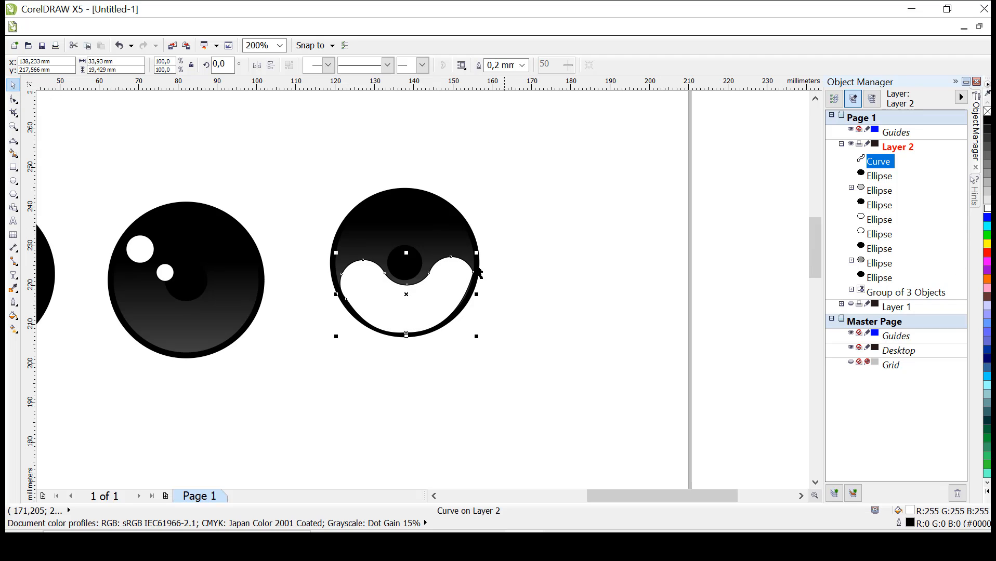
click(14, 99)
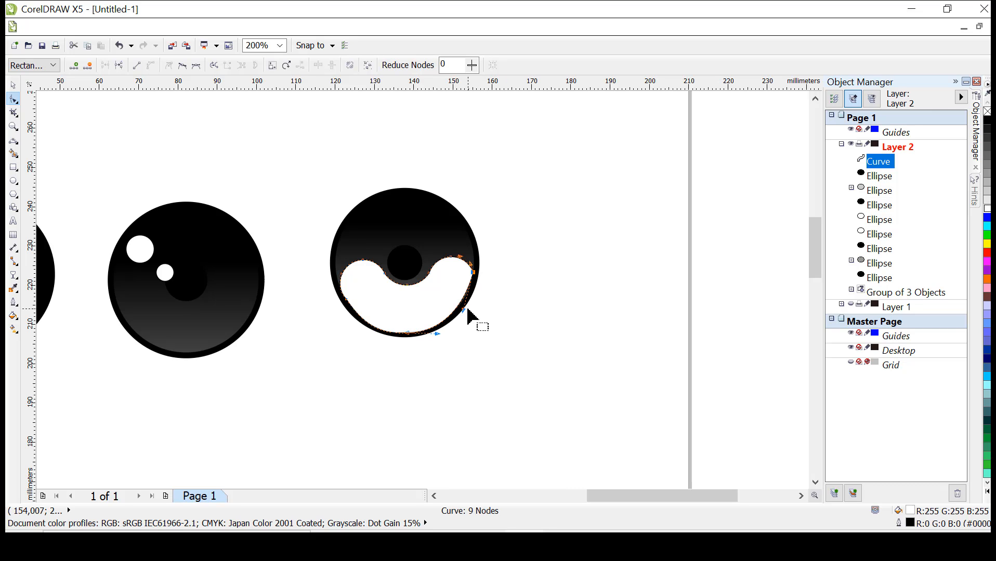
drag(463, 310, 422, 325)
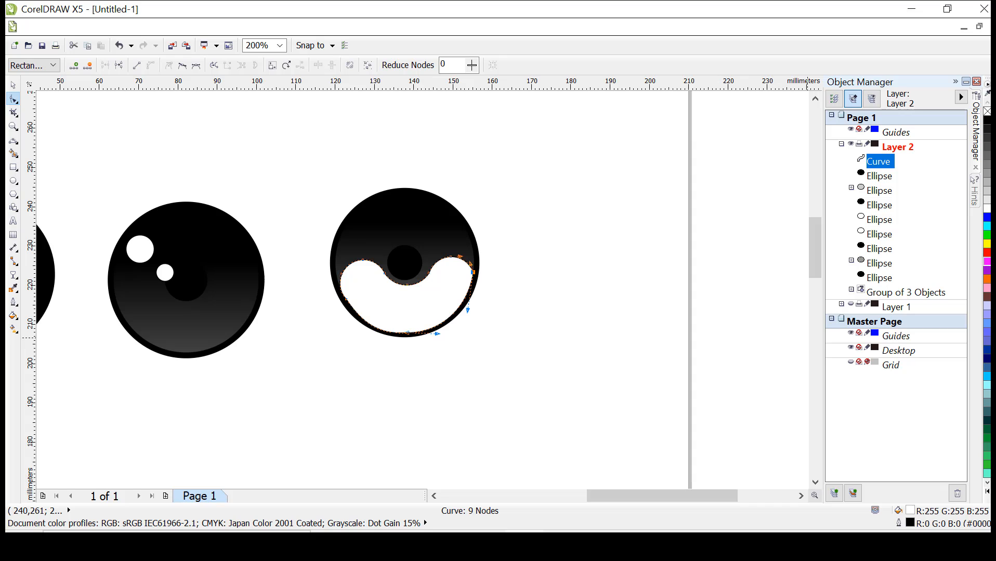
click(987, 261)
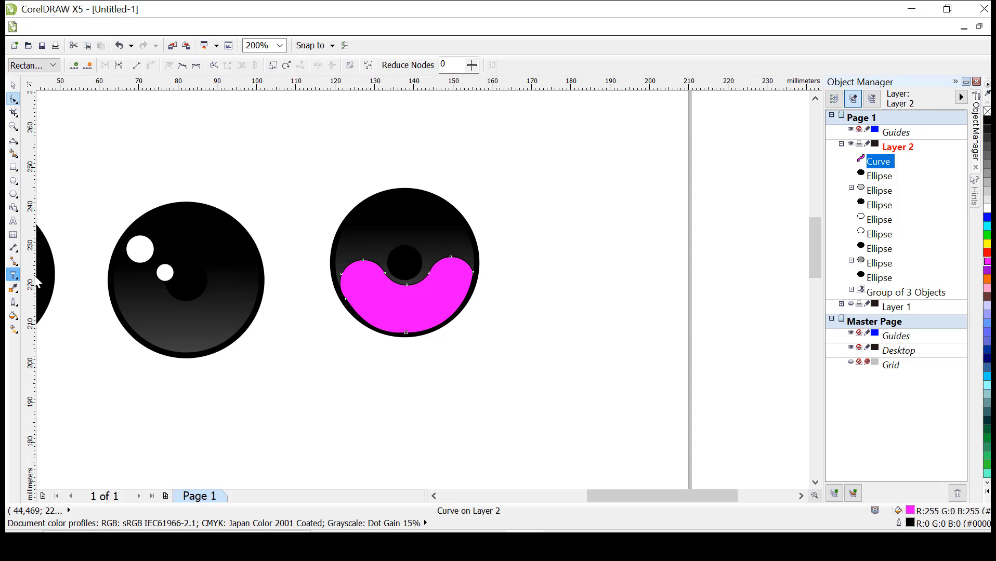
Step: Apply a linear transparency to the magenta shape fading up toward the pupil, with the gradient start far below the eye
click(13, 275)
drag(395, 401, 402, 254)
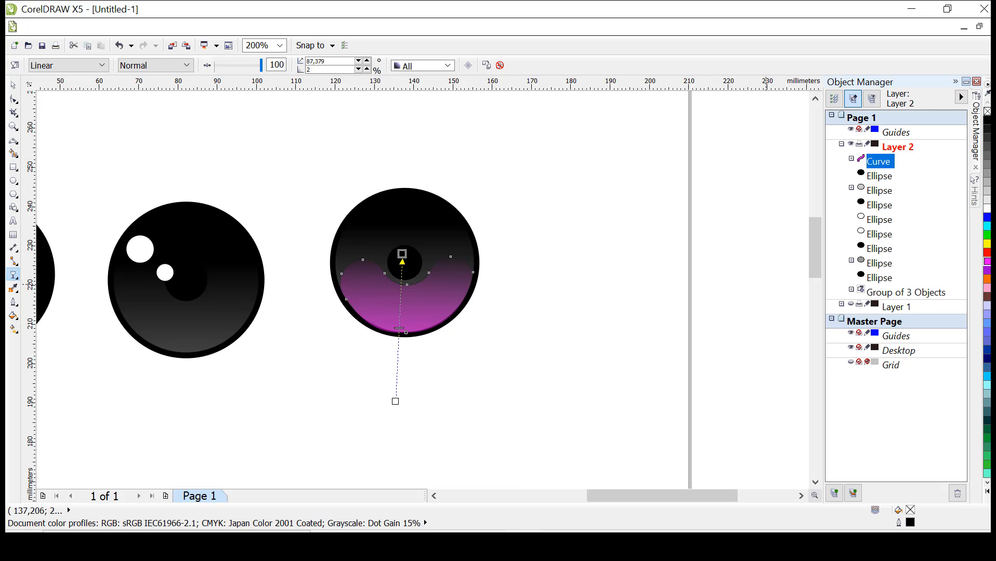
click(507, 246)
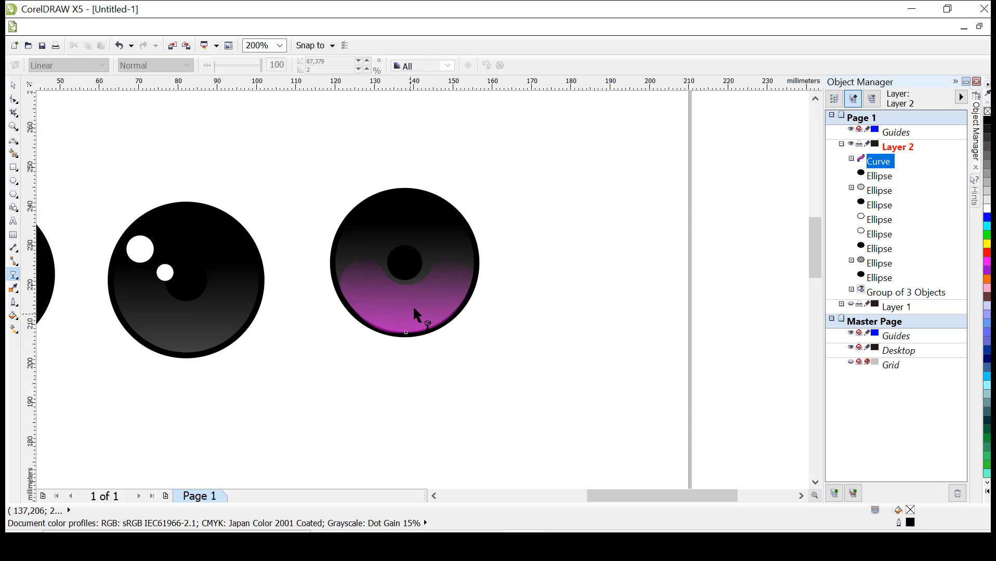
click(416, 314)
drag(393, 404, 396, 487)
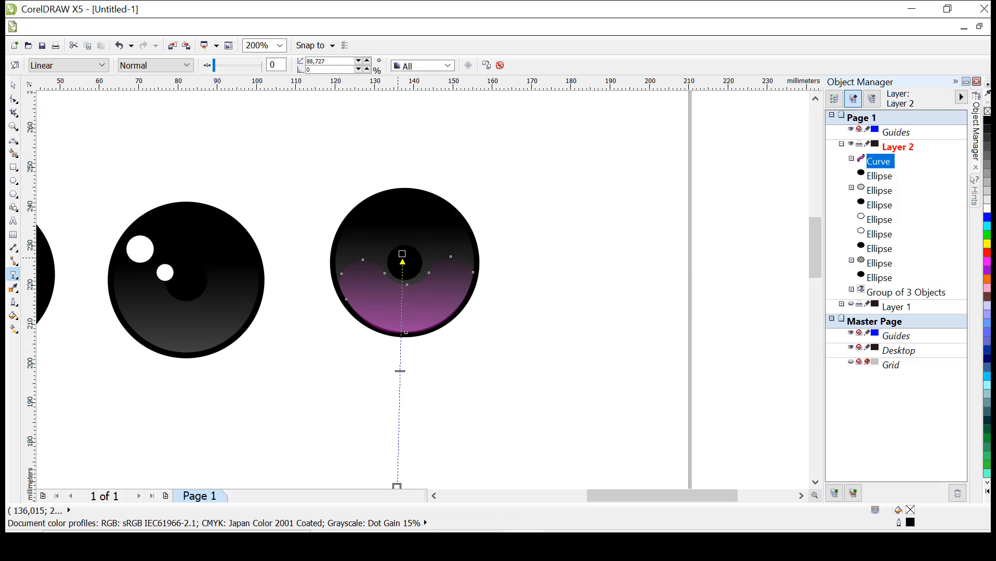
drag(402, 254, 407, 264)
click(531, 302)
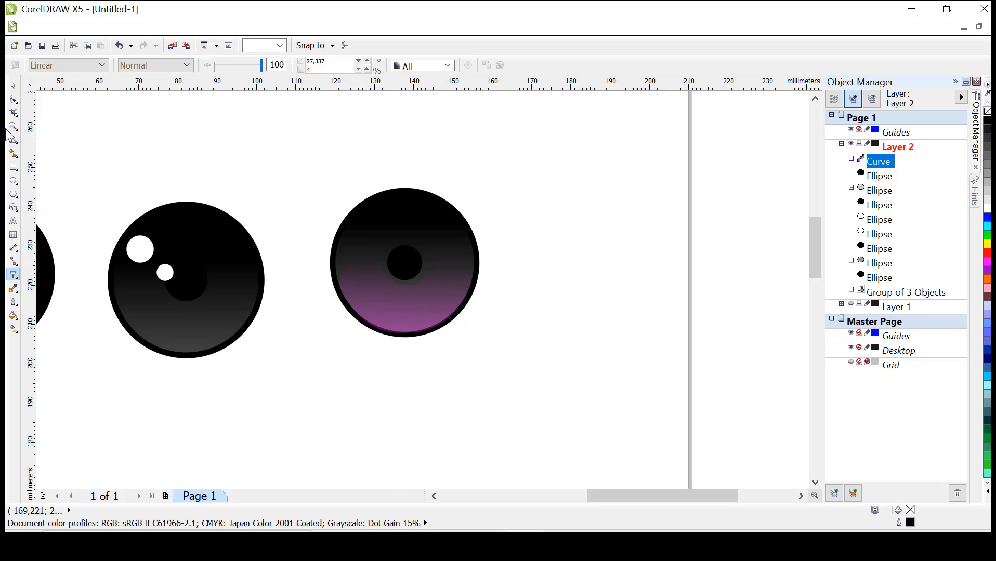
Step: Make a white copy of the magenta shape scaled to about 30.5 × 17.5 mm and nudge it down 0.2 mm
click(13, 85)
click(439, 319)
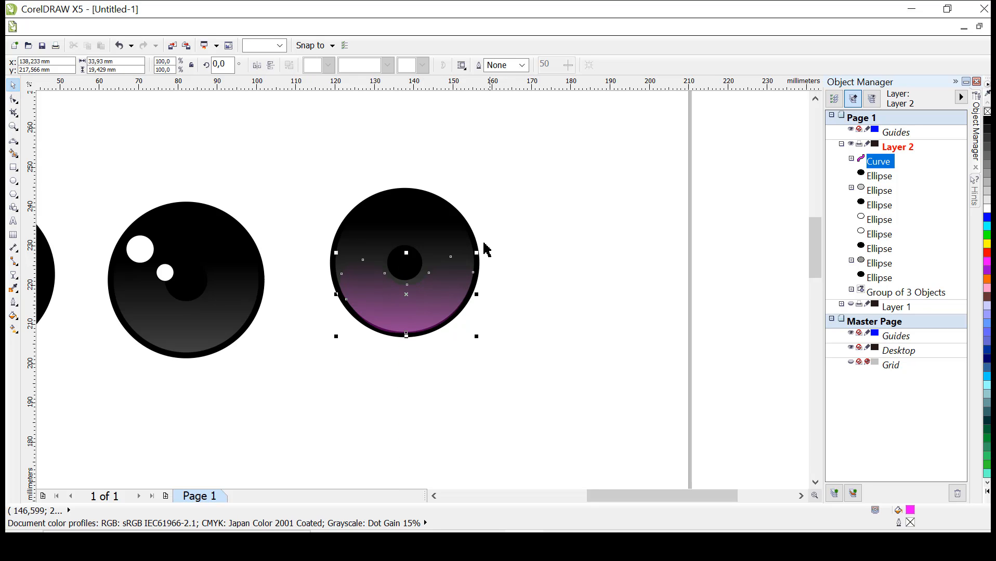
drag(476, 252, 472, 257)
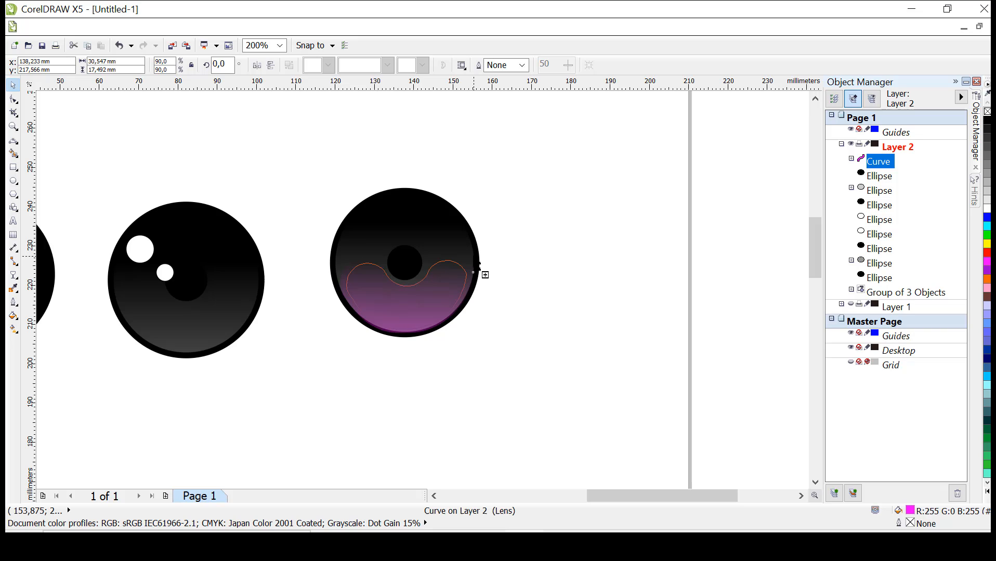
key(Down)
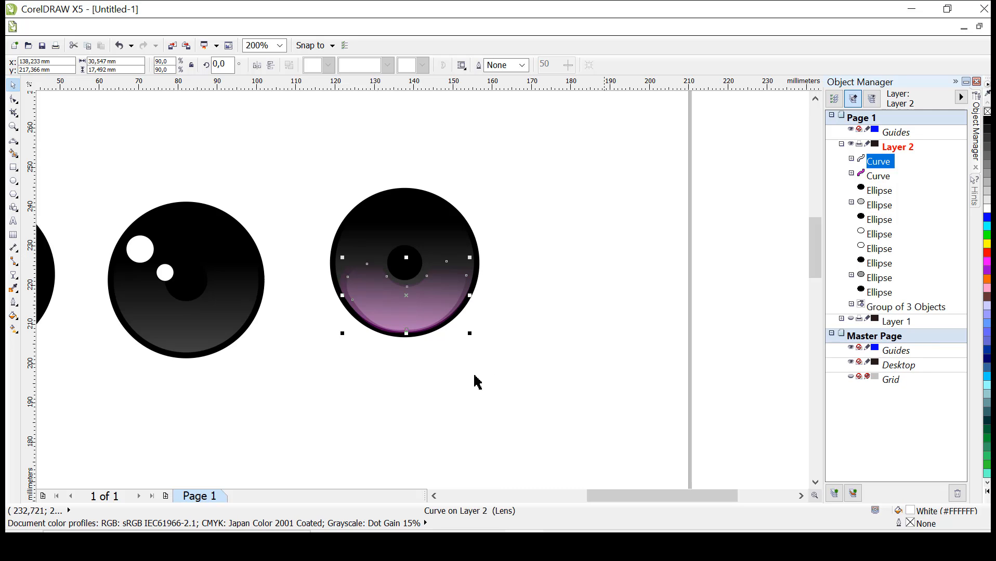
Step: Redraw the white copy's linear transparency so it runs between the pupil's center and a point far below the eye
scroll(230, 301, down, 1)
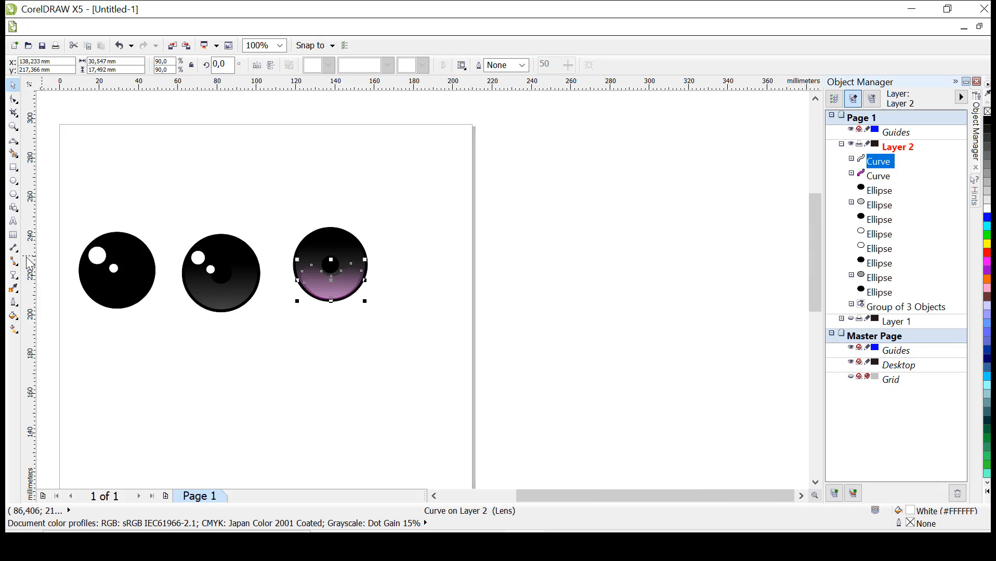
click(13, 276)
drag(330, 266, 335, 438)
scroll(370, 284, up, 1)
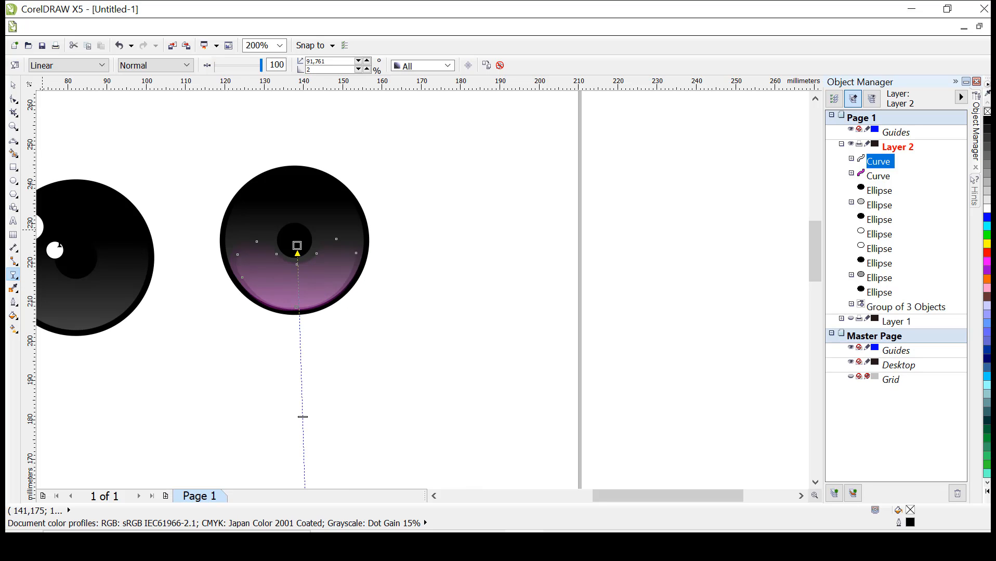
click(12, 85)
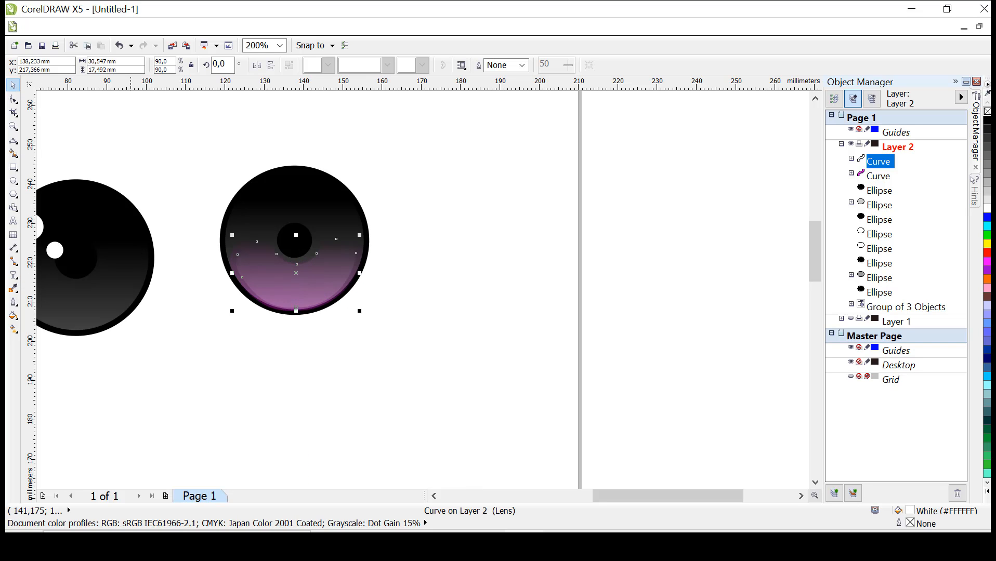
Step: Draw a white circle without outline, about 9.7 mm across, in the third eye's upper left area as a highlight
click(14, 181)
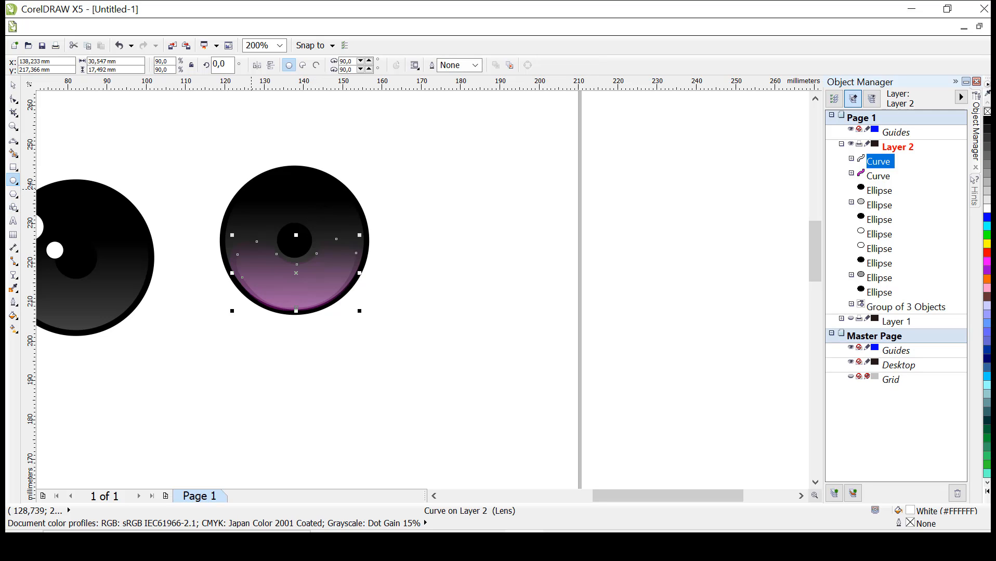
drag(243, 195, 278, 233)
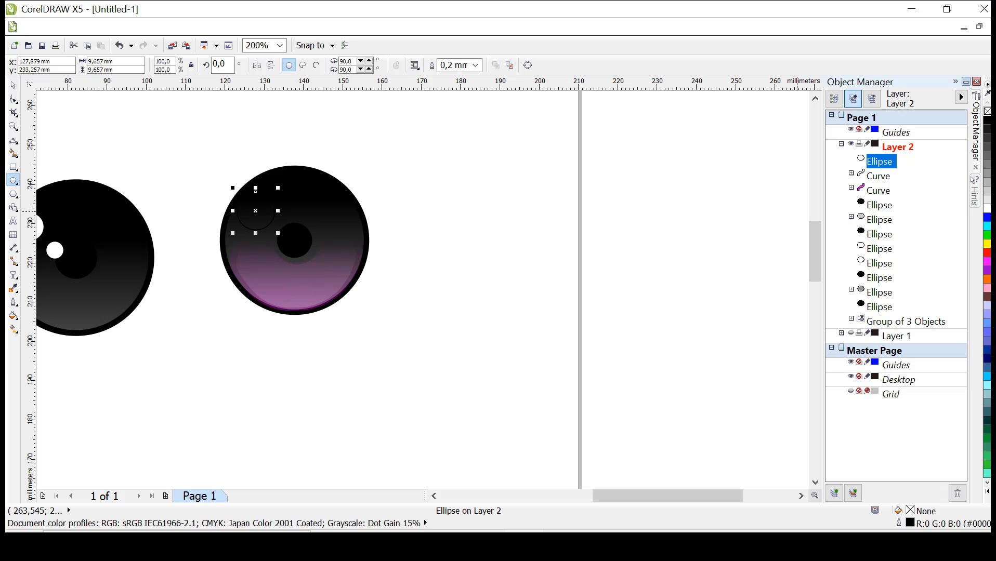
click(987, 209)
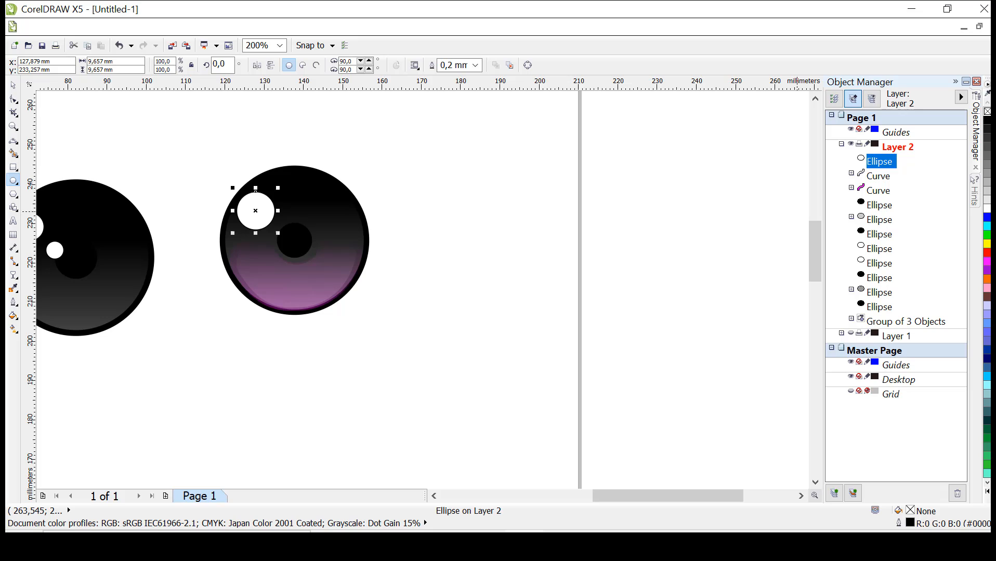
right_click(987, 112)
Step: Apply a linear transparency to the upper left highlight, fading from outside the eye's lower left toward the highlight's upper right edge
click(13, 274)
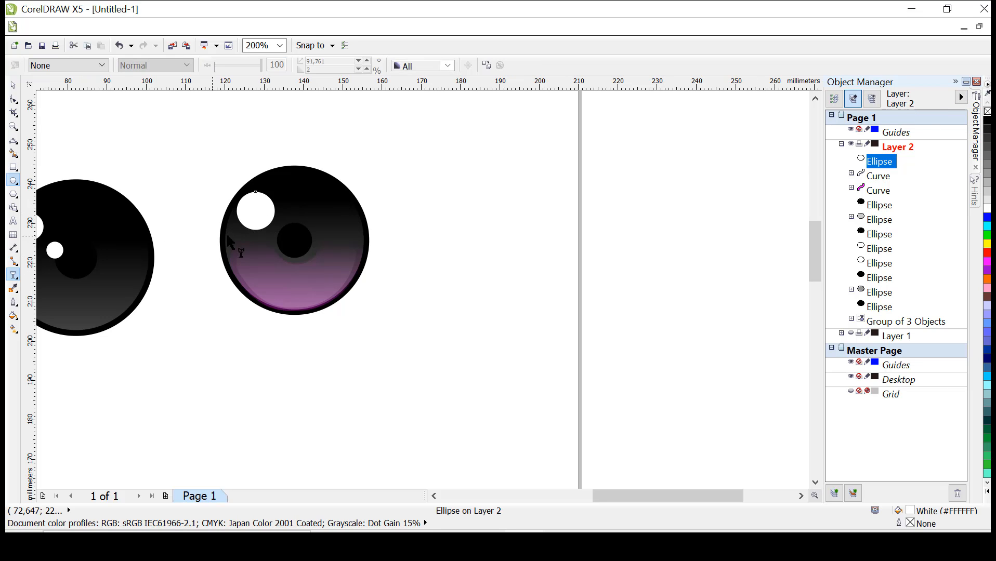
drag(189, 293, 272, 188)
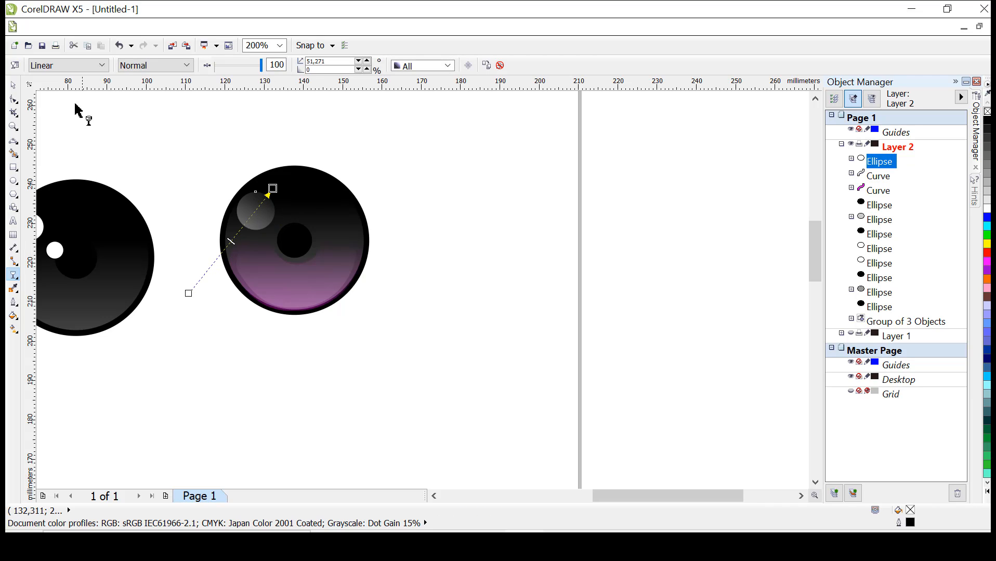
click(14, 86)
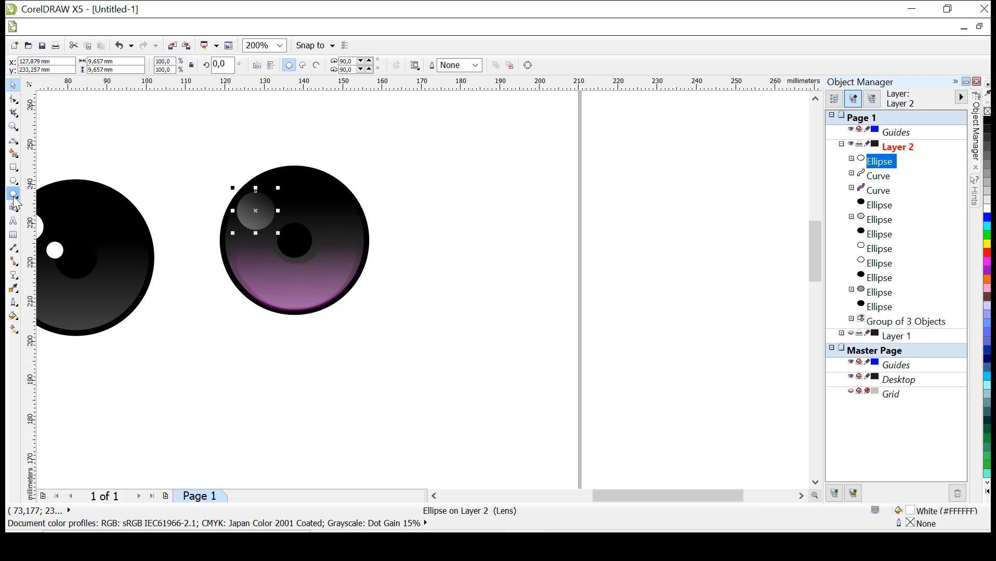
Step: Draw a circle about 6.9 mm across in the third eye's lower right area and fill it white
drag(331, 248, 362, 277)
key(Delete)
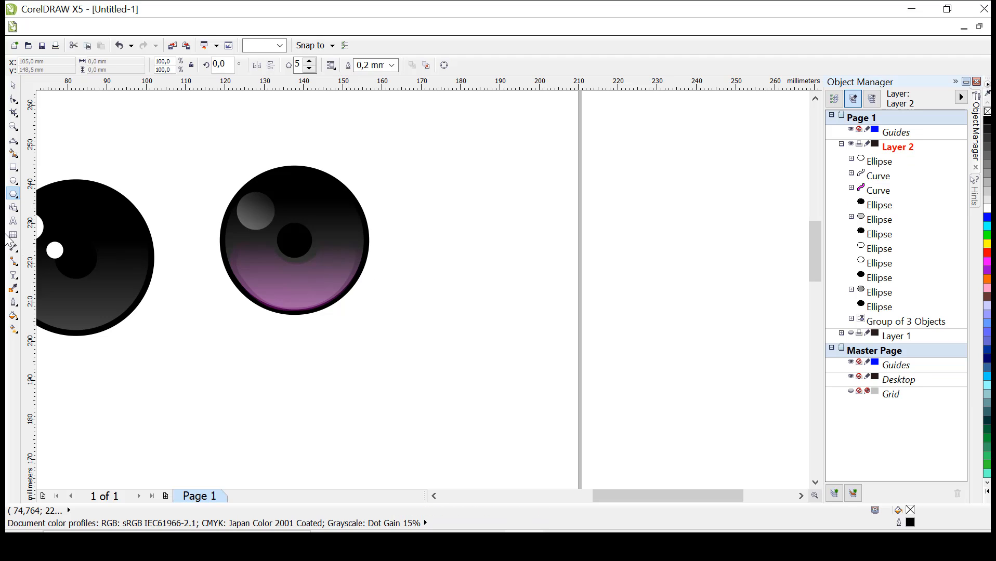
click(13, 180)
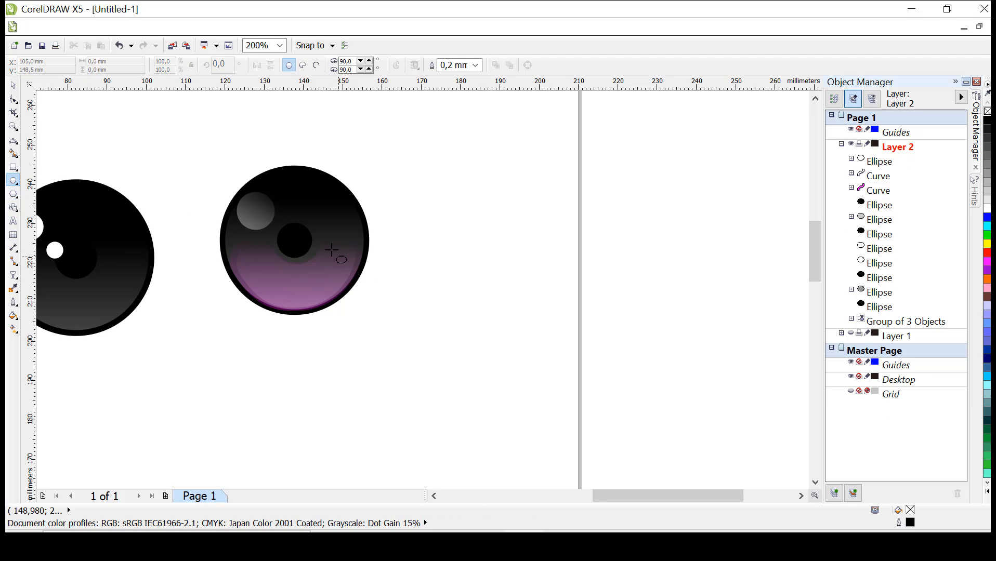
drag(325, 251, 351, 278)
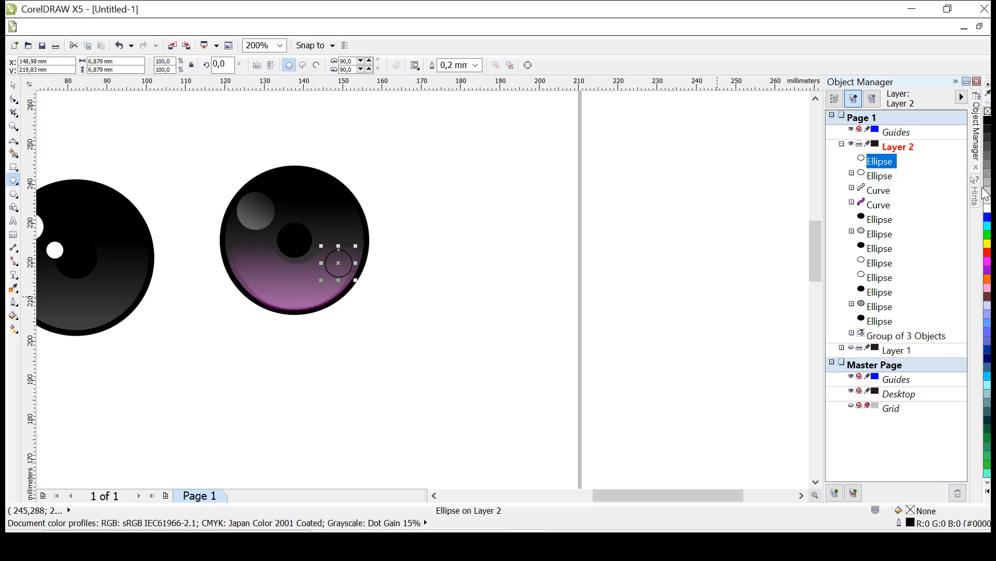
click(986, 208)
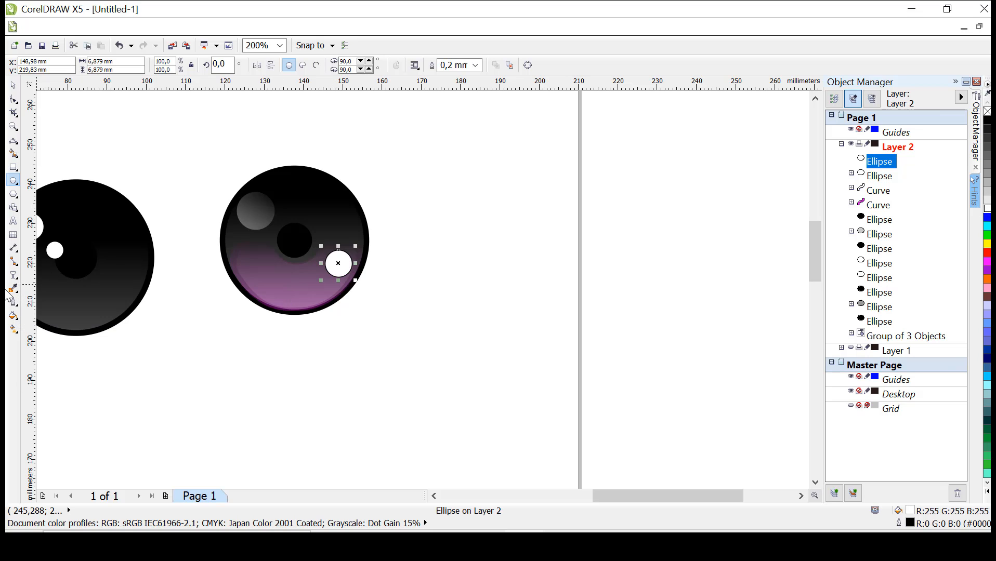
Step: Apply a linear transparency to the lower right highlight, fading upward from a start well below the eye
click(14, 275)
drag(376, 391, 327, 218)
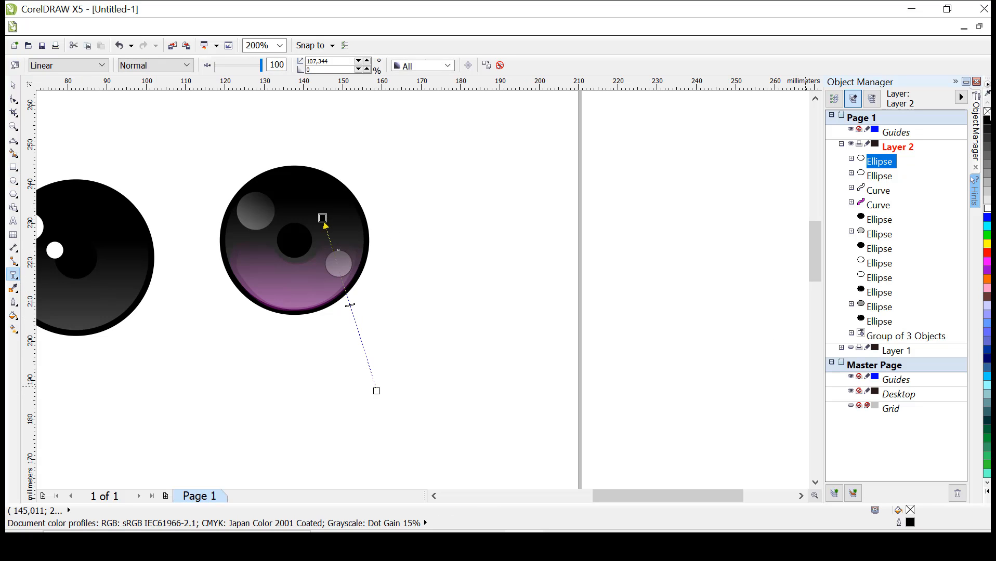
click(14, 85)
click(478, 225)
Step: Recolor the magenta glow curve of the third eye to cyan
scroll(484, 234, down, 1)
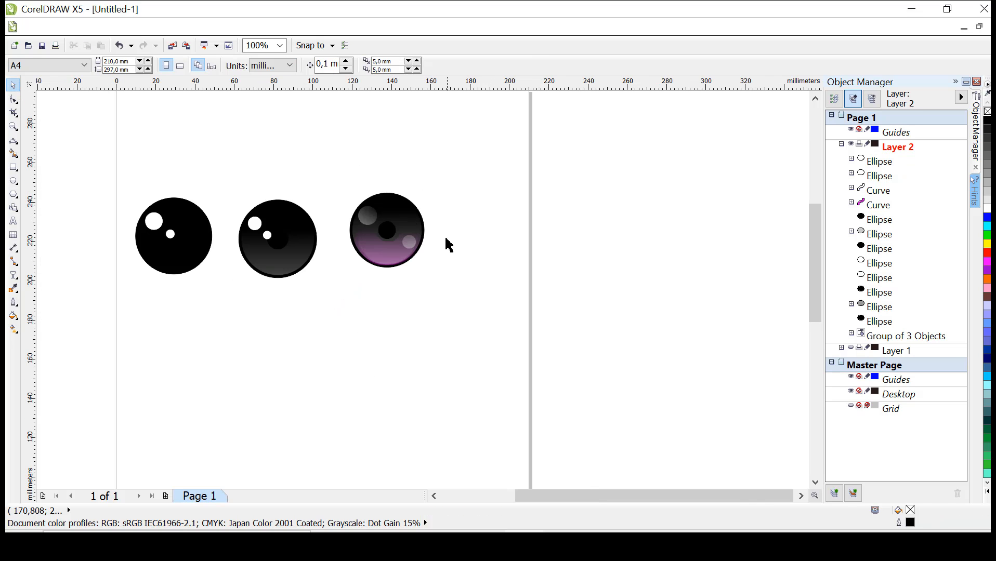
click(392, 259)
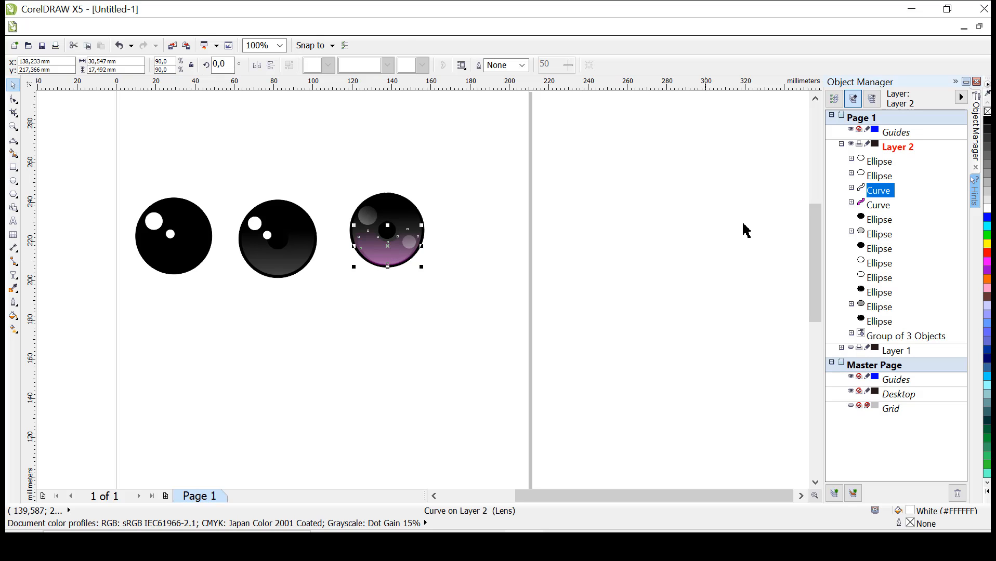
click(878, 206)
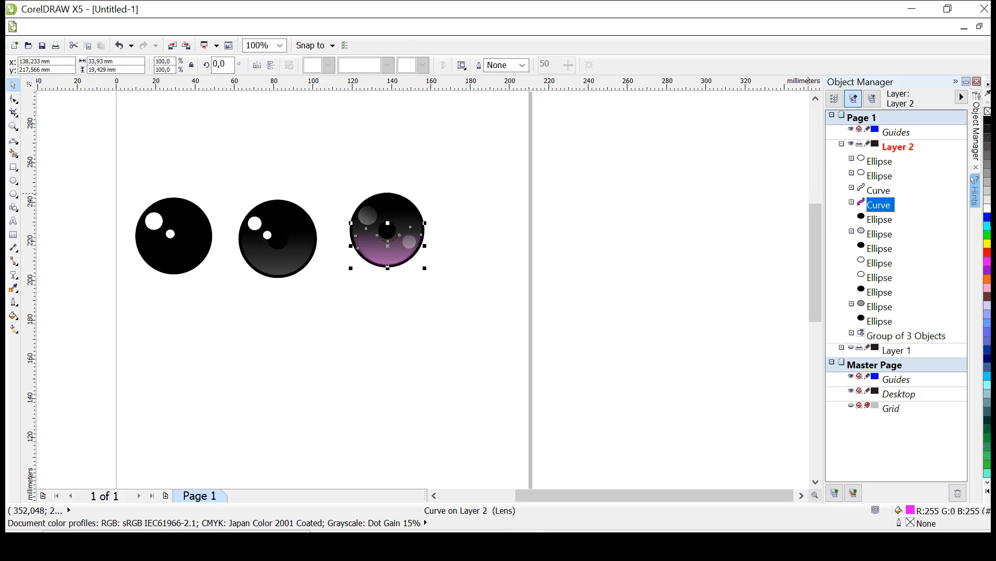
click(987, 218)
click(987, 227)
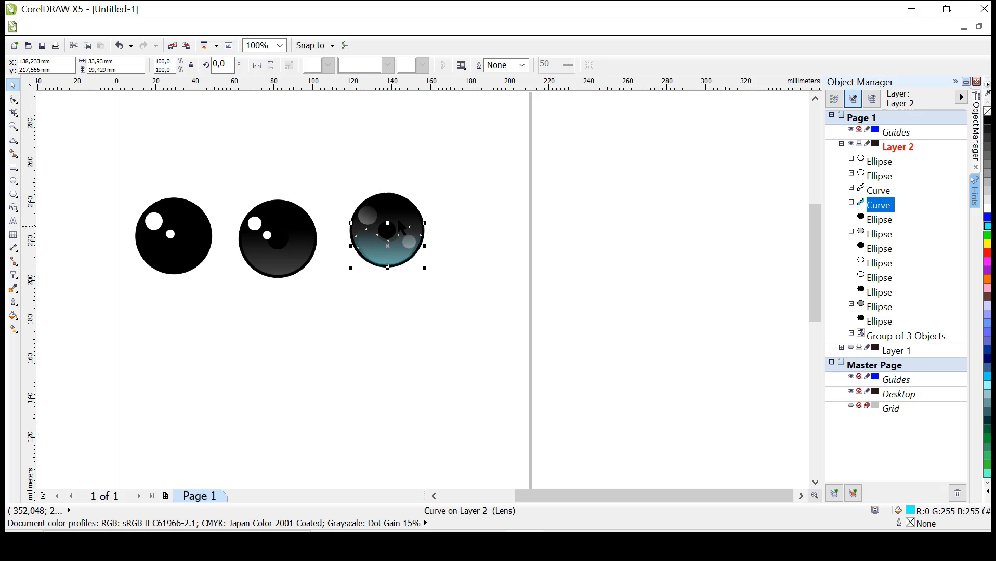
click(480, 240)
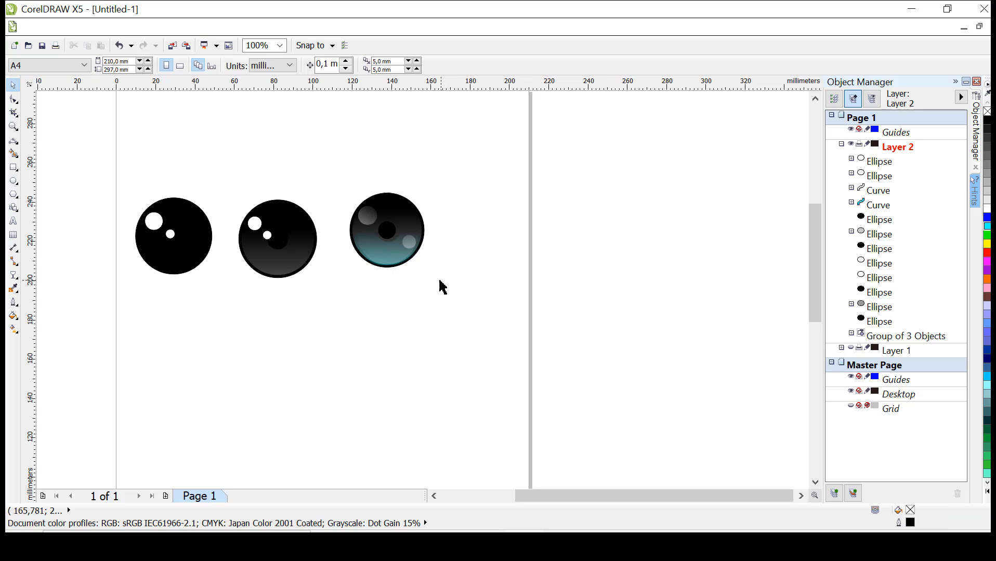
Step: Draw an unfilled circle about 40.2 mm in diameter below the third eye
scroll(441, 287, up, 1)
scroll(444, 292, down, 2)
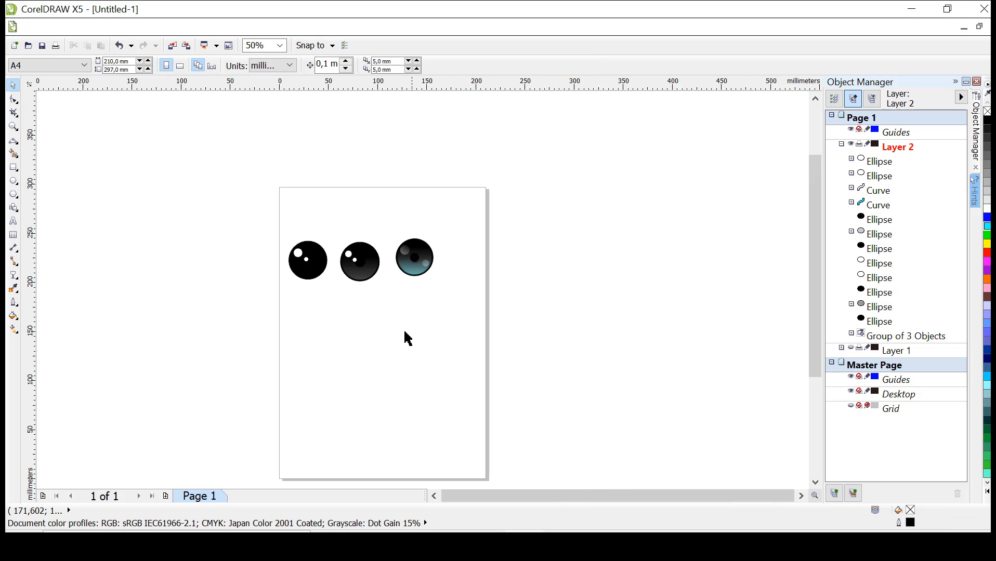
scroll(408, 324, up, 1)
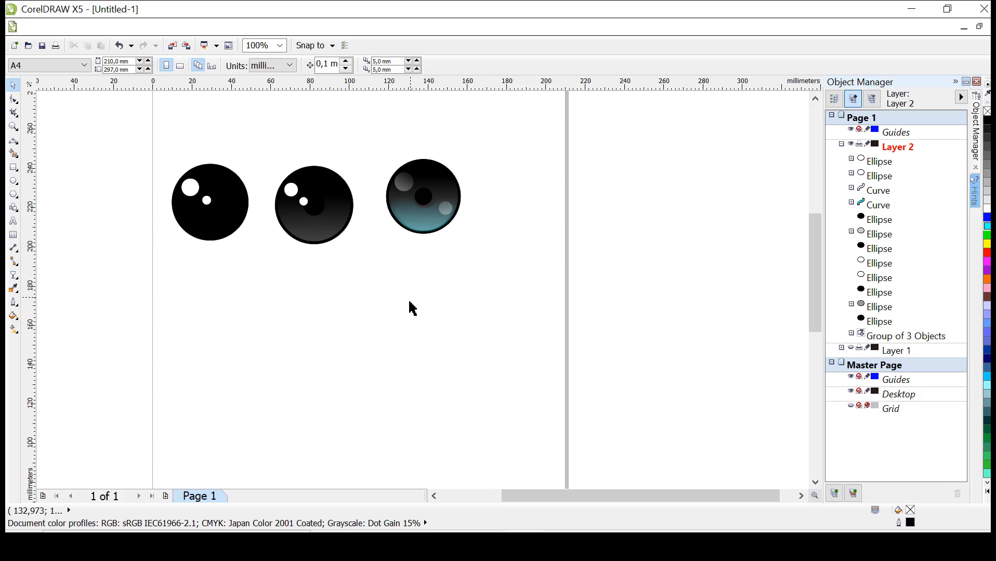
scroll(409, 313, up, 1)
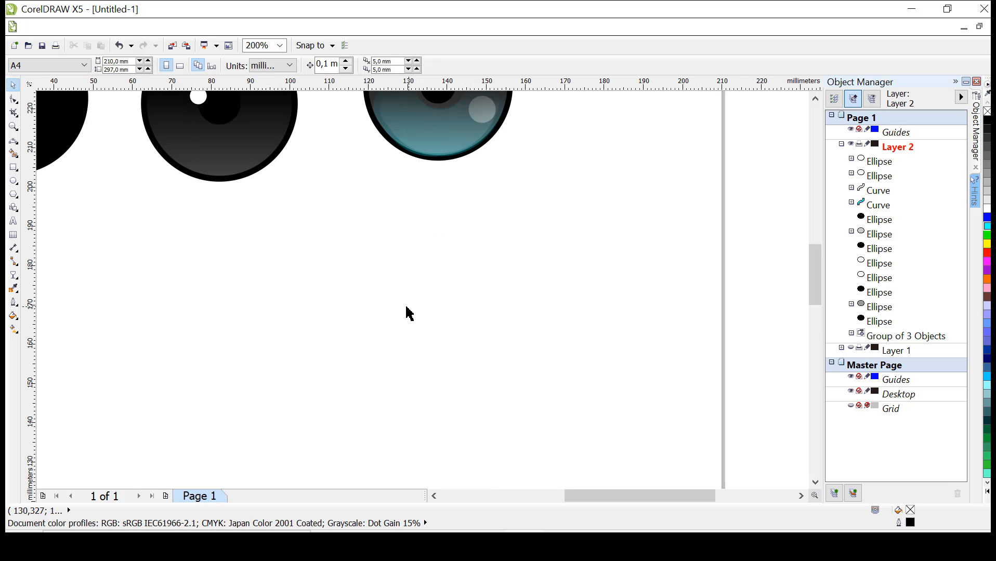
click(14, 181)
drag(357, 203, 515, 359)
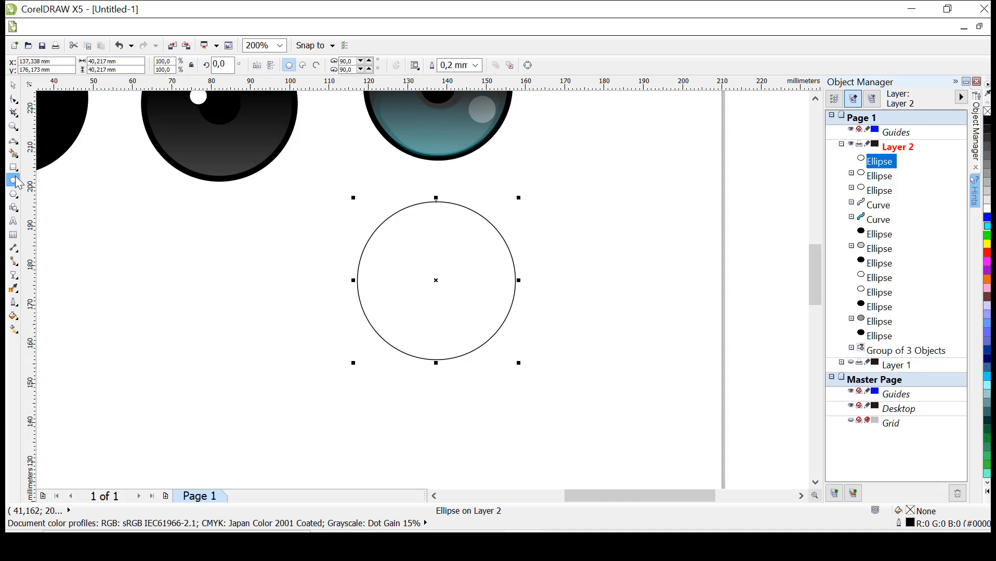
Step: Make two concentric scaled copies of the new circle, one about 9.3 mm and one about 37.6 mm in diameter
click(13, 84)
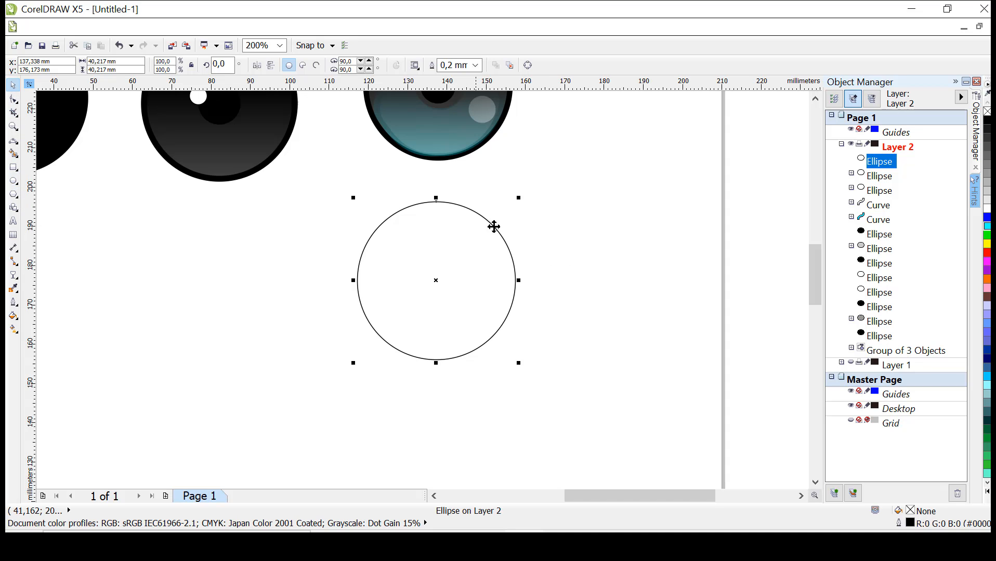
drag(518, 200, 460, 264)
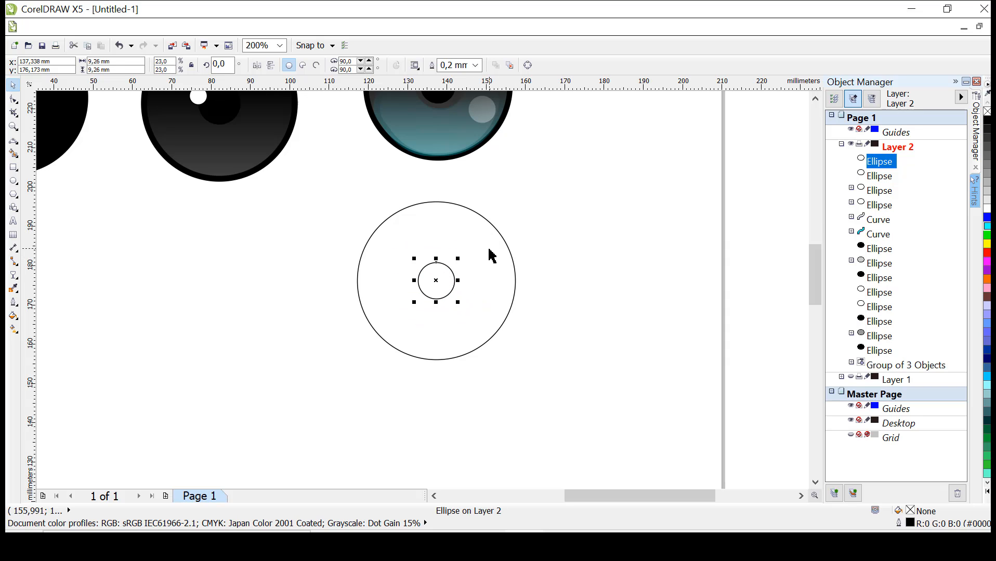
key(Tab)
drag(519, 199, 515, 206)
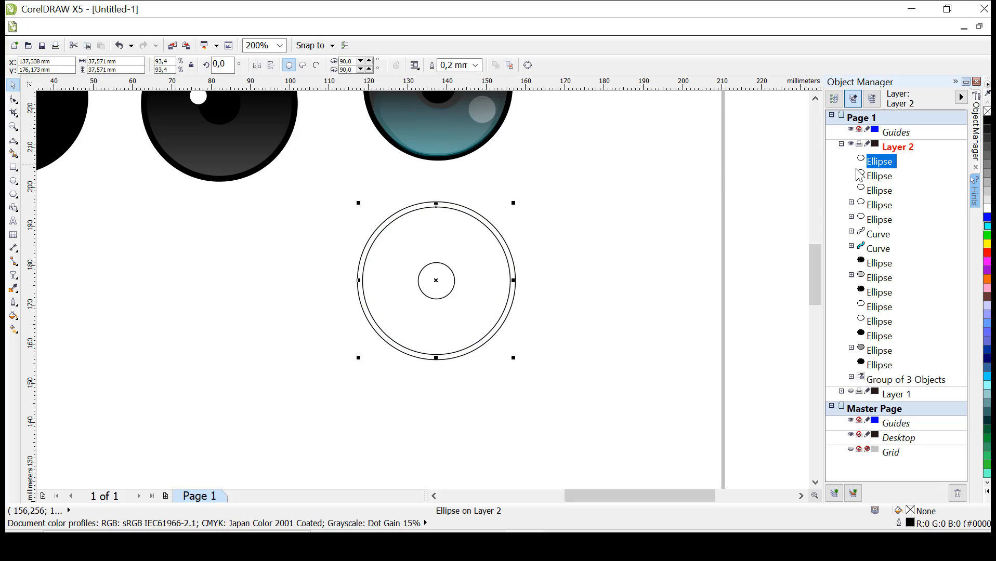
Step: Move the 37.6 mm circle beneath the small center circle in the stacking order and fill the small one black
drag(885, 178, 881, 186)
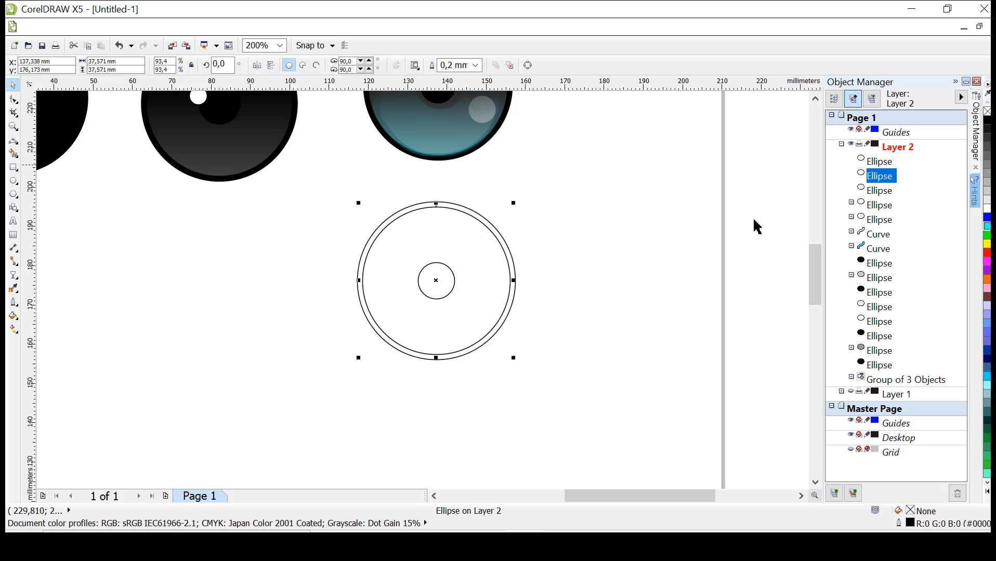
click(428, 279)
click(429, 284)
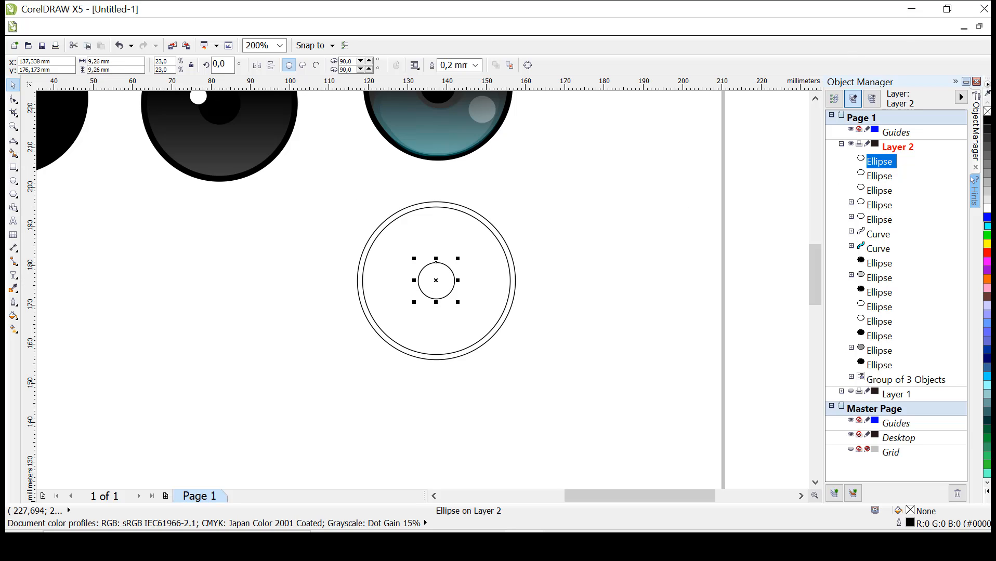
click(987, 121)
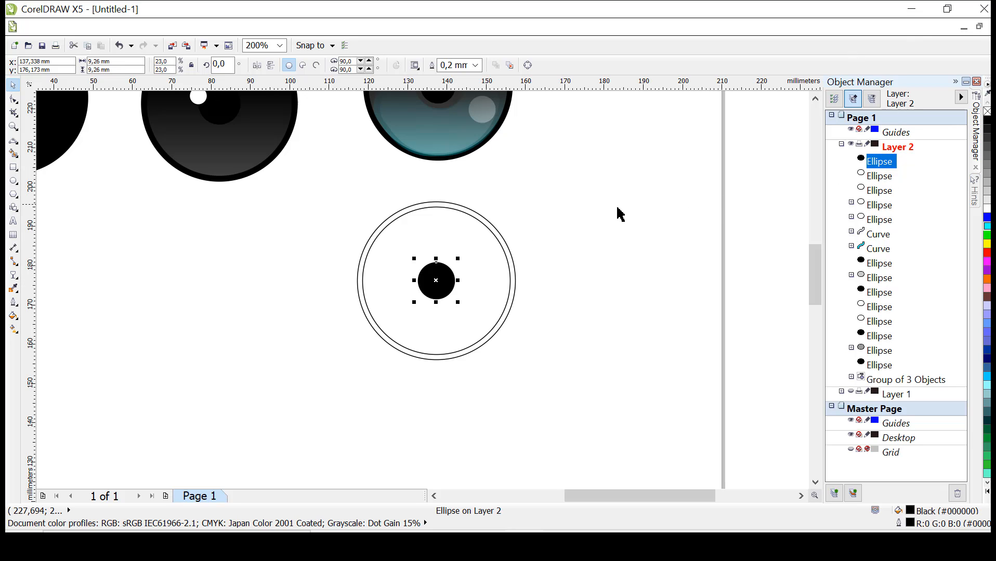
click(572, 197)
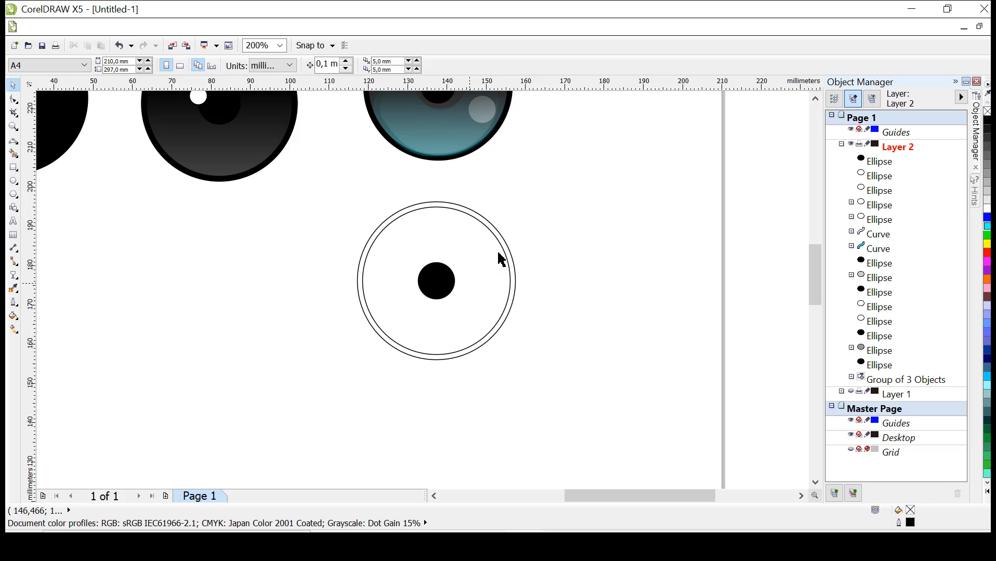
Step: Draw an unfilled polygon about 34.5 mm across beside the new circles and set its number of sides to 72
click(13, 195)
drag(209, 240, 322, 382)
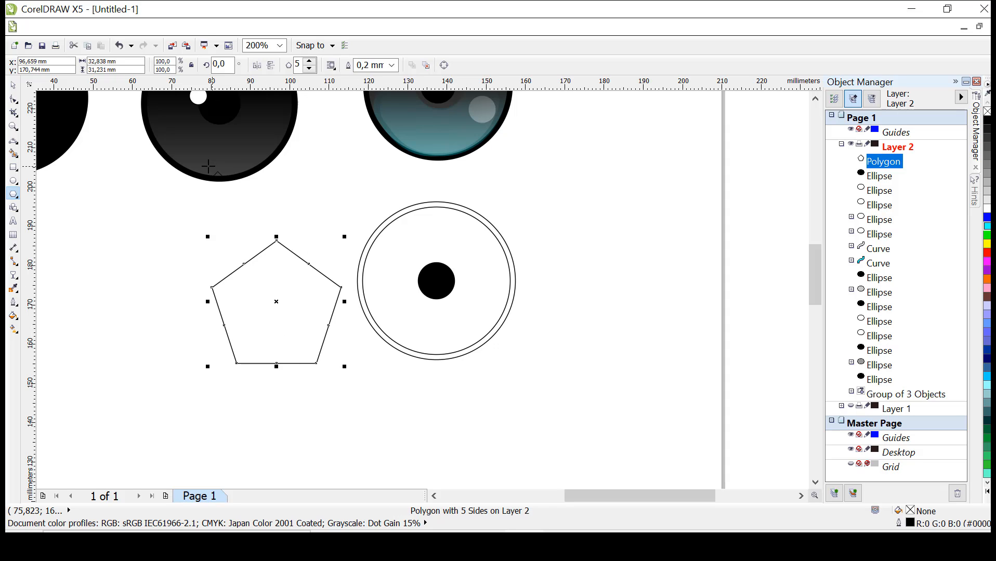
click(313, 60)
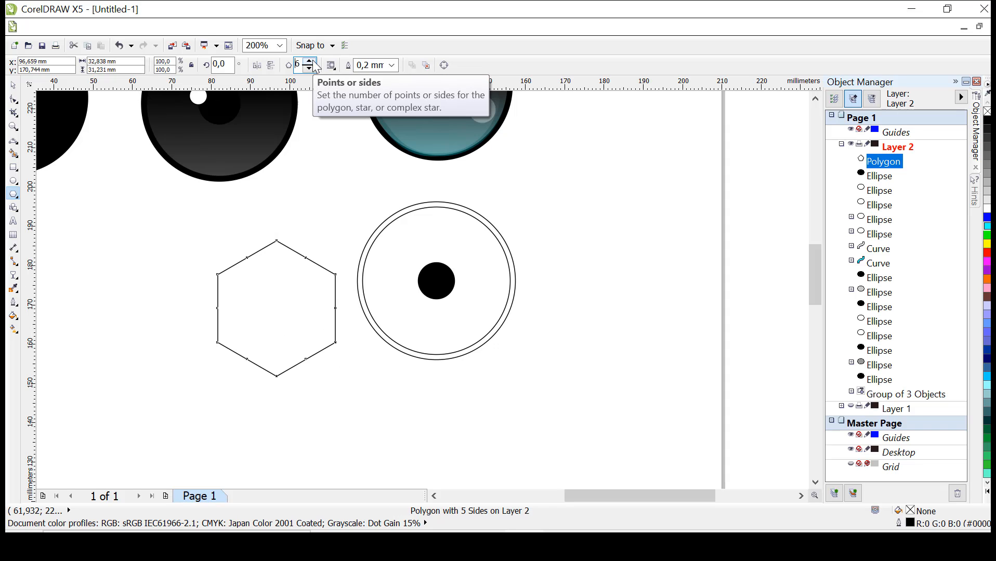
click(313, 61)
click(313, 61)
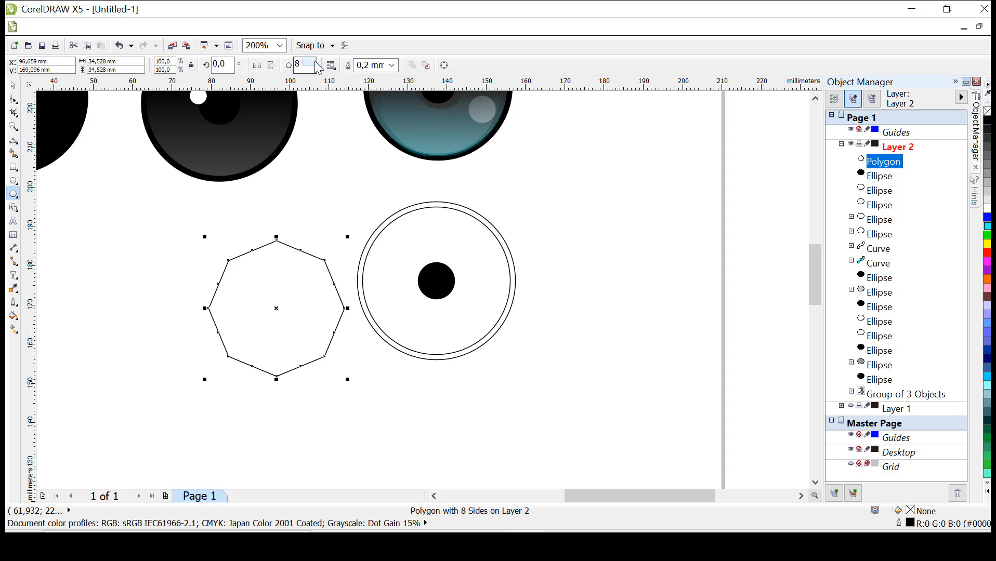
click(313, 61)
click(312, 60)
click(312, 61)
click(312, 61)
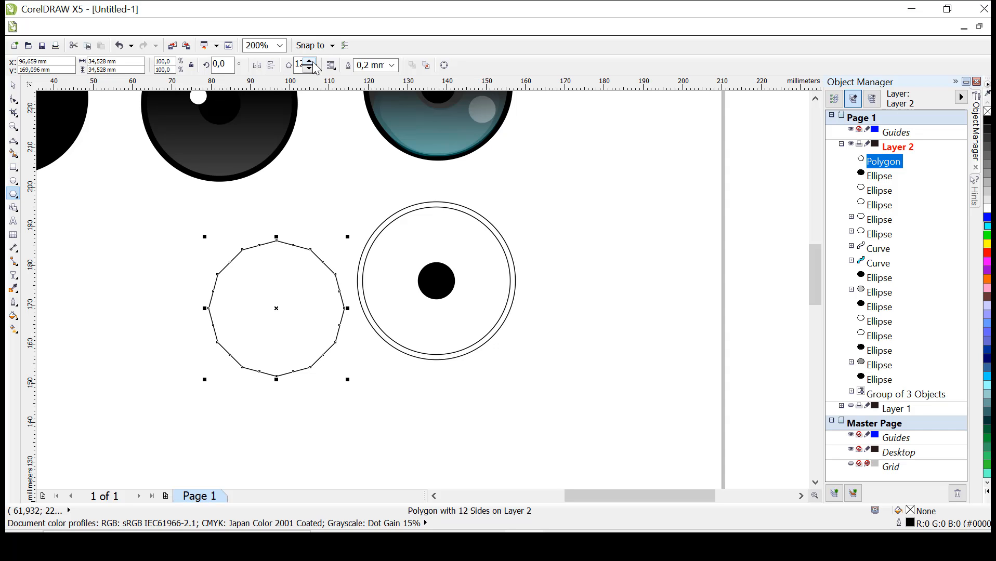
click(310, 61)
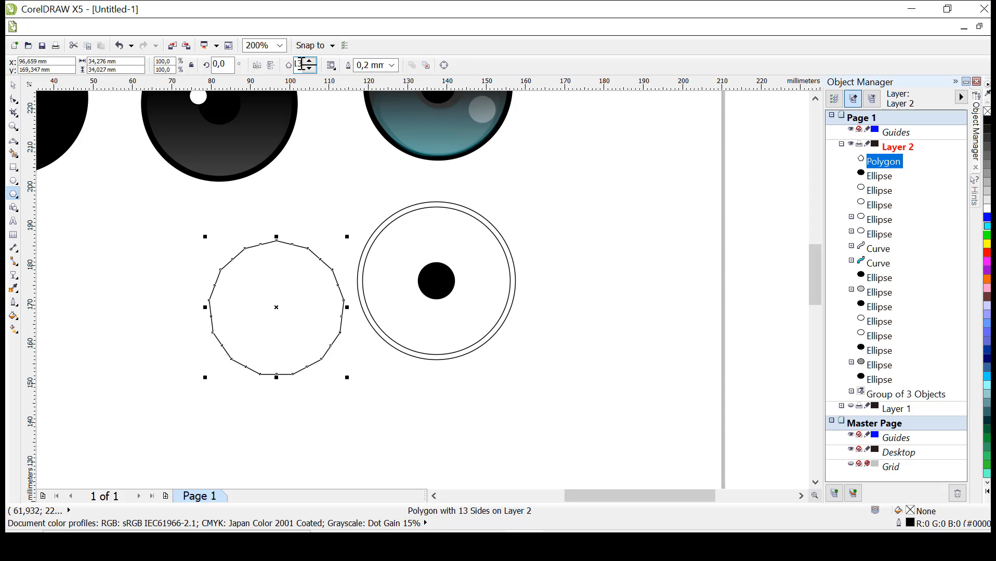
drag(299, 64, 292, 65)
text(72)
key(Return)
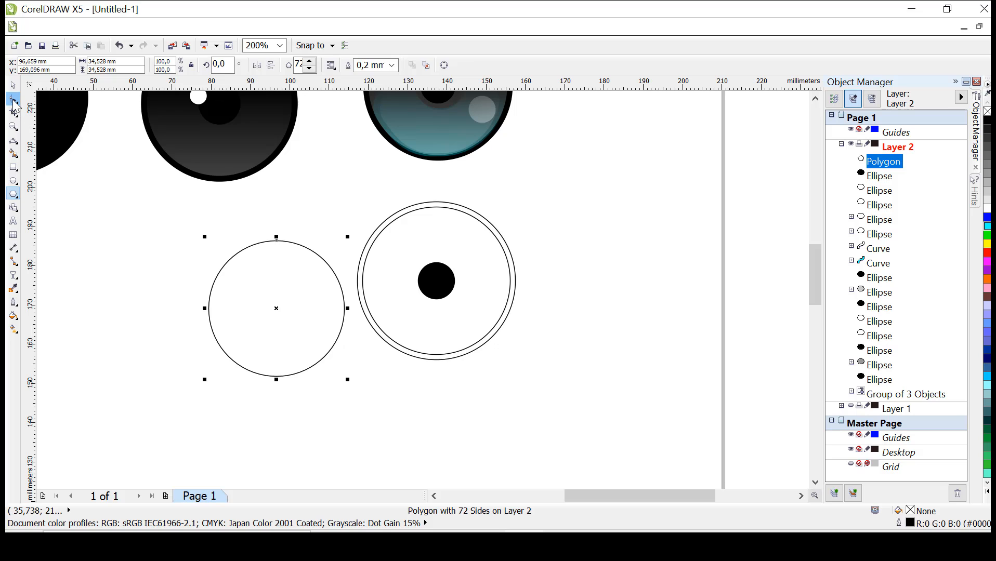
Step: Reshape the polygon into a starburst by pulling an edge node inward near its center, and reduce it to 36 sides
click(13, 101)
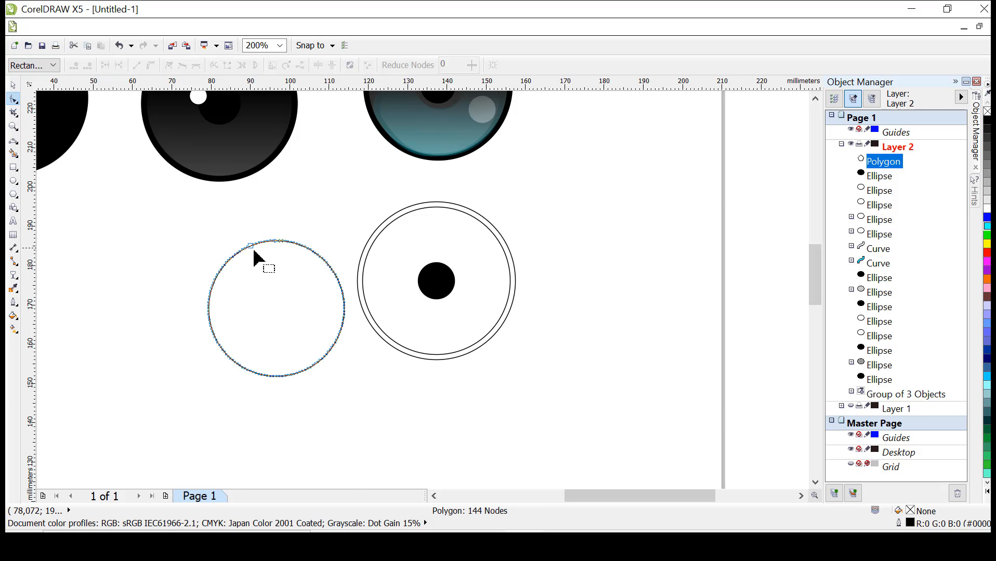
scroll(254, 257, up, 1)
drag(257, 241, 285, 330)
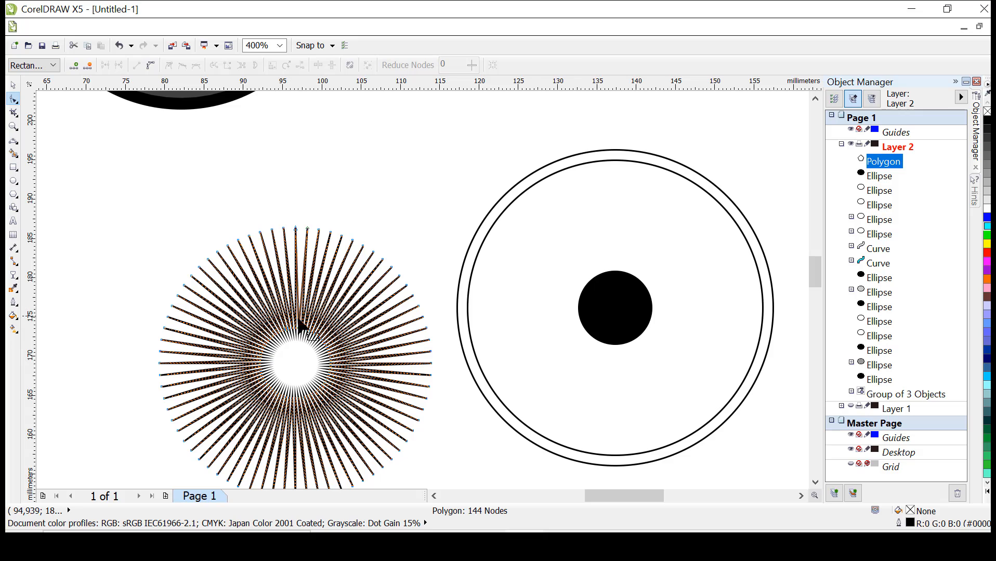
scroll(349, 322, down, 1)
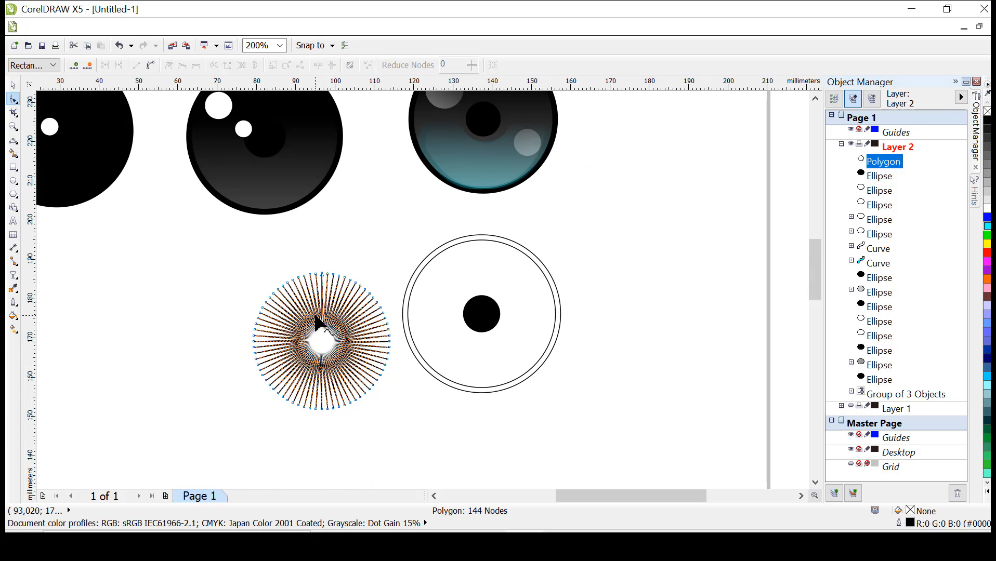
click(13, 85)
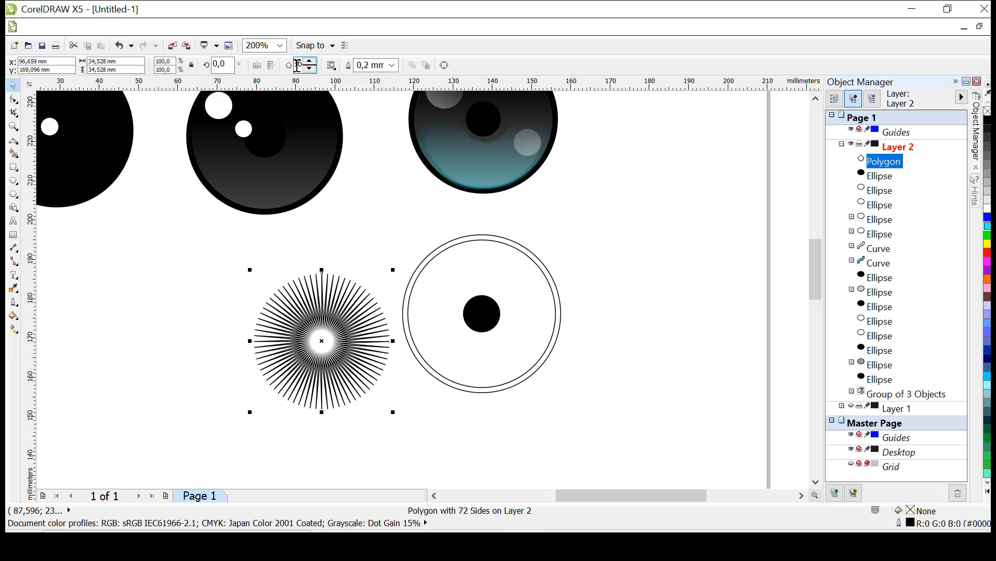
key(Return)
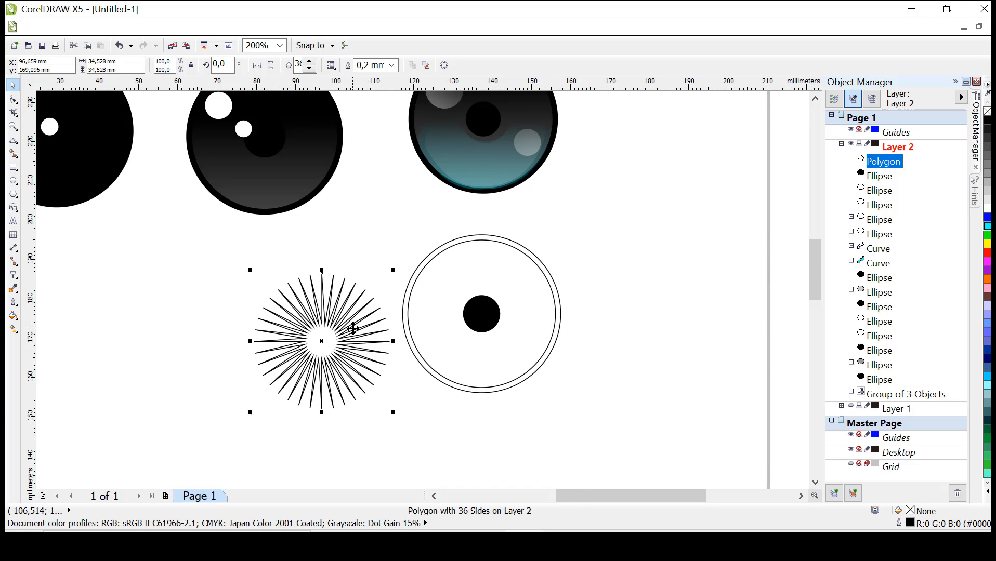
Step: Center the starburst on the new eye's circles and place it beneath the black pupil in the stacking order
scroll(353, 328, up, 1)
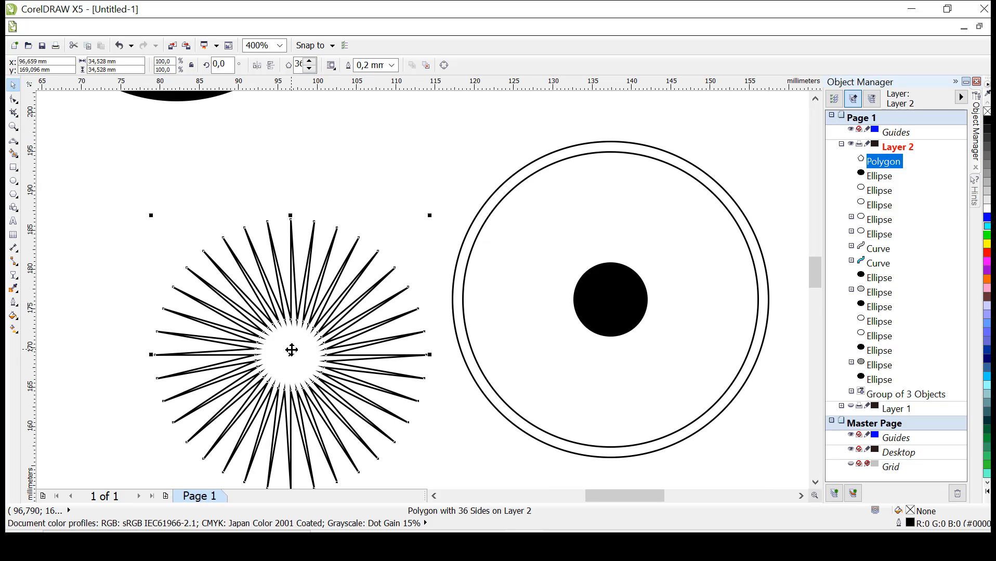
drag(292, 341, 609, 291)
drag(603, 287, 602, 287)
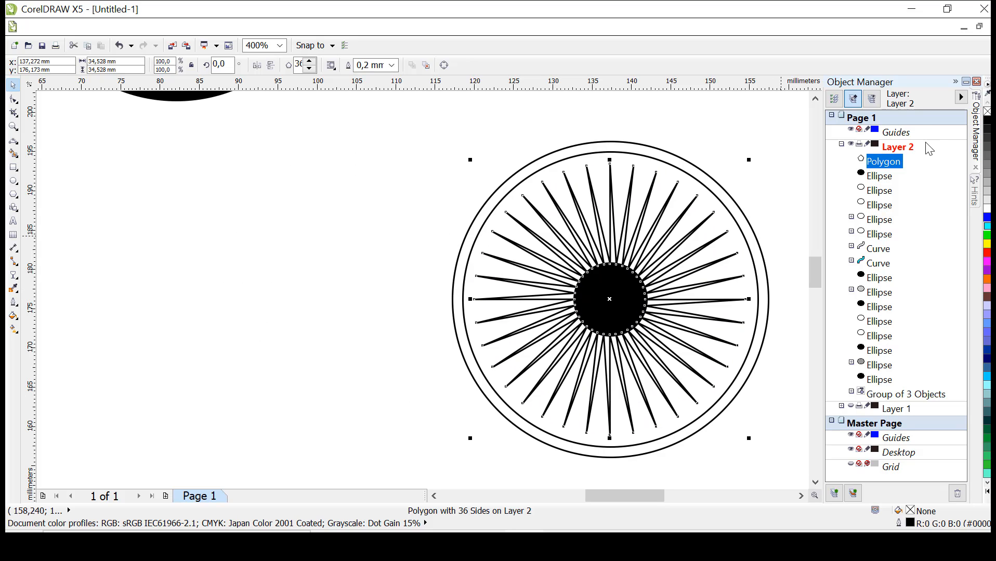
drag(894, 183, 898, 190)
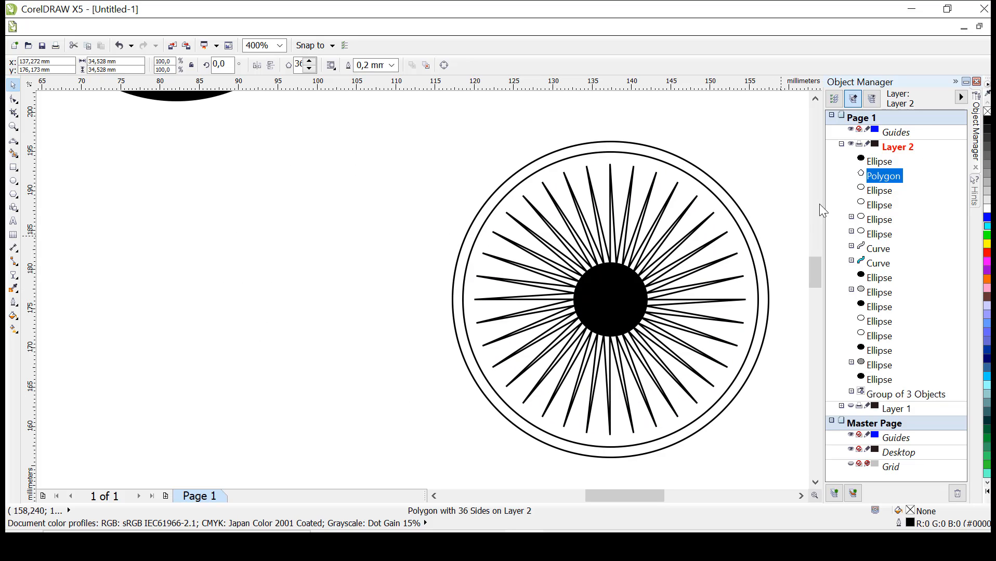
Step: Remove the starburst's outline and fill it with dark gray (RGB 51, 51, 51)
scroll(800, 226, down, 1)
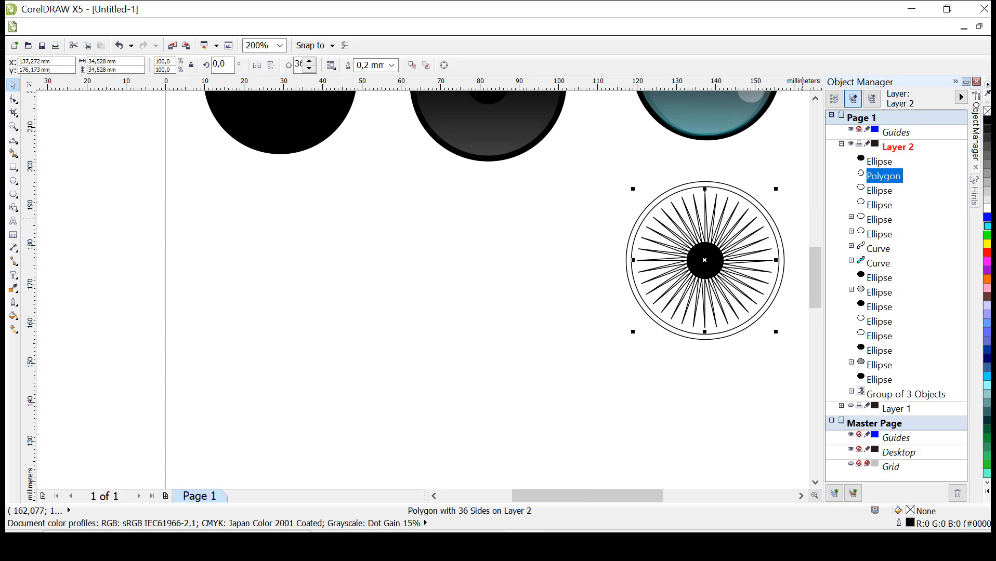
right_click(985, 112)
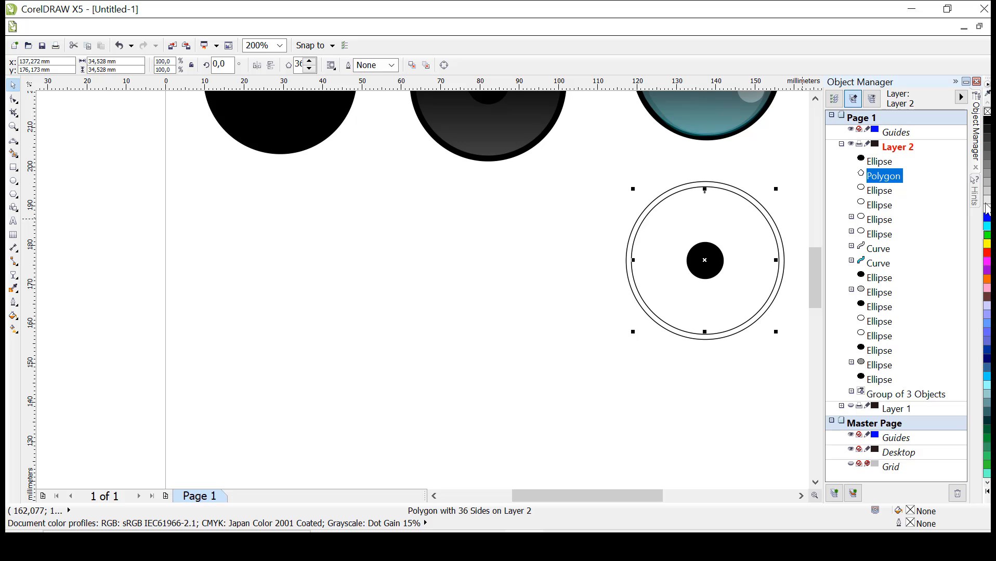
click(986, 148)
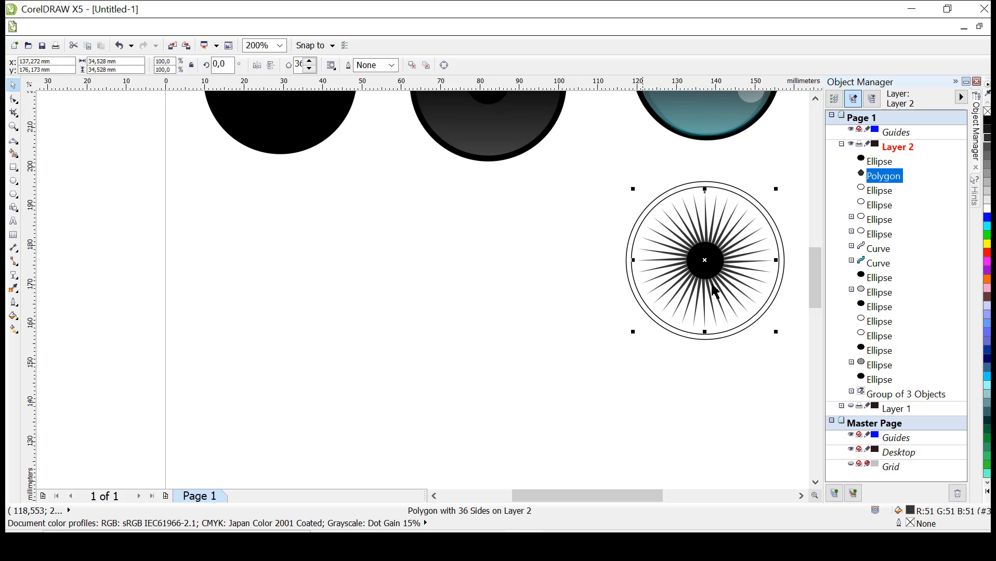
Step: Fill the 37.6 mm iris circle with medium gray (RGB 128, 128, 128) and the outermost circle with black
click(878, 192)
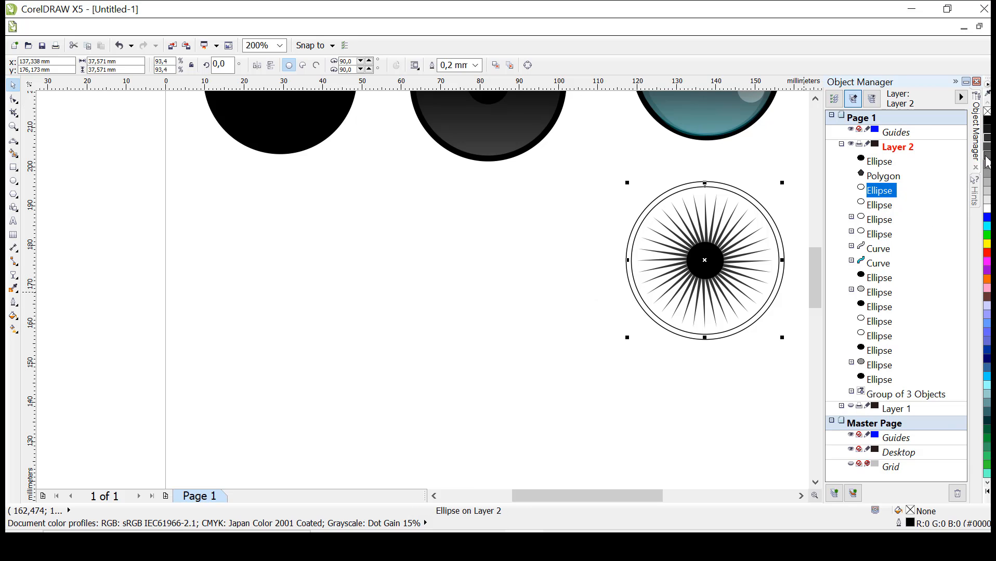
click(987, 164)
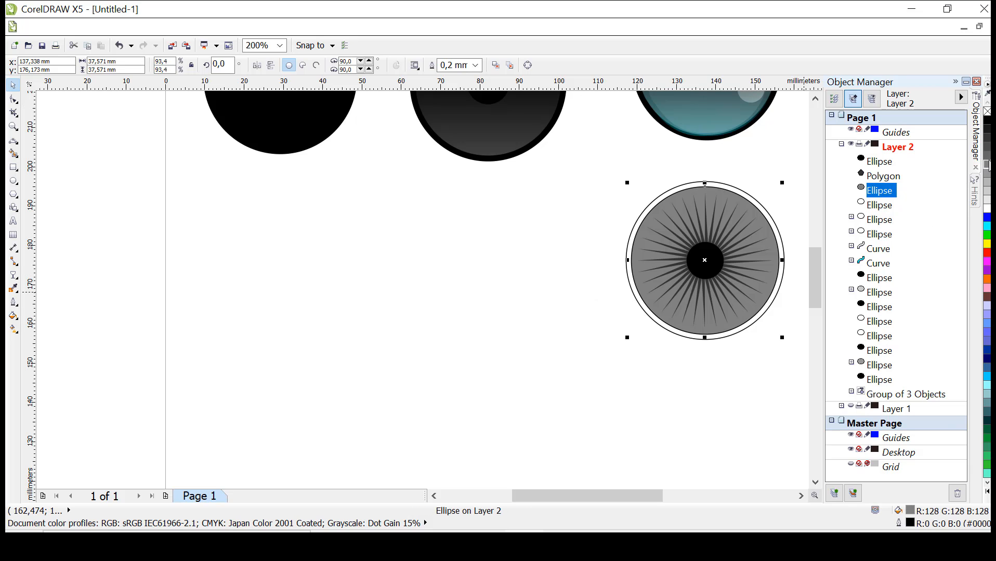
click(772, 223)
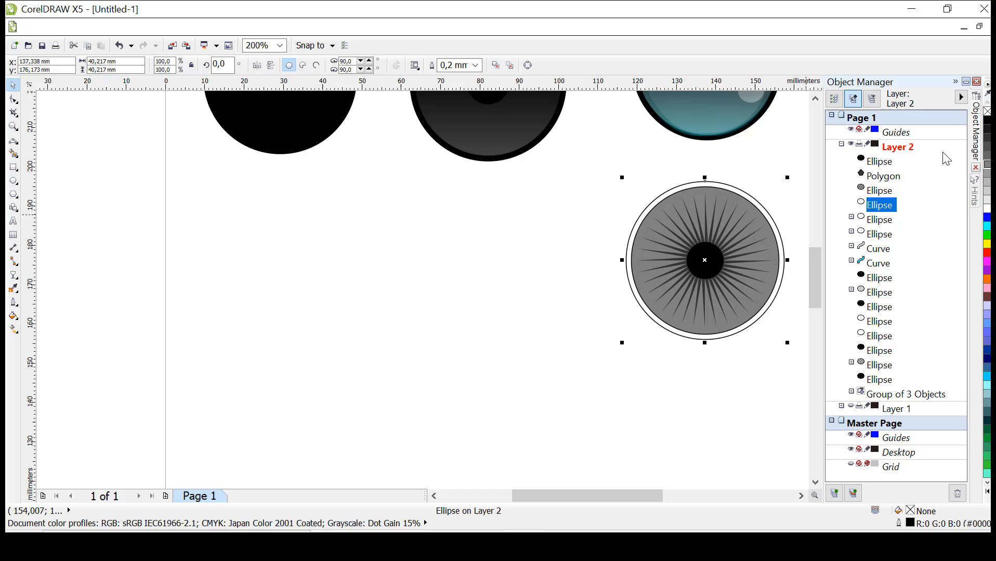
click(986, 122)
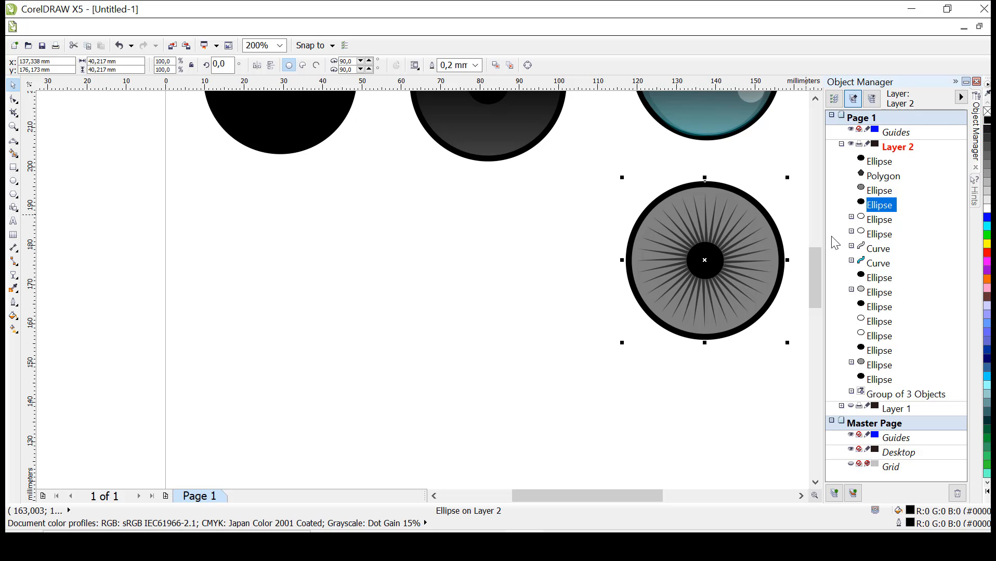
Step: Apply a linear transparency to the gray iris circle, running from below the eye up to its upper edge
click(774, 253)
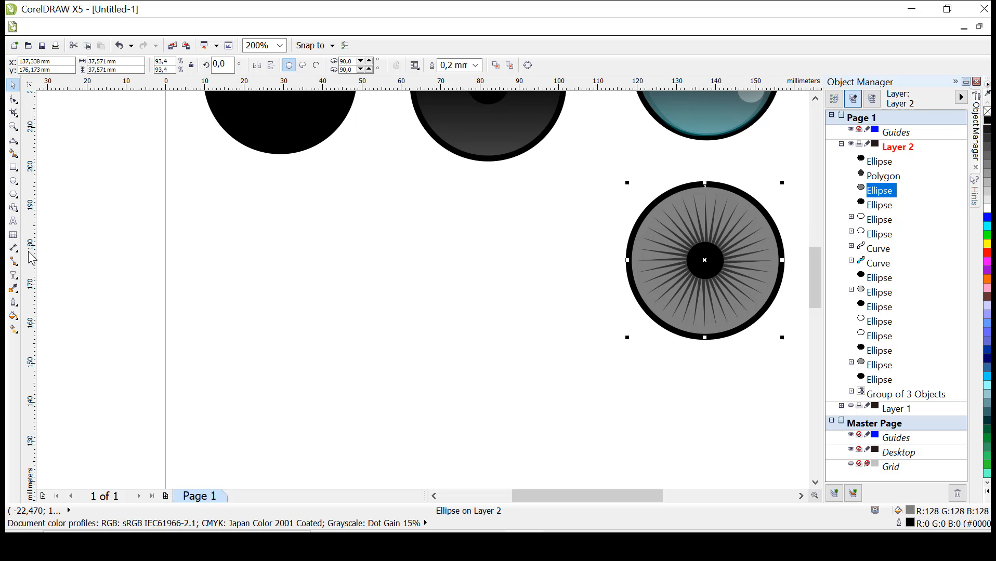
click(14, 277)
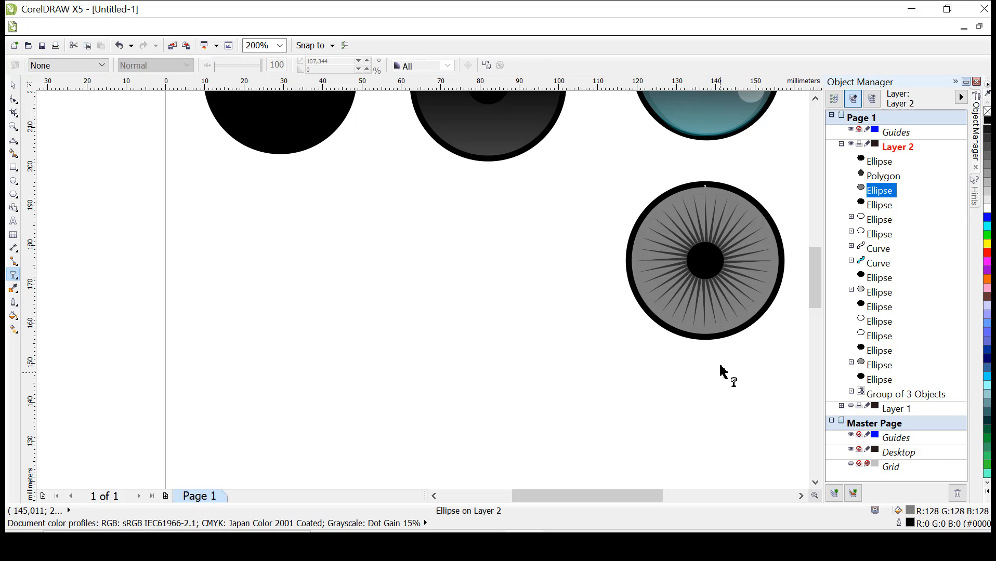
drag(720, 372, 716, 192)
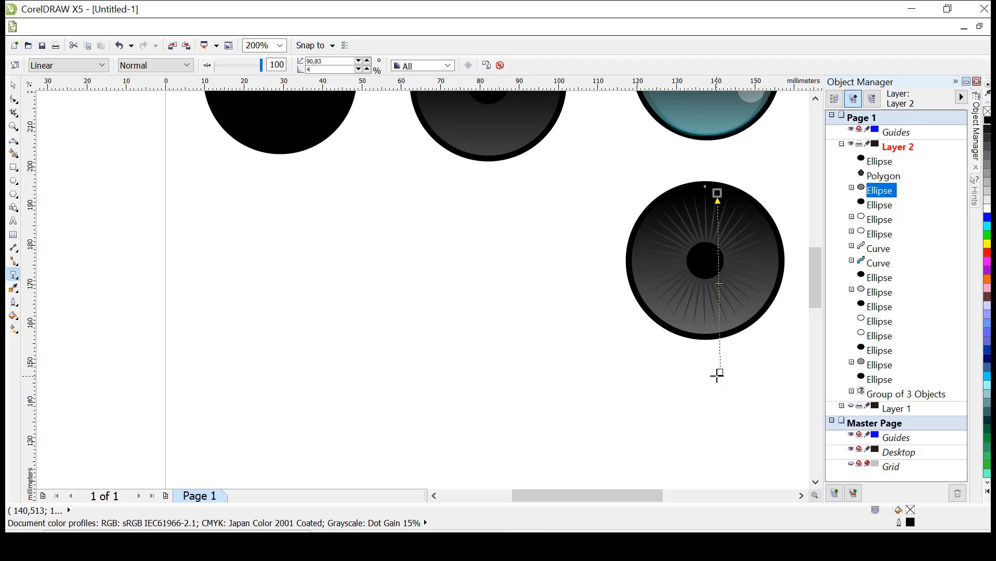
drag(717, 375, 719, 394)
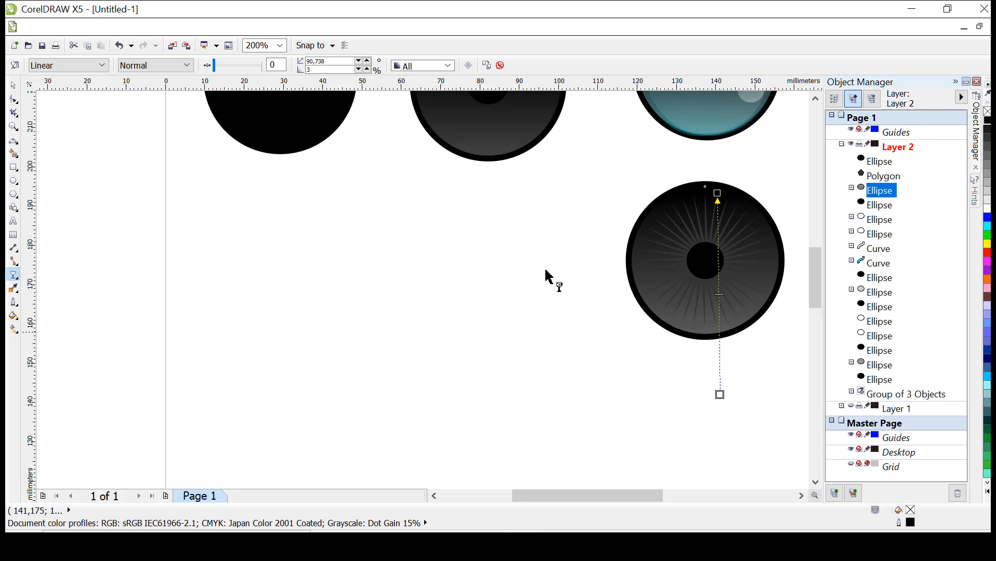
key(space)
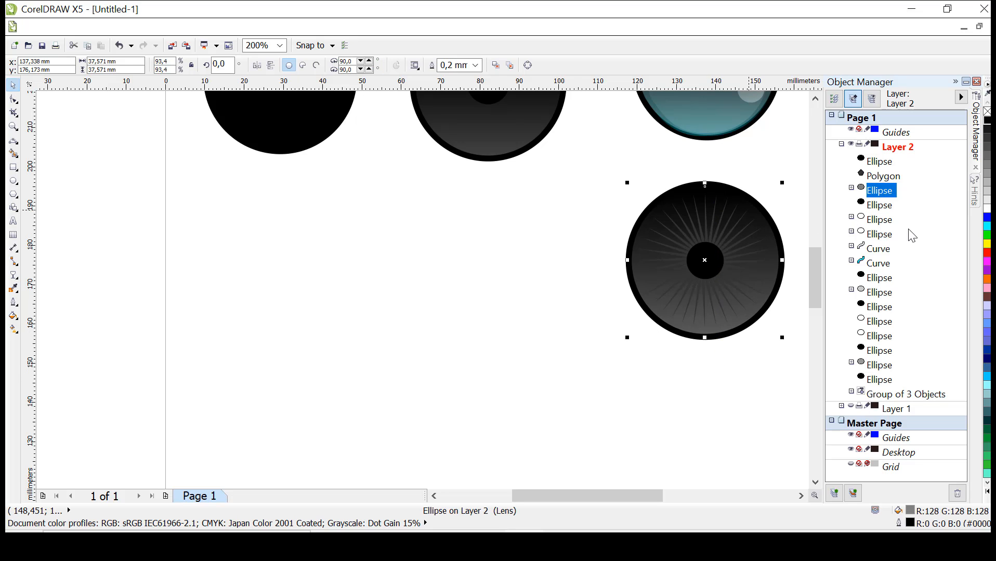
Step: Recolor the starburst to a lighter gray (RGB 153, 153, 153)
click(885, 177)
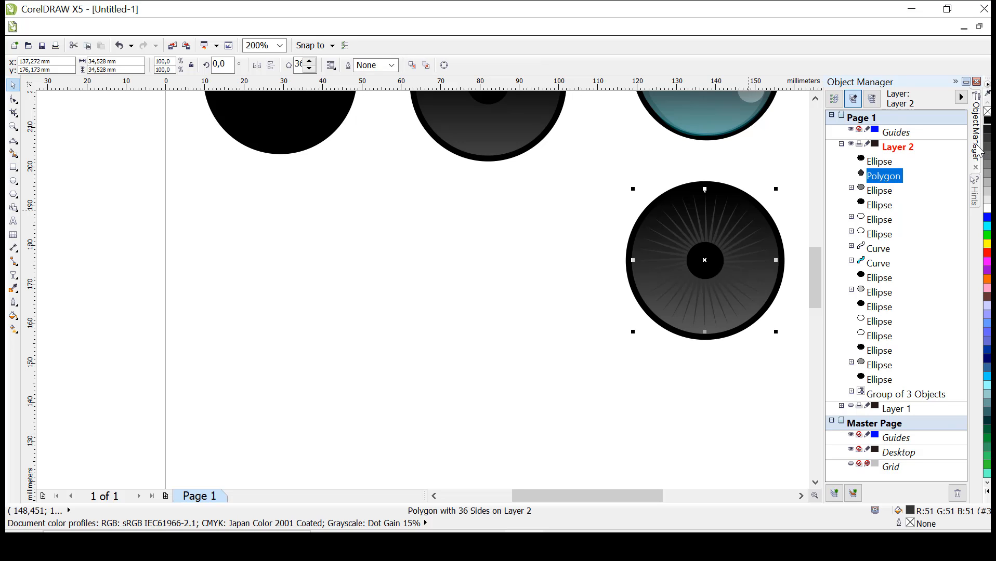
click(986, 173)
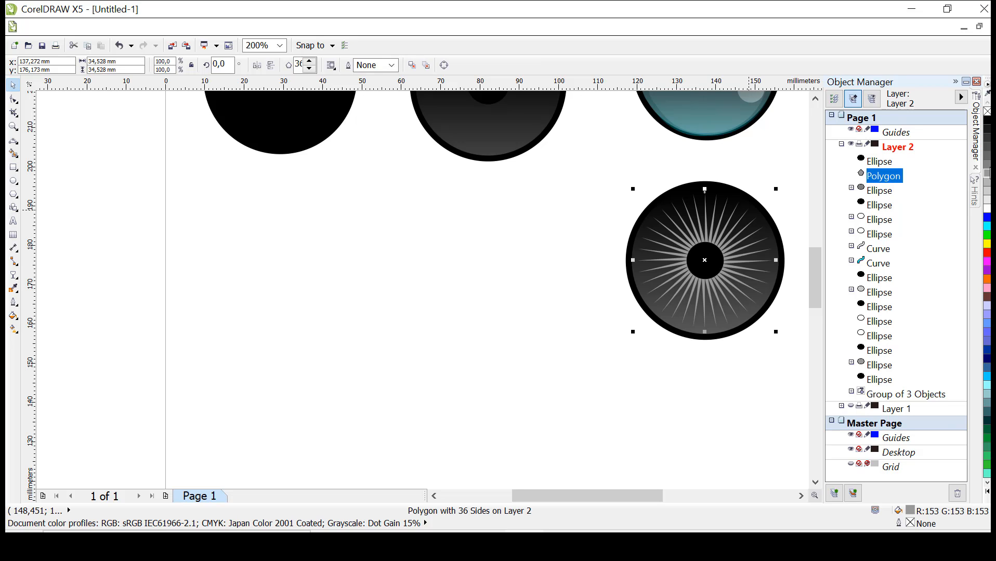
click(985, 178)
click(985, 174)
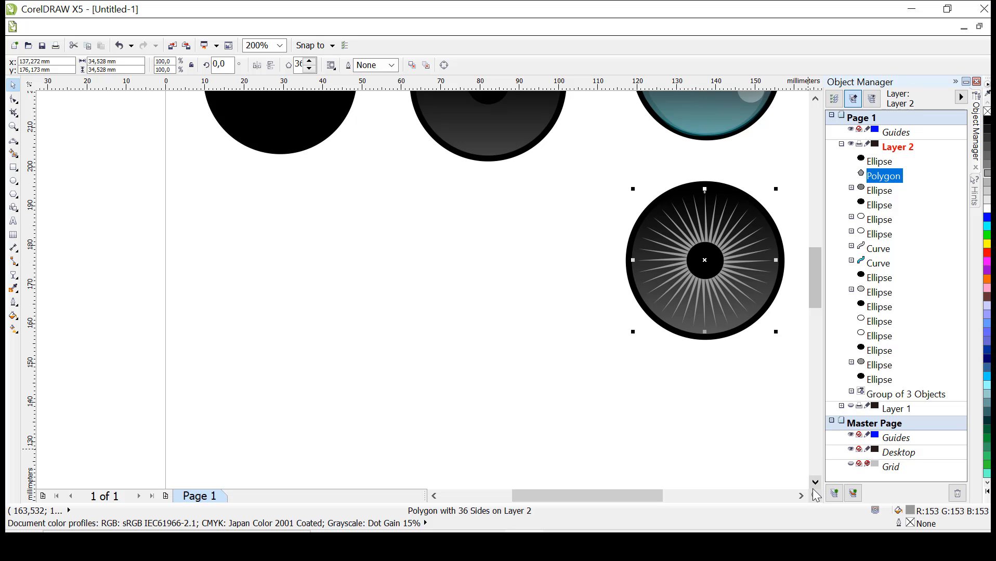
Step: Apply a linear transparency to the starburst, running from below the eye up to its upper edge
click(800, 496)
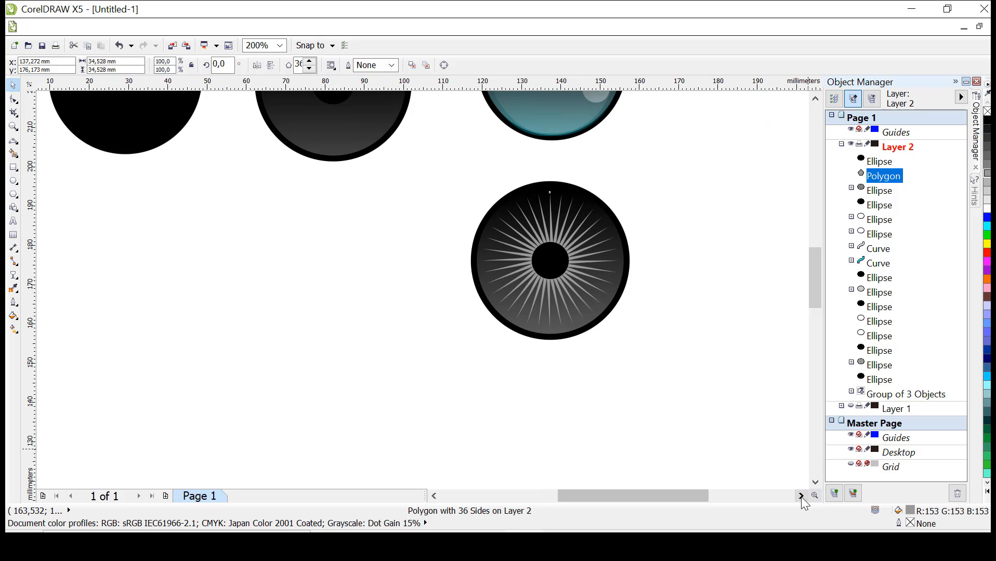
click(13, 275)
drag(545, 392, 545, 181)
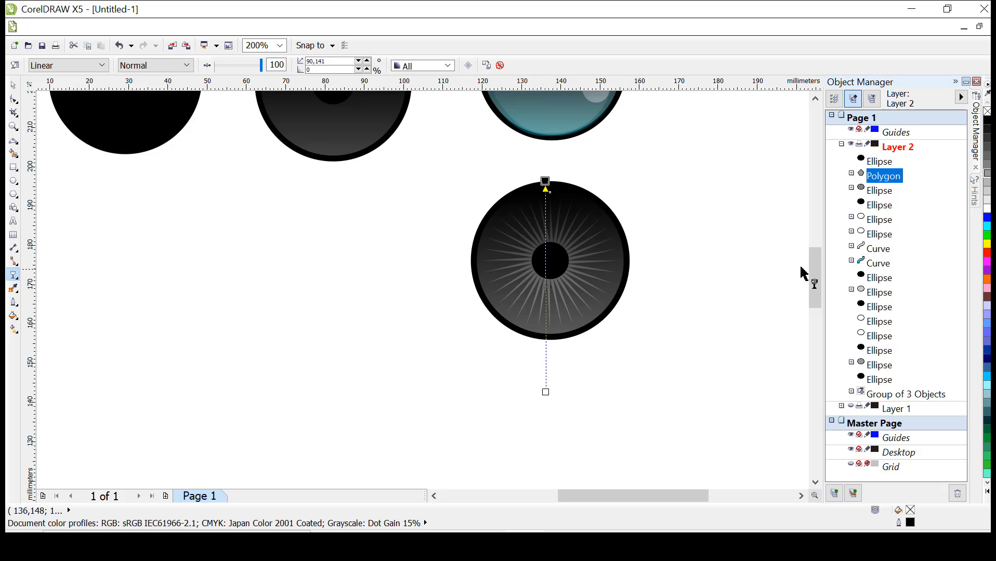
Step: Darken the iris circle by extending its transparency start farther below the eye and lowering the transparent end toward the pupil
drag(818, 290, 821, 289)
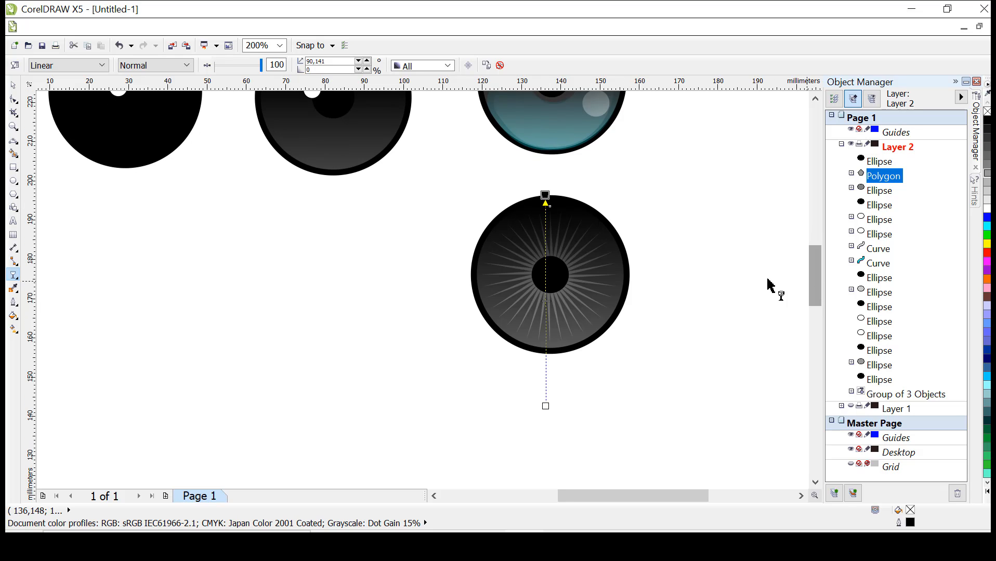
click(868, 194)
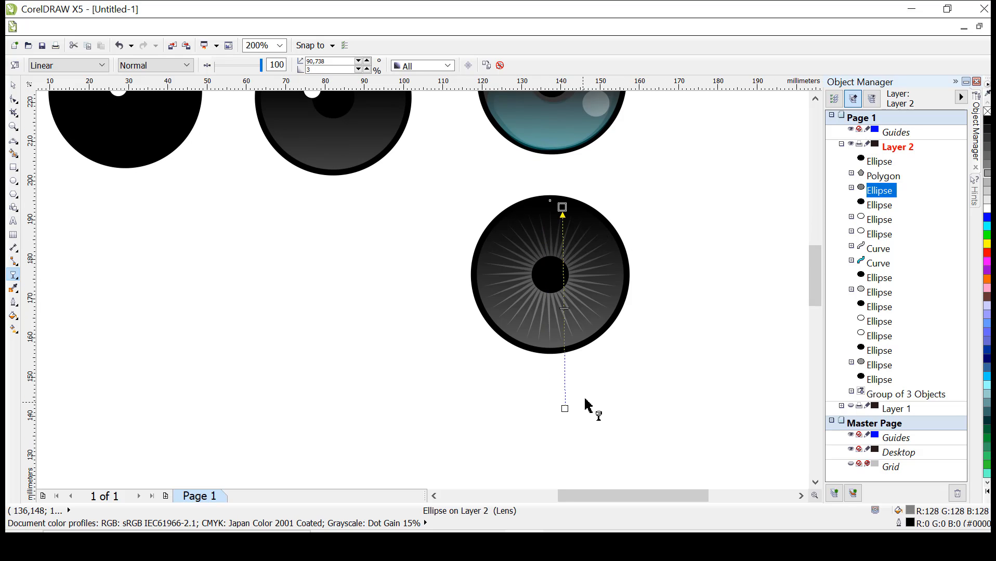
drag(561, 410, 557, 490)
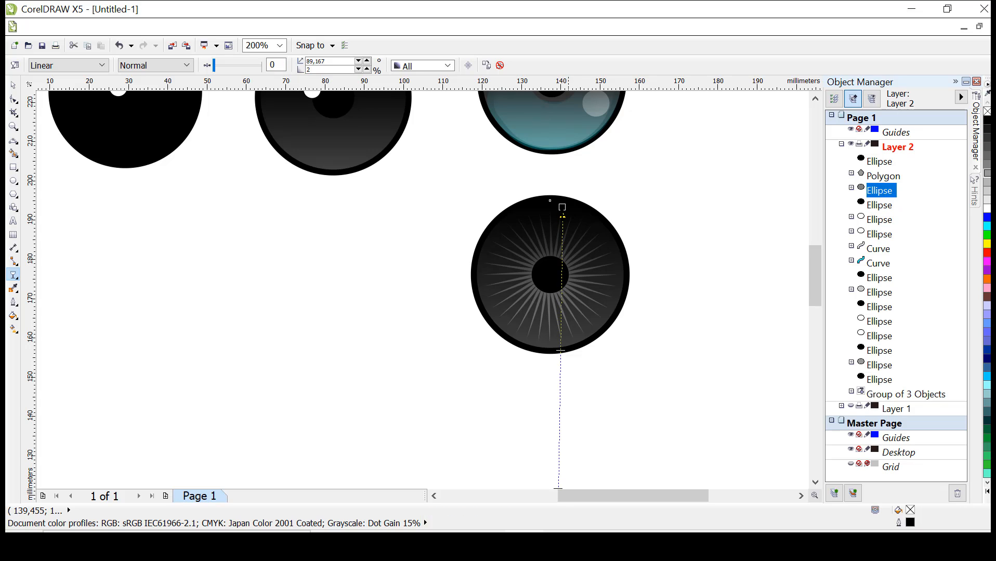
drag(561, 207, 558, 232)
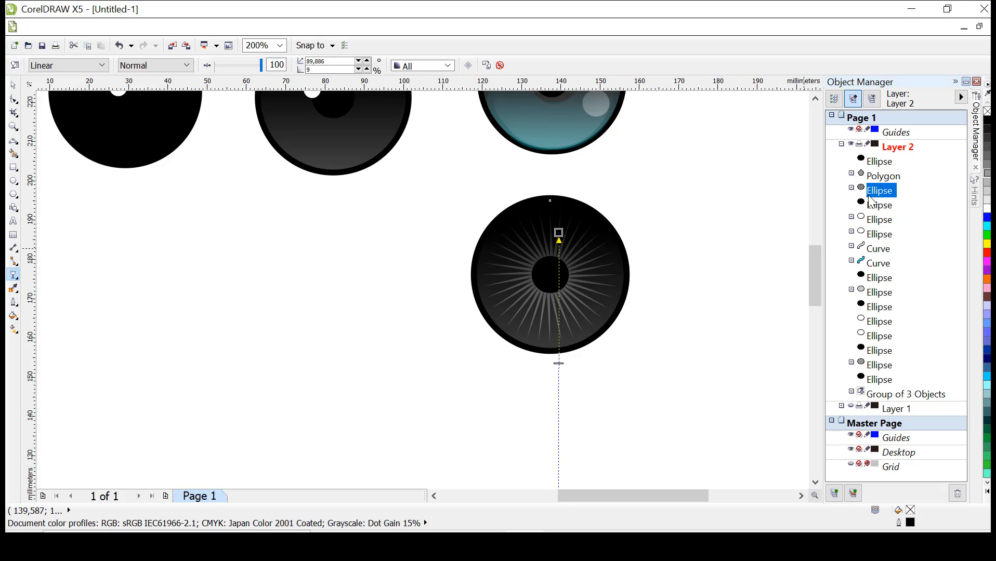
Step: Recolor the new eye's gray iris circle to a lighter gray (RGB 179, 179, 179) and deselect it
scroll(536, 348, down, 2)
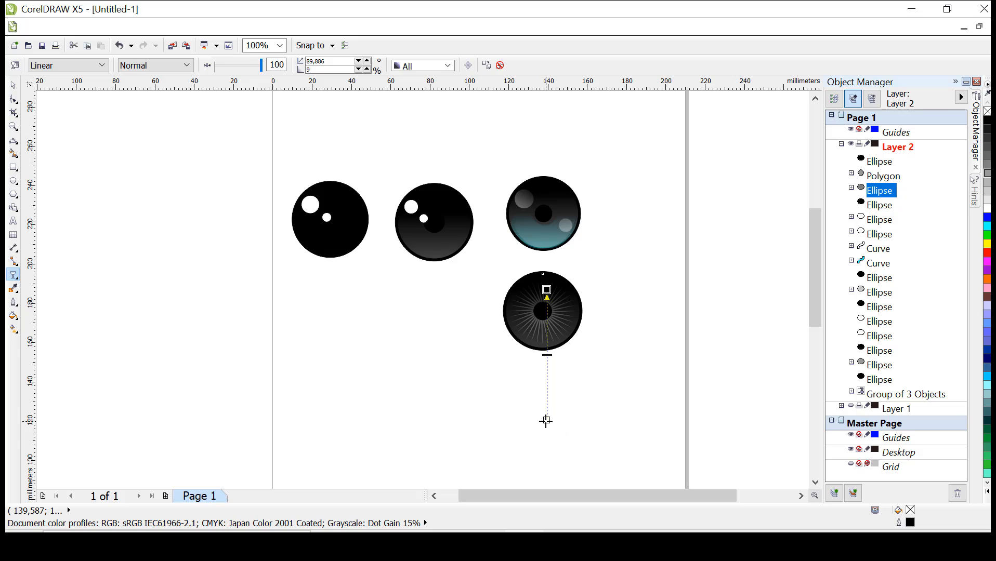
click(546, 421)
click(986, 182)
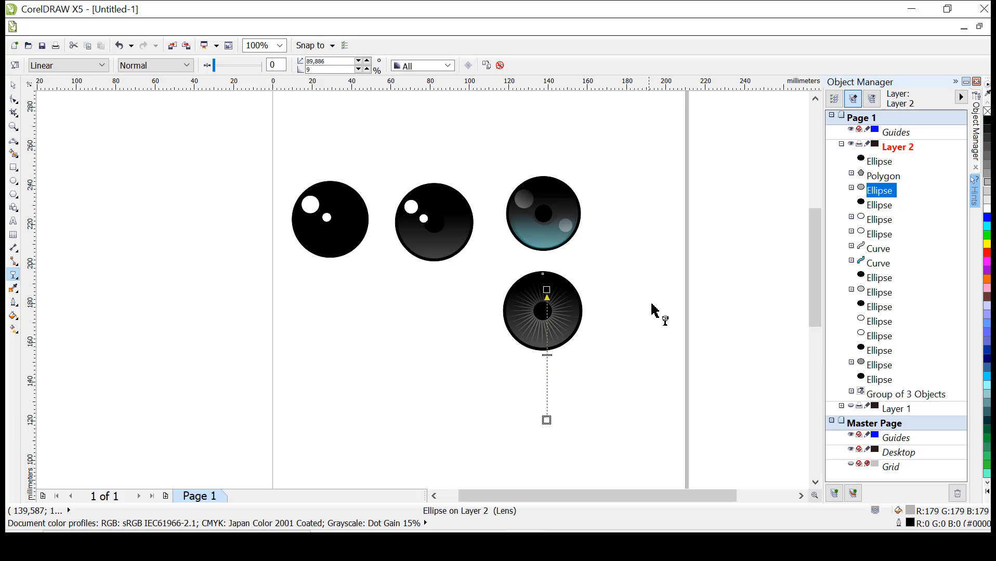
click(611, 314)
scroll(611, 315, up, 1)
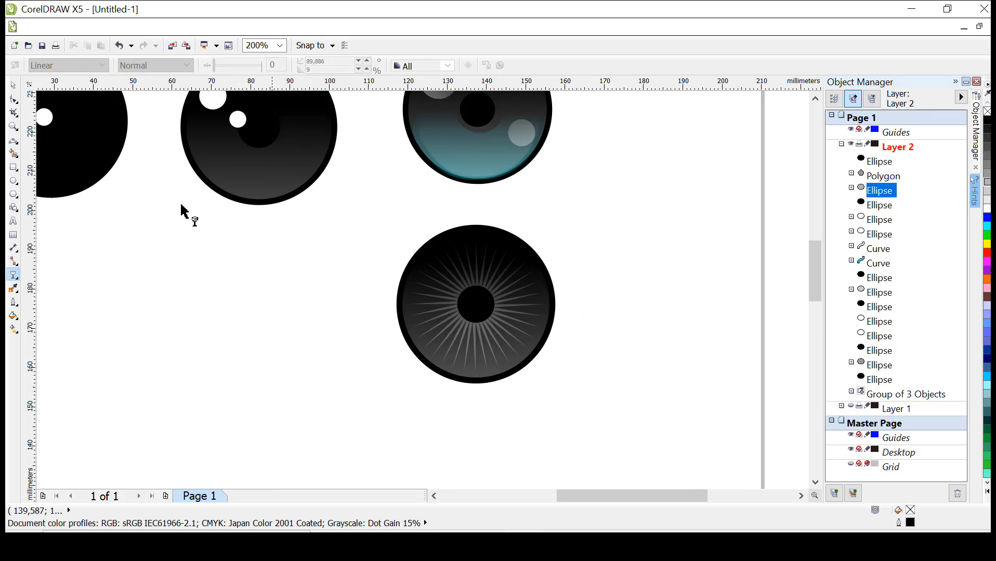
Step: Draw a closed outline over the lower iris with 3-Point Curve, arching beside the pupil on both sides and dipping beneath it
click(13, 140)
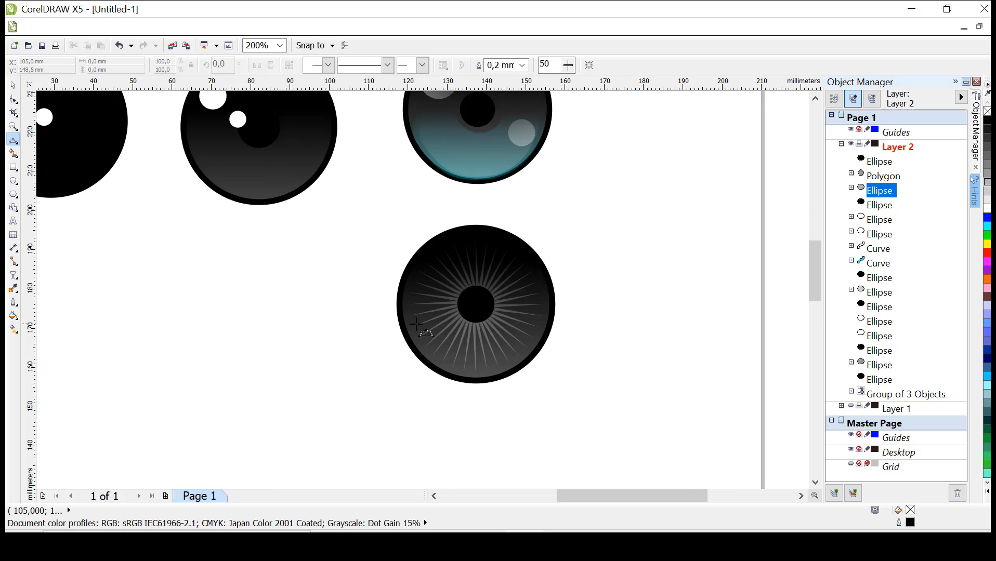
click(406, 318)
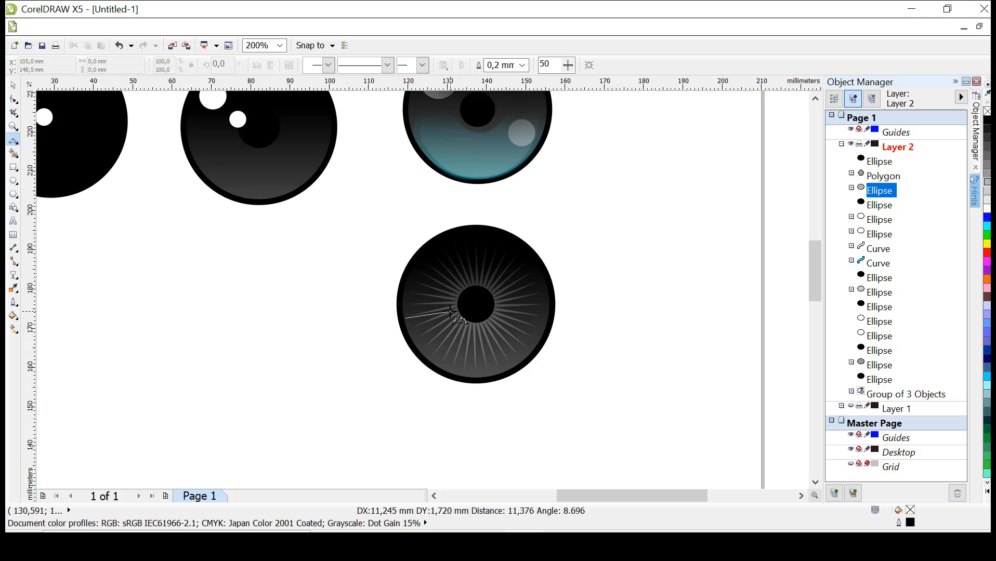
drag(455, 310, 435, 292)
click(405, 318)
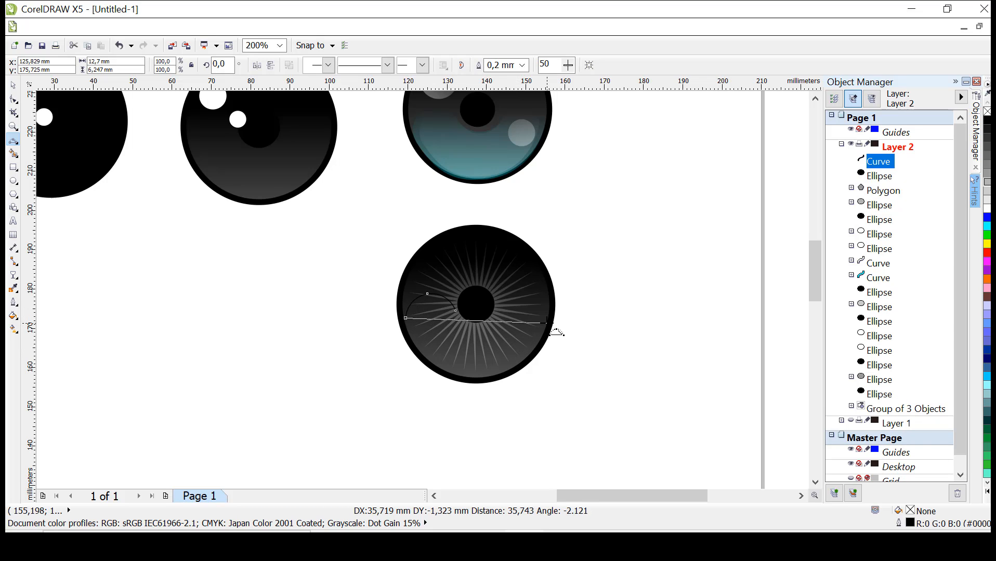
drag(547, 323, 474, 373)
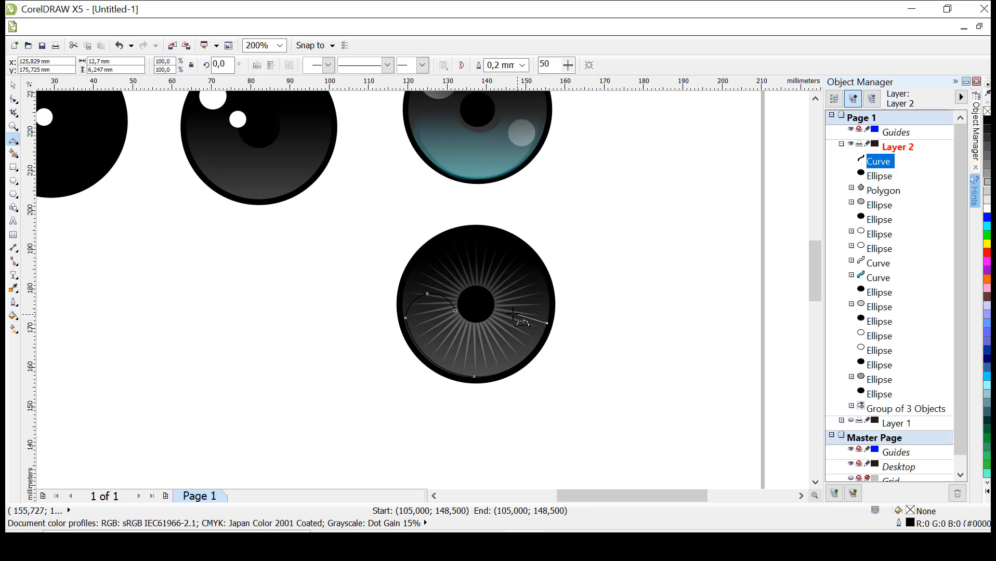
click(547, 323)
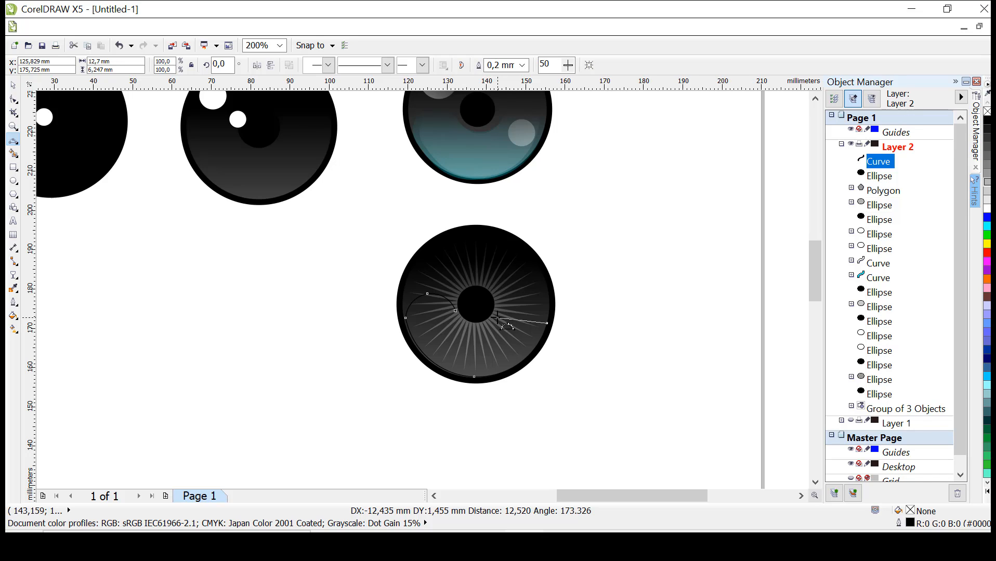
drag(498, 322, 521, 300)
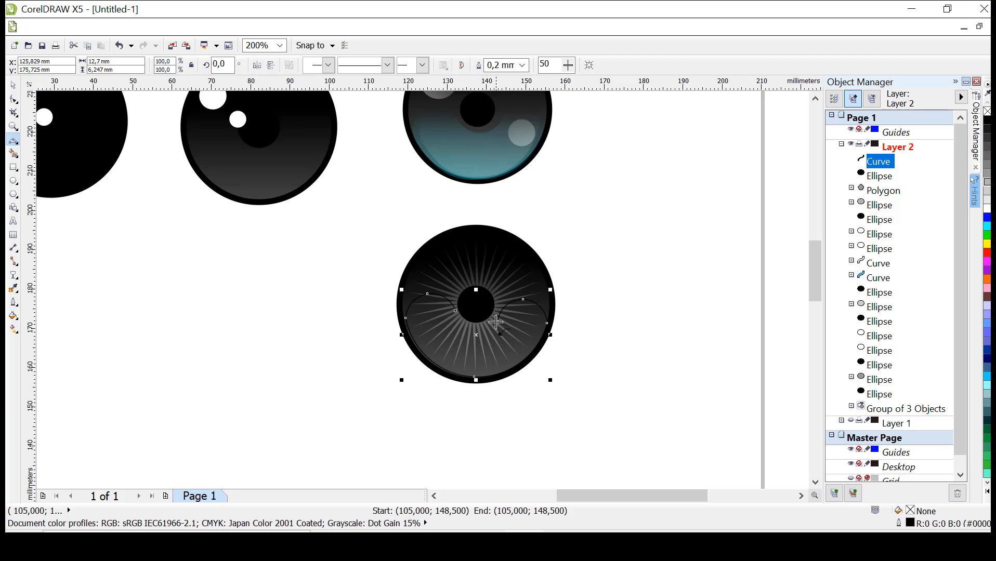
drag(456, 310, 476, 335)
scroll(497, 312, up, 1)
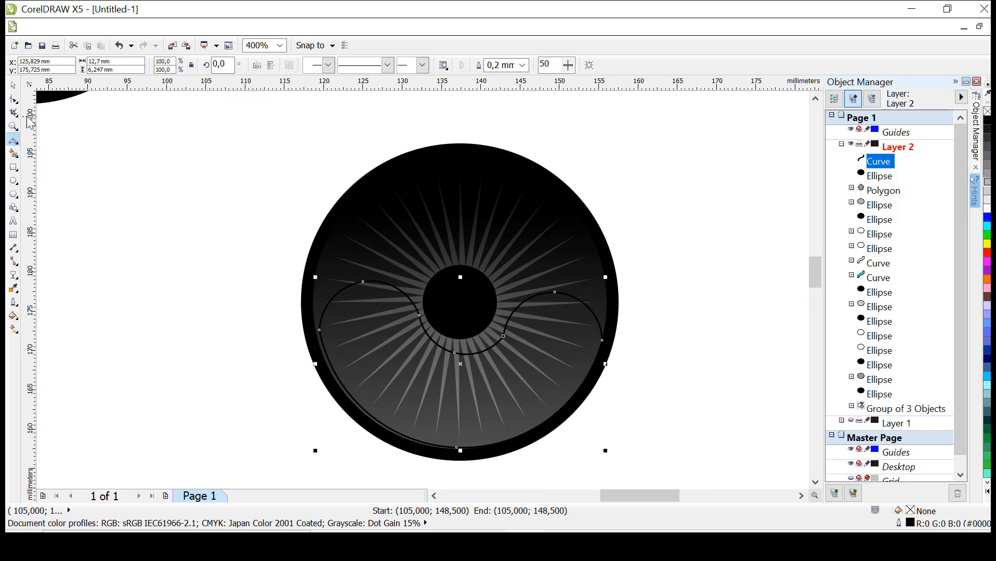
Step: Move the nodes of the outline's right lobe slightly upward to level it with the left lobe
click(14, 98)
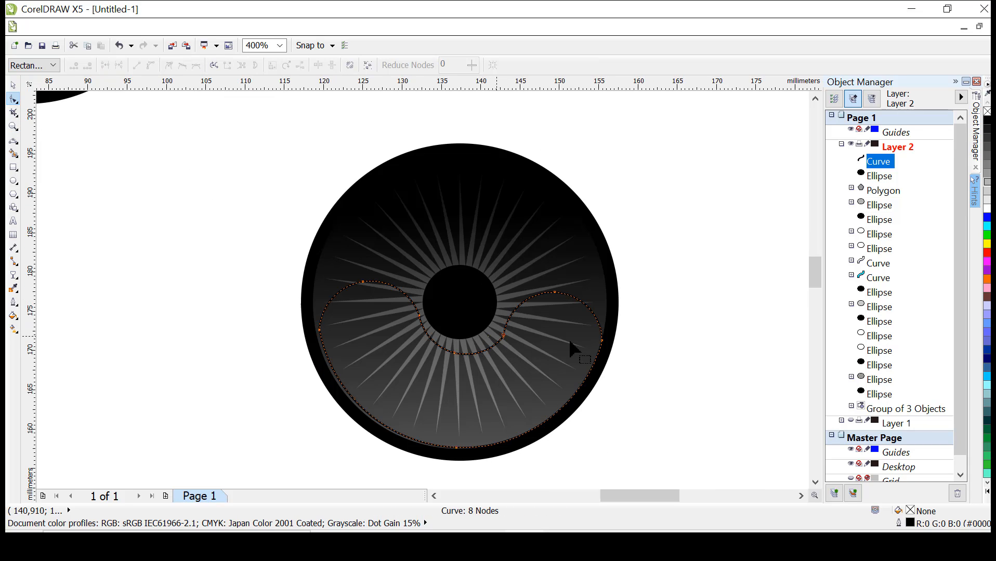
drag(570, 341, 623, 323)
drag(479, 338, 509, 279)
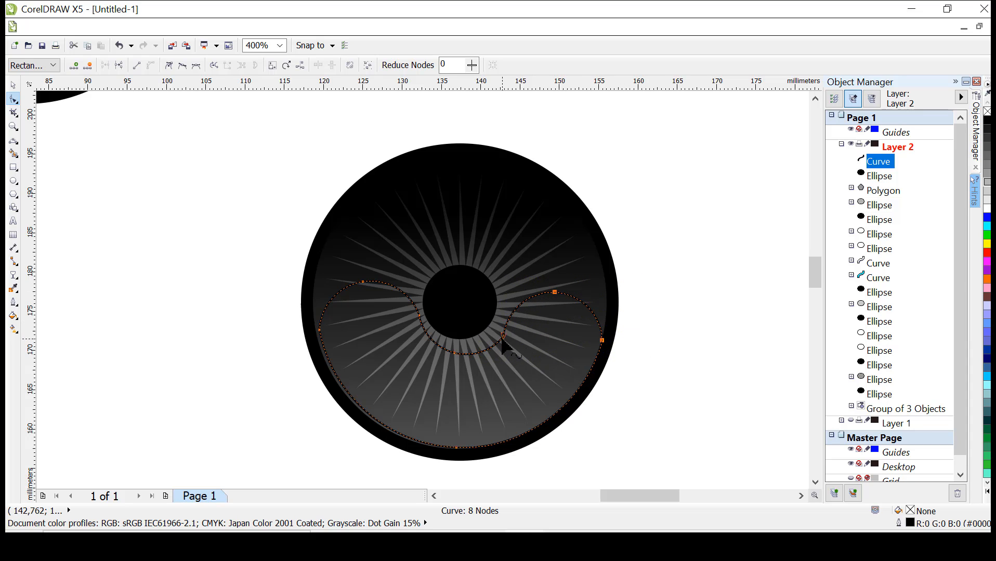
drag(551, 296, 555, 285)
click(633, 328)
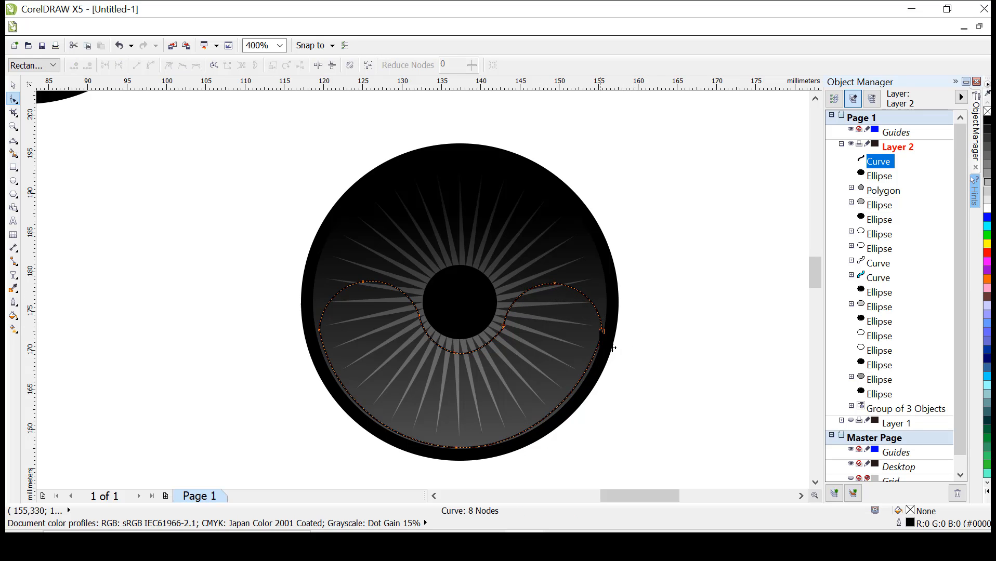
Step: Adjust the handles at the right lobe's outer and inner nodes and reshape the left inner node to even out the outline
click(601, 331)
drag(585, 397, 588, 400)
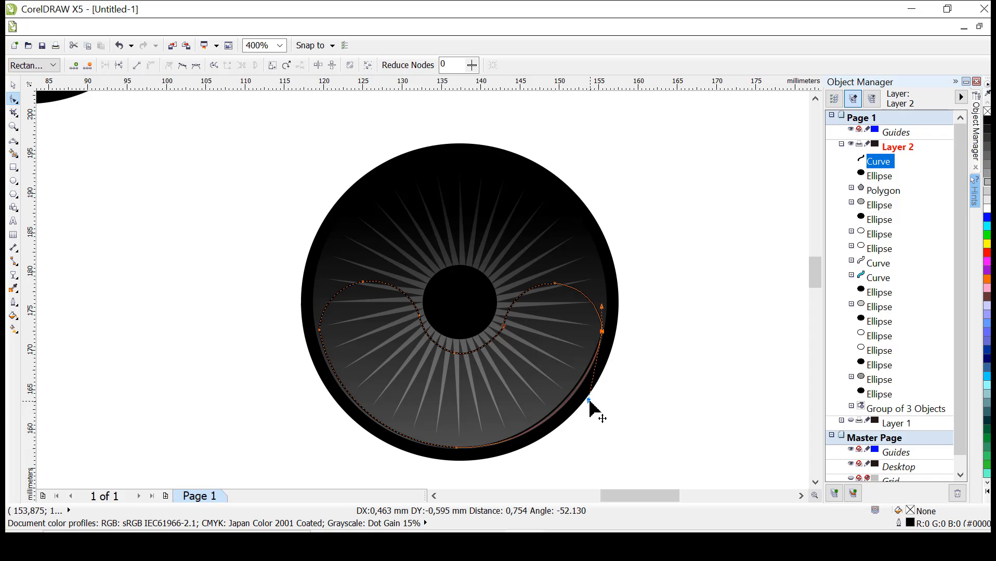
click(503, 327)
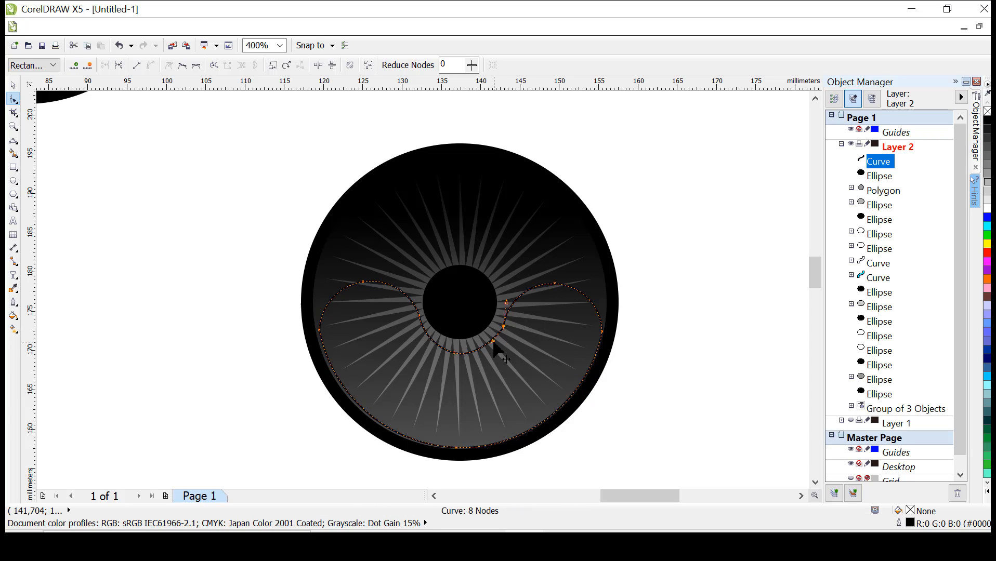
drag(494, 341, 498, 347)
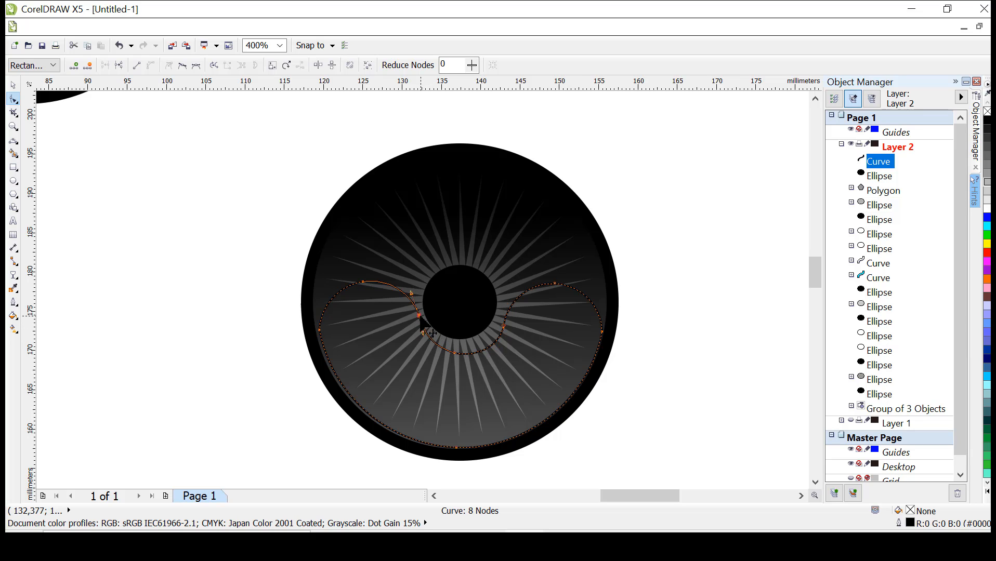
drag(420, 318, 420, 343)
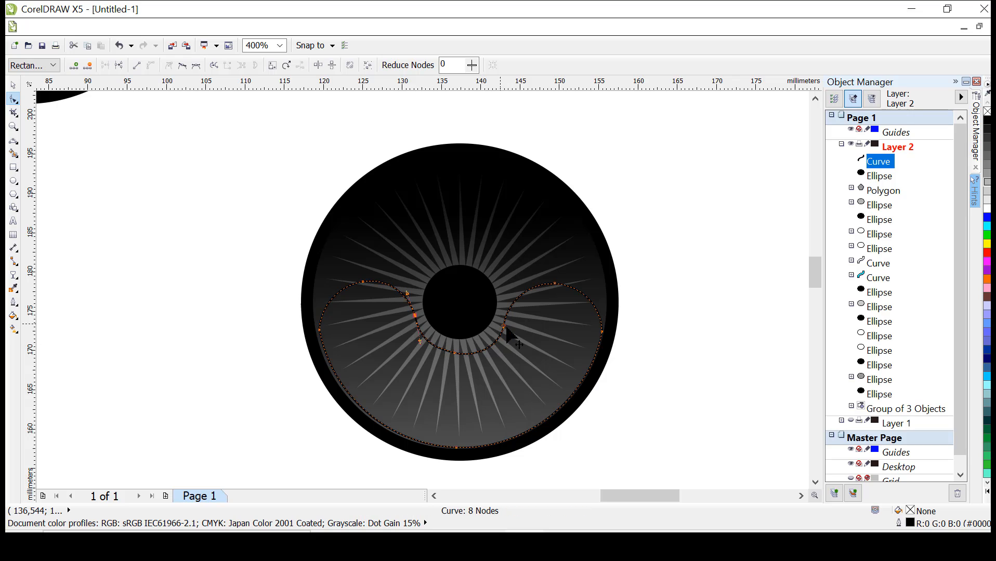
Step: Fill the lower-iris shape white without an outline and apply a linear transparency from below the eye up to the pupil
scroll(535, 336, down, 1)
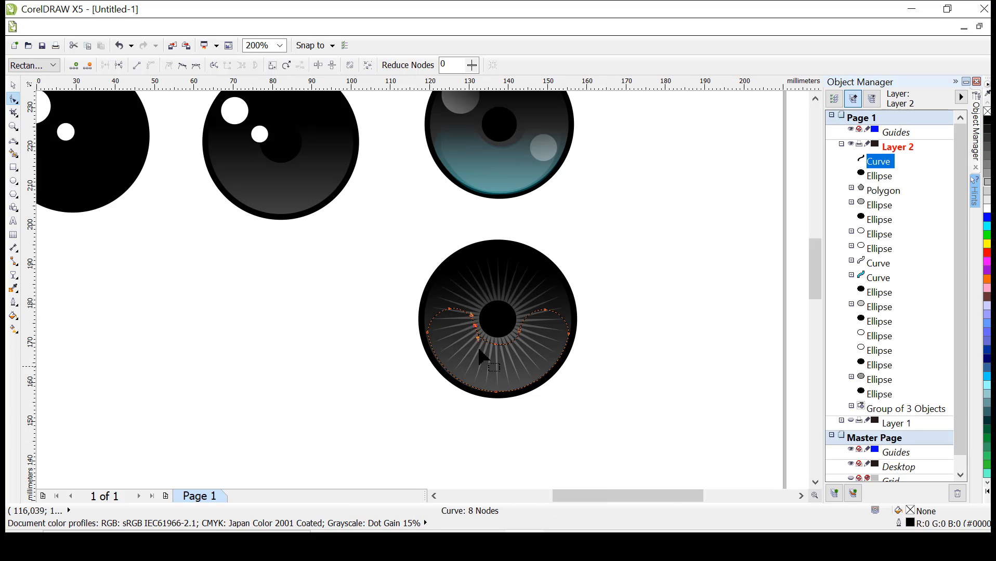
click(986, 209)
right_click(986, 113)
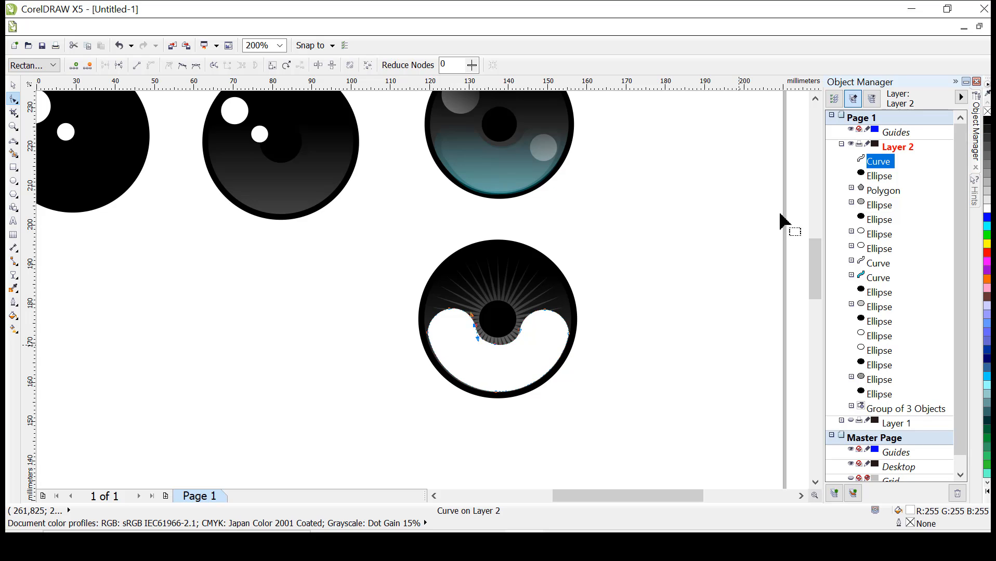
click(14, 275)
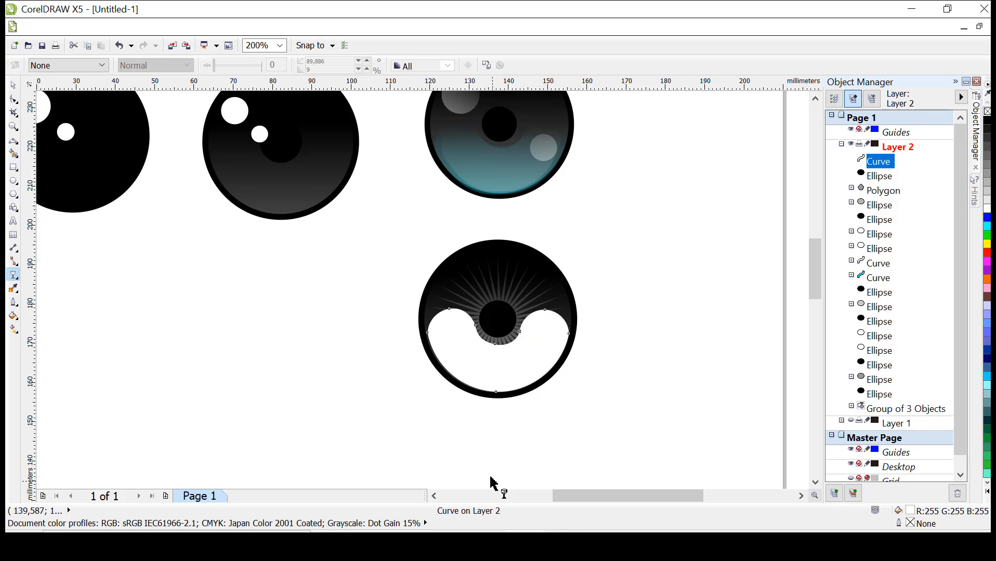
drag(487, 481, 493, 317)
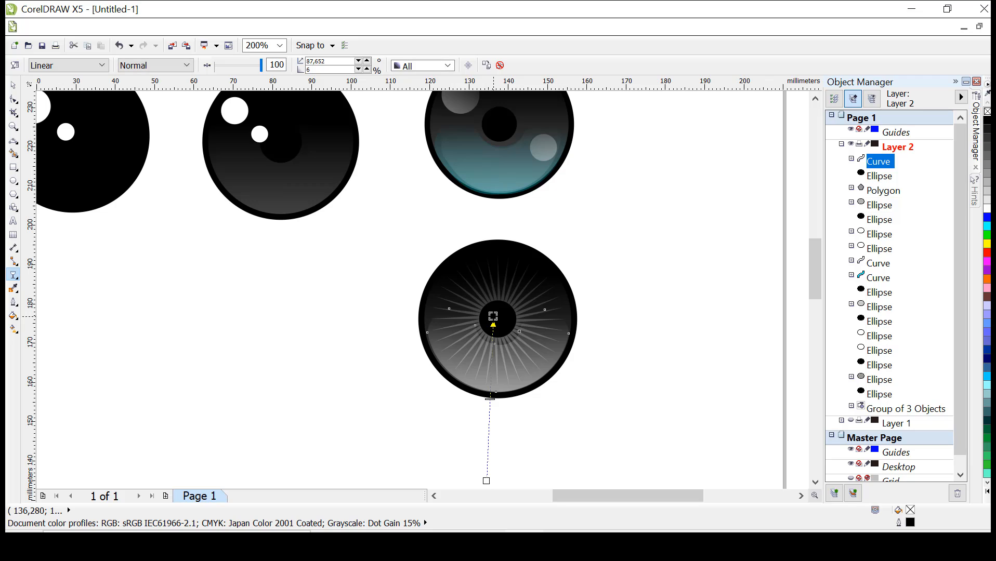
Step: Create a duplicate of the glow shape scaled to 91.9% and extend its transparency start farther below the eye
click(13, 86)
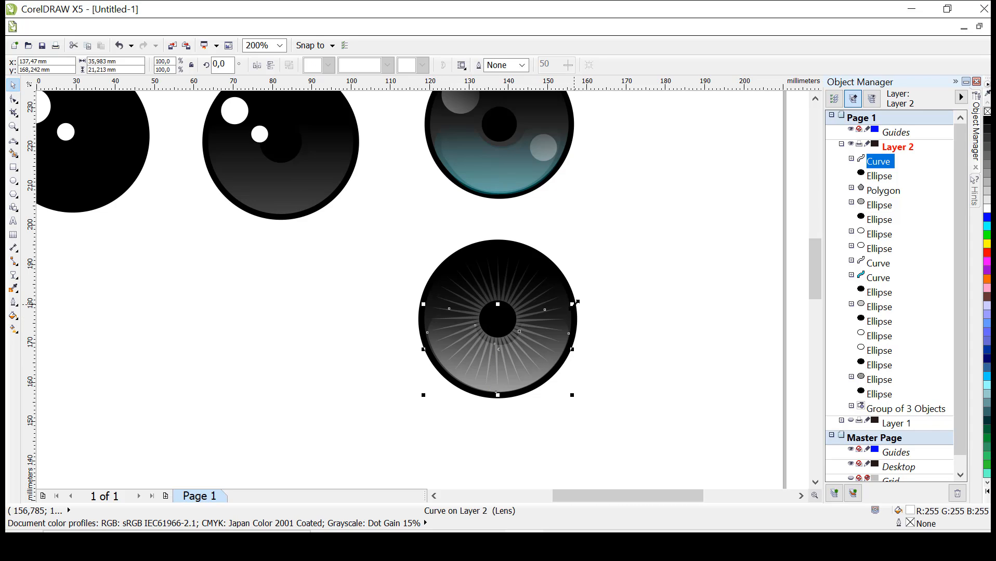
drag(577, 302, 574, 327)
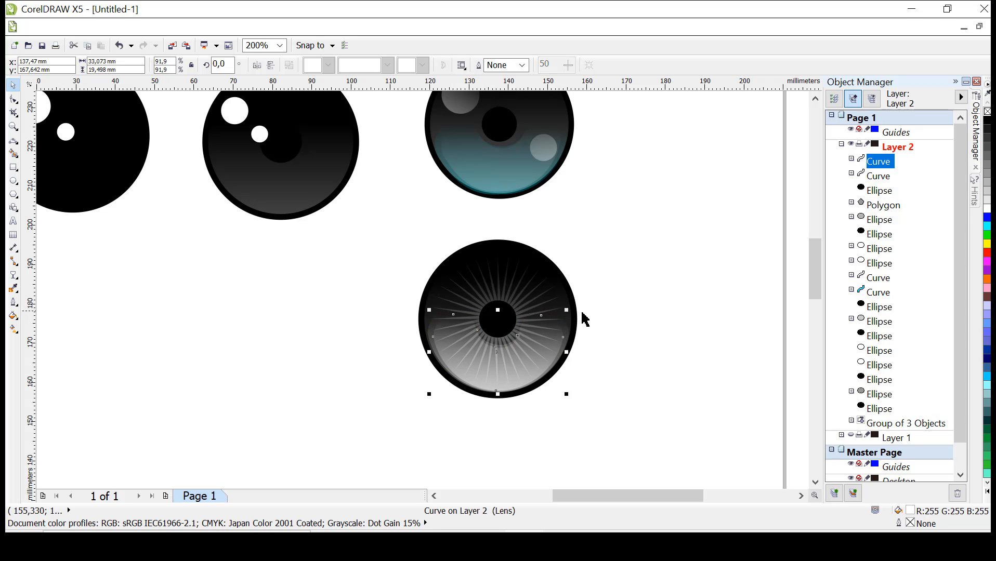
click(13, 275)
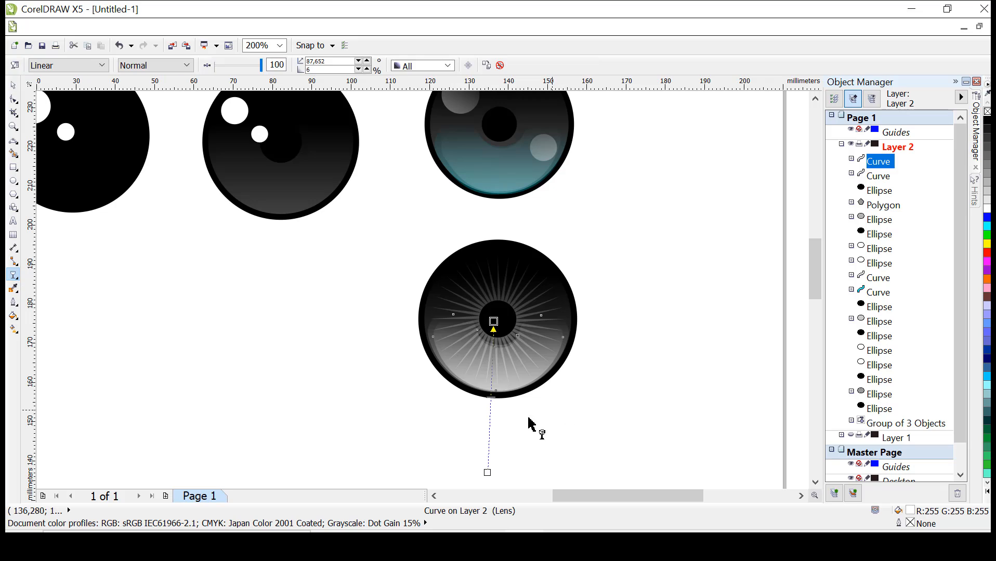
drag(486, 474, 477, 553)
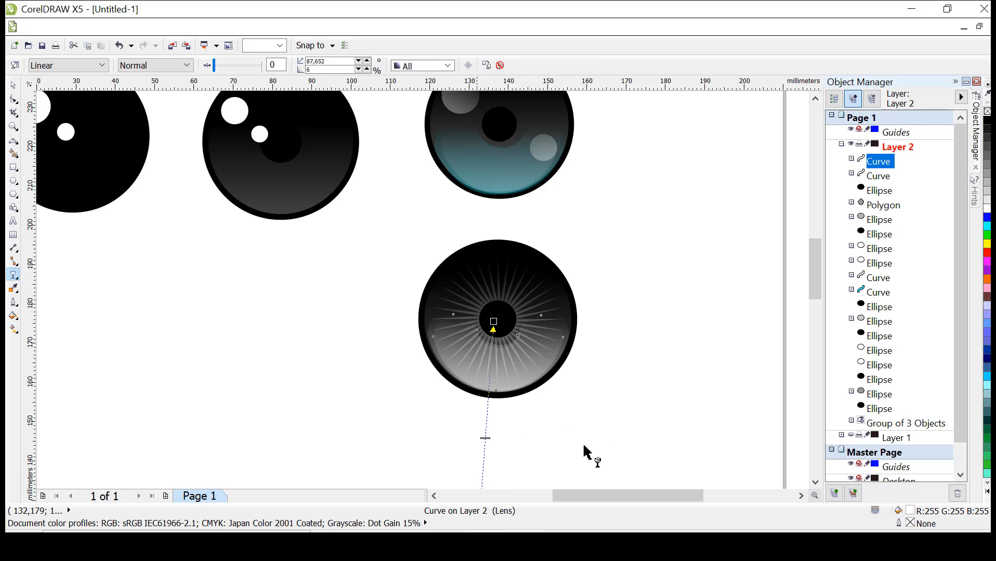
click(200, 223)
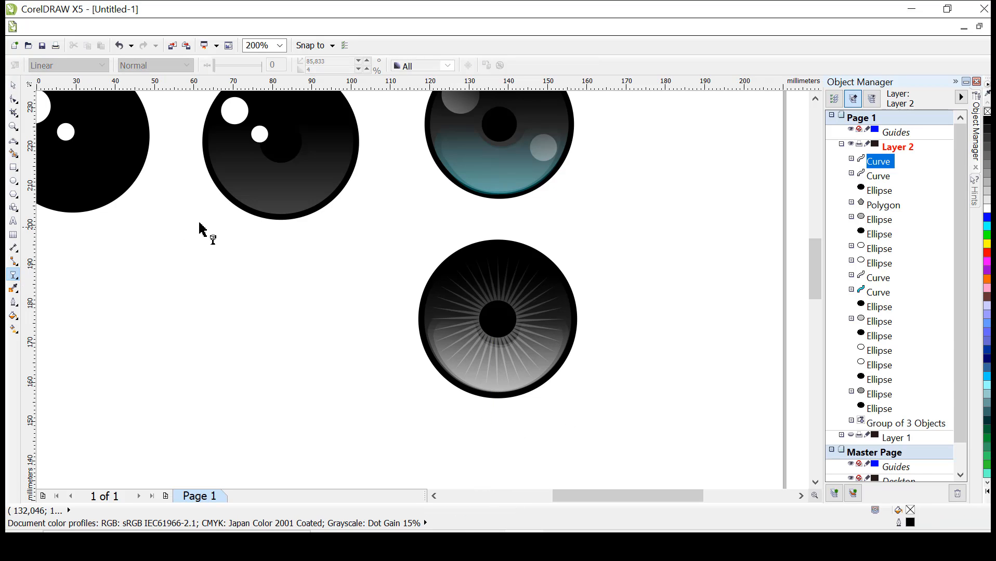
Step: Draw a white ellipse without outline, about 8.7 by 8.1 mm, as a highlight in the iris's upper-left area
click(14, 181)
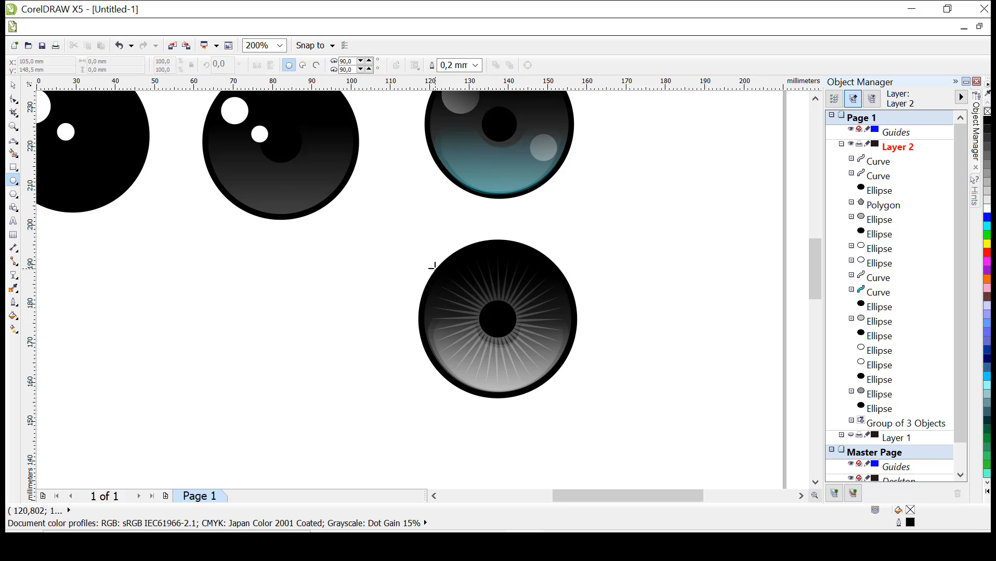
drag(439, 271, 474, 304)
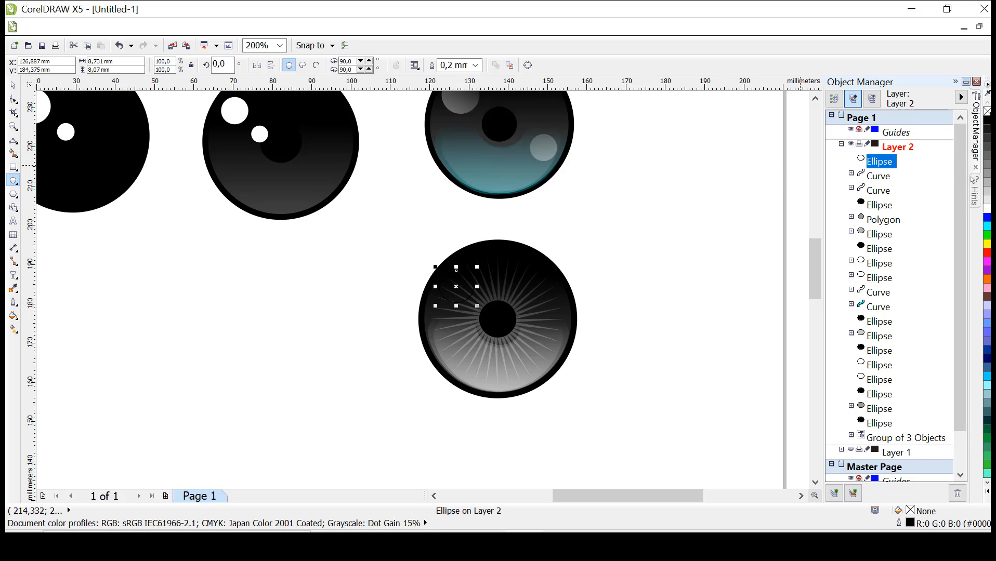
click(986, 208)
right_click(986, 111)
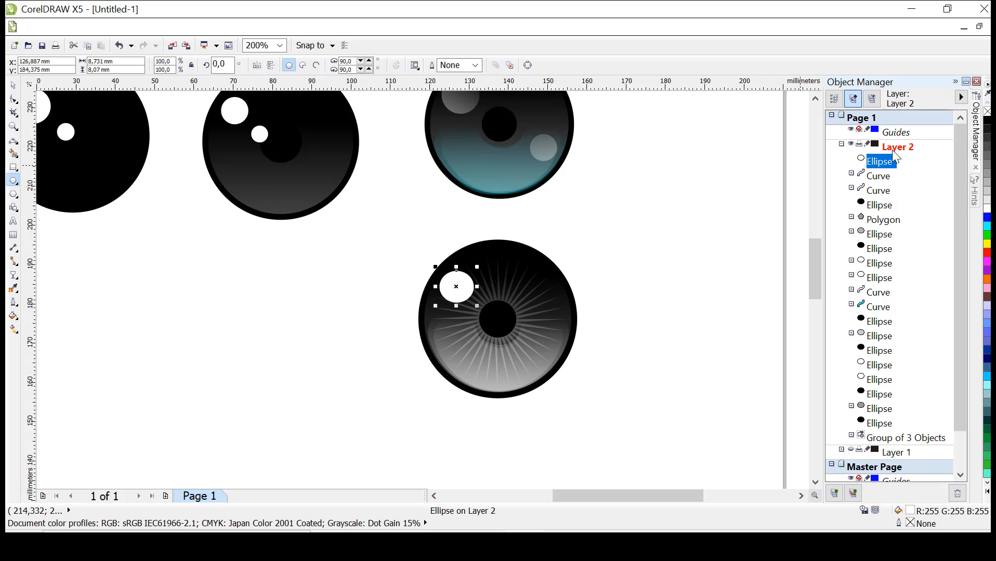
Step: Apply a linear transparency to the highlight ellipse, running diagonally from outside the eye's lower left to the ellipse's upper right
click(14, 276)
drag(357, 360, 478, 266)
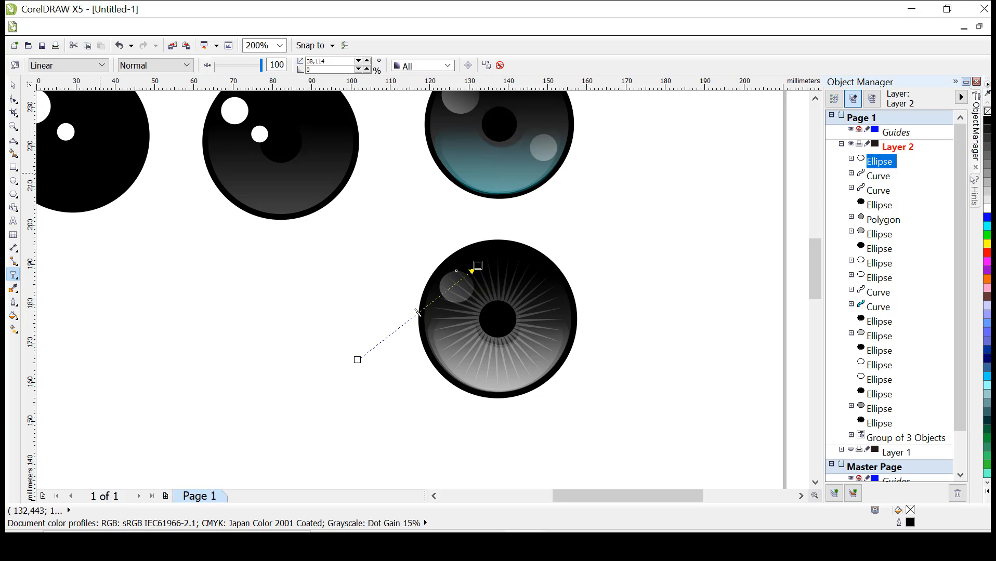
click(13, 85)
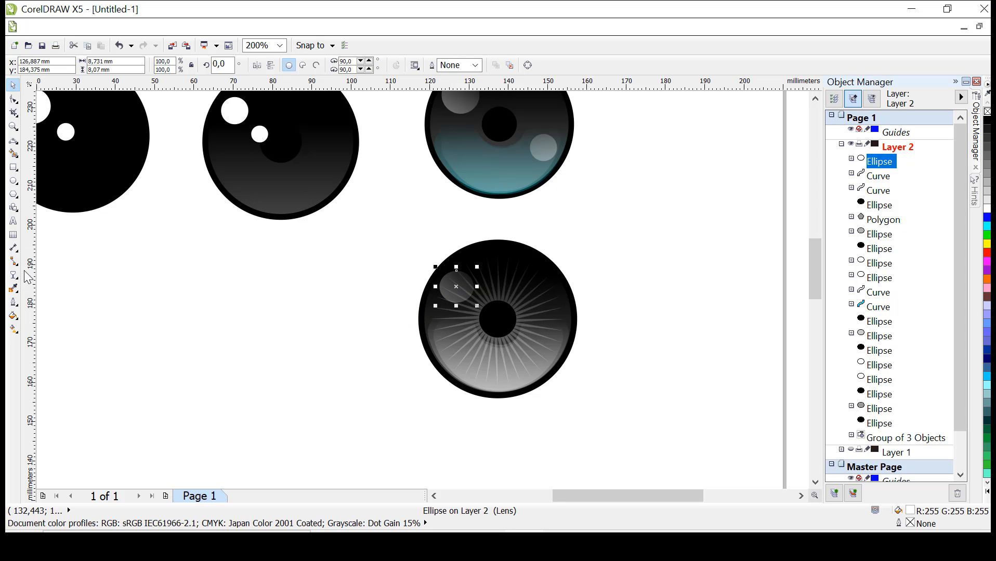
Step: Draw a closed, downward-tapering shape with 3-point curves beside the starburst eye, about 14.3 mm wide and 30.8 mm high
click(14, 140)
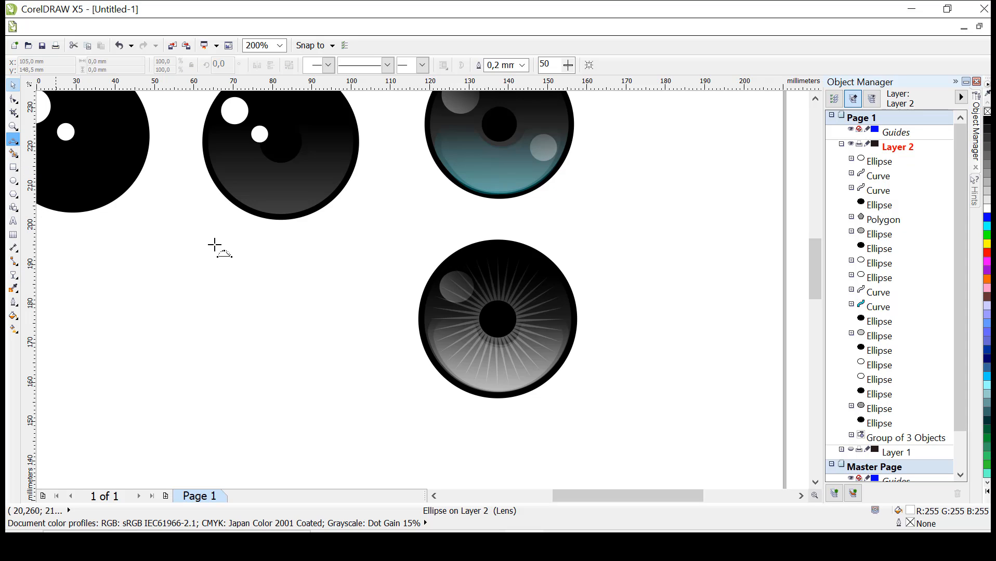
click(309, 267)
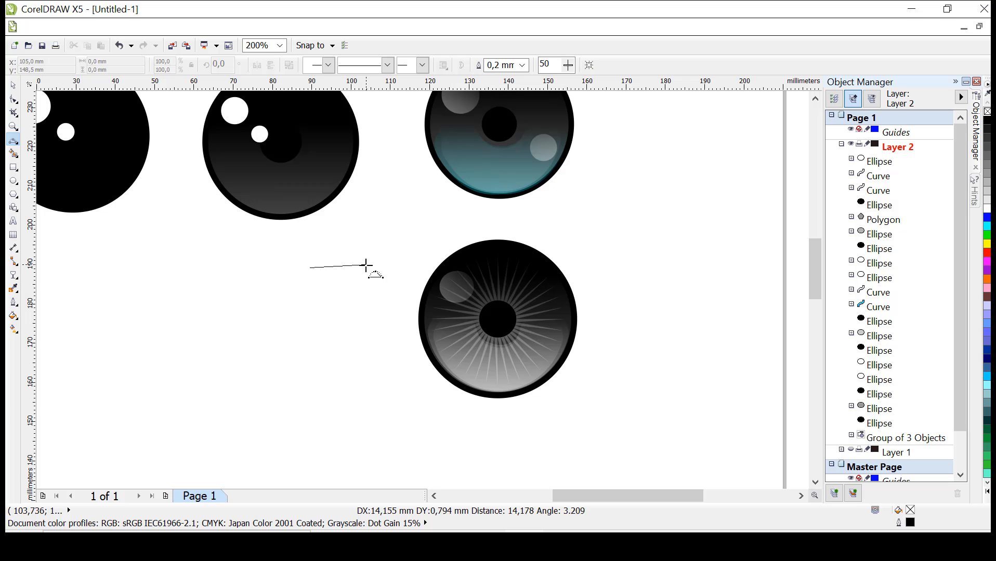
drag(367, 265, 366, 383)
click(338, 262)
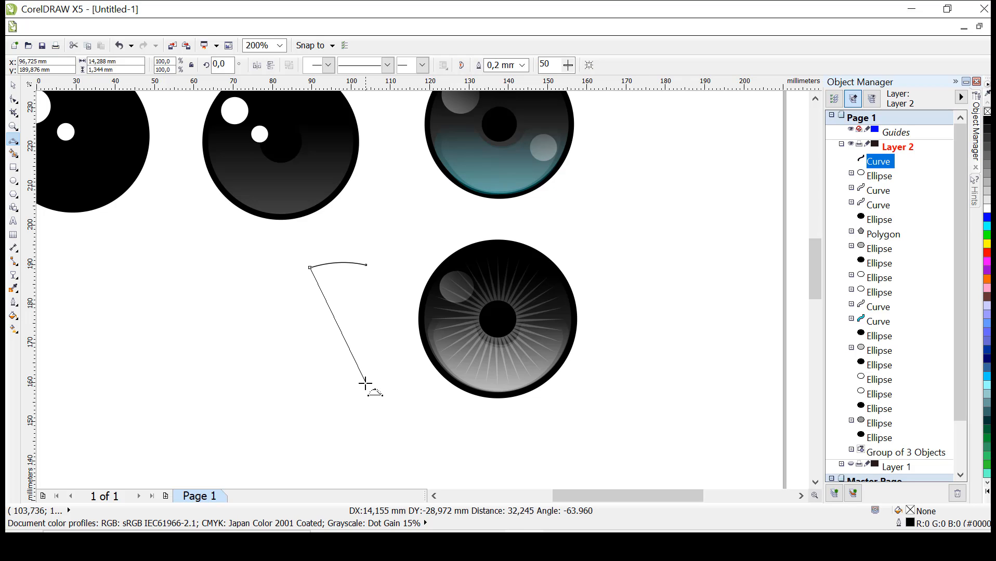
click(327, 338)
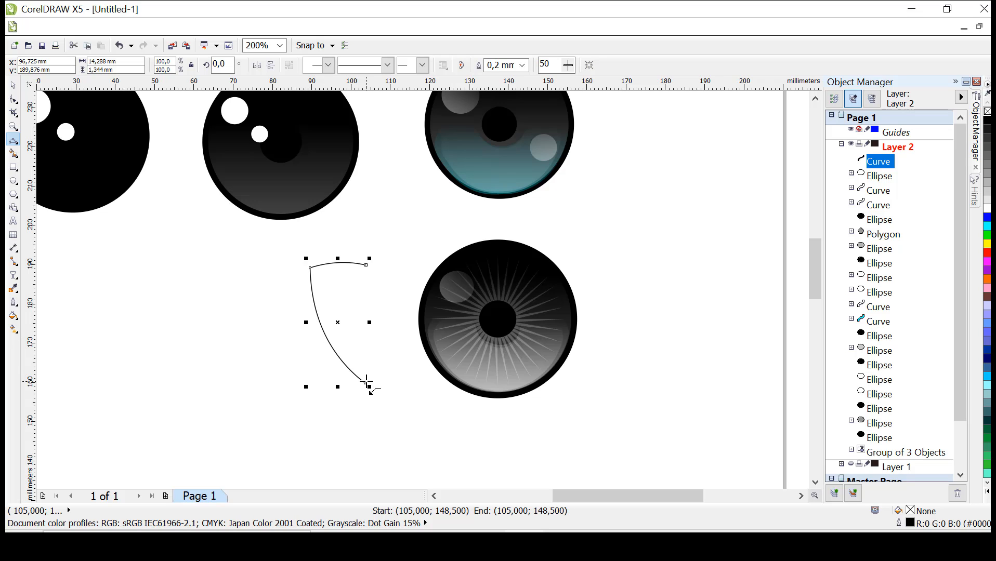
drag(367, 381, 365, 266)
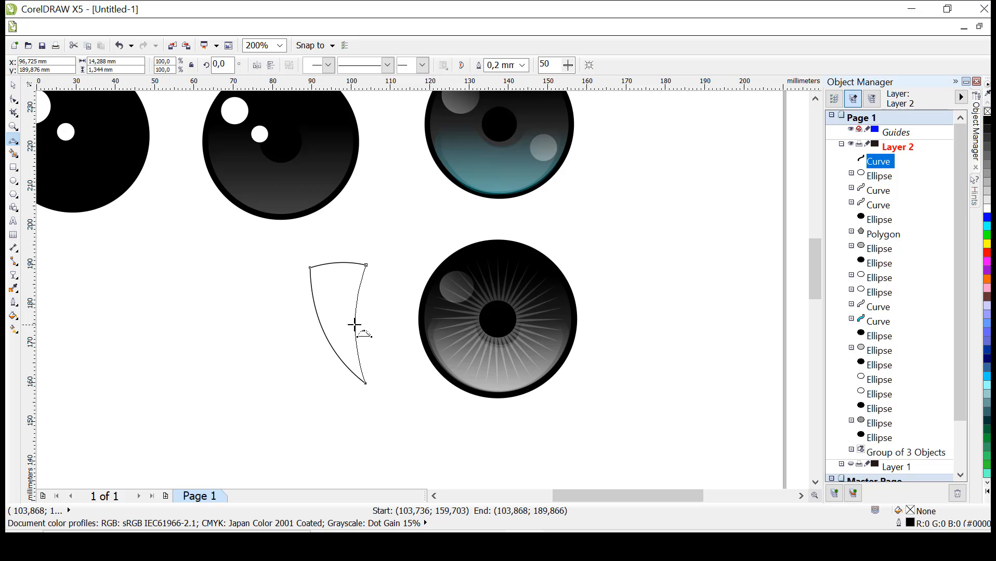
drag(355, 324, 362, 329)
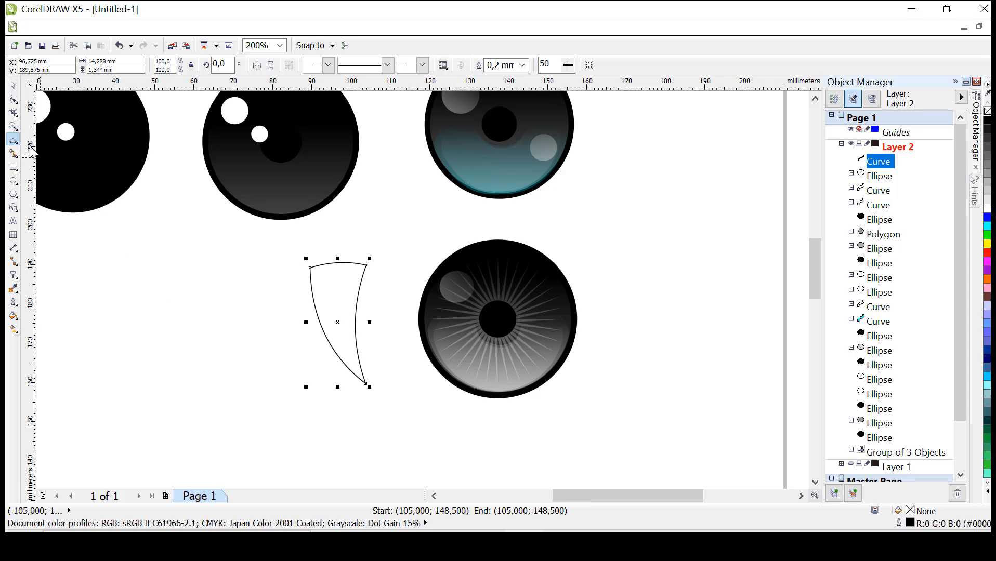
Step: Draw a narrow curved sliver of 3-point curves lengthwise across the tapered shape, about 16.4 by 44.5 mm
click(336, 235)
drag(396, 409, 354, 370)
drag(336, 235, 345, 236)
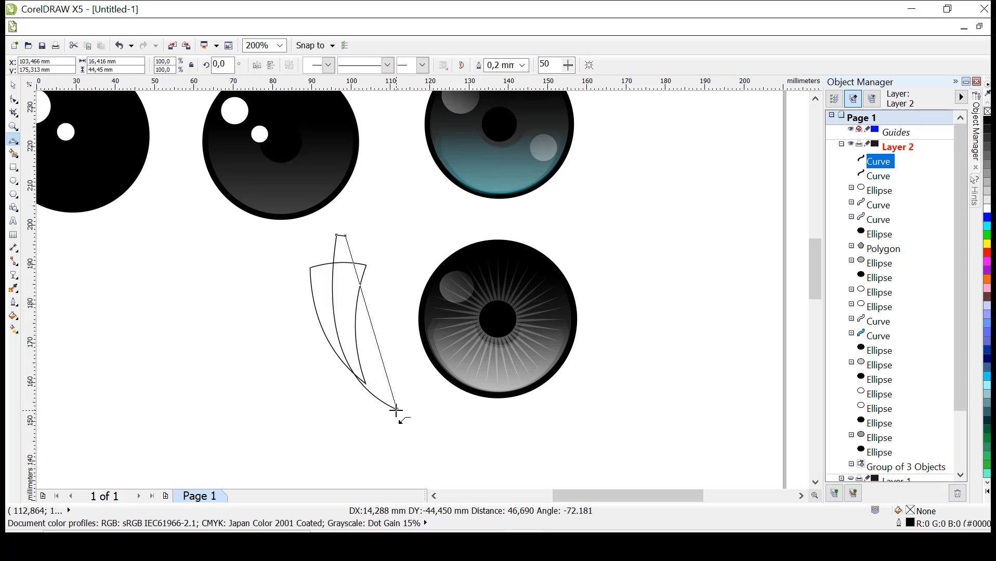
drag(397, 410, 344, 336)
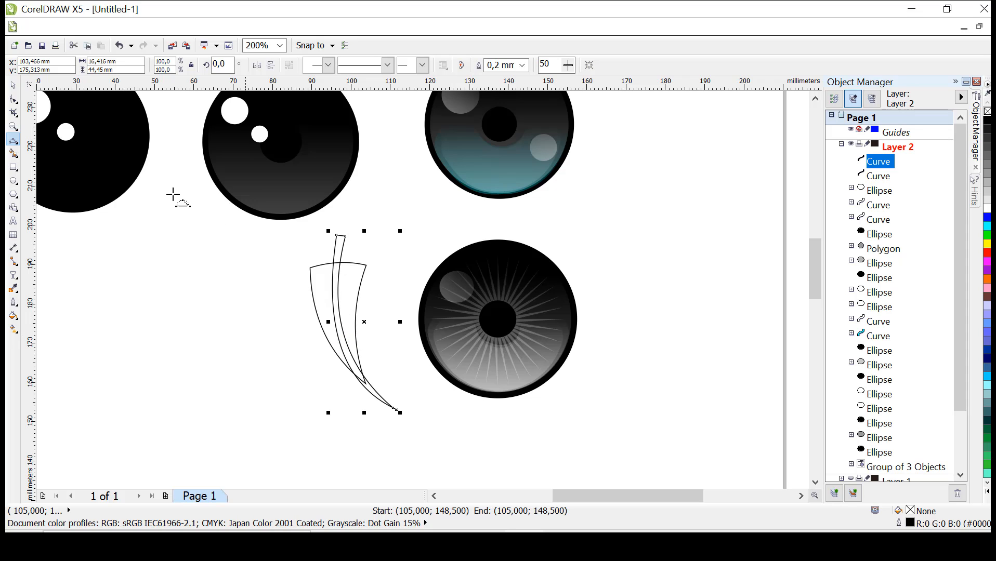
Step: Subtract the sliver from the tapered shape with Back Minus Front and move the cut shape slightly down and left
shift+click(351, 283)
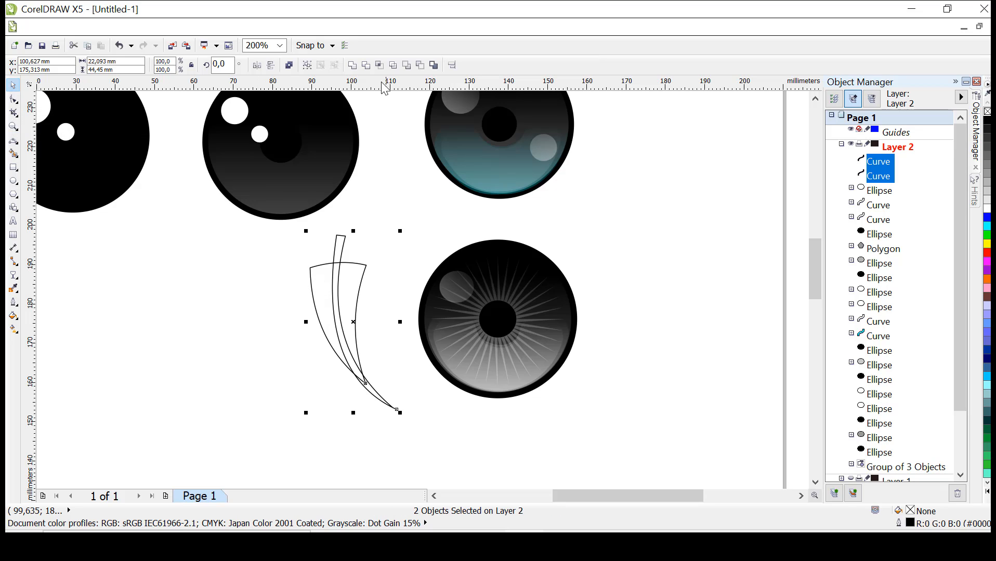
click(420, 65)
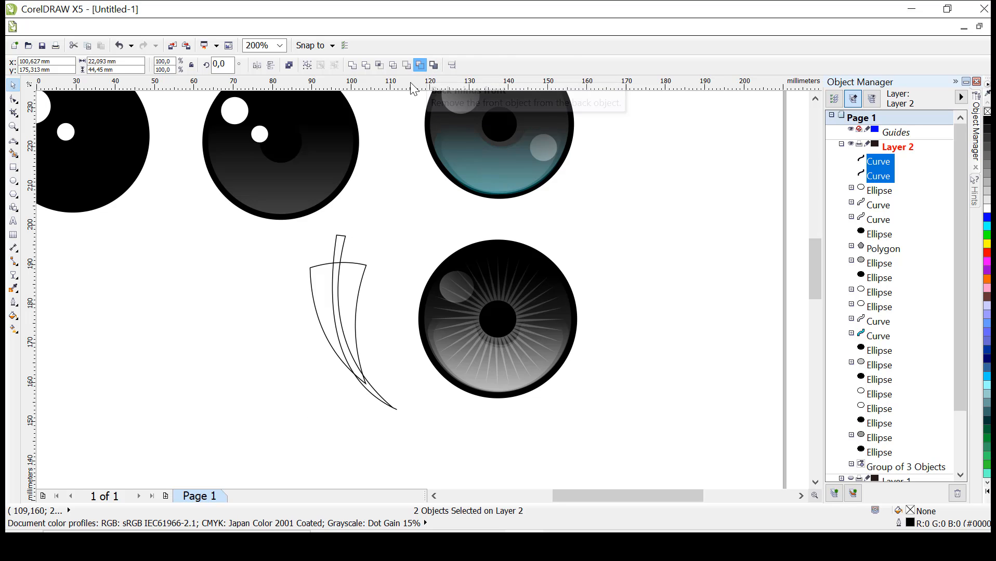
click(378, 246)
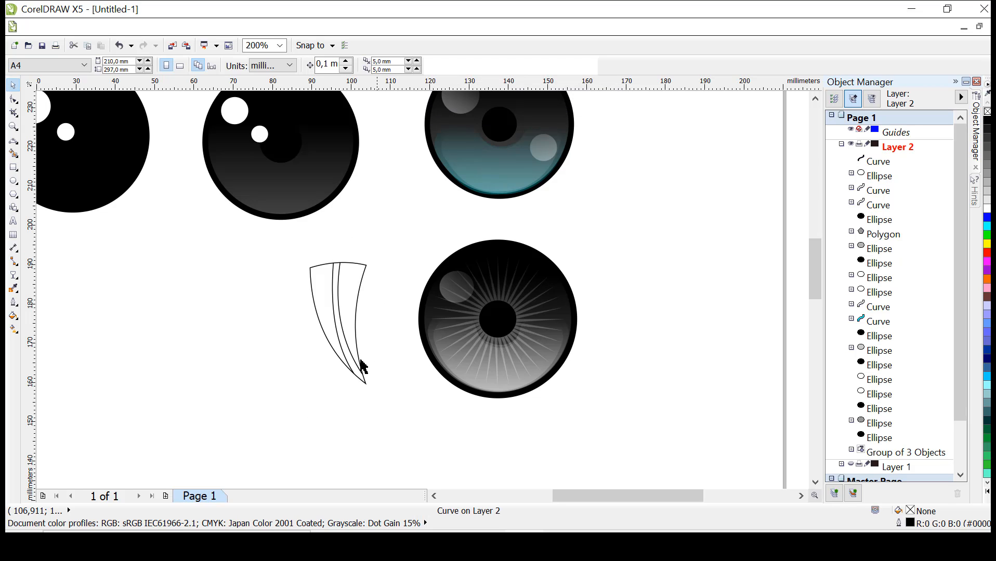
click(357, 374)
mouse_move(355, 332)
mouse_down()
mouse_move(373, 329)
mouse_move(348, 327)
mouse_up()
click(389, 316)
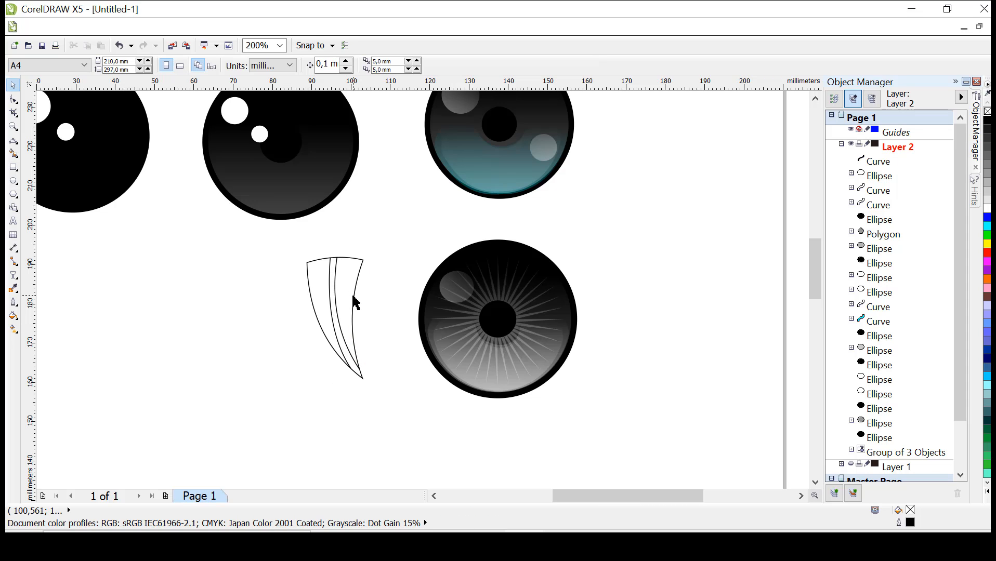
drag(356, 303, 352, 316)
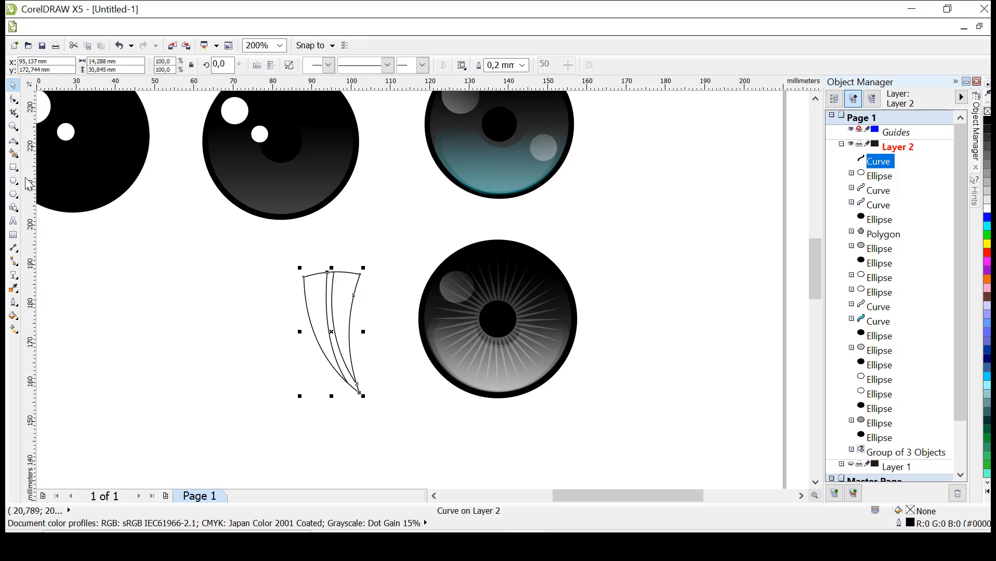
Step: Draw a closed curved band about 25 mm wide across the cut shape's upper half and delete the stray first arc
click(15, 142)
click(280, 294)
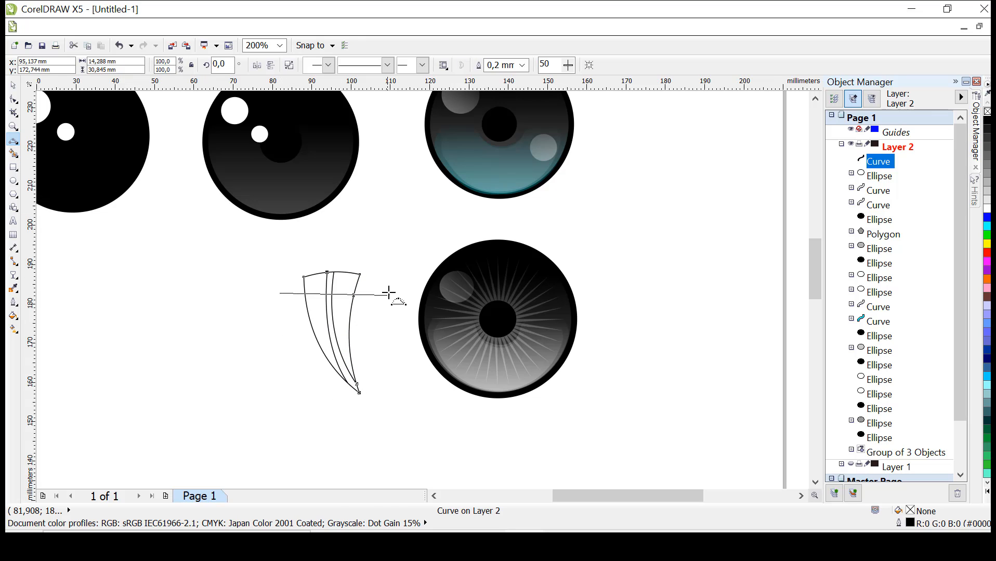
click(329, 311)
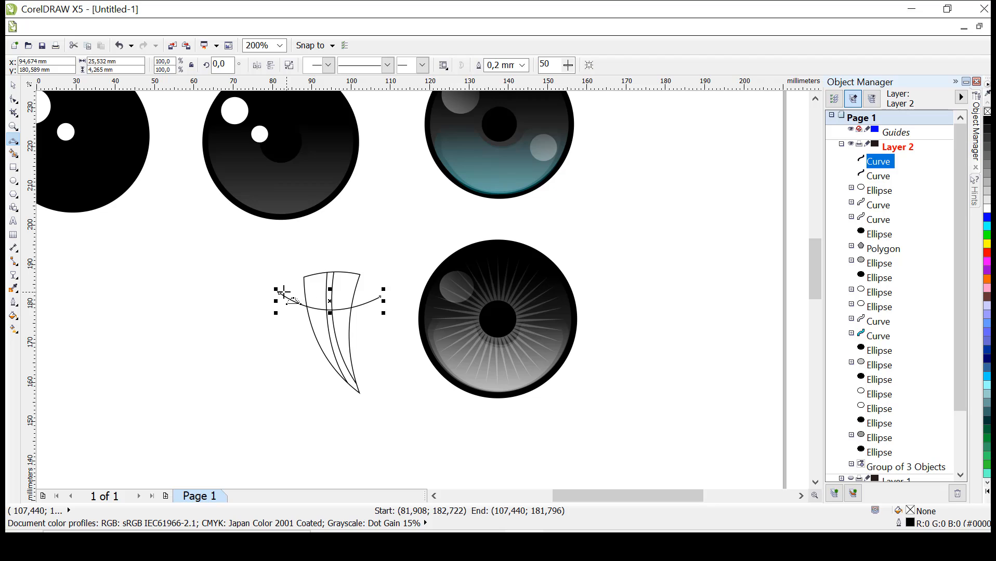
click(282, 293)
double_click(287, 320)
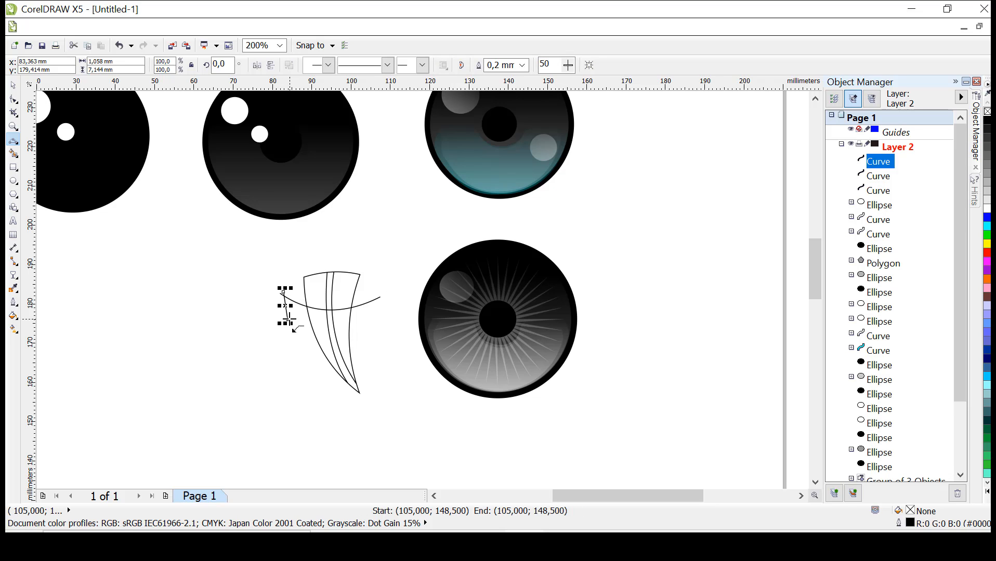
mouse_move(368, 307)
mouse_down()
mouse_move(382, 315)
mouse_move(382, 297)
mouse_up()
click(359, 326)
click(382, 297)
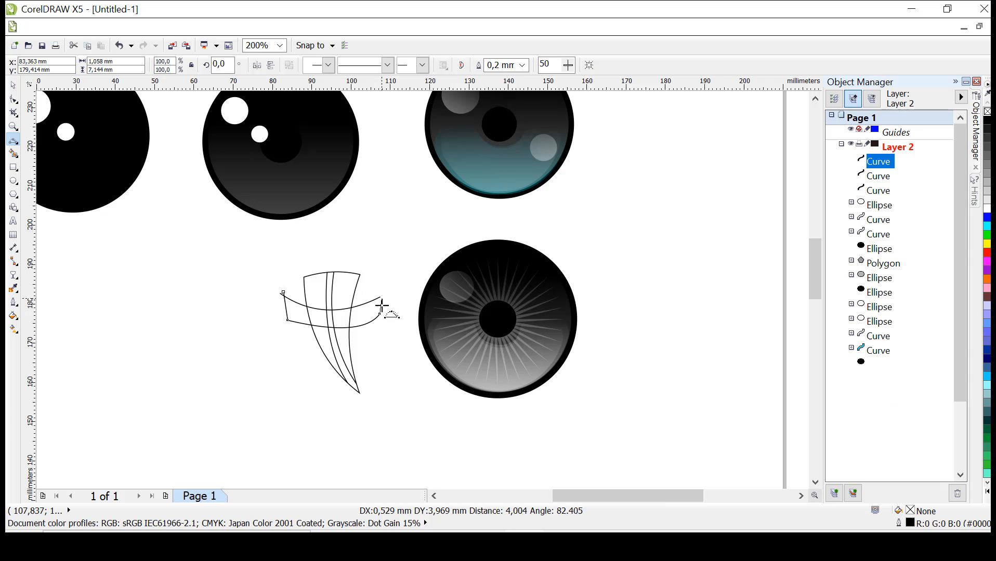
drag(283, 291, 325, 312)
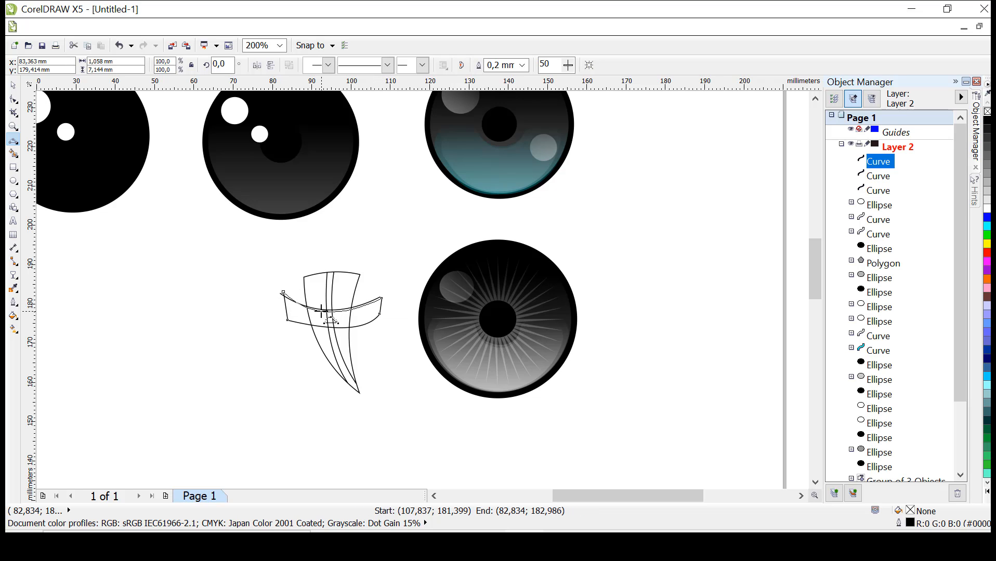
click(877, 177)
key(Delete)
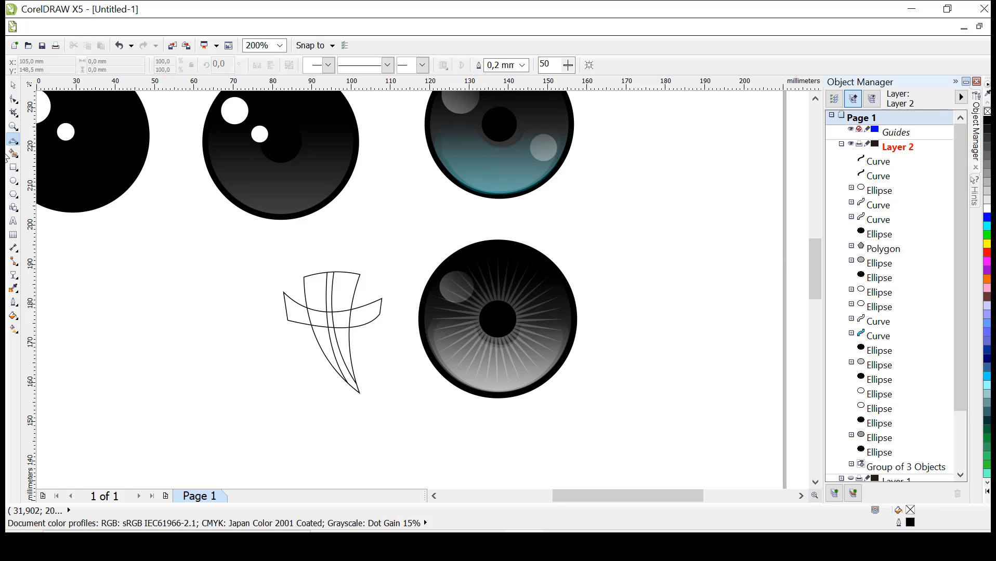
Step: Subtract the curved crossband from the tapered shape with Back Minus Front
click(10, 85)
click(371, 312)
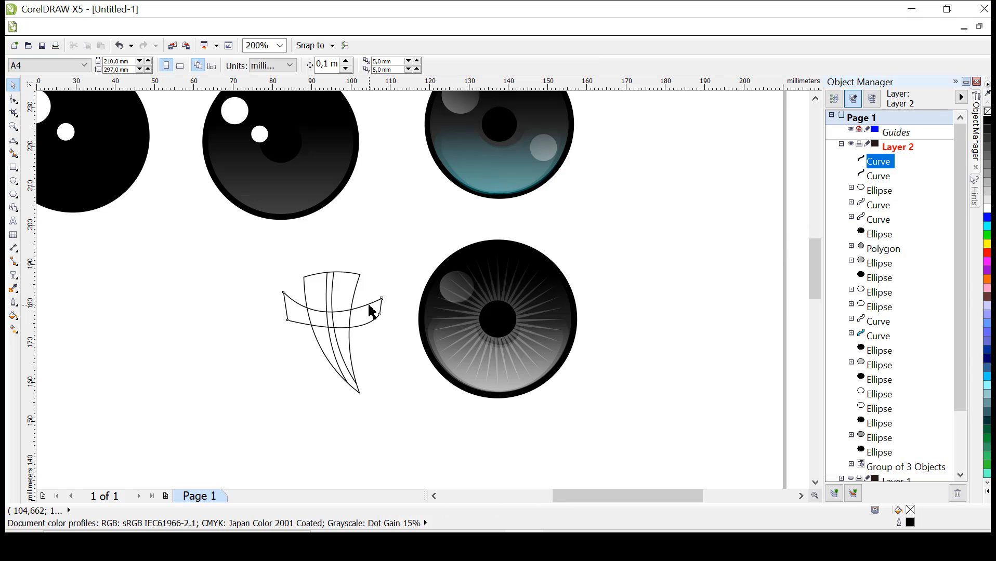
shift+click(347, 277)
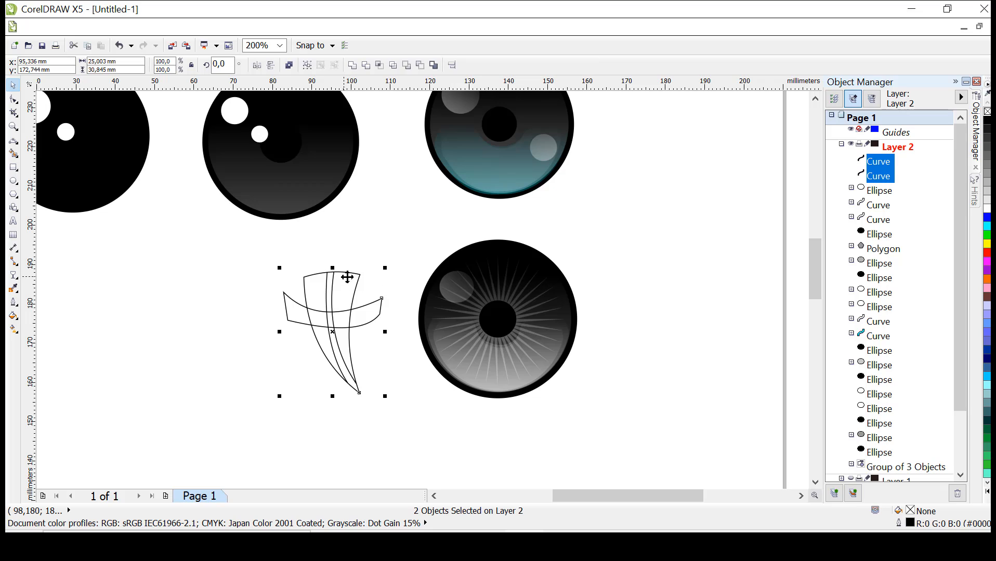
click(428, 67)
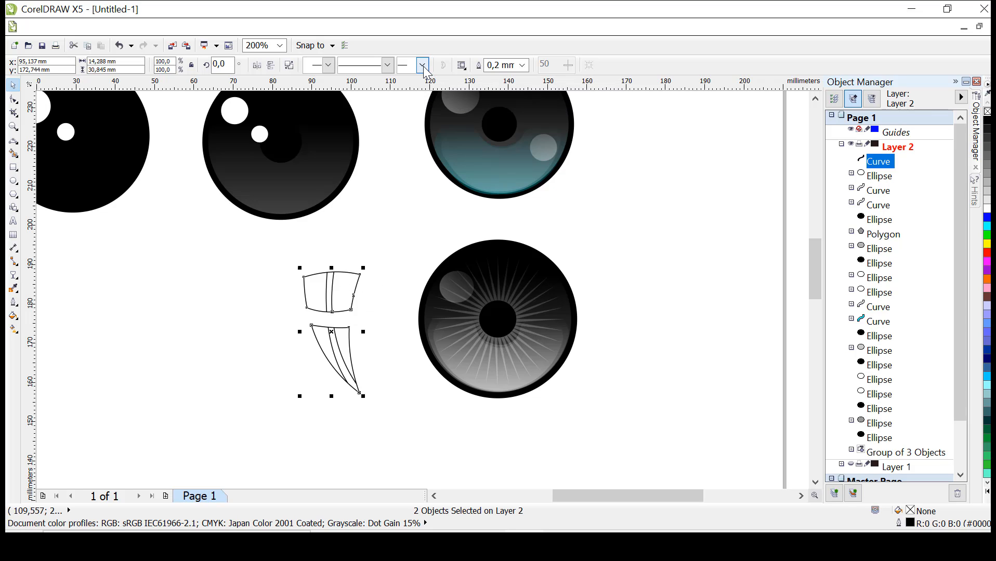
click(330, 297)
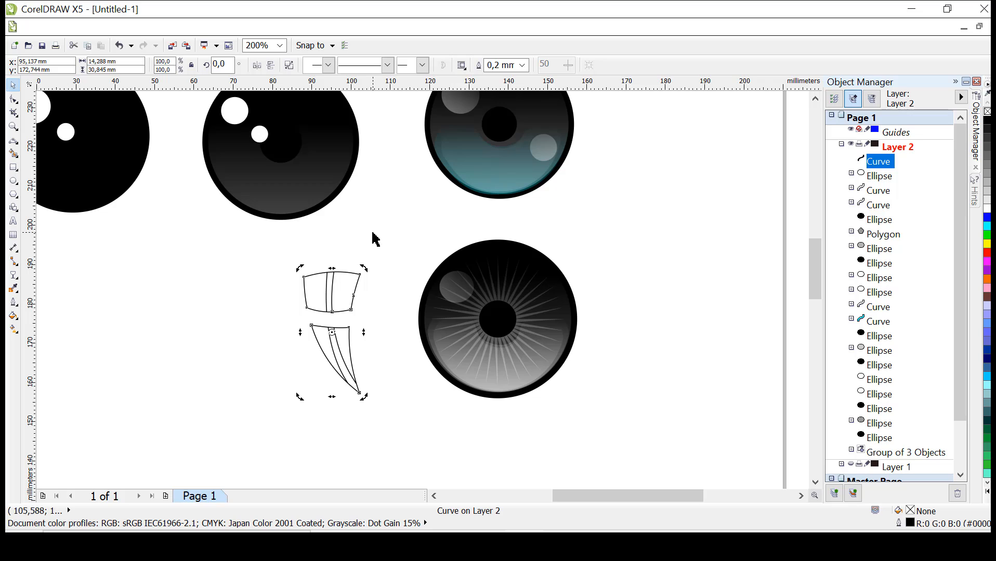
Step: Undo the crossband, its cut, the shape's moves and the sliver subtraction, back to the two overlapping outlines
key(ctrl+z)
key(ctrl+z)
key(ctrl+z)
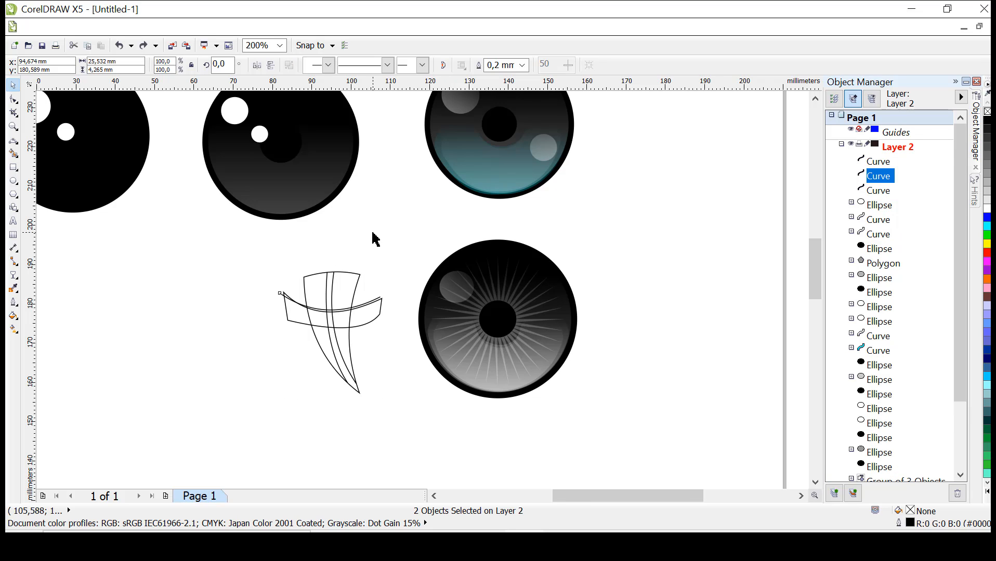
key(ctrl+z)
key(ctrl+z)
key(ctrl+z)
key(ctrl+z)
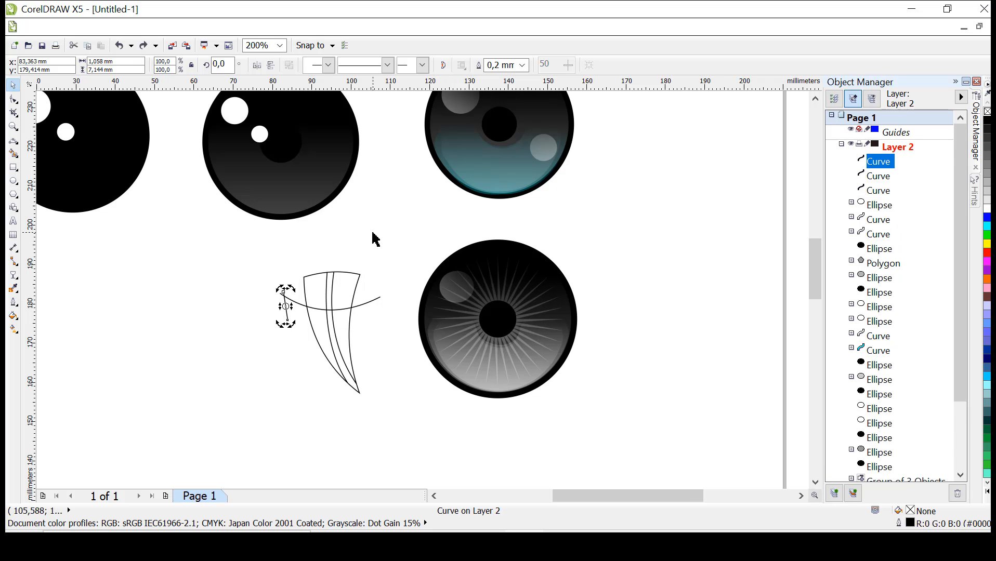
click(331, 327)
key(ctrl+z)
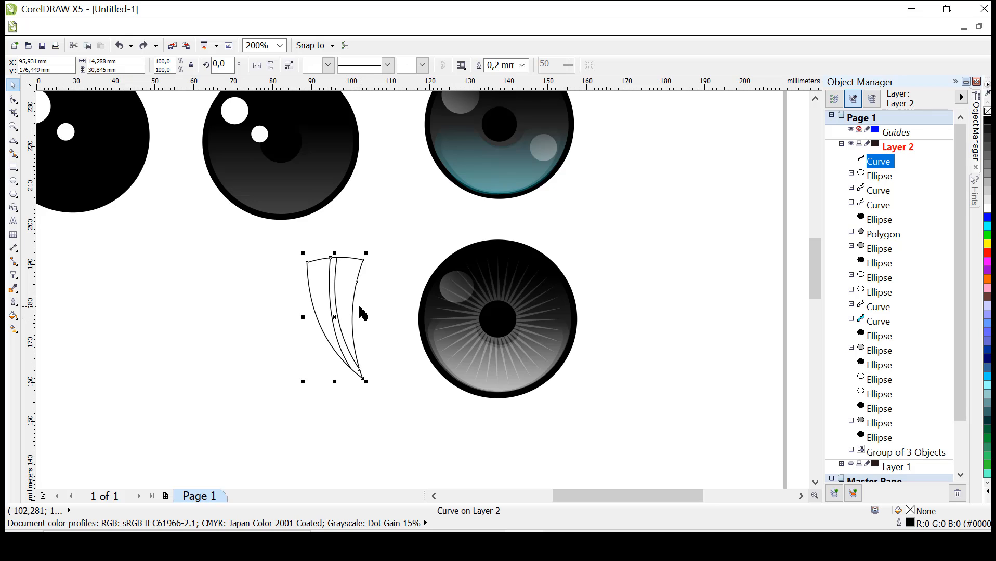
key(ctrl+z)
key(ctrl+z)
key(ctrl+z)
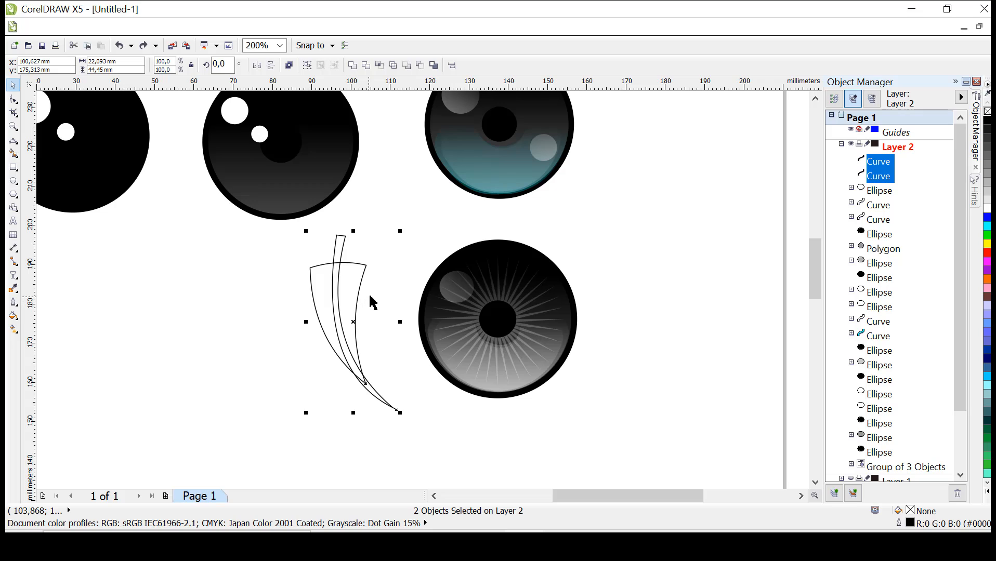
Step: Reshape the sliver's lower tip with the Shape tool, reducing its two end nodes to one sharp point
click(378, 296)
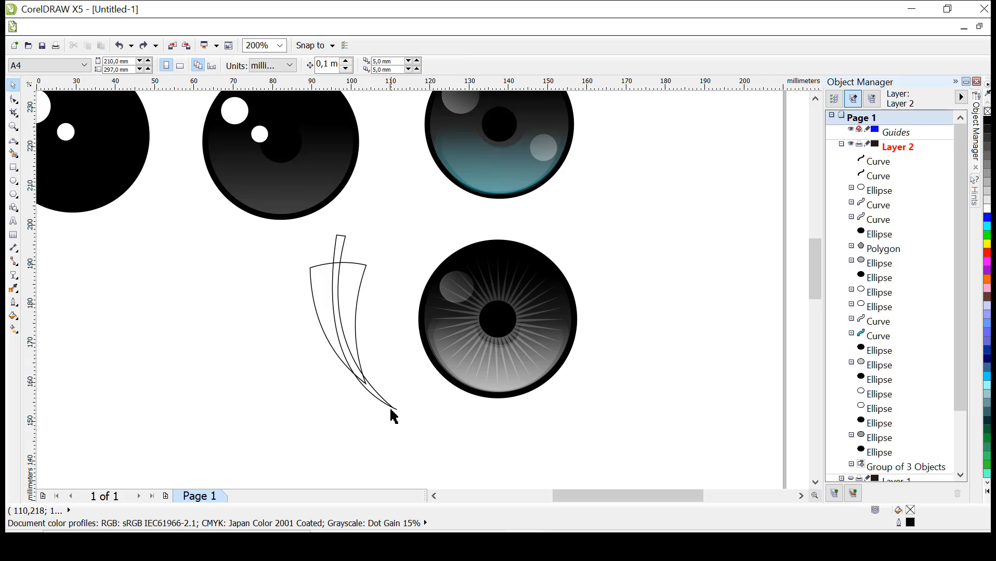
click(393, 409)
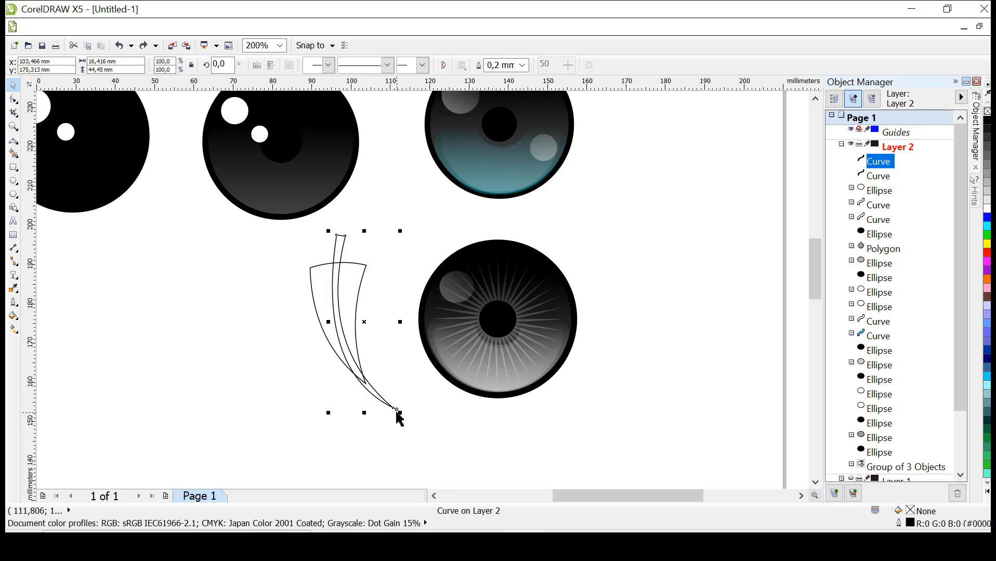
click(15, 101)
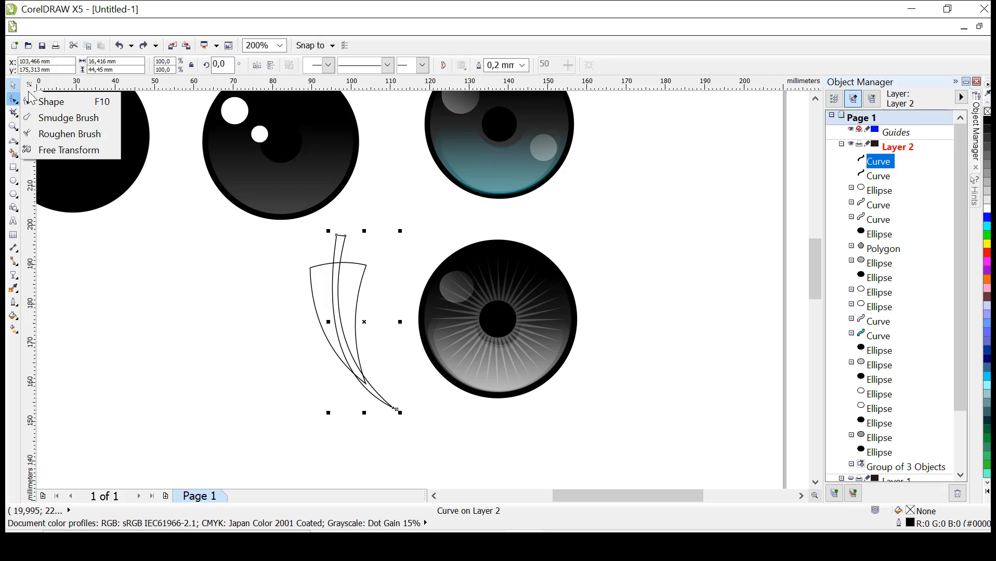
click(51, 102)
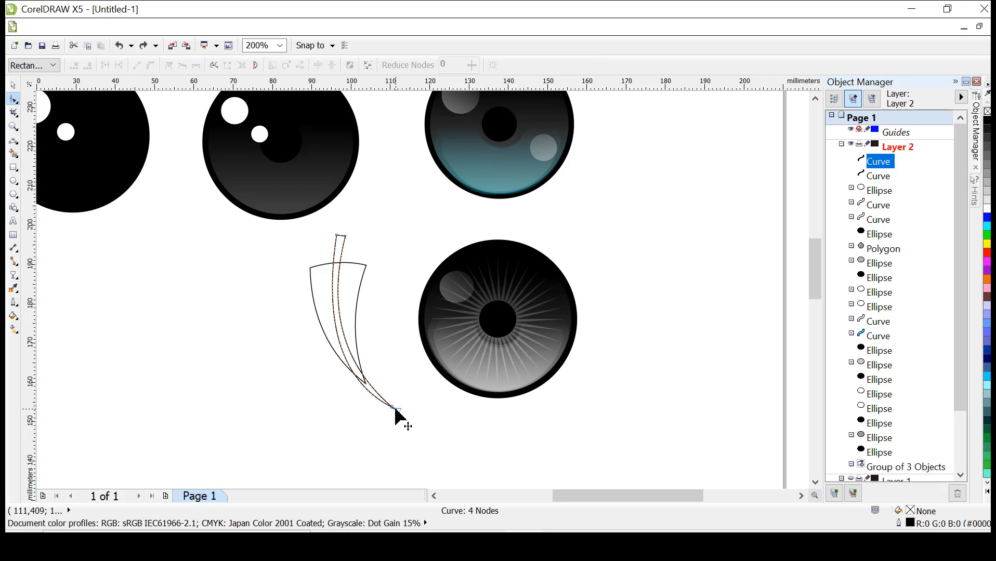
mouse_move(396, 409)
mouse_down()
mouse_move(385, 403)
mouse_move(396, 408)
mouse_move(392, 396)
mouse_up()
click(391, 356)
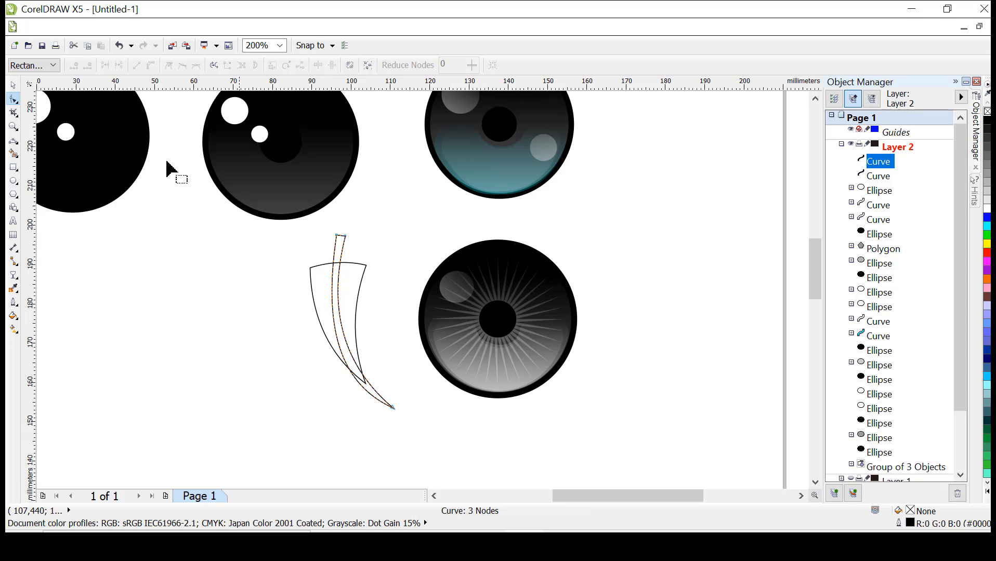
Step: Cut the pointed sliver out of the tapered shape with Back Minus Front, splitting it into two curved strips
click(14, 85)
shift+click(356, 294)
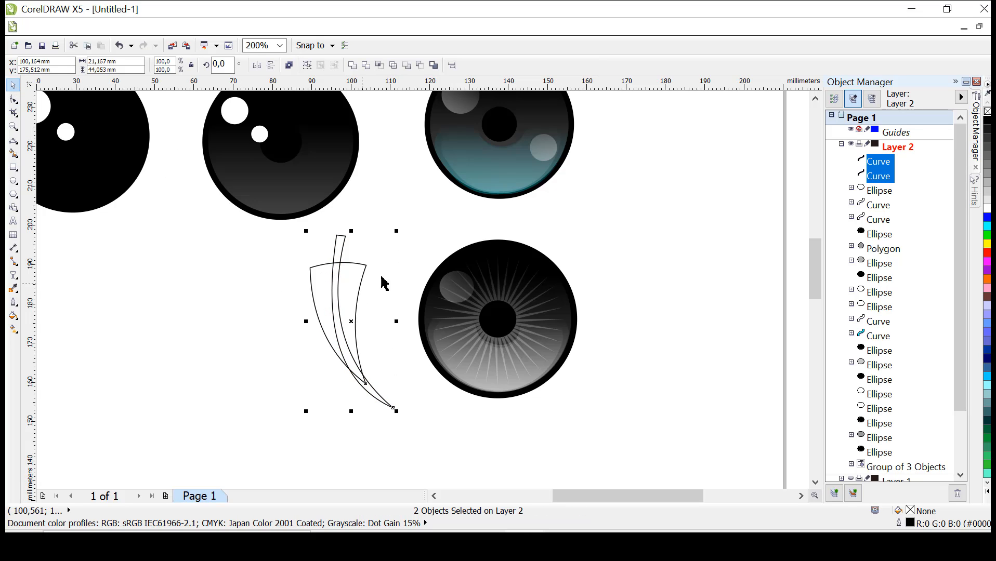
click(421, 66)
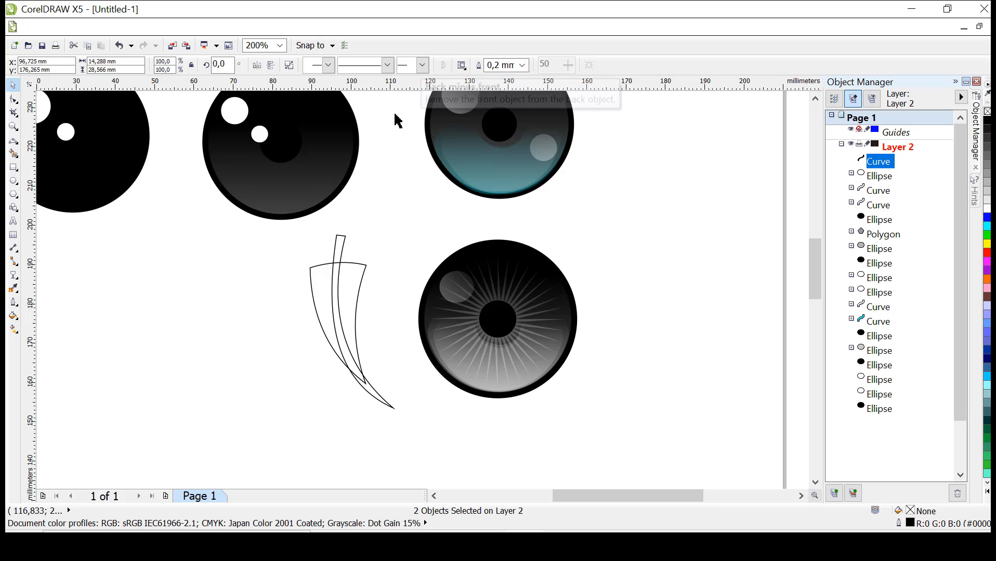
click(282, 347)
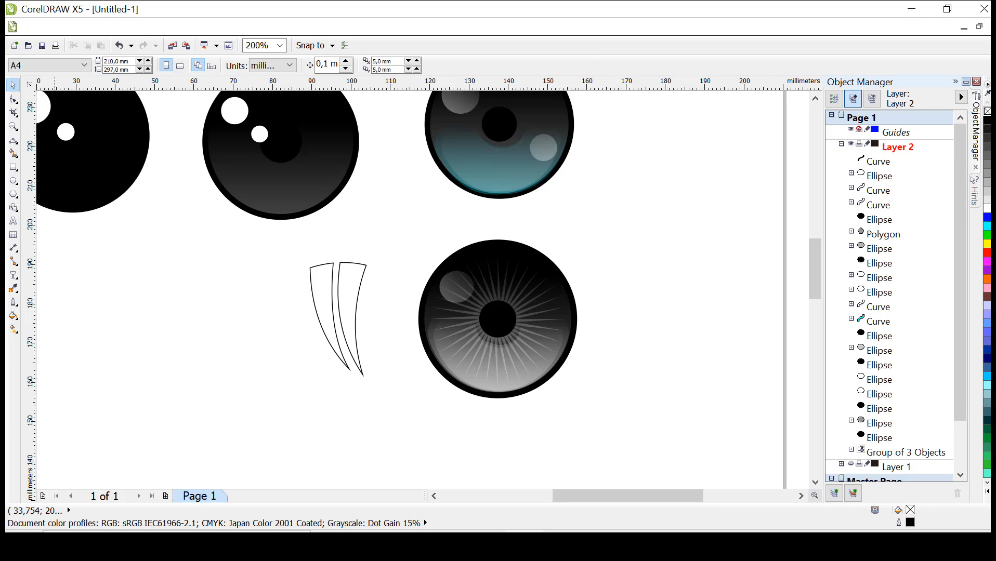
Step: Draw a closed, downward-bowed crossband about 36 mm wide across both curved strips with the 3-Point Curve tool
click(11, 142)
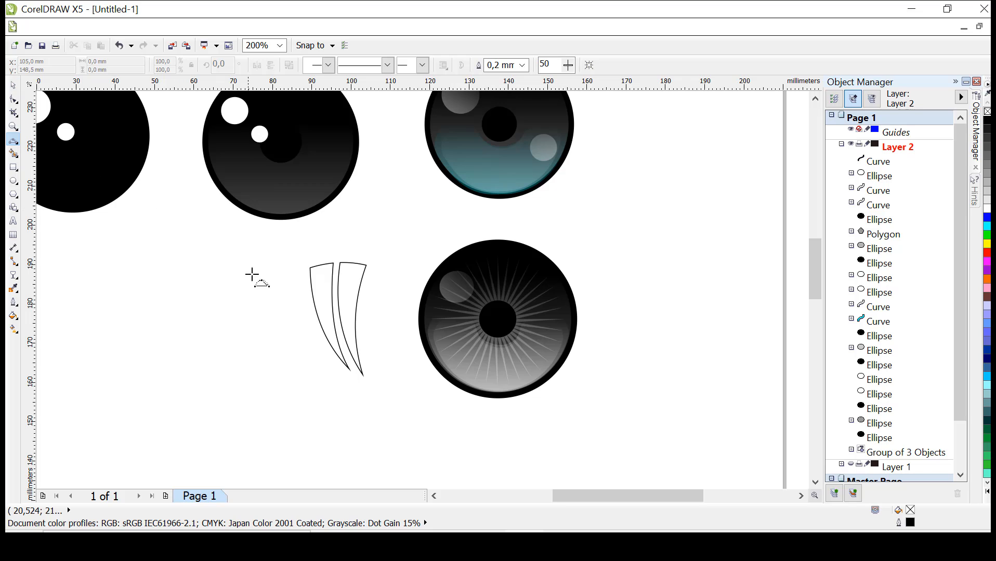
drag(265, 288, 405, 287)
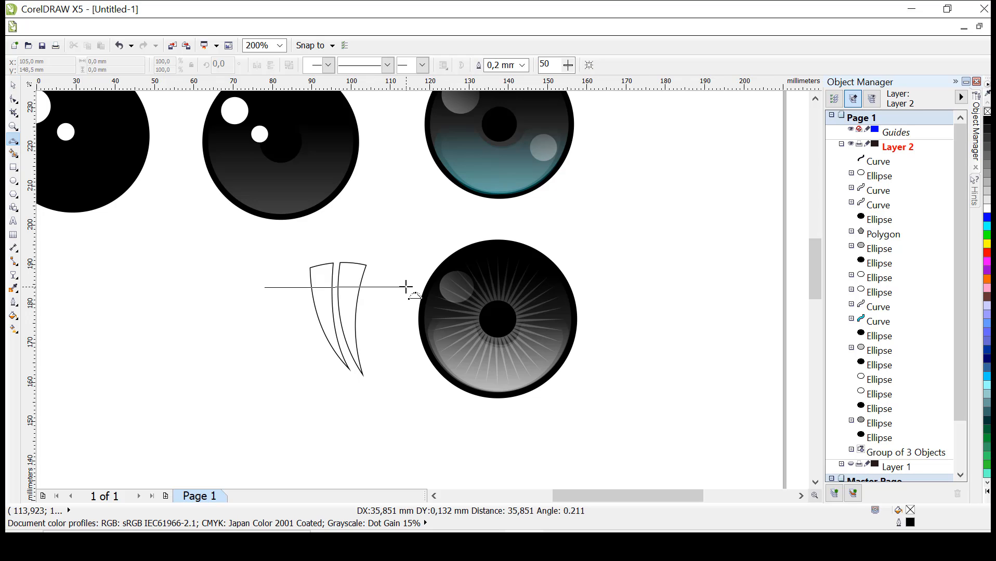
click(347, 318)
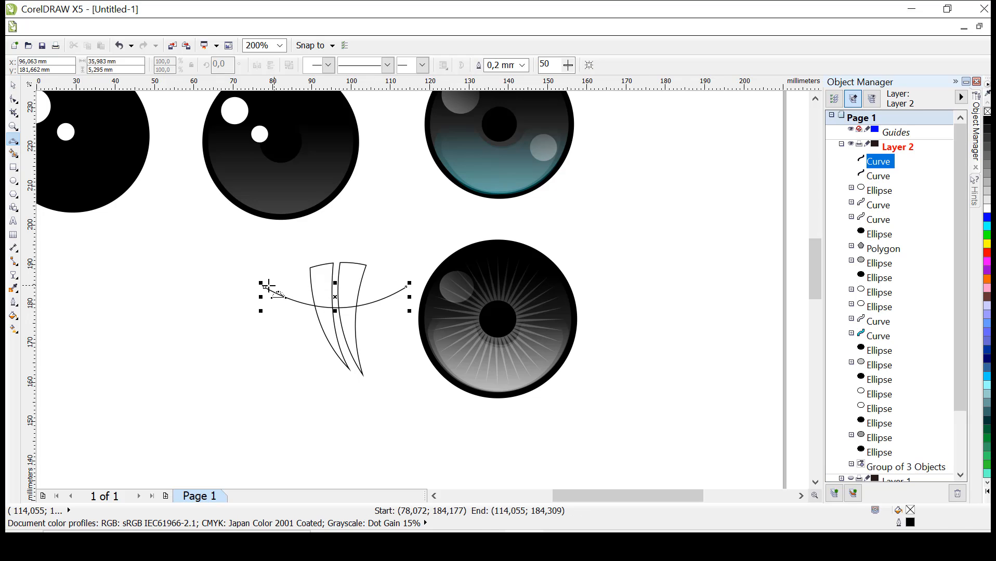
drag(265, 286, 274, 304)
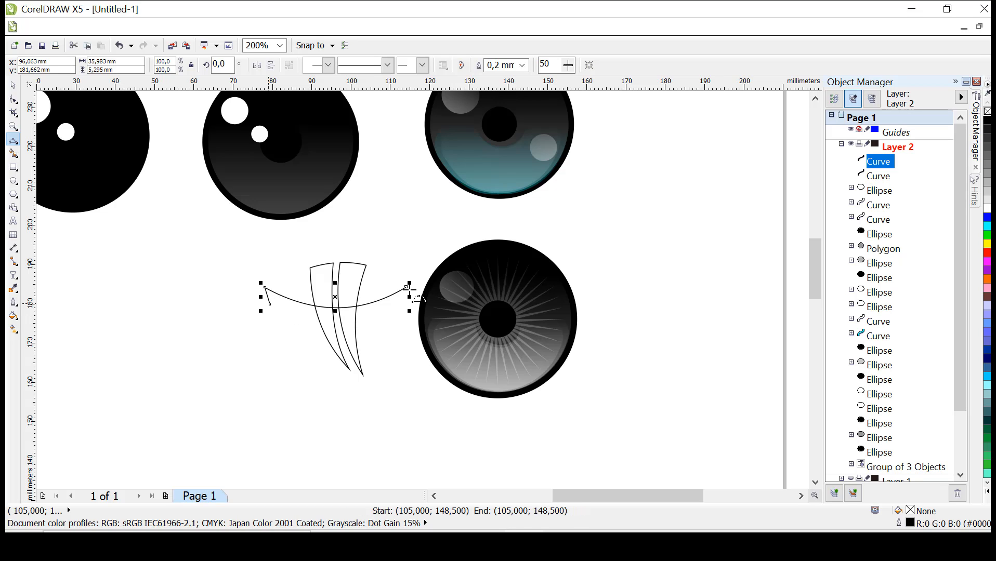
drag(410, 290, 406, 287)
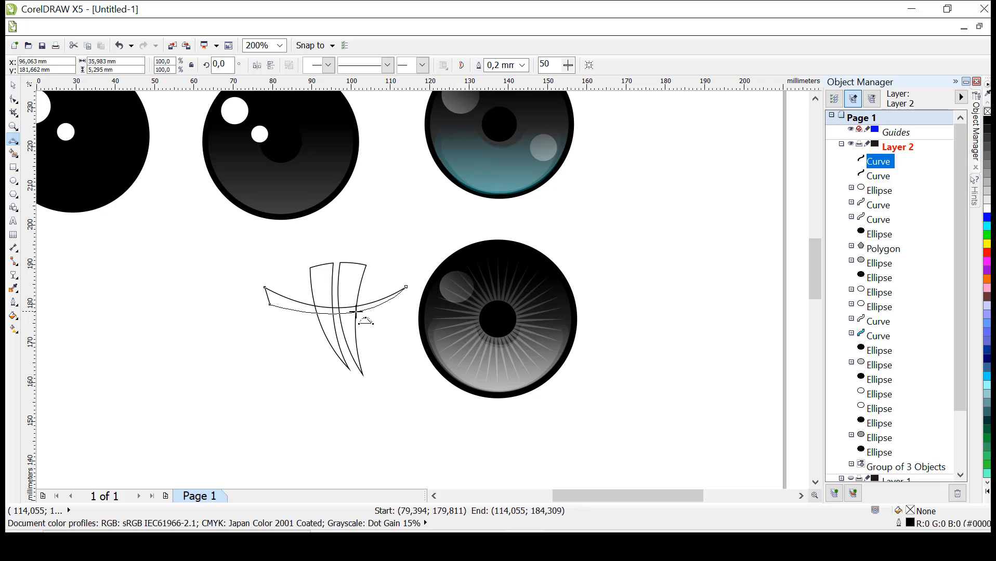
click(350, 314)
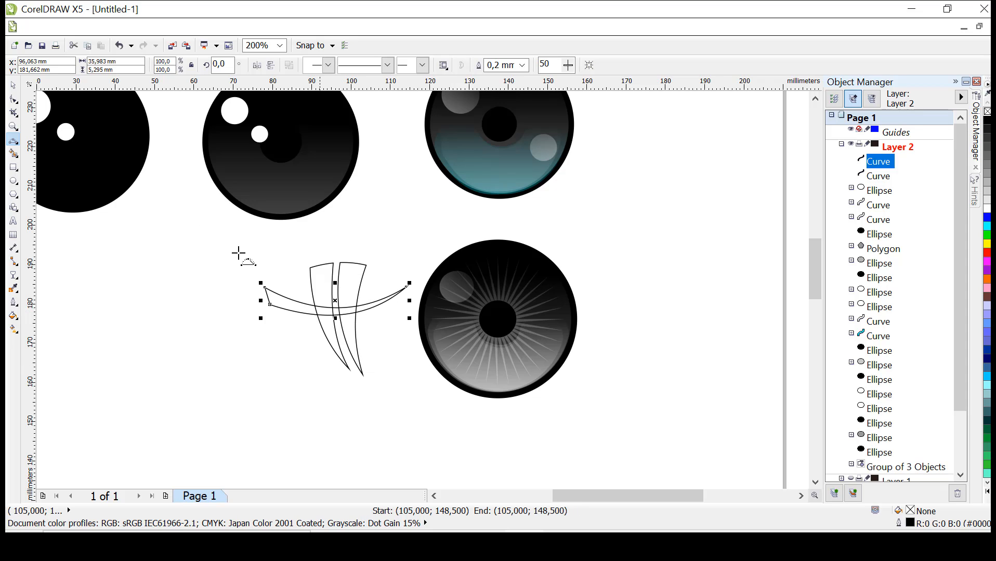
Step: Cut the crossband out of the curved strips with Back Minus Front and fill the resulting four-pane window shape white
click(11, 85)
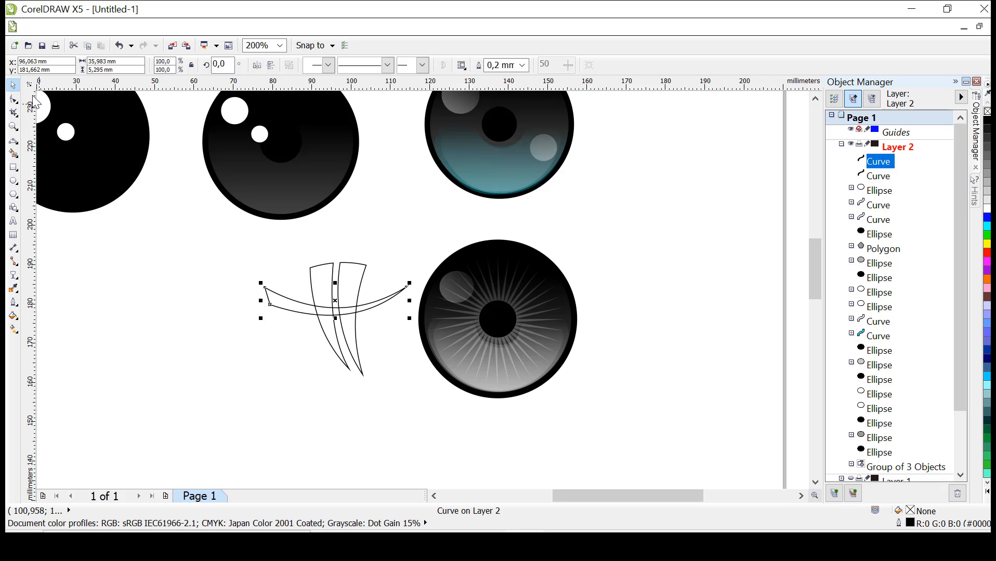
shift+click(360, 291)
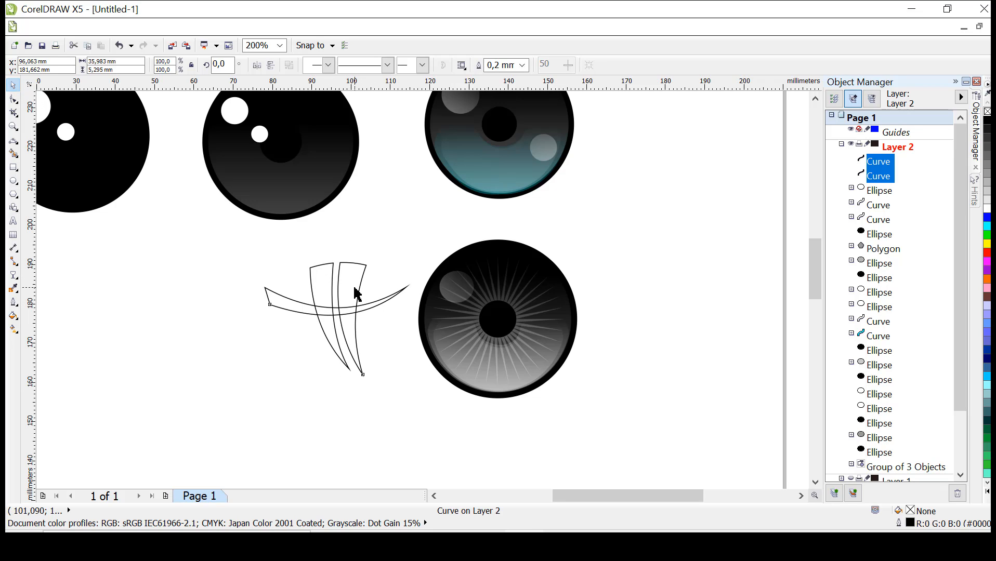
click(419, 64)
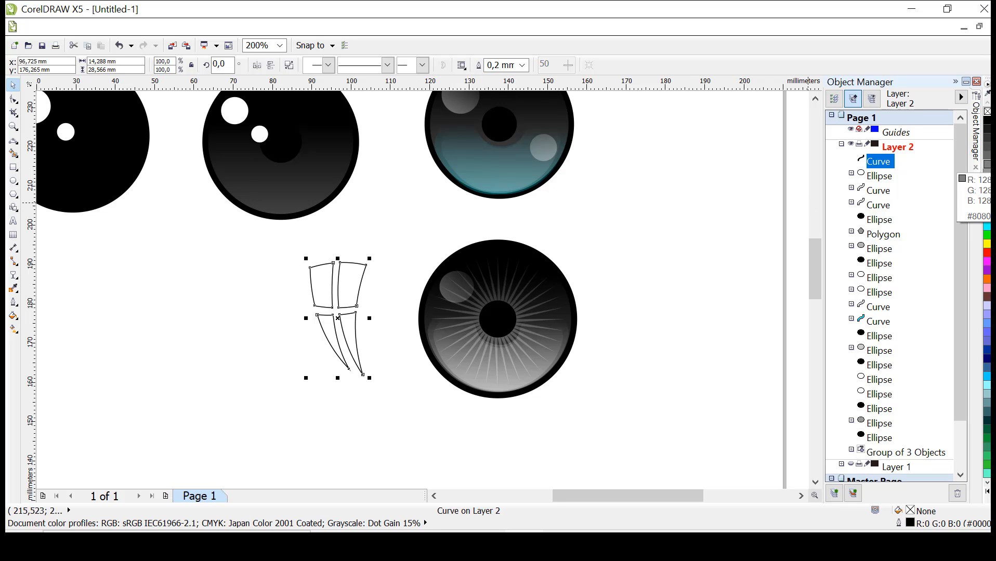
click(986, 210)
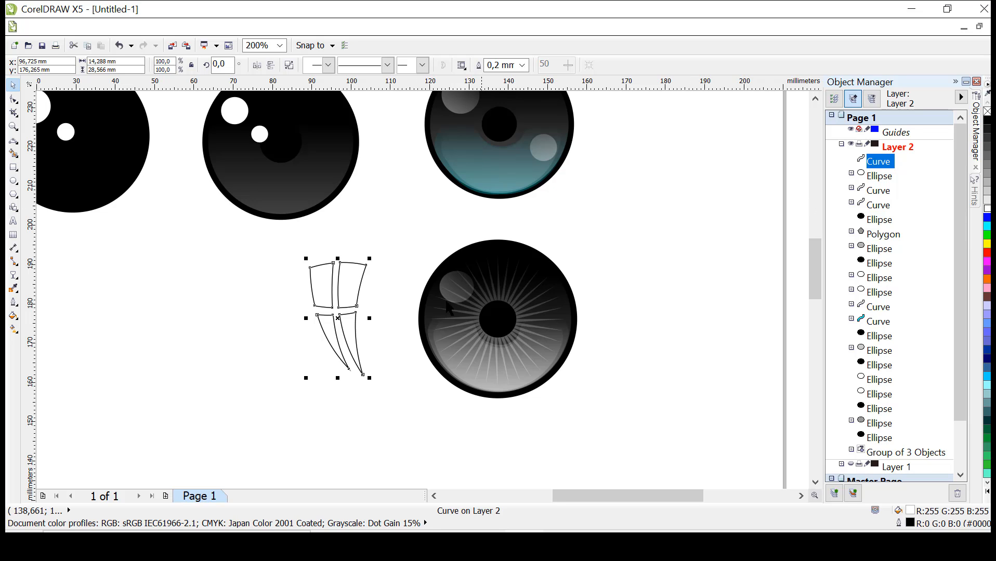
Step: Place the white window shape on the starburst eye beside the pupil, scaled to about 9.2 × 18.5 mm, and remove its outline
drag(339, 317, 458, 321)
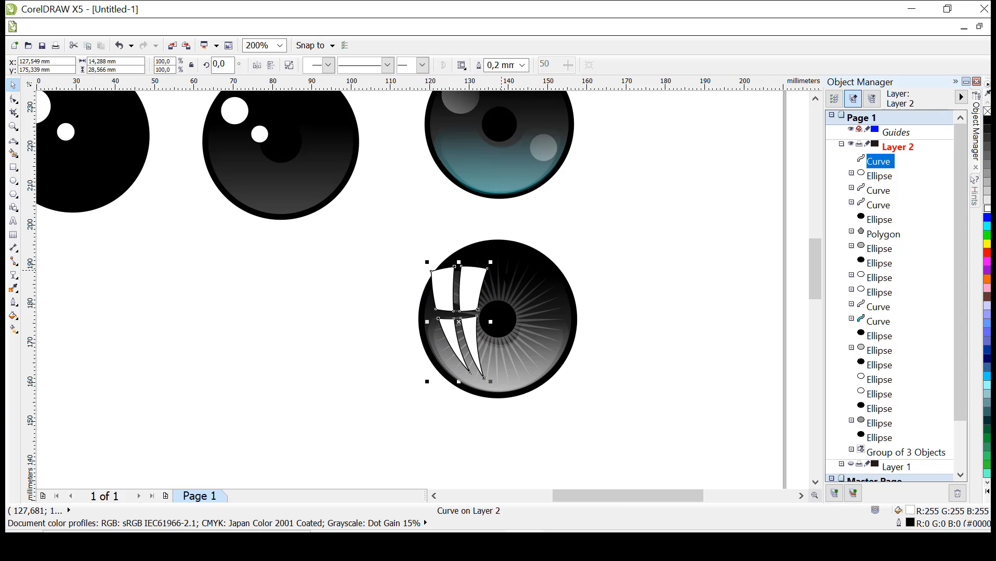
drag(494, 257, 471, 302)
drag(450, 335, 465, 319)
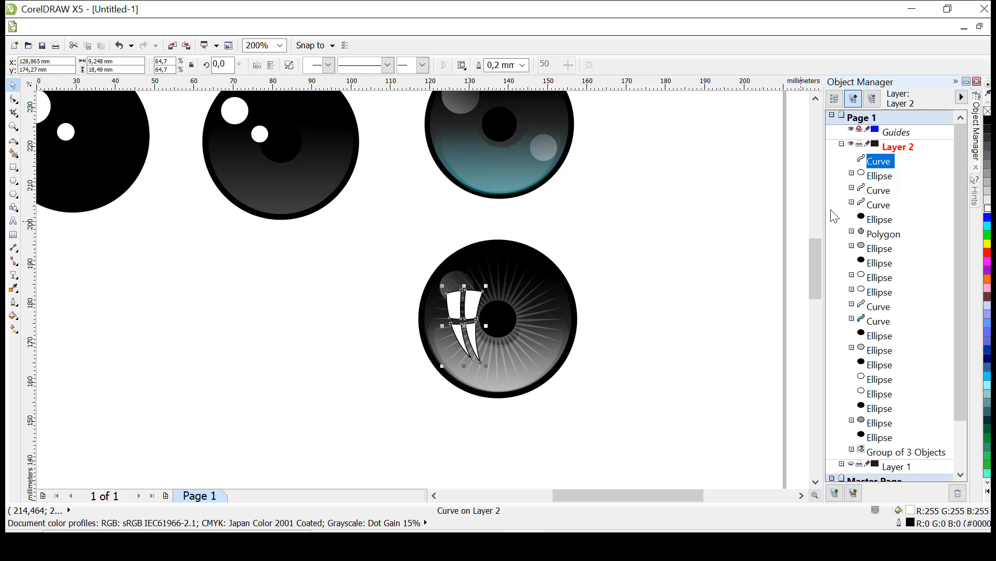
right_click(986, 112)
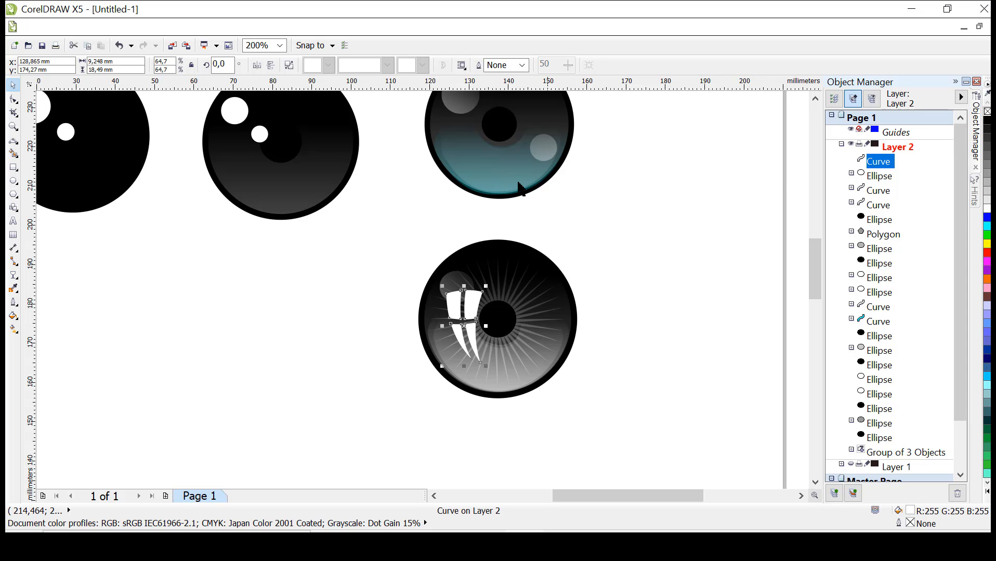
Step: Apply a linear transparency to the window reflection, fading toward the pupil, and shift it slightly toward the eye's outer rim
click(15, 276)
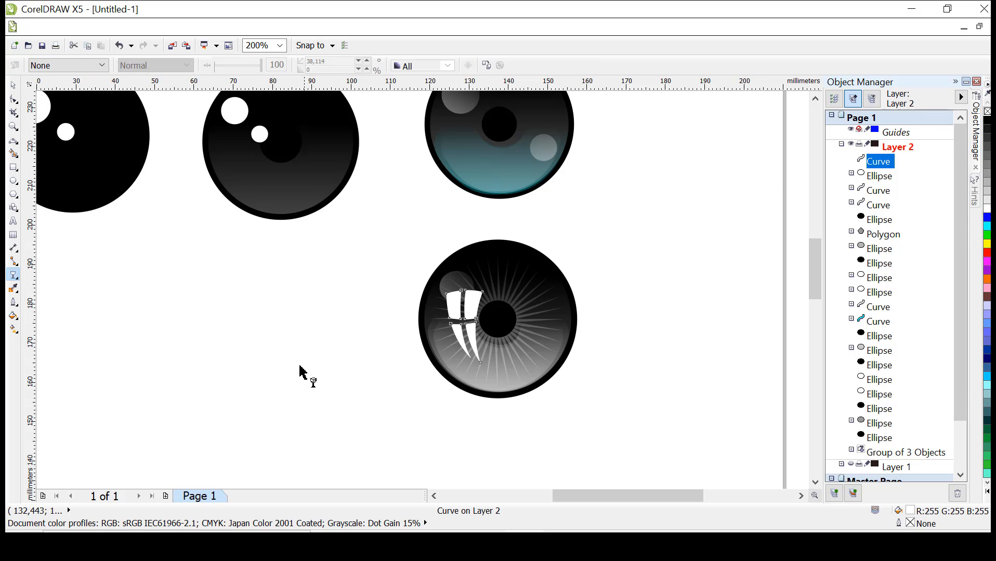
drag(287, 376, 495, 324)
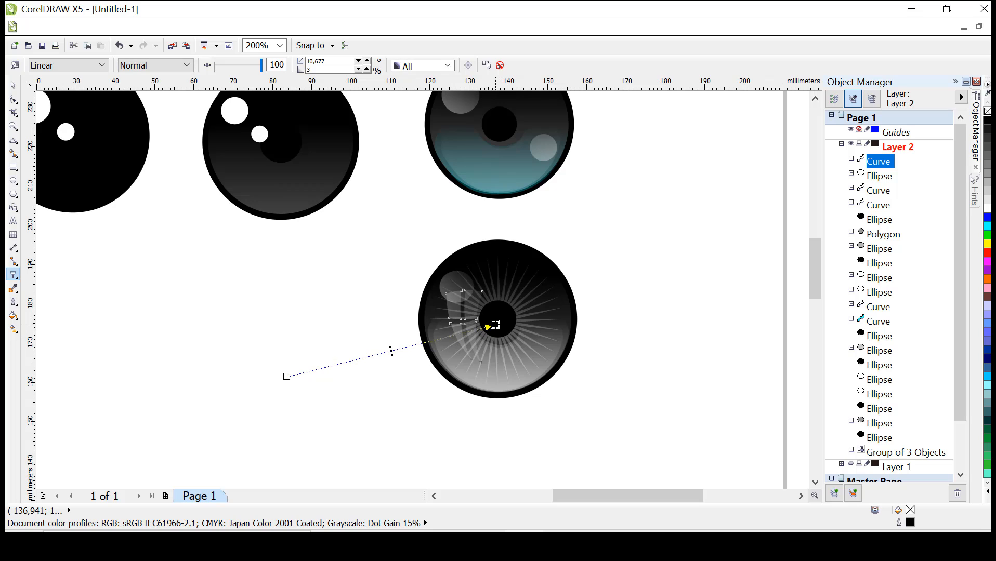
click(13, 85)
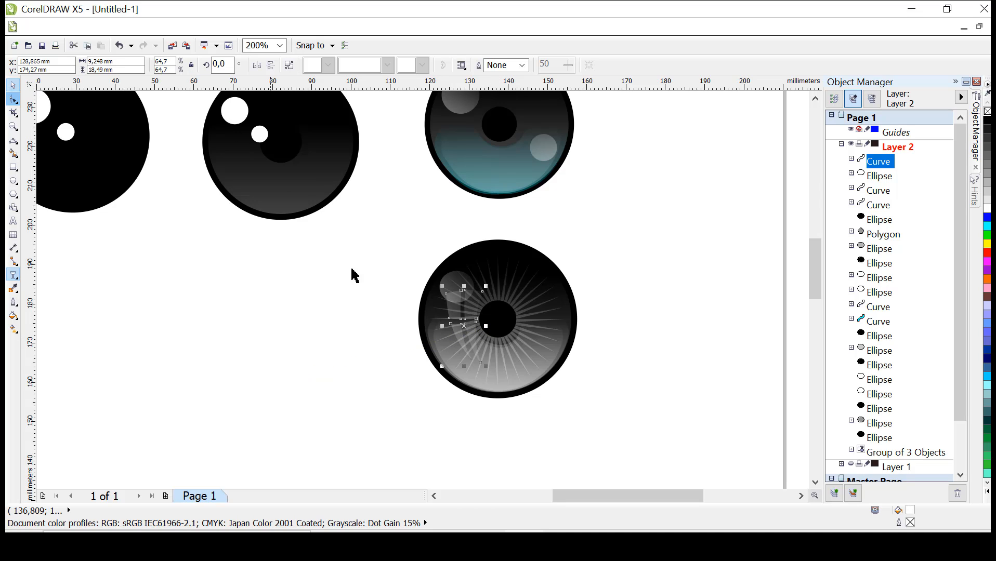
drag(476, 306, 467, 312)
Step: Delete the starburst eye's round highlight and enlarge the window reflection to about 11.4 × 22.7 mm, seated near the iris's outer edge
click(454, 281)
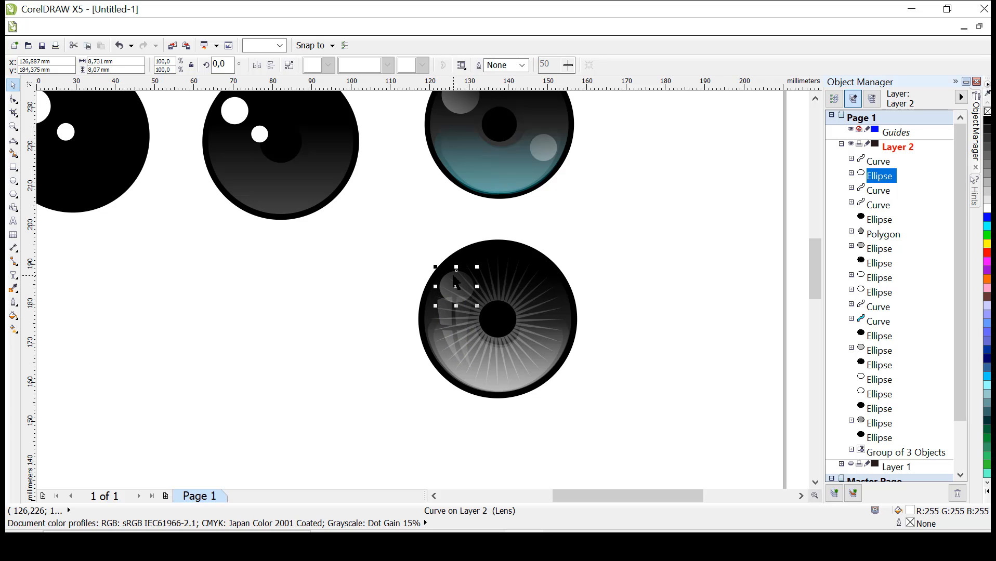
key(Delete)
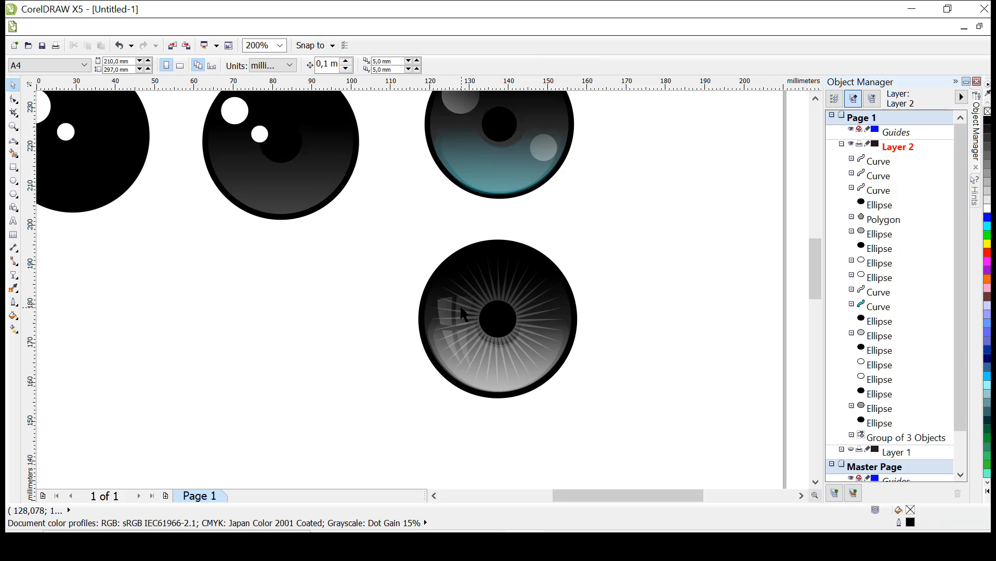
click(464, 312)
drag(477, 292, 485, 276)
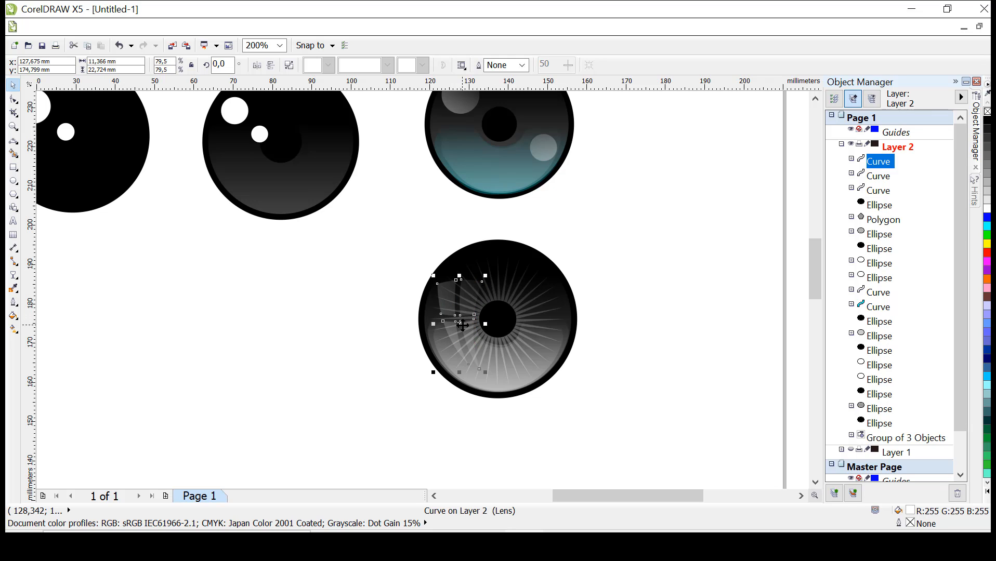
drag(462, 325, 459, 331)
click(654, 259)
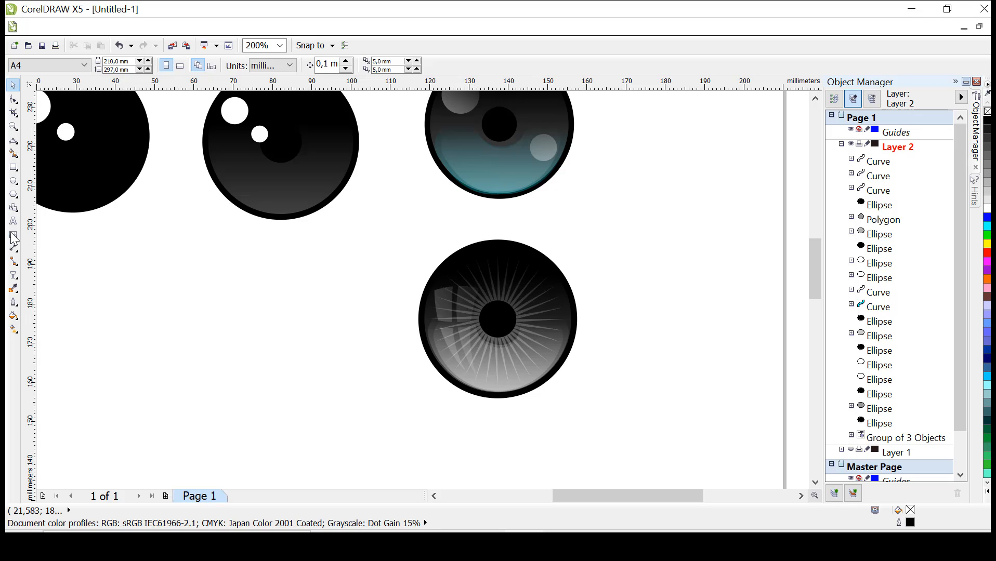
Step: Group the parts of the dark gradient eye, the teal eye and the starburst eye into one separate group per eye
click(13, 140)
scroll(628, 272, down, 1)
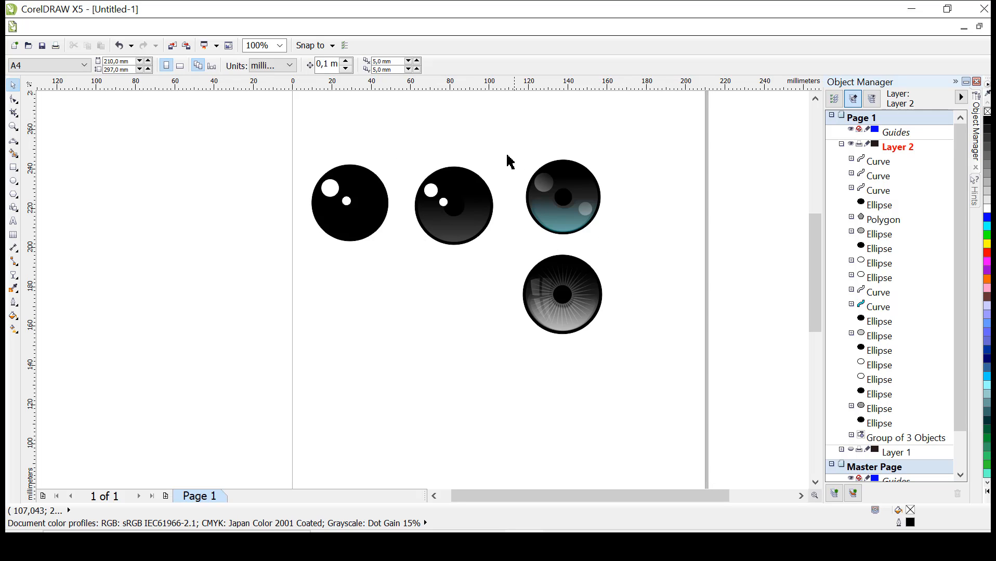
drag(417, 172, 504, 273)
key(ctrl+g)
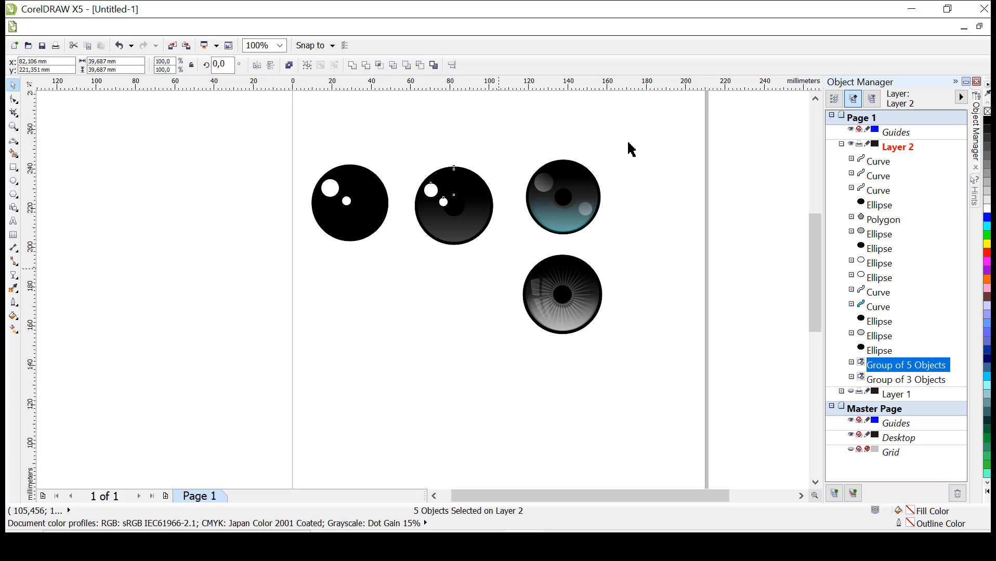
drag(646, 121, 504, 248)
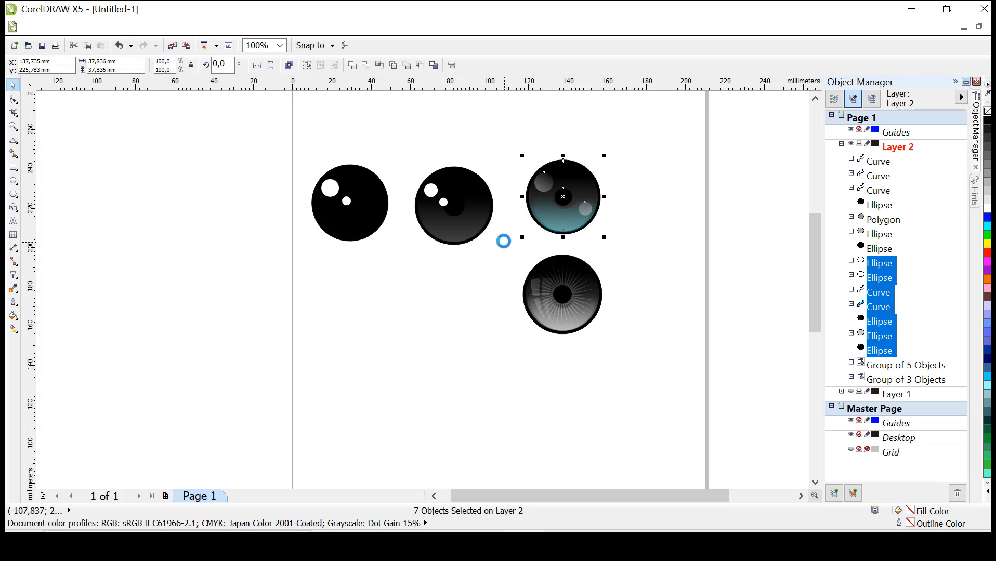
key(ctrl+g)
drag(648, 239, 464, 356)
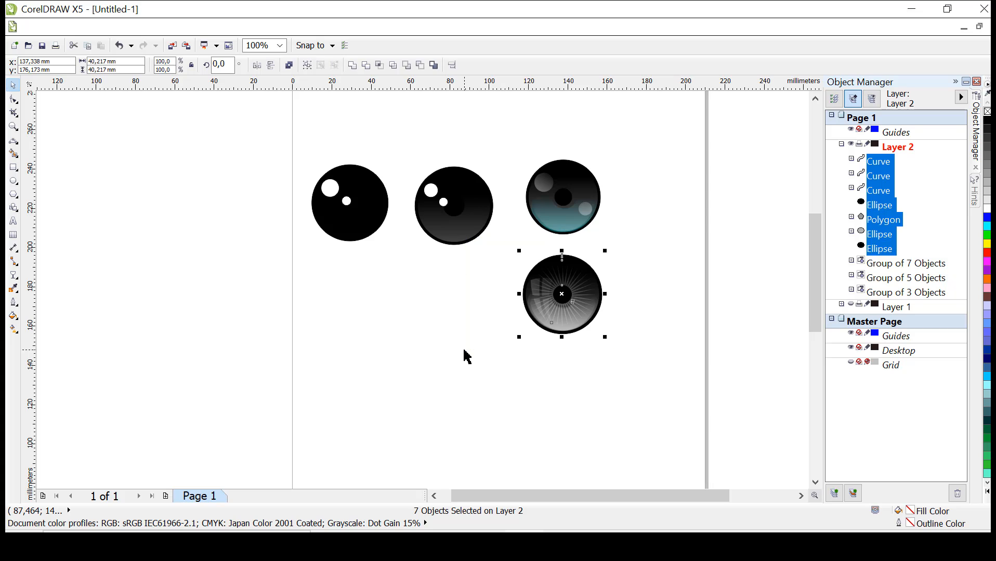
key(ctrl+g)
click(655, 235)
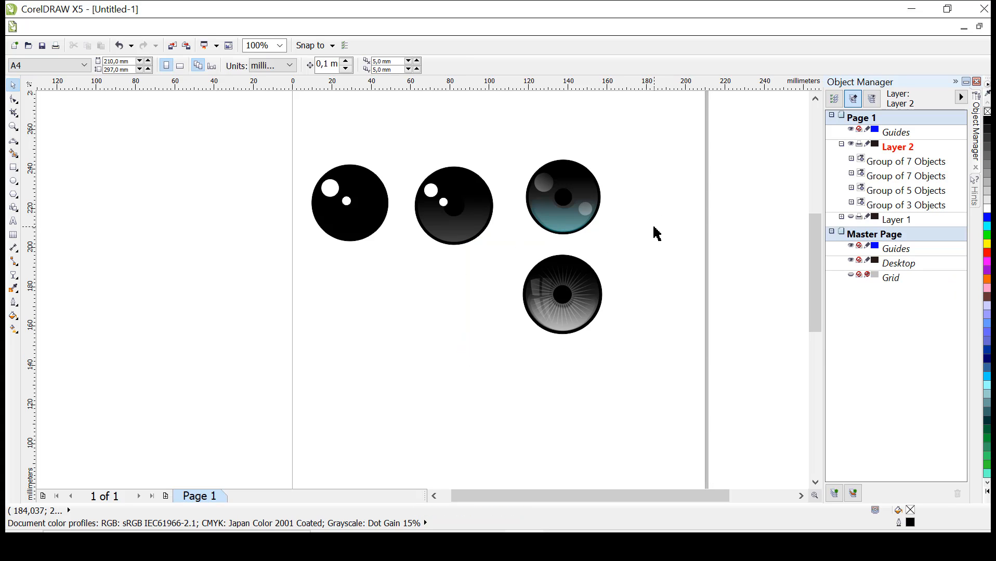
Step: Move the four eye groups off the page into a vertical column beside it, from the plain black eye down to the starburst eye
click(905, 205)
drag(309, 204, 165, 172)
drag(471, 224, 216, 272)
click(573, 224)
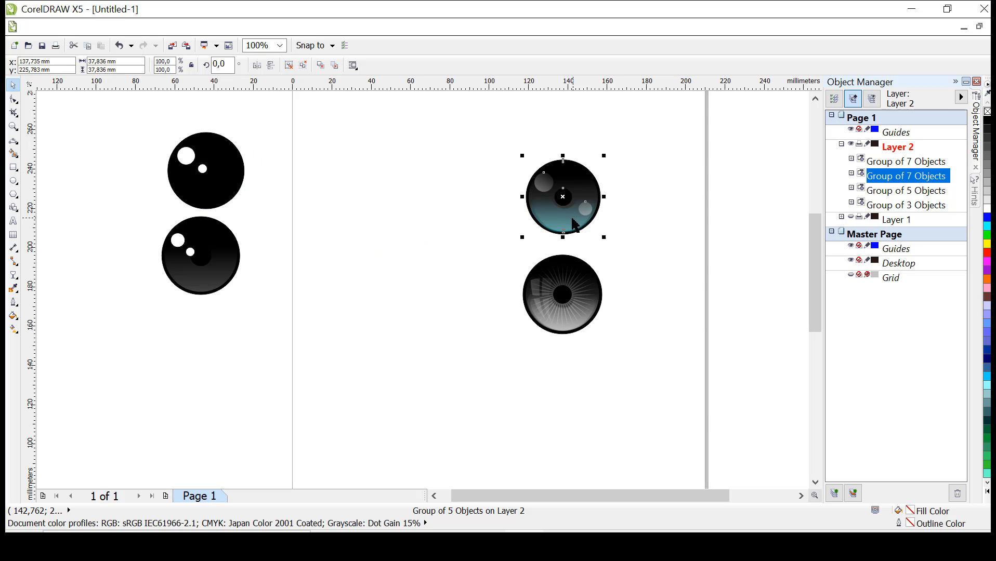
drag(566, 218, 199, 356)
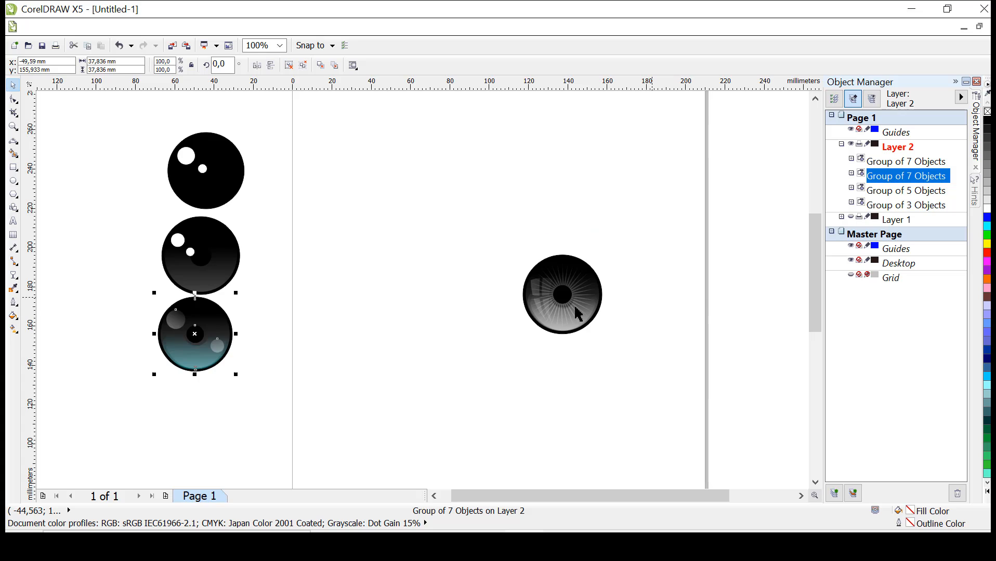
click(574, 304)
drag(584, 301, 227, 425)
click(362, 260)
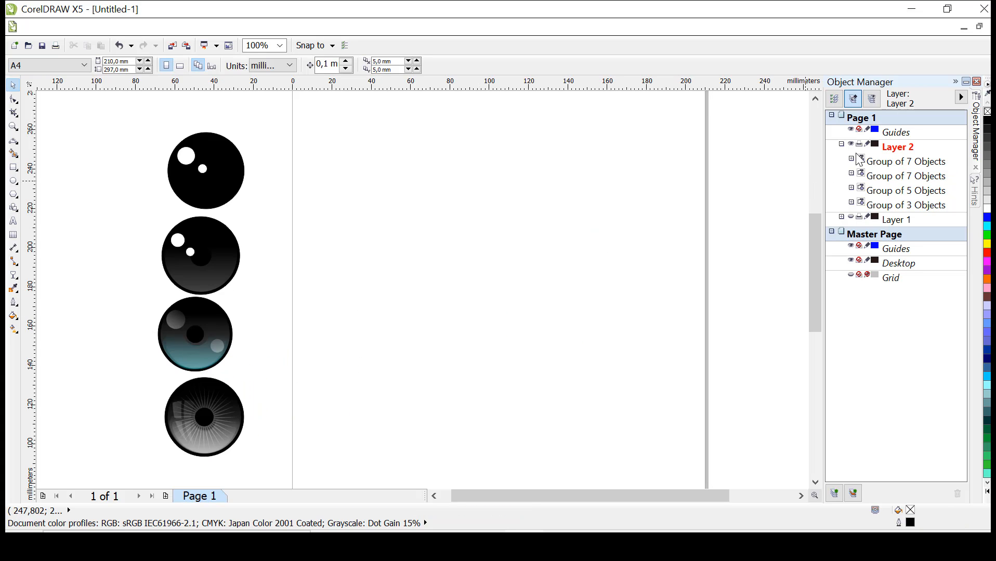
Step: Collapse Layer 2's object list and make Layer 1 with the portrait photo visible
click(841, 144)
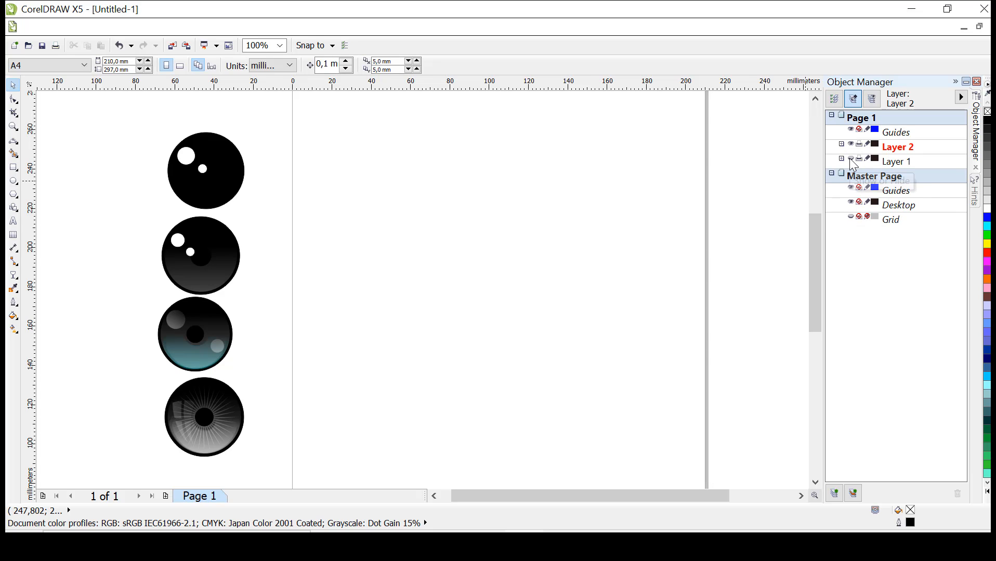
click(850, 158)
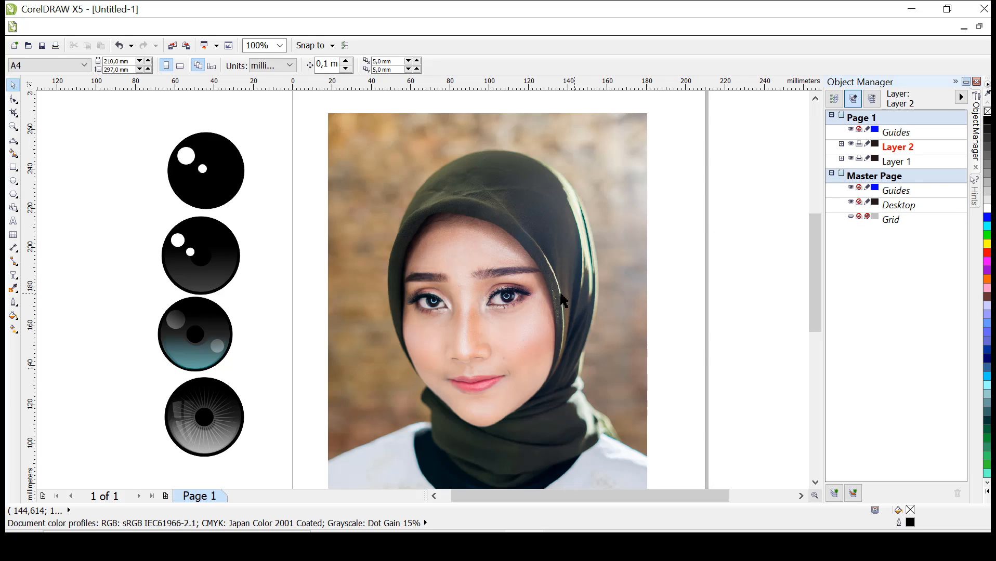
scroll(538, 330, up, 1)
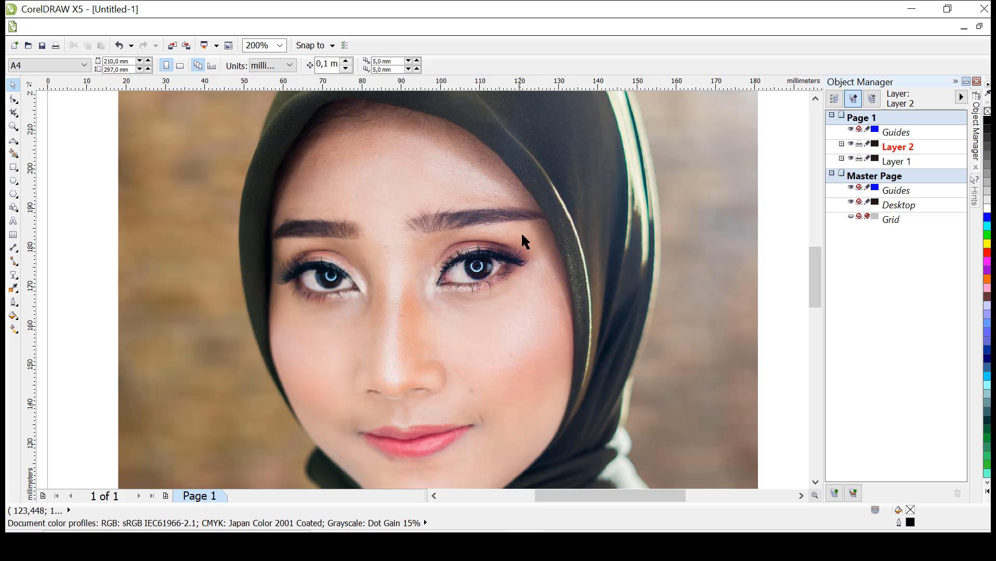
scroll(487, 249, up, 1)
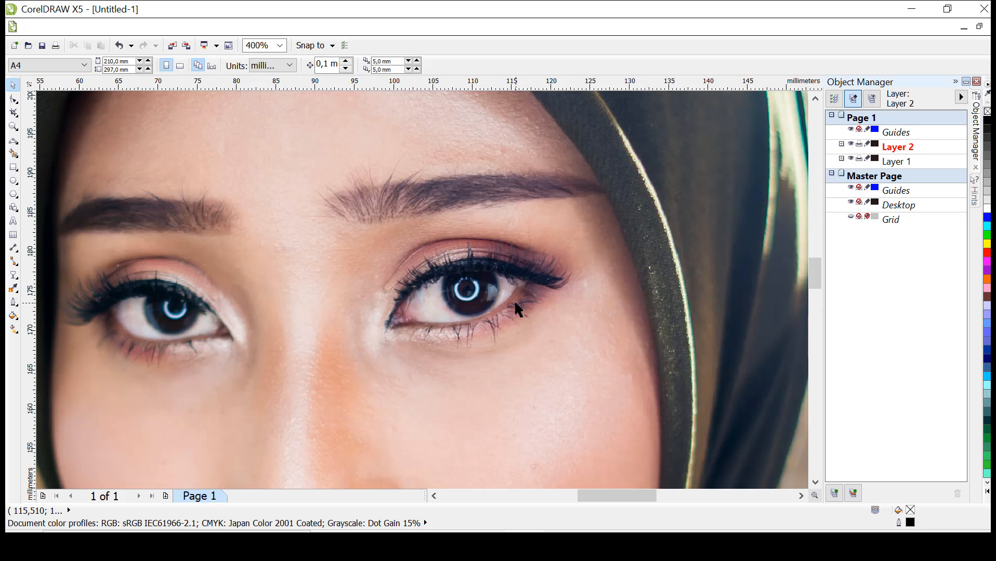
scroll(518, 309, up, 1)
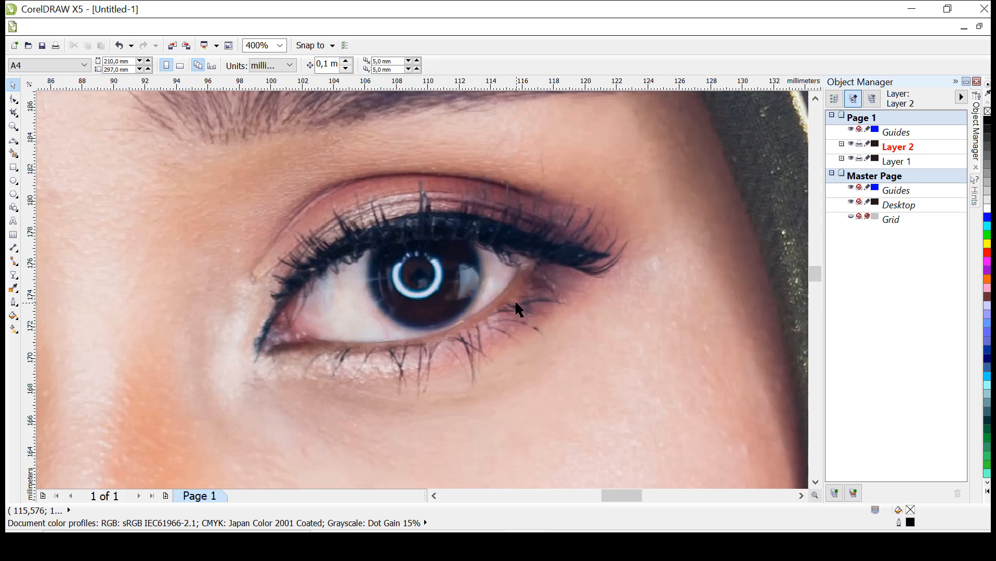
Step: Make Layer 1 the active layer and expand its object list to show the photo
click(889, 162)
click(841, 158)
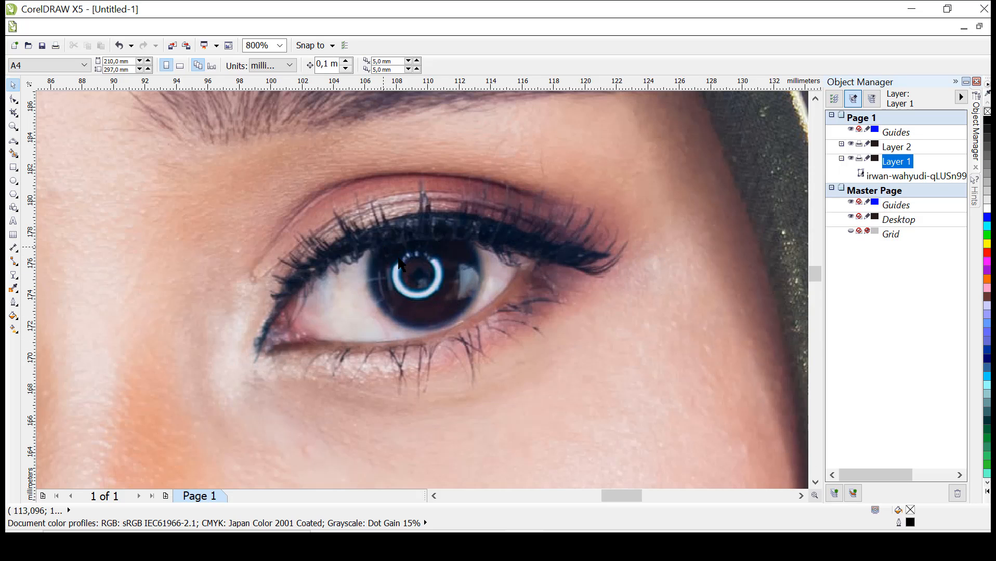
scroll(442, 266, up, 1)
scroll(443, 269, down, 2)
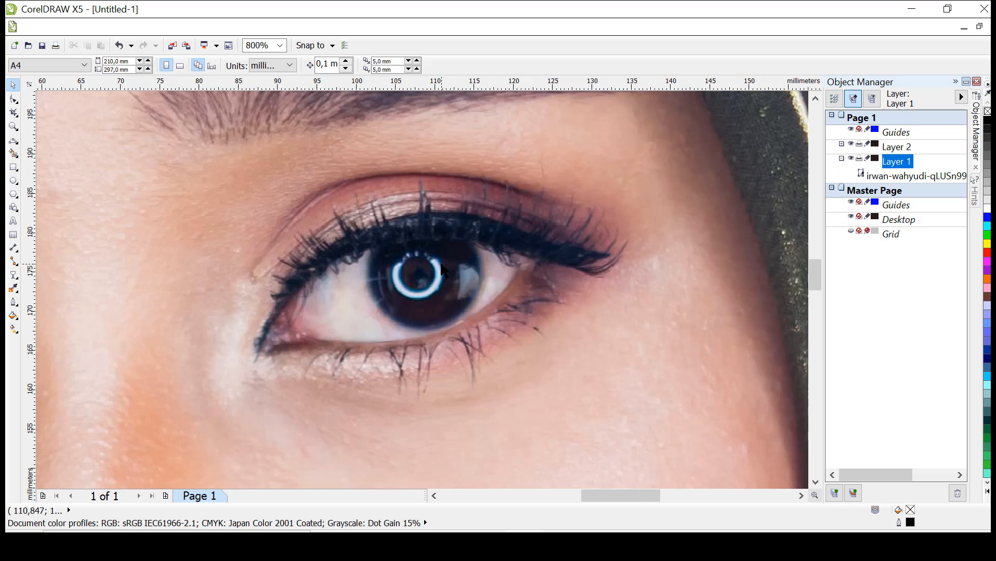
Step: Lock the portrait photo on Layer 1 in place, with the woman's heavily lashed eye framed for tracing
scroll(443, 269, up, 1)
scroll(443, 269, down, 1)
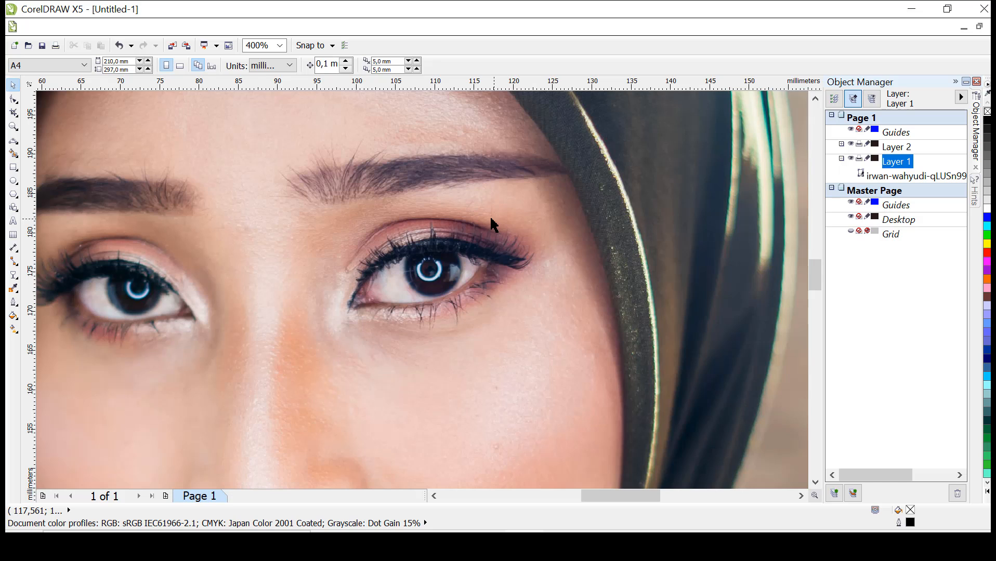
scroll(481, 260, up, 1)
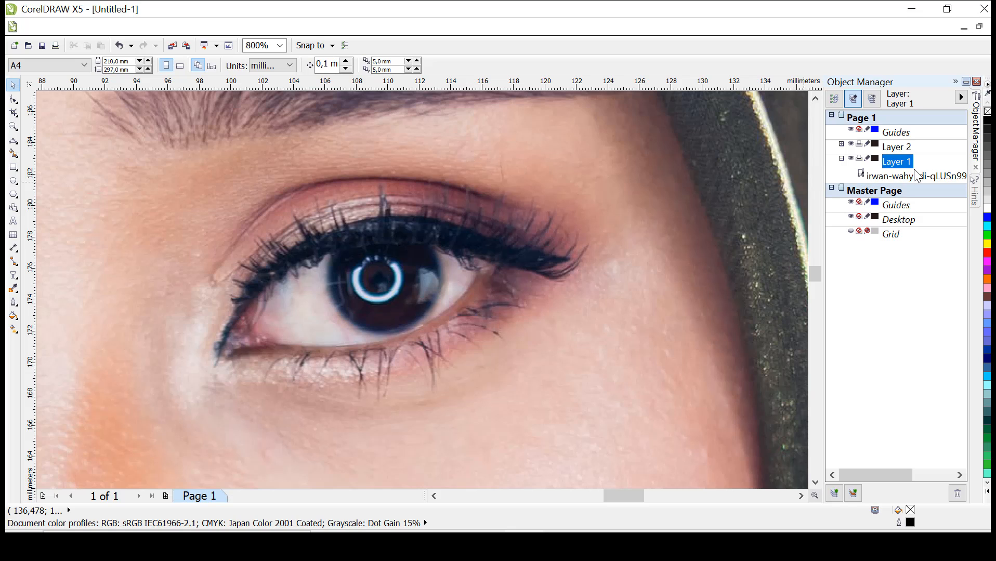
scroll(481, 289, up, 1)
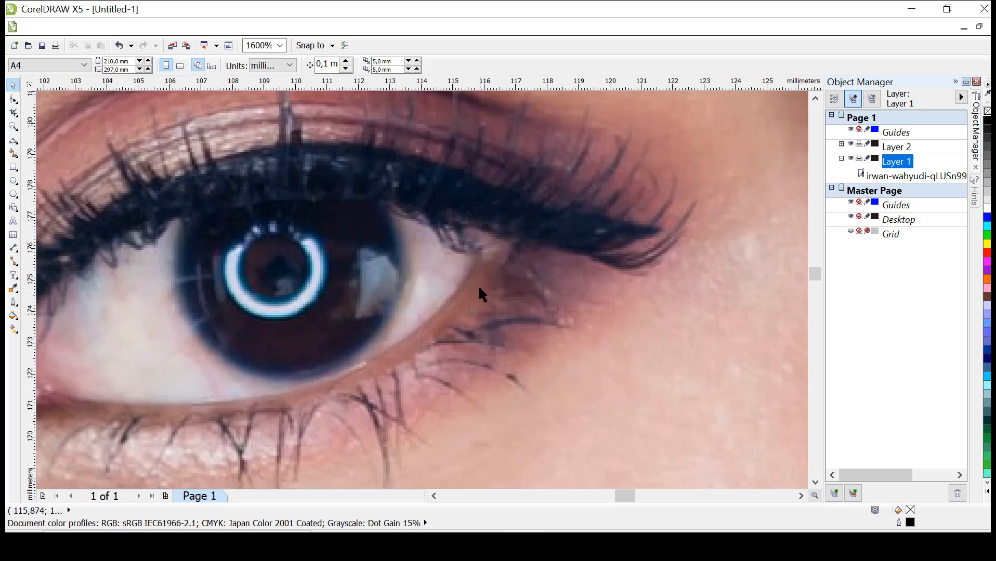
scroll(480, 288, down, 1)
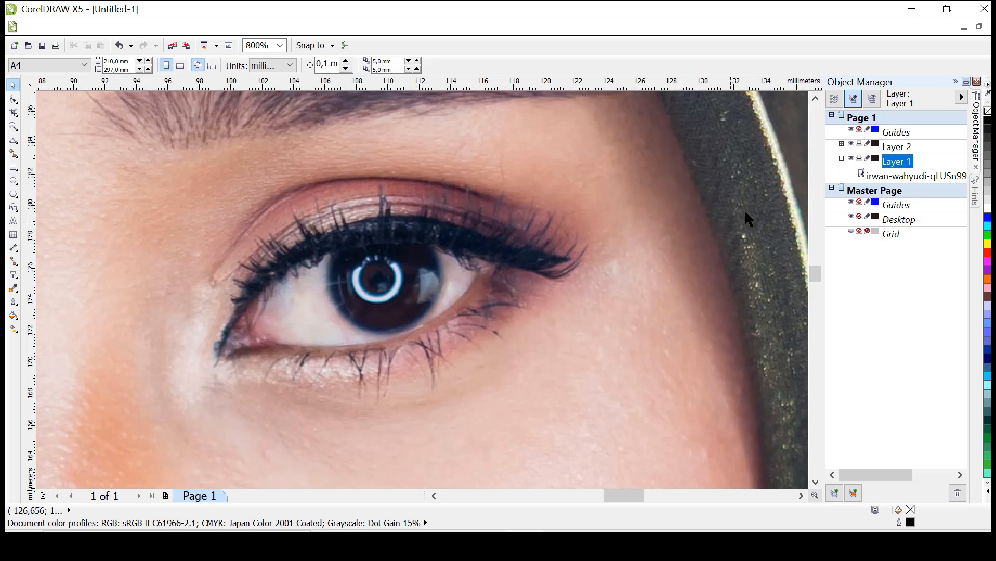
click(642, 298)
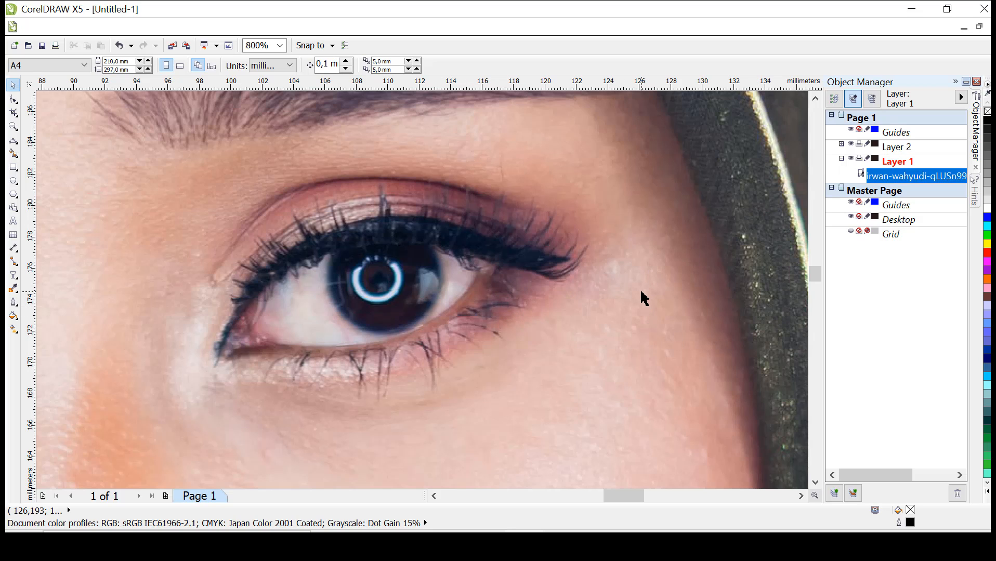
right_click(641, 292)
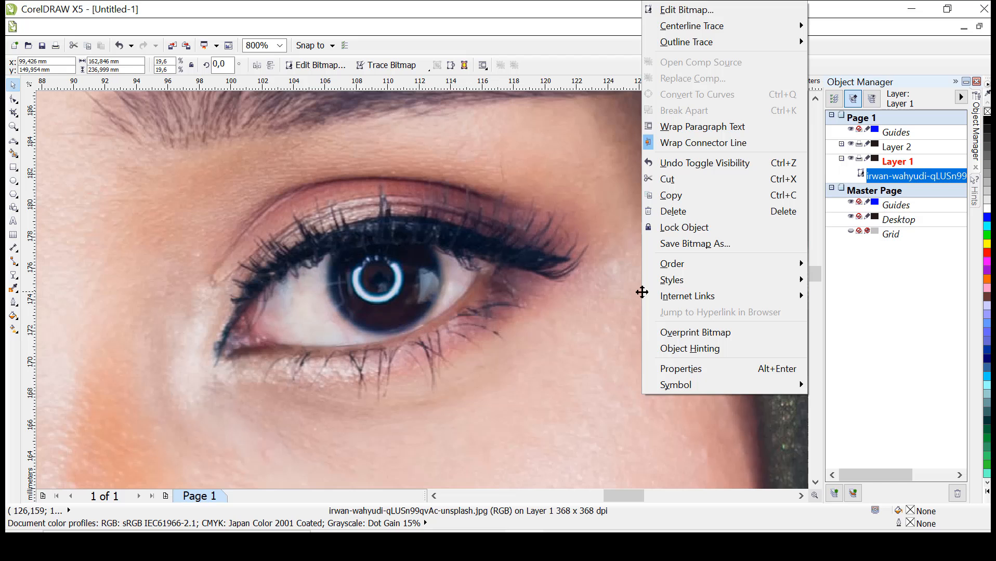
click(673, 228)
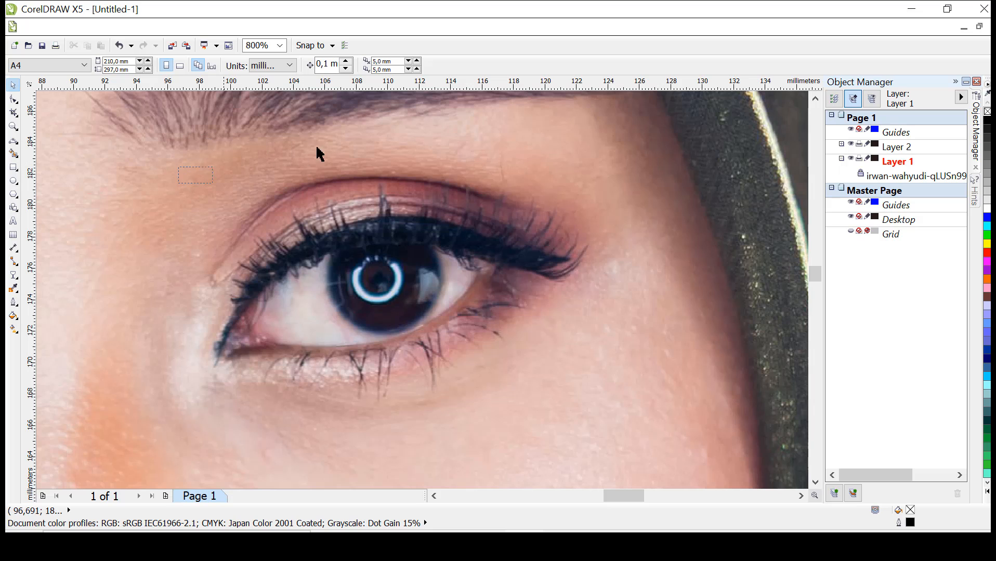
drag(379, 188, 447, 318)
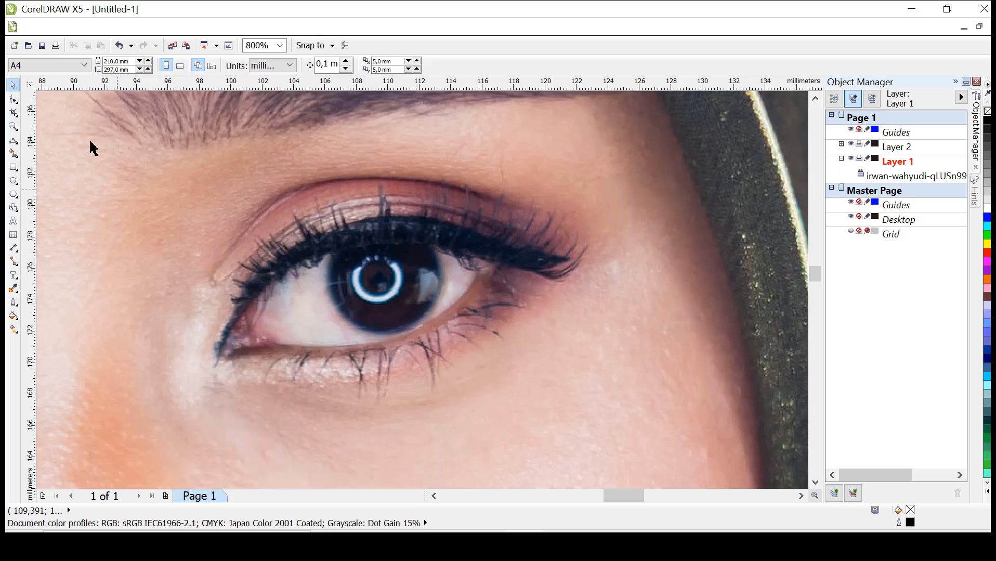
Step: Choose the 3-Point Curve tool and set Hairline as the default outline width for new graphic objects
click(17, 143)
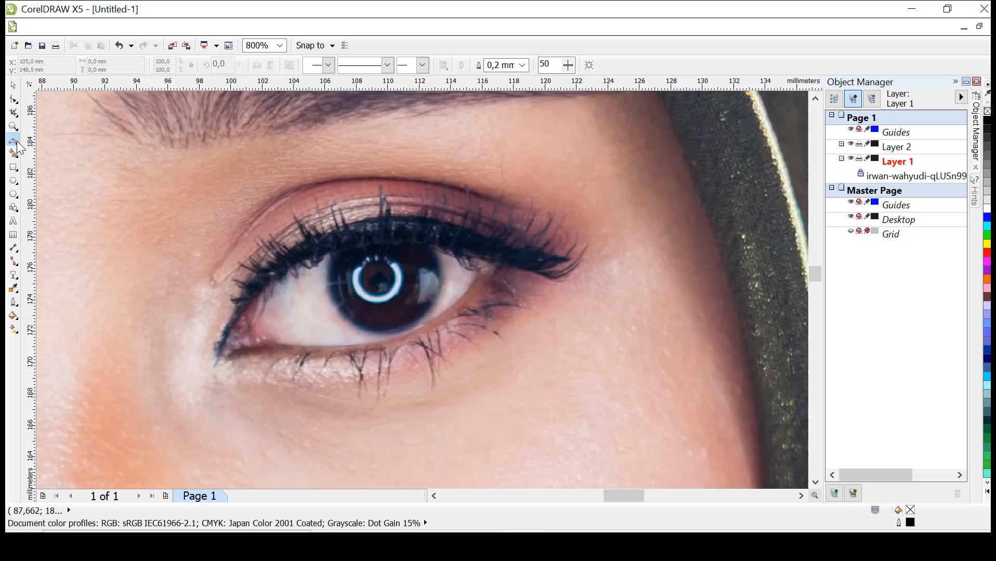
click(523, 65)
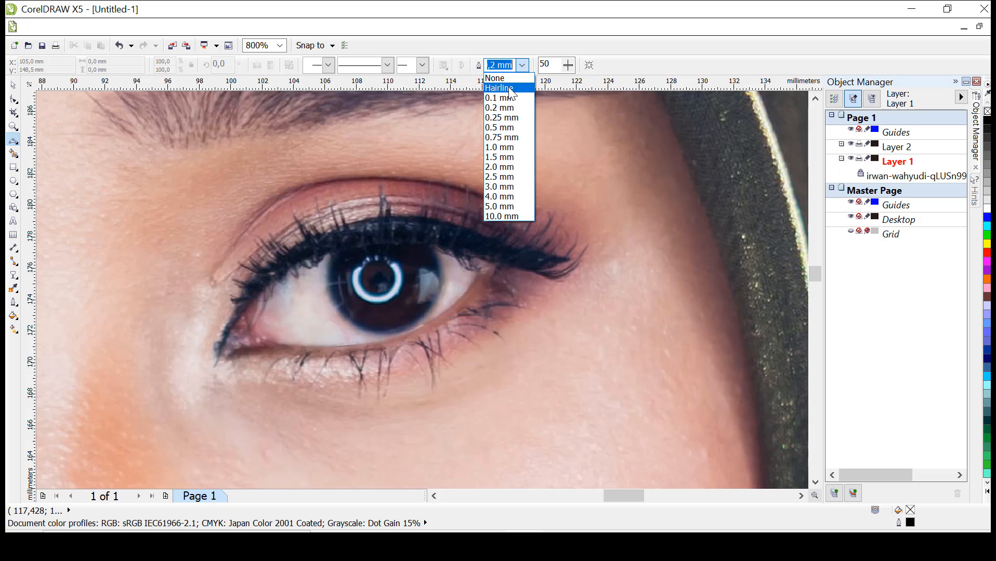
click(508, 87)
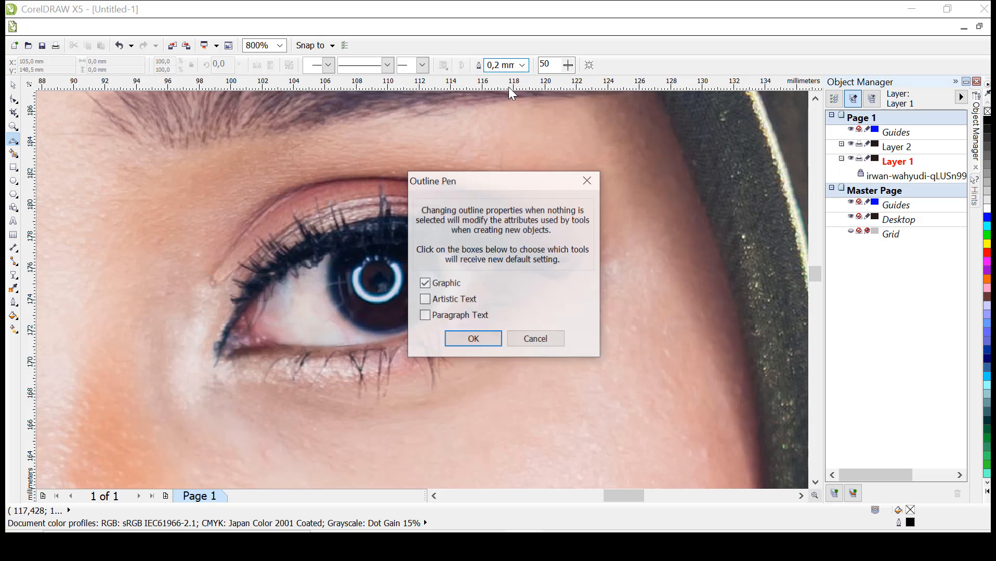
click(471, 339)
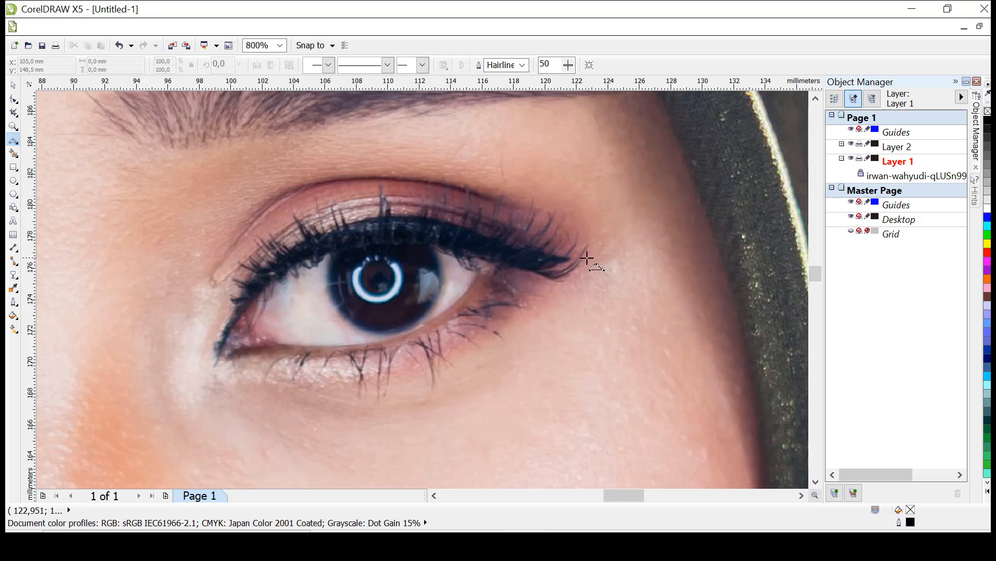
Step: Trace the lowest lashes at the eye's outer corner with connected 3-point curves, ending each lash in a sharp tip
scroll(583, 305, up, 1)
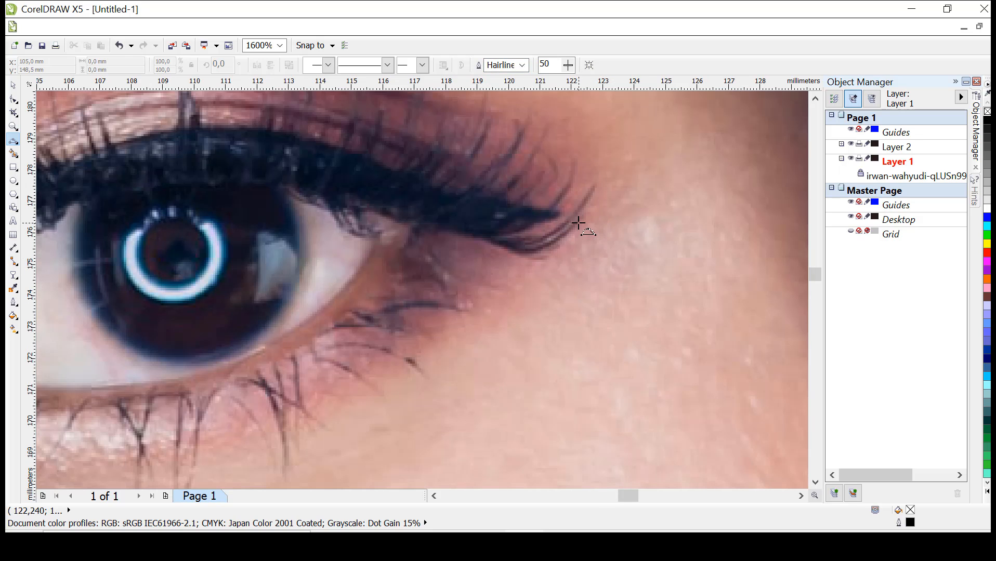
click(578, 228)
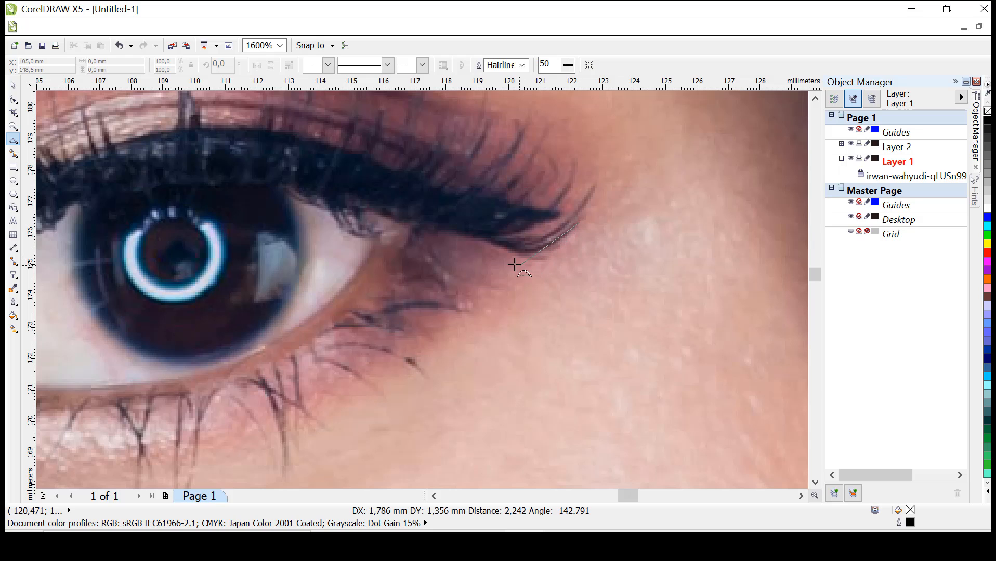
drag(488, 242, 489, 243)
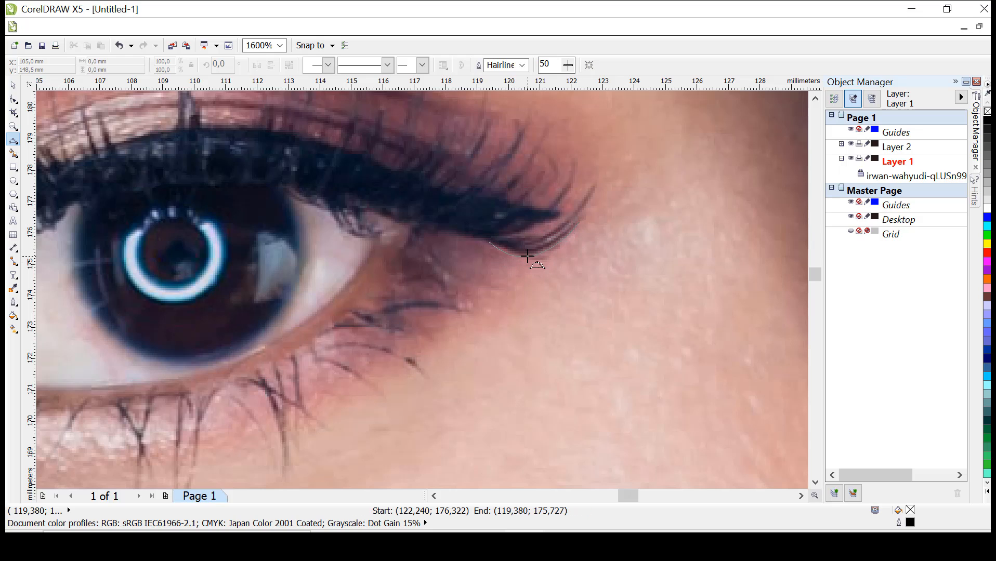
click(527, 255)
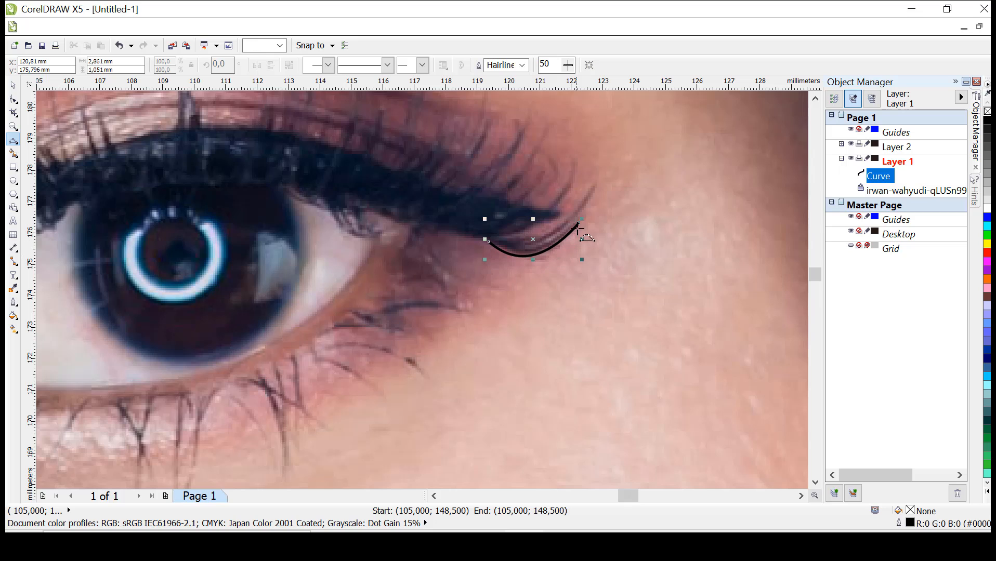
drag(578, 225, 521, 247)
click(536, 248)
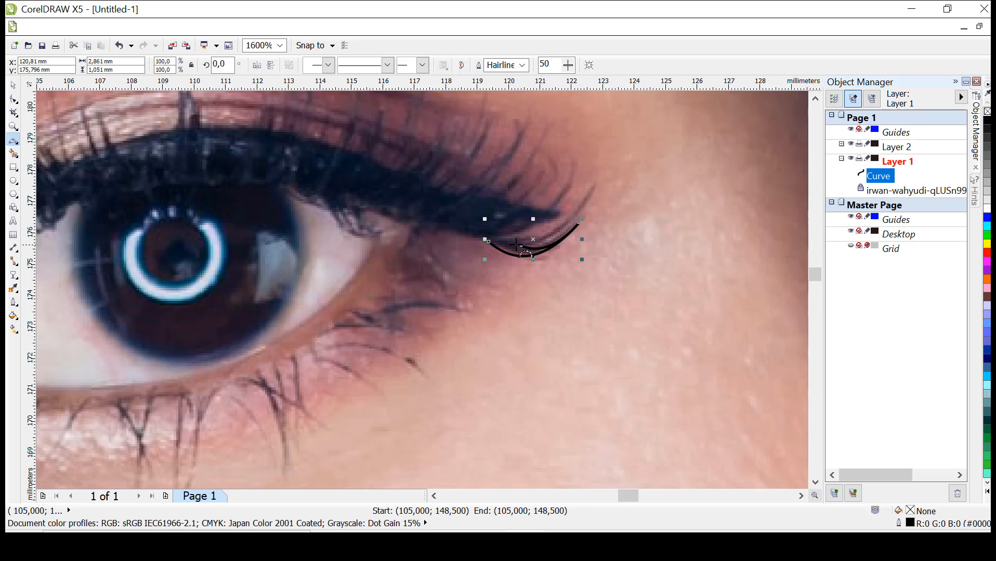
drag(552, 232, 596, 186)
click(564, 227)
drag(597, 185, 582, 161)
click(517, 235)
click(579, 163)
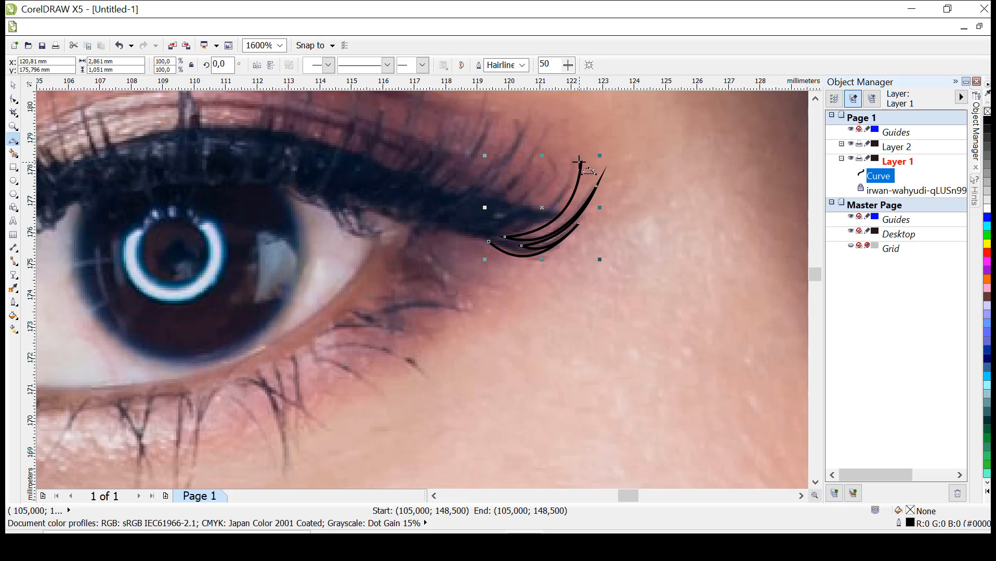
drag(552, 193, 525, 206)
click(549, 203)
click(540, 208)
key(ctrl+z)
drag(515, 220, 515, 220)
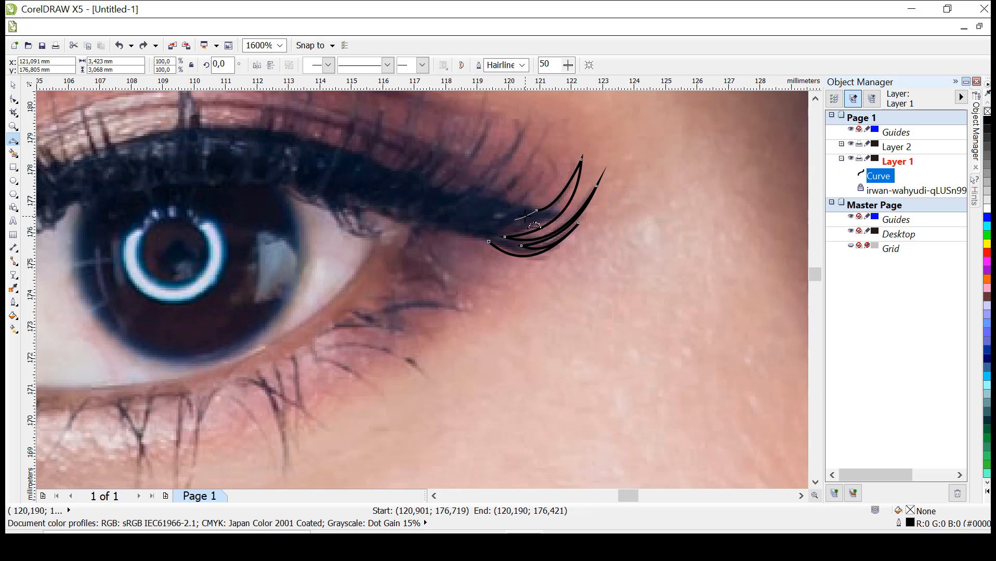
click(528, 224)
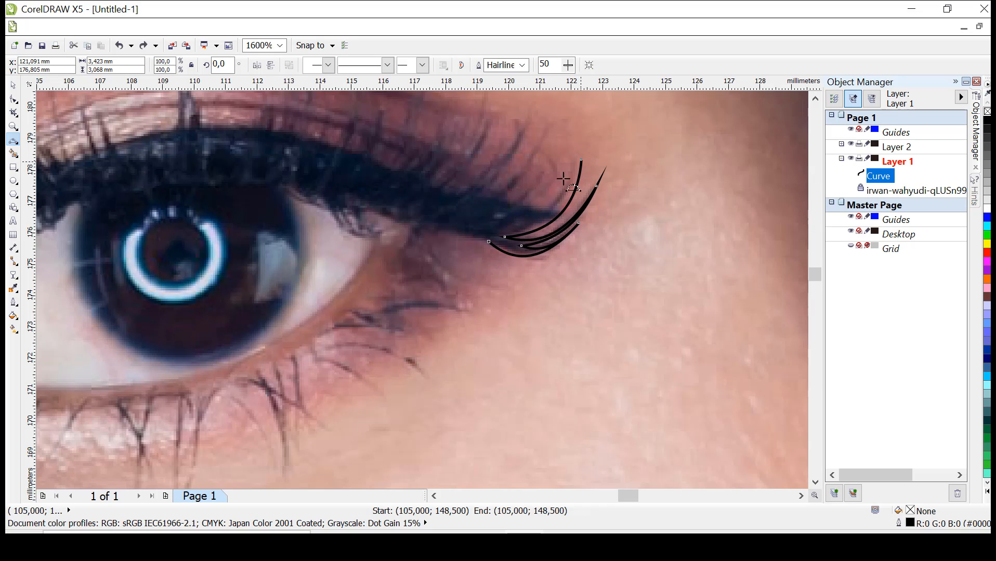
Step: Continue the lash outline from the outer corner's long lash tip through the next few upper lashes, curving them up and outward
mouse_move(581, 160)
mouse_down()
mouse_move(507, 221)
mouse_move(553, 160)
mouse_move(499, 205)
mouse_move(540, 139)
mouse_move(483, 199)
mouse_move(508, 172)
mouse_move(527, 123)
mouse_up()
click(548, 205)
click(541, 196)
click(520, 199)
click(522, 175)
click(511, 182)
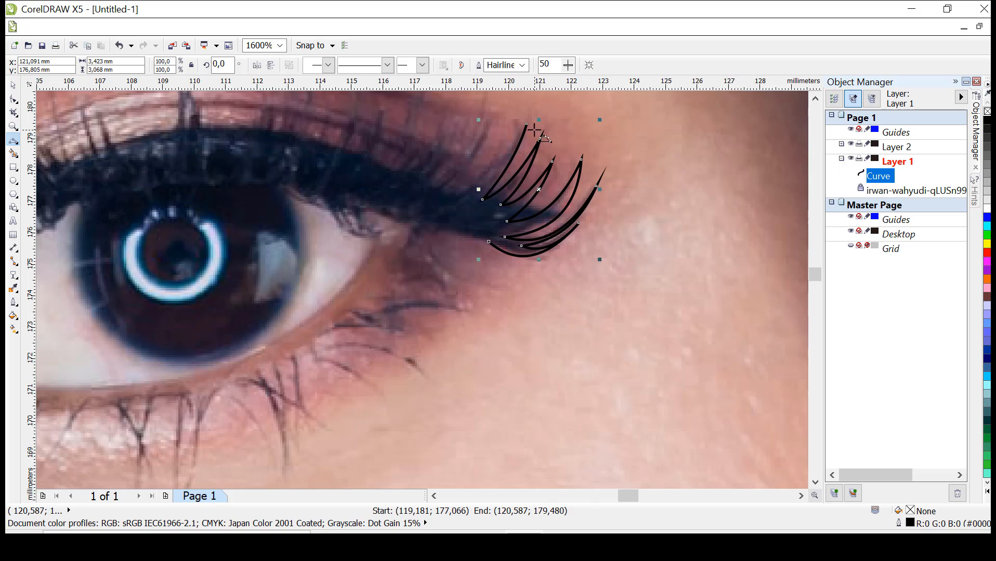
Step: Trace the closely spaced upper lashes along the outer wing, inward to the start of the outer white of the eye
click(479, 186)
mouse_move(479, 187)
mouse_down()
mouse_move(500, 146)
mouse_move(450, 190)
mouse_move(492, 120)
mouse_move(450, 175)
mouse_move(475, 129)
mouse_move(430, 177)
mouse_move(451, 130)
mouse_move(423, 170)
mouse_move(437, 127)
mouse_move(396, 169)
mouse_up()
click(496, 165)
click(473, 179)
click(476, 158)
click(470, 157)
click(466, 155)
click(458, 161)
click(444, 158)
click(438, 155)
click(447, 156)
click(416, 158)
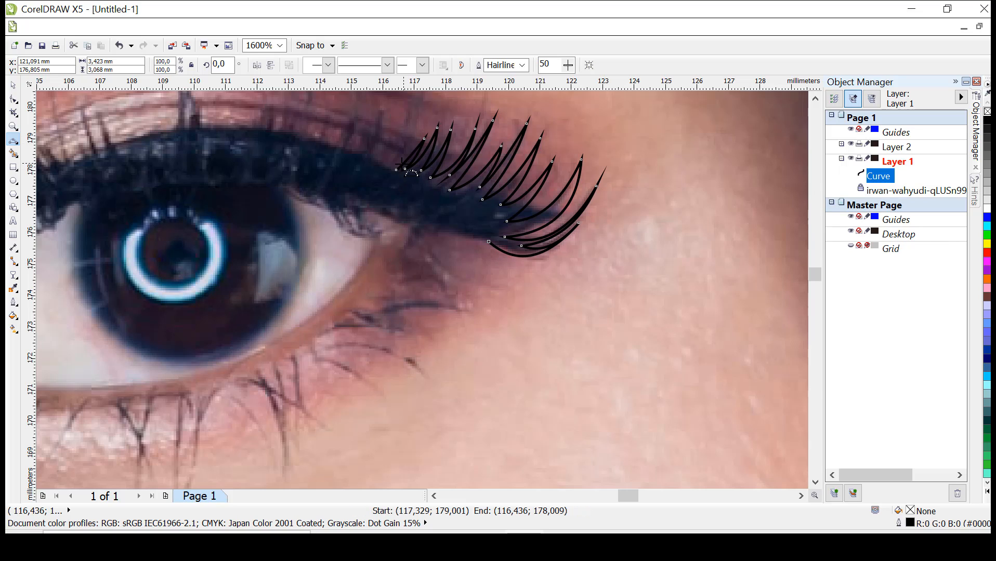
Step: Trace the upper lashes from the outer white of the eye inward to just above the pupil as one connected zigzag curve
click(417, 116)
mouse_move(417, 116)
mouse_down()
mouse_move(382, 165)
mouse_move(384, 128)
mouse_move(361, 192)
mouse_move(370, 166)
mouse_move(362, 108)
mouse_move(330, 183)
mouse_move(339, 145)
mouse_move(319, 179)
mouse_move(328, 117)
mouse_move(304, 176)
mouse_move(309, 124)
mouse_move(282, 170)
mouse_move(289, 142)
mouse_move(272, 168)
mouse_move(278, 125)
mouse_move(260, 167)
mouse_move(265, 138)
mouse_move(241, 168)
mouse_move(242, 153)
mouse_move(218, 172)
mouse_move(232, 133)
mouse_up()
click(394, 141)
click(377, 151)
key(ctrl+z)
click(372, 155)
click(381, 166)
click(373, 177)
click(351, 188)
click(357, 157)
click(351, 155)
click(340, 154)
click(333, 167)
click(327, 146)
click(318, 150)
click(311, 148)
click(294, 164)
click(291, 156)
click(280, 162)
click(278, 148)
click(271, 152)
click(265, 149)
click(257, 159)
click(232, 166)
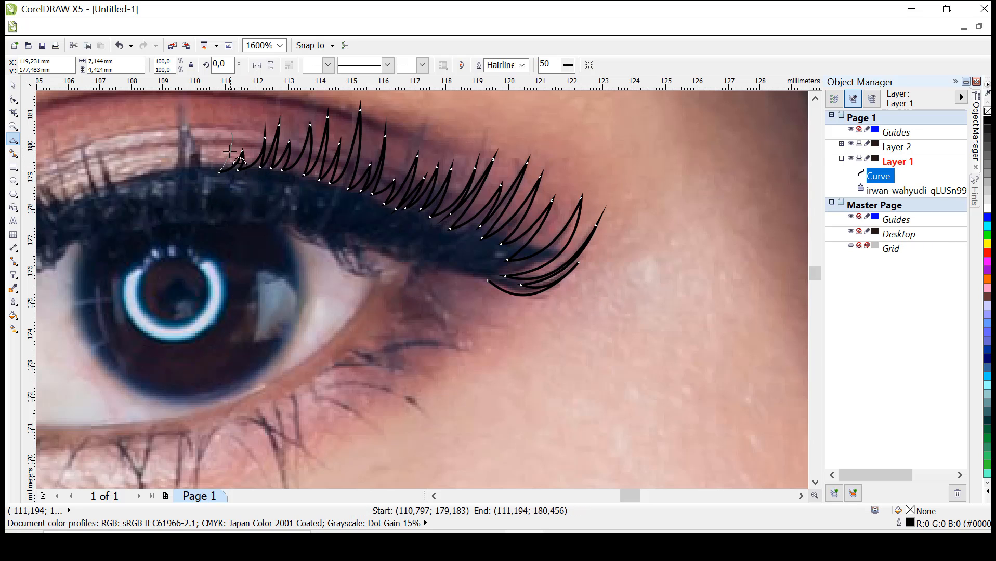
click(229, 151)
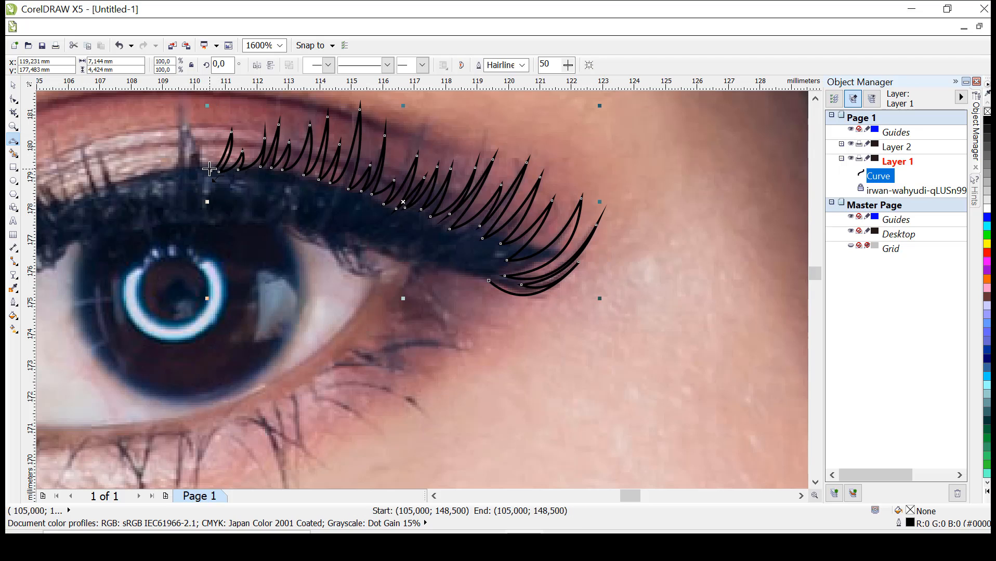
Step: Extend the lash outline across the lashes above the pupil, including the tall central one, to the iris's inner edge
drag(212, 170, 203, 125)
click(214, 154)
click(209, 162)
click(199, 146)
mouse_move(202, 125)
mouse_down()
mouse_move(189, 140)
mouse_move(191, 163)
mouse_move(184, 108)
mouse_move(175, 173)
mouse_move(155, 156)
mouse_move(159, 175)
mouse_move(134, 159)
mouse_move(155, 185)
mouse_move(112, 152)
mouse_move(126, 184)
mouse_move(89, 128)
mouse_move(105, 190)
mouse_up()
click(197, 148)
click(184, 145)
click(177, 141)
click(160, 169)
click(156, 167)
click(124, 173)
click(120, 176)
click(110, 173)
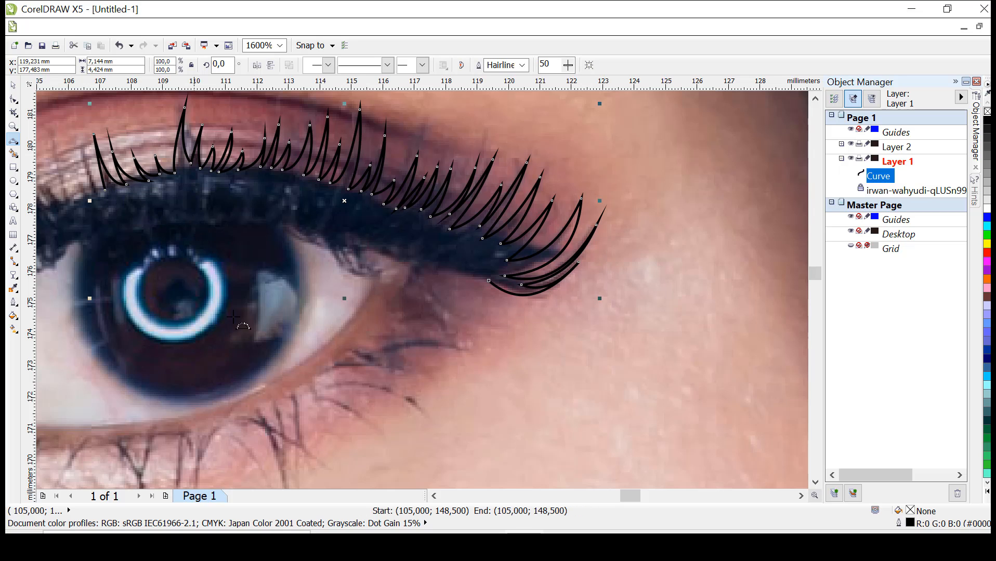
Step: Add the tall upper lashes just inward of the iris, leaning their tips toward the nose
click(434, 497)
click(435, 498)
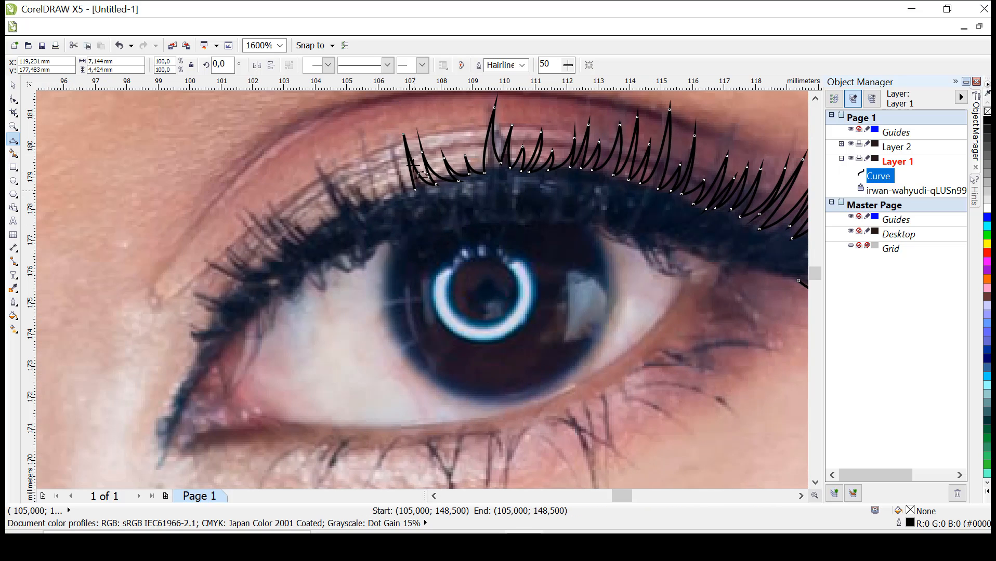
mouse_move(410, 181)
mouse_down()
mouse_move(383, 137)
mouse_move(401, 195)
mouse_move(364, 145)
mouse_up()
click(403, 185)
click(397, 179)
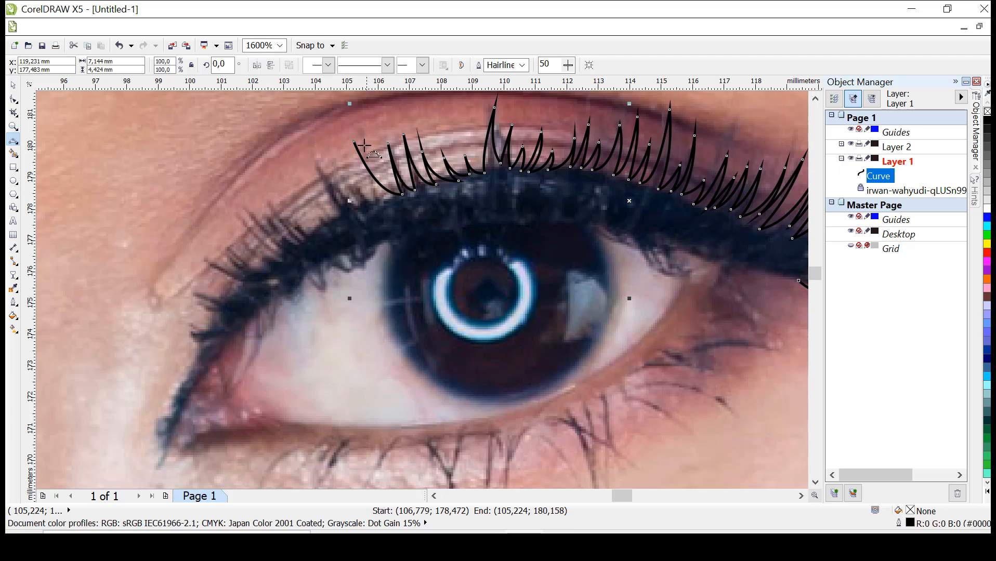
Step: Trace the clustered short and long lashes above the inner white of the eye, keeping the curves connected
mouse_move(365, 193)
mouse_down()
mouse_move(383, 198)
mouse_move(343, 176)
mouse_move(354, 196)
mouse_move(333, 175)
mouse_move(356, 202)
mouse_move(313, 168)
mouse_move(338, 214)
mouse_move(309, 203)
mouse_move(324, 219)
mouse_move(282, 209)
mouse_move(305, 232)
mouse_move(265, 205)
mouse_up()
click(370, 187)
click(368, 200)
click(352, 188)
click(344, 188)
click(332, 192)
click(322, 214)
click(326, 222)
click(297, 229)
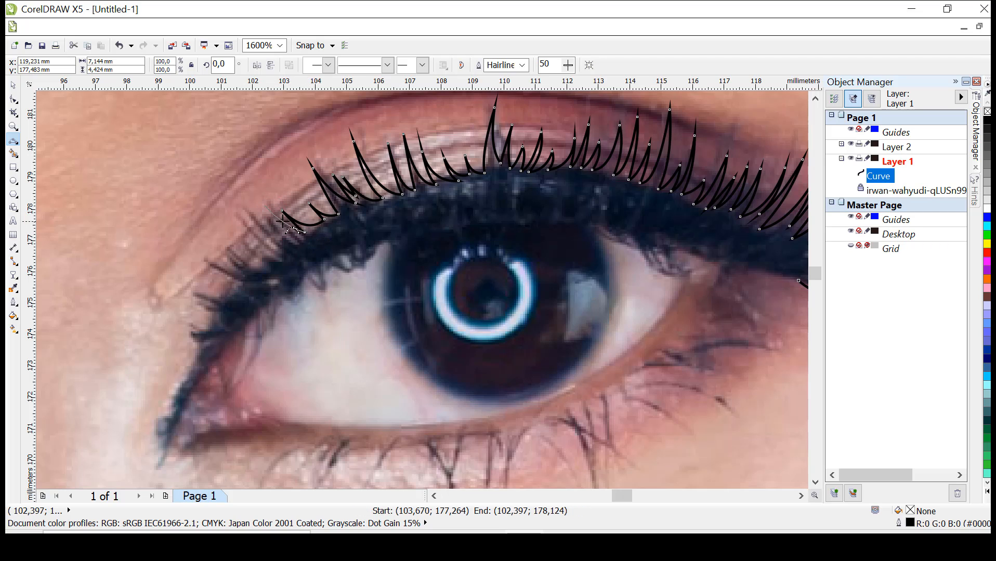
Step: Trace the remaining short lashes down the inner slope of the upper lid, ending with the lash nearest the tear duct
click(270, 208)
mouse_move(289, 239)
mouse_down()
mouse_move(265, 217)
mouse_move(284, 244)
mouse_move(238, 216)
mouse_move(278, 257)
mouse_move(213, 242)
mouse_move(238, 240)
mouse_move(264, 260)
mouse_move(221, 248)
mouse_move(250, 271)
mouse_move(214, 265)
mouse_move(242, 285)
mouse_move(184, 292)
mouse_move(217, 314)
mouse_move(179, 333)
mouse_move(204, 337)
mouse_up()
click(291, 238)
click(275, 238)
click(254, 234)
click(281, 259)
click(266, 264)
click(225, 248)
click(252, 276)
click(244, 287)
click(215, 290)
click(233, 298)
click(217, 307)
click(209, 312)
click(209, 311)
click(209, 327)
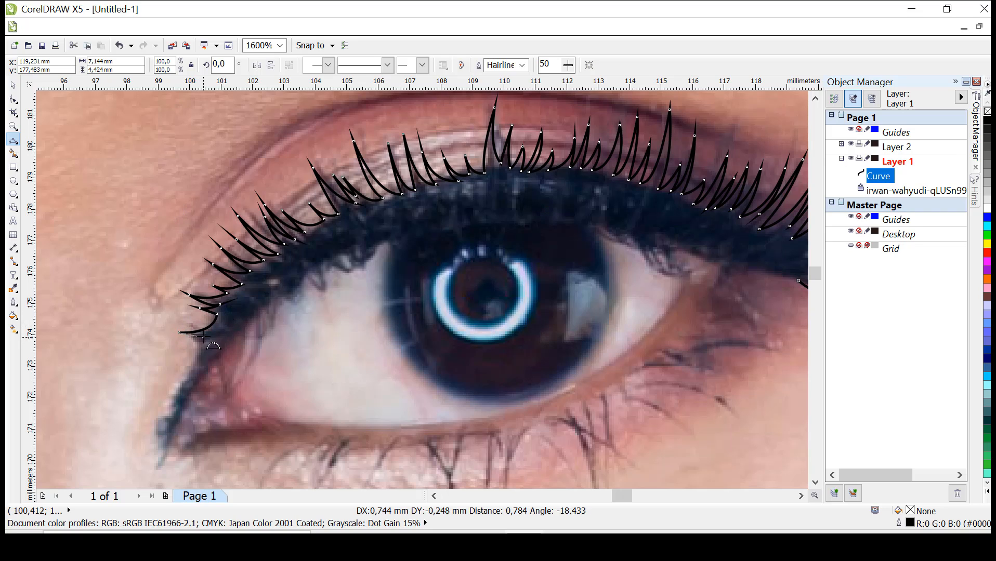
click(203, 337)
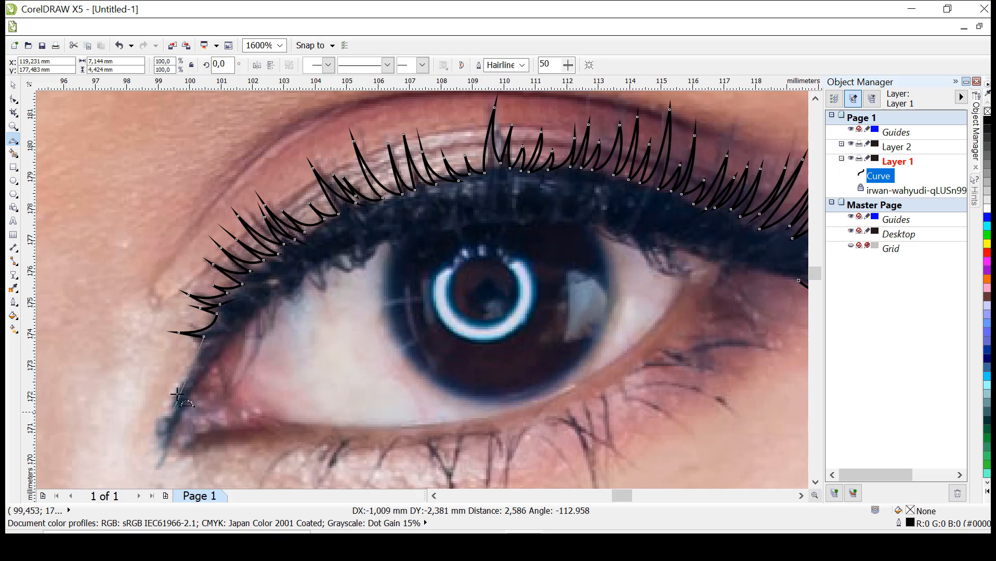
Step: Continue the outline from the last inner lash down the lid edge and round it around the tear duct corner
double_click(168, 409)
mouse_move(173, 412)
mouse_down()
mouse_move(197, 401)
mouse_move(192, 408)
mouse_up()
click(167, 403)
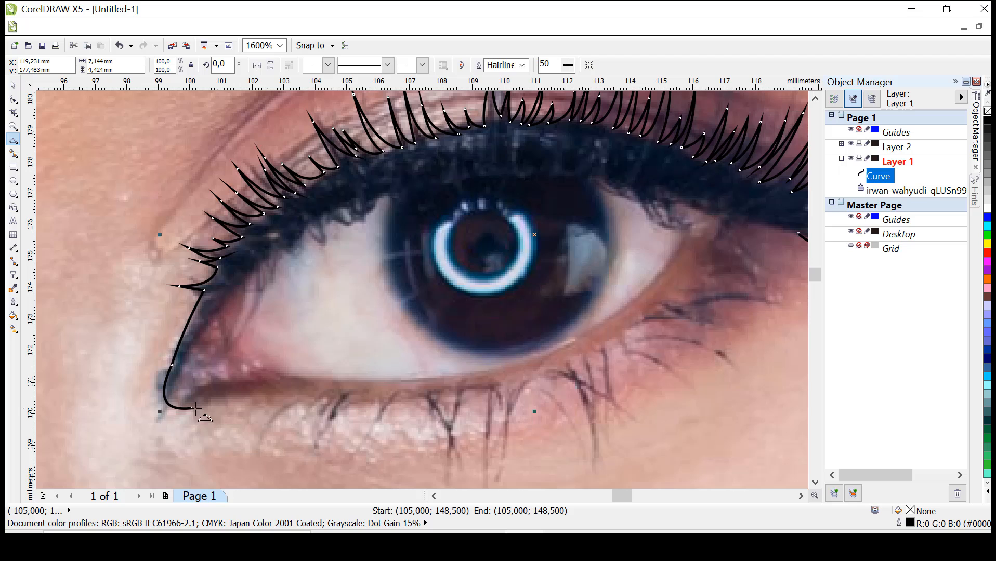
Step: Trace the lower lid line from the inner corner beneath the iris up to the outer end of the eye white
drag(345, 386, 247, 388)
click(246, 386)
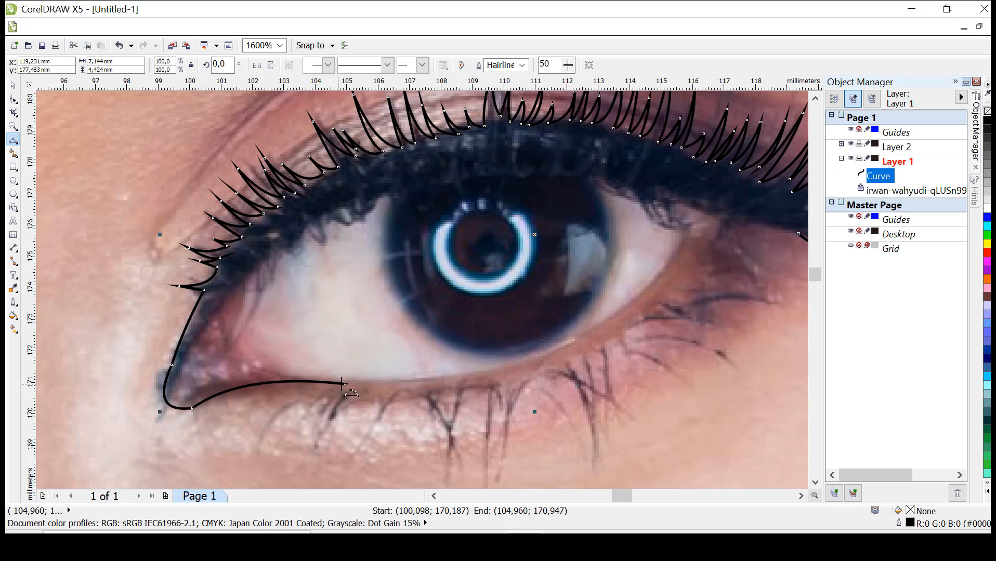
drag(345, 384, 544, 356)
click(801, 497)
click(801, 497)
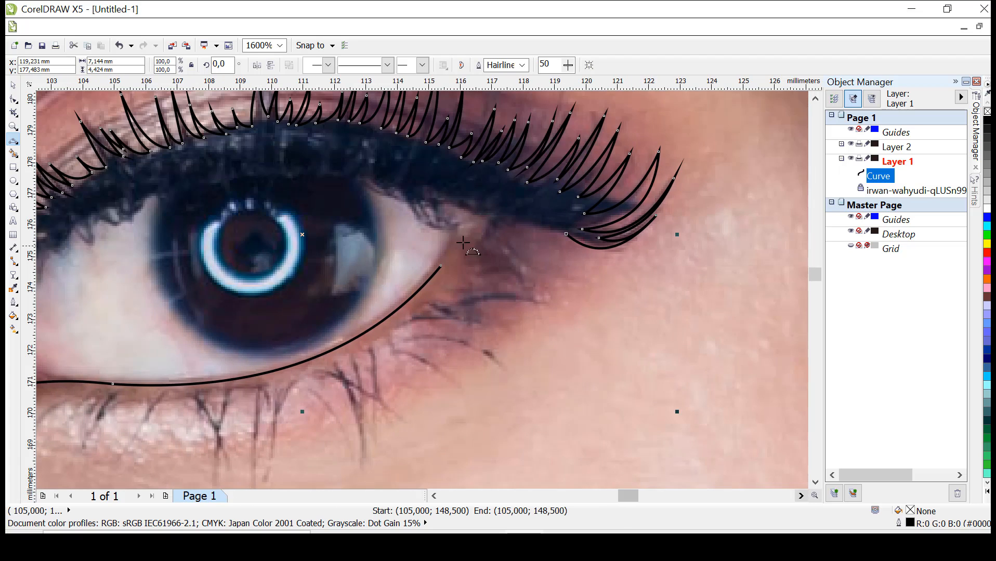
Step: Try to trace a second line just inside the lower lid, from the outer end of the eye white back beneath the iris
click(440, 266)
scroll(406, 291, left, 3)
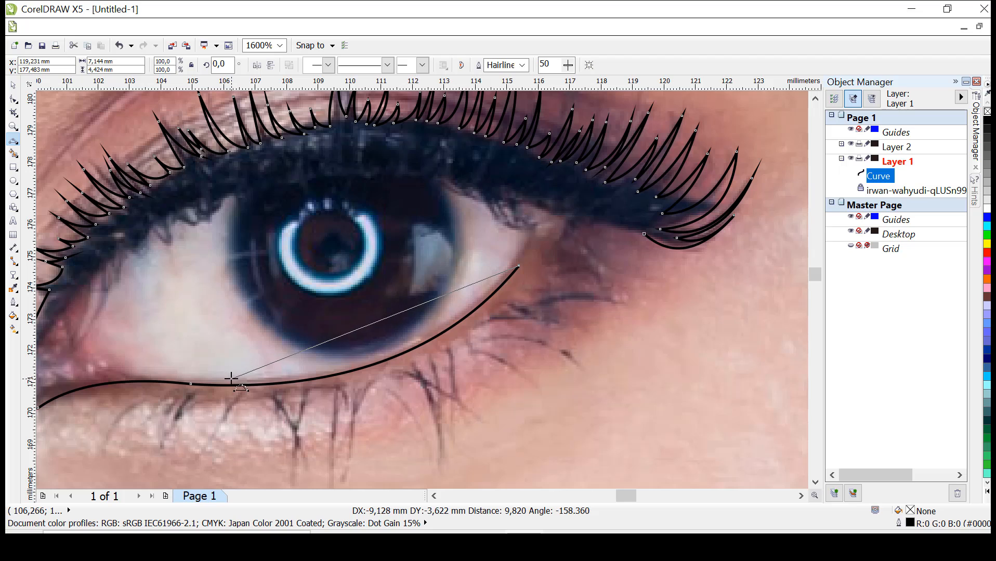
drag(392, 351, 383, 347)
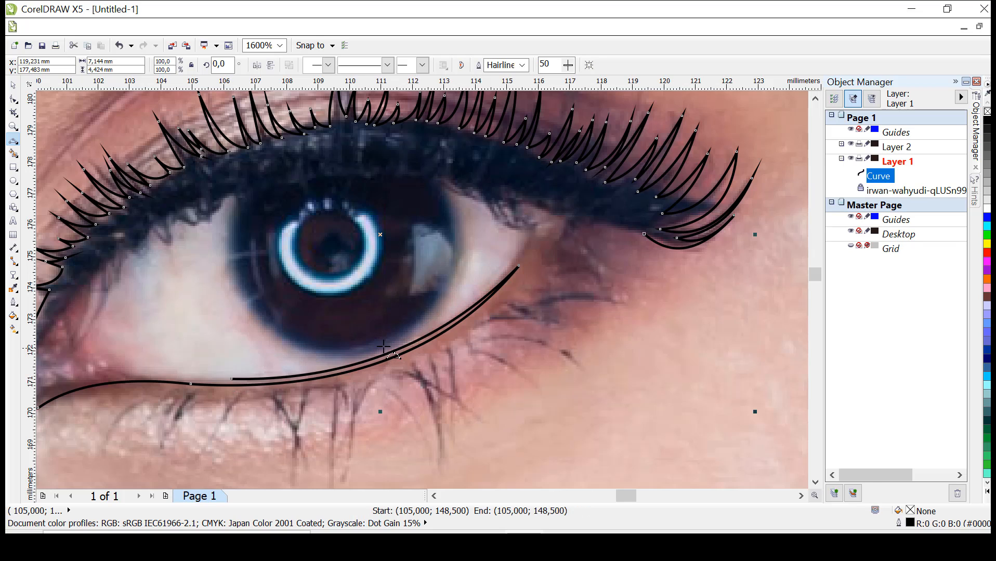
scroll(232, 379, left, 2)
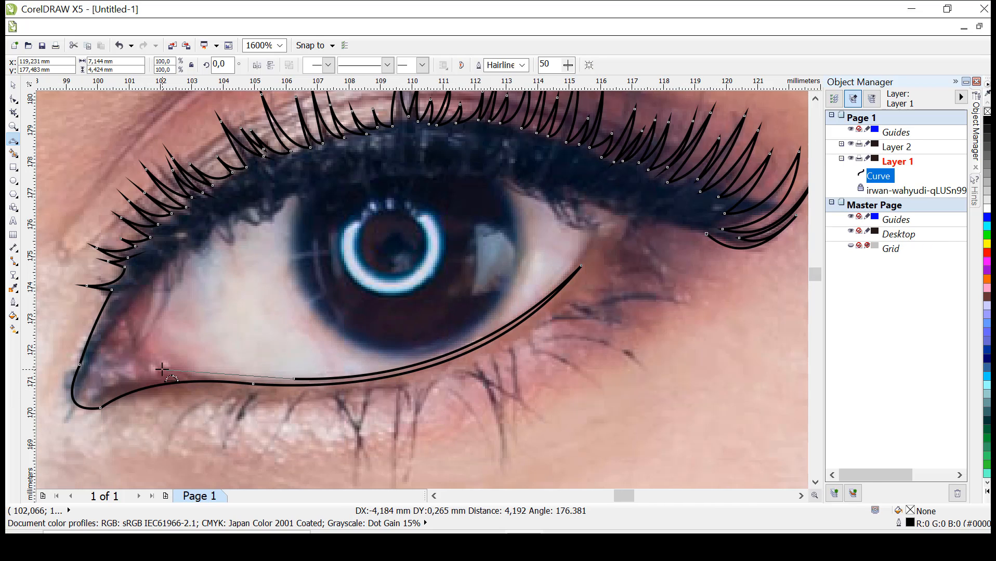
Step: Undo the lower lid lines back to the tear duct corner and redraw only the short stretch ending beneath the inner white
key(ctrl+z)
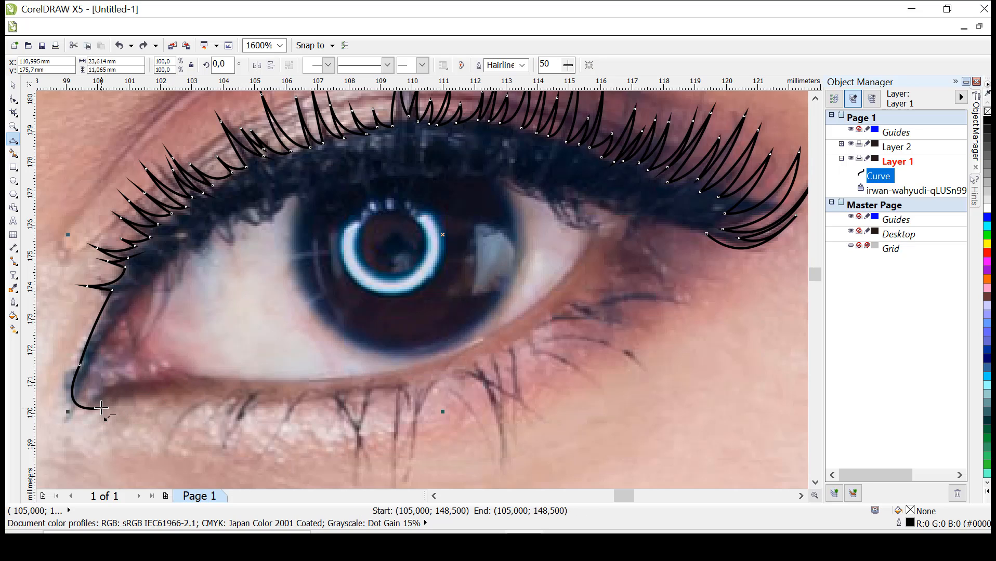
drag(270, 390, 269, 386)
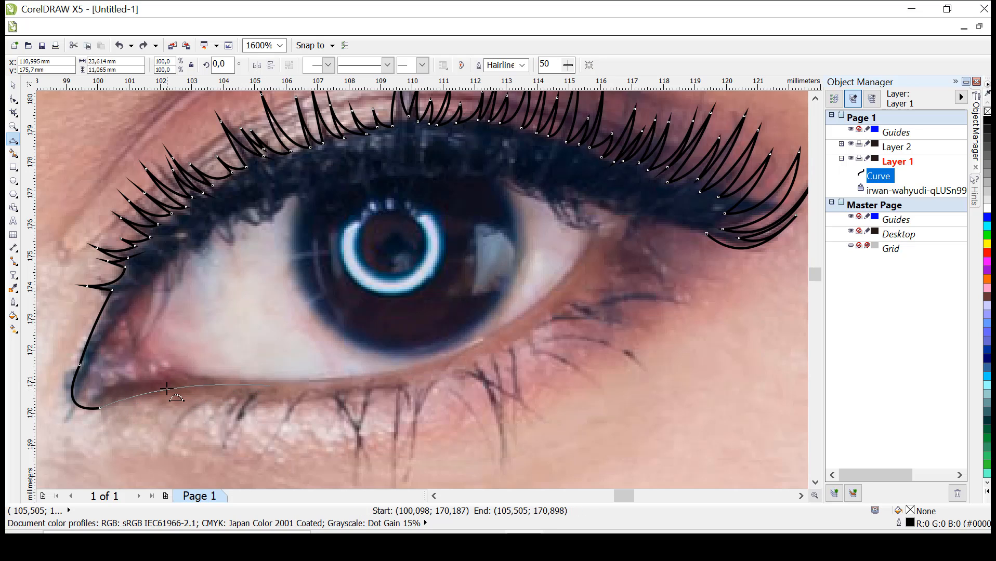
click(196, 391)
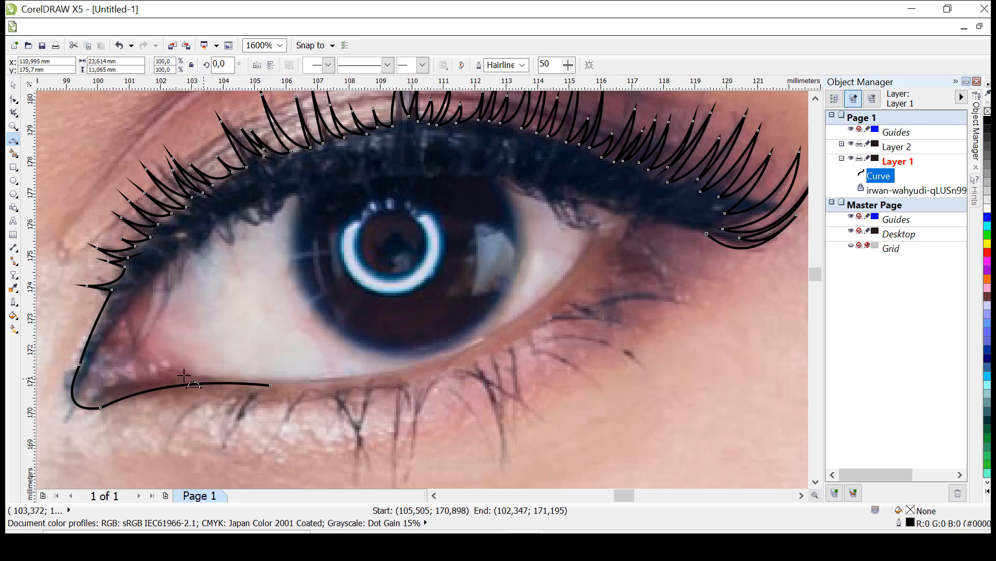
Step: Continue the outline back around the inside of the tear duct and up through the small lash to the upper lid
drag(170, 377, 271, 209)
click(110, 373)
click(149, 302)
click(166, 264)
Step: Trace the scalloped inner edge of the upper lid above the inner white up to the edge of the iris
click(206, 243)
click(236, 227)
click(246, 217)
key(ctrl+z)
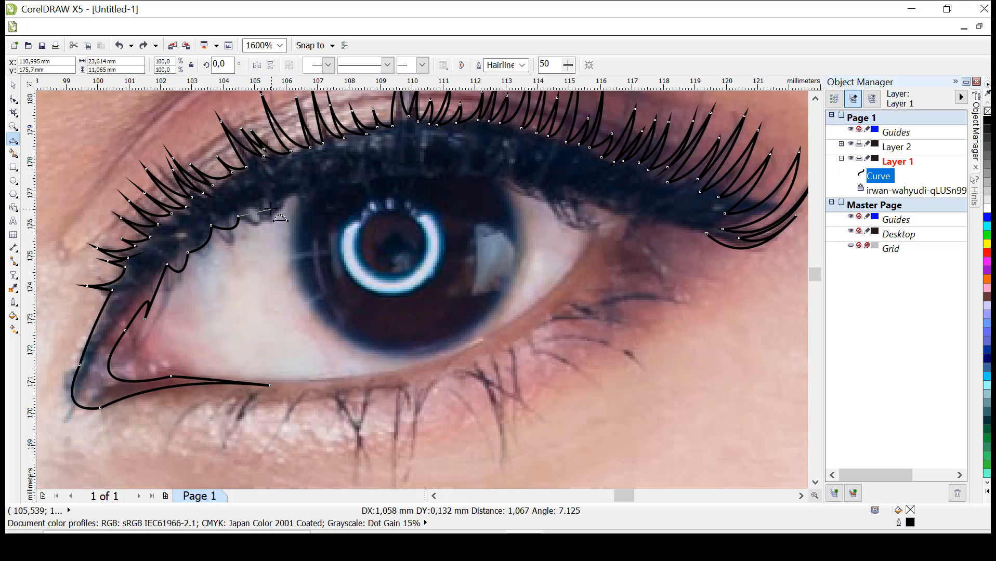
click(270, 209)
click(288, 194)
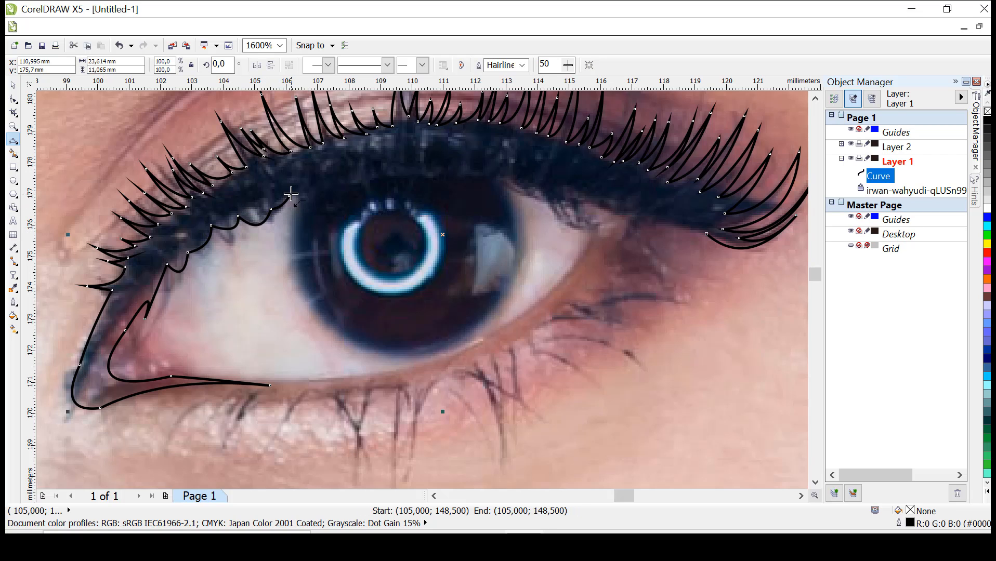
Step: Continue the upper lid's inner edge across the top of the iris toward the outer white with connected shallow curves
click(323, 188)
click(350, 184)
click(424, 177)
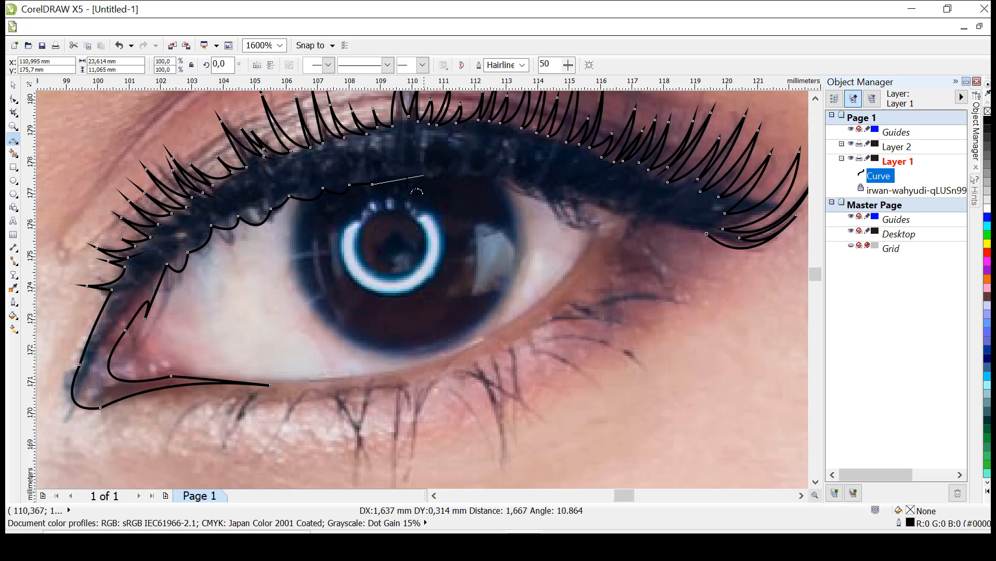
click(453, 175)
click(489, 175)
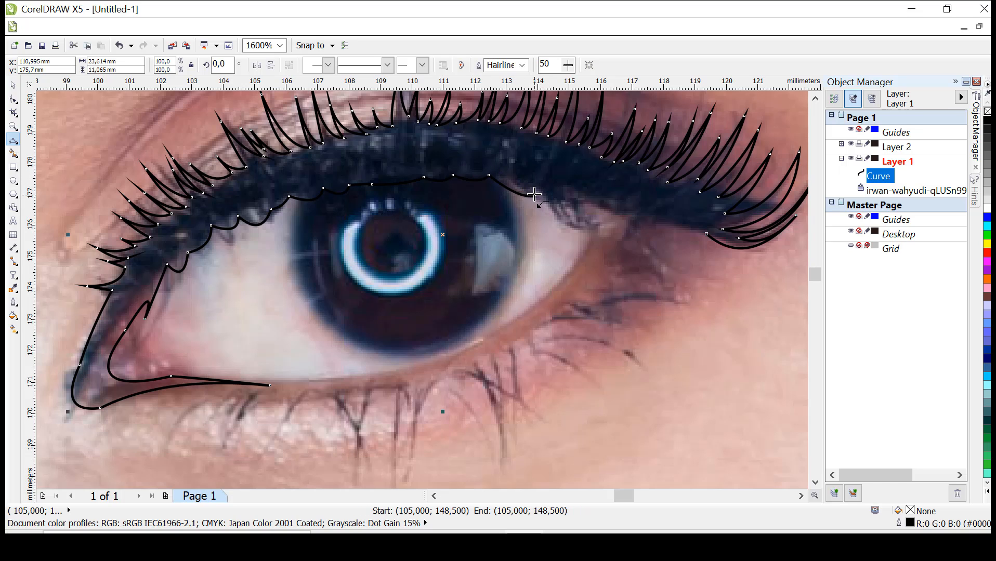
Step: Try to trace the small lash cluster above the outer white, then undo those curves back to the outer edge of the iris
drag(536, 194, 612, 221)
click(598, 216)
click(602, 230)
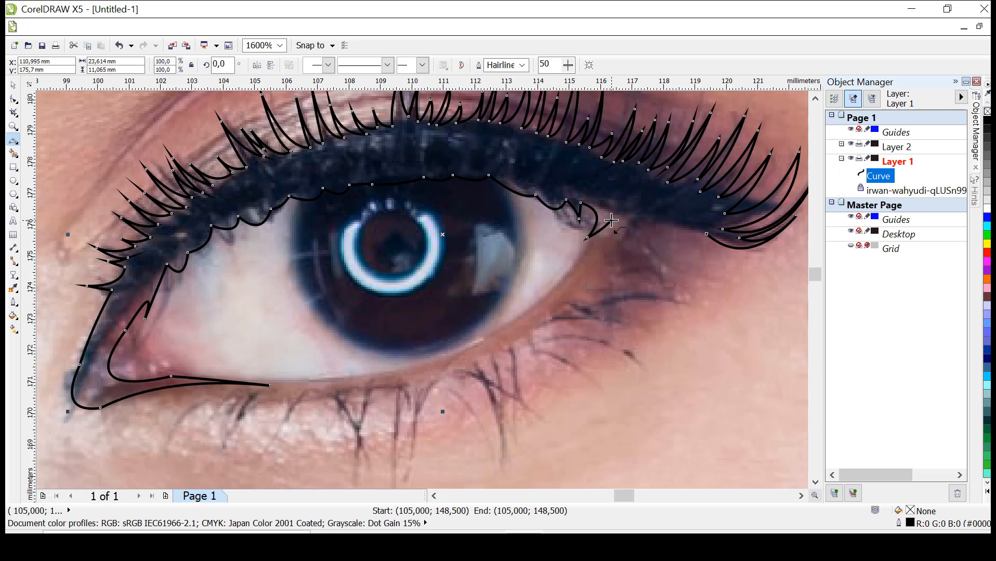
key(ctrl+z)
key(ctrl+z)
key(ctrl+z)
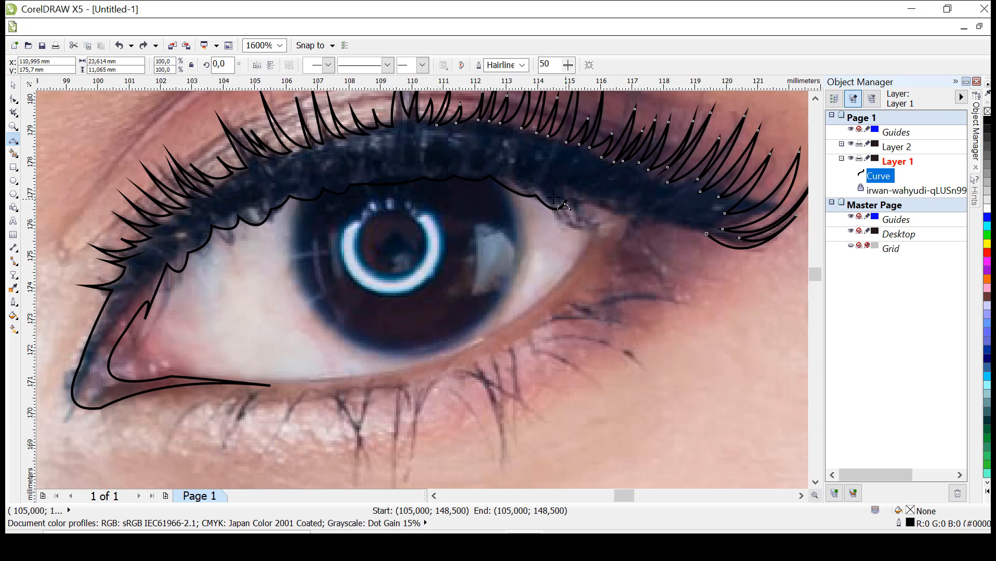
key(ctrl+z)
Step: Trace a small lash above the outer white, then the outer corner as a thin wedge tapering along the lower lid
mouse_move(535, 196)
mouse_down()
mouse_move(540, 223)
mouse_move(563, 201)
mouse_move(555, 194)
mouse_move(583, 239)
mouse_move(520, 322)
mouse_move(607, 227)
mouse_move(655, 253)
mouse_move(636, 226)
mouse_move(698, 256)
mouse_up()
click(544, 209)
click(552, 210)
click(595, 213)
click(554, 286)
click(592, 262)
Step: Trace the short downward lashes beneath the outer wing and close the outline at its starting node
click(635, 237)
click(649, 240)
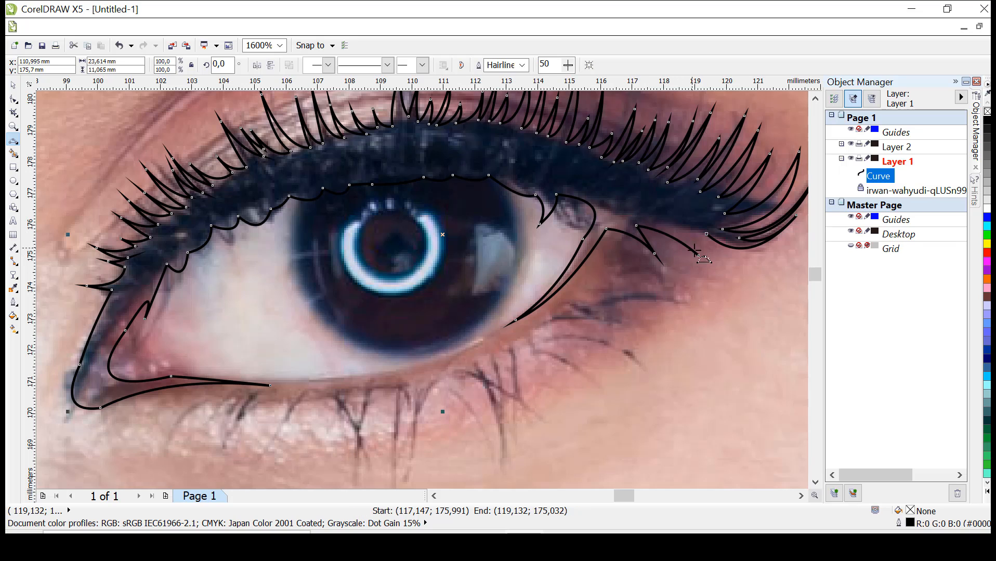
drag(663, 206, 709, 238)
click(689, 236)
click(700, 239)
click(715, 245)
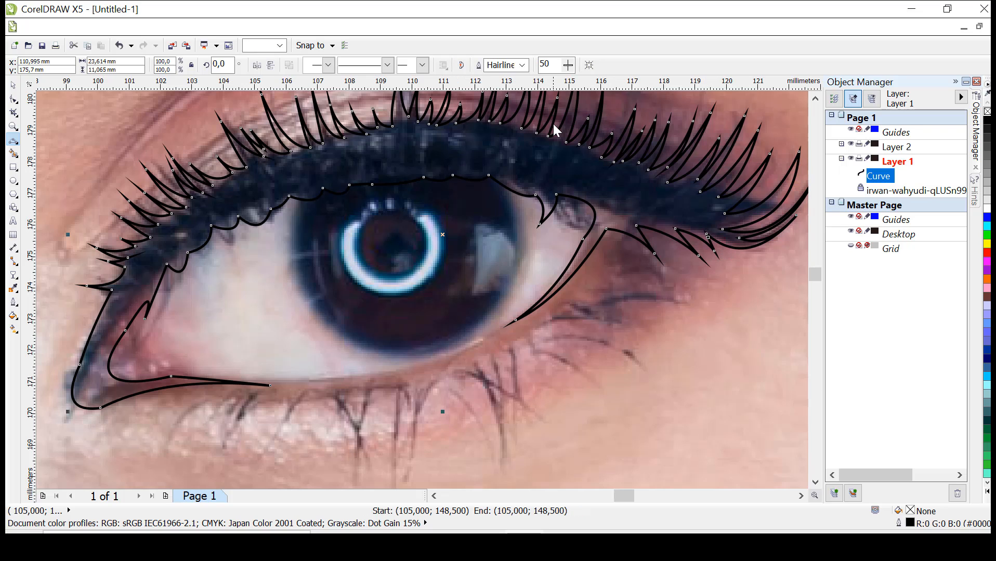
Step: Fill the closed lash and lid shape with black
scroll(591, 198, down, 1)
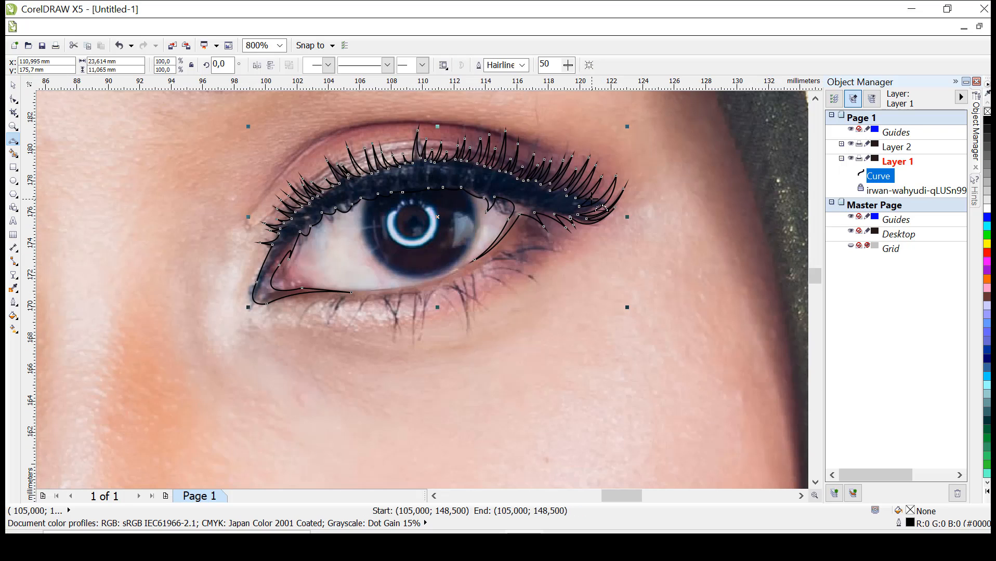
scroll(577, 205, up, 1)
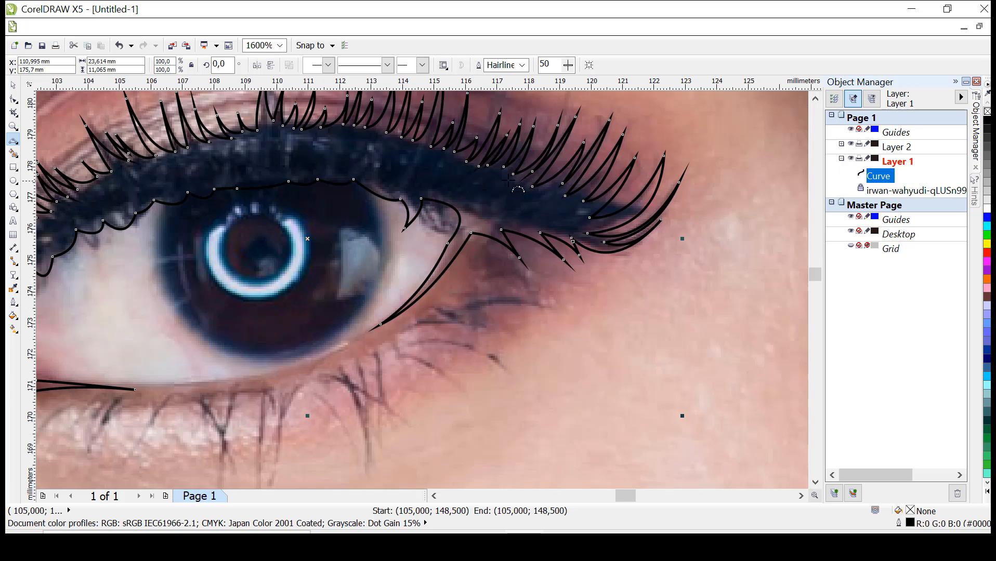
scroll(507, 180, down, 1)
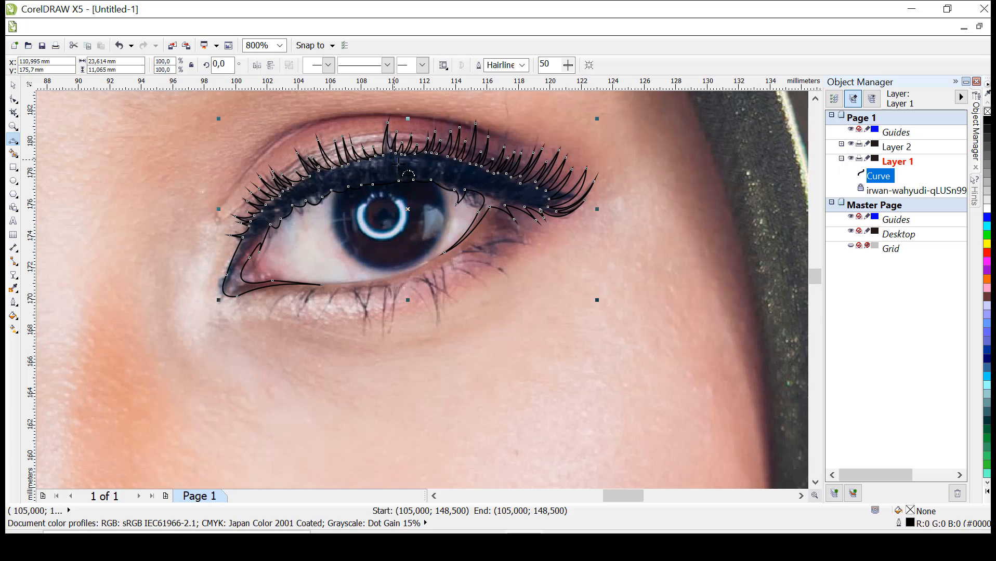
scroll(398, 164, up, 1)
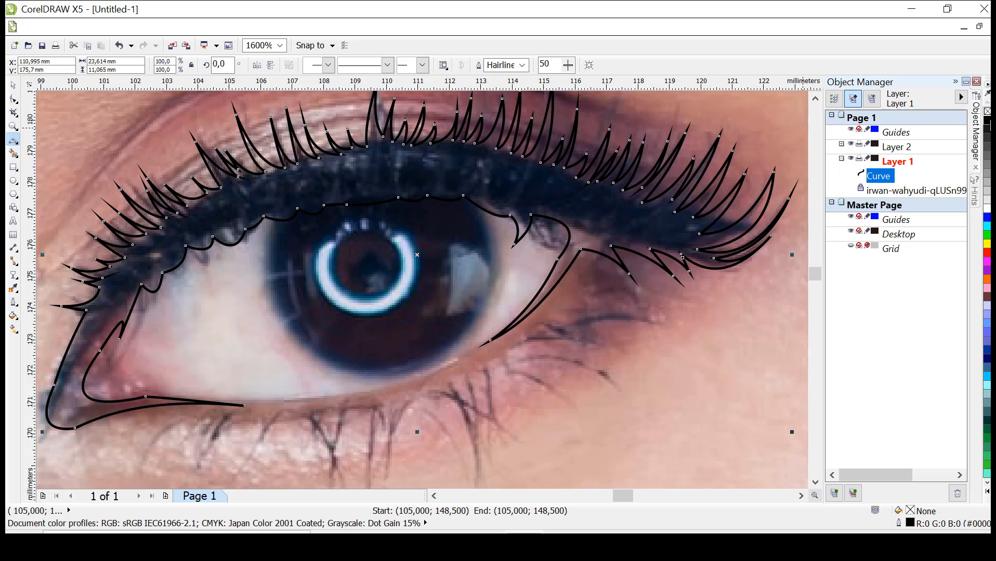
click(986, 120)
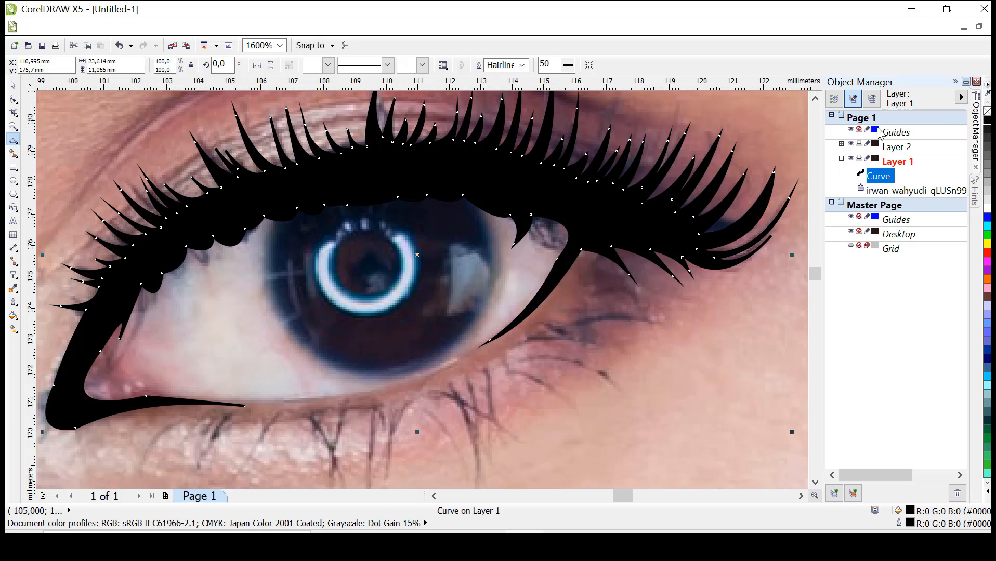
Step: Move the tip node of the inner lower lid wedge up onto the lid edge and remove the shape's outline
click(13, 99)
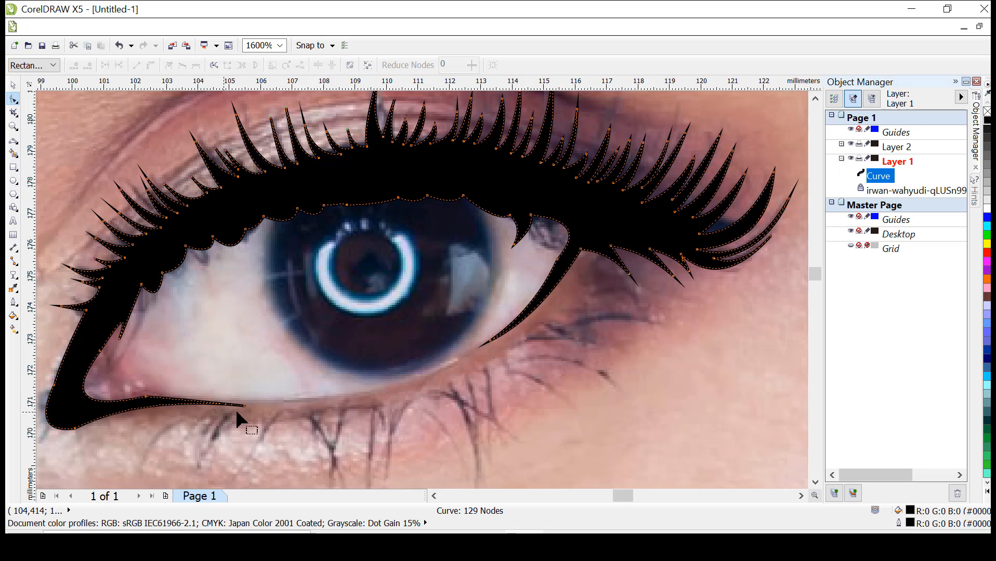
drag(245, 407, 246, 407)
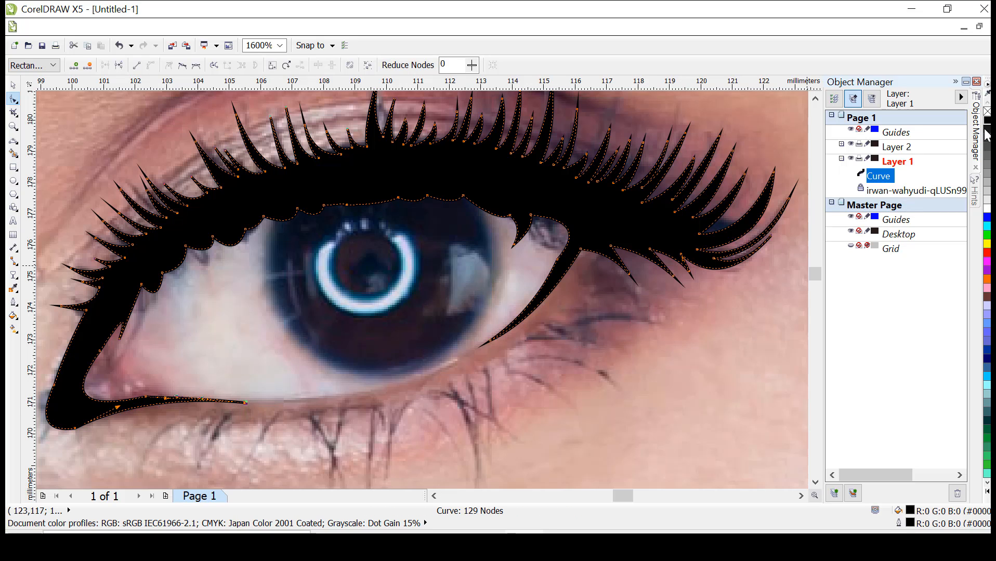
right_click(987, 112)
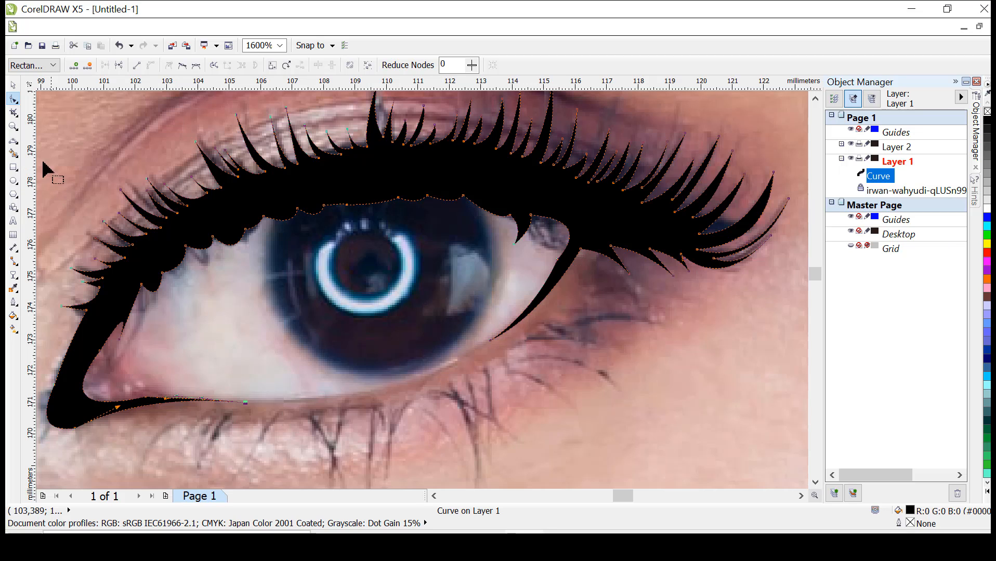
Step: Draw a 3-point arc through the black upper lid, from above the outer white to just above the tear duct
click(13, 140)
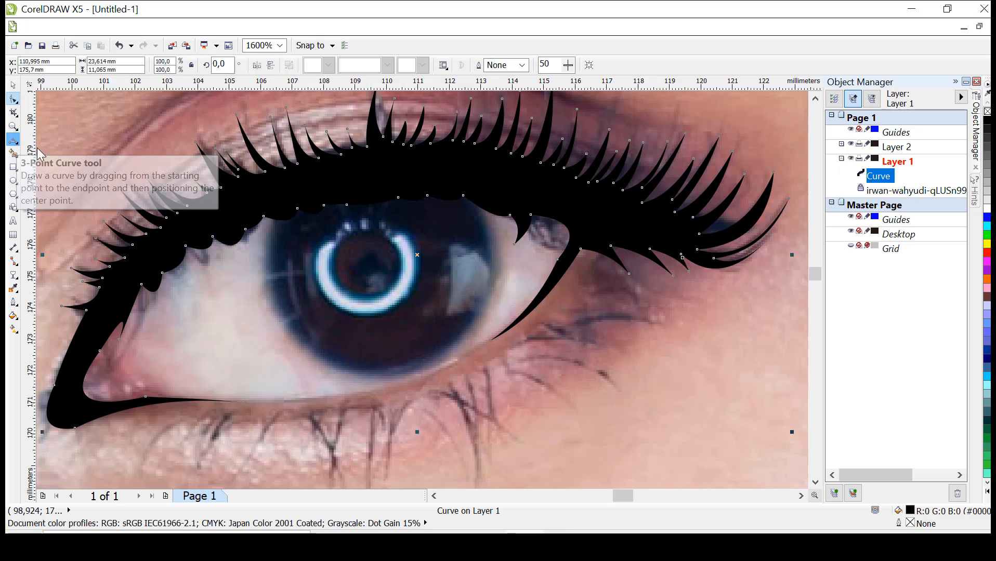
drag(189, 257, 109, 303)
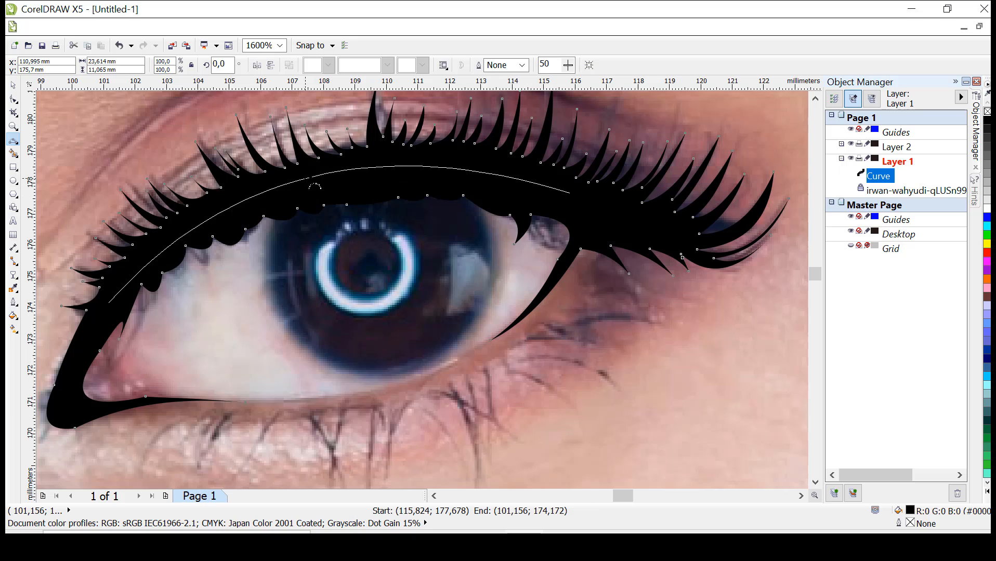
click(325, 172)
Step: Continue the eye-white outline down around the tear duct and along the inner lower lid wedge to its tip
drag(109, 303, 105, 400)
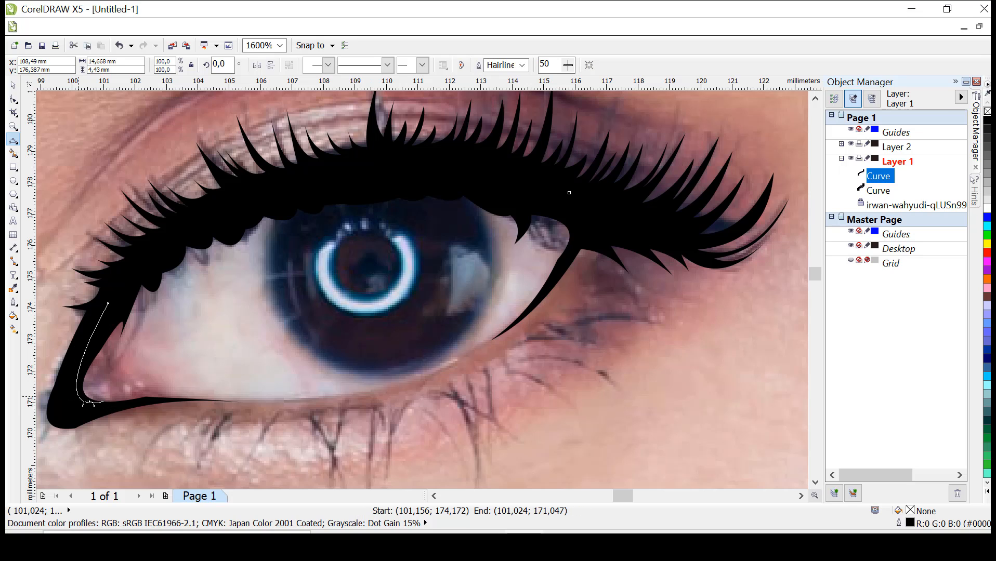
click(86, 401)
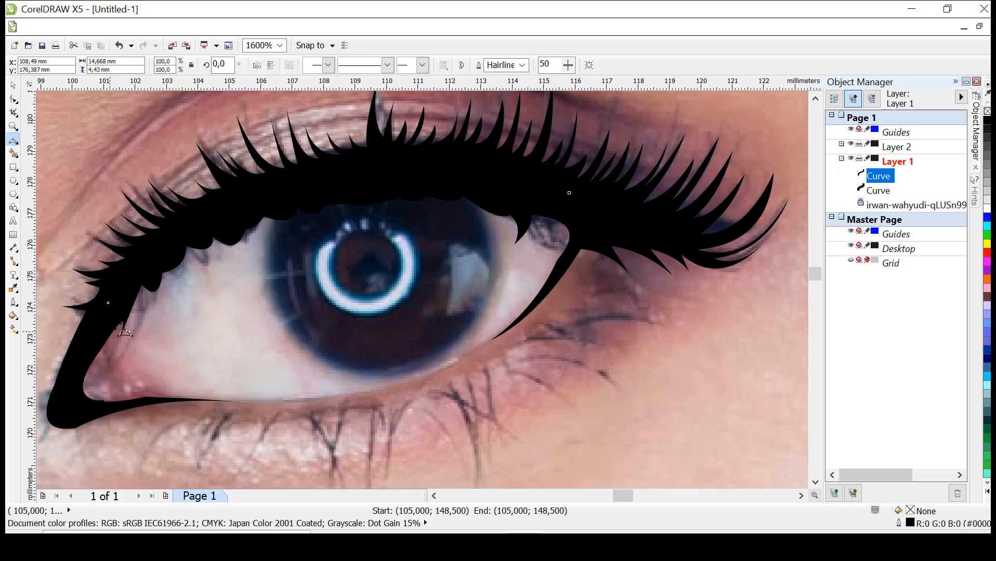
drag(107, 303, 215, 400)
click(76, 399)
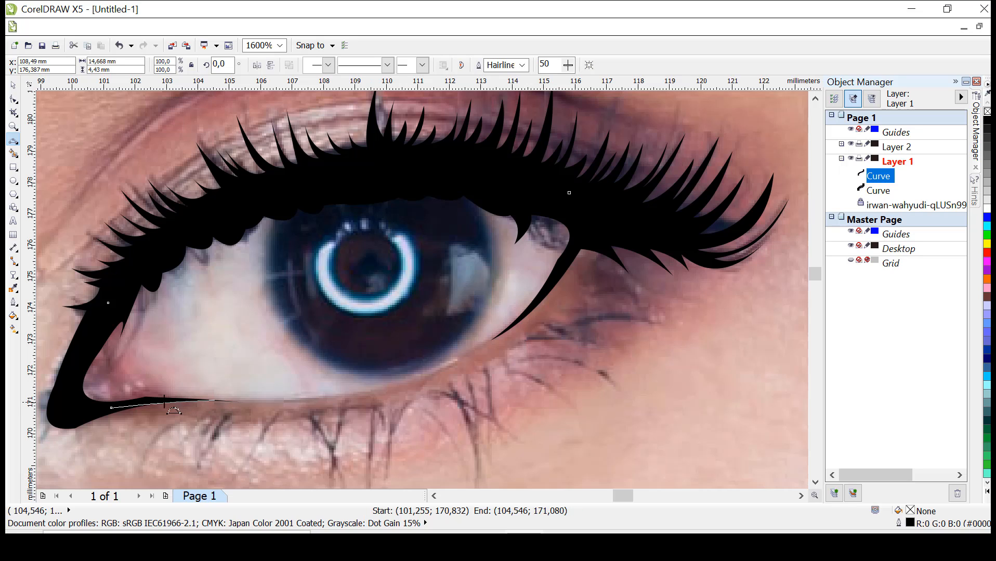
click(154, 400)
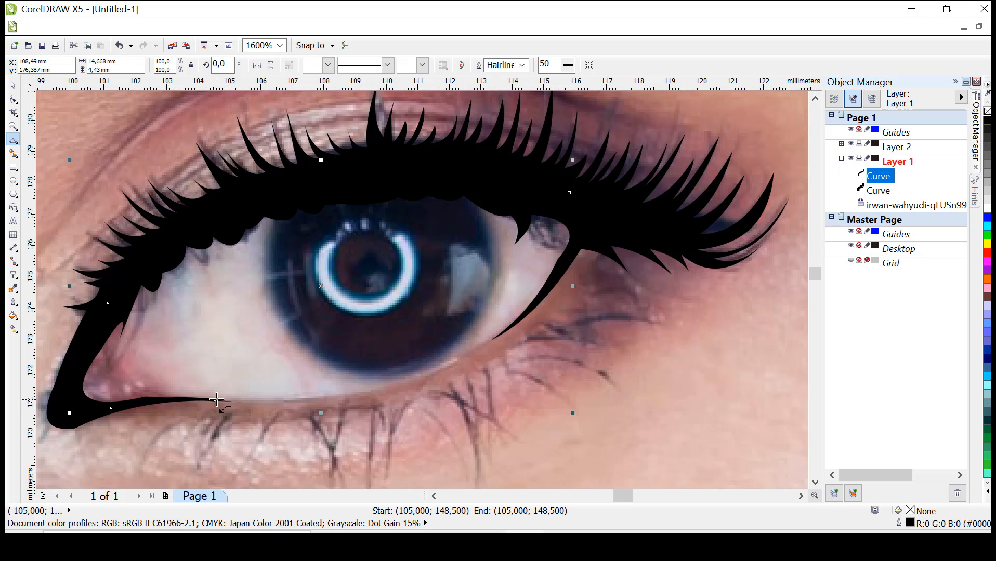
Step: Close the eye-white outline along the lower lid and outer corner, then place it beneath the black lash shape
drag(215, 400, 559, 242)
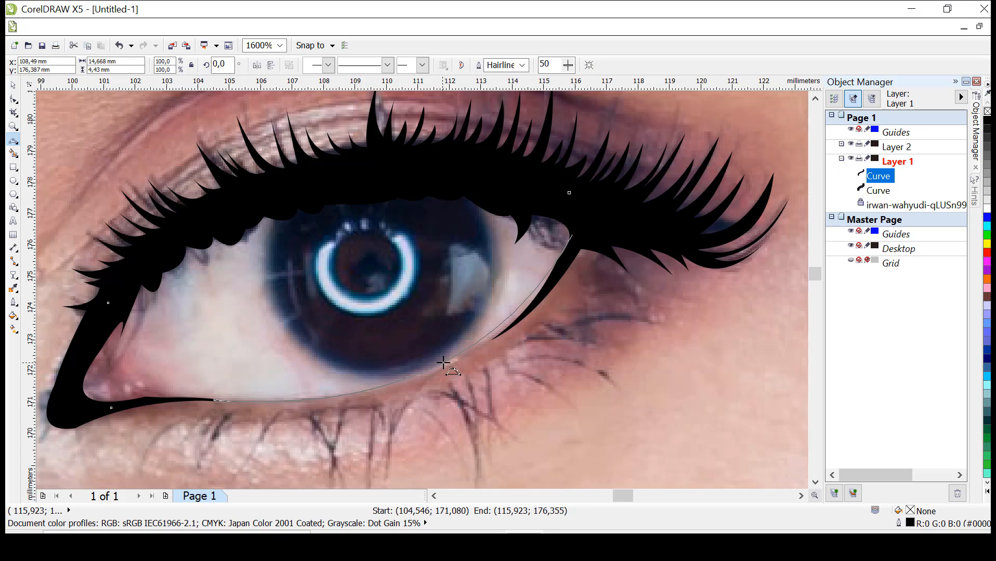
click(442, 365)
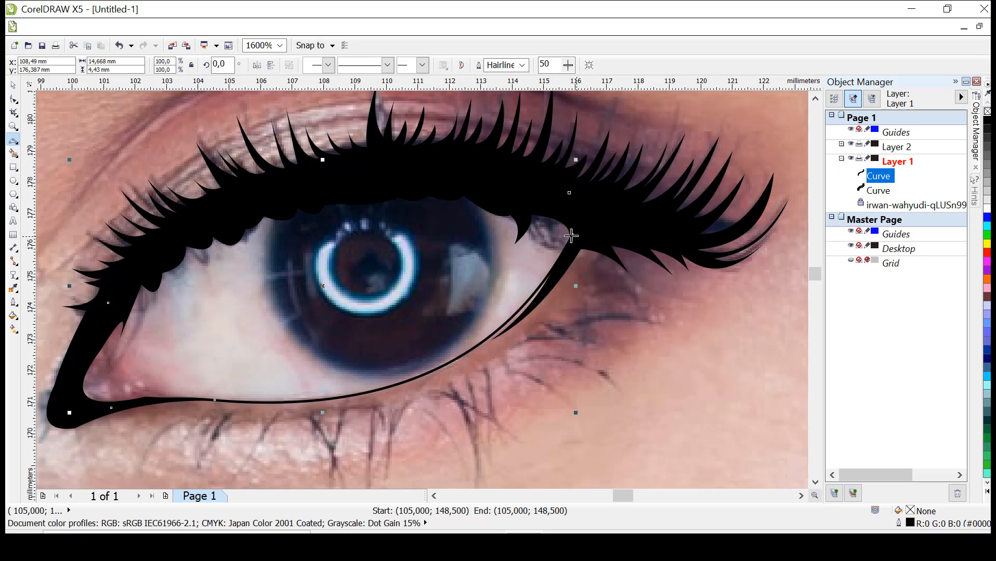
drag(572, 234, 569, 193)
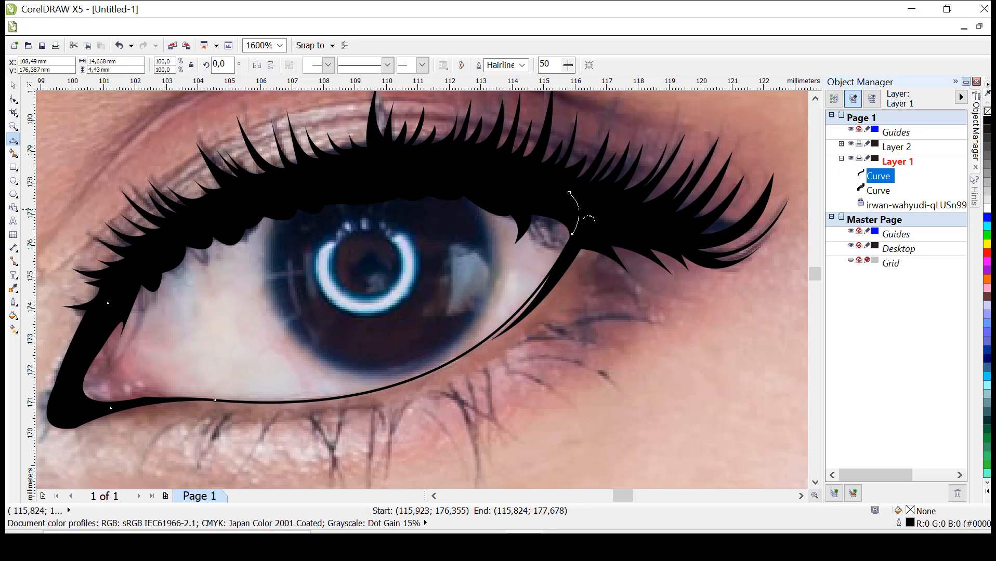
click(601, 224)
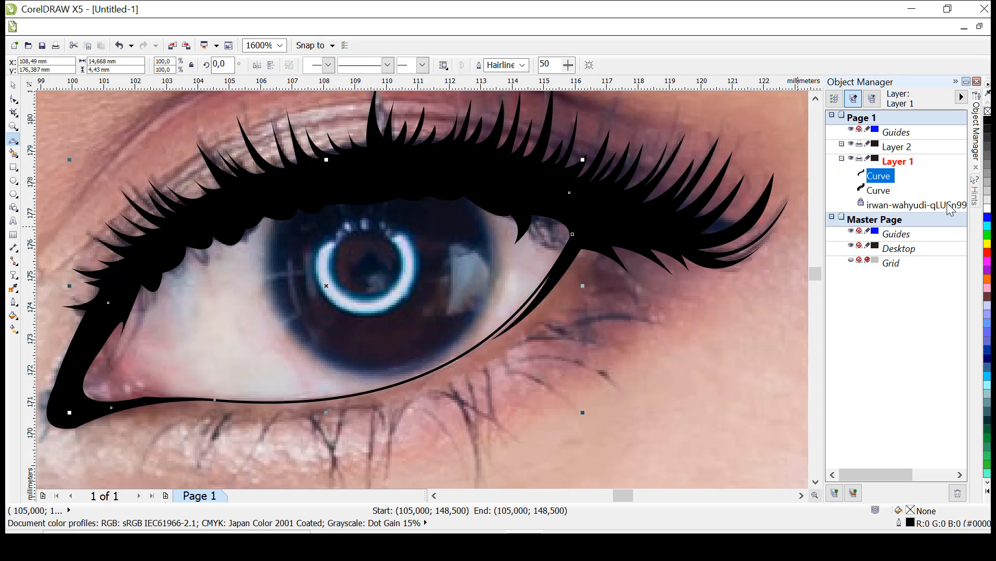
drag(886, 193, 885, 198)
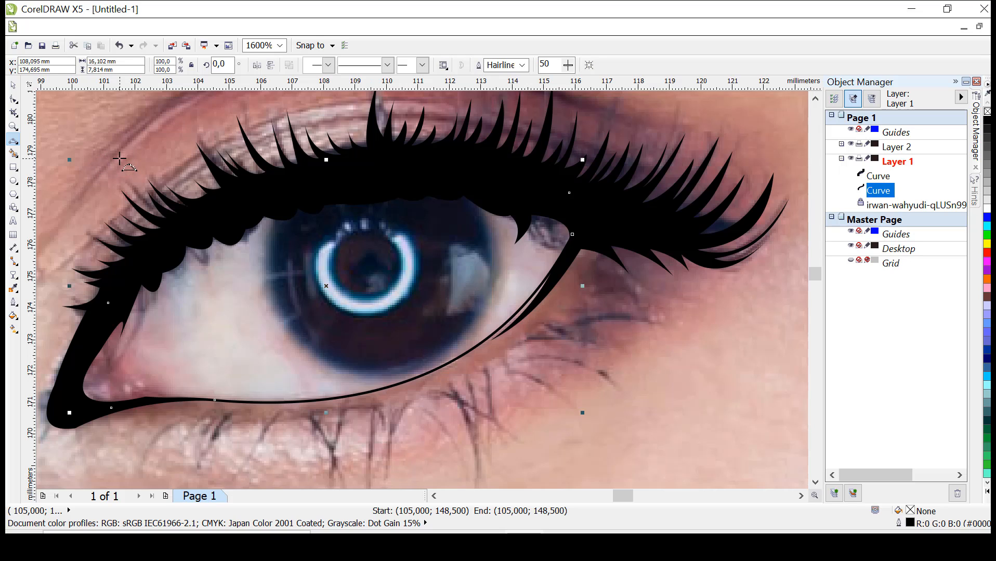
Step: Draw a closed 3-point curve shape about 9.5 by 10 mm around the tear duct, its inner edge arcing down past the lower lid
drag(119, 159, 288, 440)
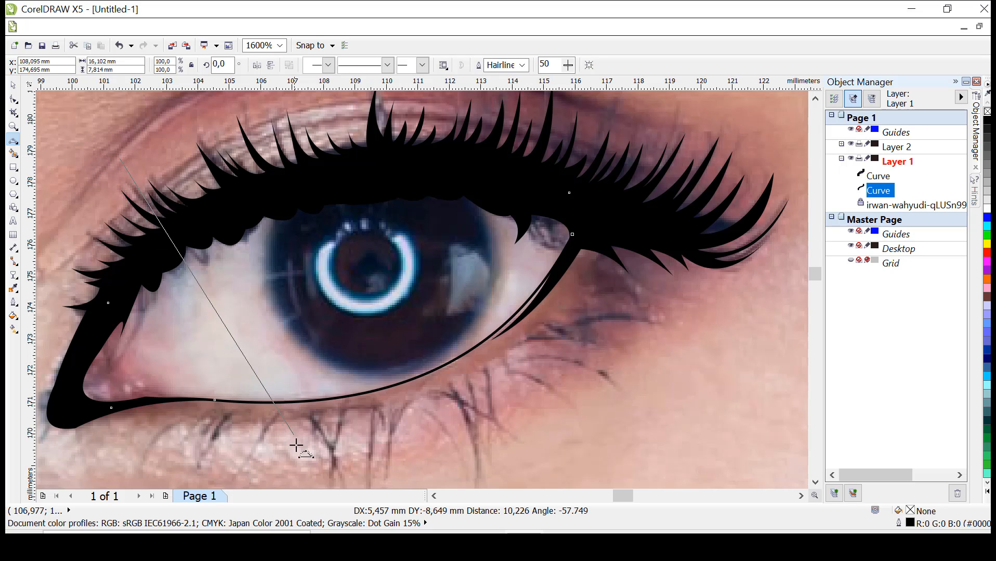
click(150, 376)
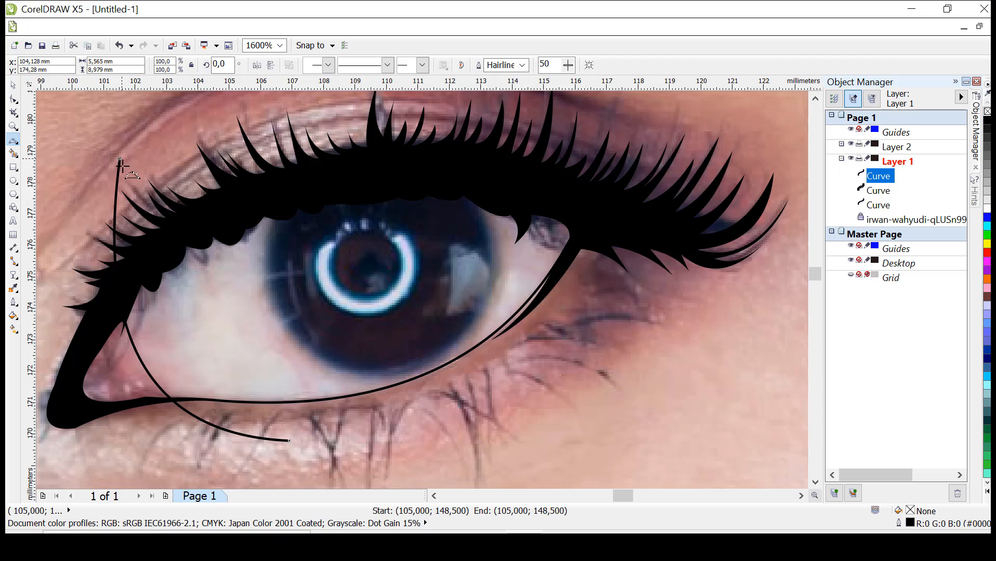
drag(121, 159, 142, 467)
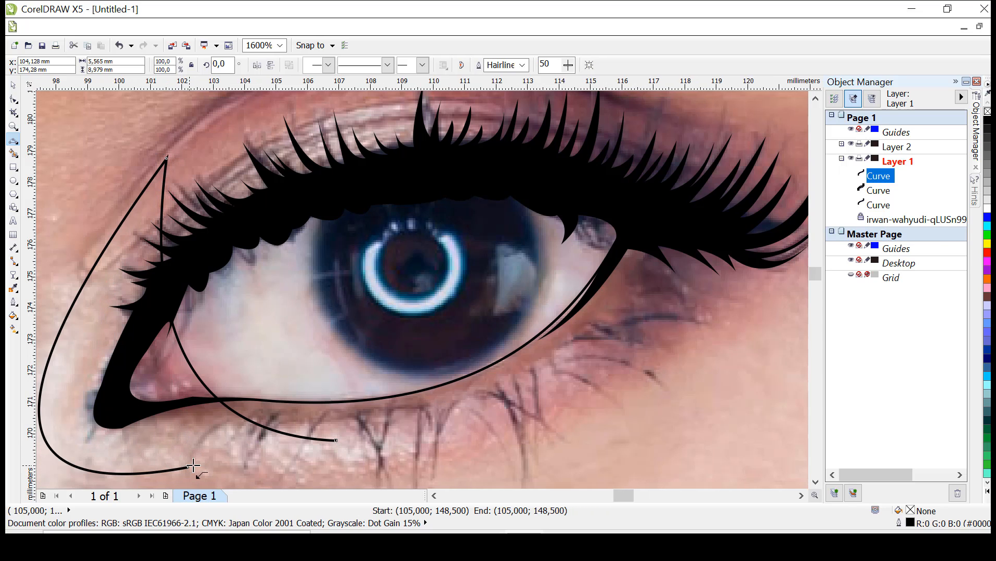
drag(193, 466, 336, 441)
click(332, 448)
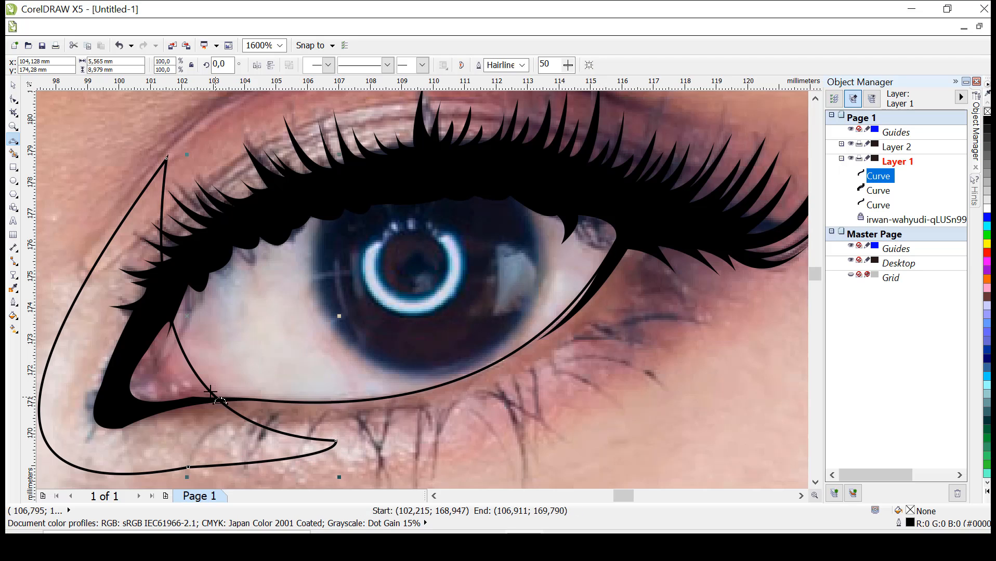
Step: Intersect the tear duct shape with the eye white and delete the helper shape, keeping only the overlap
click(12, 87)
shift+click(574, 274)
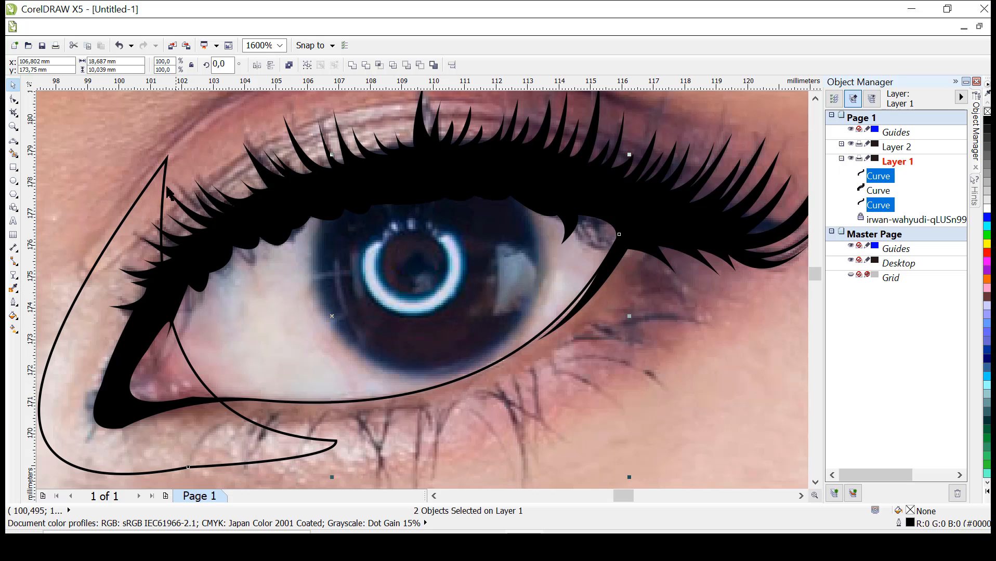
click(379, 65)
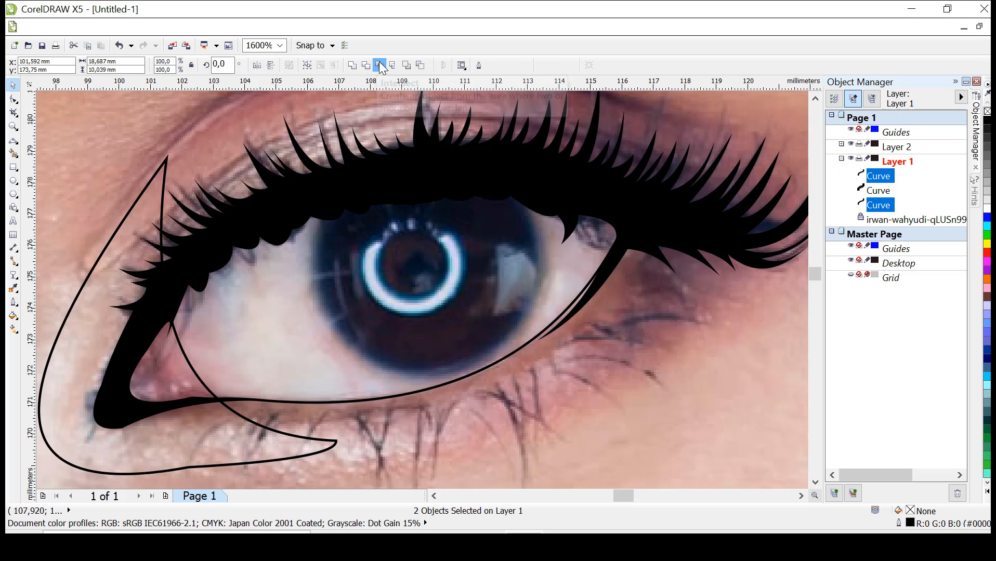
click(107, 263)
click(105, 253)
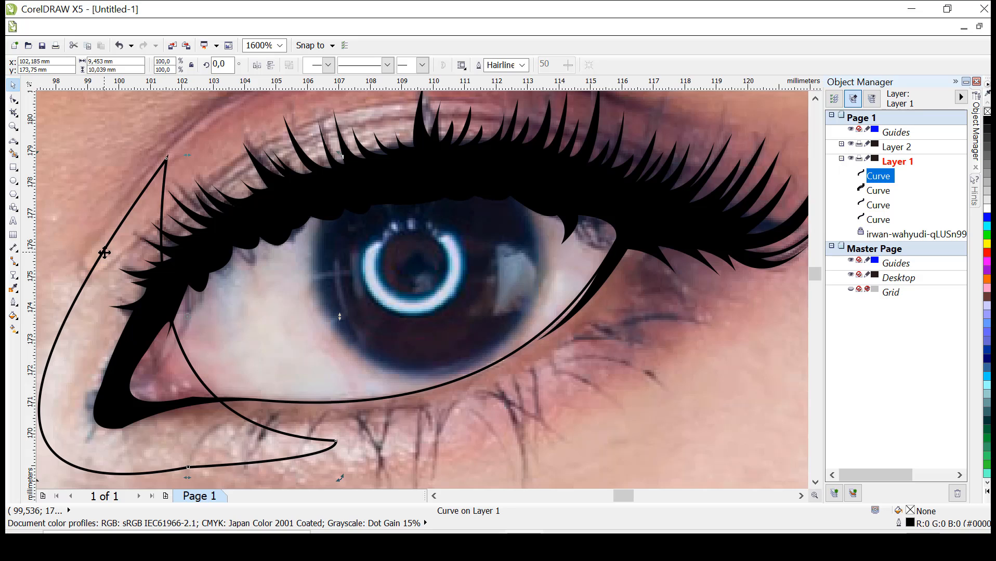
key(Delete)
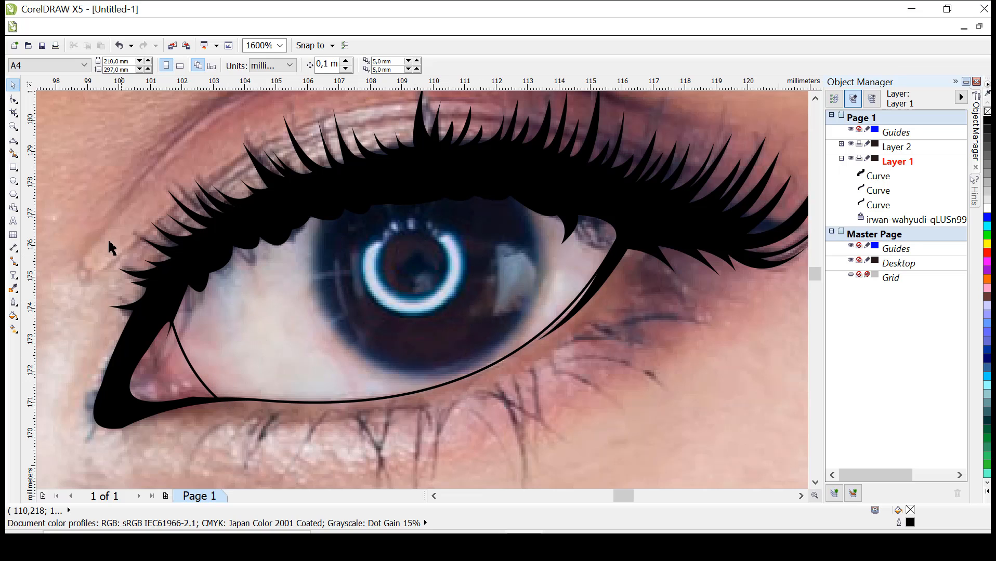
Step: Draw a closed 3-point curve shape about 5.5 by 9.5 mm over the outer eye corner, from the upper lashes to below the lower lid
click(13, 140)
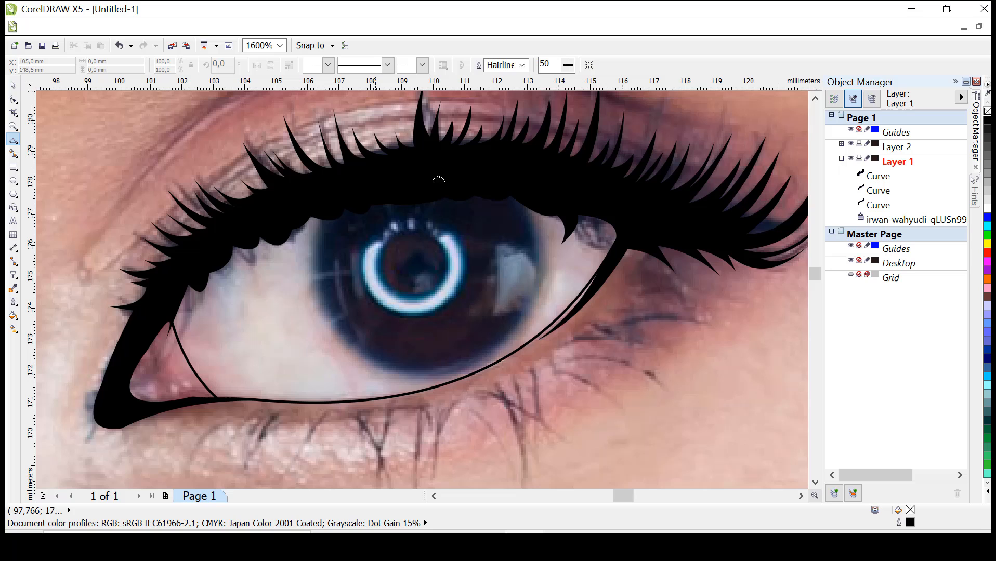
click(527, 111)
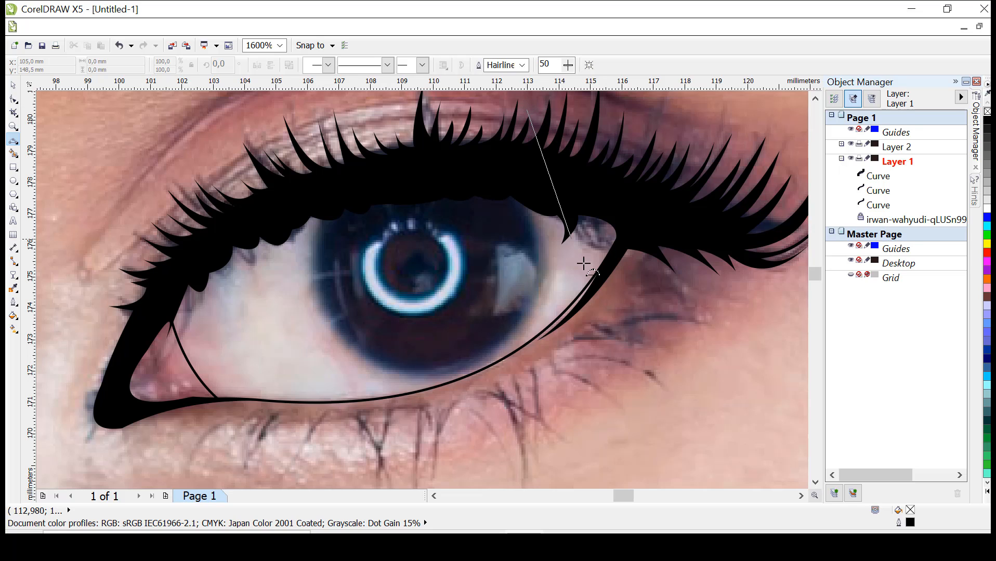
click(583, 409)
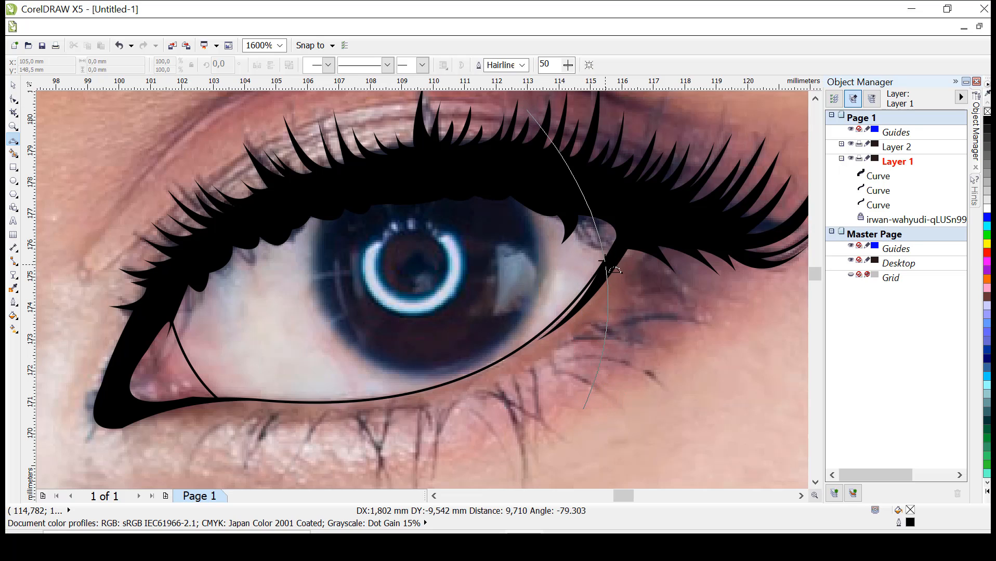
click(527, 110)
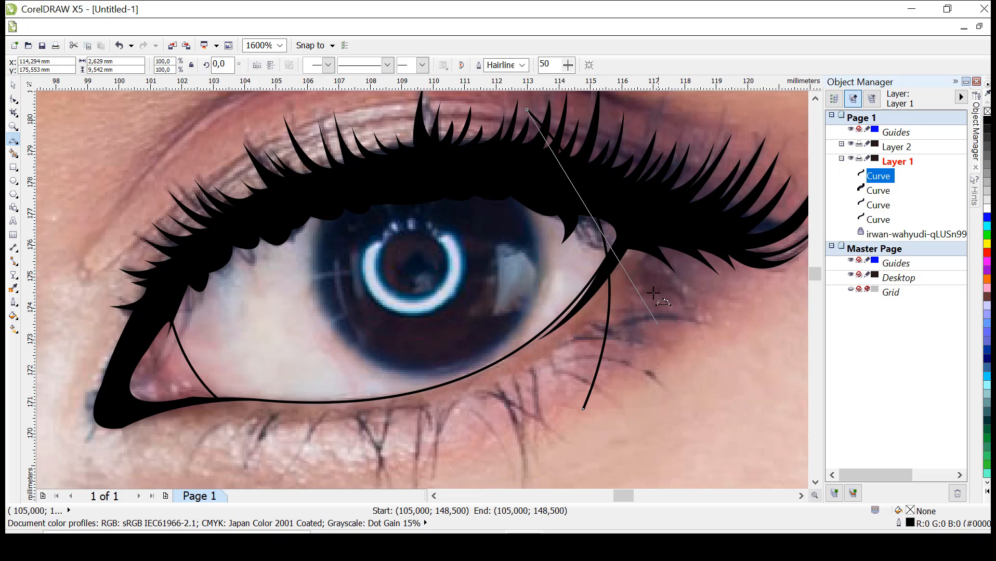
click(685, 162)
click(461, 66)
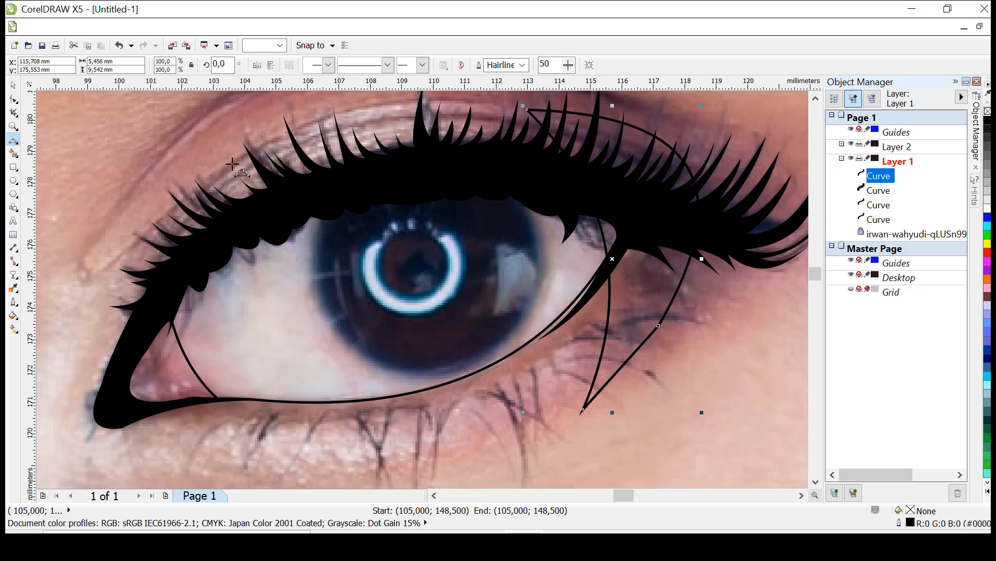
Step: Intersect the outer corner shape with the eye white and delete the helper shape, keeping only the overlap
click(13, 85)
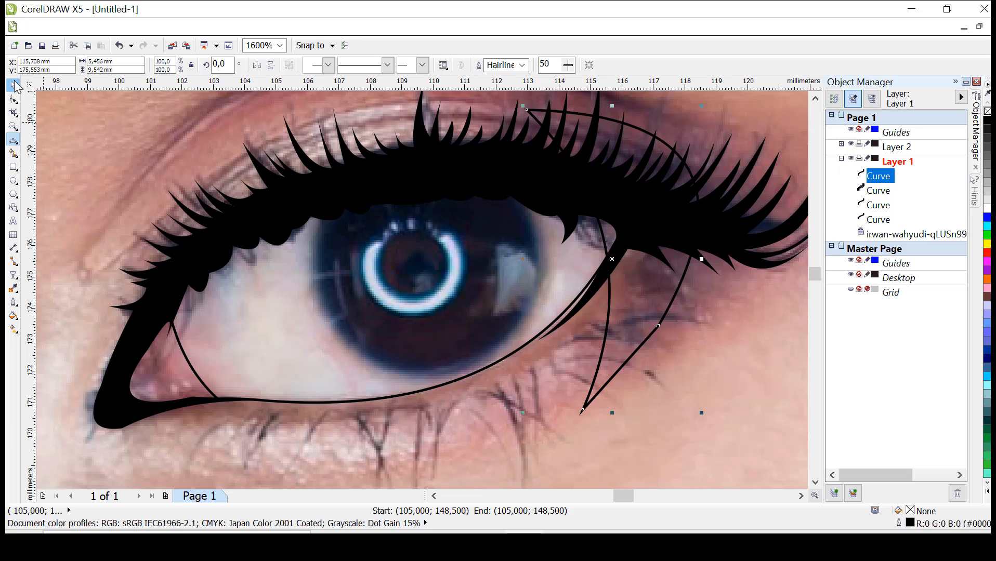
shift+click(401, 261)
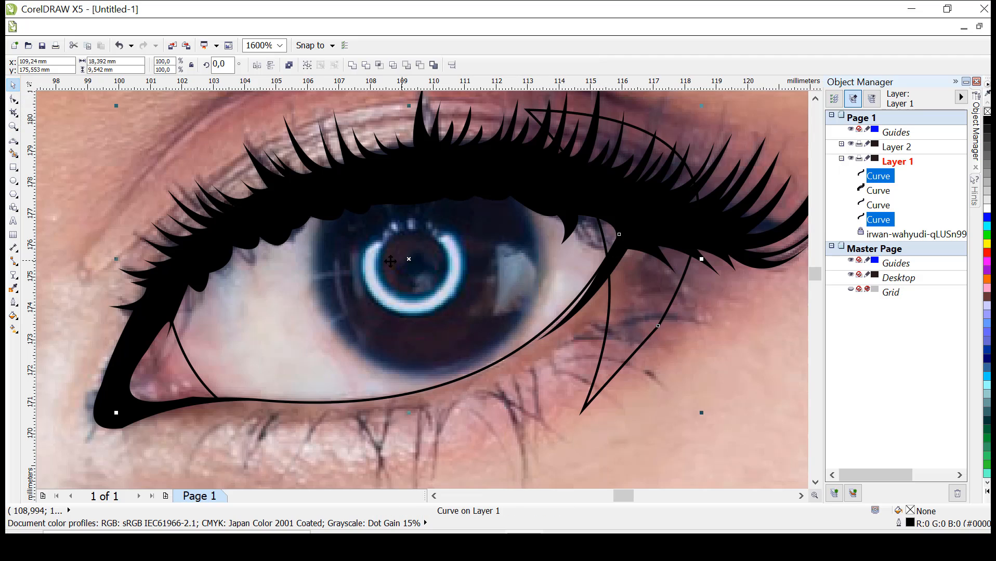
click(380, 65)
key(Delete)
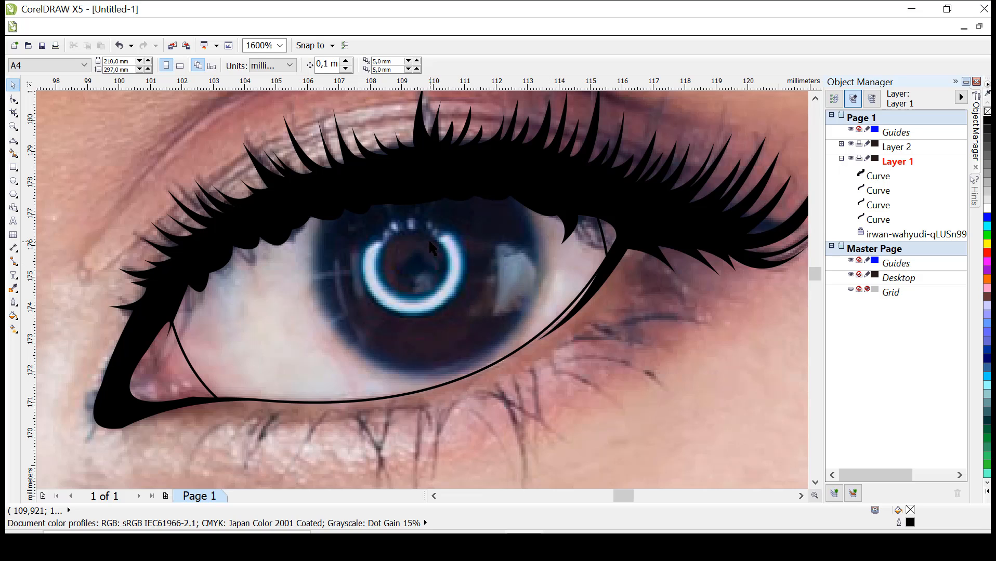
Step: Draw a 3-point arc beside the tear duct edge down past the lower lid, and continue it from its upper end across to the outer corner
click(15, 143)
click(394, 472)
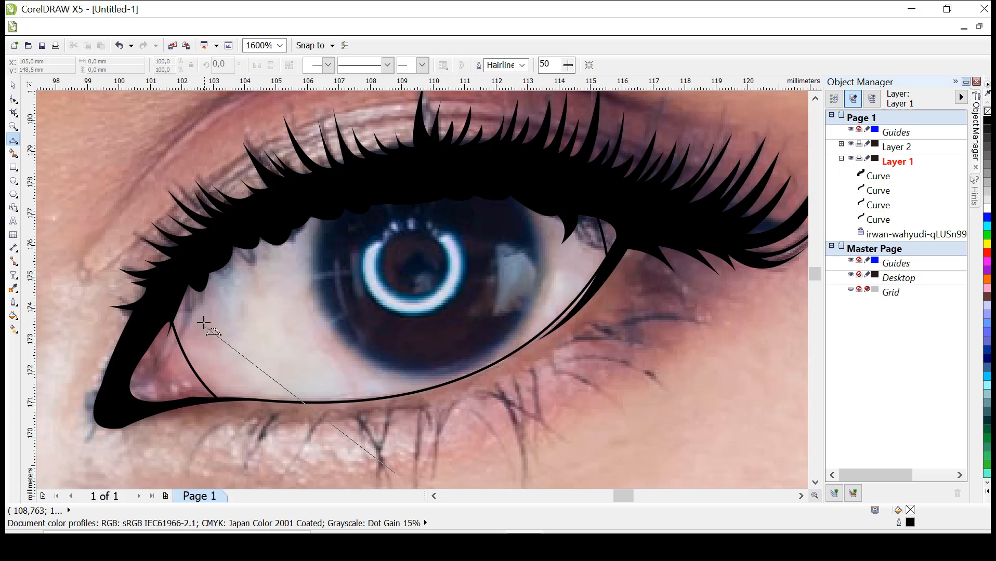
drag(204, 323, 186, 307)
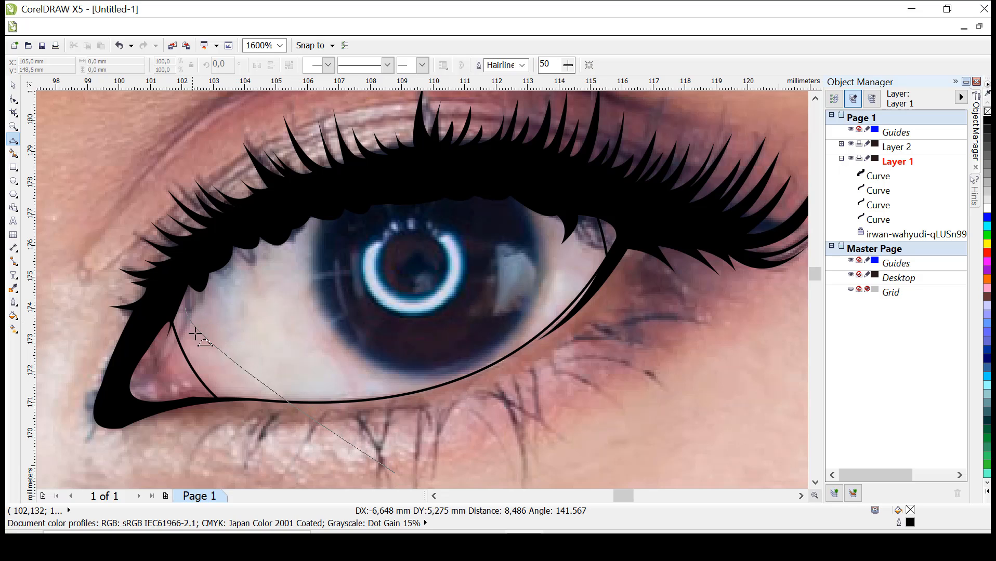
click(224, 396)
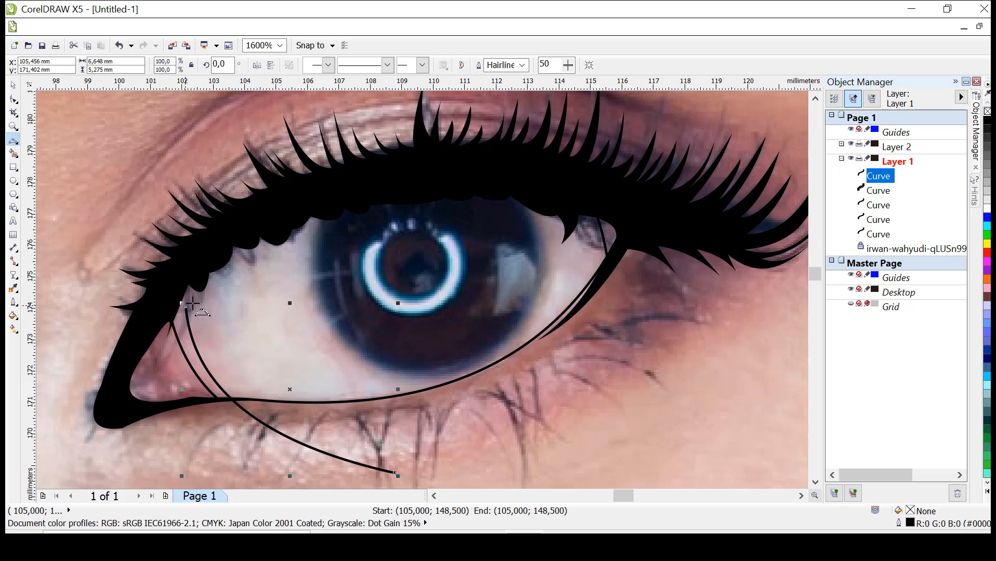
drag(192, 303, 582, 219)
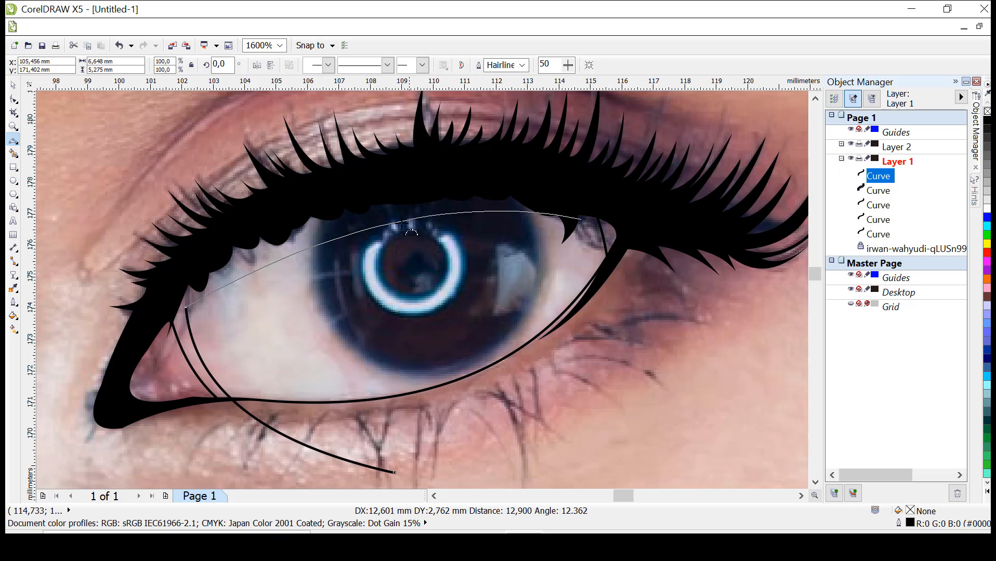
Step: Complete the inner eye outline with three-point curves along the upper lid and outer corner, and close the curve
click(410, 208)
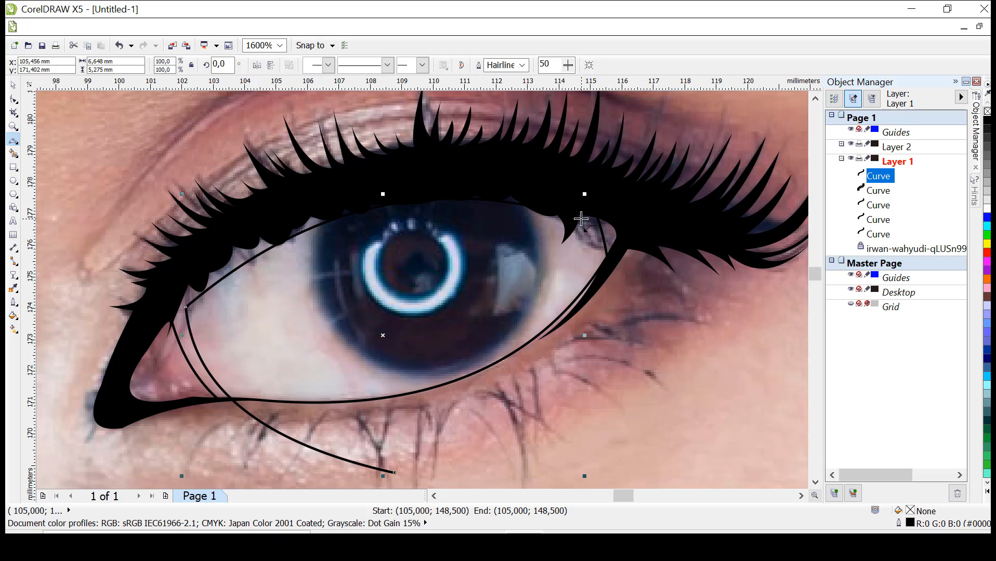
drag(580, 219, 592, 398)
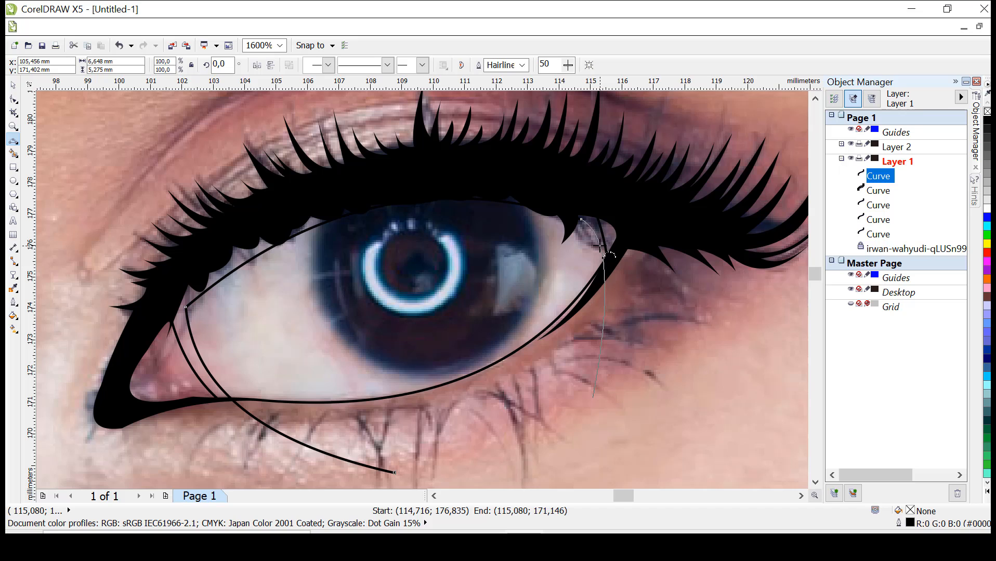
click(601, 246)
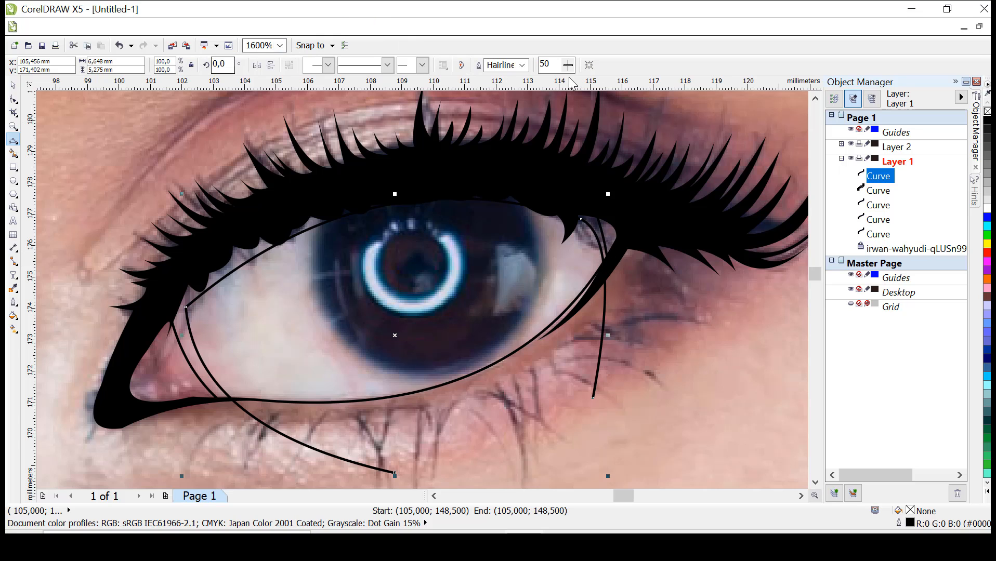
click(461, 65)
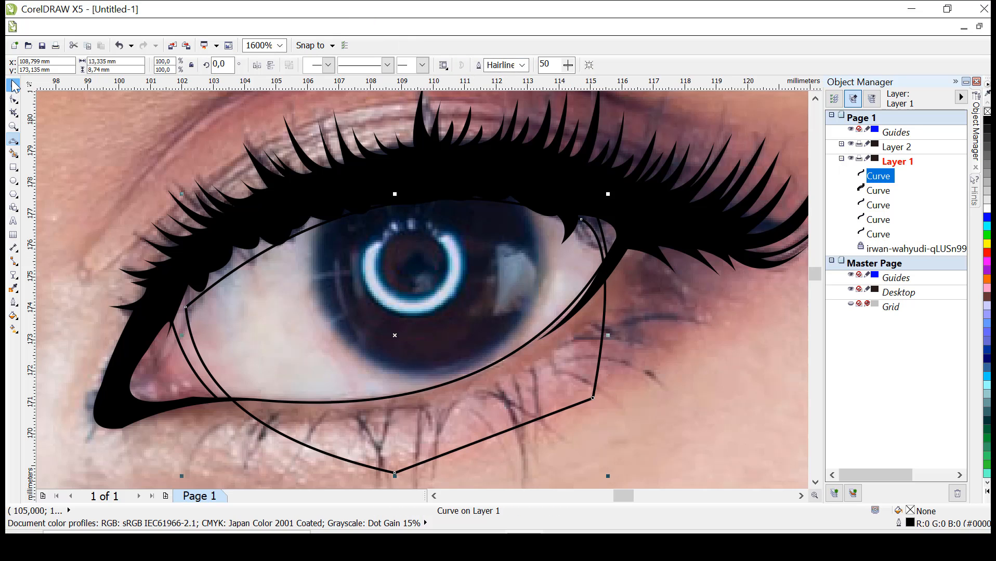
Step: Intersect the closed curve with the lowest eye outline curve in Layer 1, and delete the original closed curve
click(13, 85)
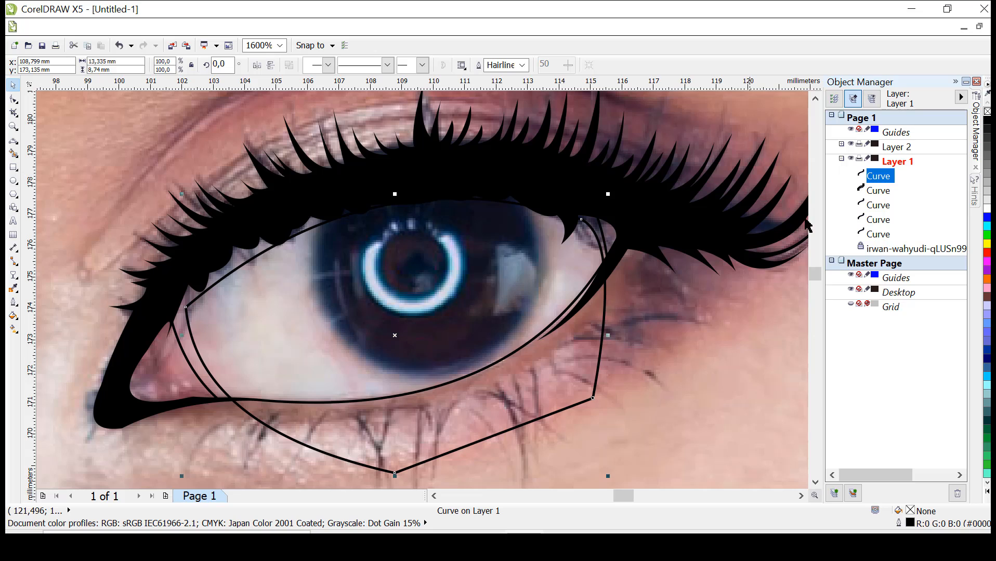
ctrl+click(878, 234)
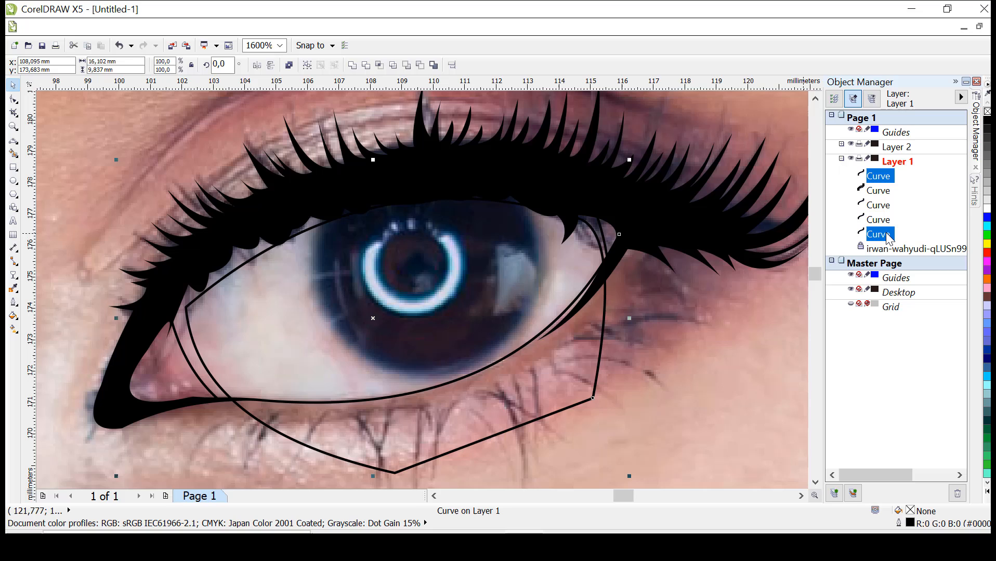
click(384, 66)
click(569, 366)
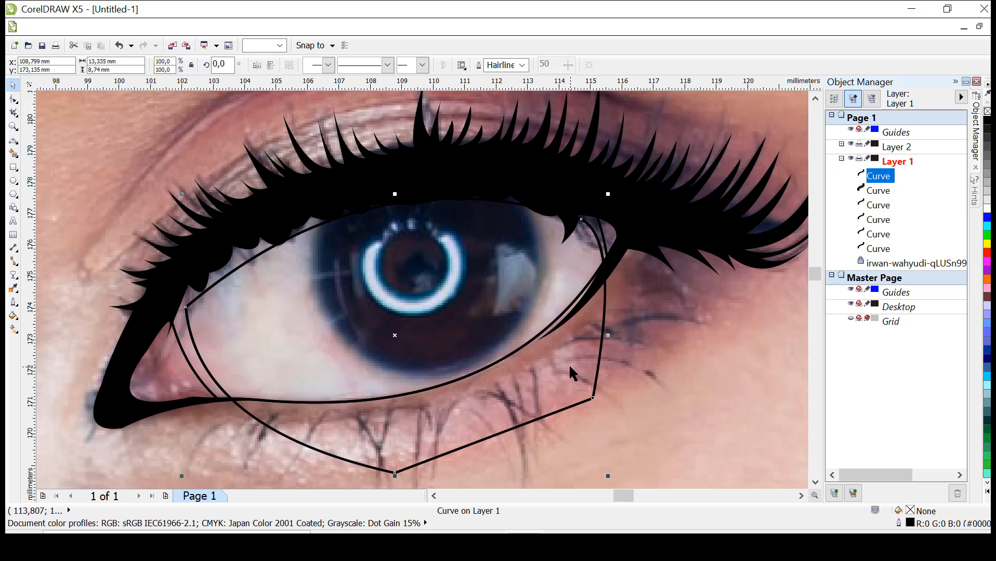
key(Delete)
Step: Duplicate the intersected inner eye shape in place
click(367, 286)
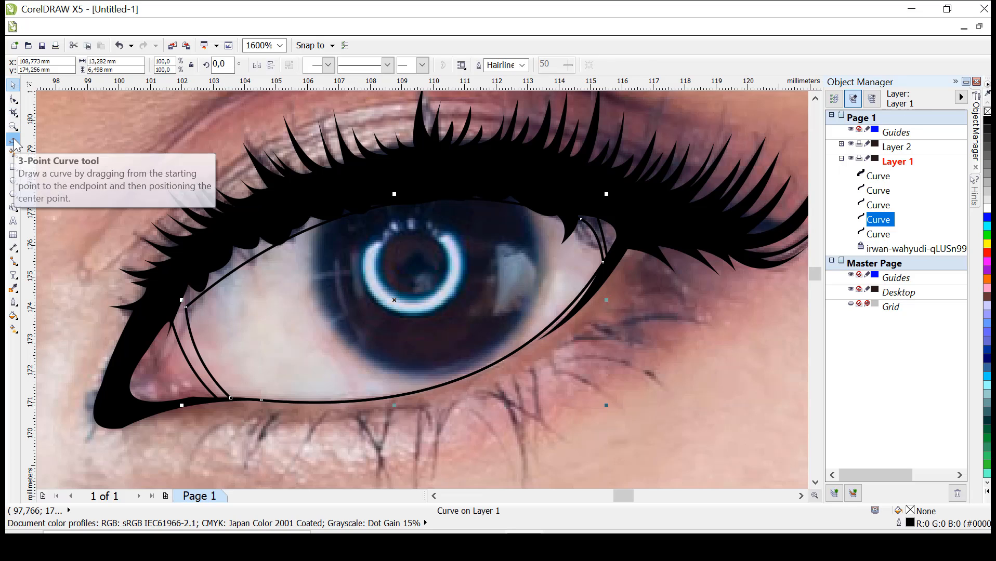
click(13, 85)
click(236, 320)
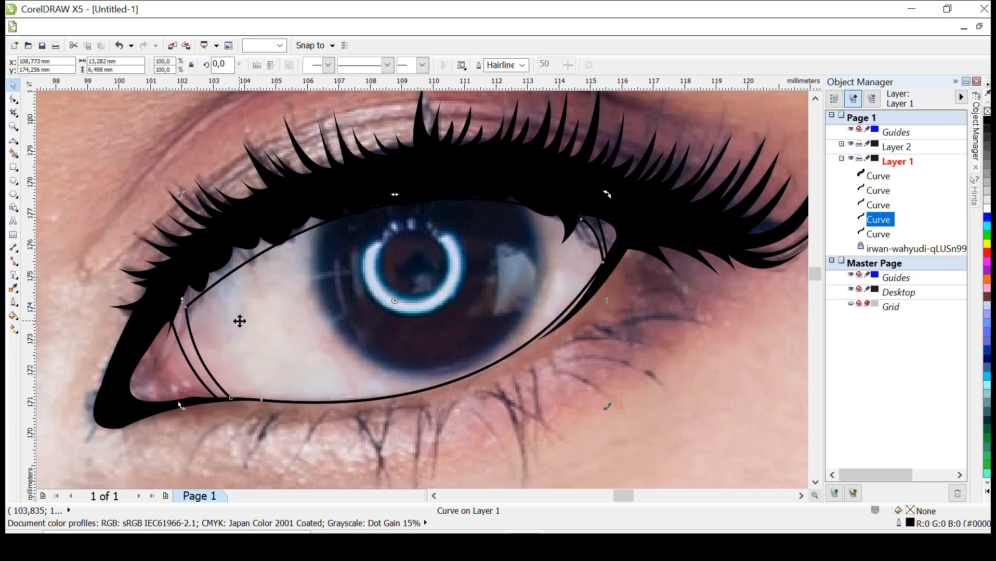
key(ctrl+c)
key(ctrl+v)
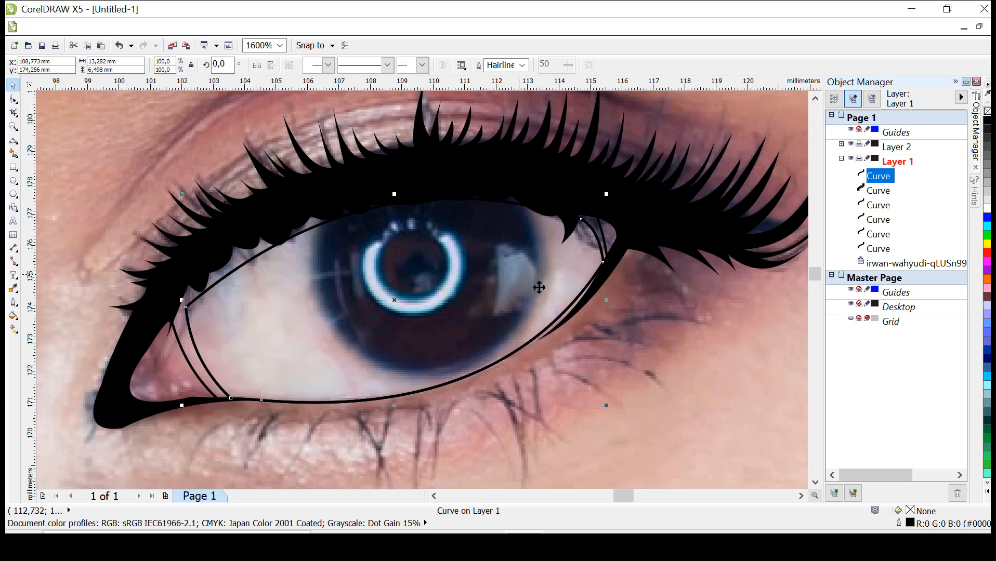
Step: Scale the duplicated eye shape to about 94.1%, nudge it down and right, and move it three places lower in Layer 1
click(539, 290)
click(864, 179)
drag(606, 194, 594, 200)
key(Down)
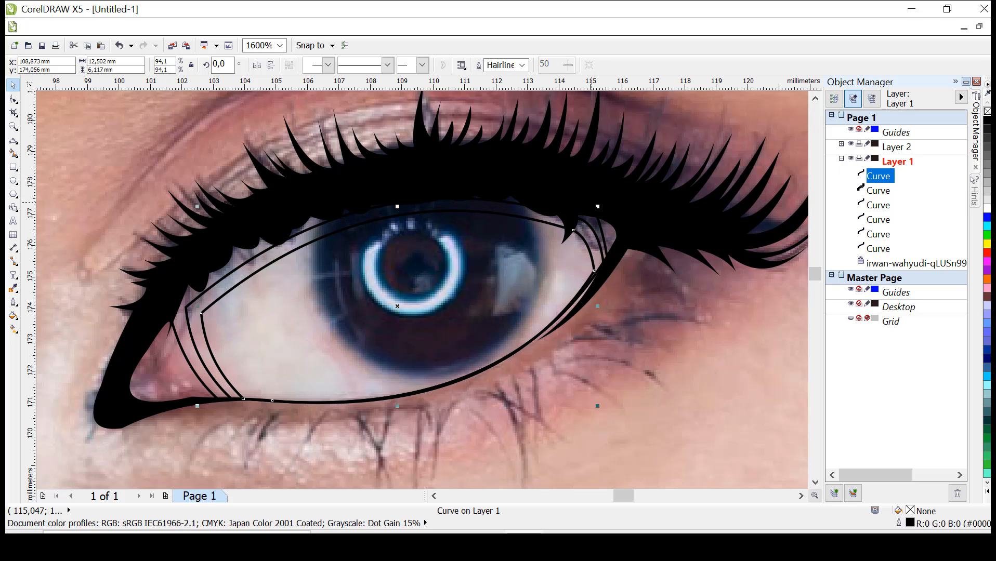
key(Down)
key(Right)
drag(886, 180, 890, 241)
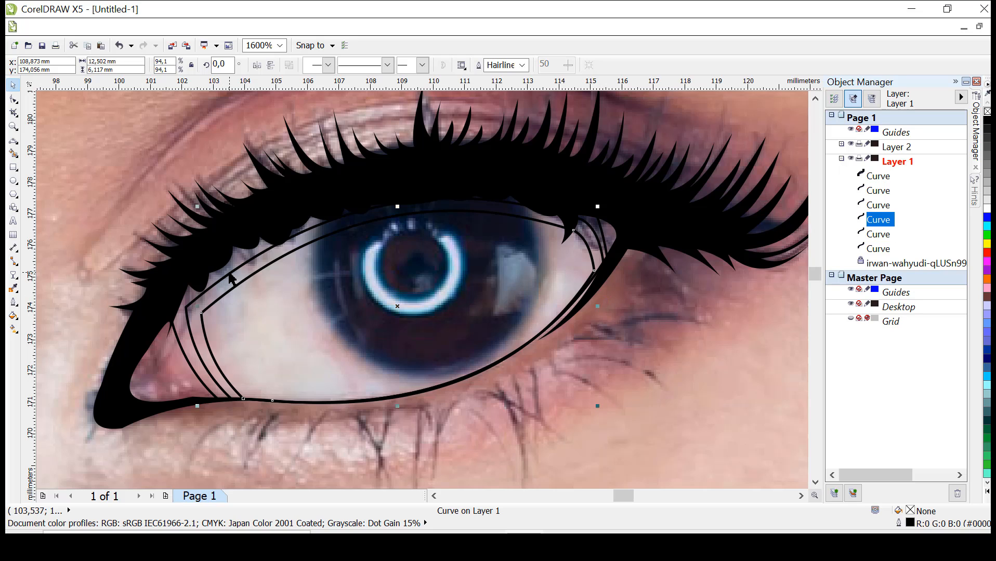
click(663, 349)
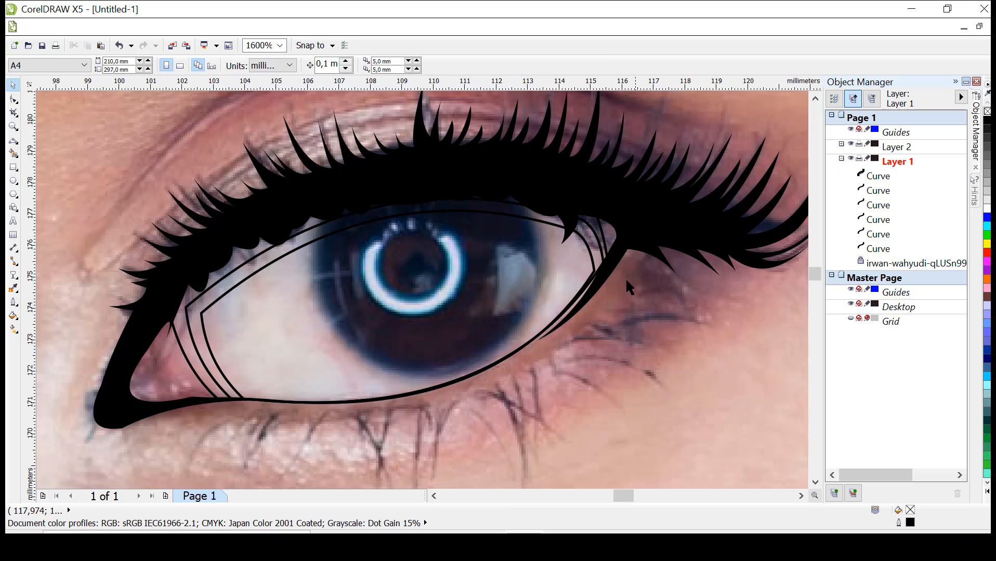
Step: Move the four iris groups from beside the page onto the photo, just beside the face
key(F3)
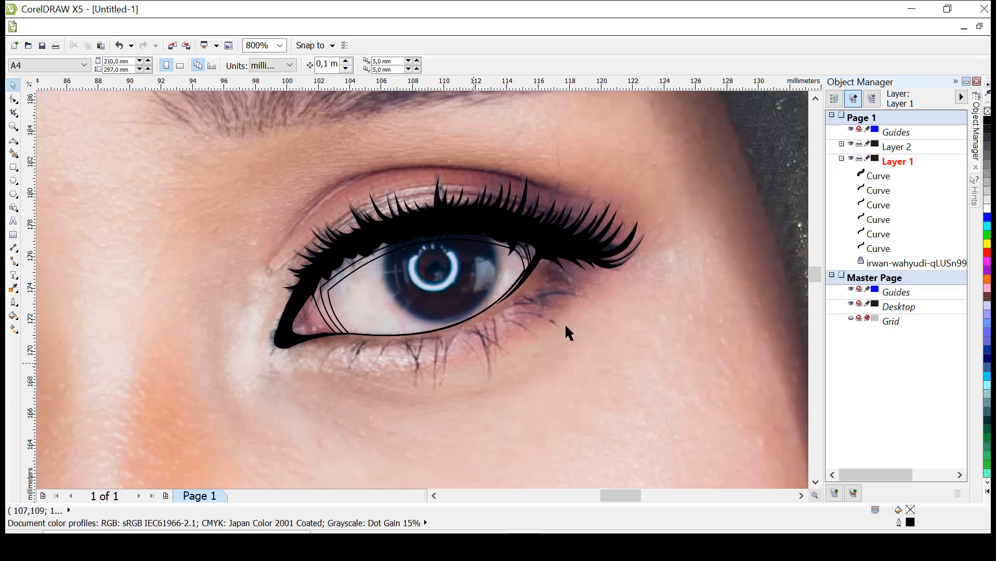
scroll(313, 226, down, 3)
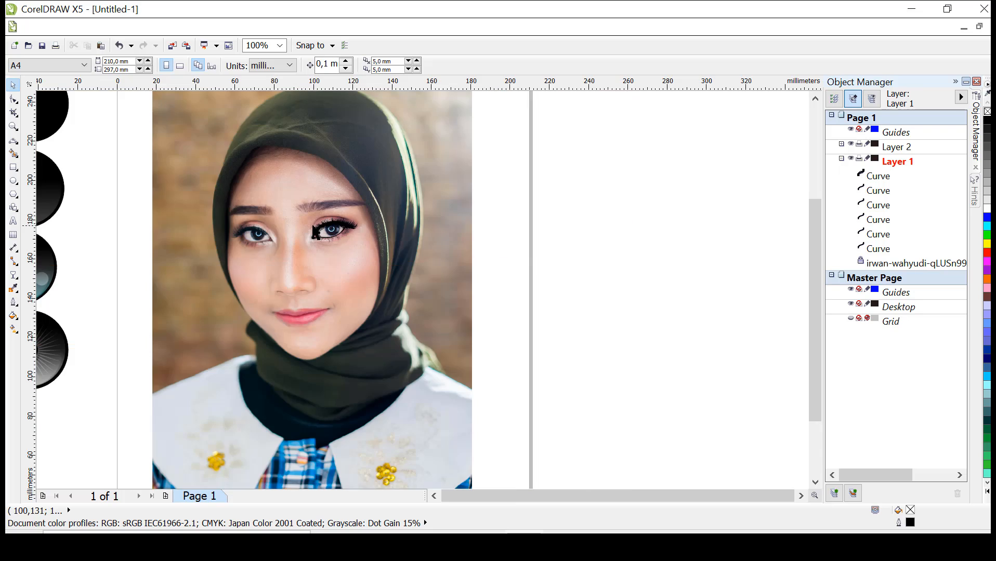
scroll(315, 231, down, 2)
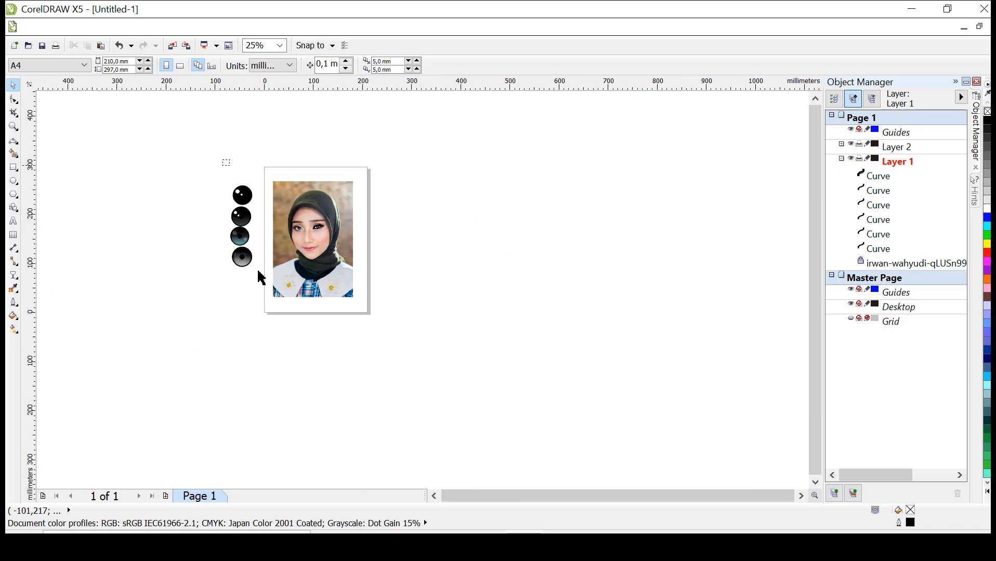
drag(223, 160, 240, 236)
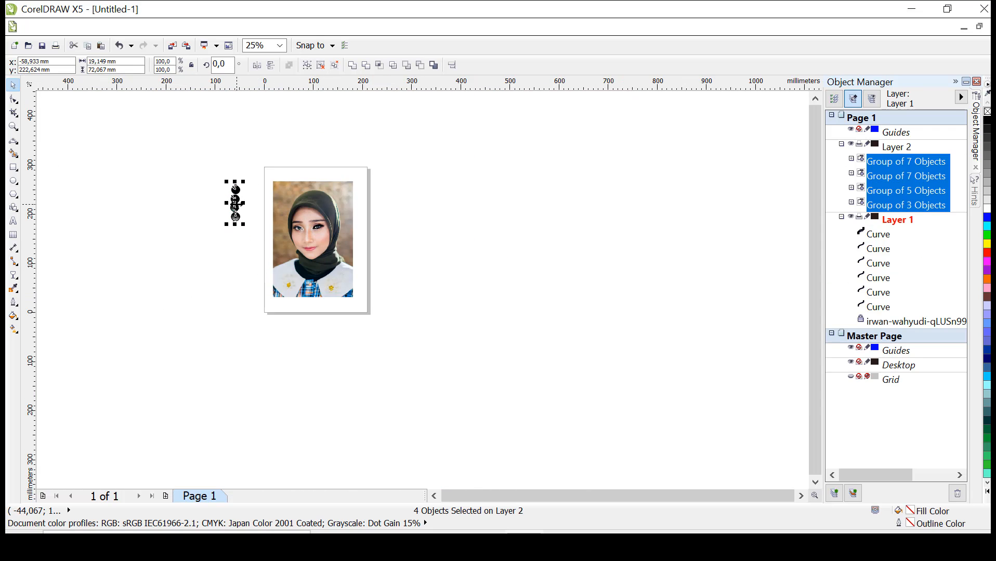
drag(234, 201, 341, 234)
scroll(348, 240, up, 3)
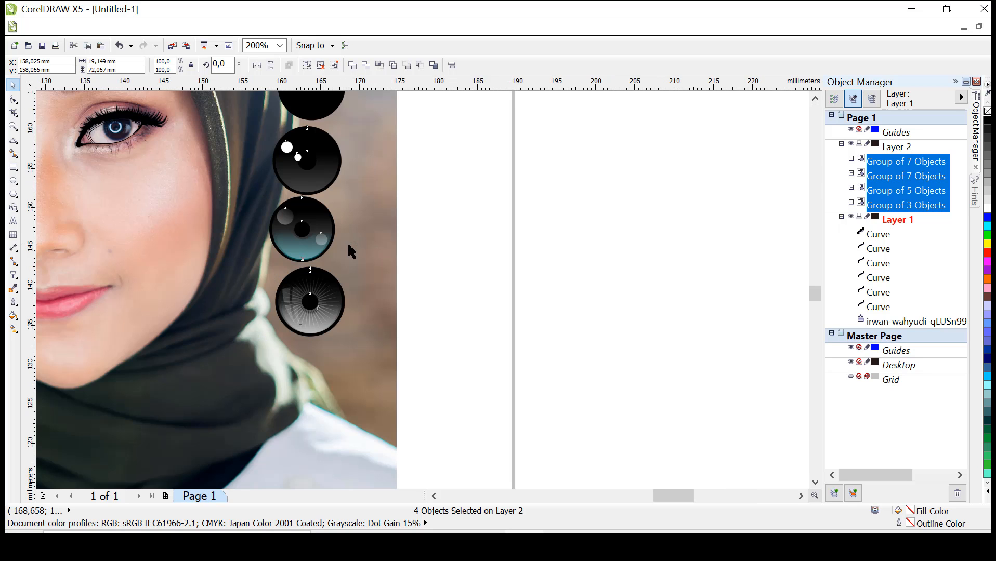
scroll(349, 244, up, 1)
scroll(314, 235, down, 2)
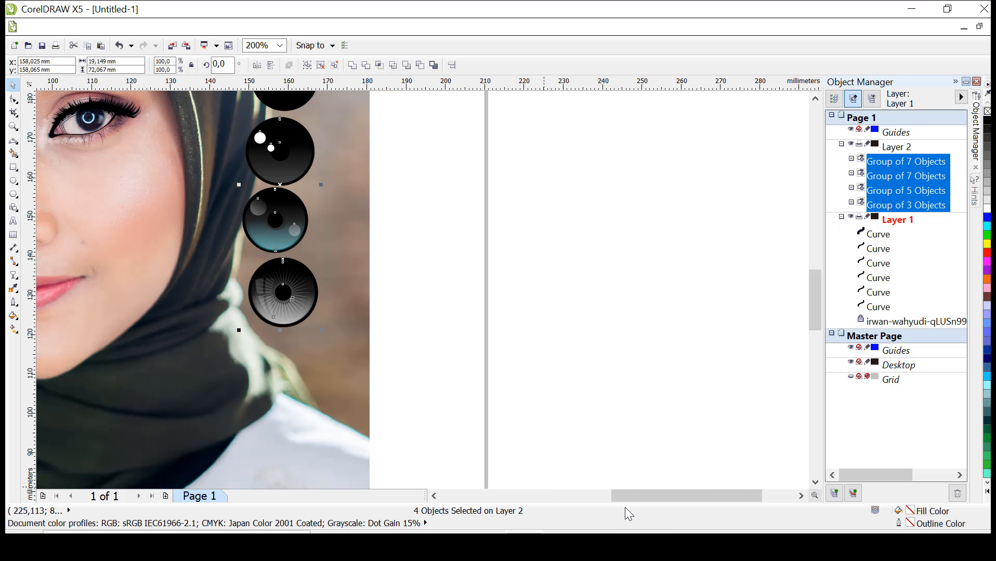
drag(624, 507, 593, 493)
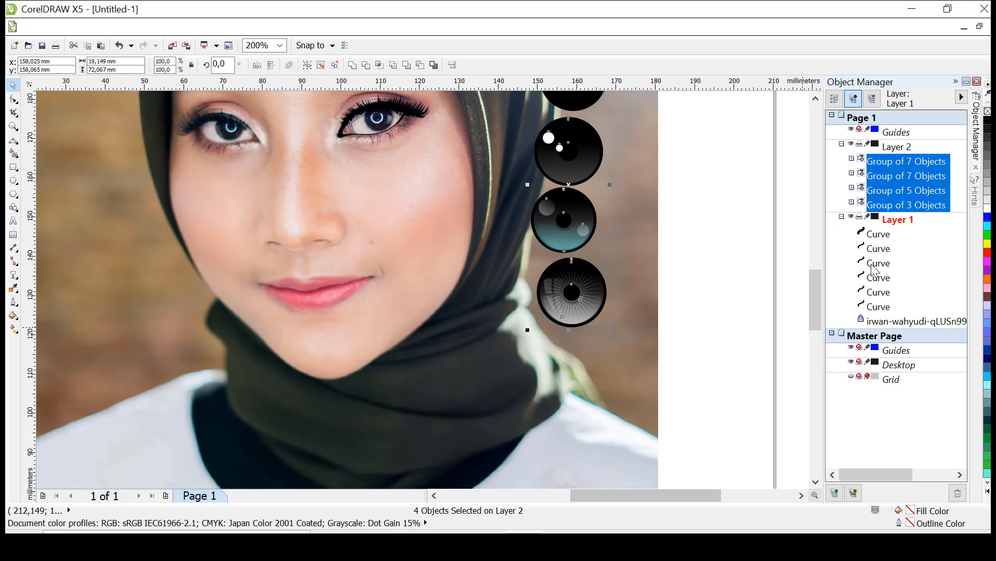
drag(817, 300, 819, 279)
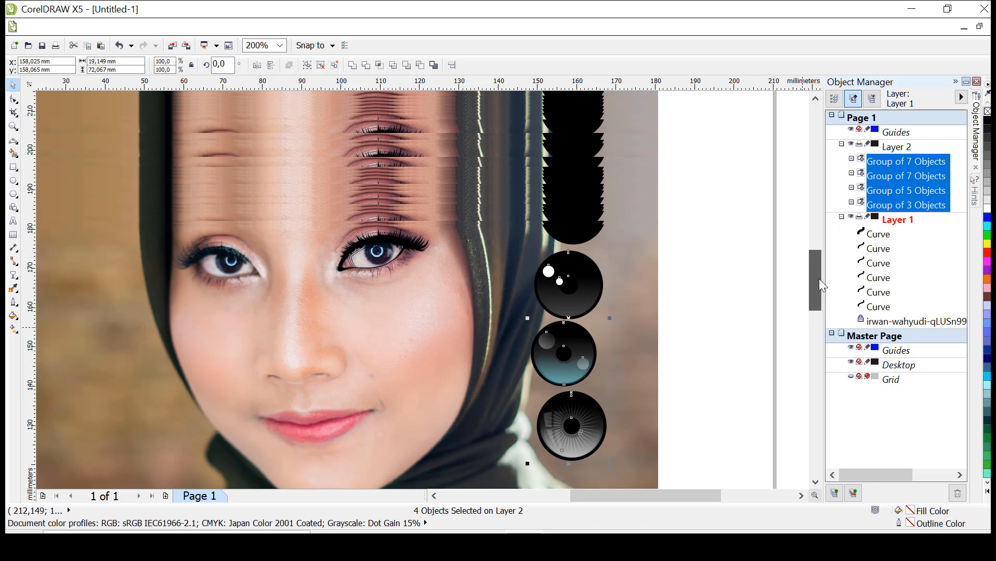
Step: Create a new layer named Layer 3 and place it between Layer 2 and Layer 1
click(832, 494)
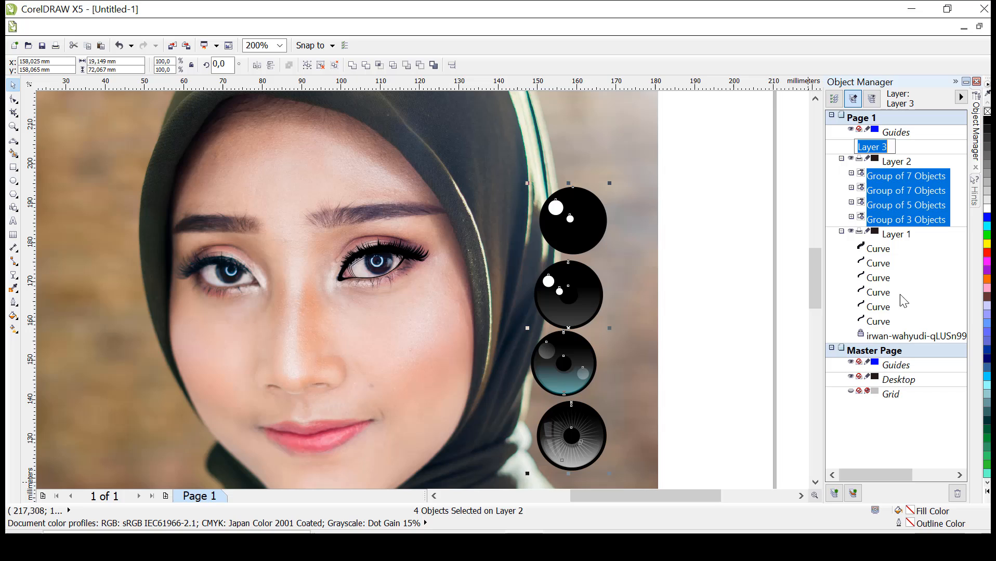
click(925, 147)
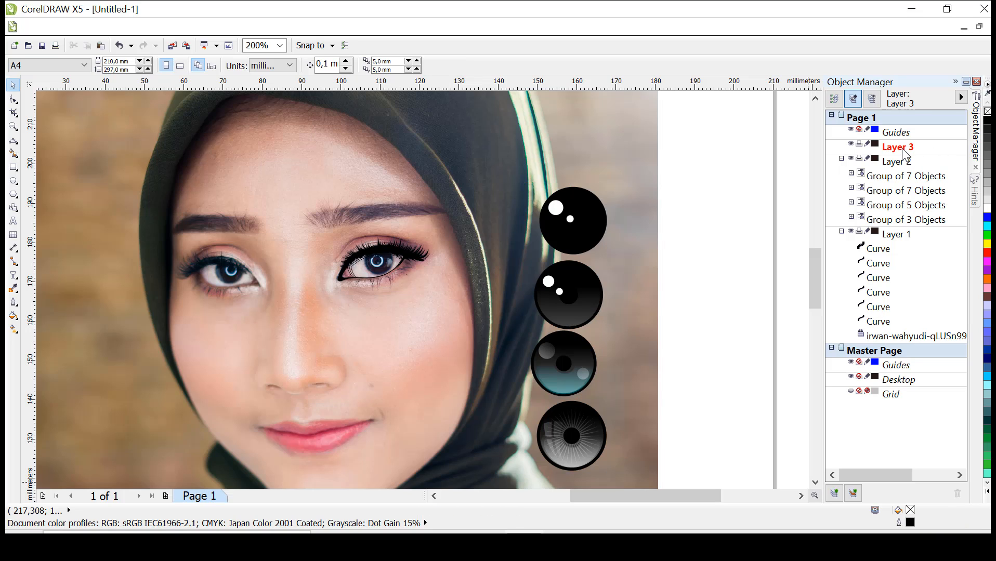
click(904, 150)
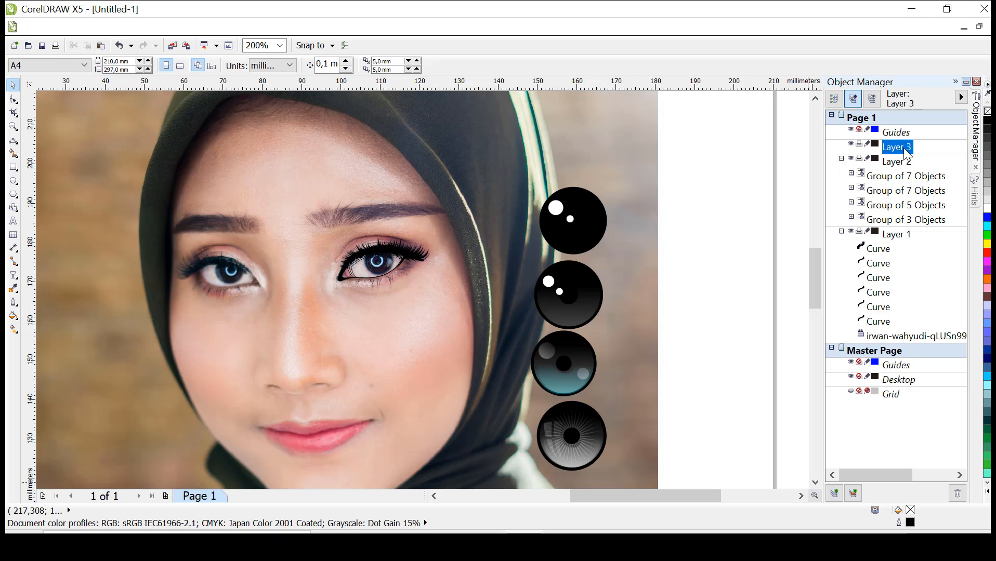
drag(909, 152, 910, 233)
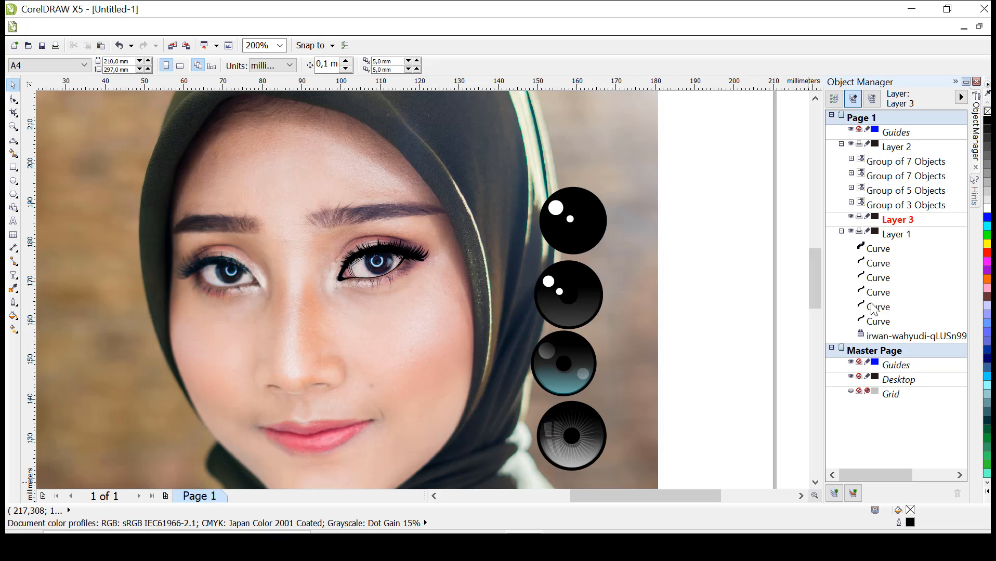
Step: Move all six eye curves from Layer 1 into Layer 3, and hide Layer 1
click(884, 324)
shift+click(886, 252)
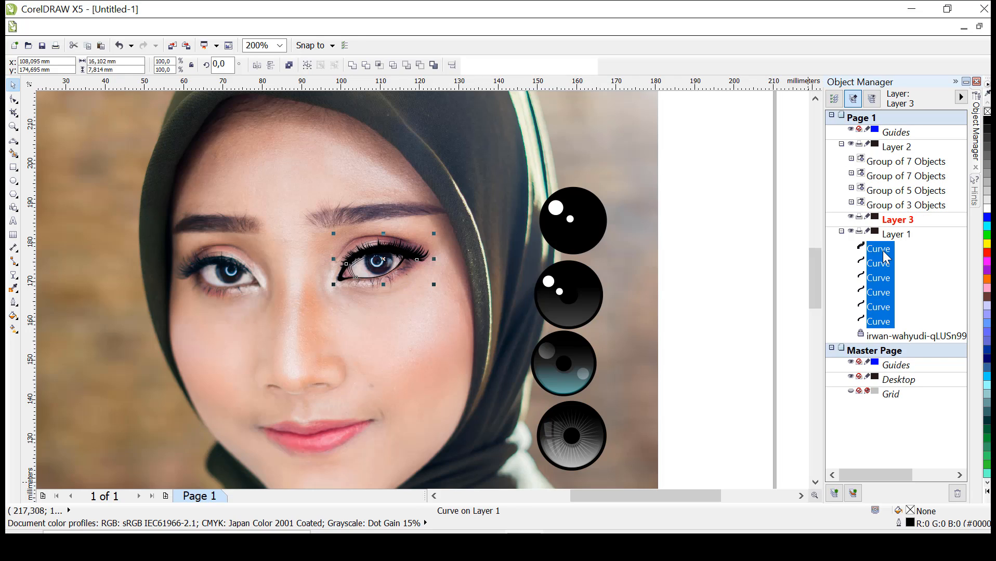
drag(884, 252, 890, 224)
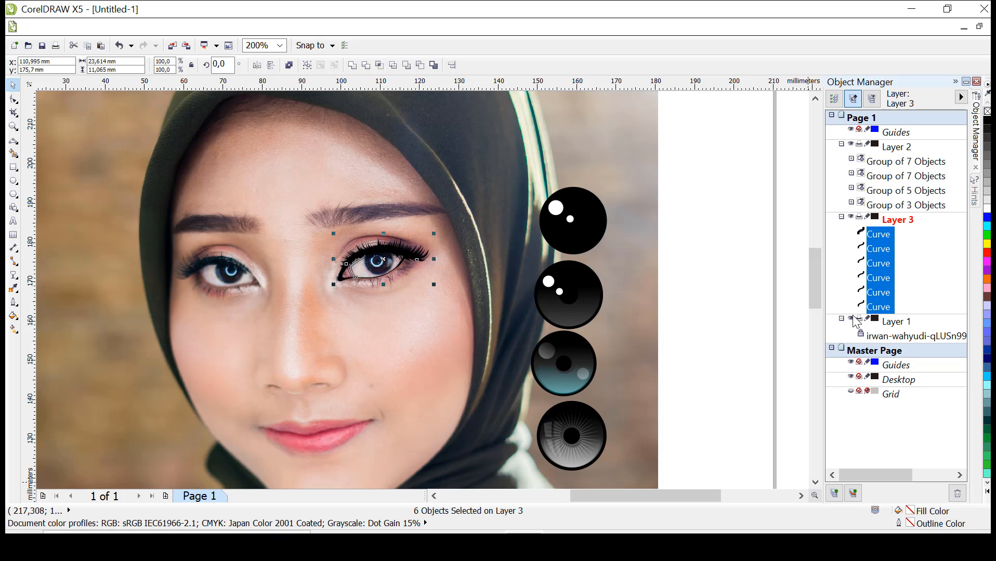
click(851, 318)
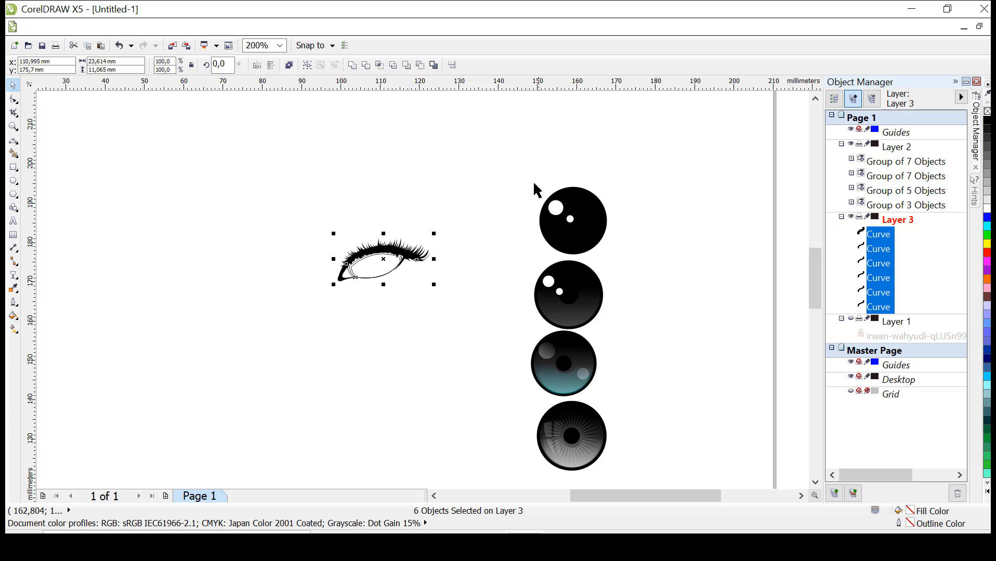
Step: Shrink the solid black iris group to about 7.6 mm, place it just below the eye, and show Layer 1
drag(514, 162, 632, 262)
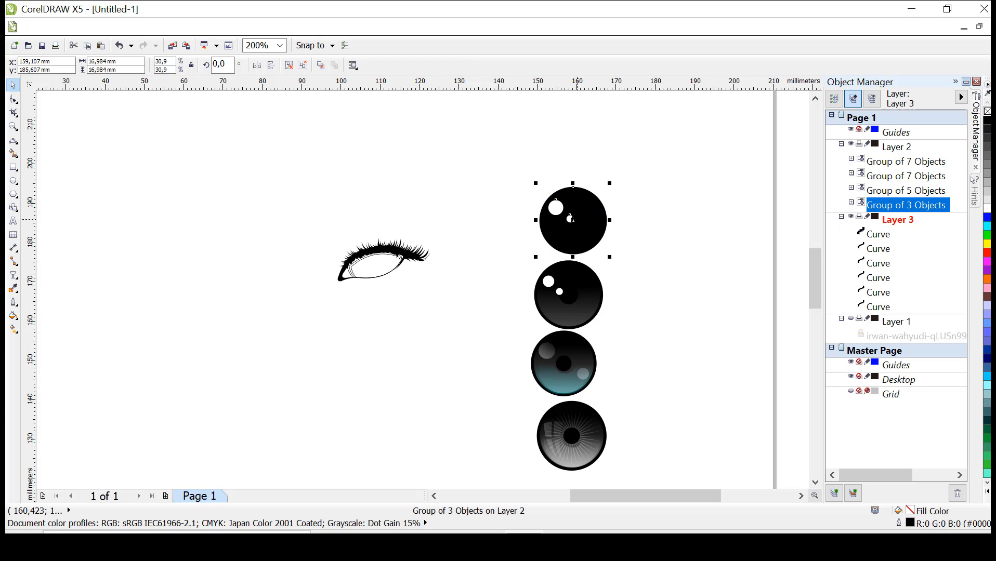
mouse_move(570, 219)
mouse_down()
mouse_move(473, 289)
mouse_move(476, 325)
mouse_move(455, 300)
mouse_move(405, 286)
mouse_up()
scroll(435, 284, up, 1)
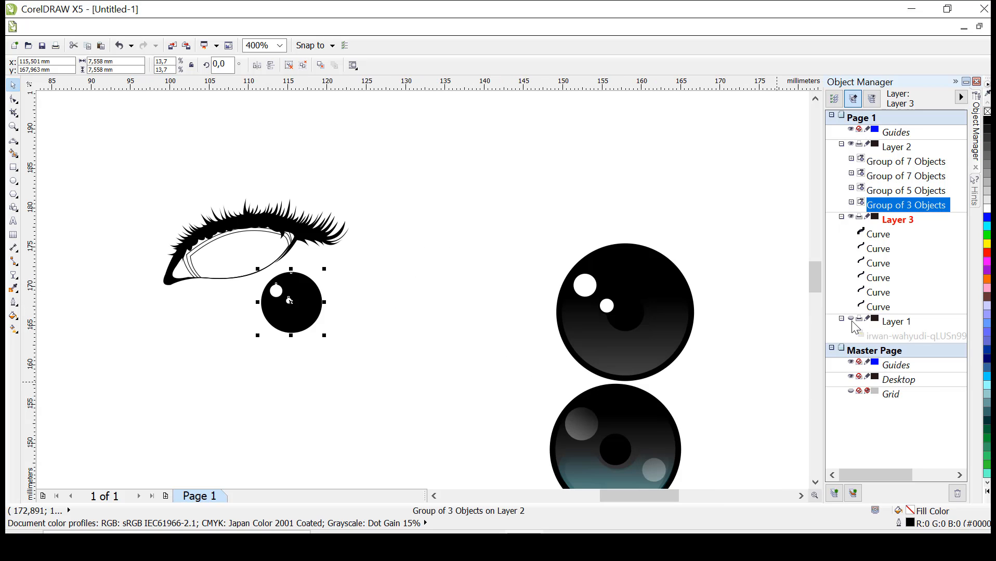
click(851, 319)
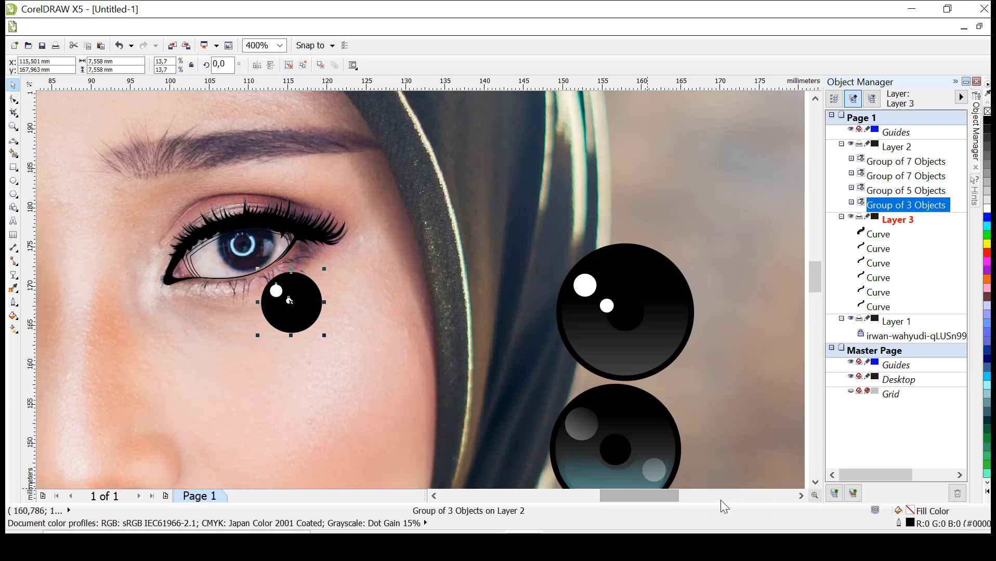
Step: Position the black iris group over the photo's iris and scale it down to about 6.8 mm
drag(646, 497, 633, 496)
scroll(753, 361, up, 1)
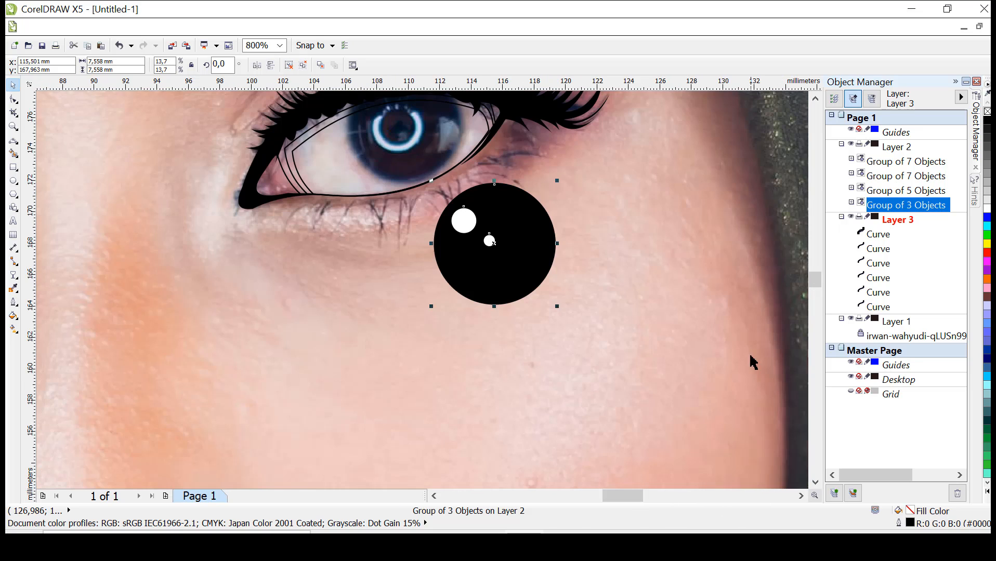
drag(493, 242, 423, 214)
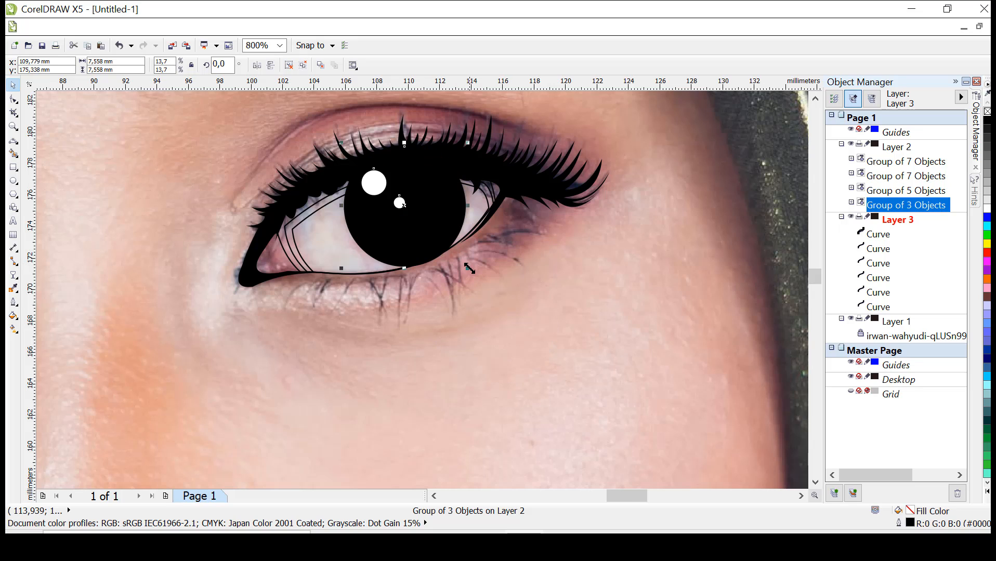
drag(466, 264, 461, 258)
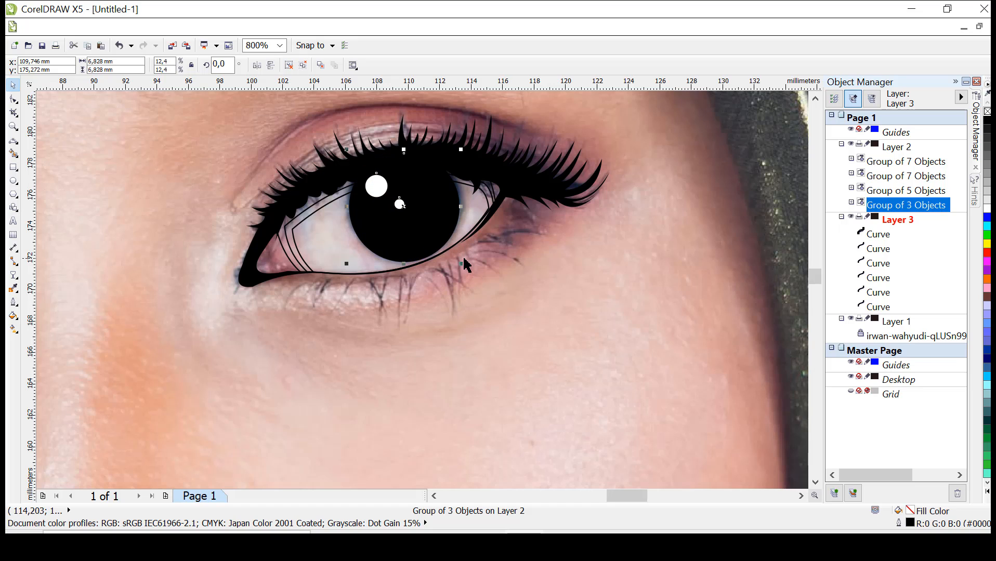
click(459, 261)
click(428, 222)
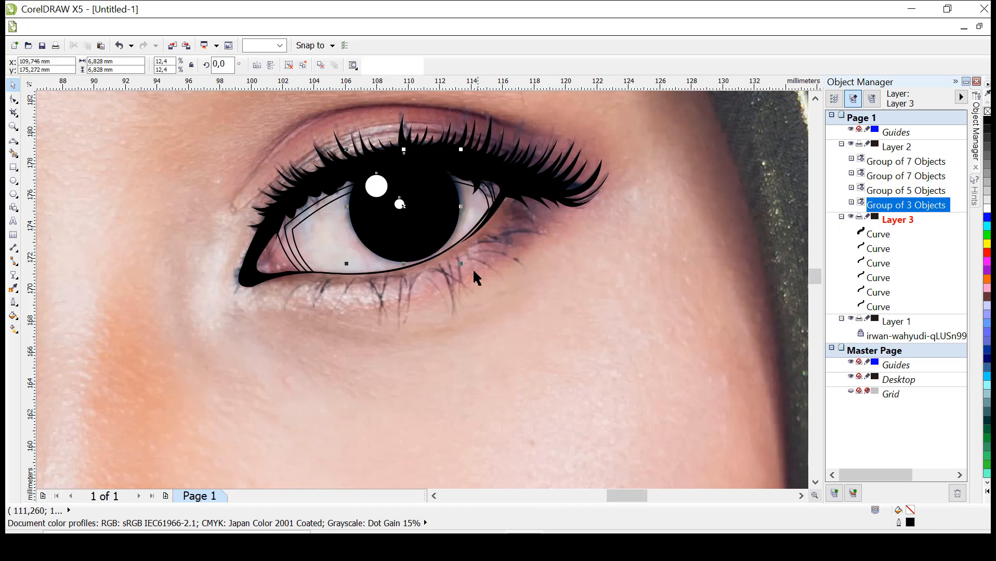
Step: Enlarge the black iris group to about 7.1 mm and fine-tune its position so its lower edge meets the lower eye line
drag(463, 264, 467, 264)
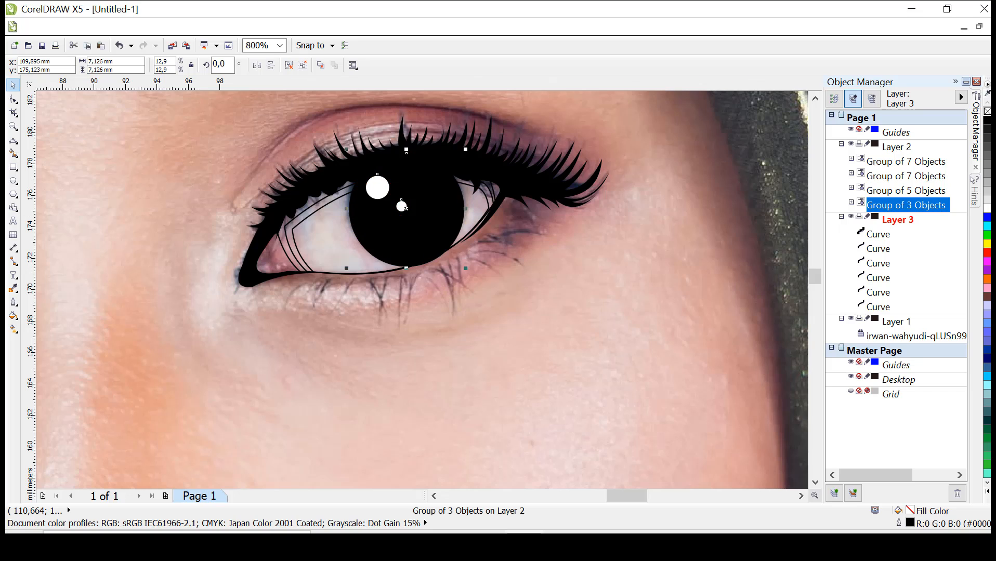
drag(410, 209, 400, 201)
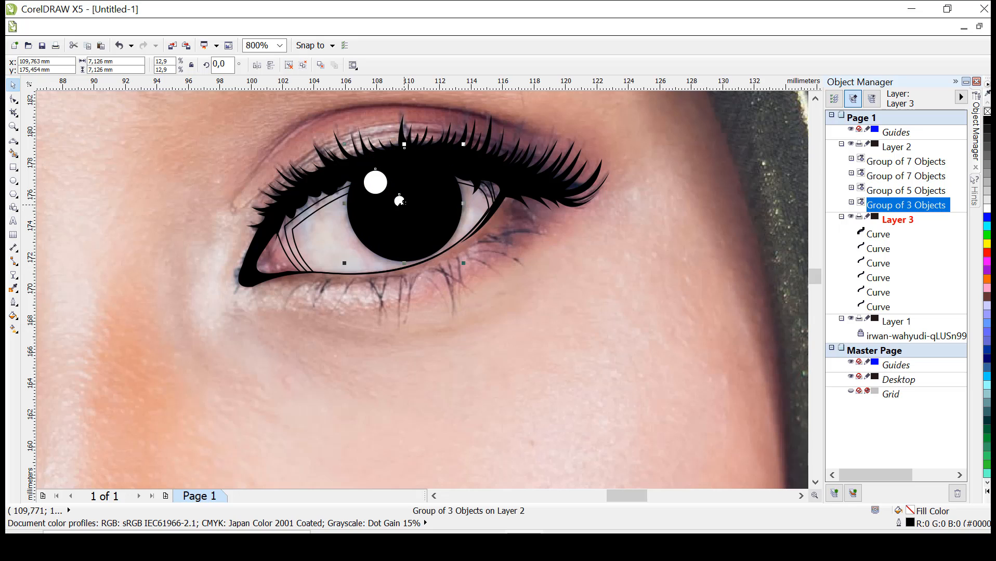
key(Down)
key(Down)
key(Right)
key(Down)
key(Left)
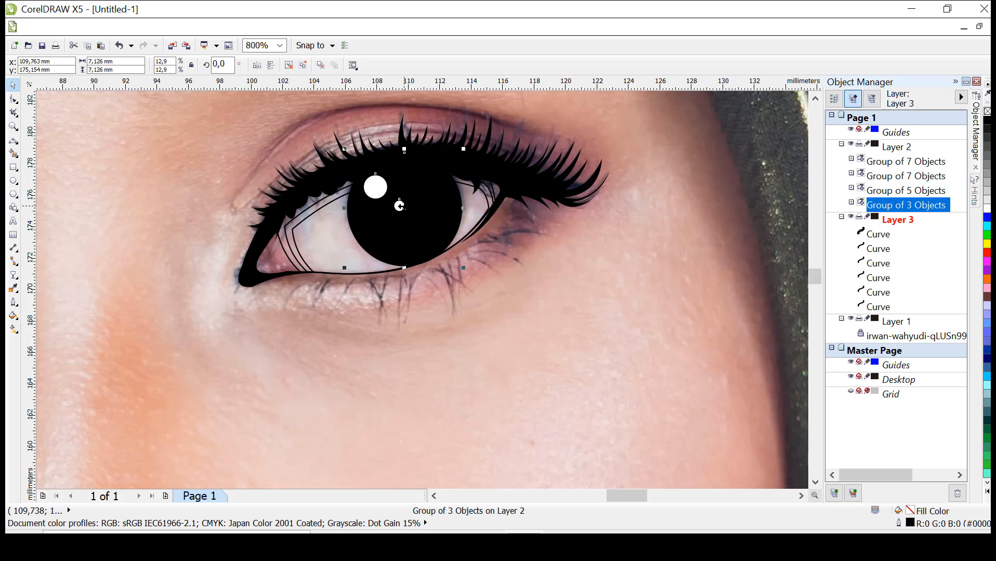
click(705, 170)
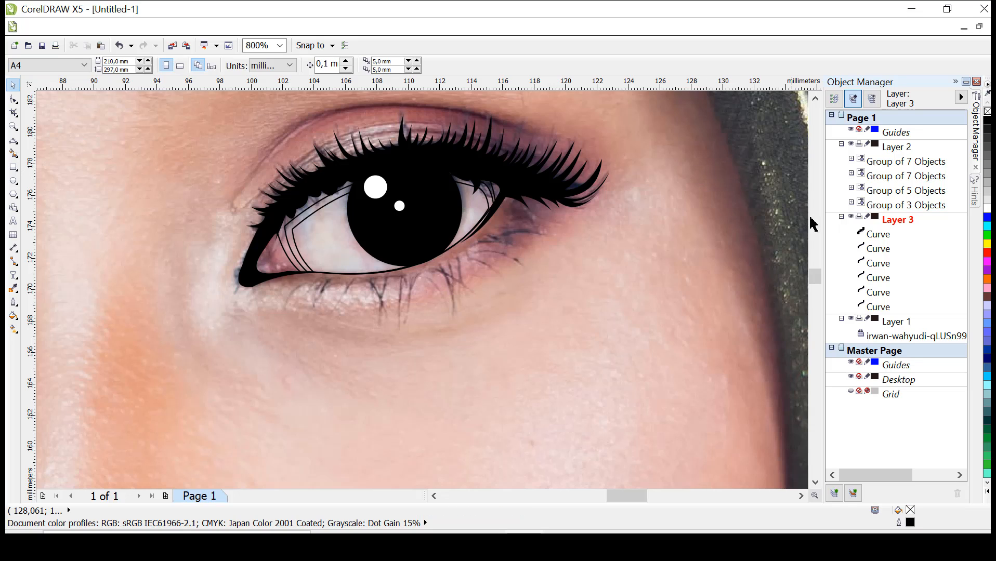
Step: Fill the three nested eye-white curves in Layer 3 with greys RGB 128, 179 and 230, from the outermost to the innermost
click(876, 307)
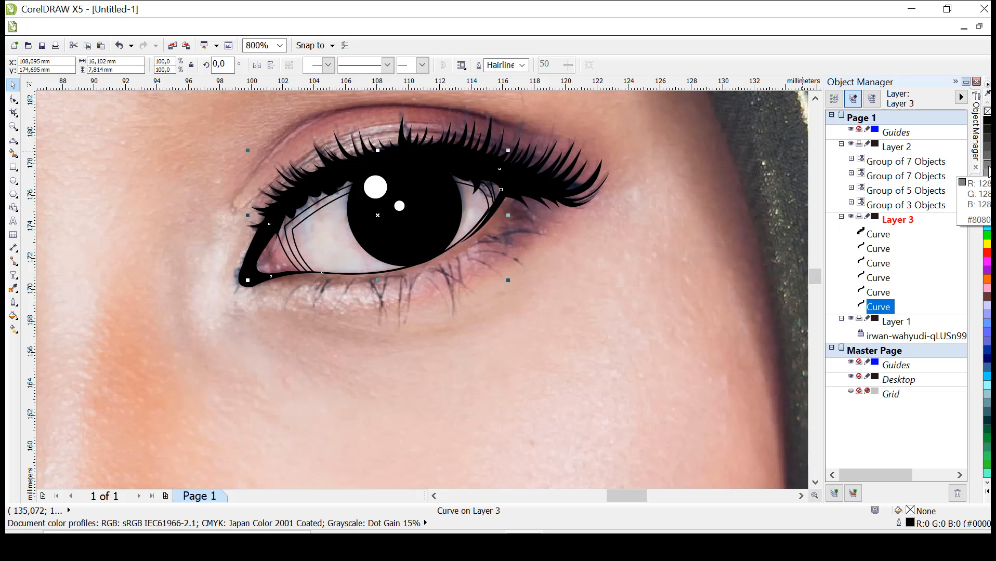
click(988, 172)
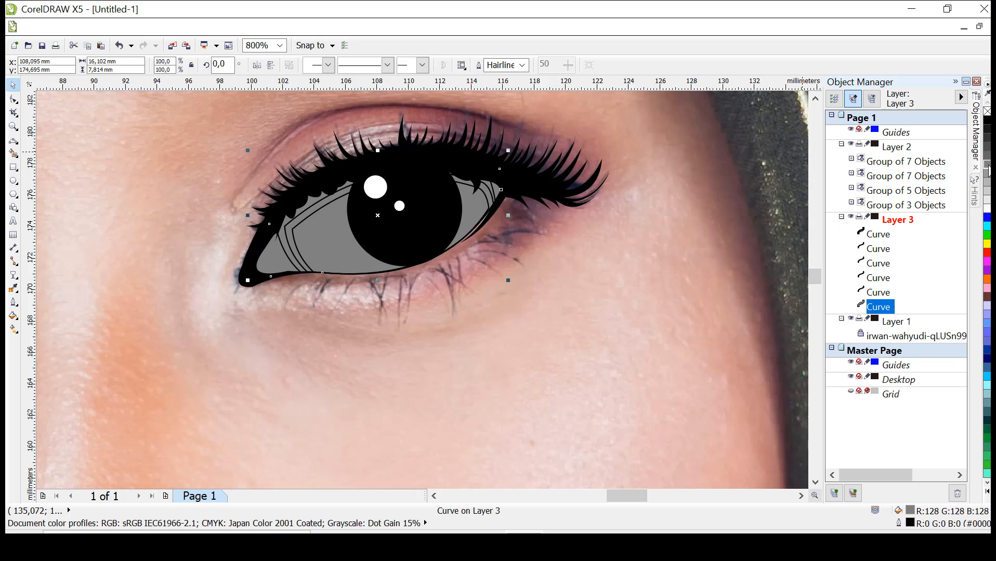
click(875, 293)
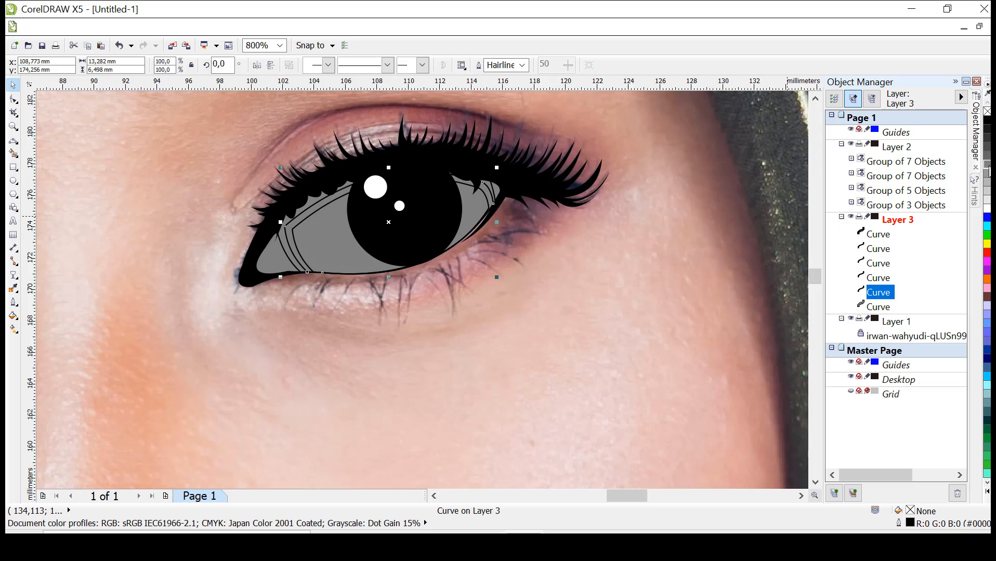
click(987, 188)
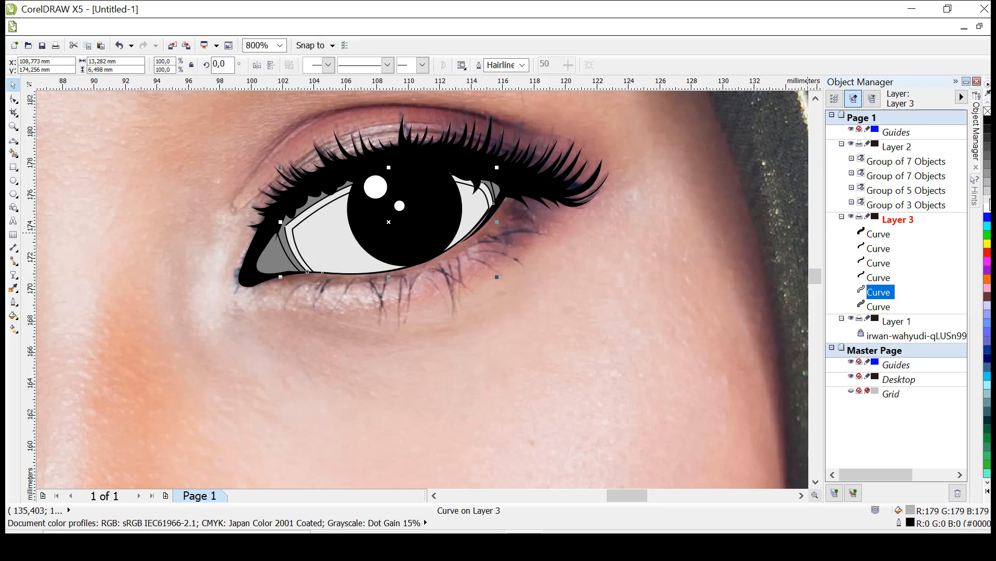
click(986, 197)
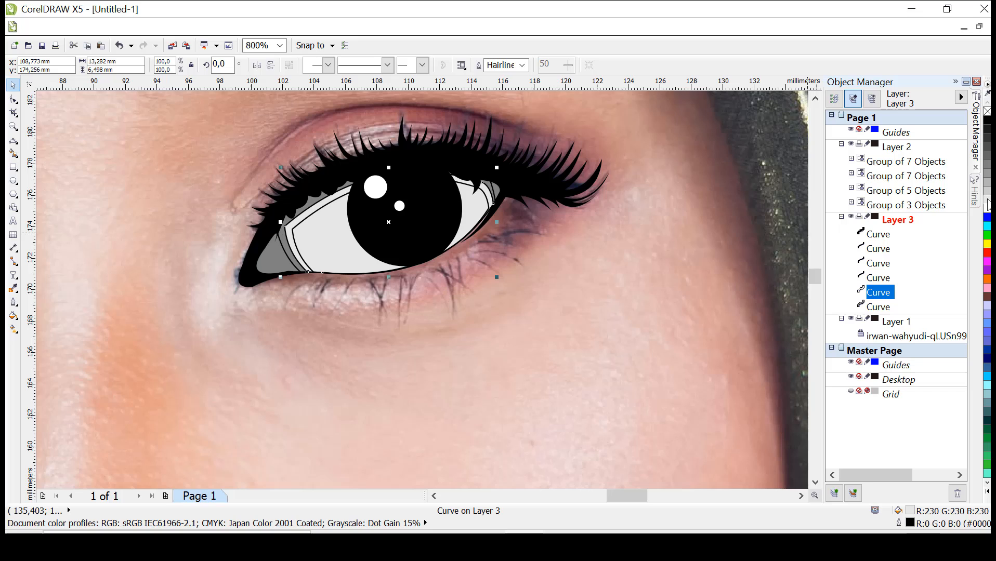
click(875, 280)
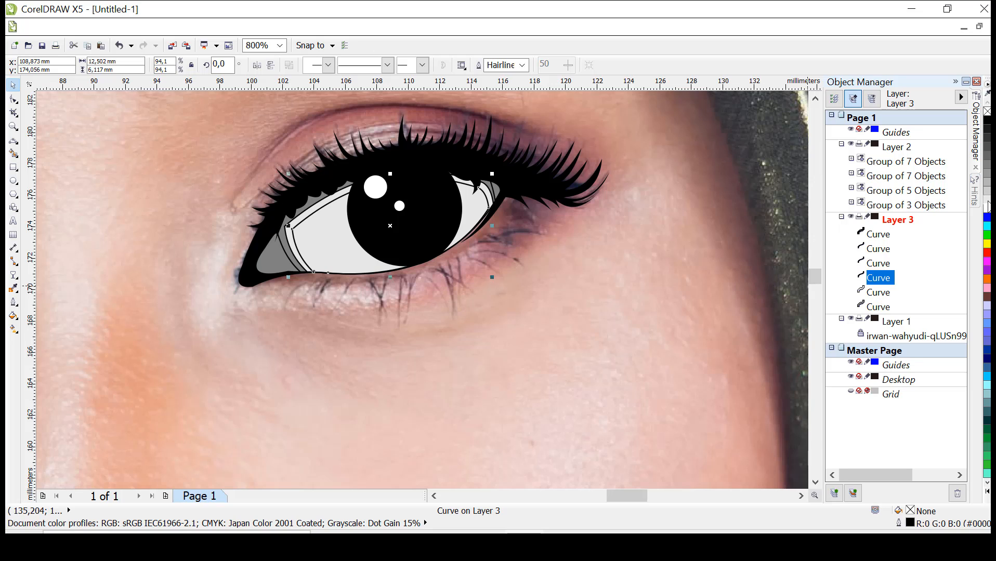
click(877, 292)
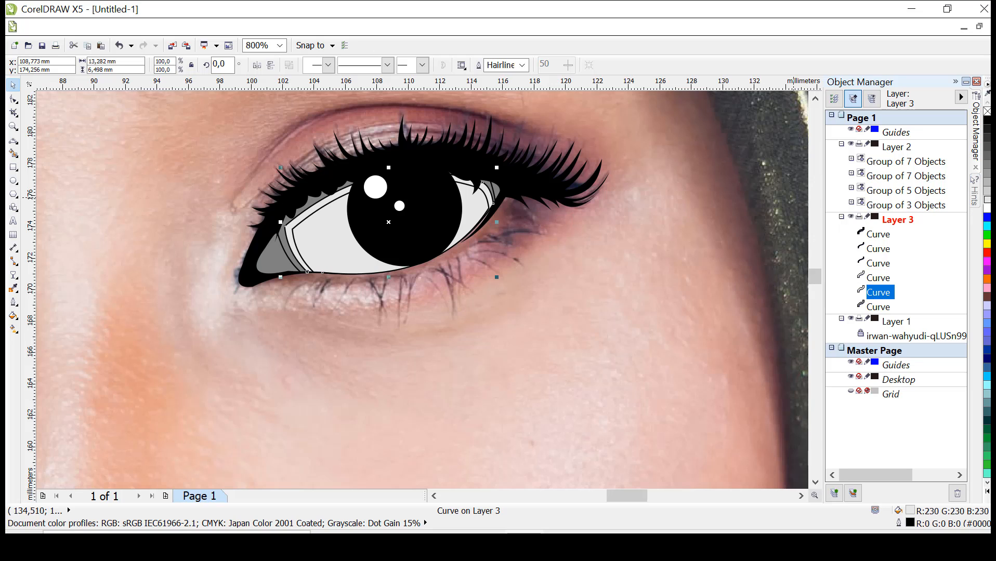
click(986, 193)
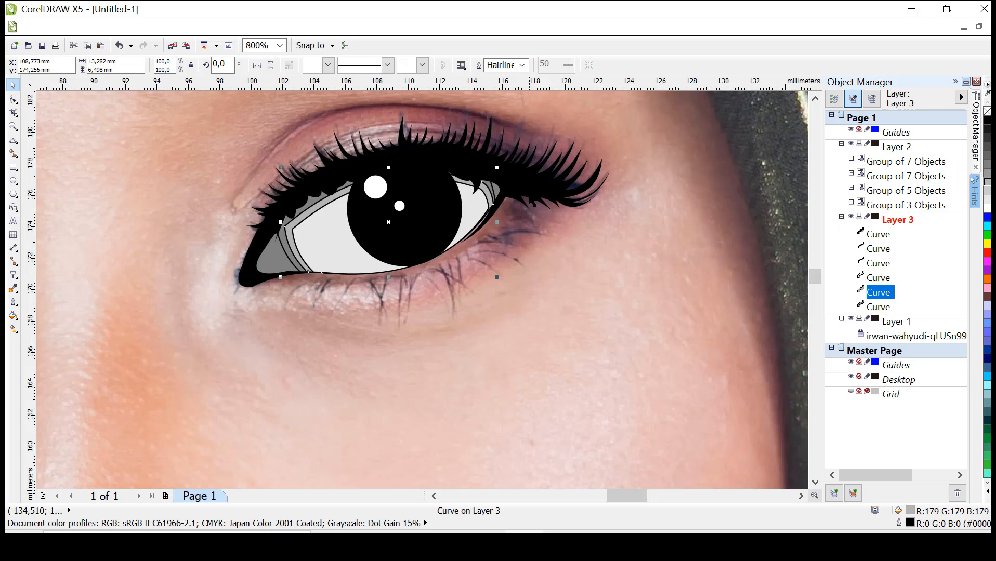
Step: Fill the small curve at the outer corner of the eye with pink, RGB 255, 173, 214
click(883, 265)
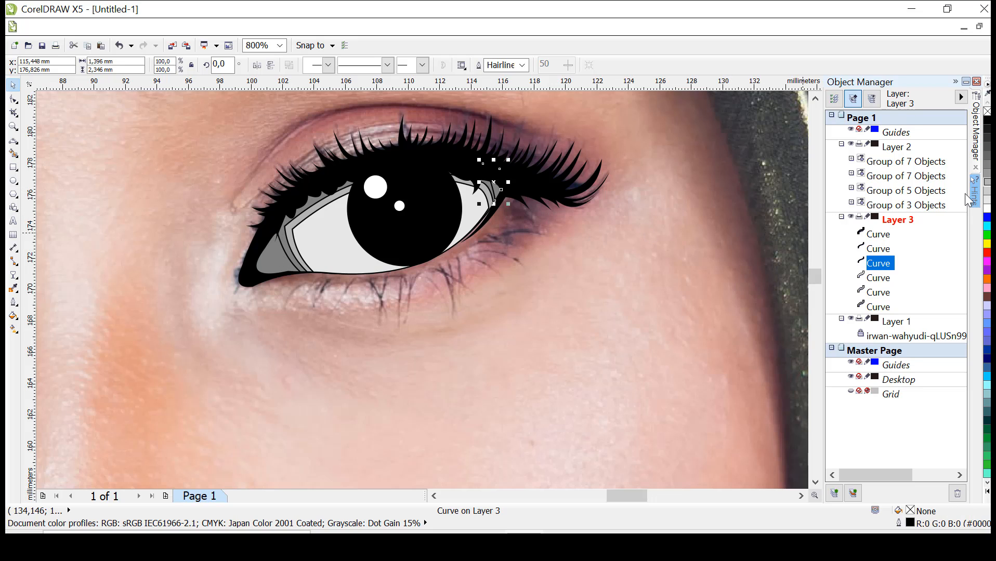
click(987, 293)
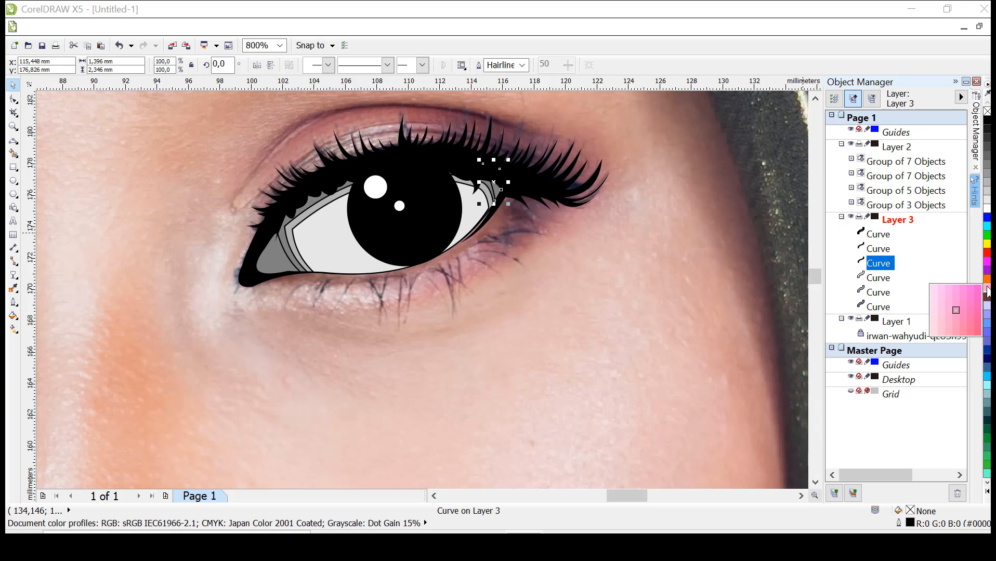
click(934, 304)
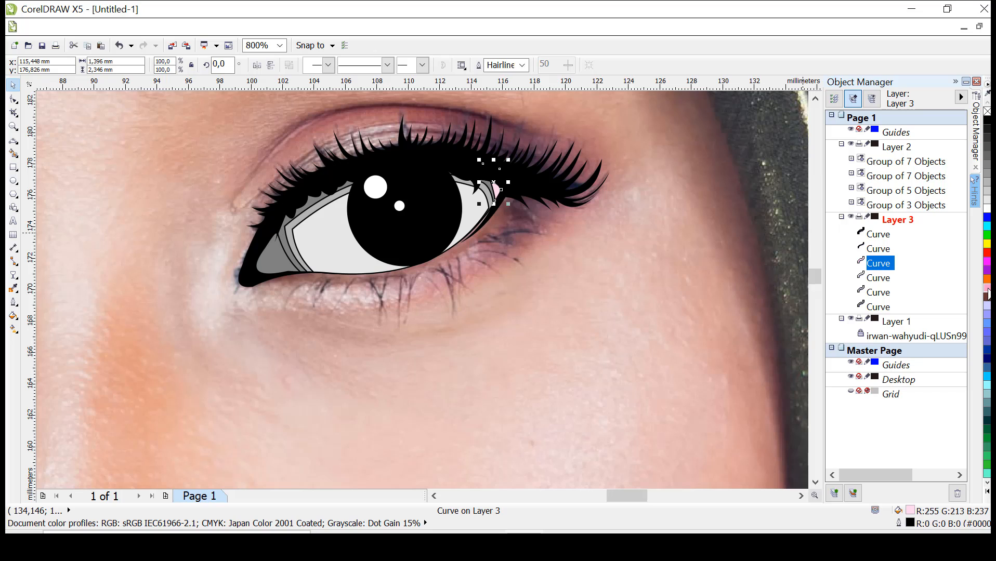
click(986, 293)
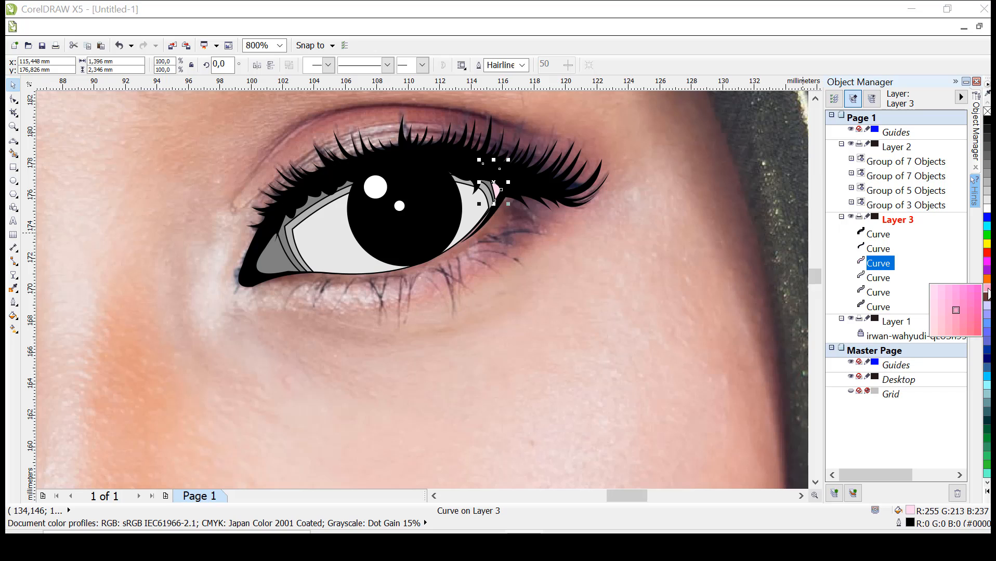
click(952, 310)
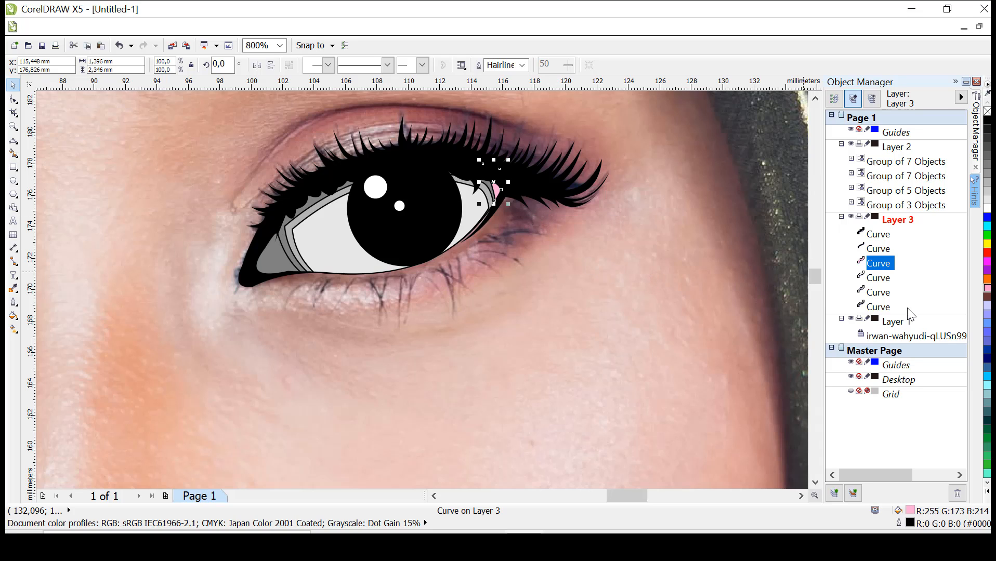
Step: Fill the tear-duct curve at the inner corner of the eye with pink, RGB 255, 173, 207
click(876, 249)
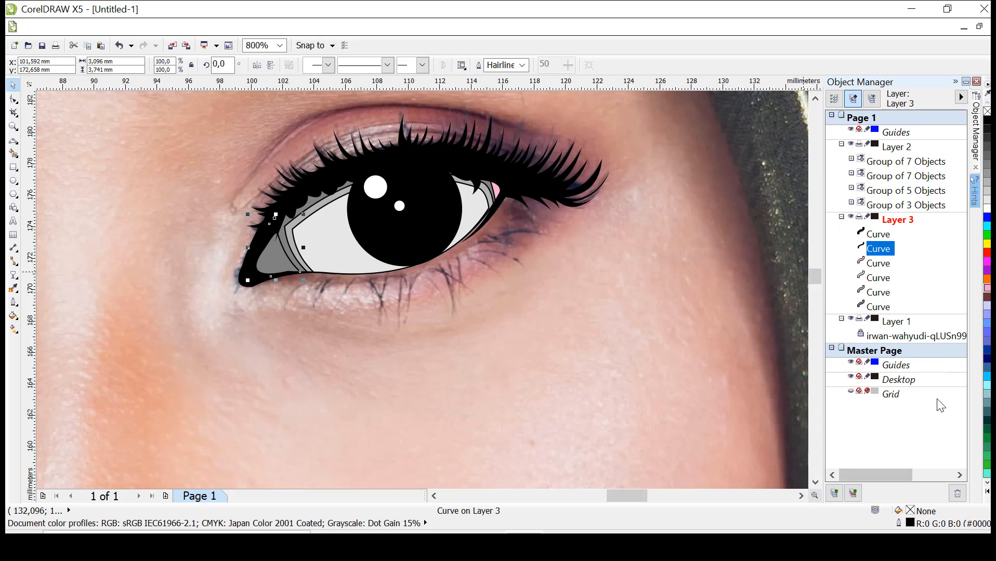
click(986, 288)
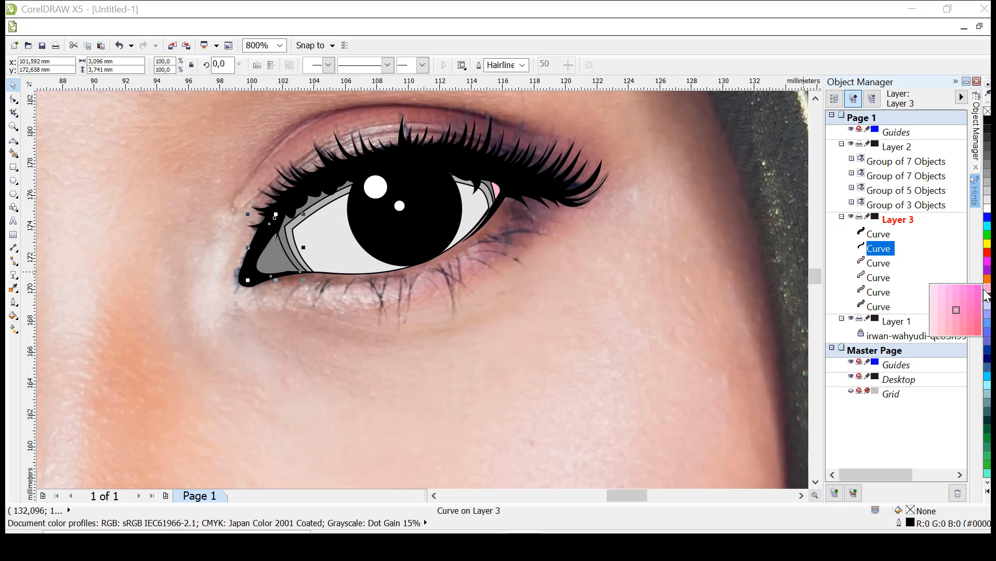
click(950, 303)
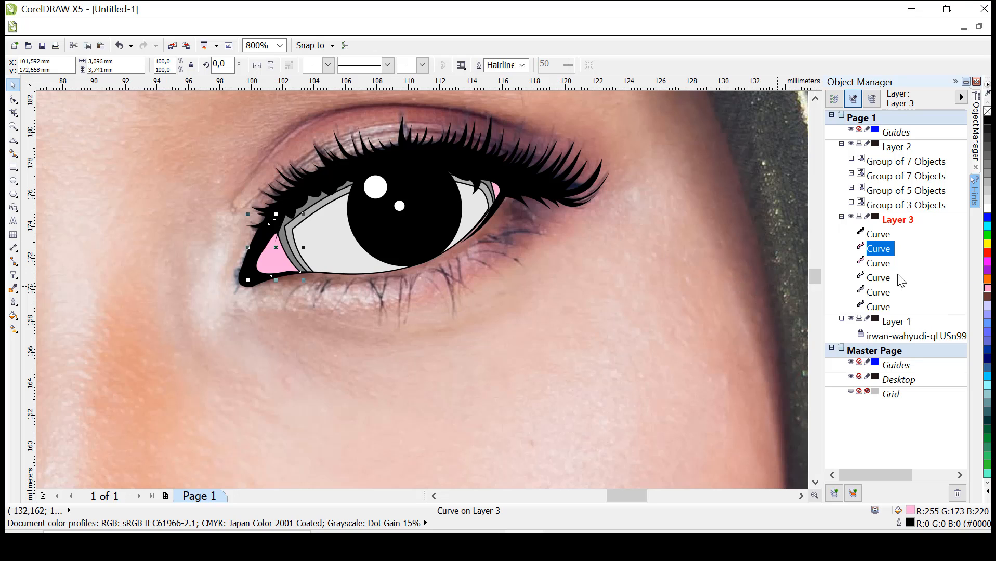
click(986, 293)
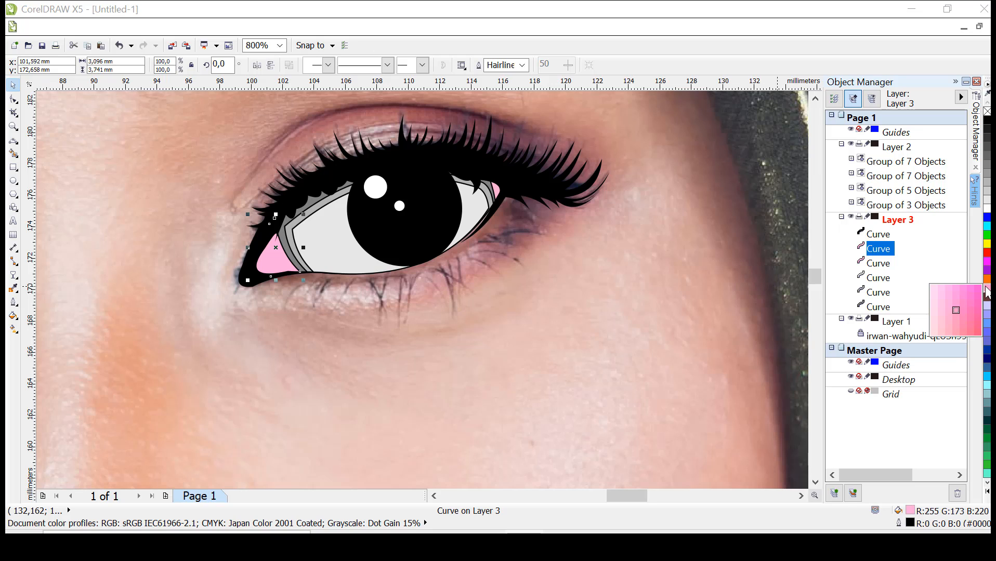
click(947, 319)
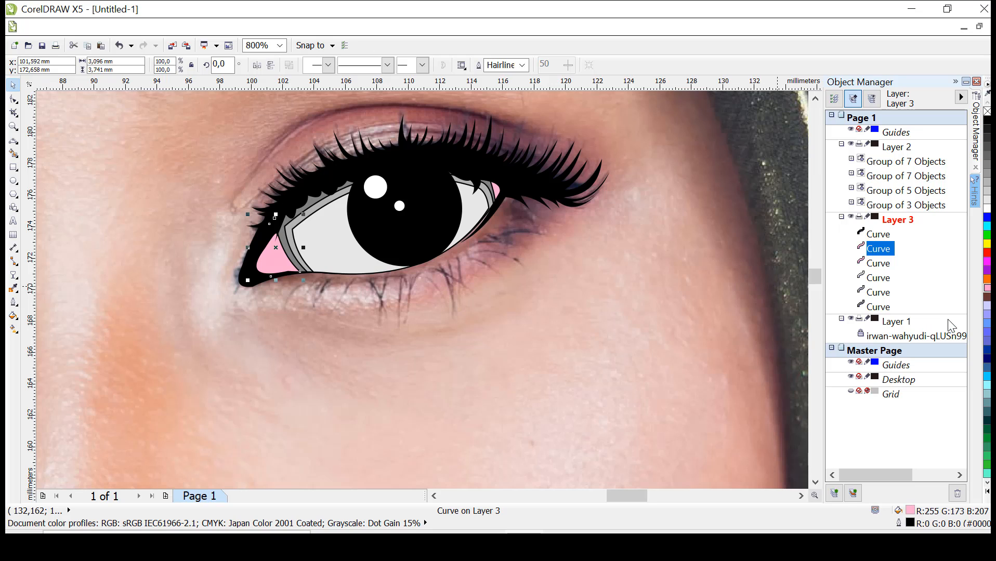
Step: Remove the outlines from all six curves in Layer 3
click(878, 235)
shift+click(878, 307)
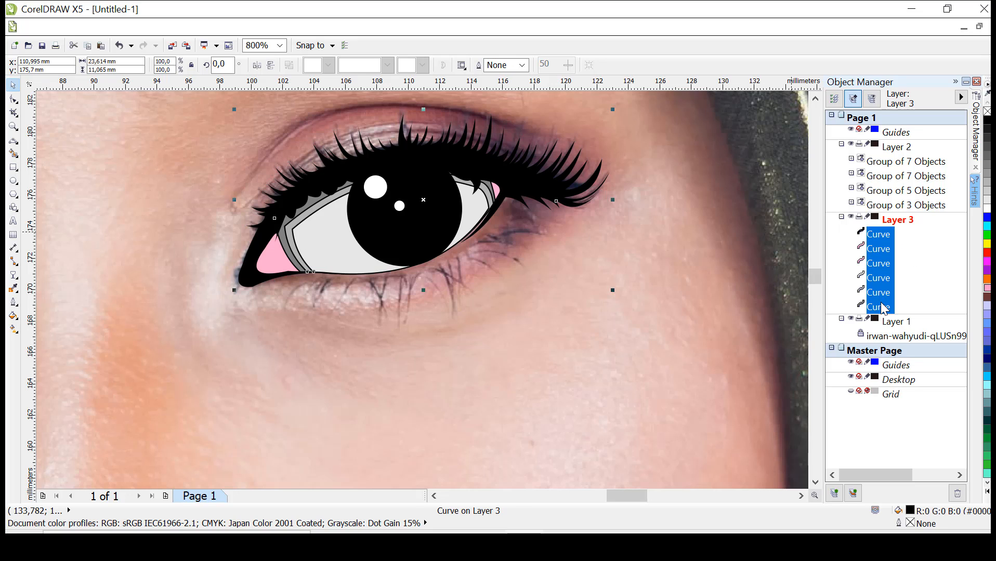
right_click(986, 111)
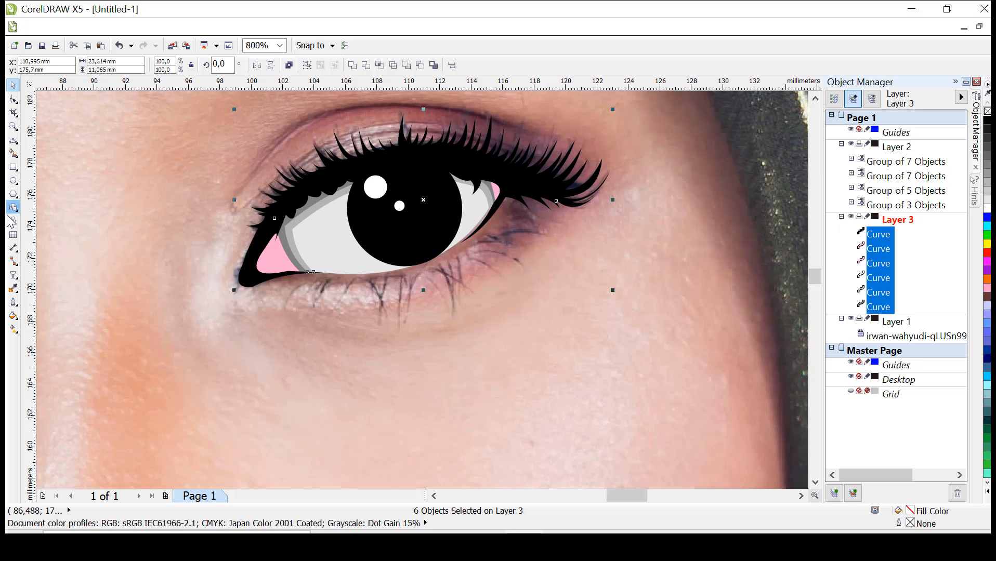
Step: Apply linear transparencies at about 72° and 74° to the middle and innermost eye-white curves, fading from below the eye to above the lashes
click(14, 274)
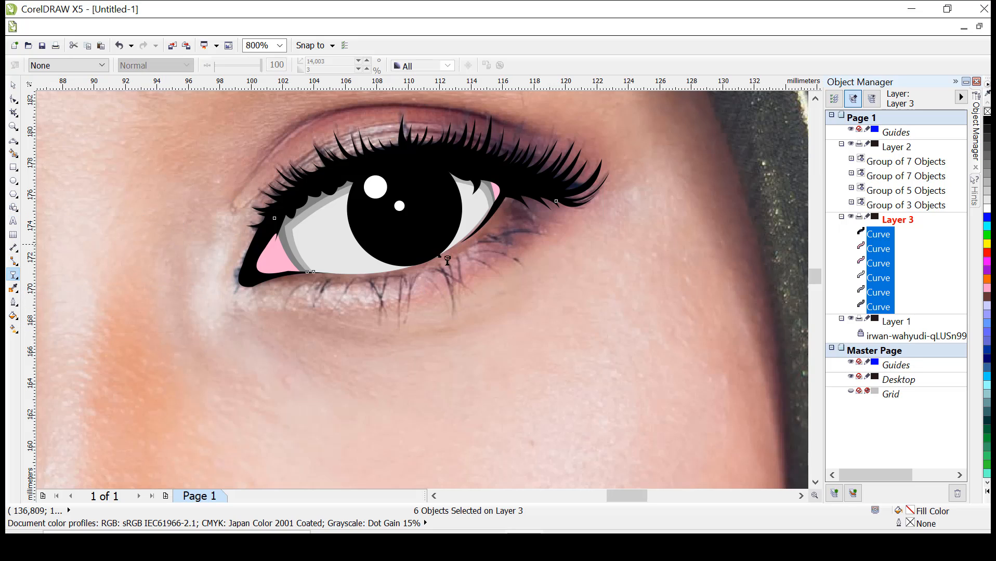
click(883, 295)
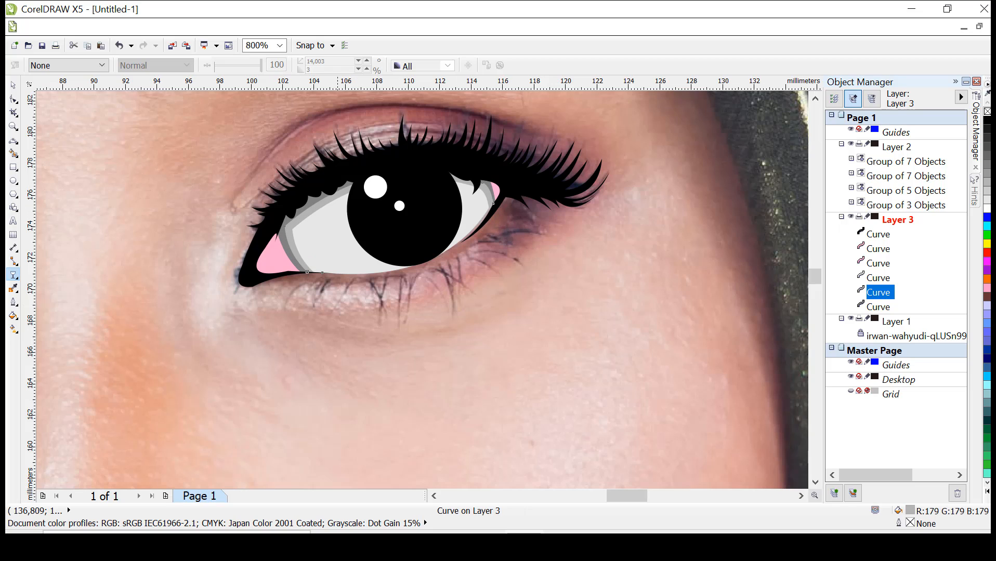
drag(422, 282, 307, 156)
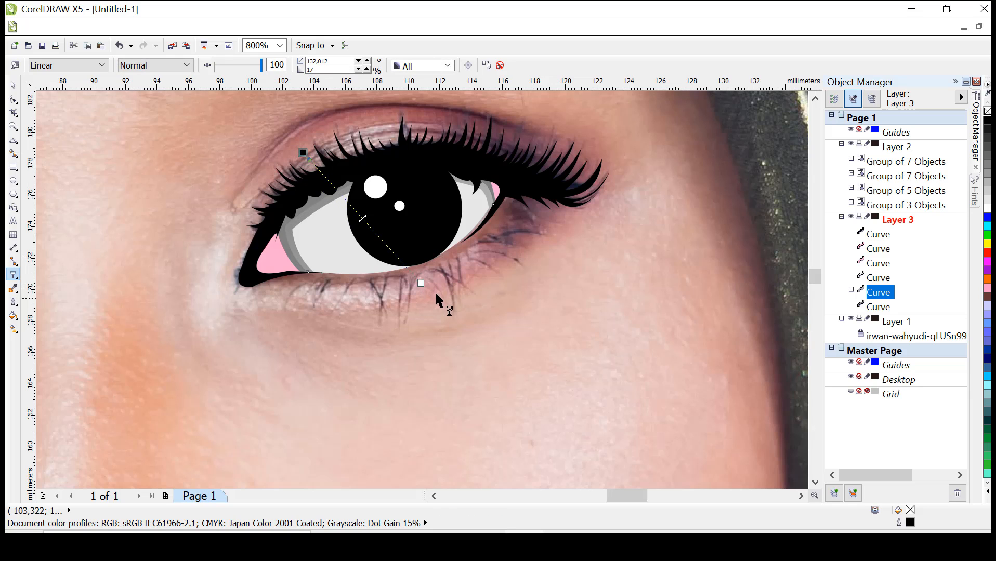
drag(421, 283, 332, 330)
drag(303, 152, 396, 127)
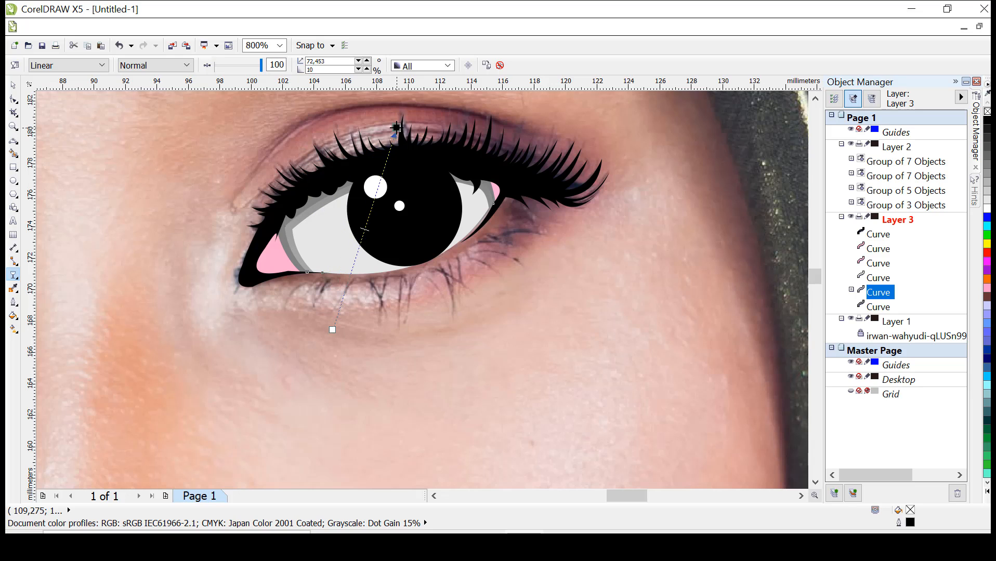
click(873, 279)
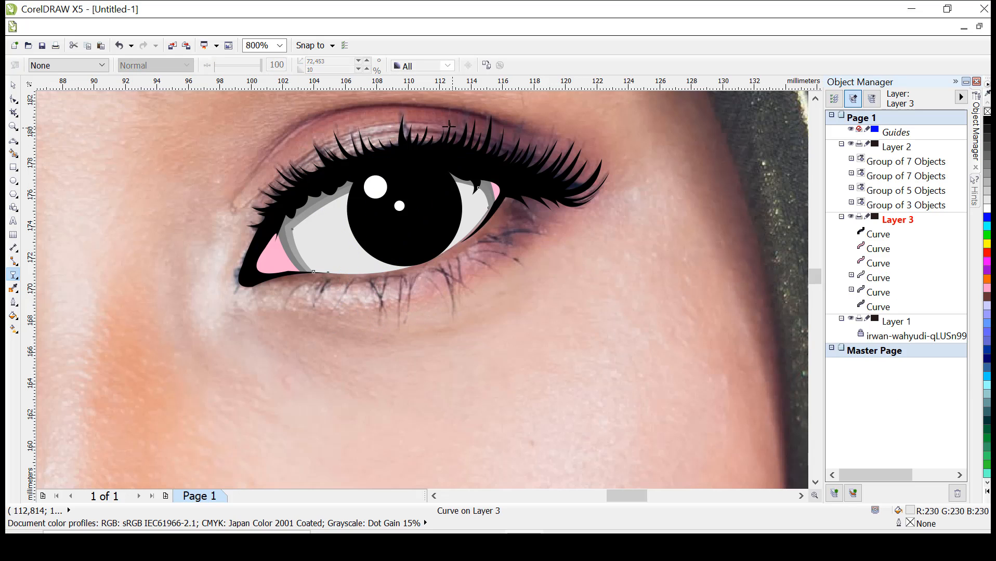
drag(449, 126, 413, 123)
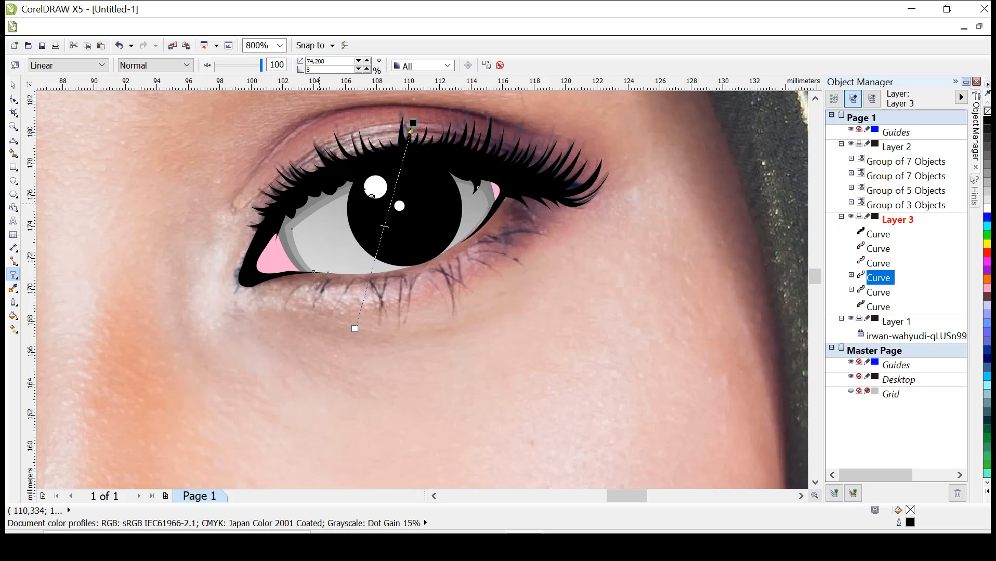
Step: Give the outermost grey eye-white curve a linear fountain fill at about 293°, running from above the upper lashes to just below the eye
click(878, 307)
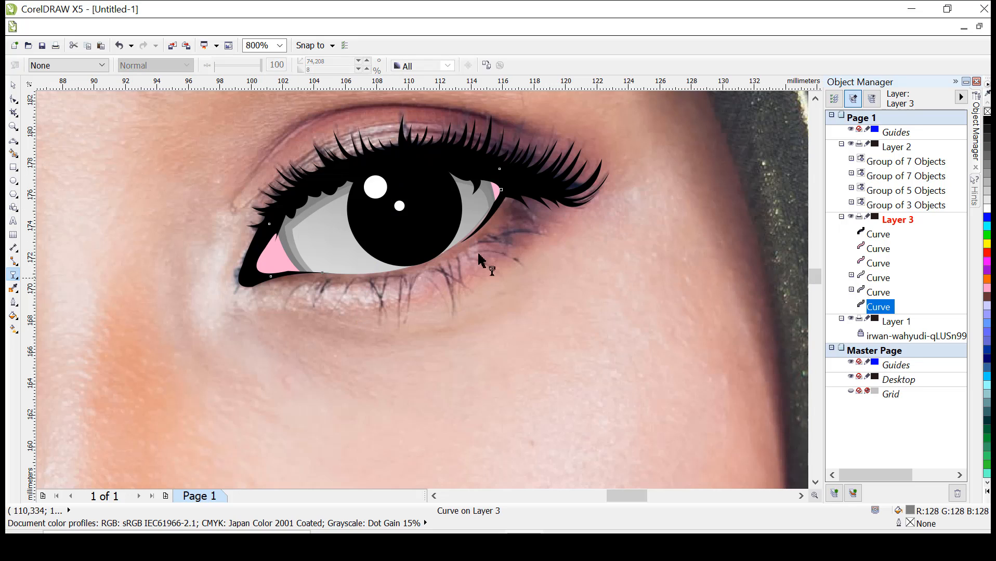
click(15, 329)
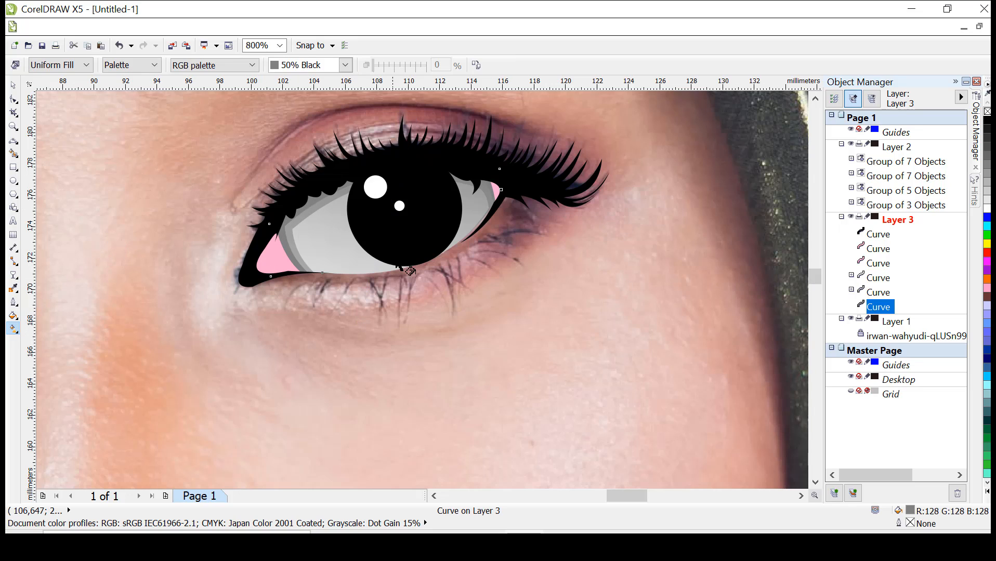
drag(336, 157, 403, 283)
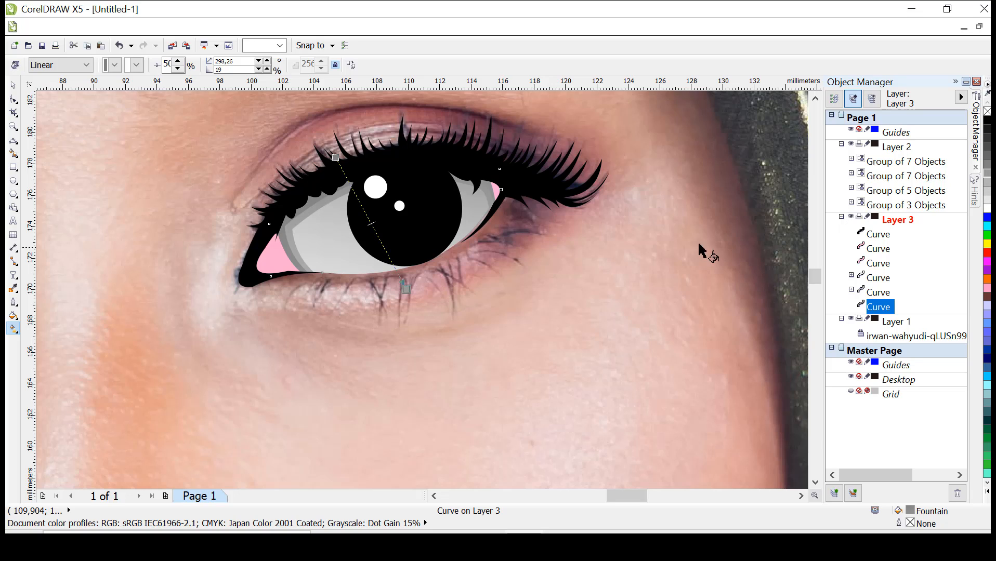
drag(406, 288, 398, 281)
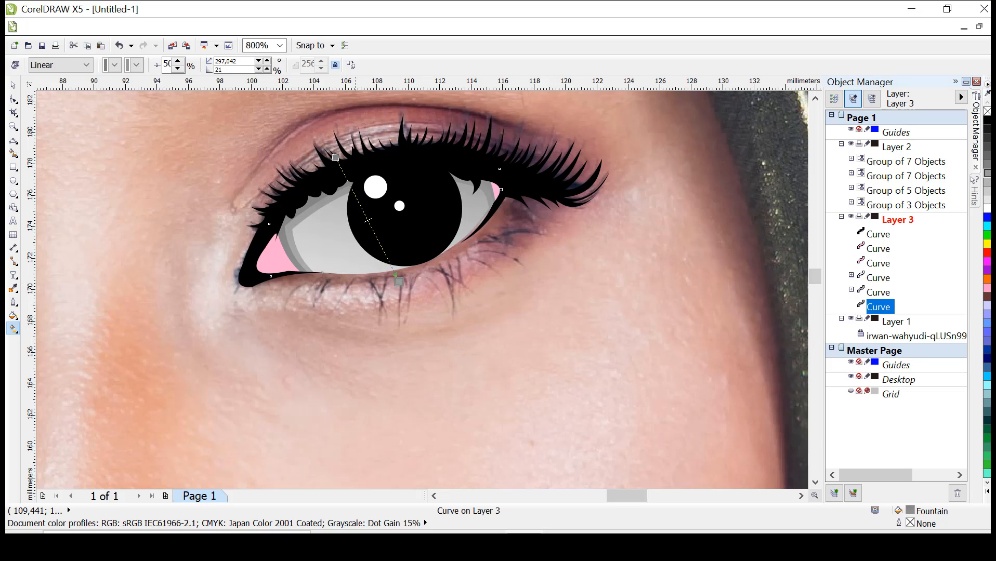
drag(336, 158, 330, 120)
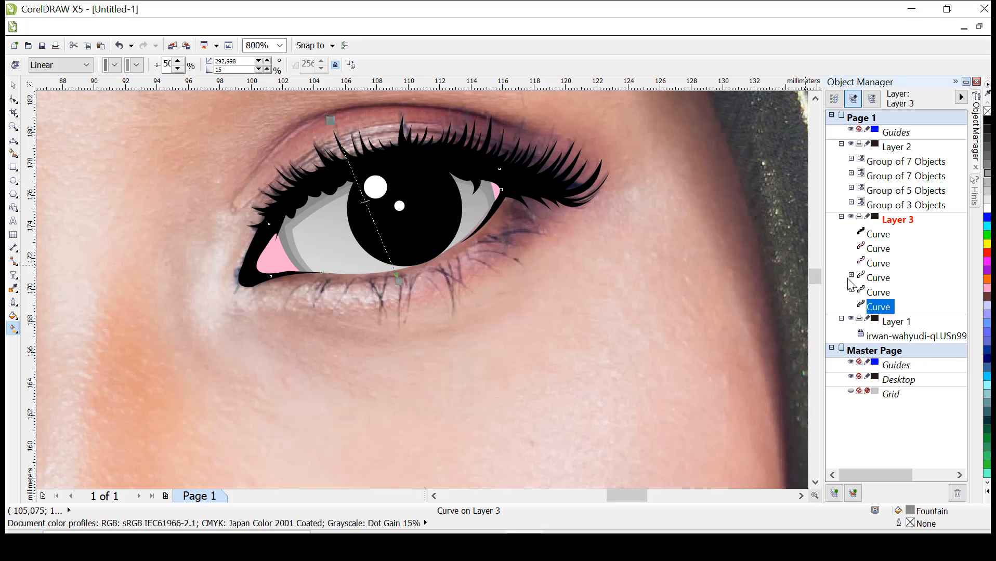
Step: Apply linear transparencies at about 198° to the pink outer-corner curve and about 30° to the pink tear-duct curve, fading toward the iris
click(873, 263)
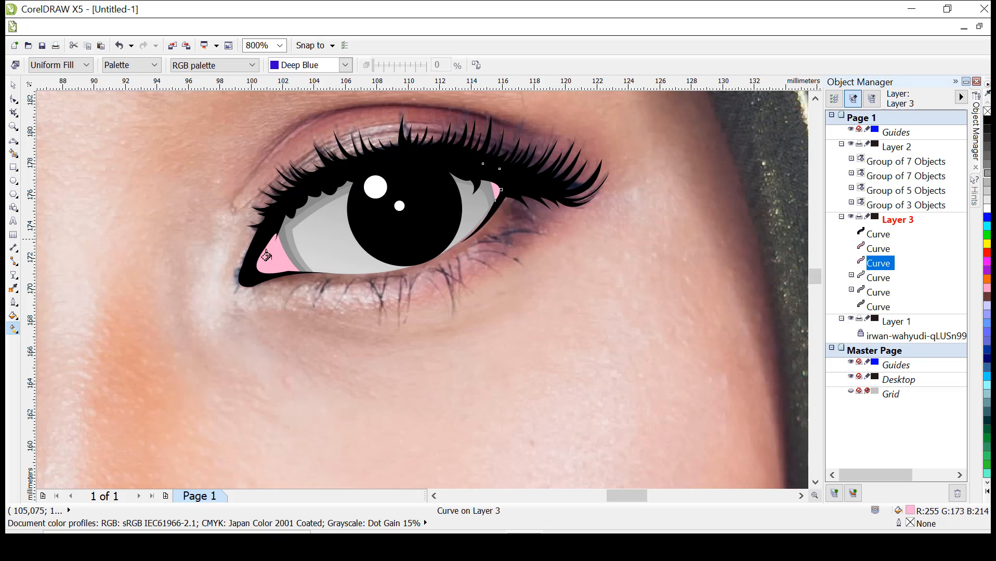
click(14, 275)
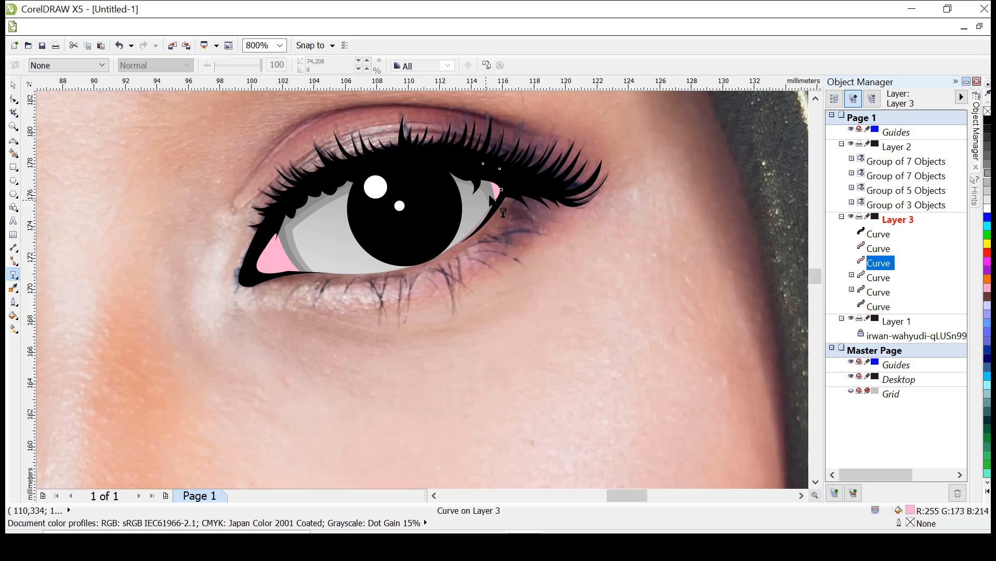
drag(501, 189, 483, 192)
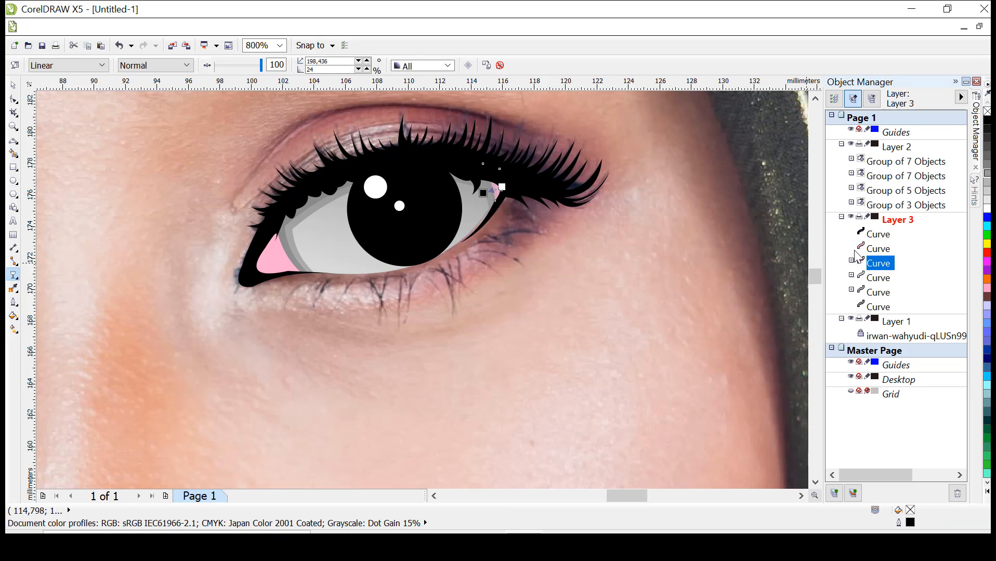
click(878, 248)
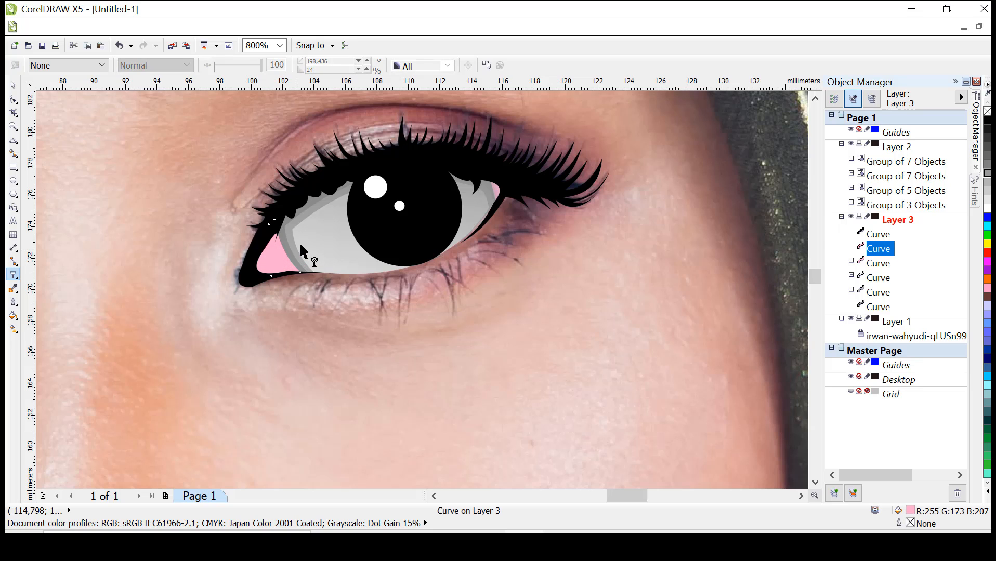
drag(263, 261, 291, 245)
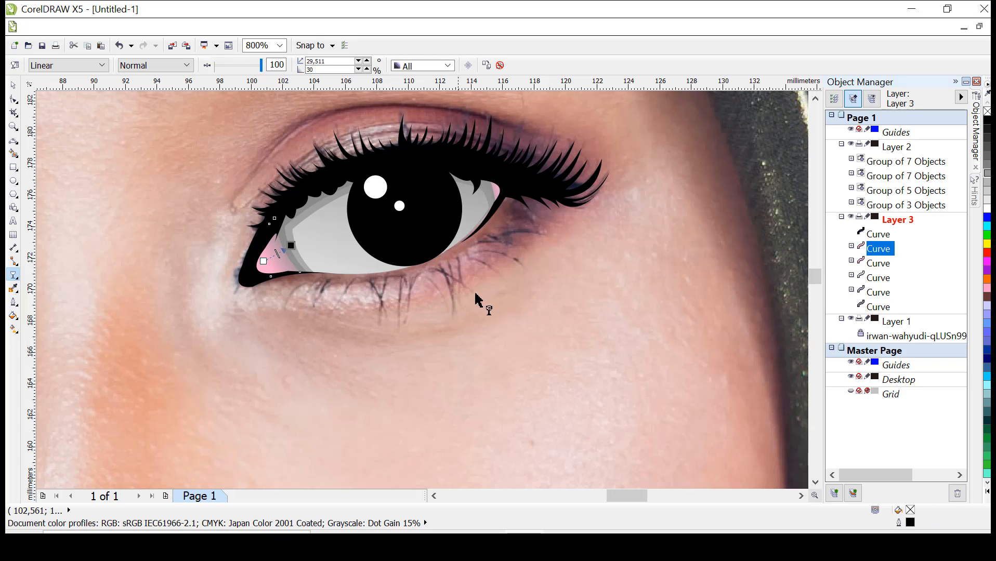
click(532, 267)
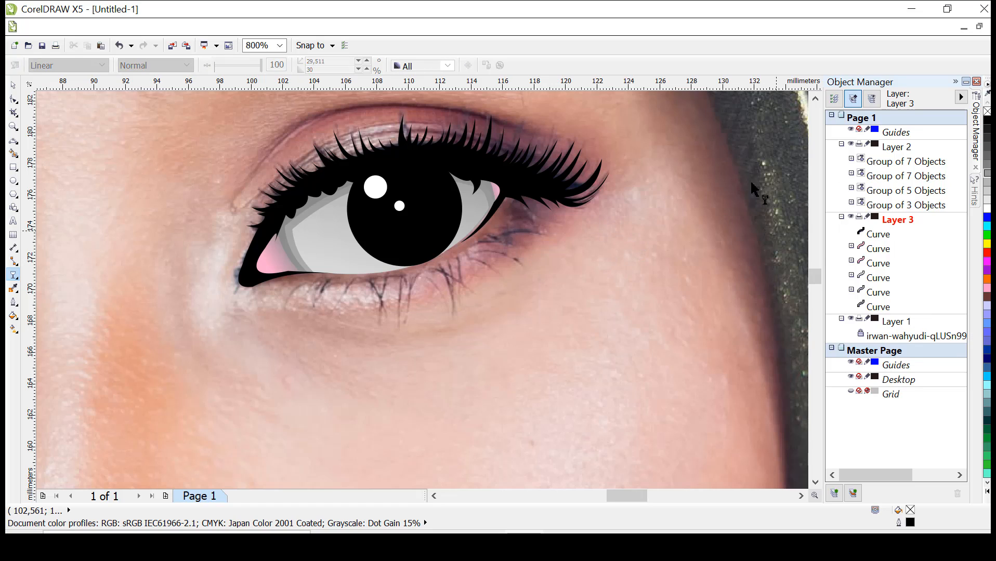
Step: Duplicate the outermost eye-white curve in place and remove the copy's fill
click(13, 85)
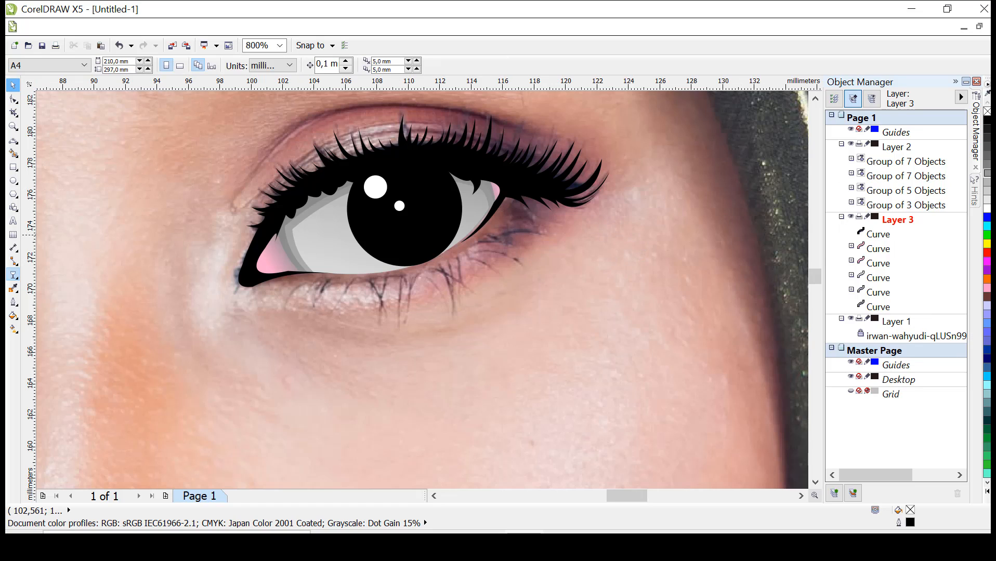
click(401, 205)
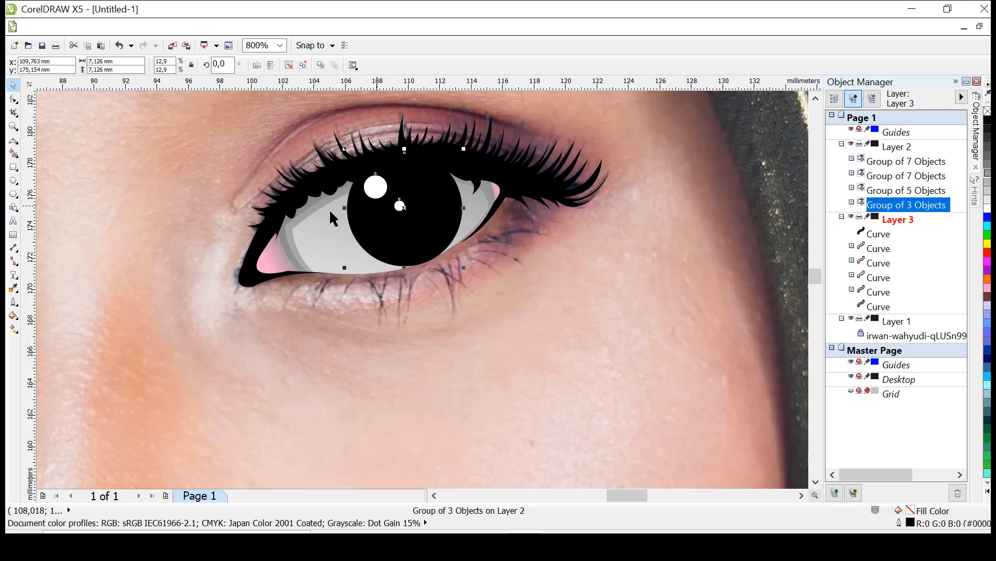
click(883, 308)
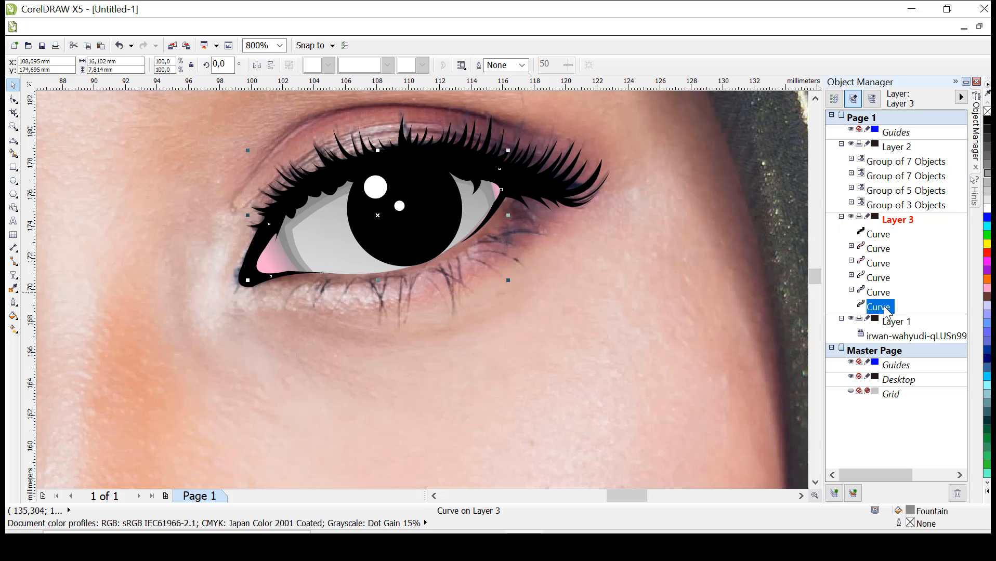
key(ctrl+c)
key(ctrl+v)
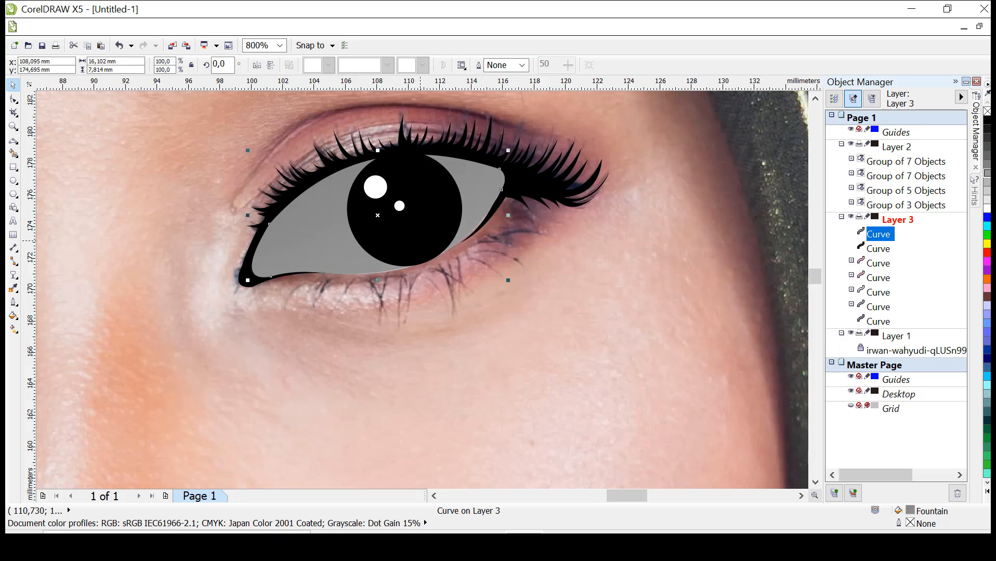
click(989, 111)
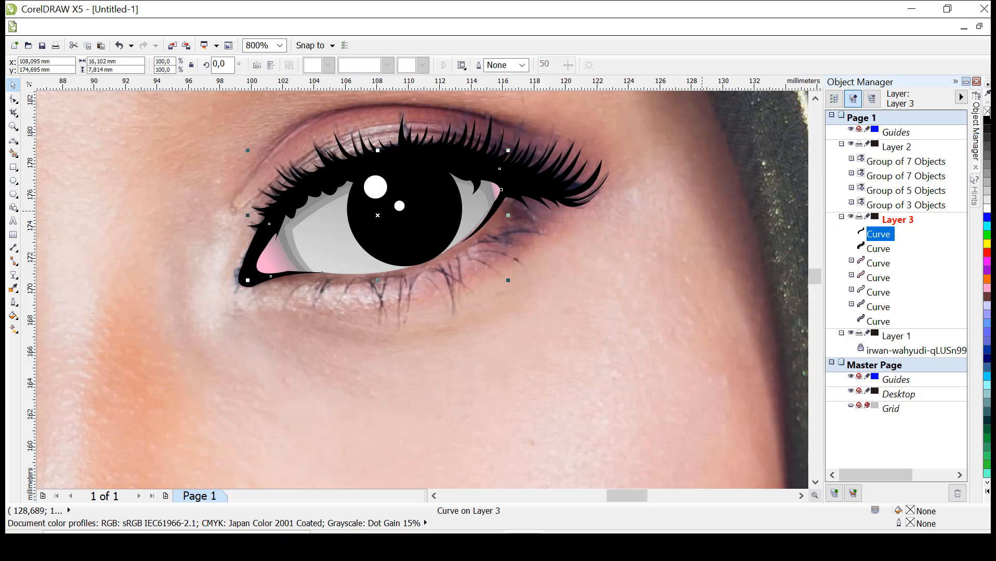
Step: PowerClip the iris group inside the unfilled copy of the eye-white outline
click(562, 258)
click(403, 208)
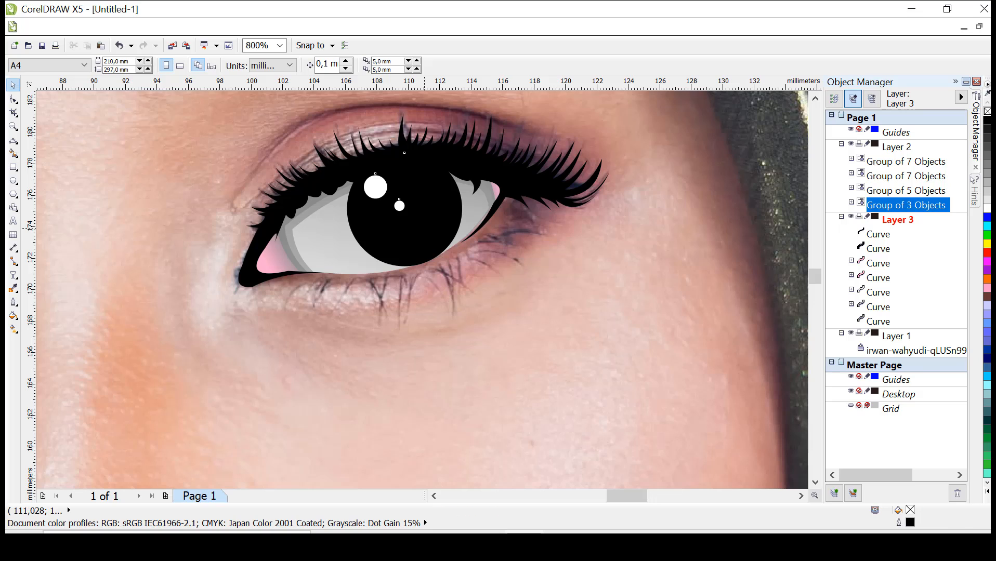
click(204, 29)
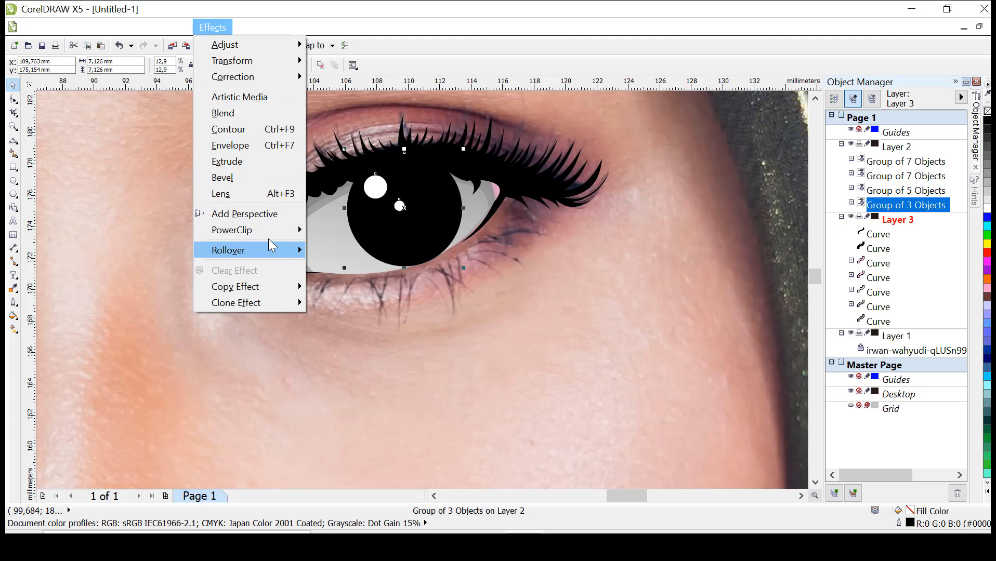
mouse_move(268, 229)
click(337, 231)
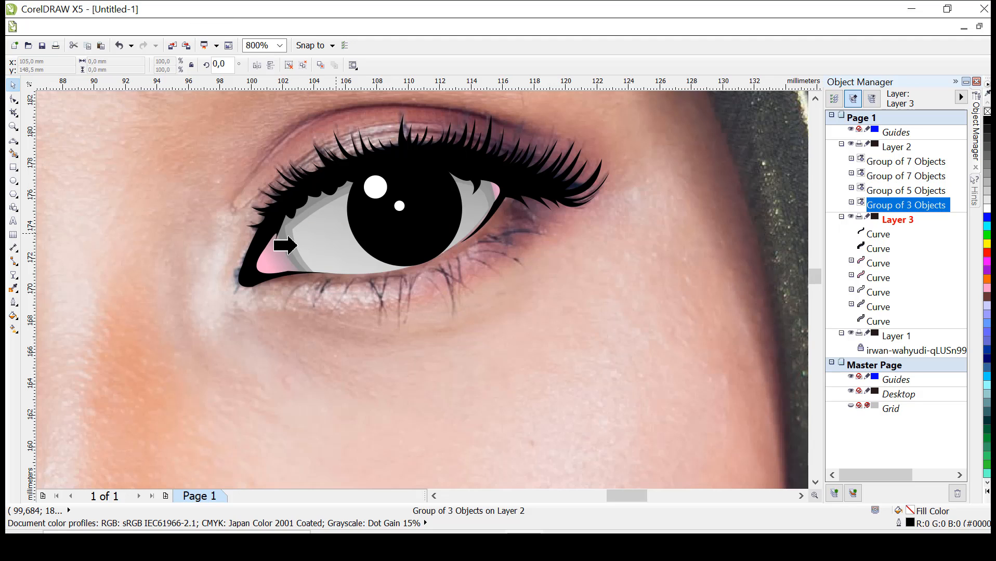
click(307, 241)
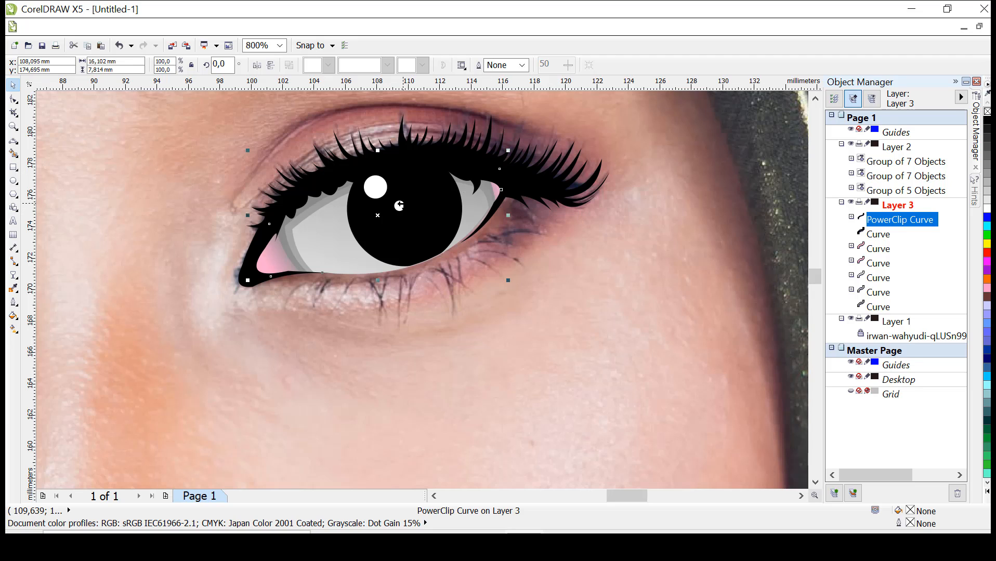
Step: Edit the PowerClip contents to nudge the iris group slightly toward the inner eye corner, and finish editing
click(218, 32)
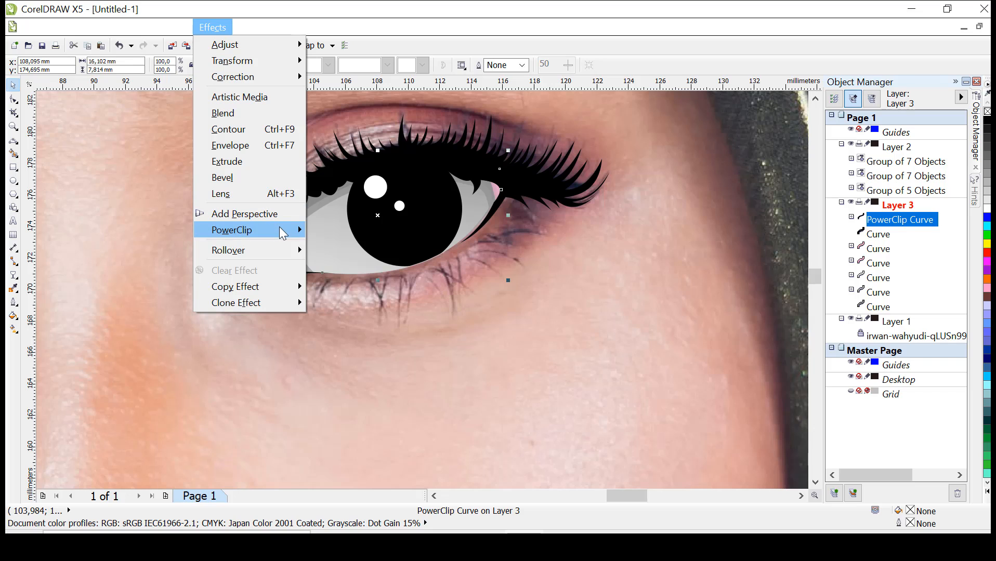
mouse_move(280, 230)
click(352, 266)
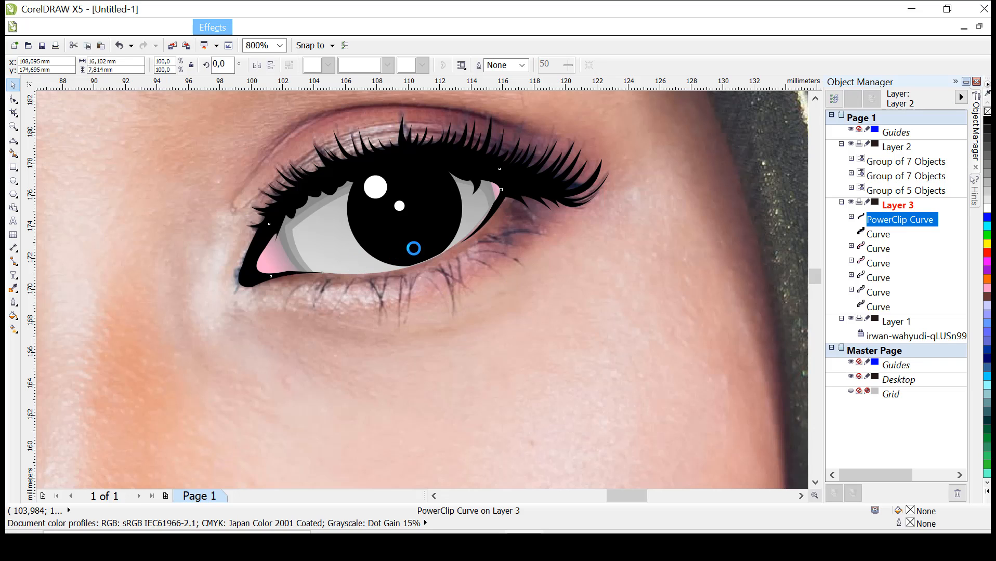
mouse_move(416, 236)
mouse_down()
mouse_move(401, 238)
mouse_move(460, 225)
mouse_move(412, 237)
mouse_up()
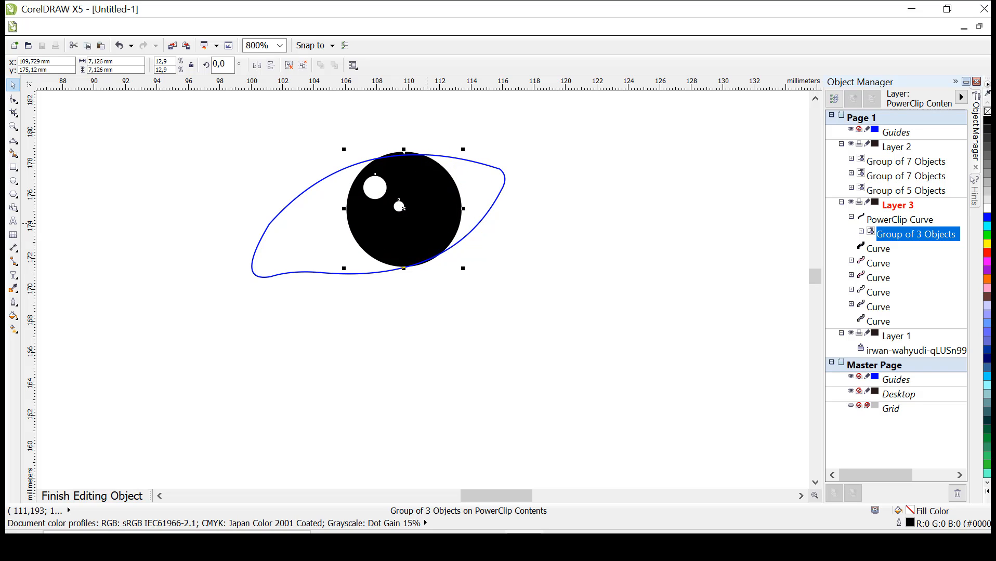
click(104, 496)
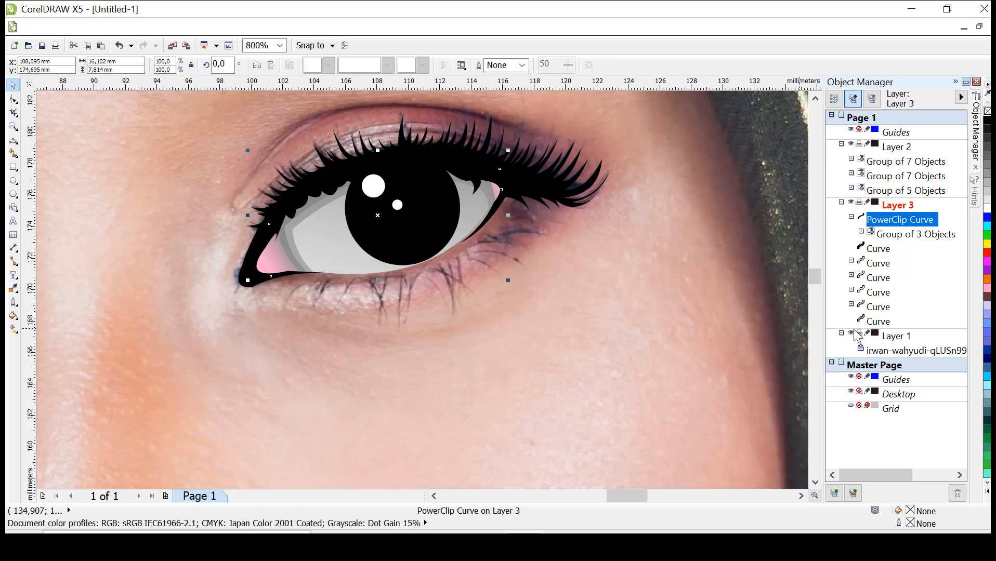
Step: Hide the photo in Layer 1 to examine the eye artwork up close, and show the photo again
click(851, 333)
scroll(660, 267, down, 2)
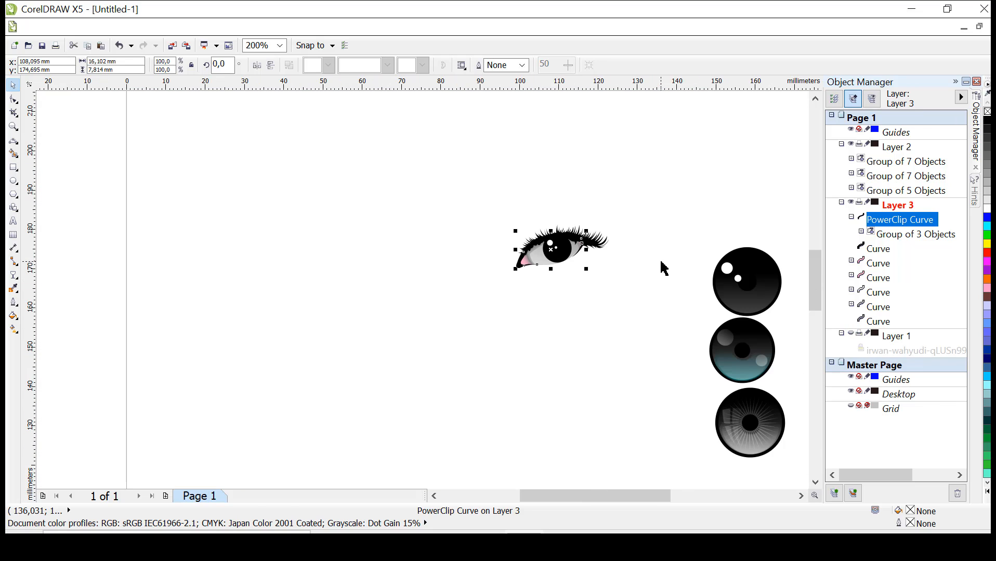
scroll(663, 268, up, 1)
scroll(663, 269, up, 1)
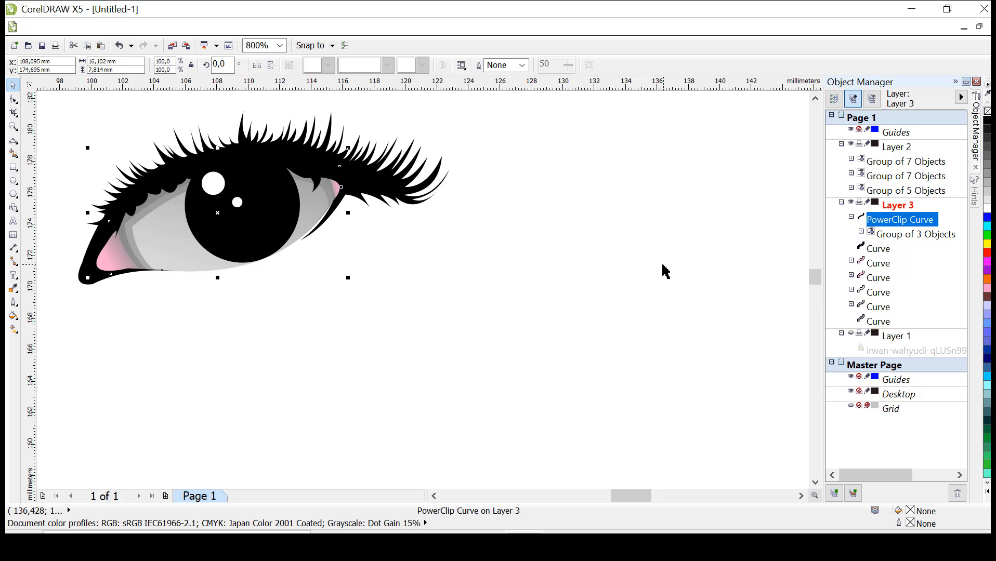
click(850, 333)
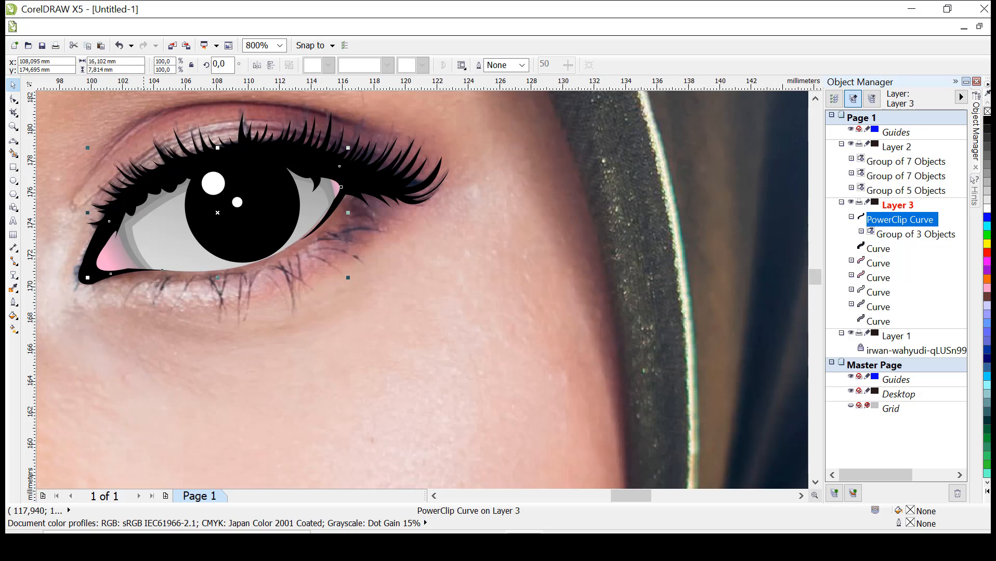
Step: Draw a three-point curve about 13 mm wide just below the lower eyelid edge, from near the tear duct to the outer corner
click(11, 144)
drag(157, 270, 352, 197)
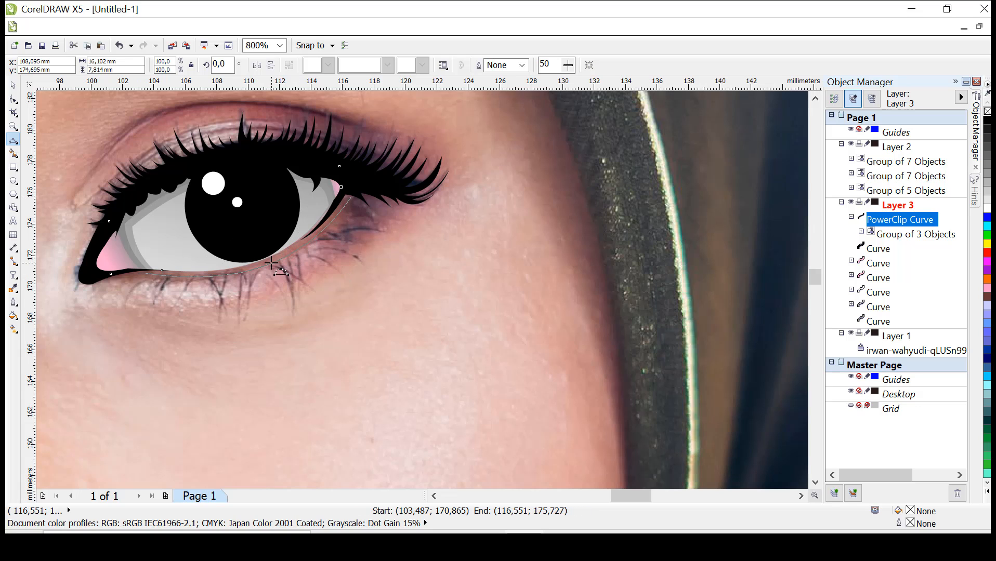
click(285, 251)
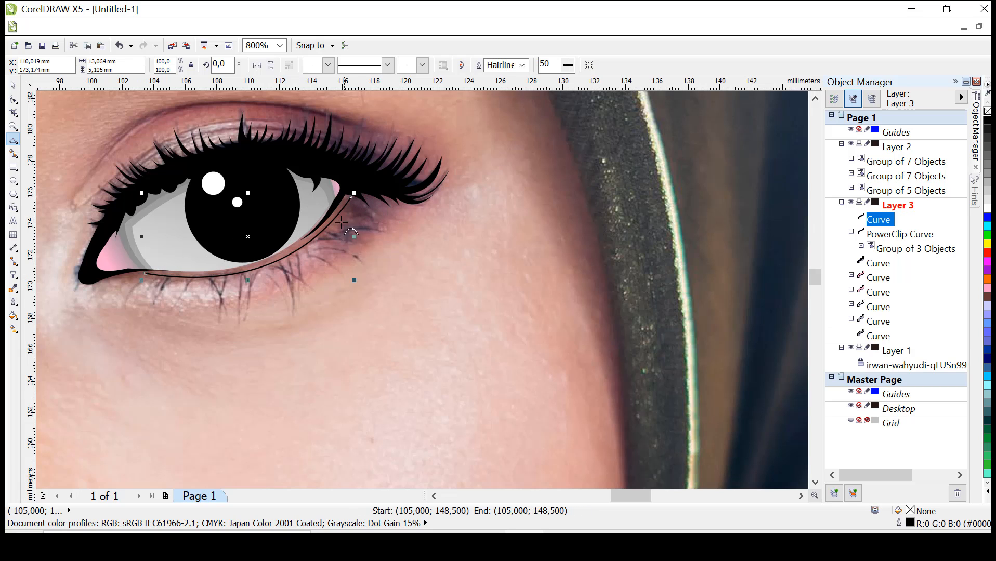
Step: Trace pointed lower lashes with connected curved segments, from the inner end of the lower eyelid curve to below the iris's outer side
mouse_move(146, 273)
mouse_down()
mouse_move(131, 292)
mouse_move(161, 280)
mouse_move(156, 293)
mouse_move(170, 281)
mouse_move(190, 300)
mouse_move(188, 283)
mouse_move(227, 311)
mouse_move(218, 283)
mouse_move(252, 305)
mouse_move(247, 278)
mouse_move(279, 279)
mouse_move(271, 268)
mouse_move(316, 285)
mouse_move(303, 267)
mouse_up()
click(132, 283)
click(150, 280)
click(148, 284)
click(154, 280)
click(157, 285)
click(162, 281)
click(185, 285)
click(192, 290)
click(215, 285)
click(225, 294)
click(246, 286)
click(253, 290)
click(274, 274)
click(277, 272)
click(307, 273)
Step: Continue the lower lash contour with pointed lashes up to the outer upper lashes and close it at the eyelid curve's outer end
scroll(304, 273, up, 1)
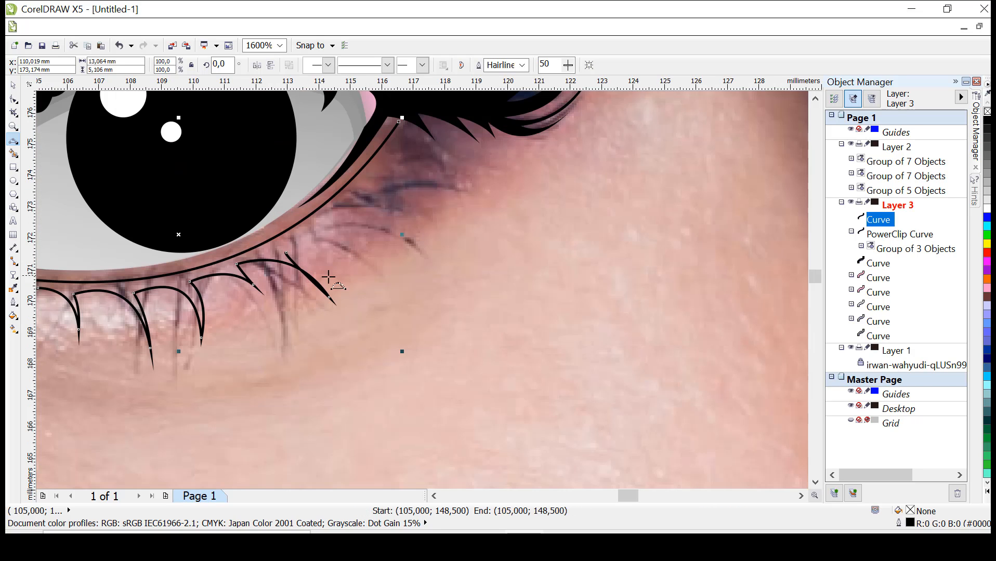
click(298, 254)
mouse_move(281, 244)
mouse_down()
mouse_move(430, 256)
mouse_move(339, 214)
mouse_move(414, 210)
mouse_move(389, 191)
mouse_move(471, 193)
mouse_move(414, 170)
mouse_move(457, 156)
mouse_move(506, 164)
mouse_move(460, 147)
mouse_move(532, 142)
mouse_move(403, 123)
mouse_up()
click(380, 233)
click(385, 230)
click(399, 208)
click(399, 199)
click(429, 186)
click(442, 180)
click(449, 161)
click(481, 154)
click(493, 141)
click(485, 136)
Step: Fill the lower lash shape with black and remove its outline
click(986, 120)
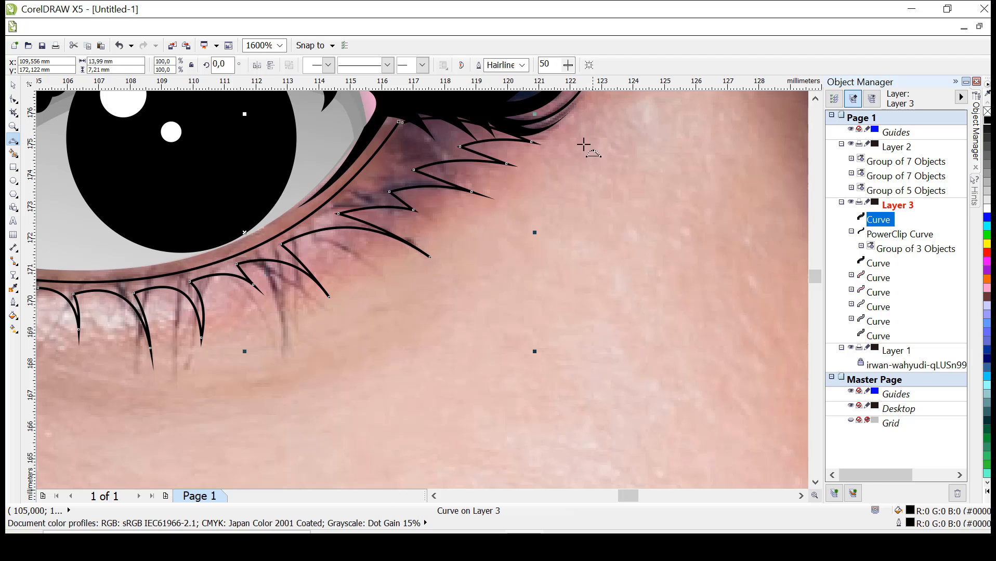
scroll(585, 146, down, 1)
scroll(607, 156, down, 1)
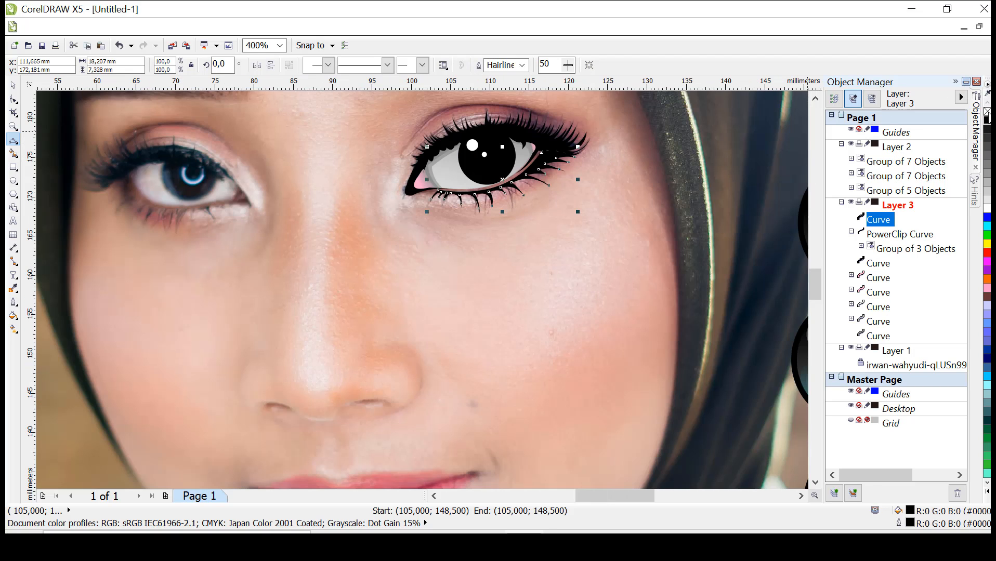
right_click(986, 111)
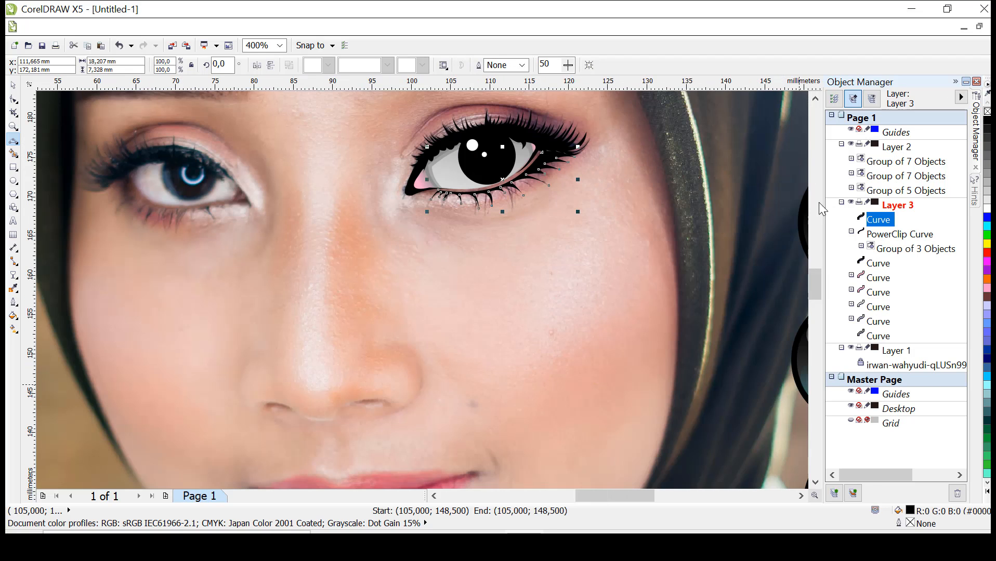
Step: Hide the photo in Layer 1 and deselect the artwork, with the eye and the three spare irises in view
click(815, 99)
scroll(495, 202, up, 1)
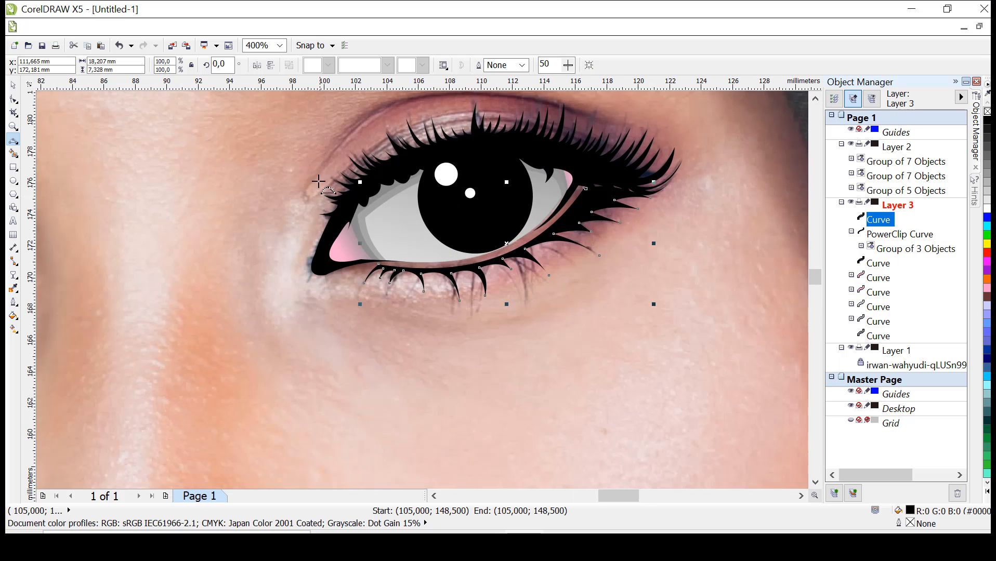
scroll(572, 254, down, 1)
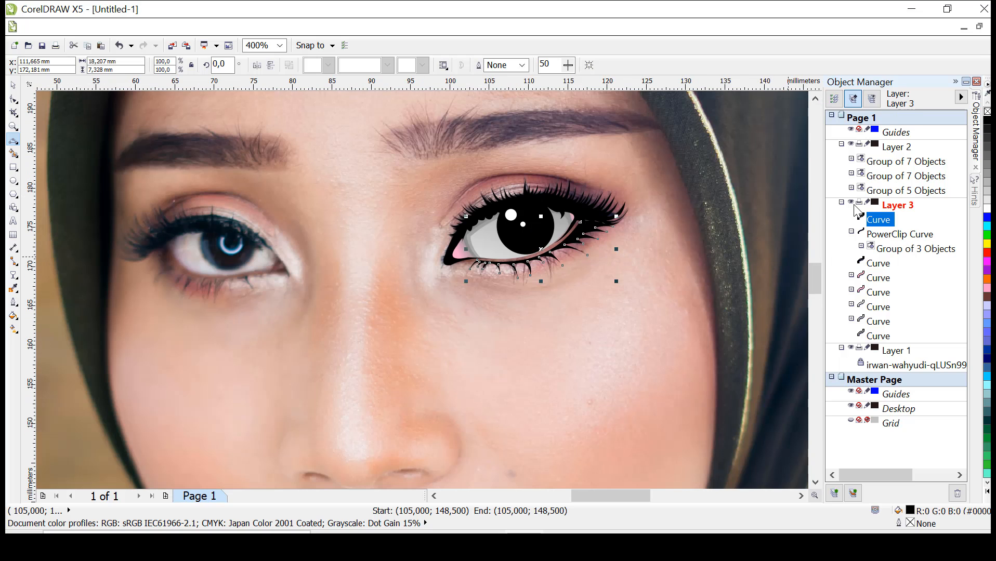
click(850, 347)
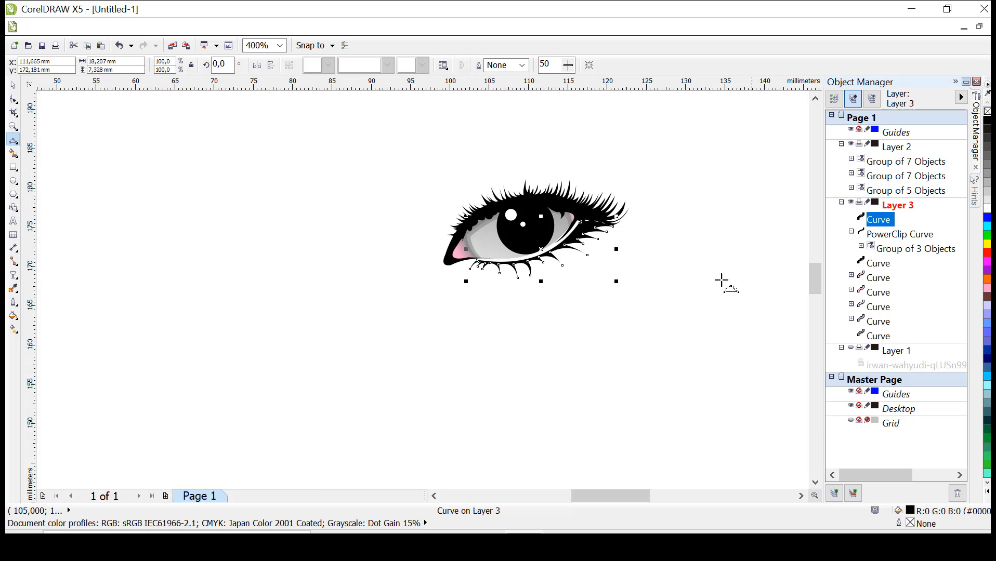
scroll(693, 283, down, 1)
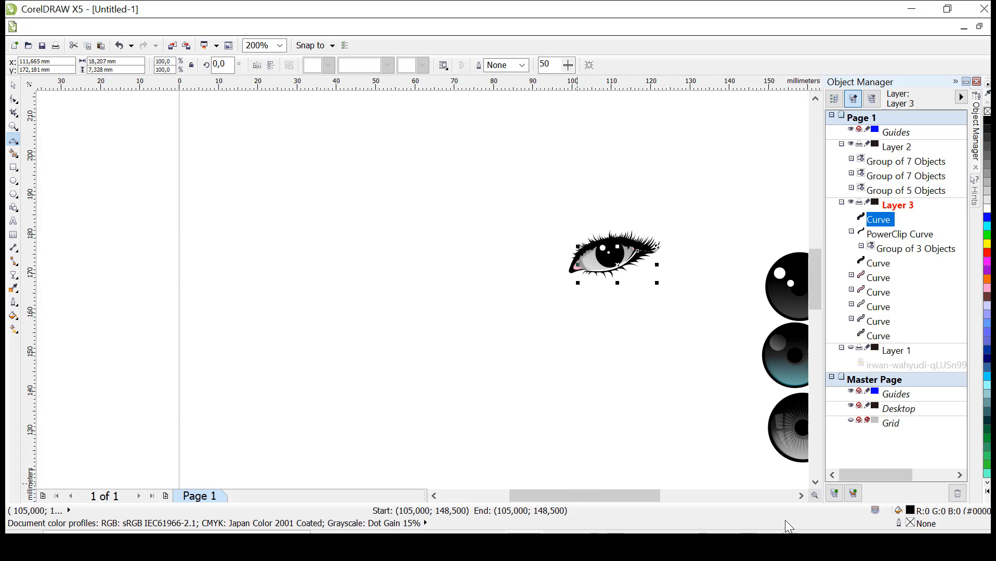
click(800, 496)
click(800, 496)
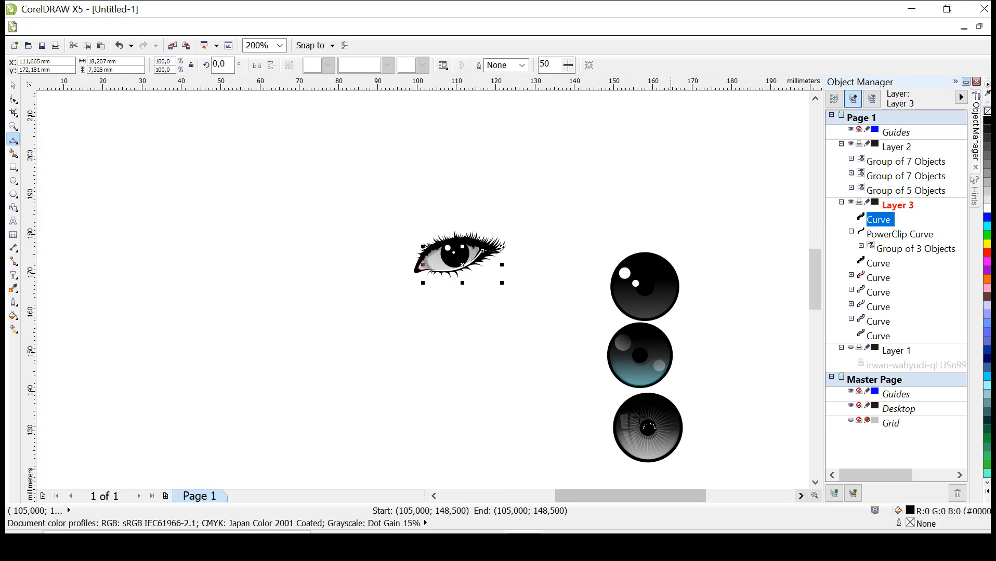
click(13, 85)
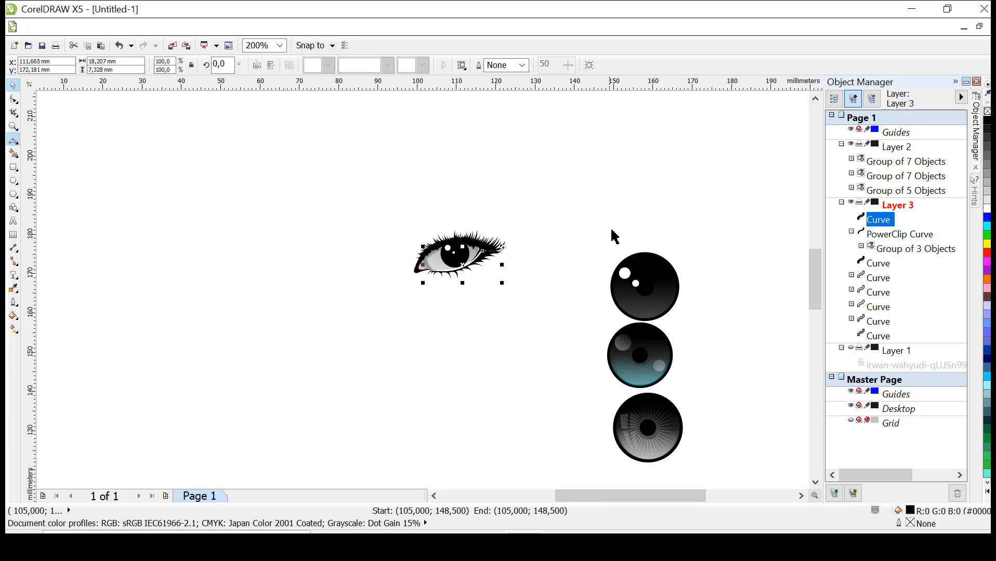
click(549, 222)
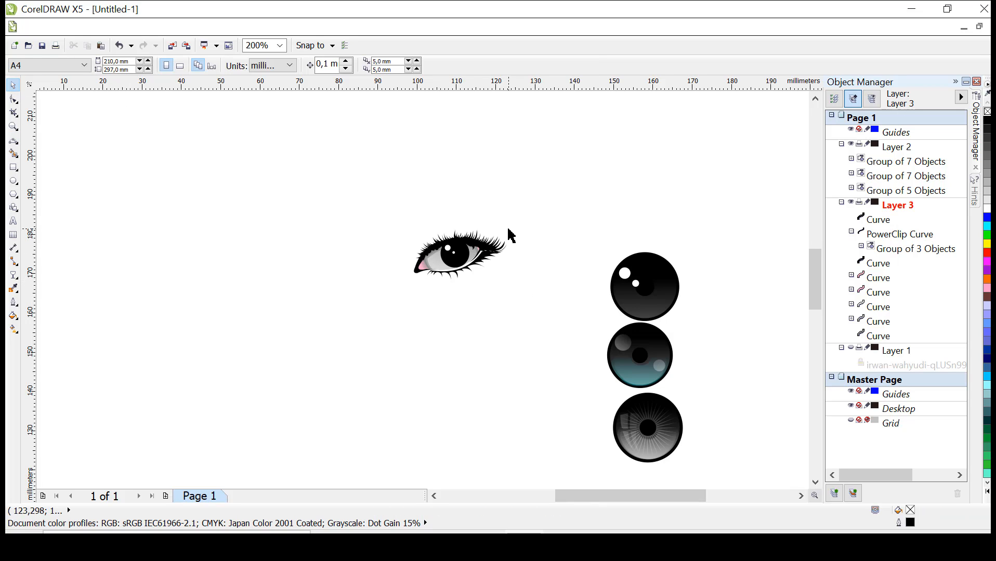
Step: Duplicate the complete eye artwork and place the copy above the column of spare irises
mouse_move(587, 189)
mouse_down()
mouse_move(309, 302)
mouse_move(324, 333)
mouse_move(345, 325)
mouse_up()
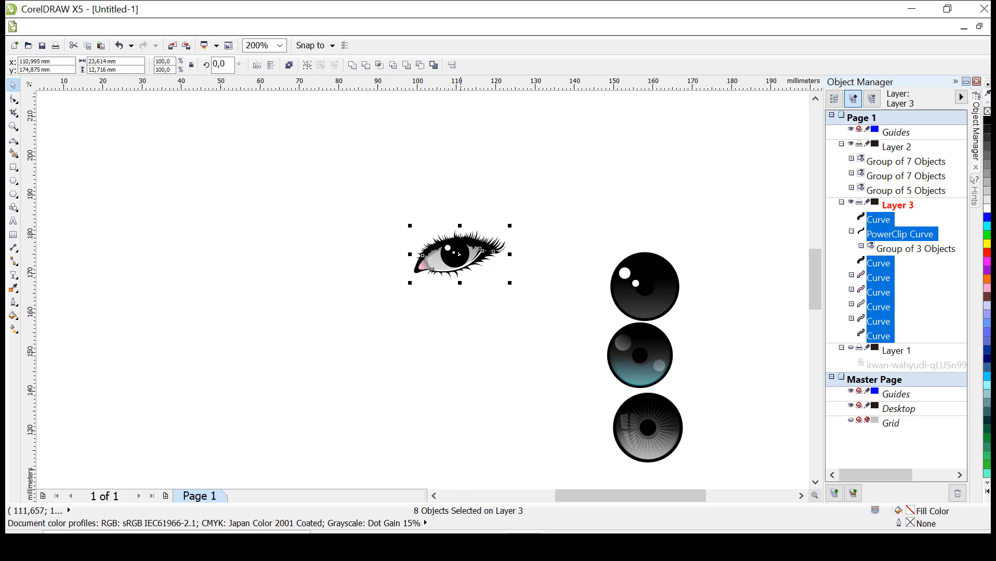
drag(498, 249, 765, 141)
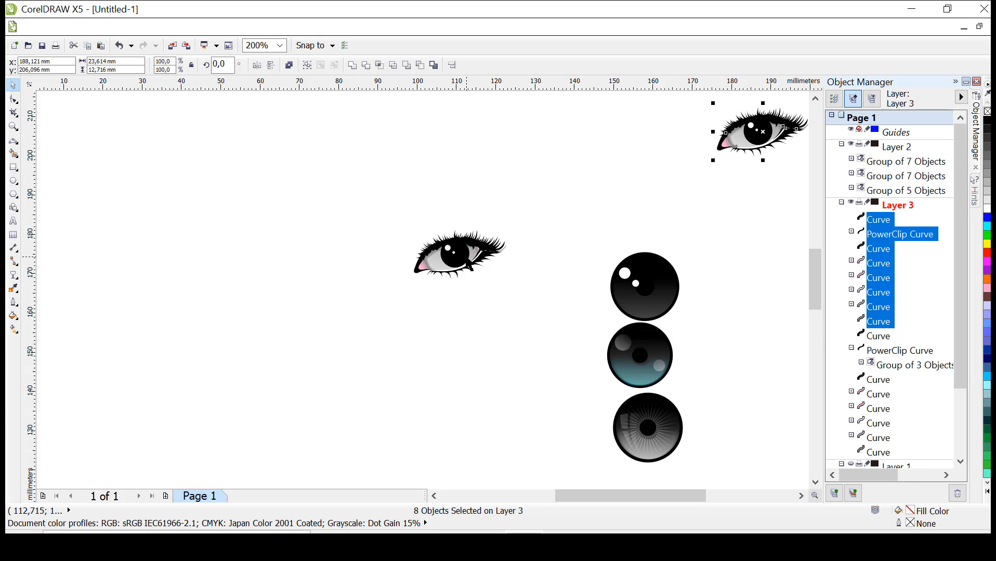
Step: Edit the PowerClip contents of the original eye, delete the clipped iris group and finish editing
click(466, 258)
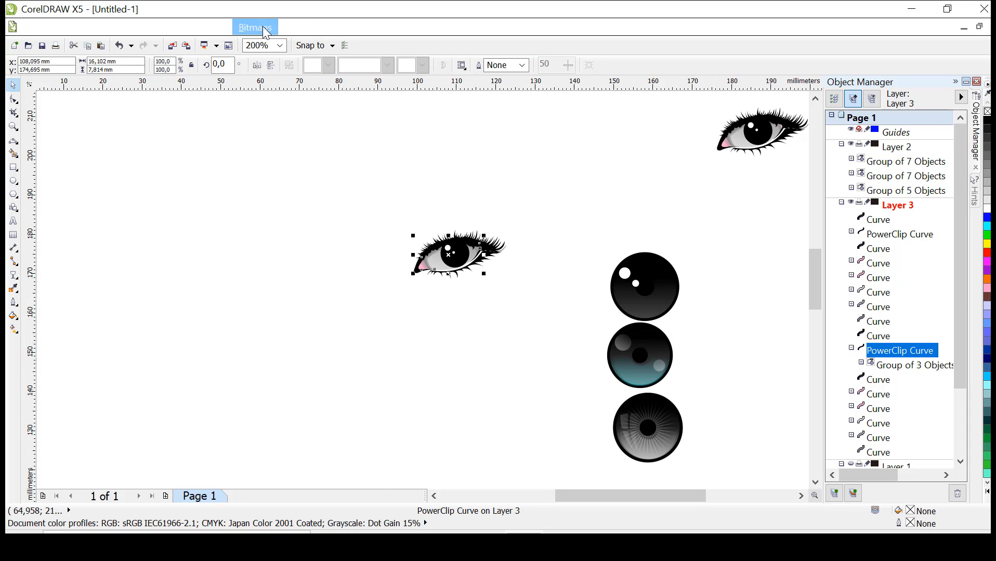
click(262, 26)
mouse_move(211, 26)
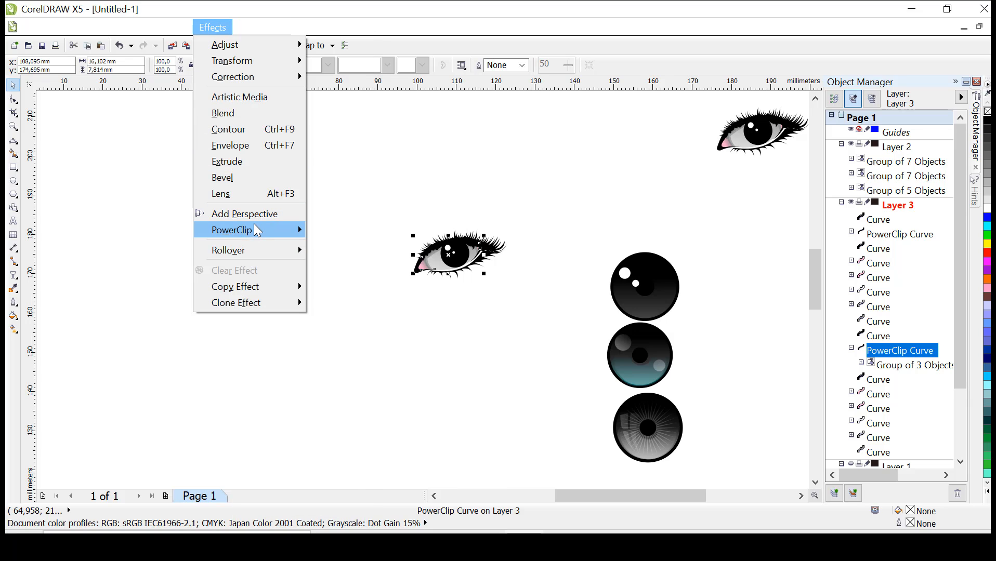
mouse_move(254, 223)
click(340, 268)
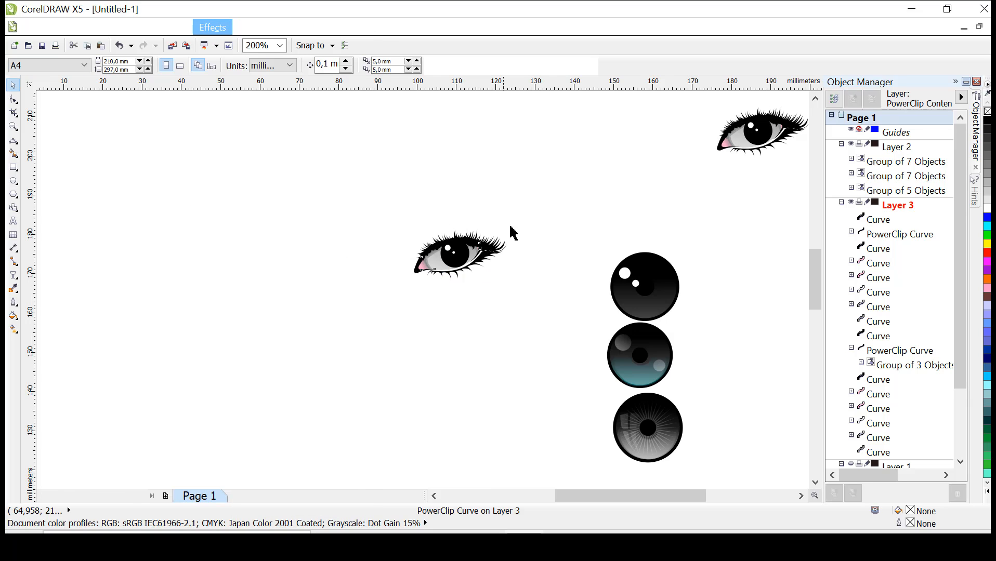
drag(516, 204, 351, 315)
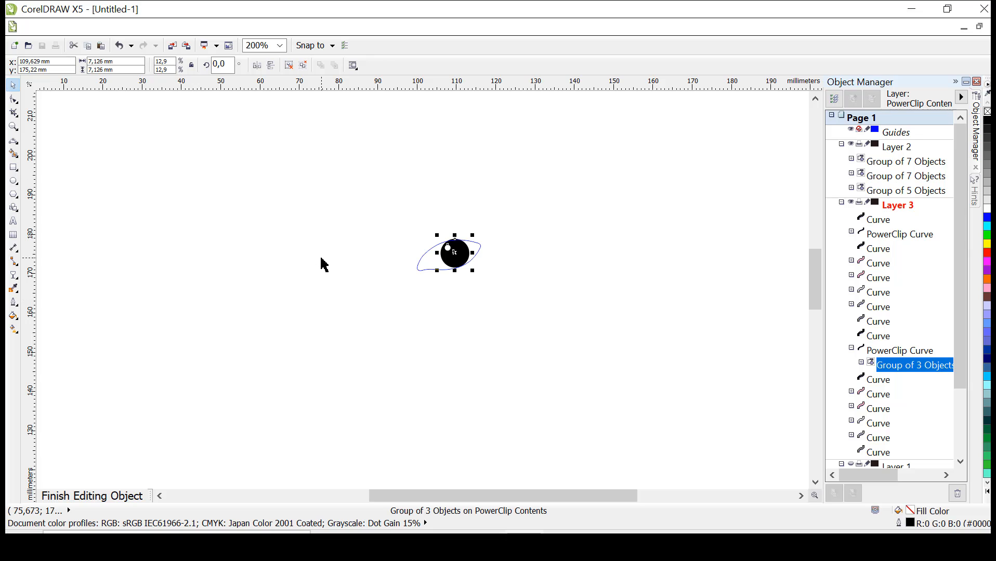
key(Delete)
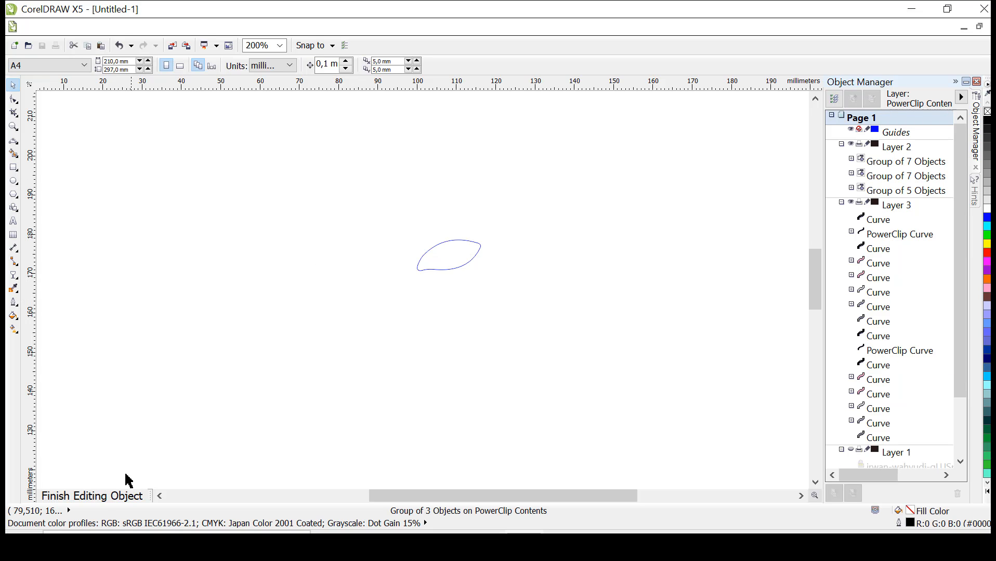
click(104, 499)
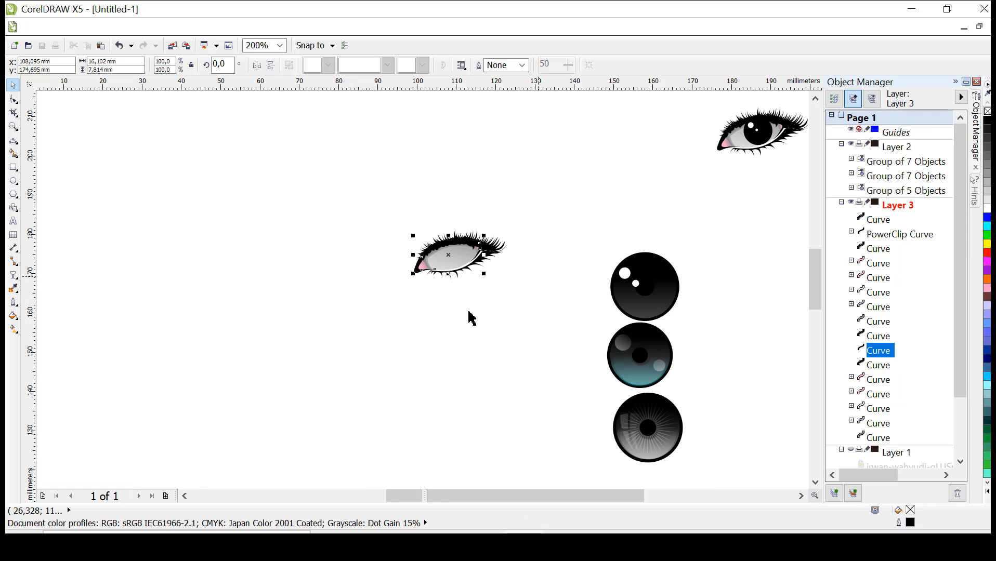
Step: Delete the plain black and teal spare irises, keeping the grey iris with radial streaks
scroll(722, 411, down, 1)
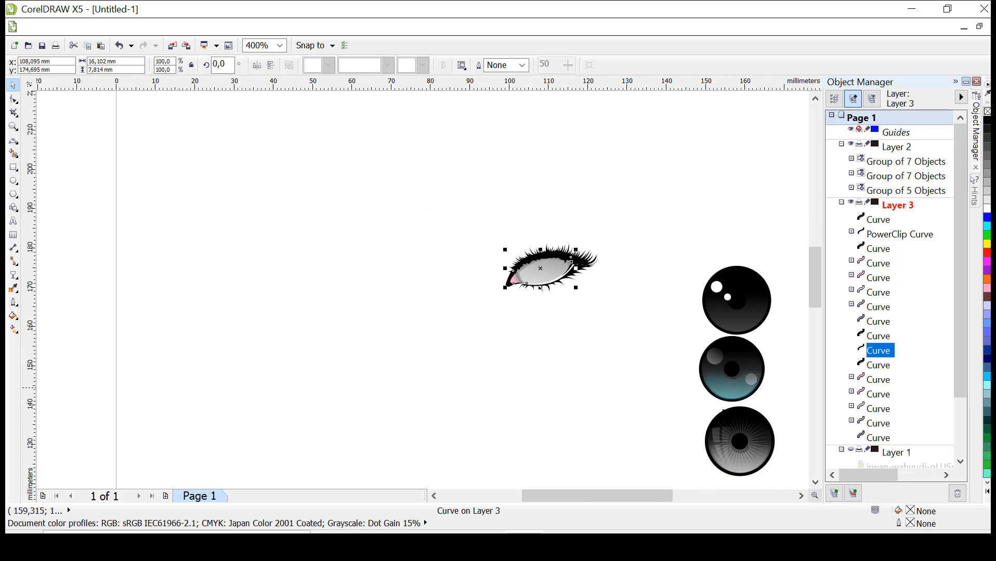
click(746, 450)
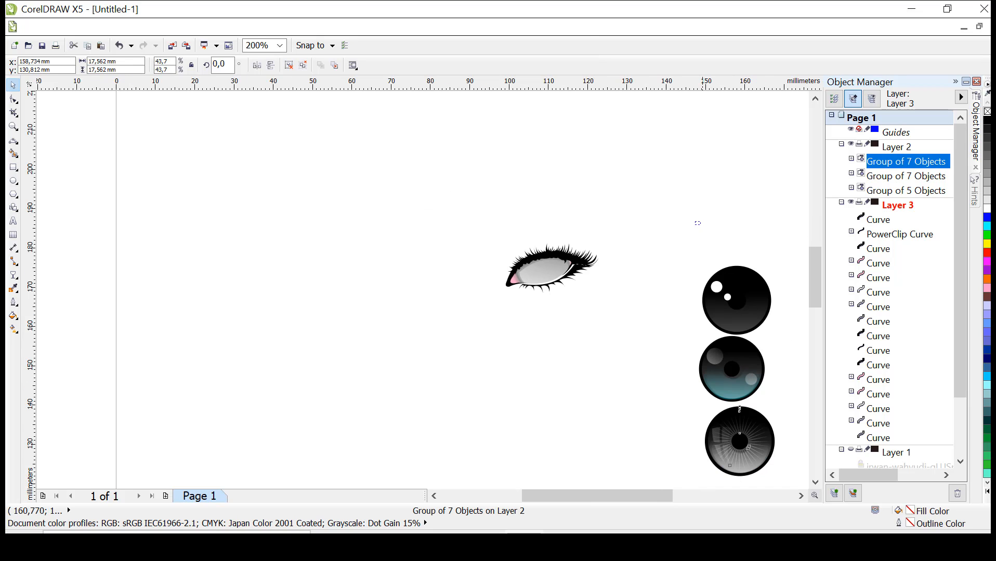
drag(698, 223, 773, 411)
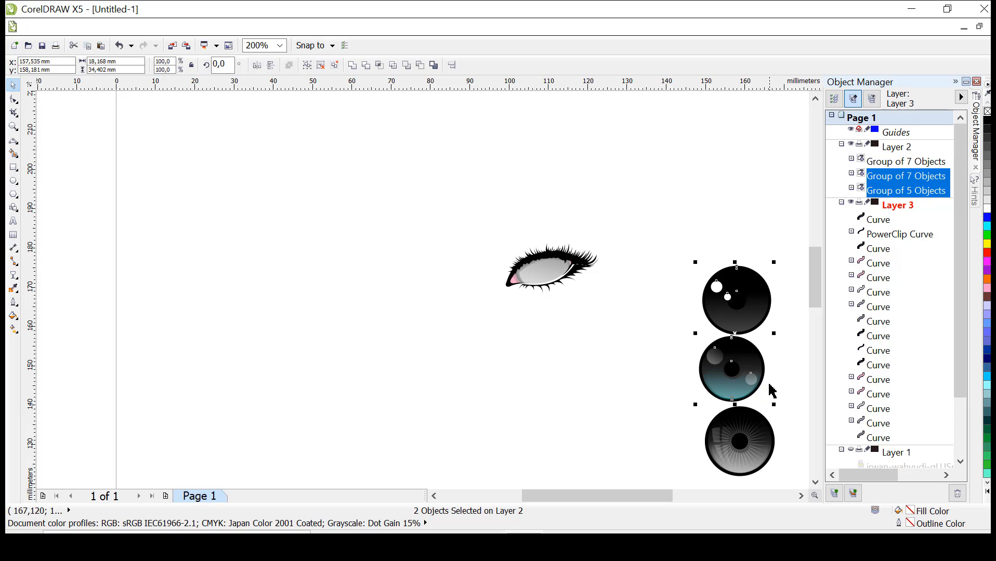
key(Delete)
Step: Move the streaked grey iris beside the outer half of the eye and show the photo in Layer 1
click(740, 443)
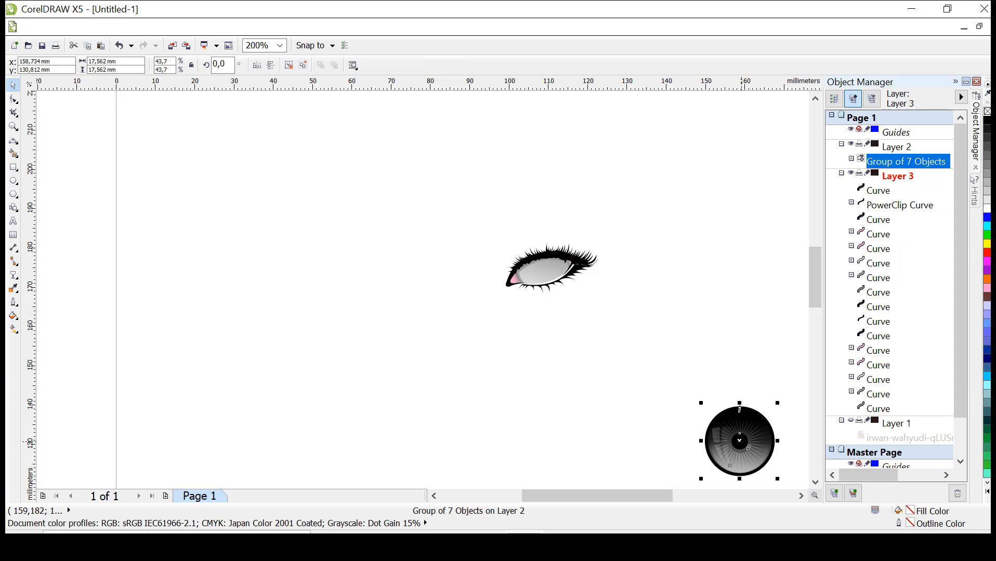
drag(770, 445, 651, 309)
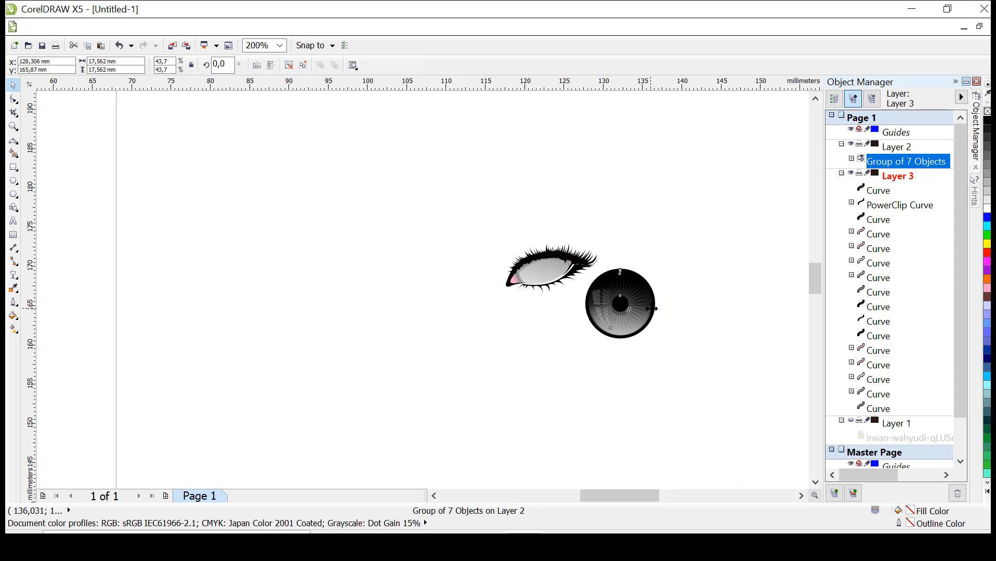
scroll(651, 309, up, 1)
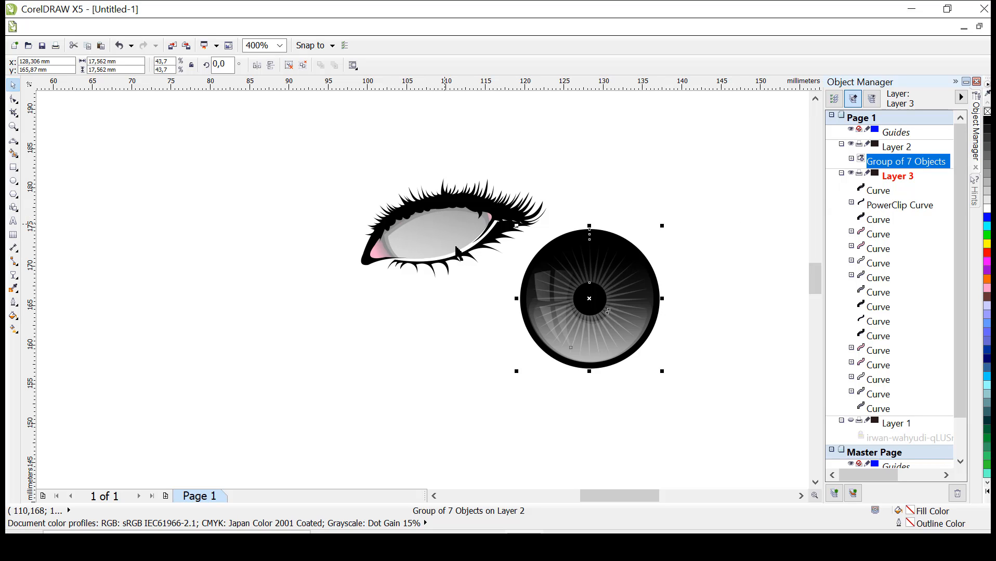
scroll(446, 238, up, 1)
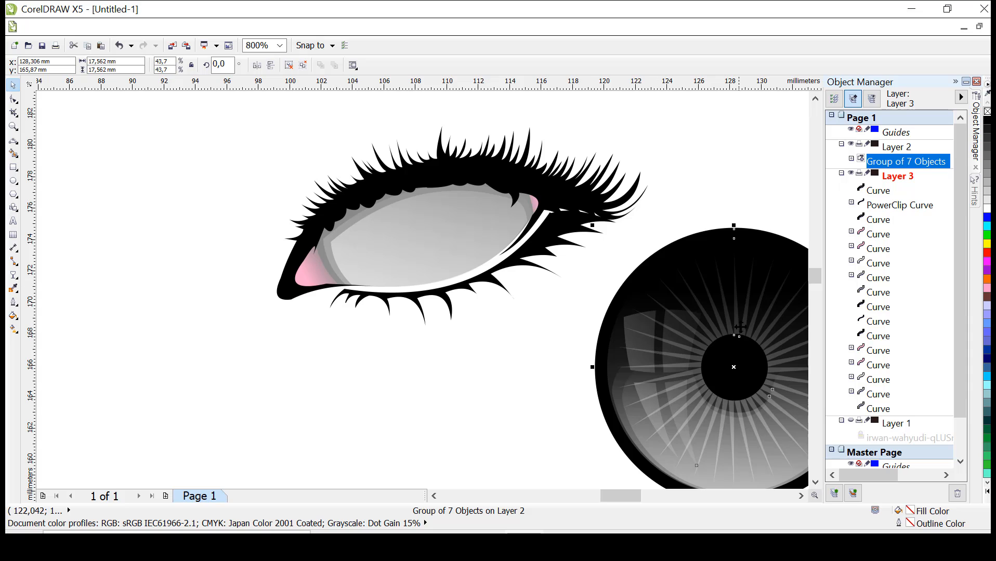
drag(743, 331, 690, 278)
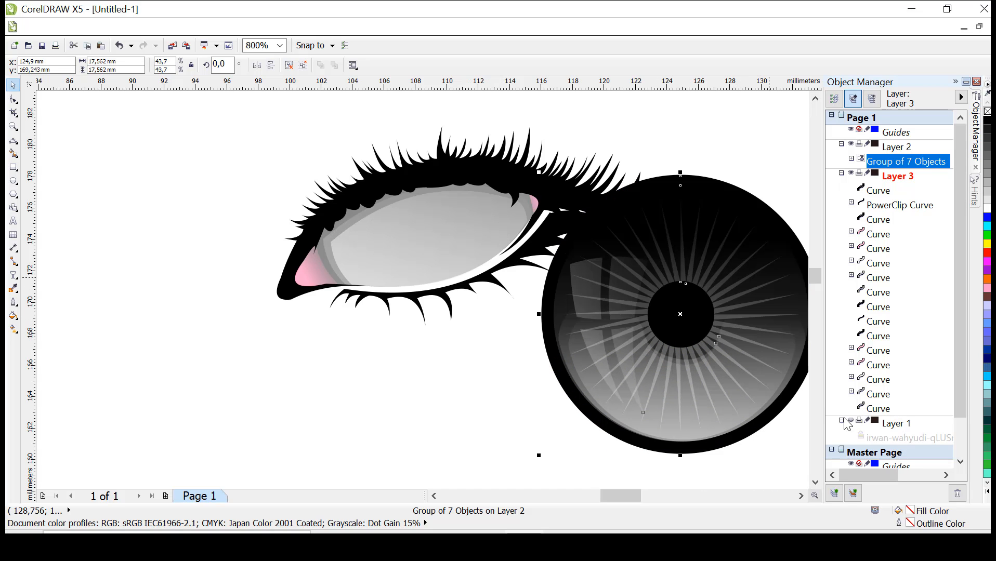
click(851, 421)
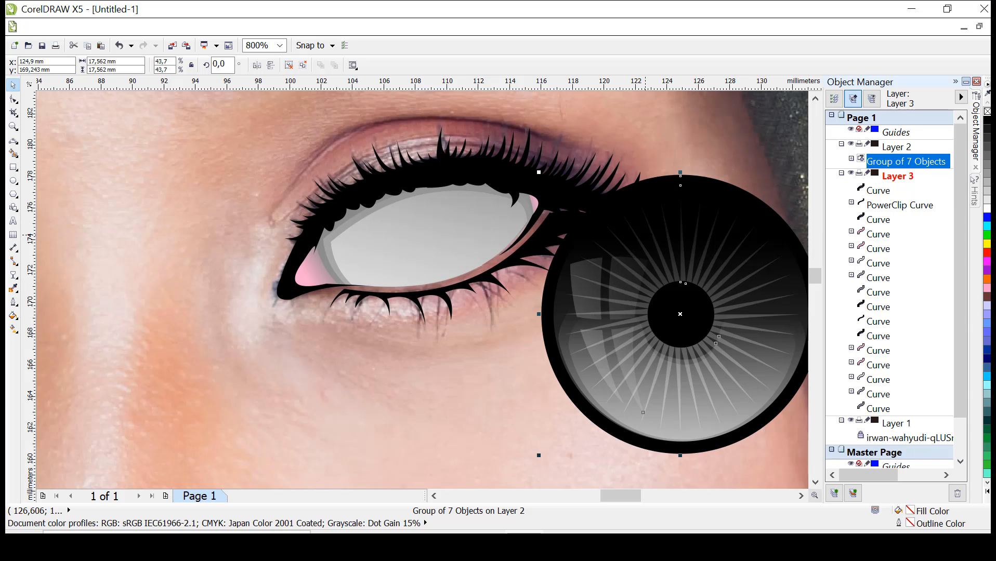
drag(691, 257, 614, 263)
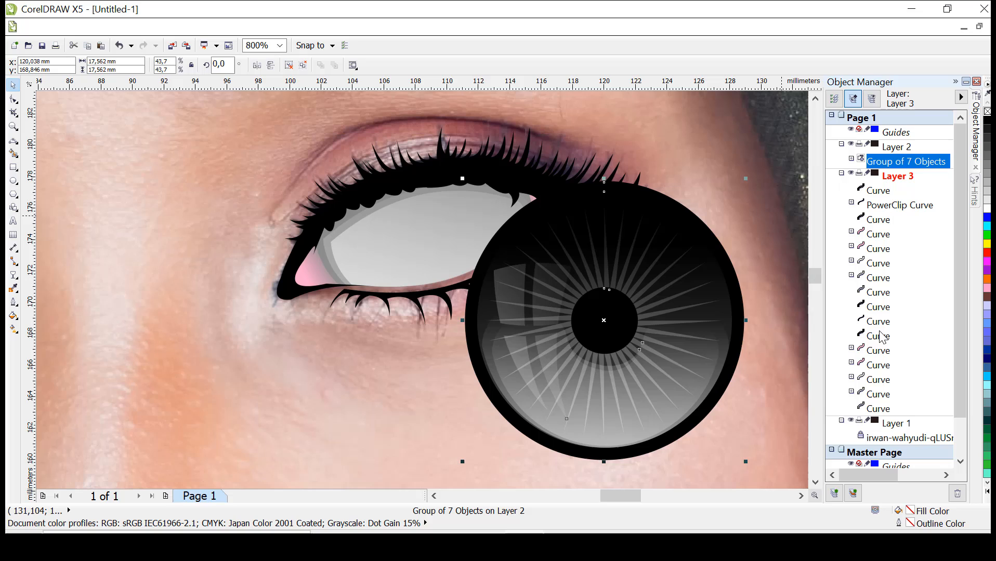
Step: Remove the fill from the lowest curve in Layer 3 to reveal the photo's iris
click(878, 409)
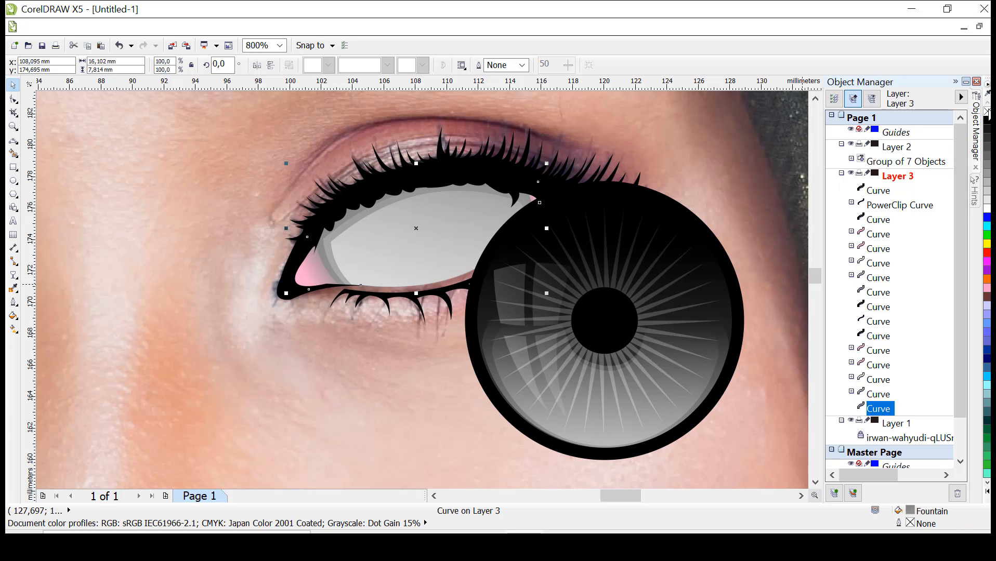
click(986, 111)
scroll(640, 308, down, 1)
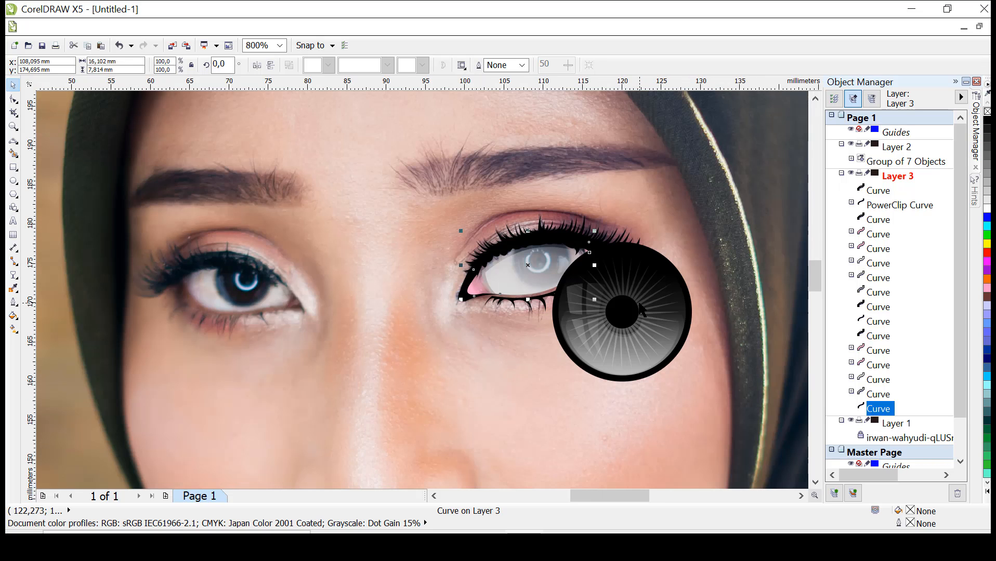
Step: Shrink the streaked iris to about 7.6 mm across and move it over the photo's iris
click(645, 307)
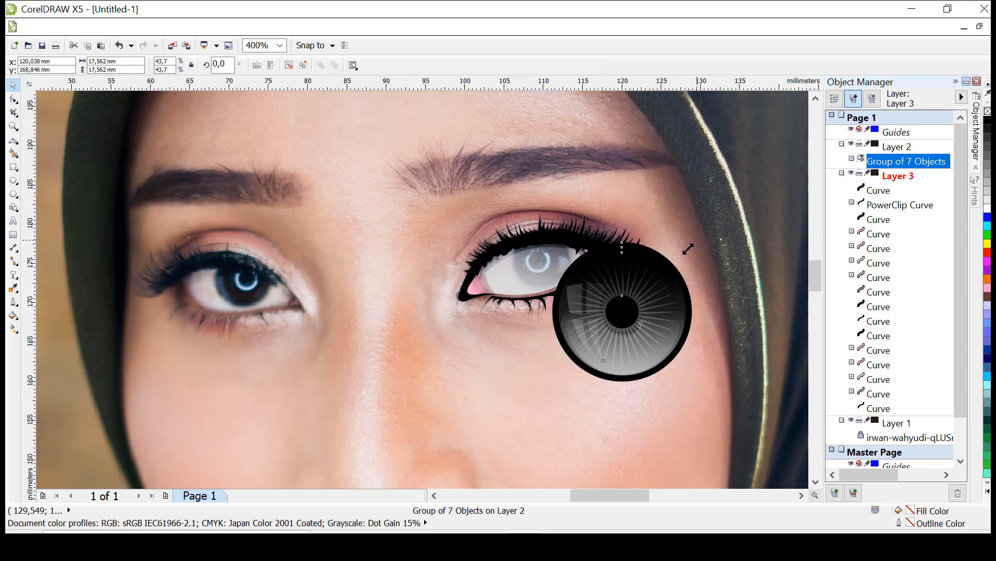
drag(687, 249, 668, 281)
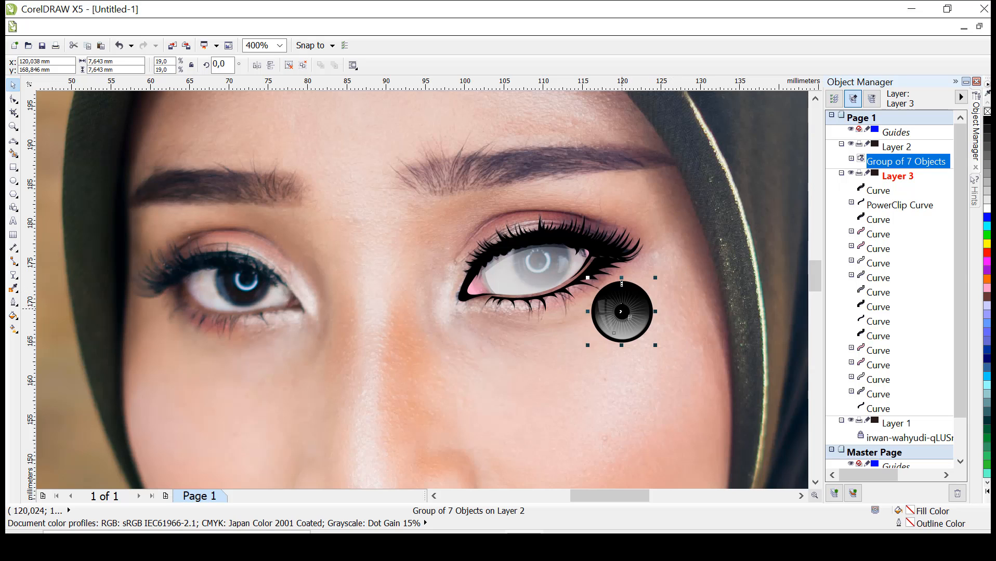
drag(620, 311, 544, 260)
scroll(571, 265, up, 1)
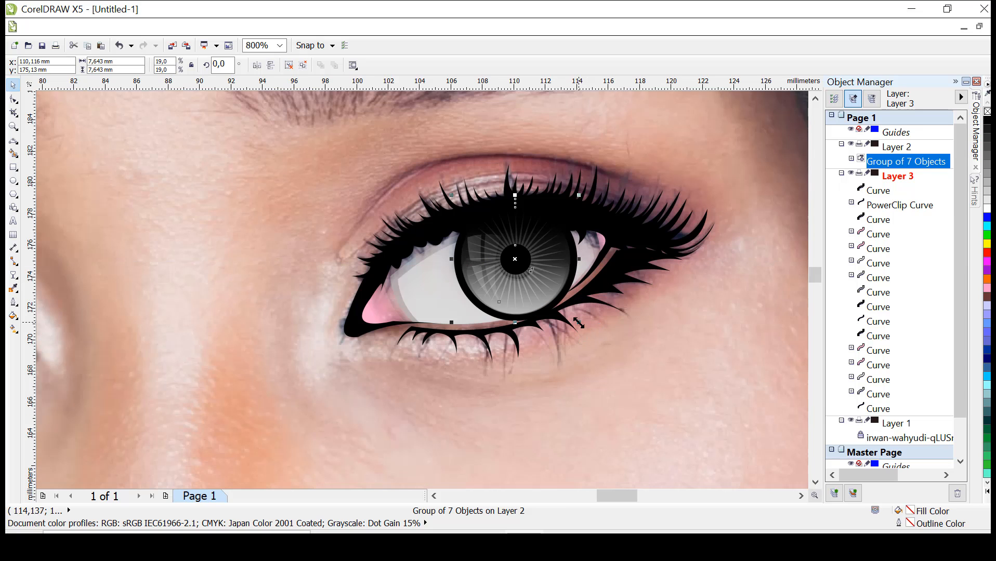
Step: Enlarge the iris to about 8 mm and nudge it 0.2 mm toward the inner eye corner
drag(578, 323, 581, 325)
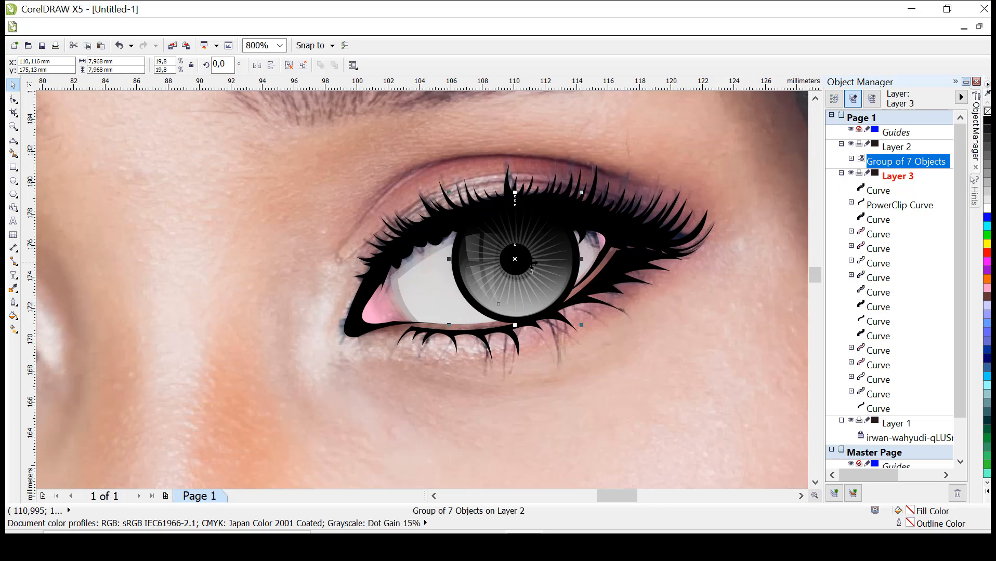
key(Left)
key(Down)
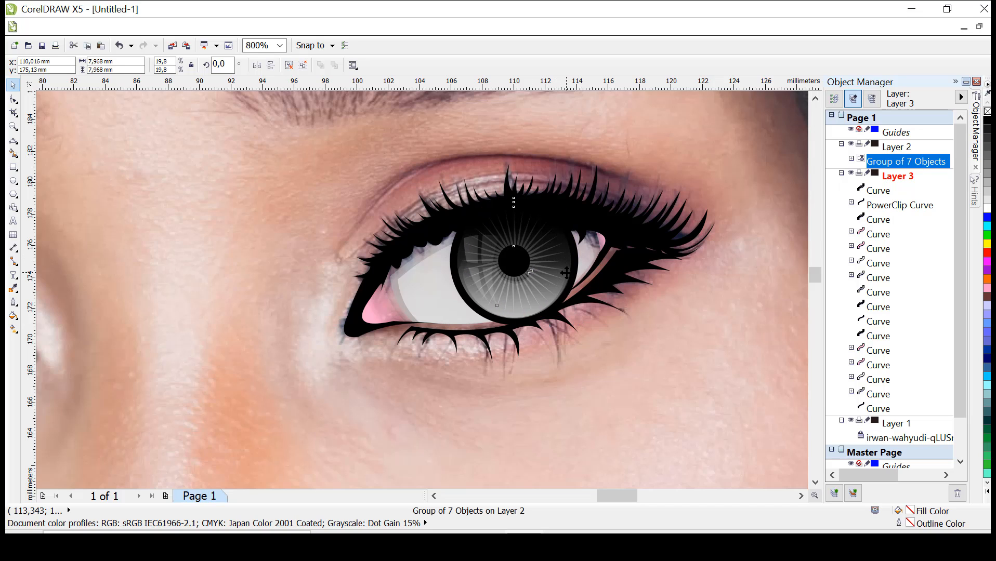
key(Left)
key(Right)
key(Left)
key(Up)
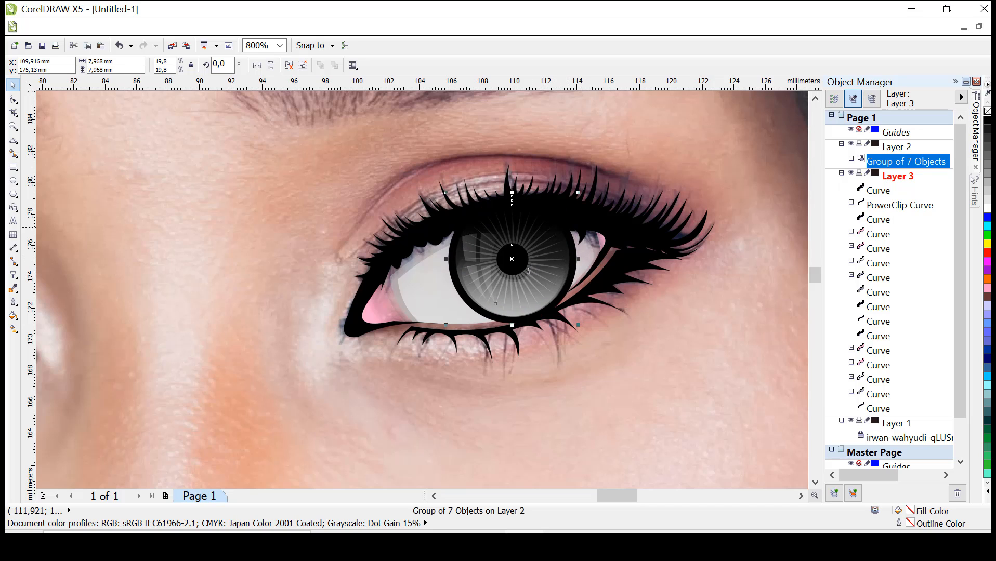
Step: PowerClip the streaked iris inside the unfilled inner eye outline
click(212, 27)
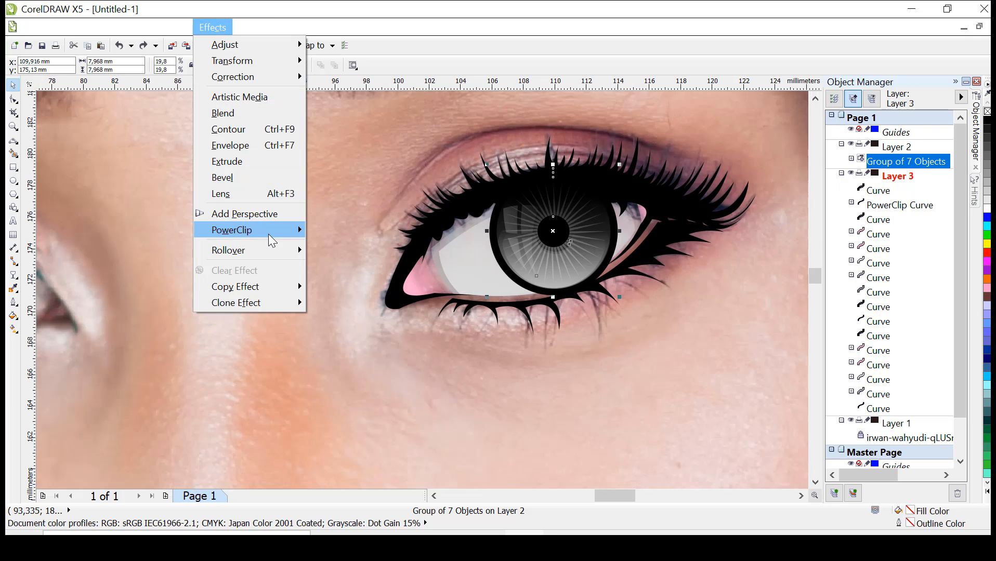
mouse_move(272, 235)
click(351, 231)
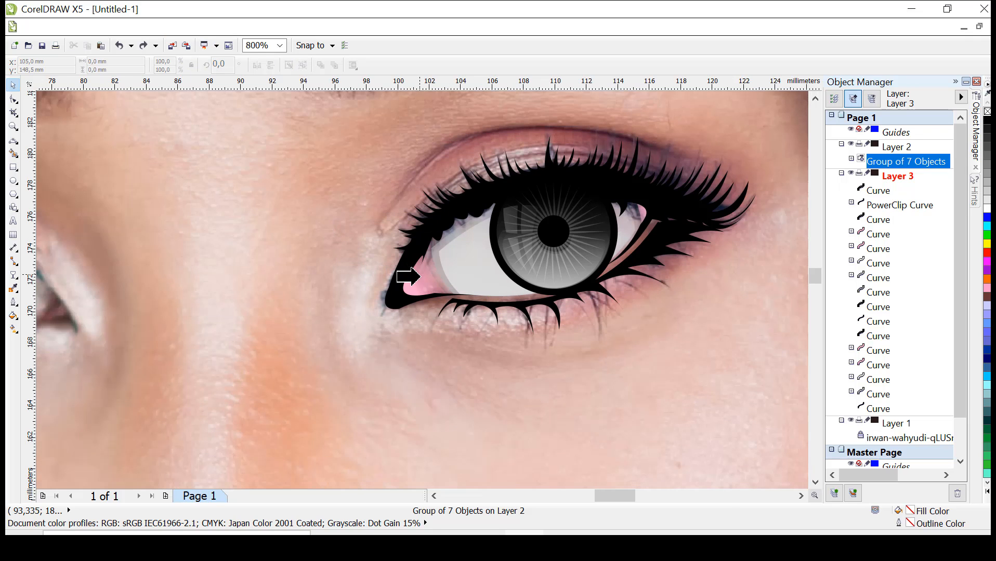
click(434, 243)
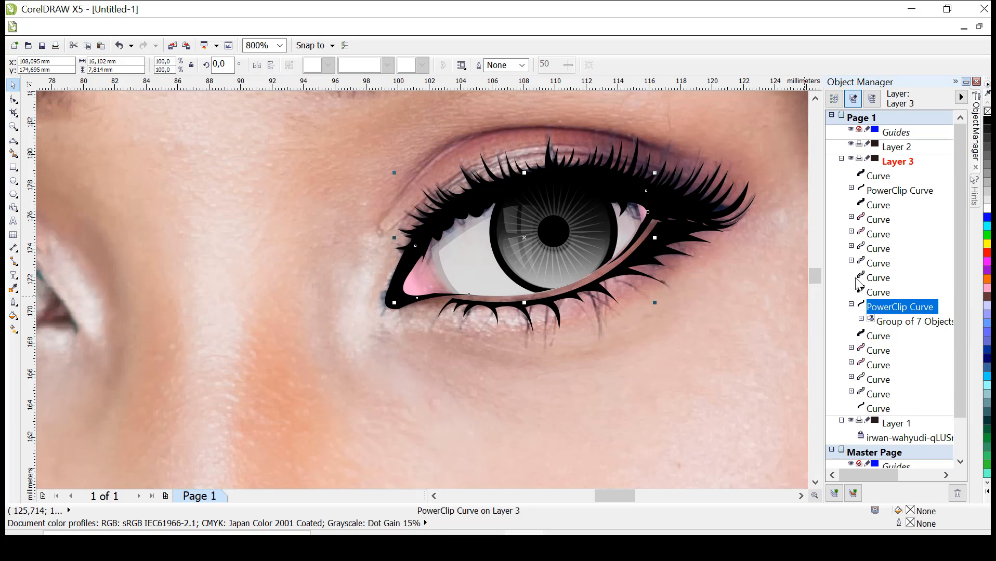
Step: Fill the lowest curve in Layer 3 with solid mid-grey, RGB 128, 128, 128
click(874, 409)
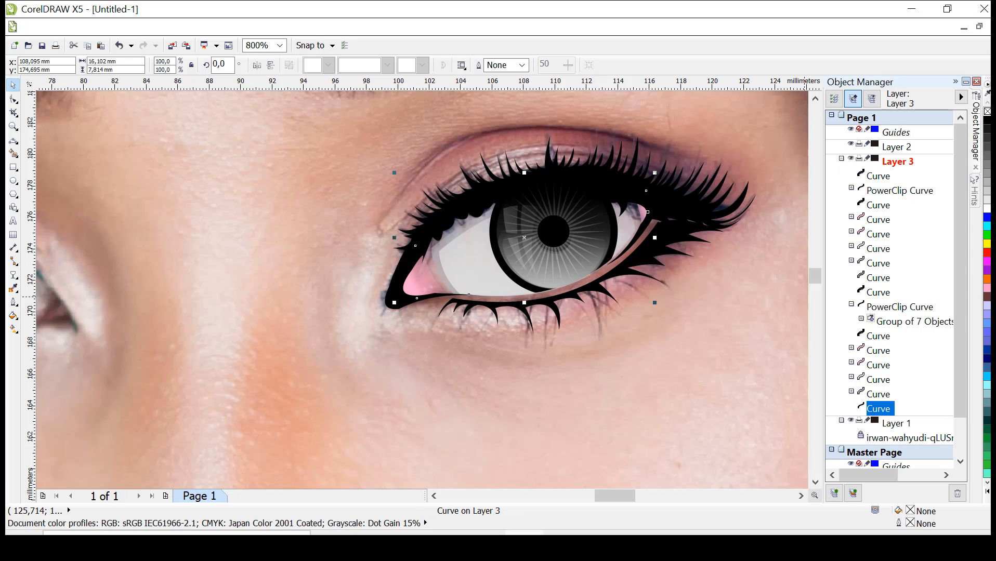
click(987, 175)
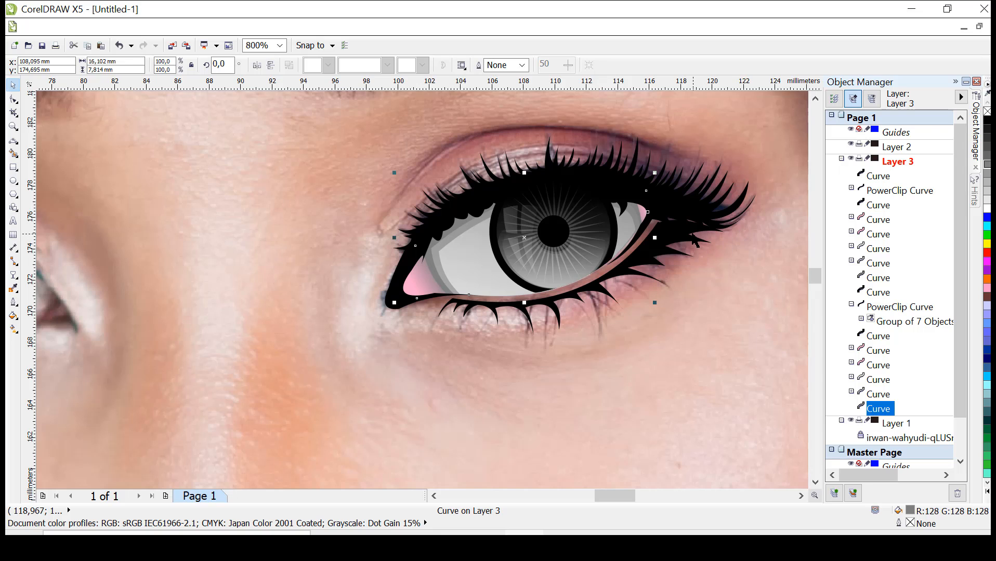
scroll(692, 241, down, 1)
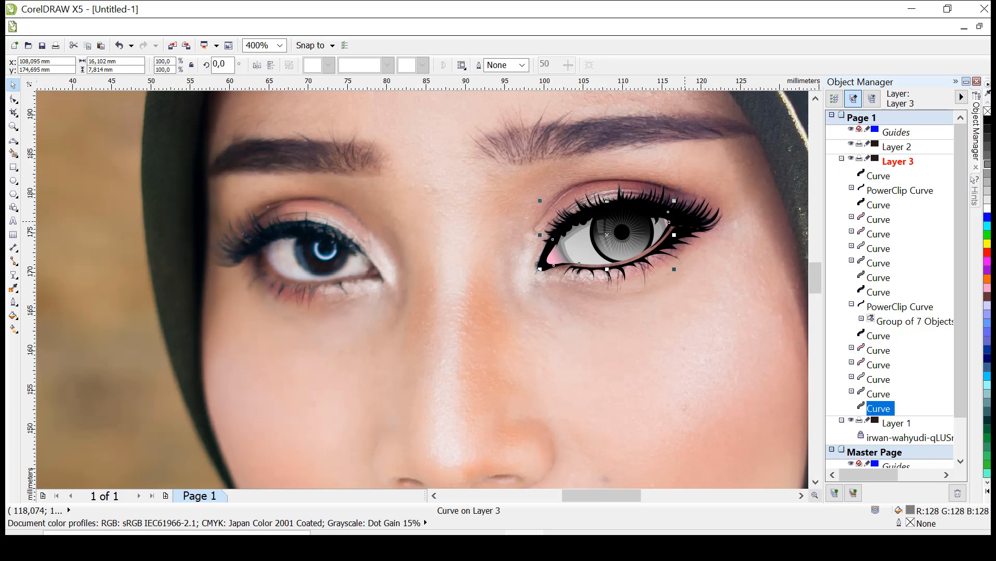
scroll(685, 221, up, 1)
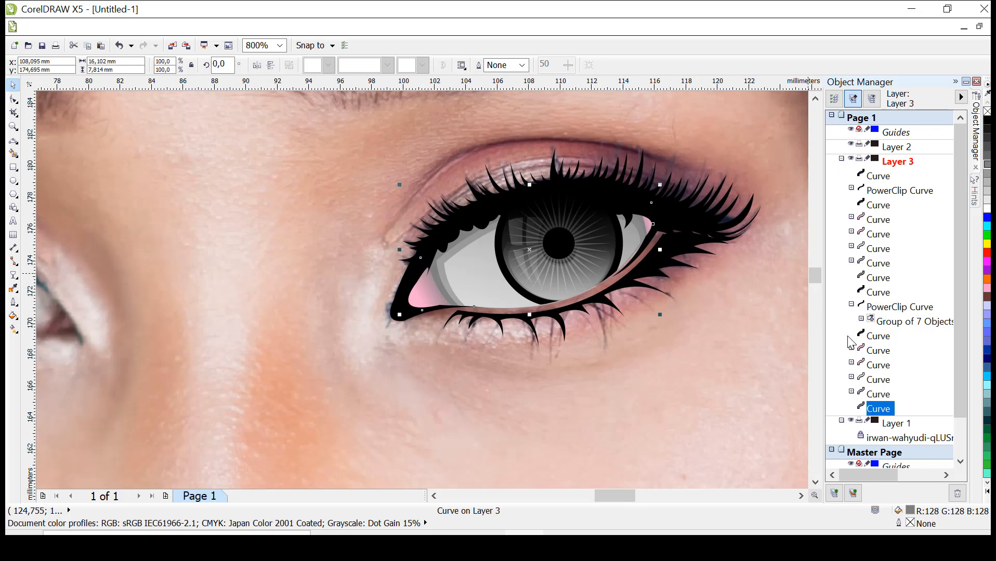
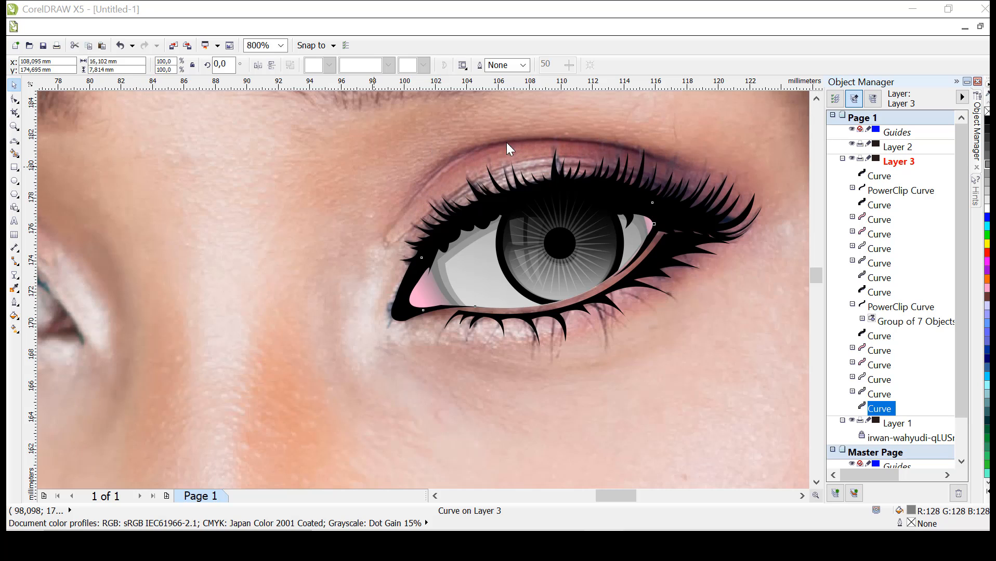
Step: Draw a thin closed crescent about 18 mm wide along the upper eyelid crease with the 3 Point Curve tool
click(14, 140)
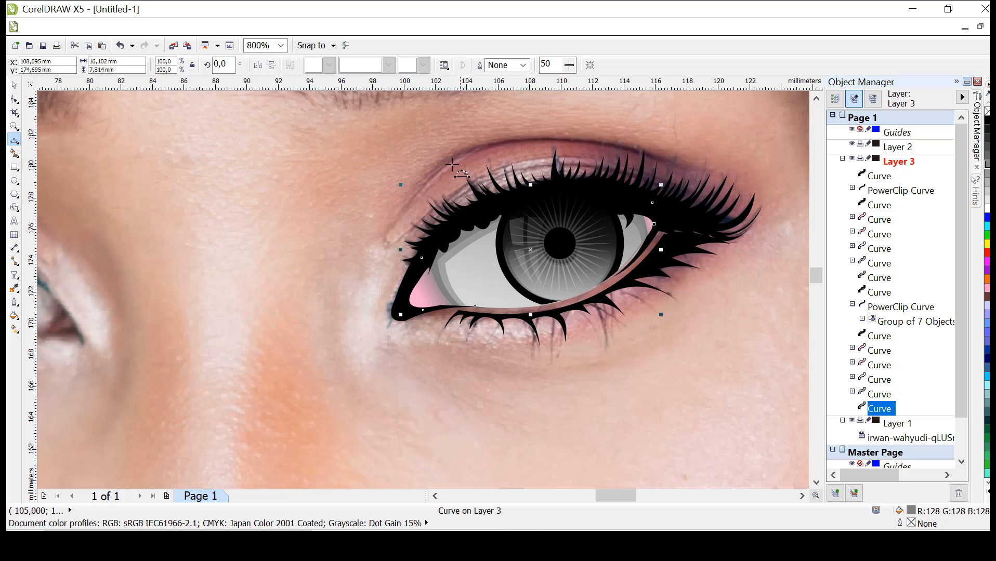
click(449, 165)
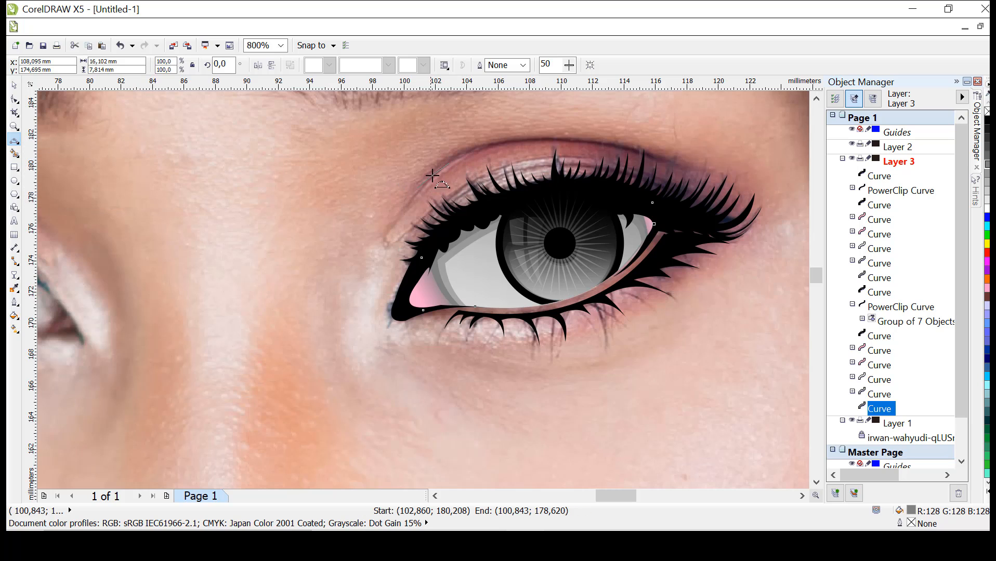
click(418, 187)
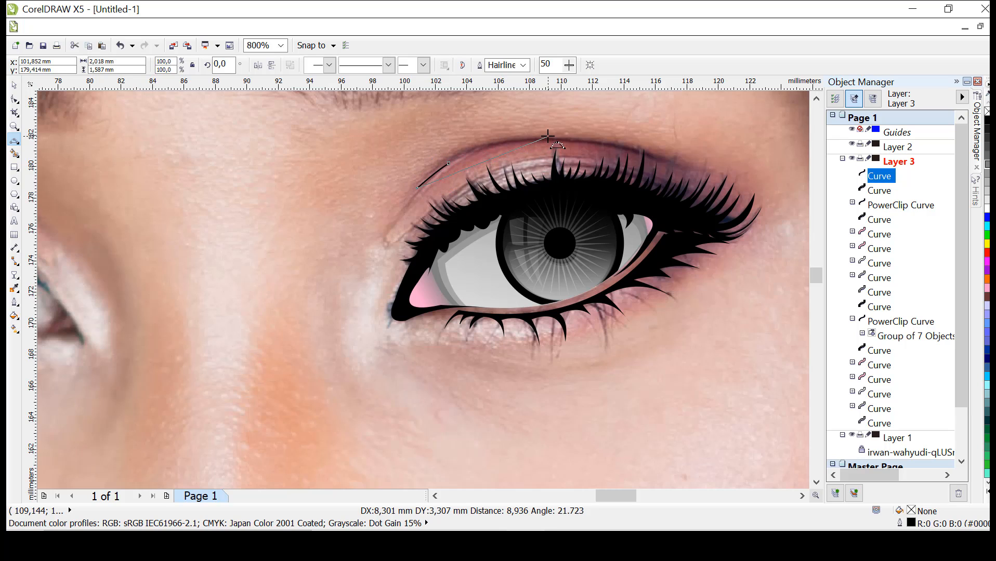
drag(548, 136, 462, 150)
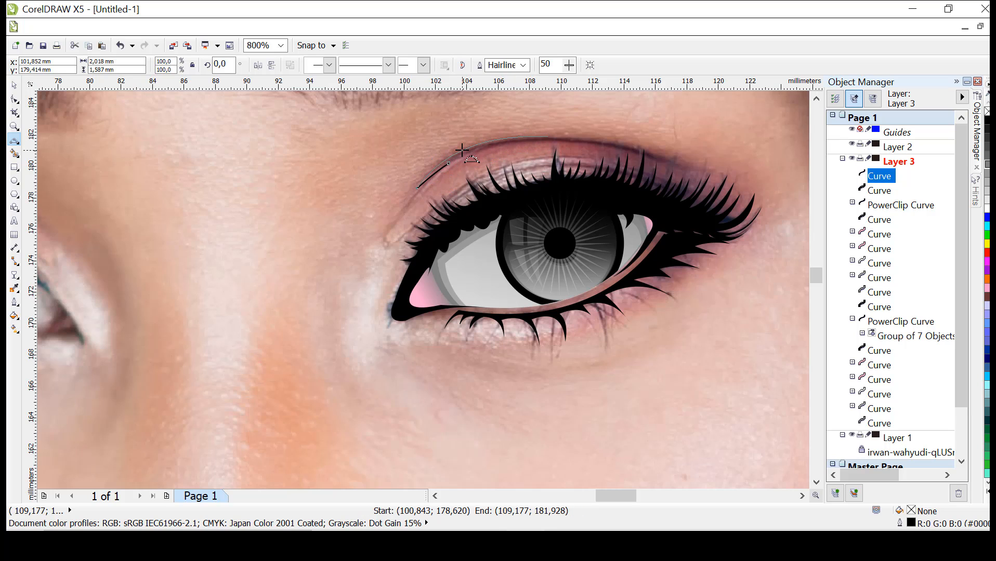
click(470, 150)
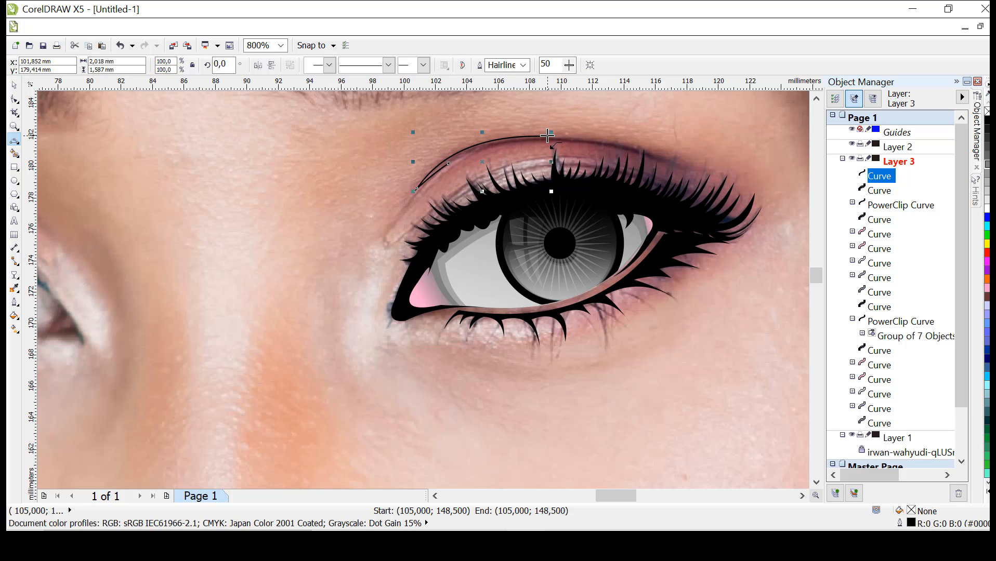
click(547, 135)
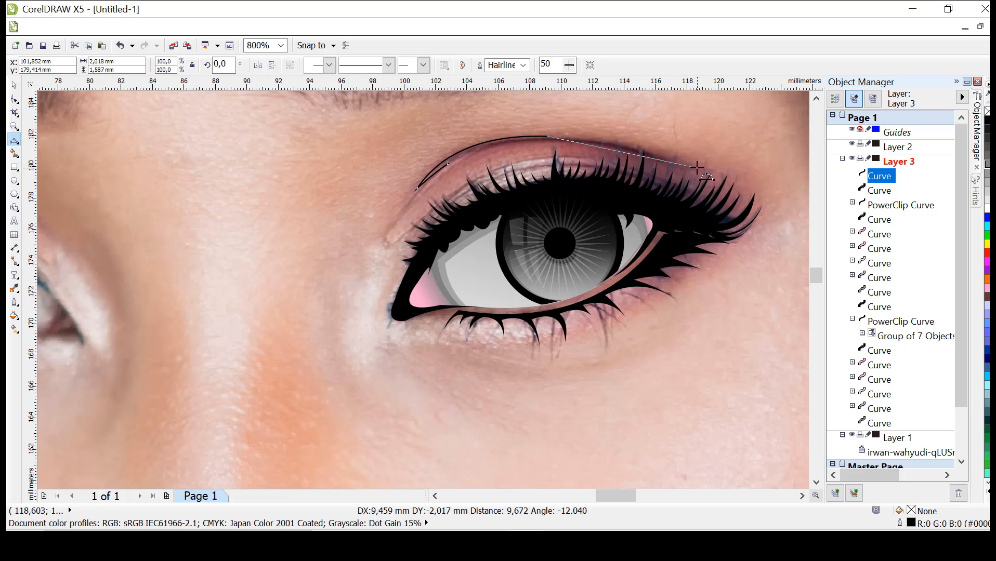
click(697, 167)
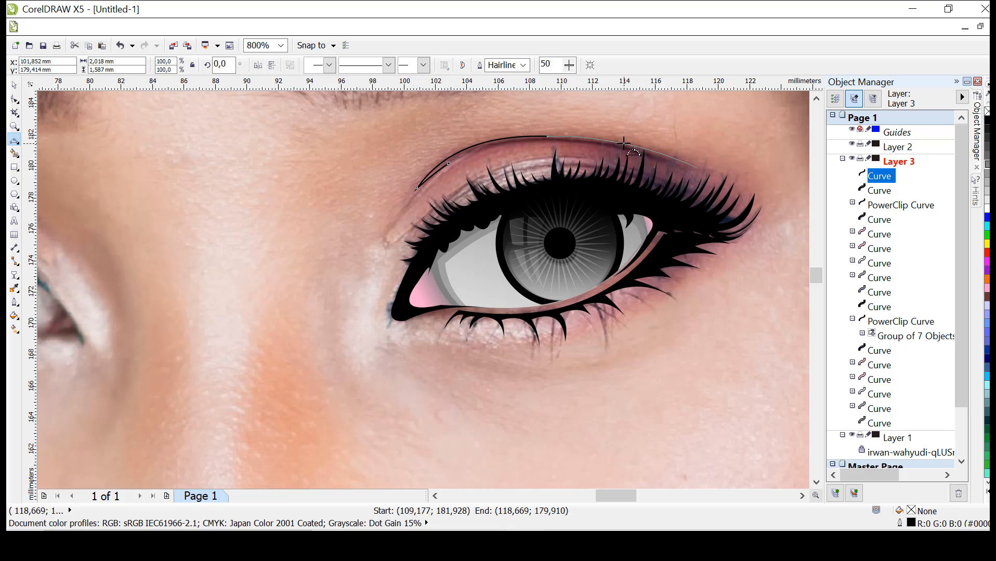
click(626, 141)
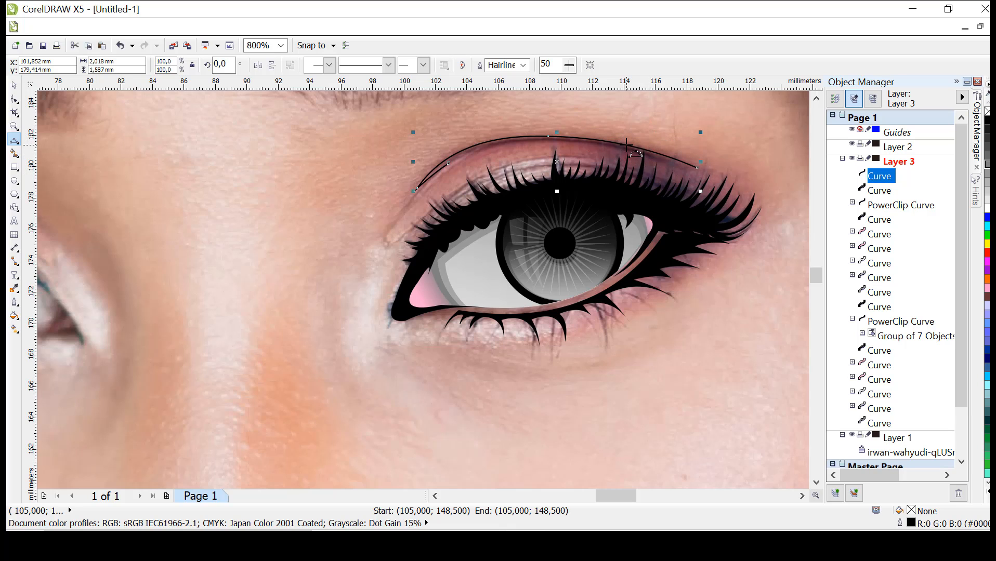
drag(695, 167, 449, 160)
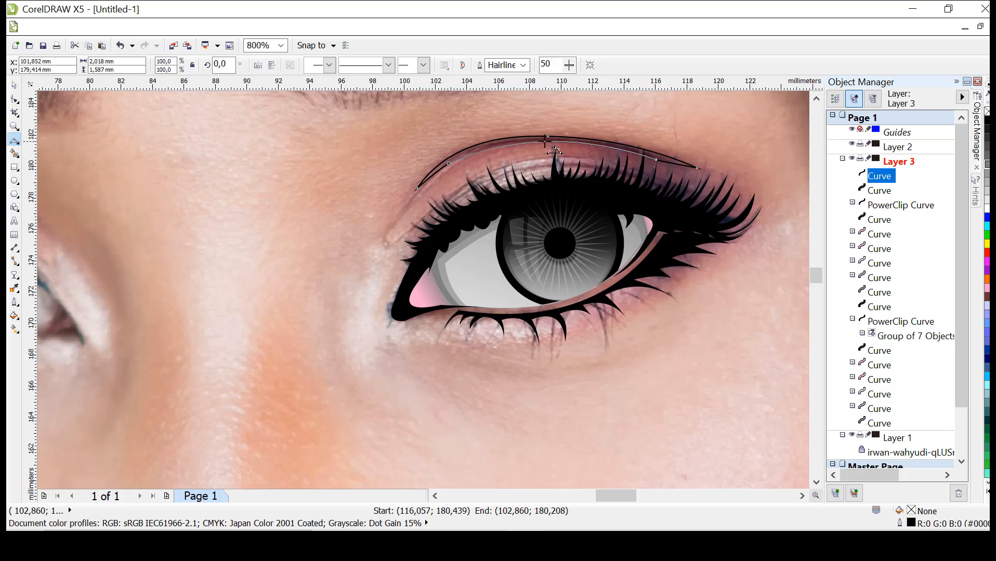
click(546, 140)
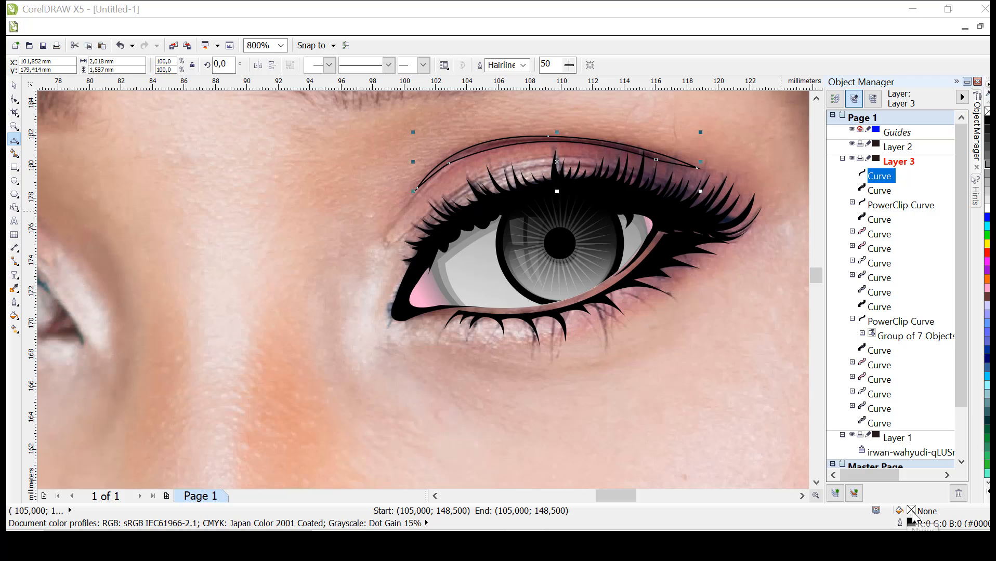
Step: Fill the eyelid crease shape with dark brown, RGB 59, 18, 10, and remove its outline
double_click(912, 511)
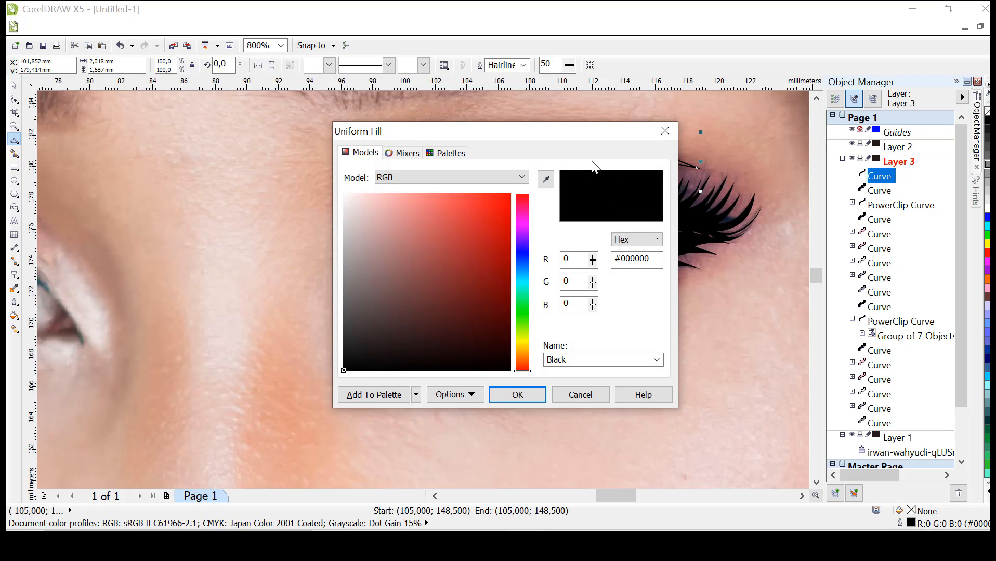
drag(562, 130, 806, 88)
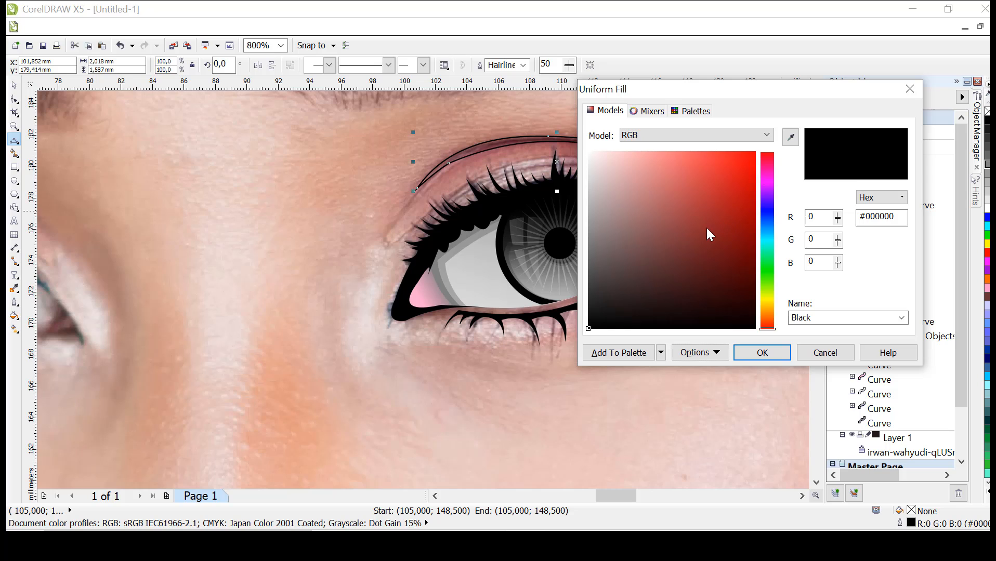
mouse_move(703, 227)
mouse_down()
mouse_move(692, 238)
mouse_move(703, 258)
mouse_up()
click(772, 321)
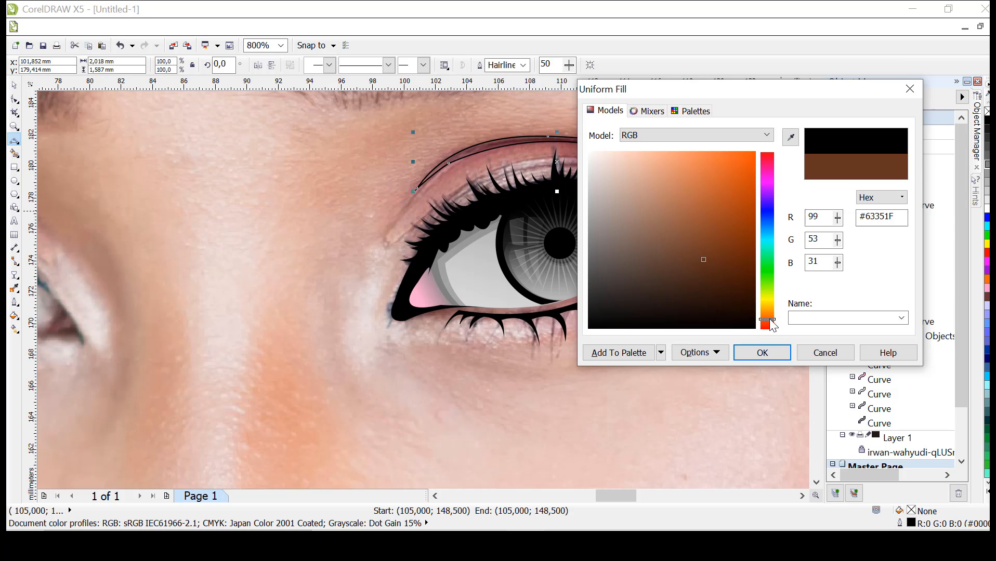
drag(771, 322, 772, 325)
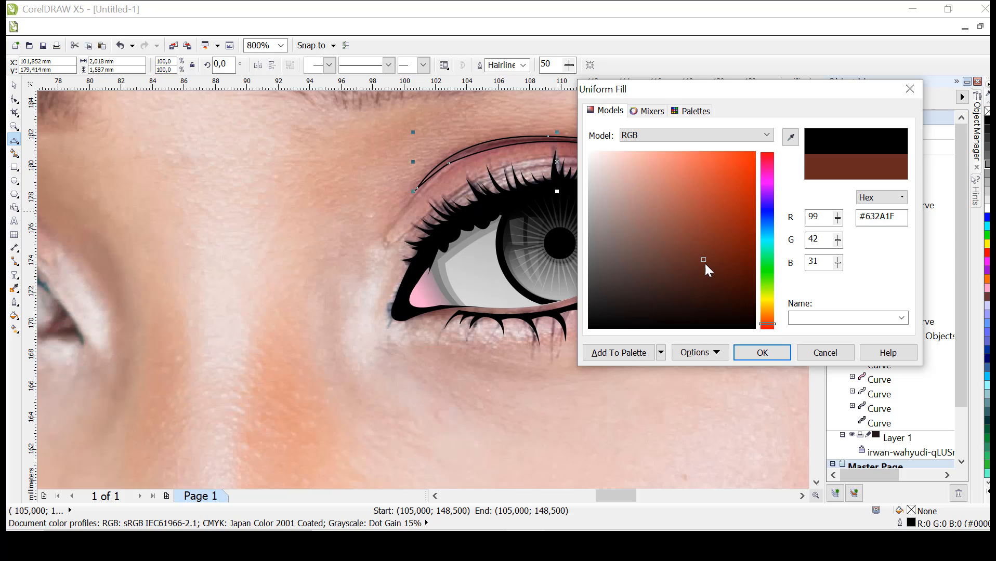
drag(705, 262, 726, 288)
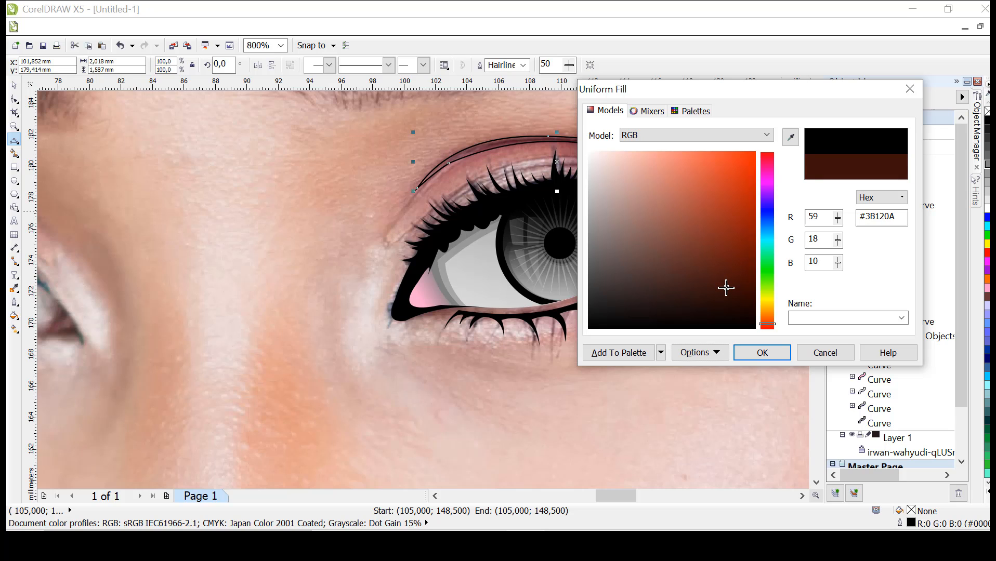
click(765, 352)
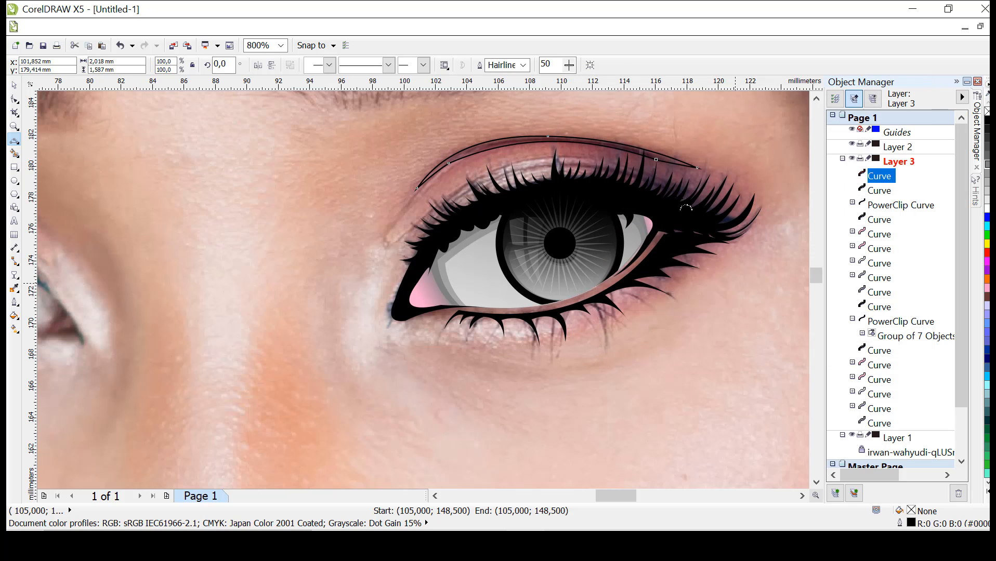
right_click(986, 112)
Step: Draw a narrow curved hair about 4 mm wide and 4.1 mm high at the inner end of the eyebrow
scroll(644, 169, down, 1)
scroll(647, 170, up, 1)
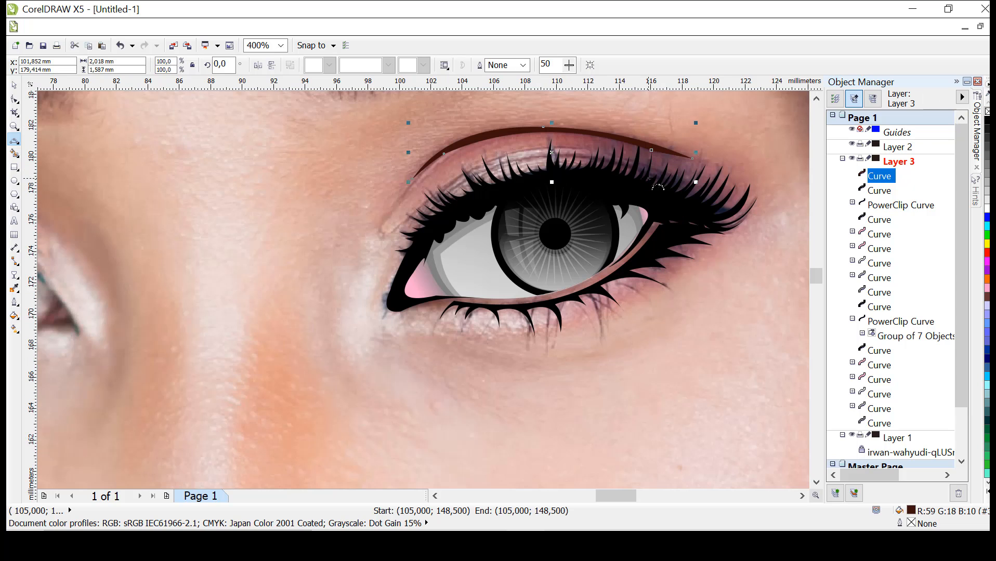
click(815, 100)
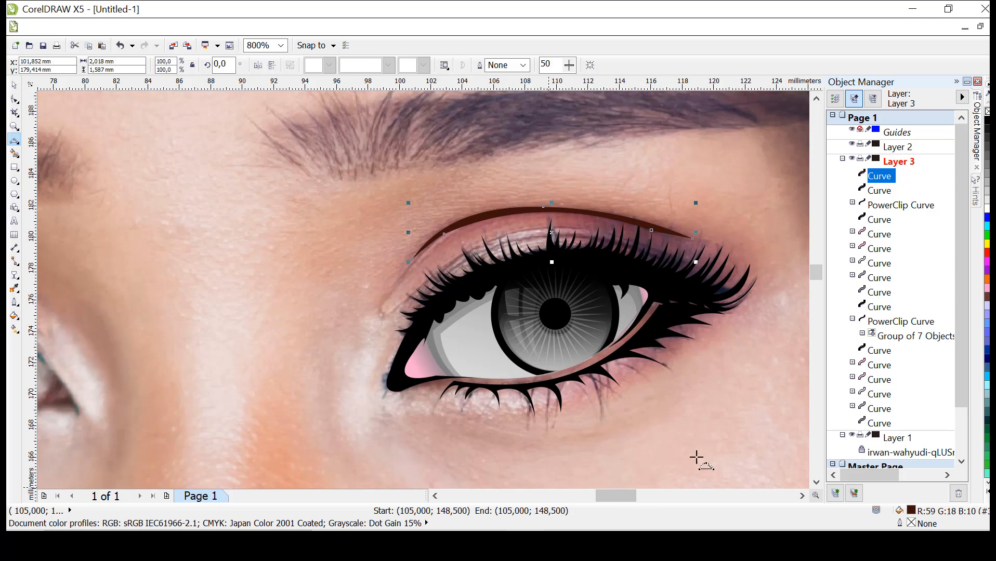
click(815, 99)
click(815, 99)
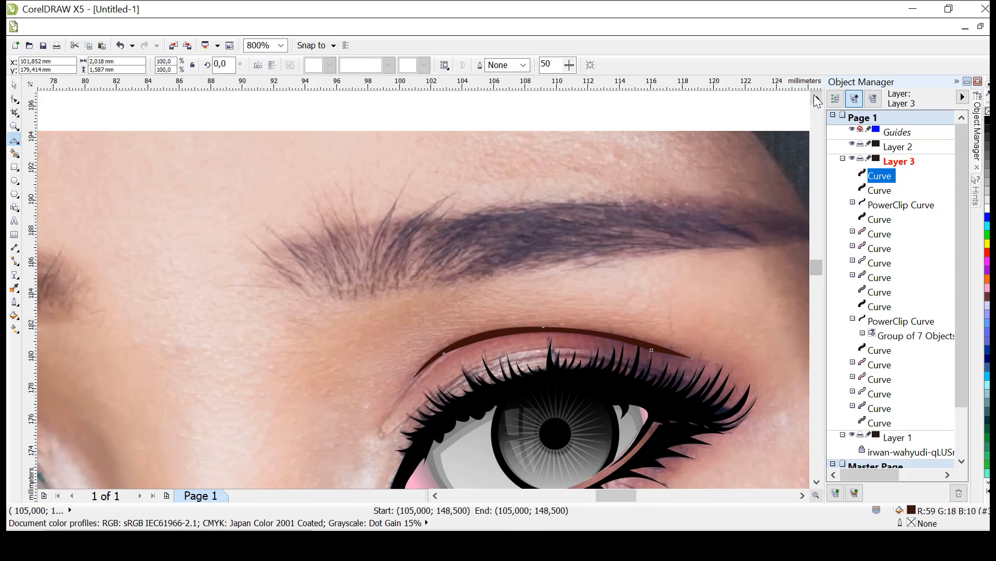
click(802, 498)
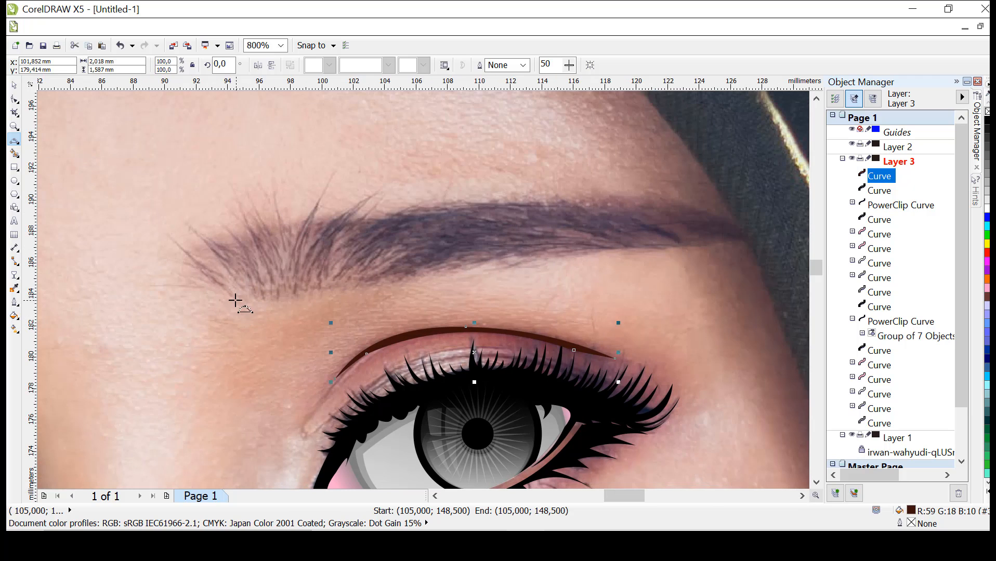
click(235, 300)
click(171, 236)
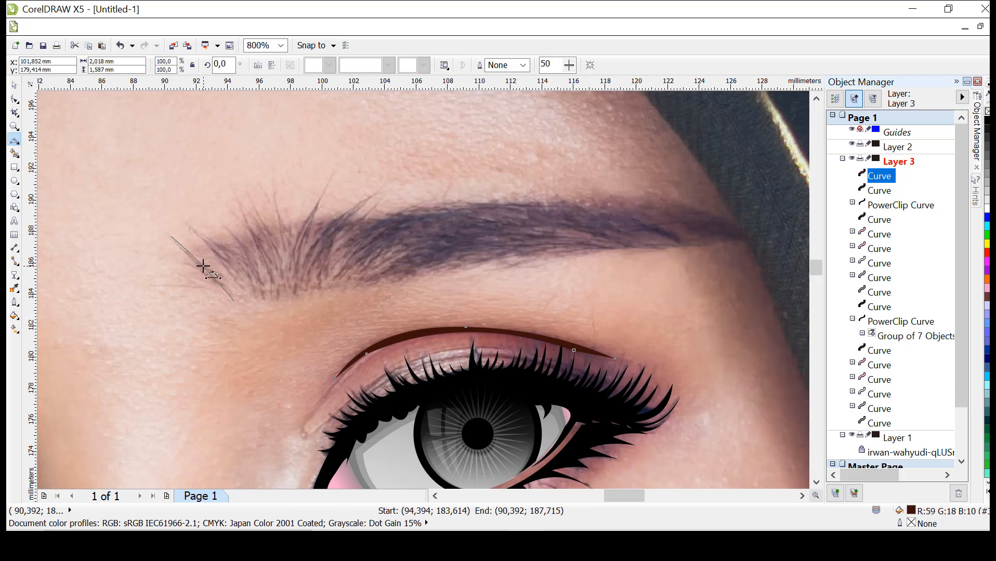
click(205, 267)
drag(172, 236, 233, 300)
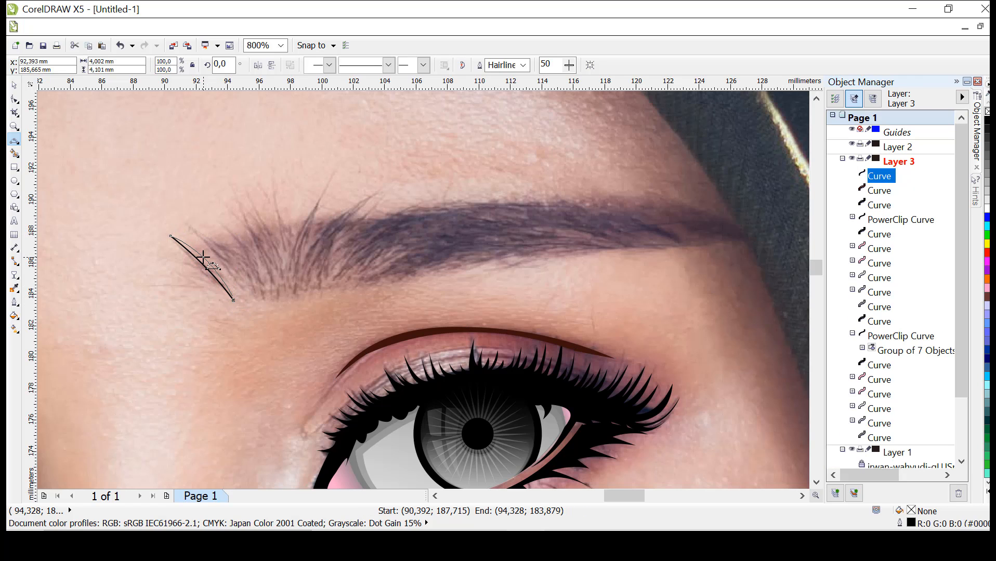
click(202, 257)
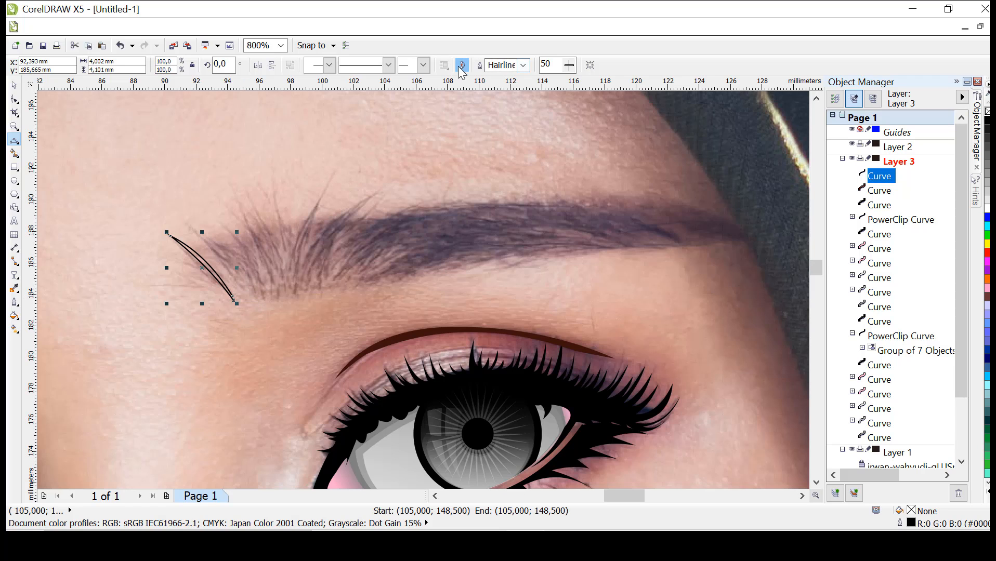
Step: Draw a second closed brow hair, about 4.2 mm wide and 4.9 mm high, just outward of the first one
drag(248, 302, 186, 229)
click(222, 272)
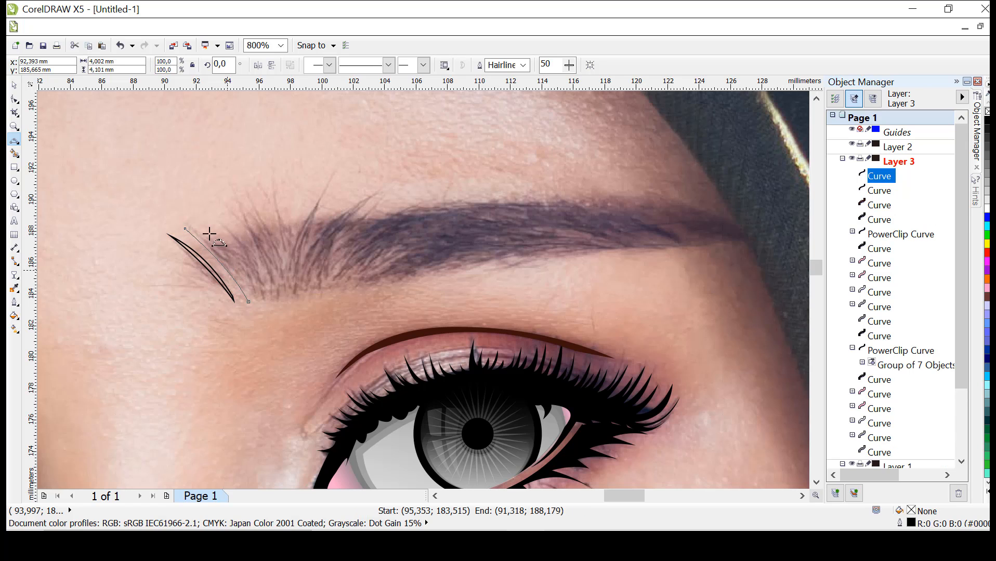
drag(185, 230, 249, 302)
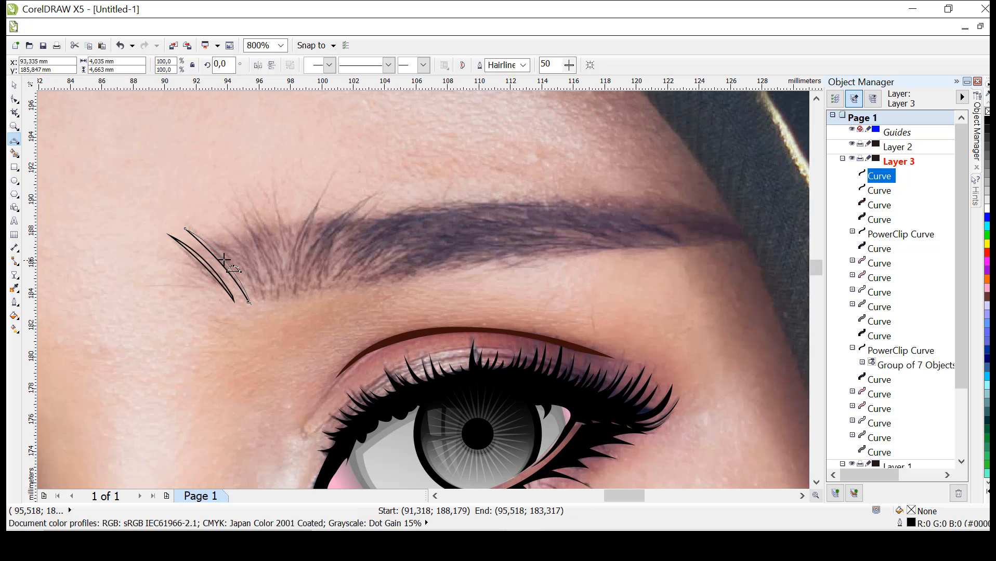
click(222, 260)
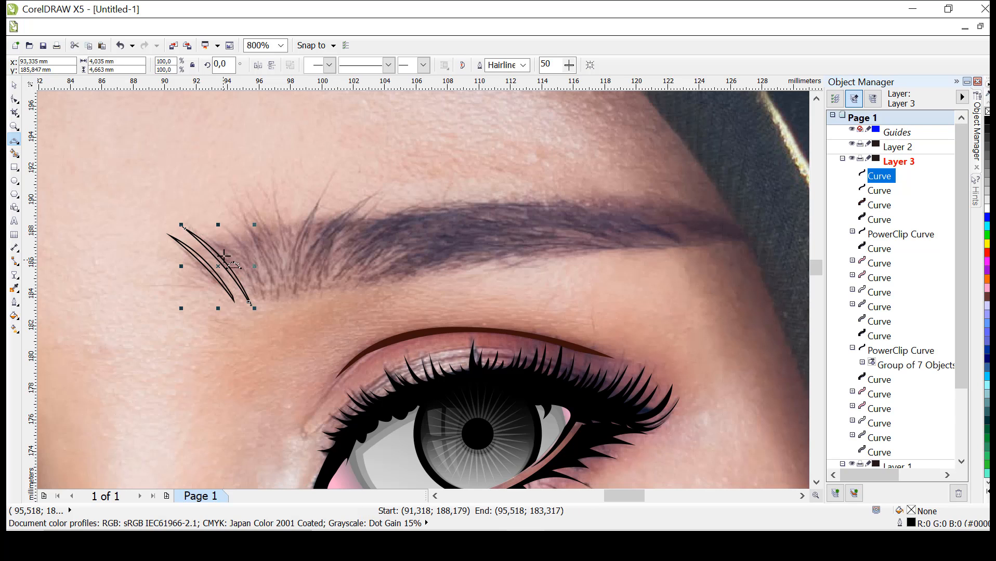
click(459, 67)
Step: Begin a jagged brow outline beside the second hair with two adjoining curved hair spikes that follow the photo's strands
scroll(260, 280, up, 1)
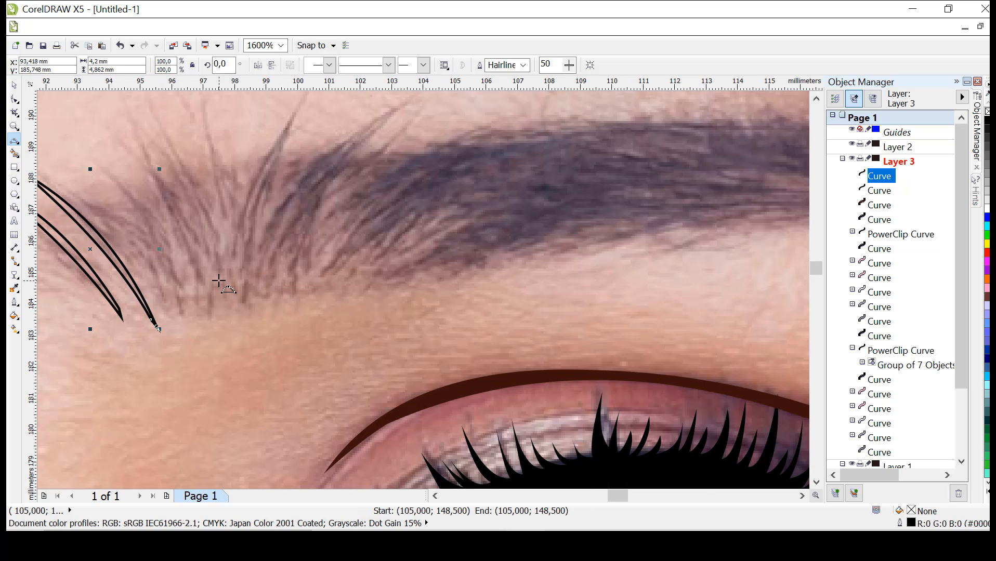
drag(163, 318, 233, 271)
click(205, 250)
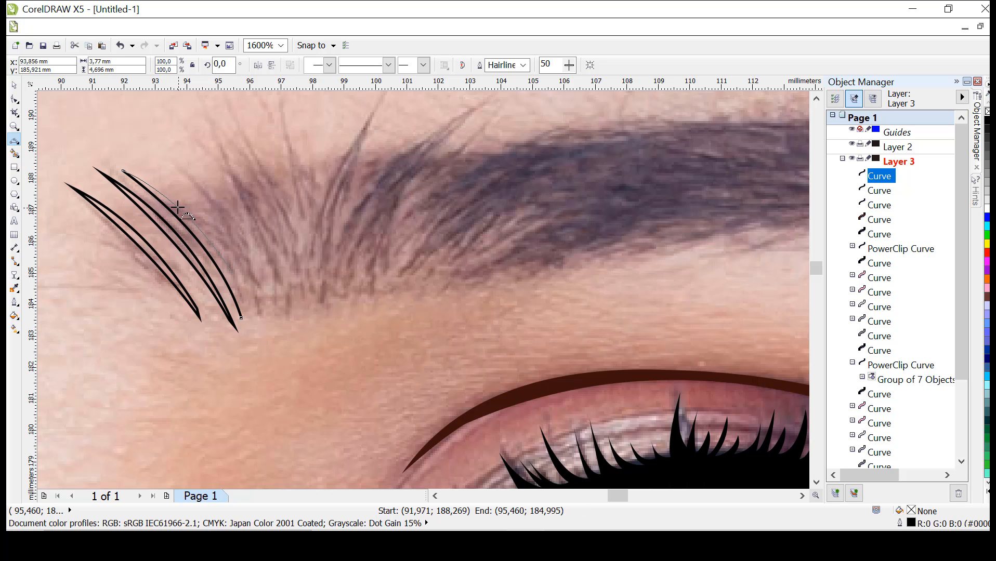
click(178, 209)
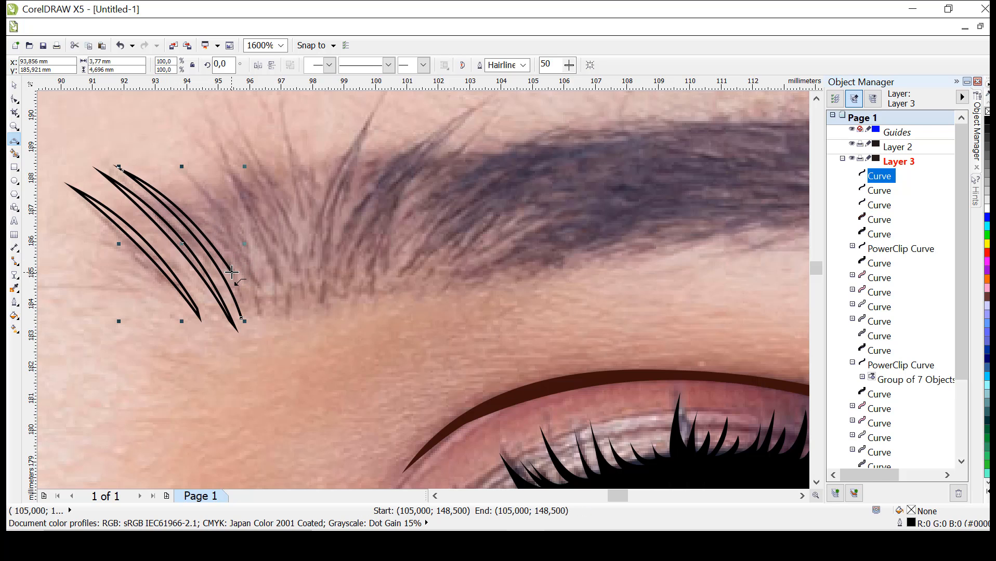
drag(232, 273, 254, 286)
click(229, 227)
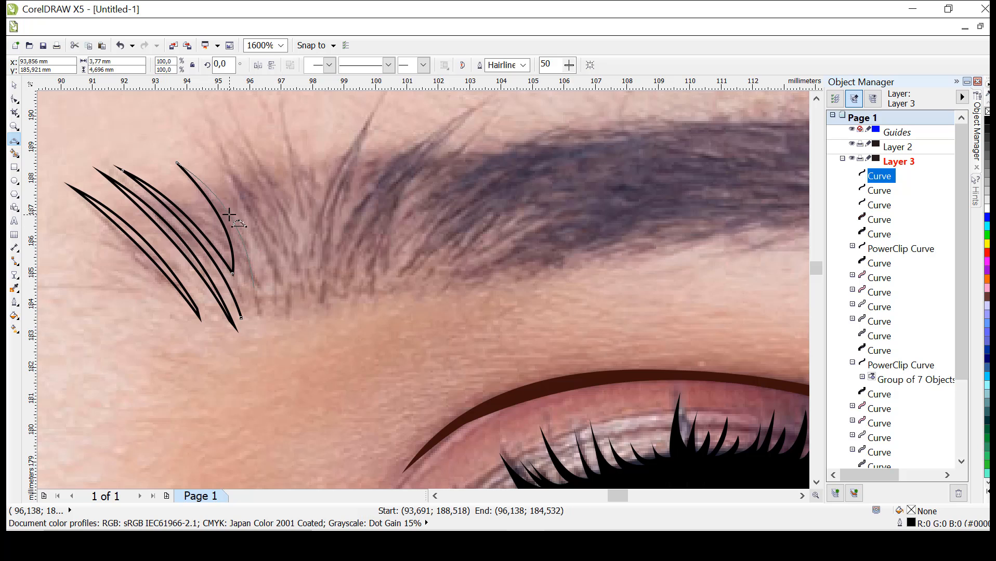
click(232, 213)
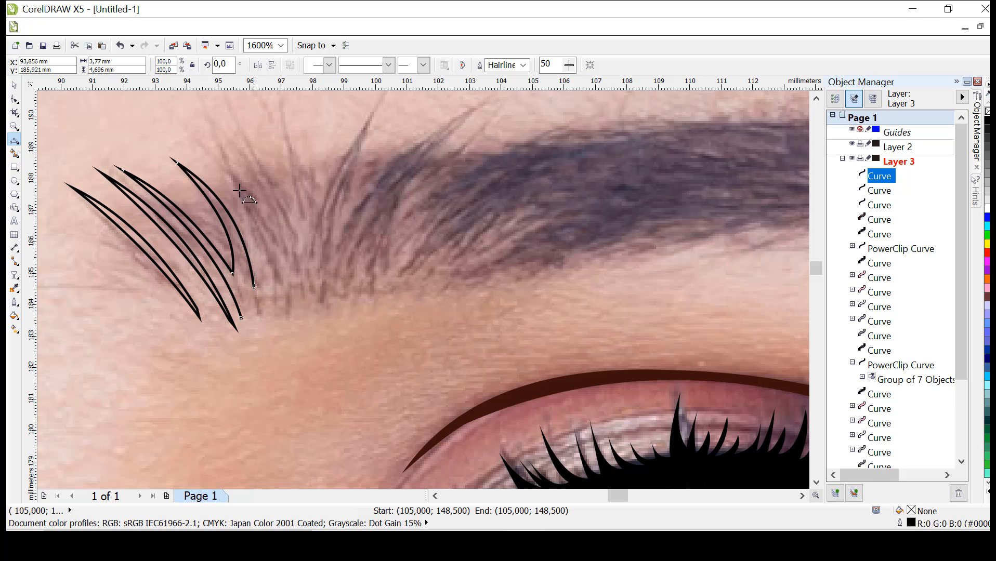
Step: Extend the jagged brow outline with a taller curved hair spike about 6.3 mm high, ending at the brow's lower edge
drag(239, 190, 202, 153)
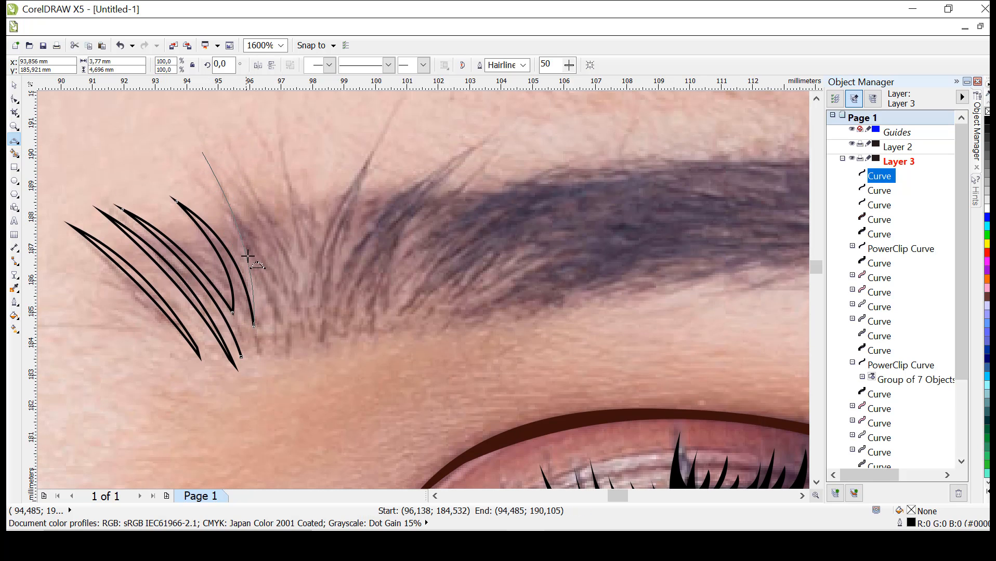
click(249, 254)
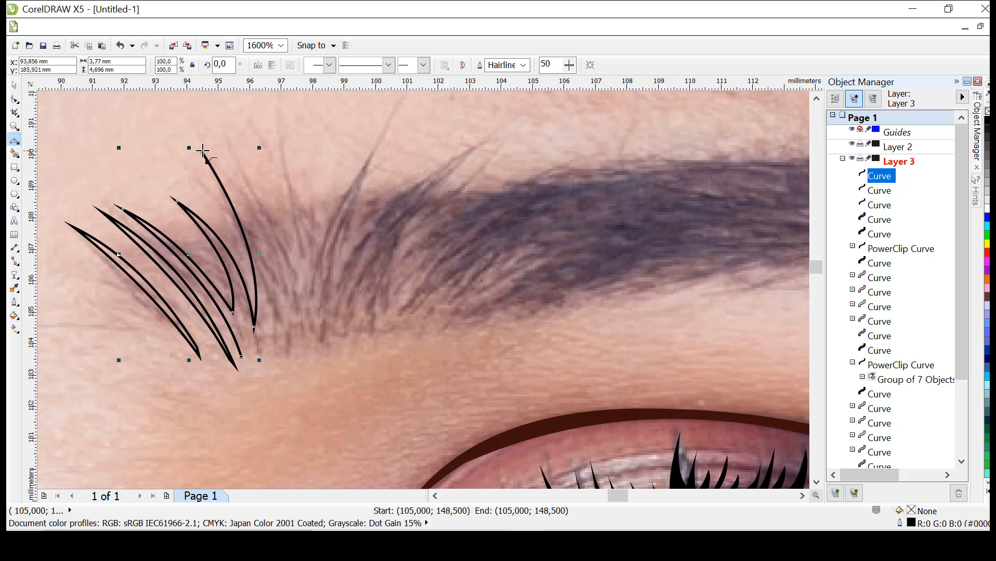
drag(202, 152, 279, 348)
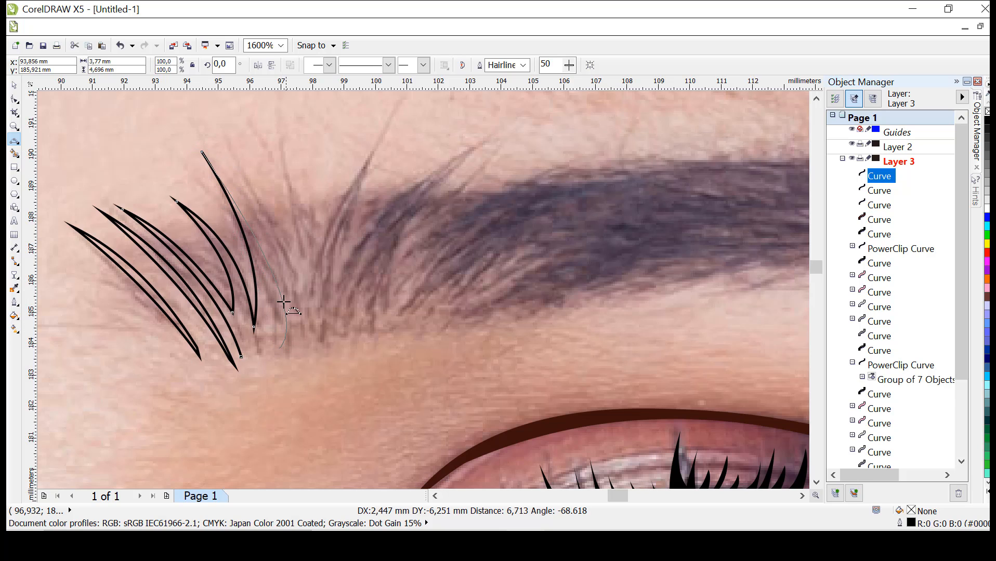
click(281, 295)
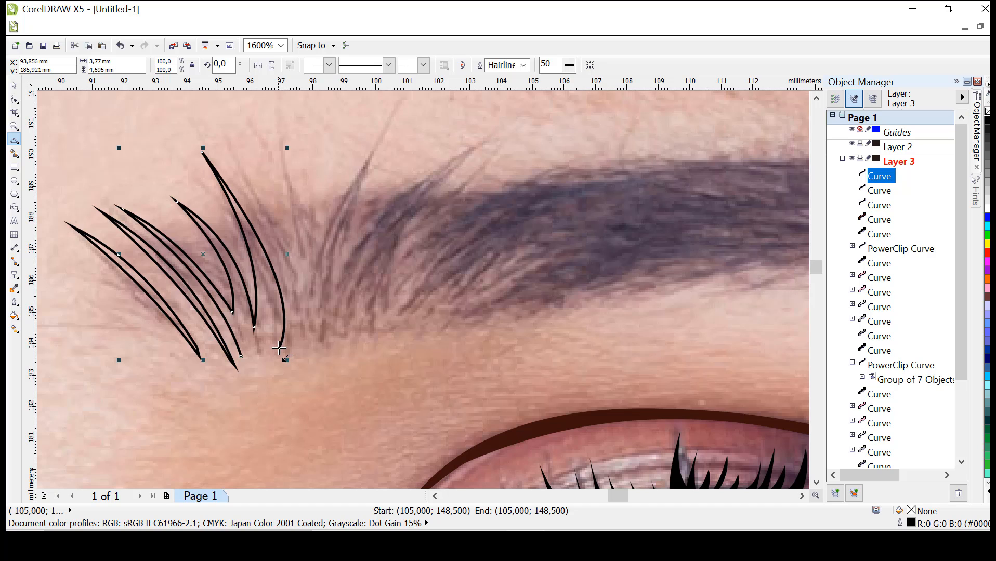
Step: Complete the jagged brow outline with a short notch at its lower edge and close the shape
drag(279, 347, 224, 149)
click(277, 322)
click(266, 333)
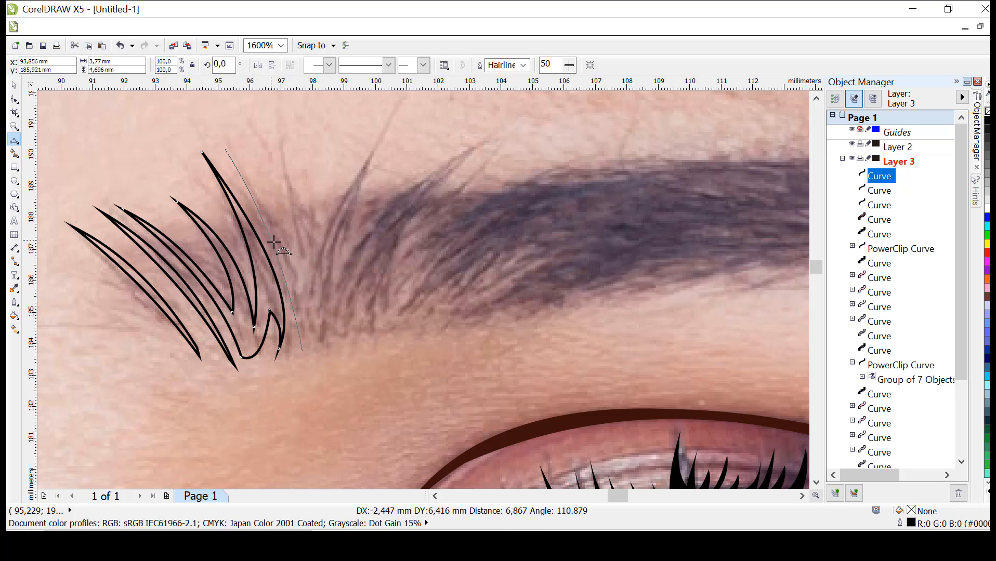
Step: Draw a long closed brow hair, about 2.5 mm wide and 6.4 mm high, just outward of the jagged outline
click(266, 221)
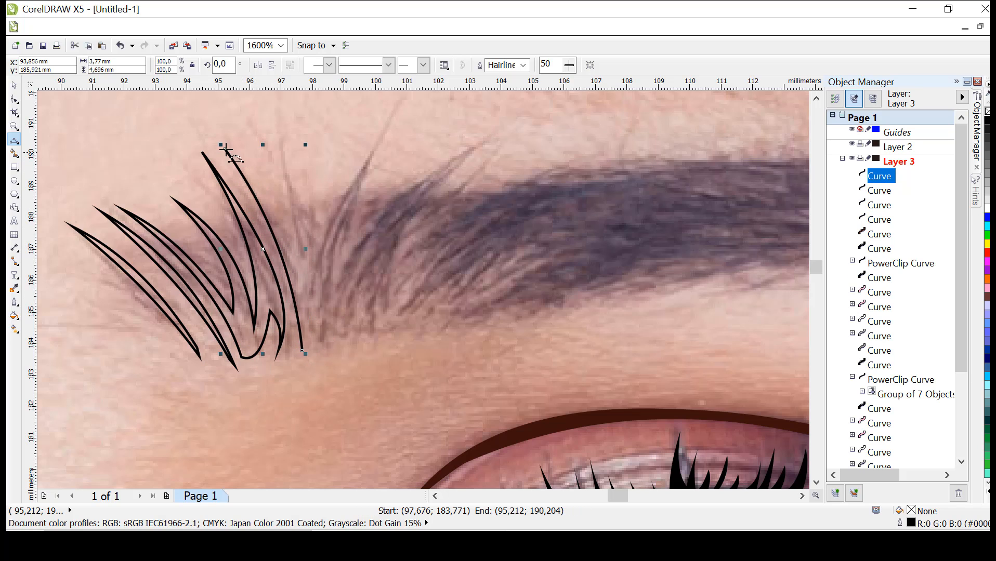
click(302, 351)
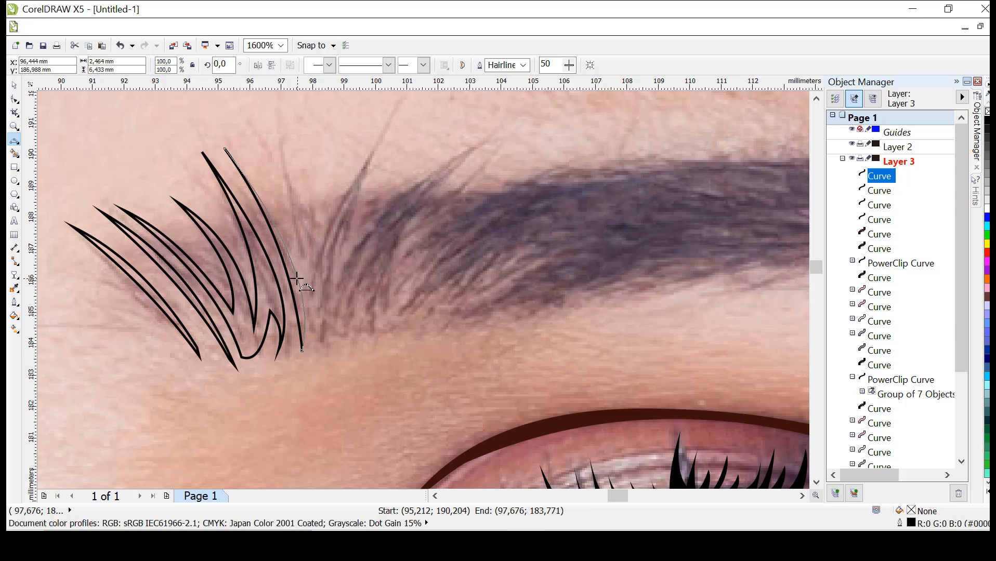
drag(298, 222, 273, 209)
key(Escape)
Step: Begin another jagged hair cluster outward of the long hair with a curved strand and a short upright spike
mouse_move(275, 245)
mouse_down()
mouse_move(248, 129)
mouse_move(269, 182)
mouse_move(262, 164)
mouse_up()
click(270, 179)
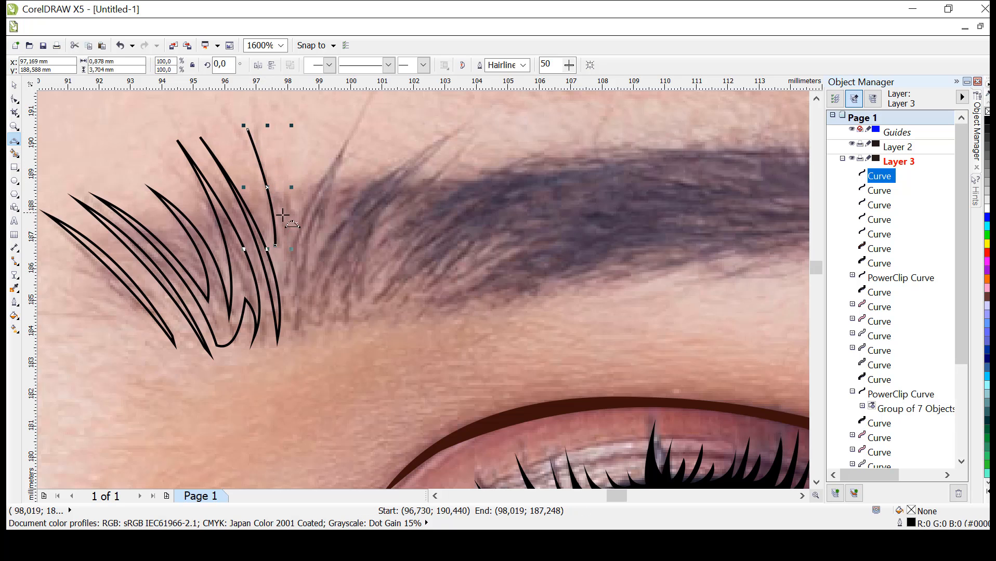
click(275, 188)
mouse_move(288, 229)
mouse_down()
mouse_move(289, 189)
mouse_move(303, 224)
mouse_move(380, 98)
mouse_move(308, 256)
mouse_move(320, 251)
mouse_move(318, 221)
mouse_up()
click(293, 211)
click(296, 216)
Step: Extend the hair cluster with a tall outward-leaning spike and pointed lower strands, then close its outline
click(354, 127)
click(322, 223)
click(316, 228)
drag(318, 221, 300, 248)
click(304, 256)
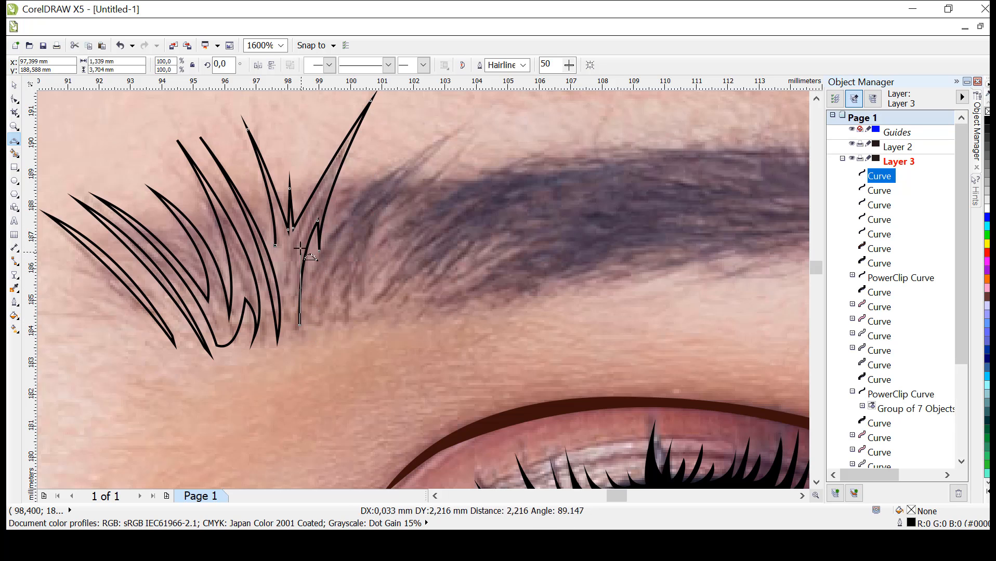
click(300, 248)
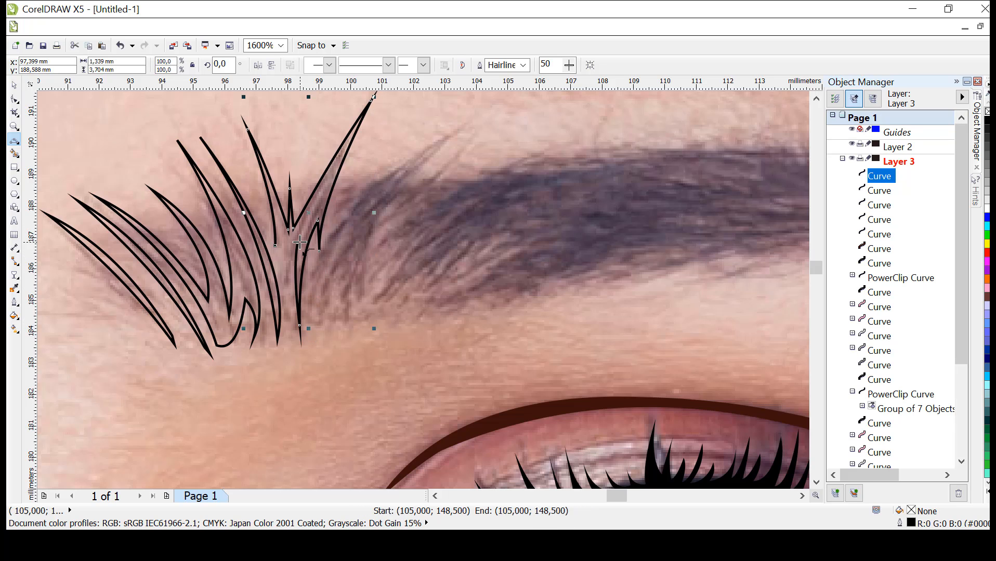
Step: Begin the main brow outline with a swept hair spike about 4.5 mm wide and trace the upper edge around the tail tip
click(348, 200)
drag(489, 119, 494, 117)
click(424, 162)
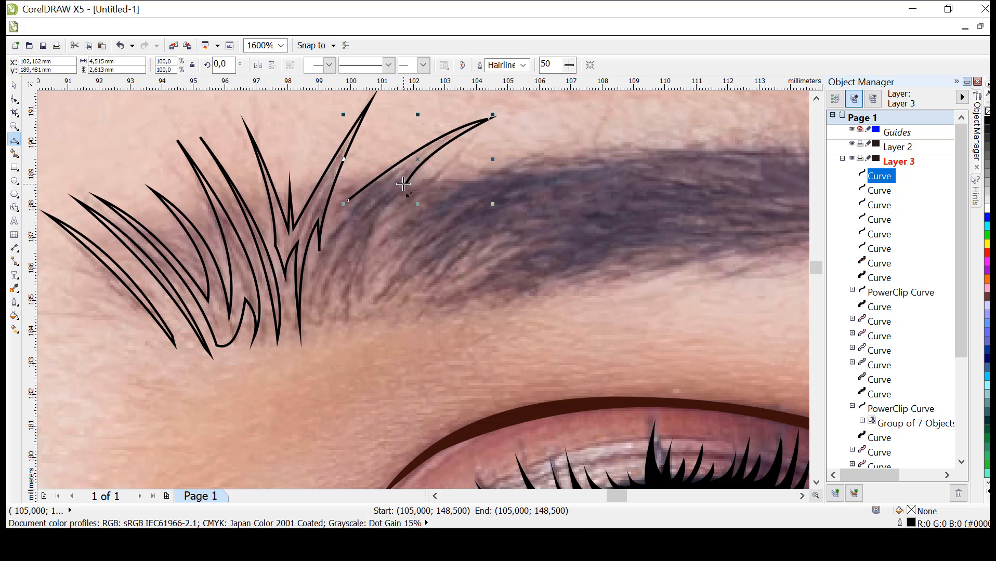
drag(404, 186, 675, 160)
scroll(497, 160, down, 1)
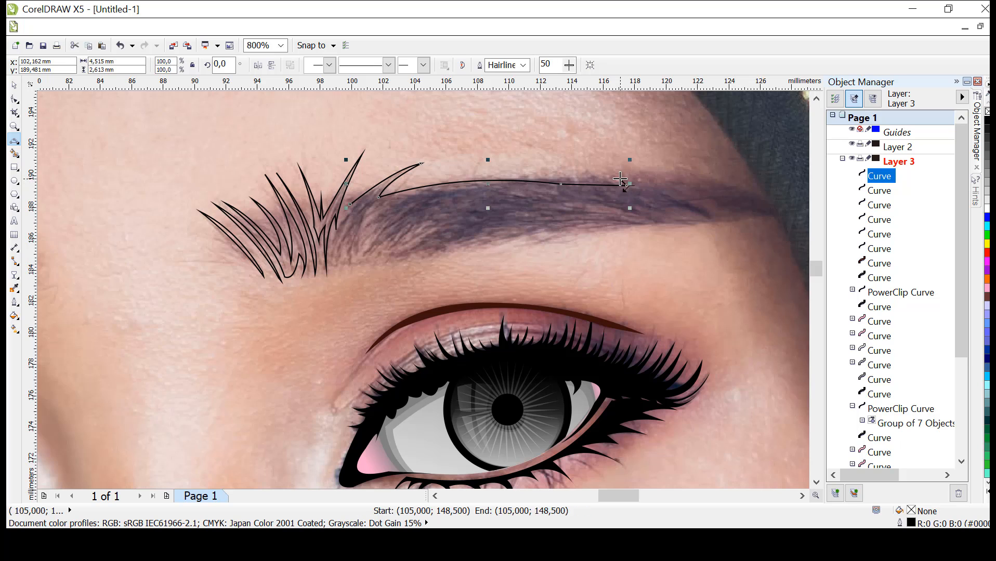
drag(777, 217, 743, 217)
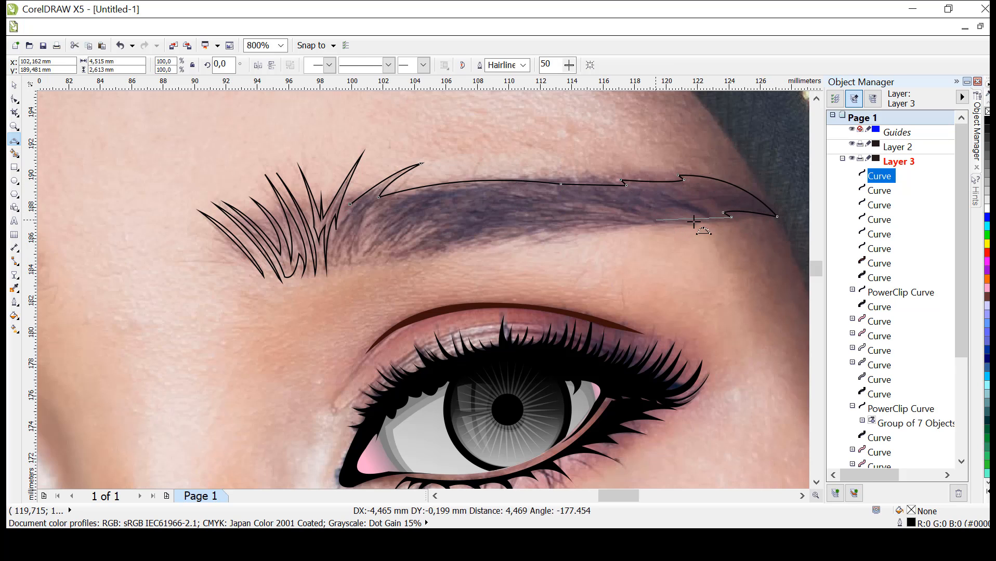
Step: Trace the brow's lower edge inward from the tail, adding stepped hair notches along the photo's contour
click(655, 220)
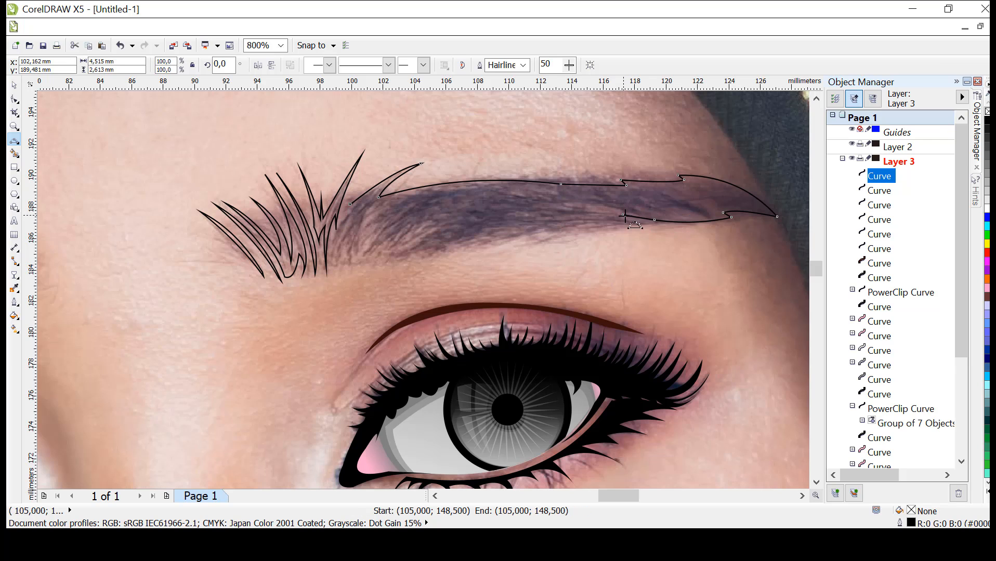
mouse_move(623, 215)
mouse_down()
mouse_move(652, 222)
mouse_move(391, 257)
mouse_move(406, 250)
mouse_move(371, 245)
mouse_move(350, 265)
mouse_move(351, 252)
mouse_up()
click(652, 222)
click(594, 227)
click(504, 239)
click(406, 259)
Step: Finish the brow's lower inner end with small hair spikes and close the main brow outline
click(401, 254)
click(366, 254)
click(357, 254)
click(351, 257)
mouse_move(351, 252)
mouse_down()
mouse_move(335, 270)
mouse_move(349, 205)
mouse_up()
click(340, 259)
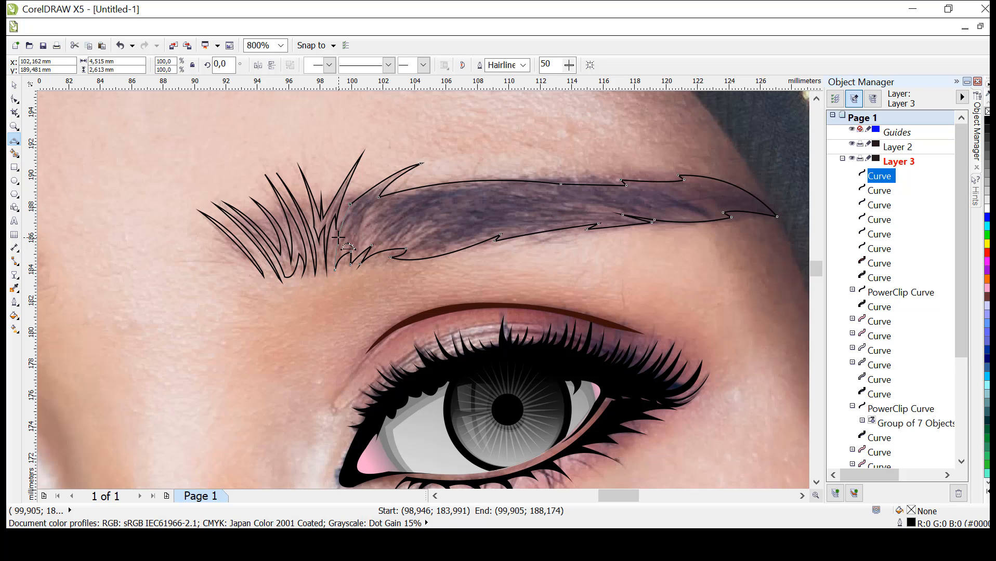
click(339, 237)
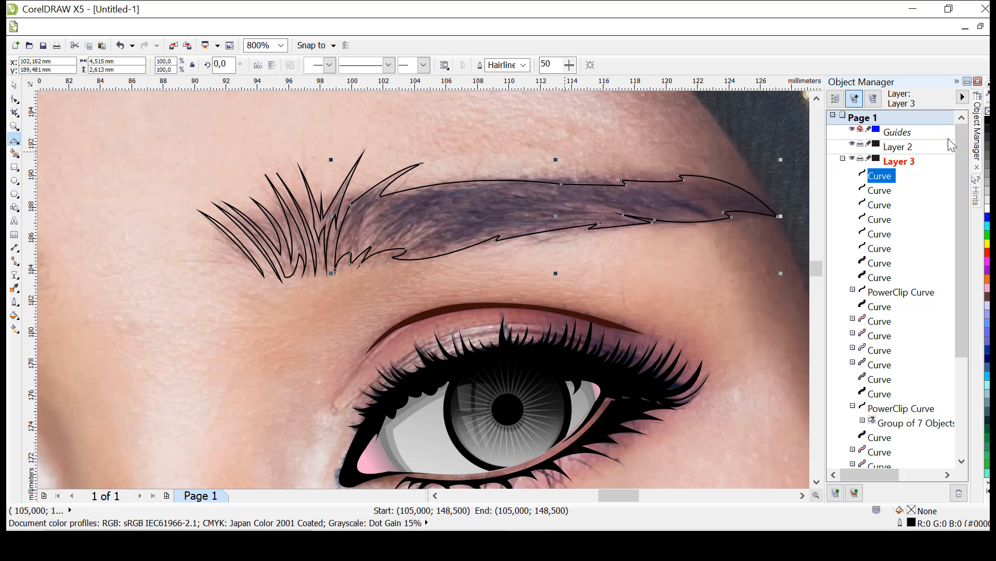
Step: Fill all six eyebrow curves solid black and remove their outlines
click(986, 118)
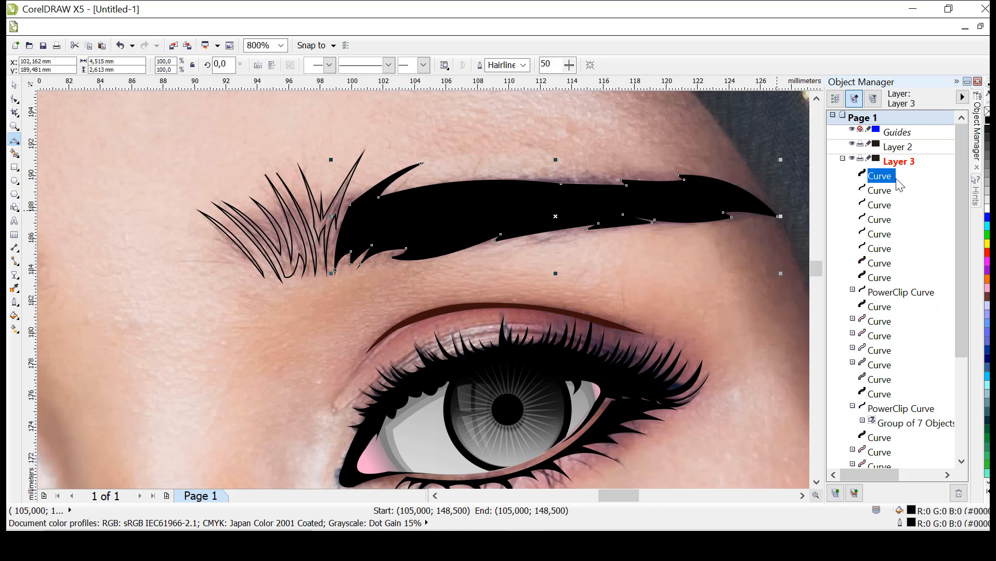
shift+click(877, 250)
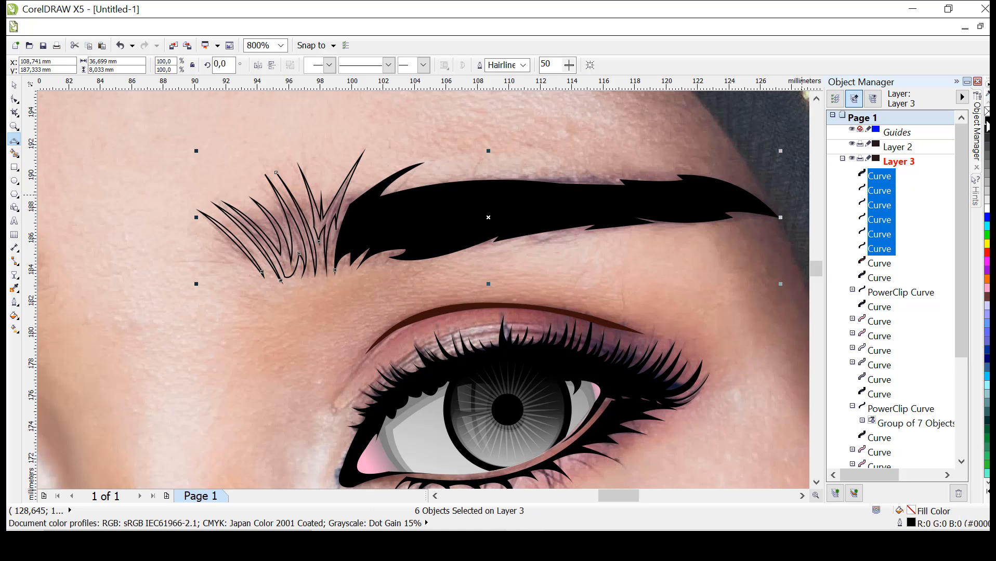
click(987, 122)
right_click(986, 112)
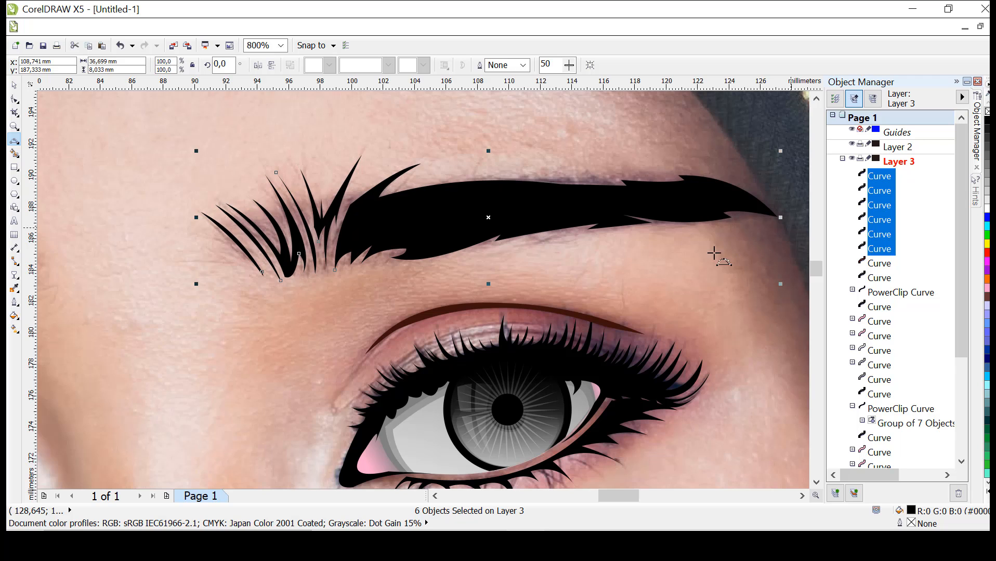
Step: Hide the photo on Layer 1 to check the traced eye and eyebrow on their own, then show it again
scroll(567, 279, down, 1)
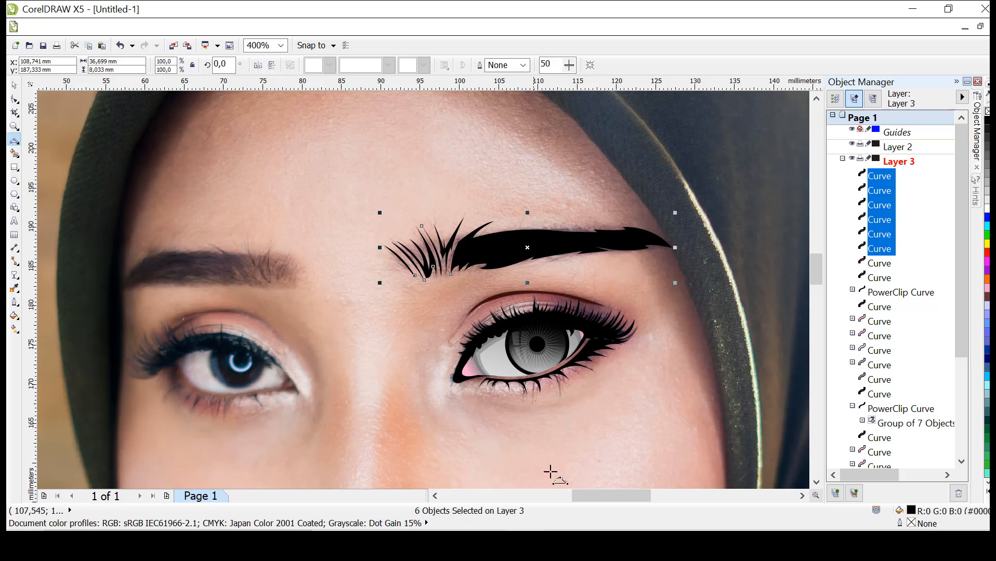
drag(635, 497, 631, 496)
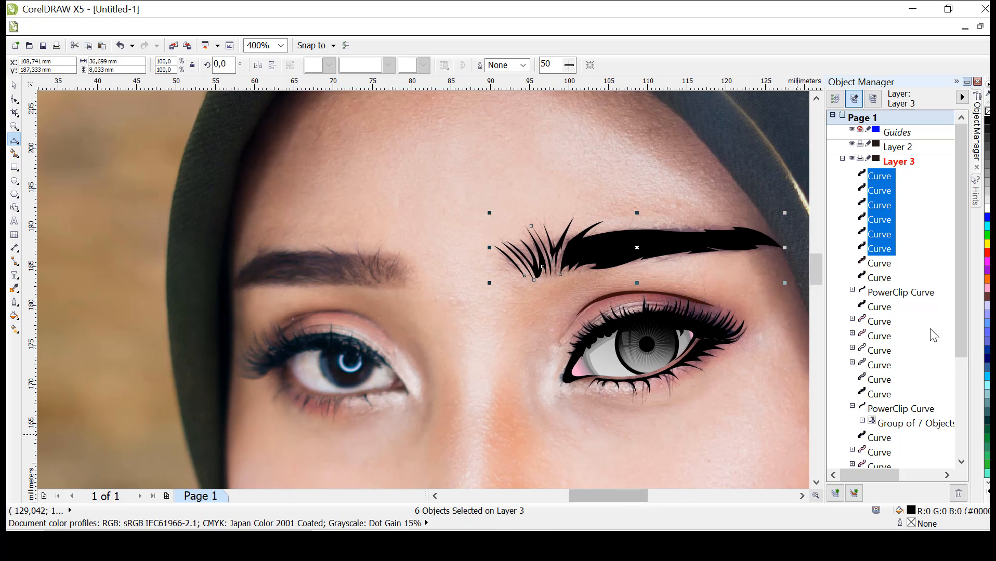
click(842, 159)
click(851, 175)
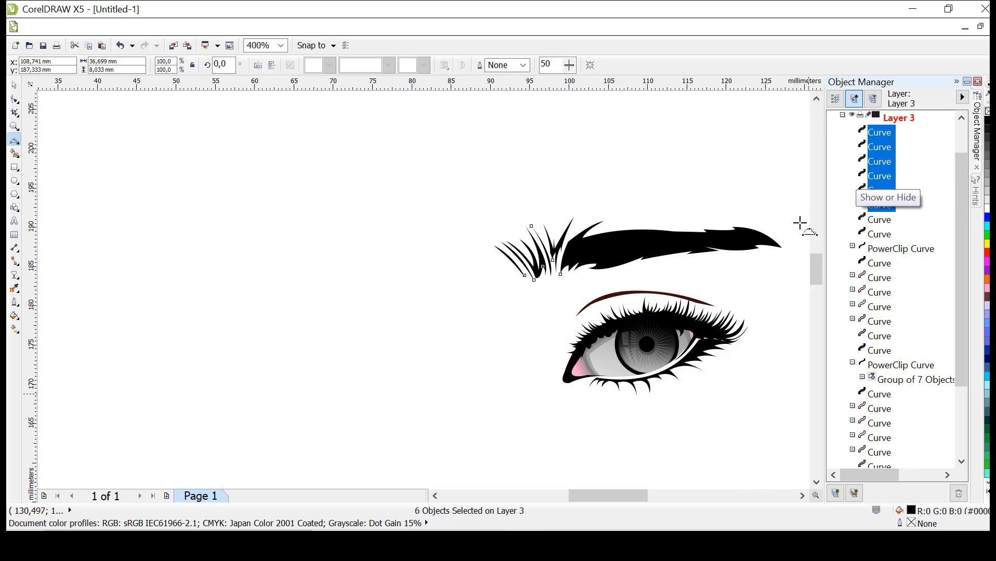
scroll(717, 296, down, 1)
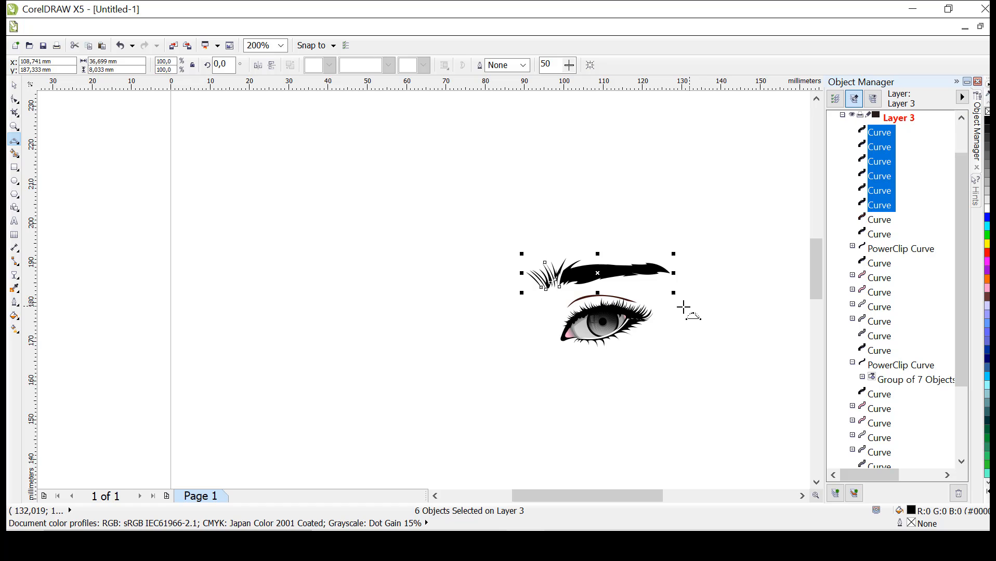
scroll(656, 295, up, 1)
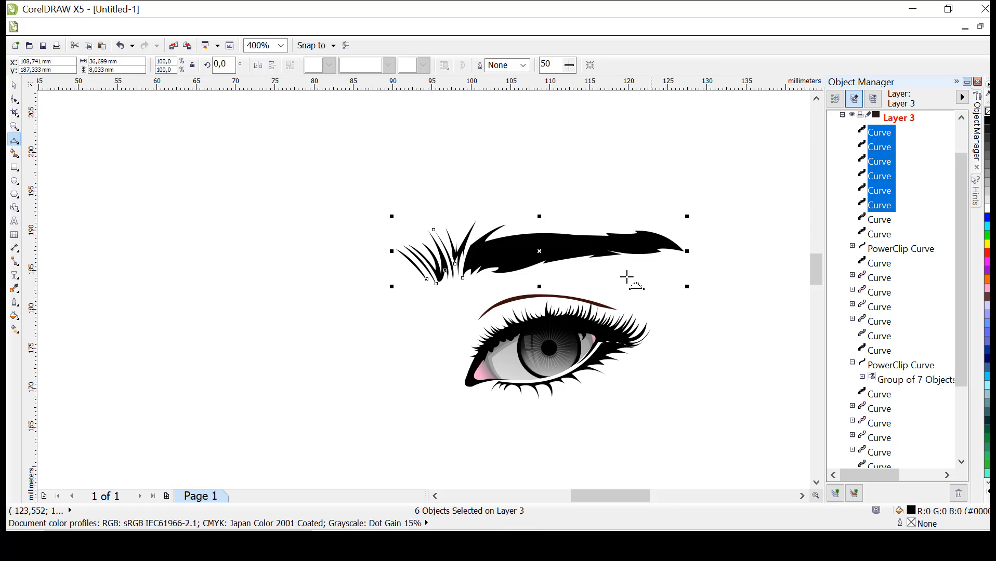
click(843, 115)
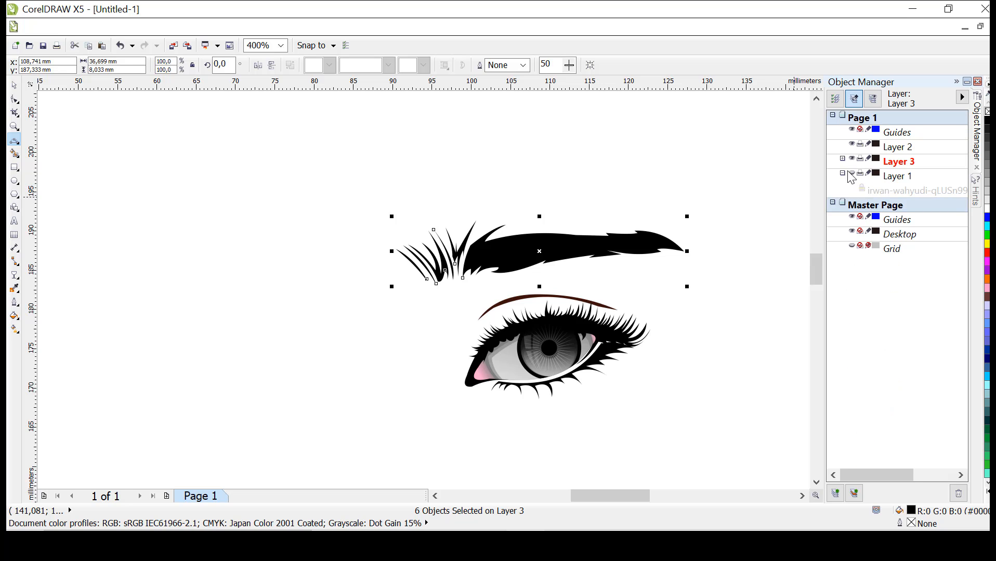
click(851, 174)
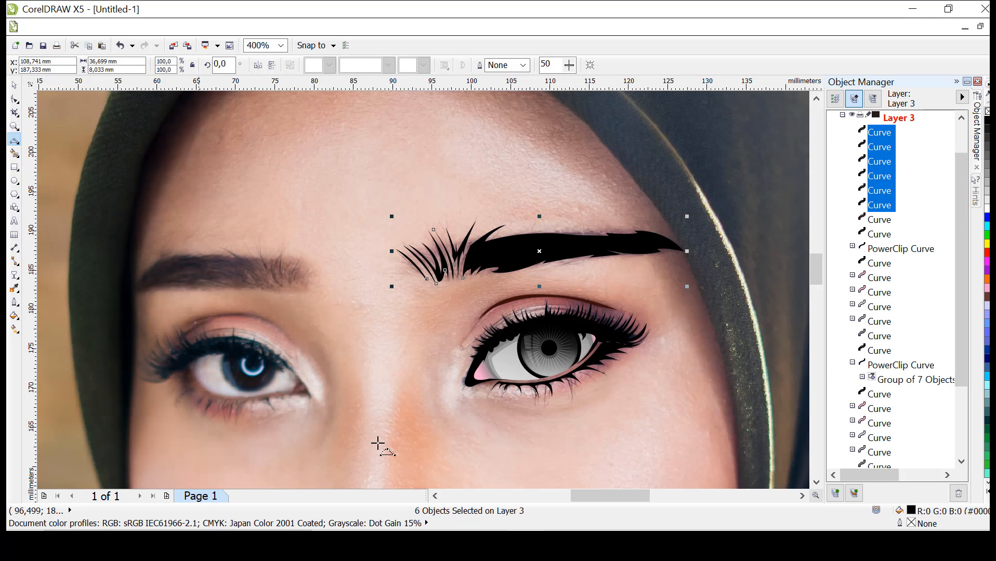
Step: Start the photo's other eye with a curve about 2.9 mm wide at the inner corner, then trace up along the upper lid
scroll(576, 494, left, 3)
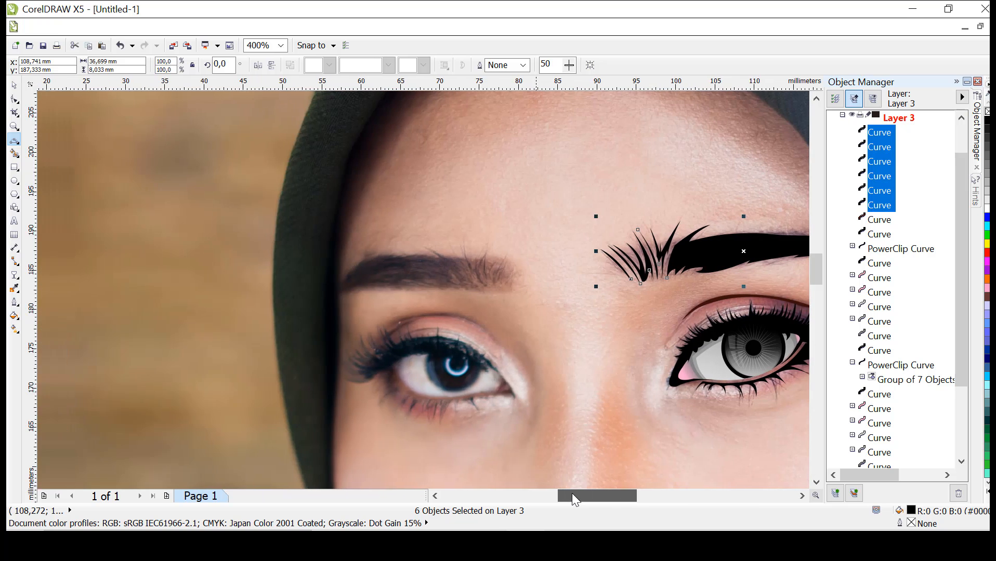
scroll(448, 429, up, 2)
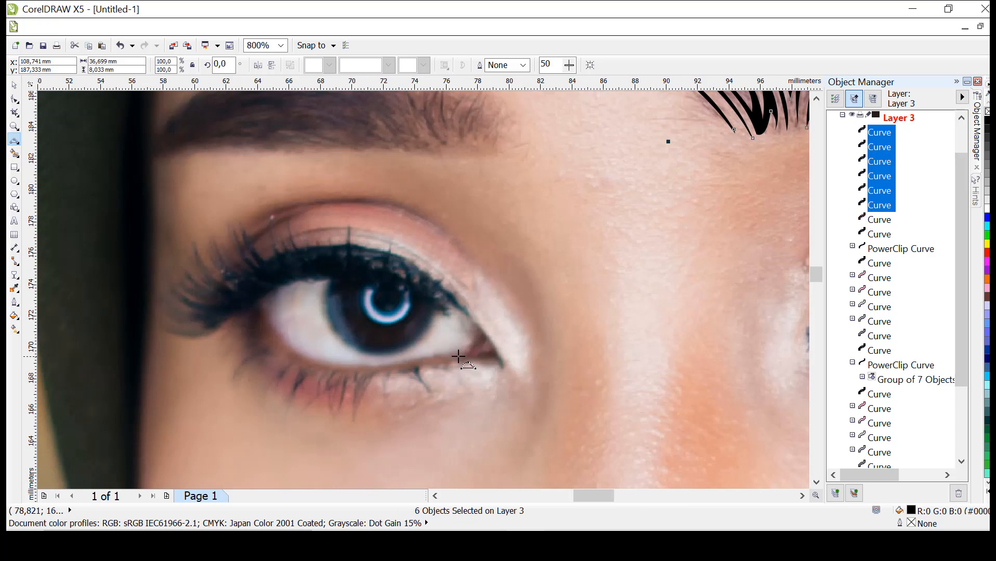
drag(459, 361, 470, 354)
click(503, 367)
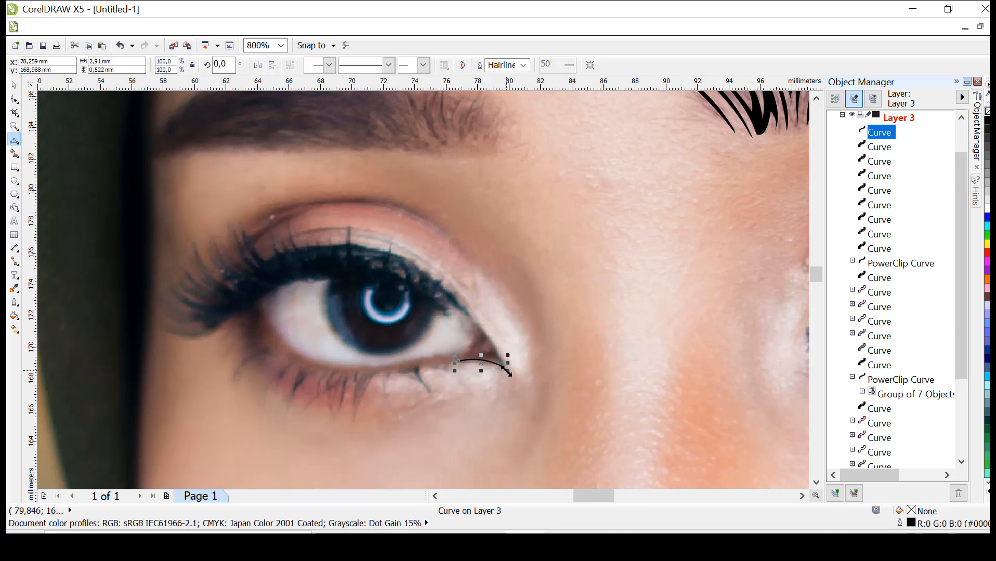
click(483, 325)
drag(442, 284, 119, 195)
click(407, 260)
click(344, 241)
key(ctrl+z)
Step: Add the first pointed upper lashes to the lid outline, working outward from the middle of the eye
scroll(355, 258, up, 1)
click(322, 206)
click(297, 217)
click(282, 214)
click(234, 211)
click(222, 211)
click(214, 224)
Step: Continue the upper lash outline outward with alternating short and long curved spikes
click(205, 216)
click(188, 220)
click(178, 218)
click(170, 240)
click(163, 240)
click(139, 233)
drag(120, 195, 160, 270)
click(135, 235)
Step: Add two long curved lashes to the lid outline where the upper lid turns toward the outer corner
drag(595, 497, 589, 498)
drag(434, 270, 380, 301)
click(389, 258)
click(371, 259)
click(358, 275)
click(349, 272)
Step: Trace the next lashes down the outer side of the lid, mixing short and long curved spikes
drag(380, 300, 401, 369)
click(321, 290)
click(335, 313)
click(333, 328)
click(324, 334)
click(308, 341)
Step: Trace the lowest outer-corner lashes and bring the outline back inward beneath them
click(299, 350)
click(302, 370)
click(314, 390)
click(319, 397)
click(300, 409)
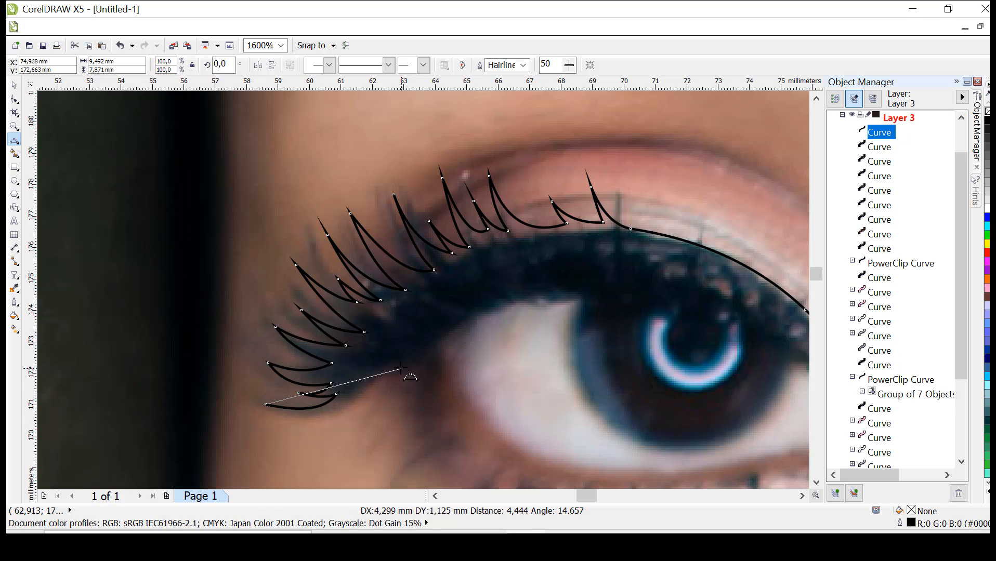
click(312, 414)
click(816, 482)
drag(401, 247, 470, 290)
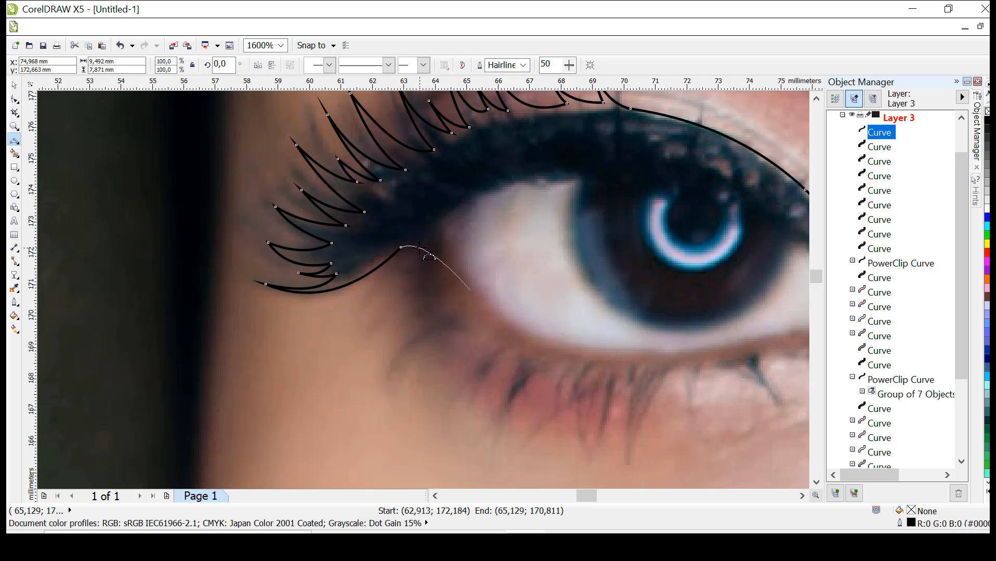
click(421, 249)
key(ctrl+z)
Step: Add a short rounded curve beneath the outer corner and a small lash spike pointing down and outward
drag(401, 247, 413, 254)
click(409, 249)
drag(413, 255, 379, 285)
click(393, 265)
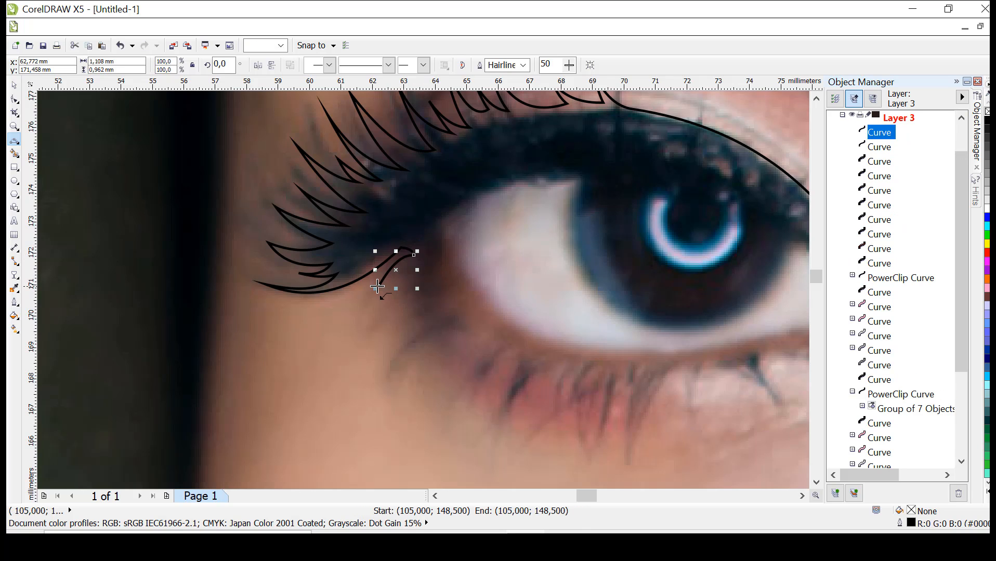
key(ctrl+z)
drag(412, 252, 450, 250)
click(390, 266)
click(415, 252)
drag(450, 250, 453, 208)
click(480, 200)
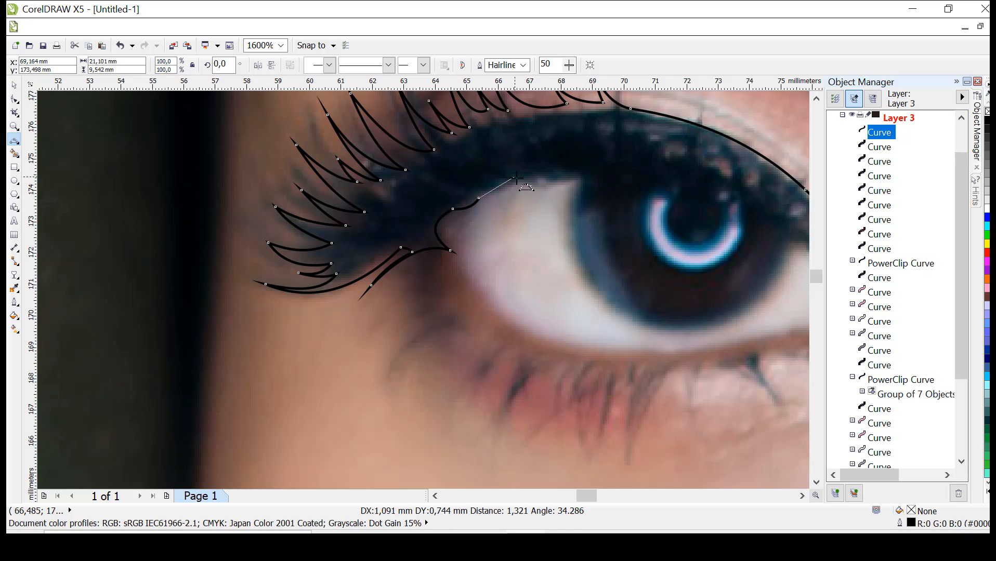
key(ctrl+z)
key(ctrl+z)
key(ctrl+z)
key(ctrl+z)
Step: Trace the outer corner of the eye opening and the lid's scalloped lower edge across the top of the iris
drag(371, 285, 467, 276)
click(415, 253)
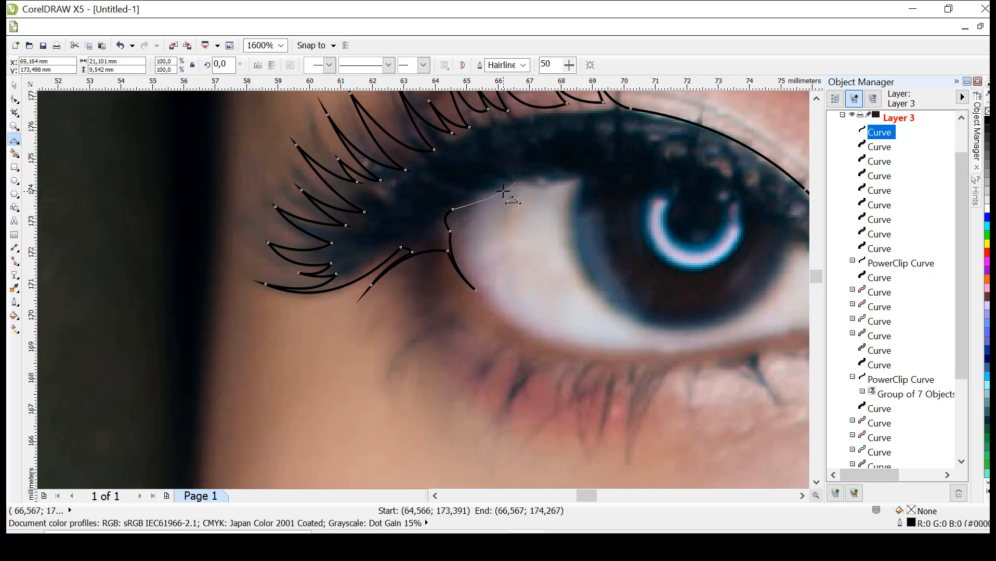
drag(591, 498, 599, 497)
click(362, 185)
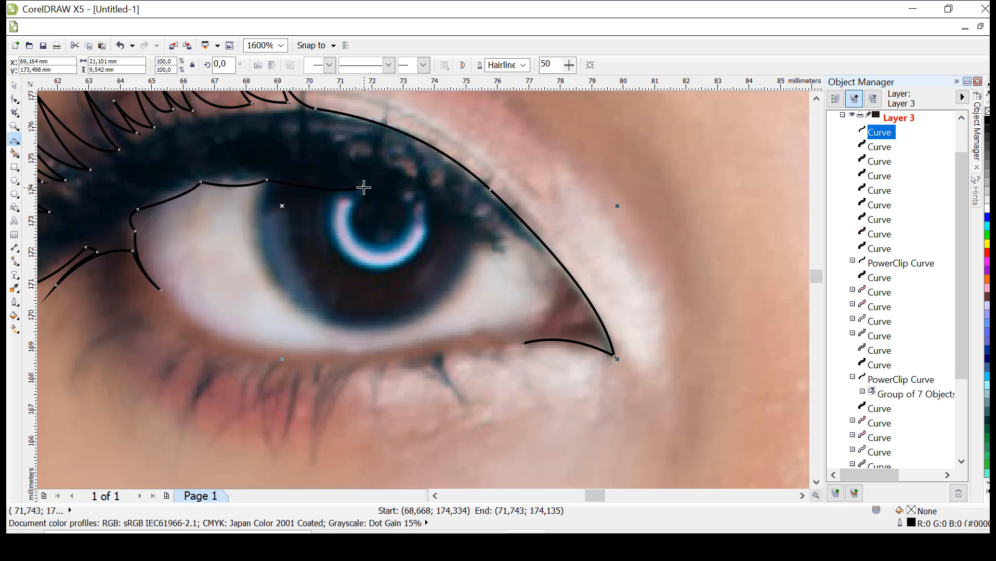
click(394, 195)
click(471, 245)
Step: Trace the eye opening around the inner corner and close the lid and lash outline along the lower rim
drag(467, 223, 532, 338)
click(542, 268)
click(578, 328)
click(513, 330)
click(506, 337)
Step: Reshape the thin lower-rim point near the inner corner by adjusting its nodes
click(16, 97)
drag(471, 336, 461, 337)
drag(537, 327, 537, 325)
Step: Fill the lid and lash shape solid black and remove its outline
click(986, 120)
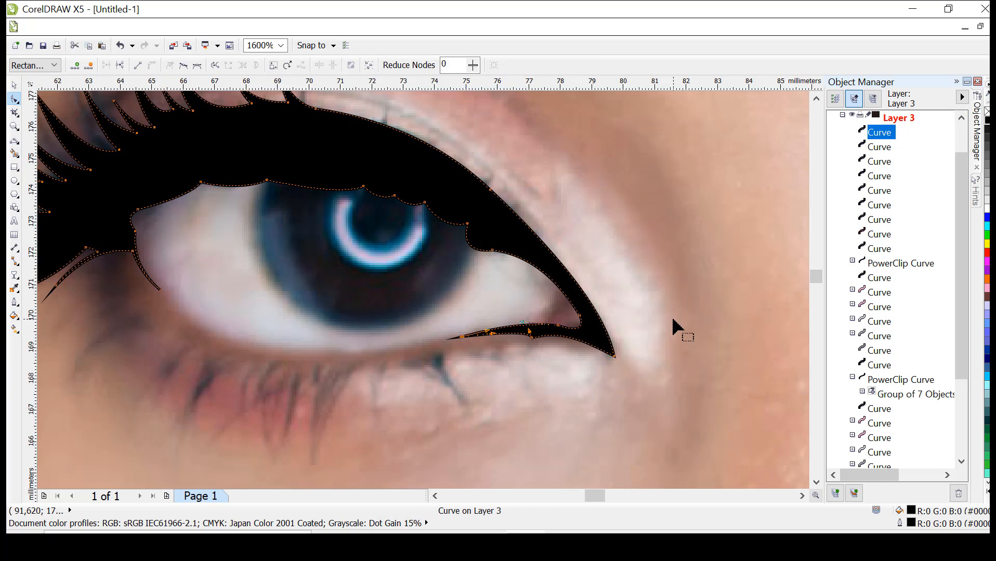
right_click(987, 112)
click(435, 495)
click(435, 496)
click(303, 251)
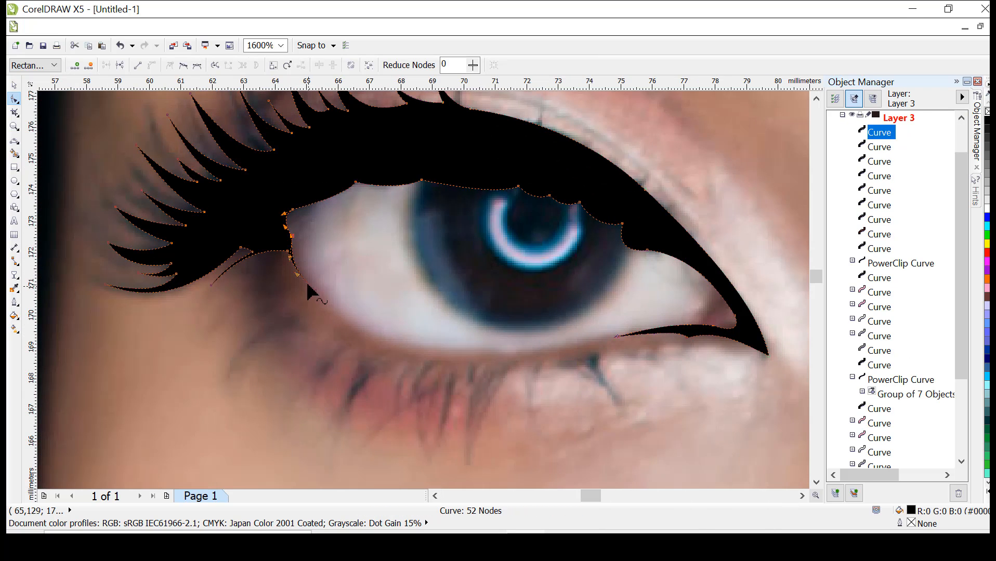
Step: Draw a closed eyeball outline about 15.2 mm wide and 7.1 mm high around the eye opening and place it behind the black lid shape
click(13, 139)
mouse_move(749, 319)
mouse_down()
mouse_move(310, 176)
mouse_move(273, 230)
mouse_up()
click(592, 202)
mouse_move(374, 277)
mouse_down()
mouse_move(550, 374)
mouse_move(735, 359)
mouse_move(754, 351)
mouse_move(748, 342)
mouse_up()
click(370, 356)
click(726, 356)
click(676, 227)
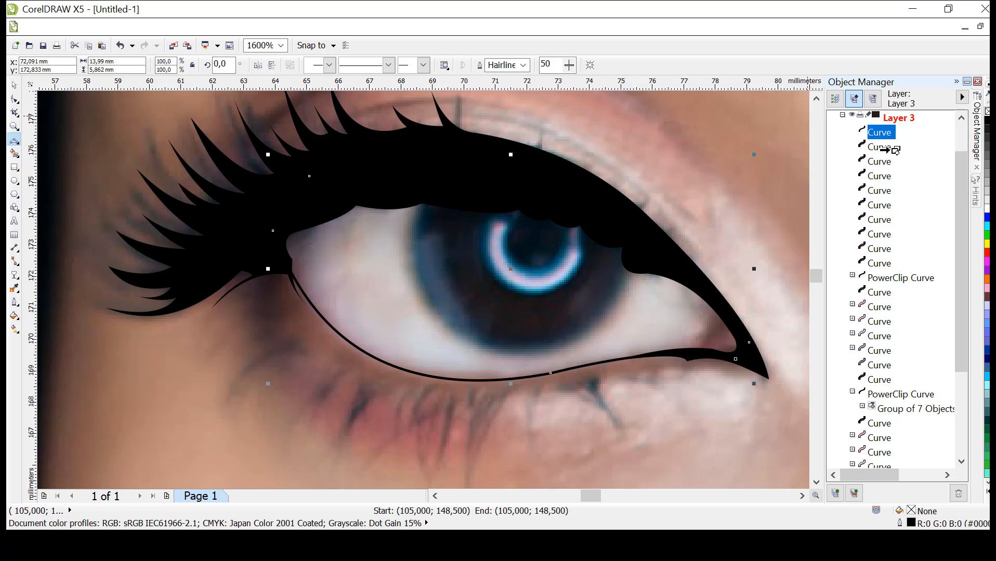
drag(885, 149, 883, 151)
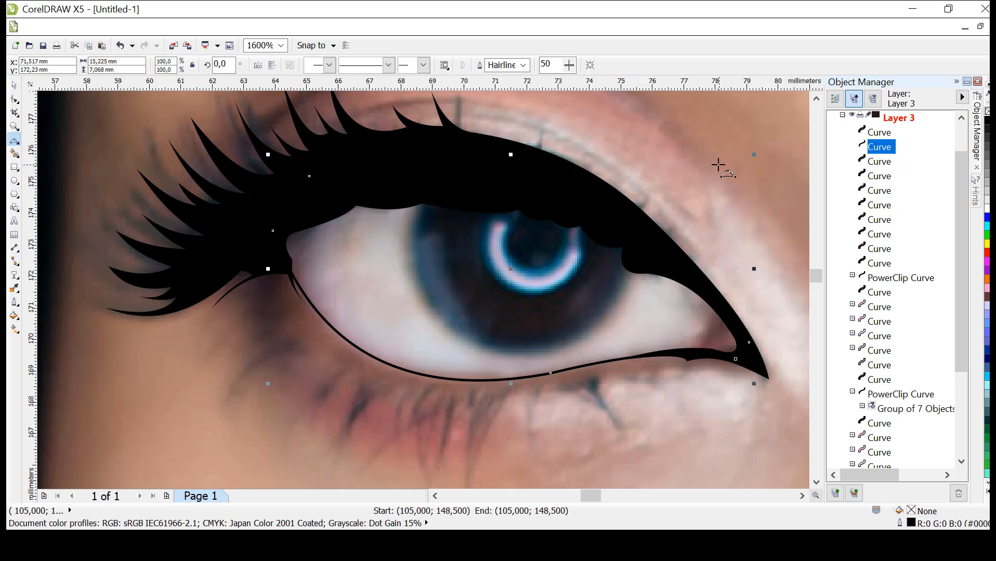
Step: Draw a closed crescent-shaped curve across the inner corner of the eye, extending past the upper and lower lids
drag(690, 181, 559, 438)
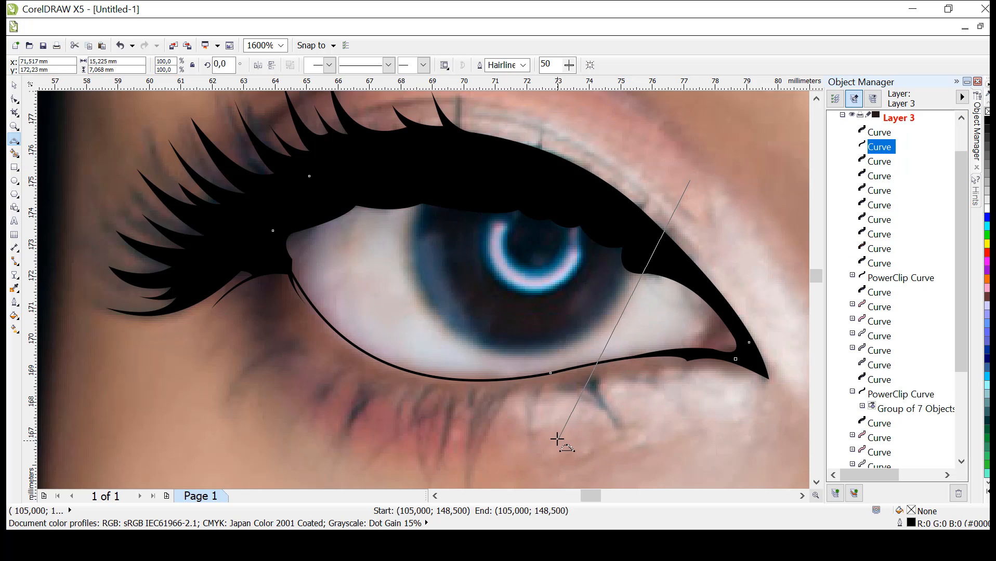
click(701, 336)
drag(690, 181, 696, 450)
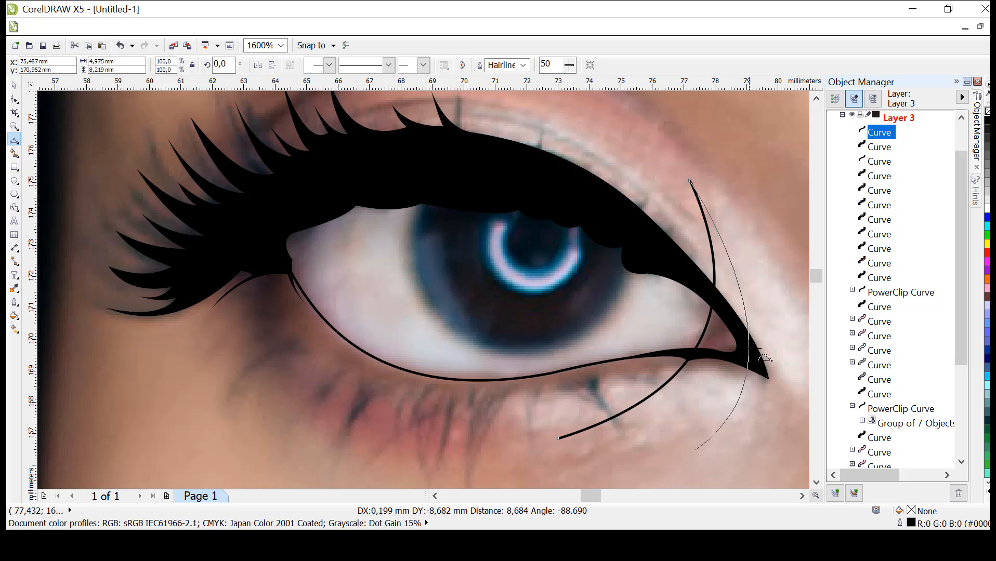
click(765, 357)
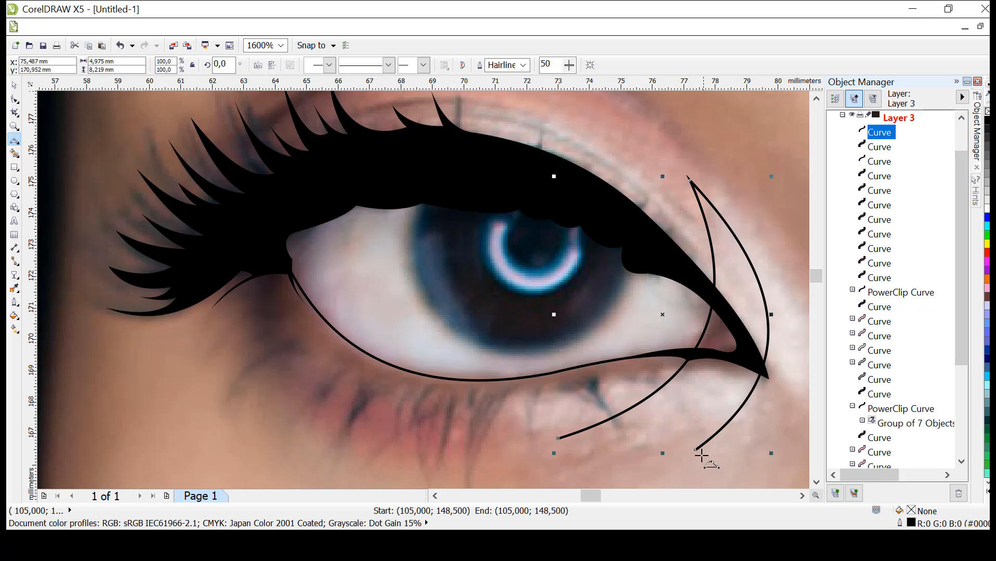
drag(696, 450, 557, 441)
click(577, 461)
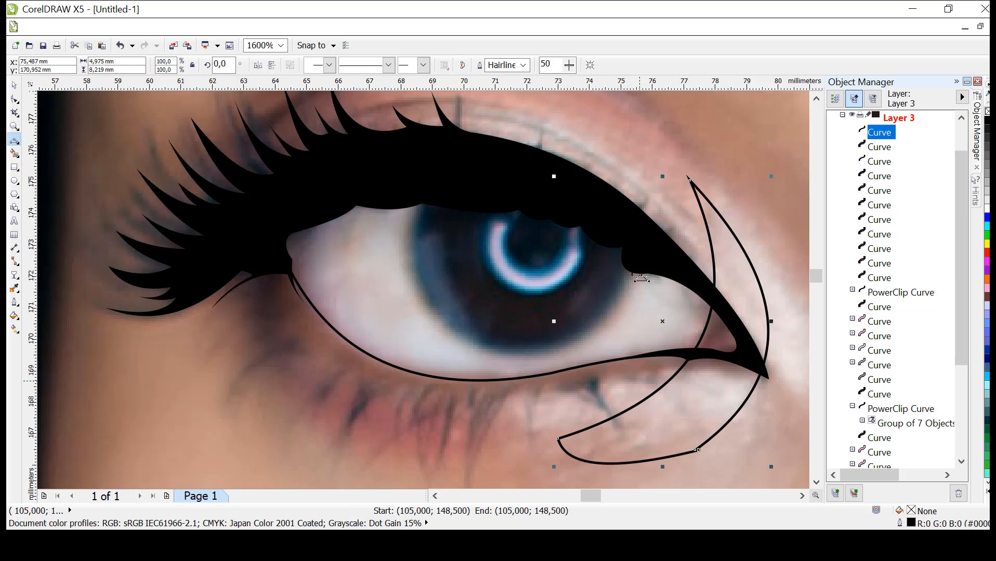
Step: Intersect the crescent with the eyeball outline to create an inner-corner piece about 1.9 mm wide, and delete the crescent
click(14, 84)
shift+click(504, 276)
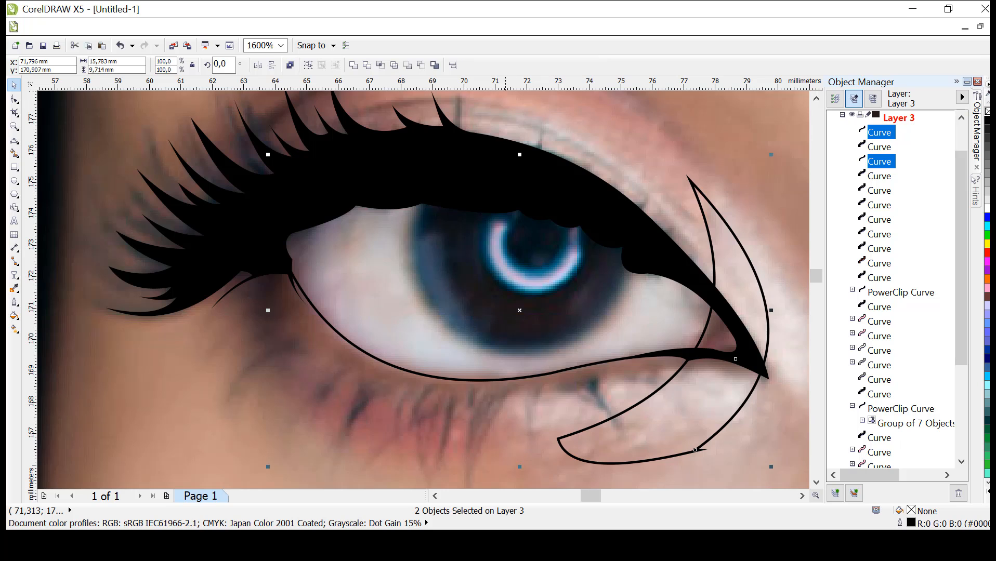
click(386, 65)
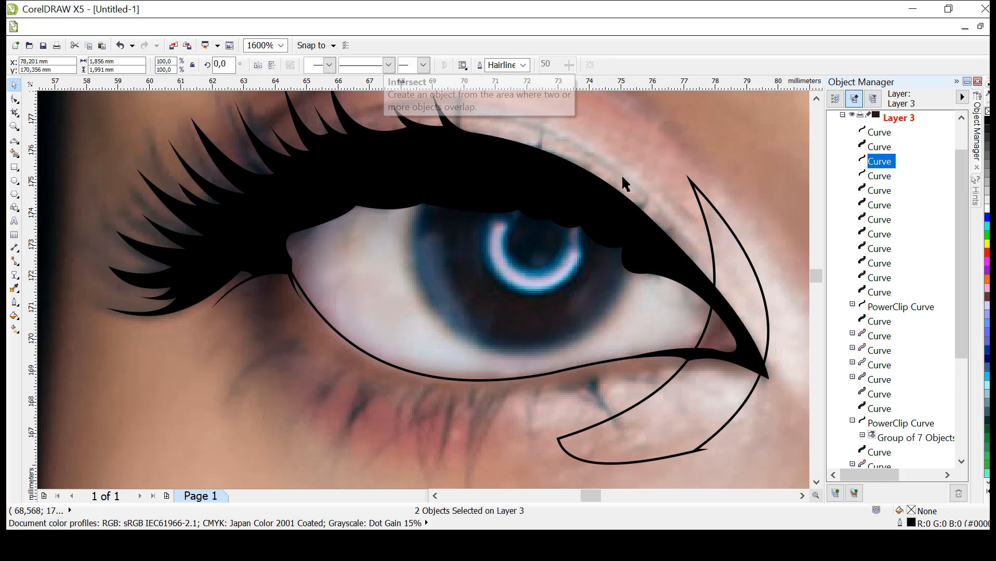
key(Delete)
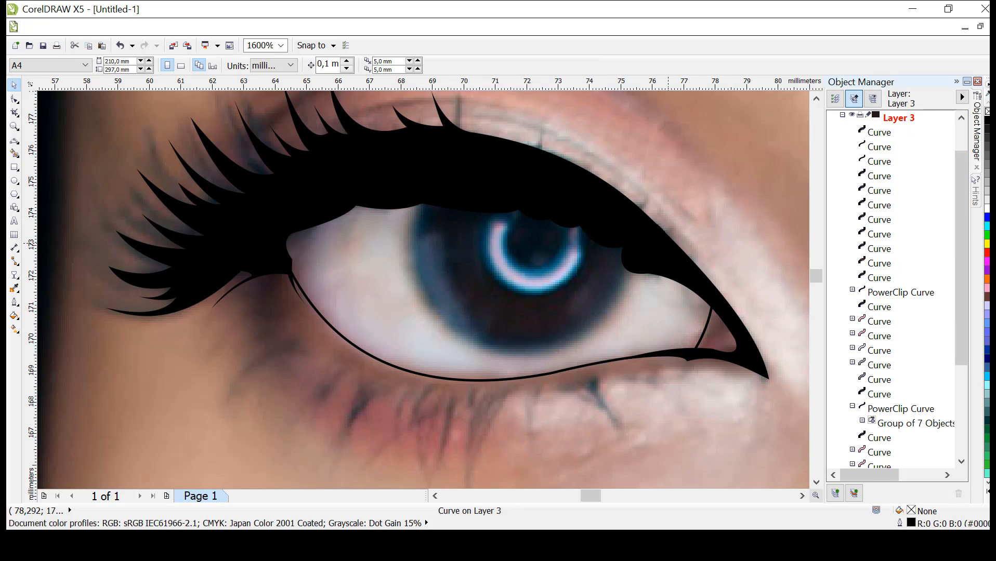
Step: Draw a closed curve about 8.1 mm wide and 9.6 mm high around the outer corner of the eye
click(18, 141)
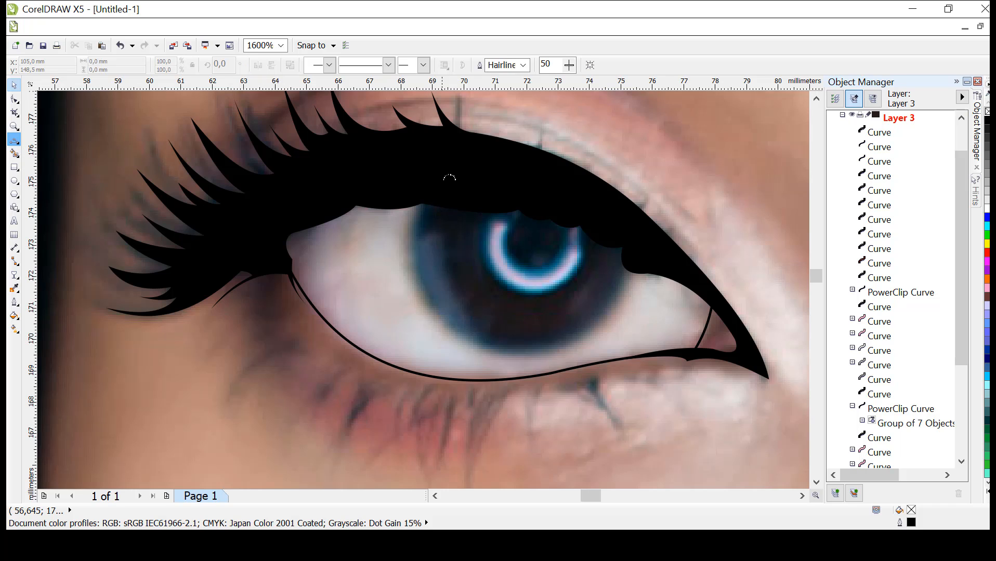
drag(422, 111, 330, 414)
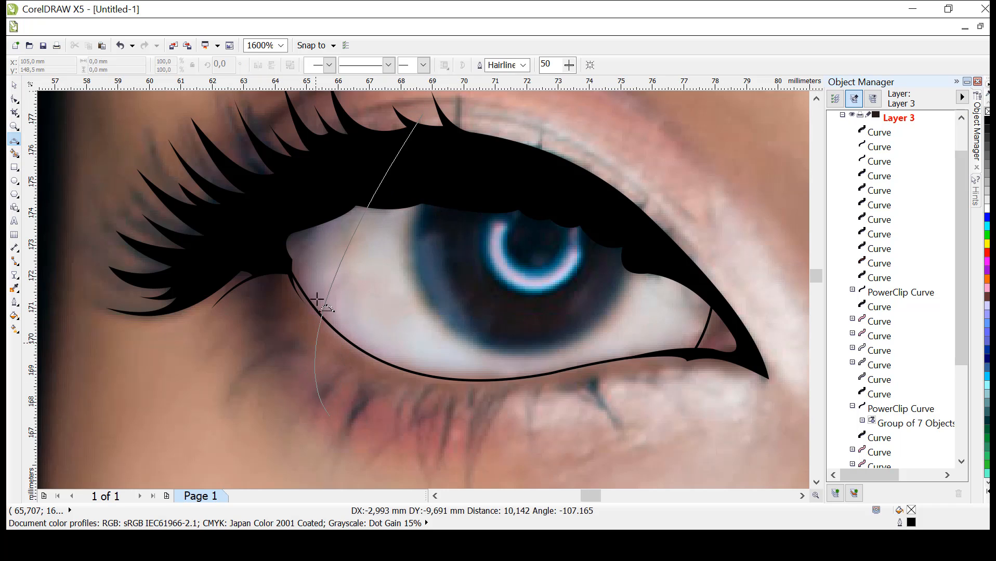
click(294, 257)
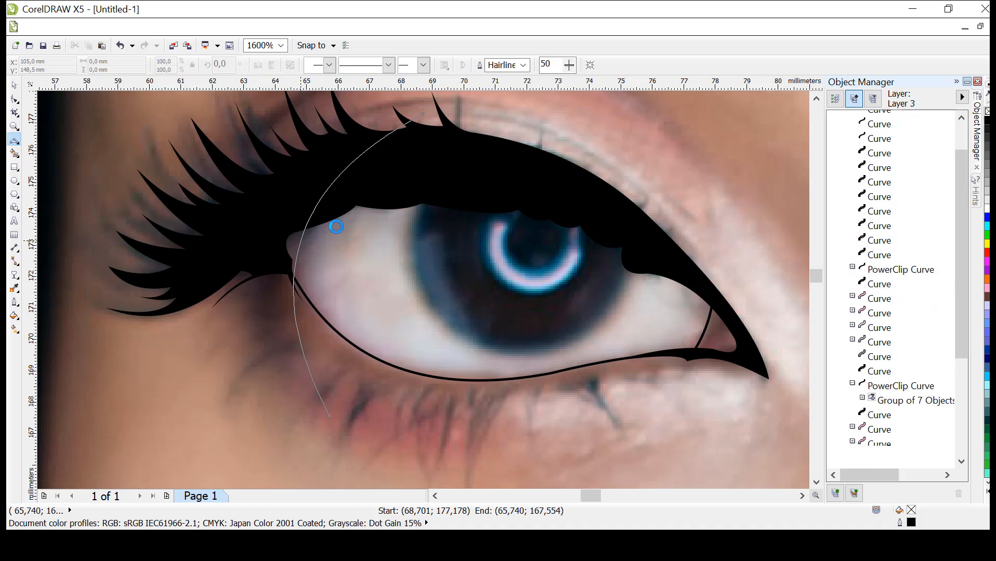
drag(422, 114, 225, 347)
click(176, 188)
click(462, 65)
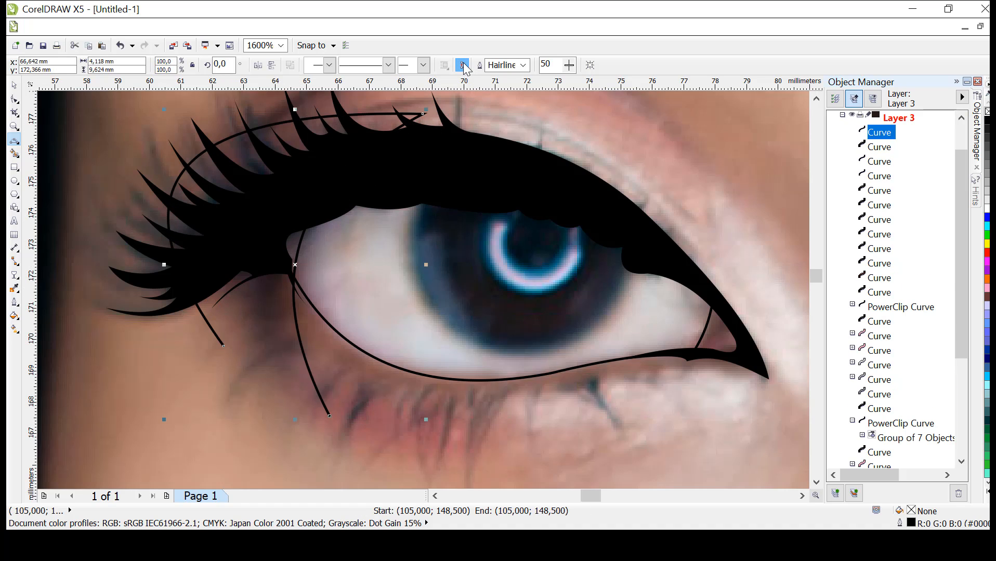
Step: Intersect the outer-corner curve with the eyeball outline to create the outer-corner piece, and delete the helper curve
click(16, 86)
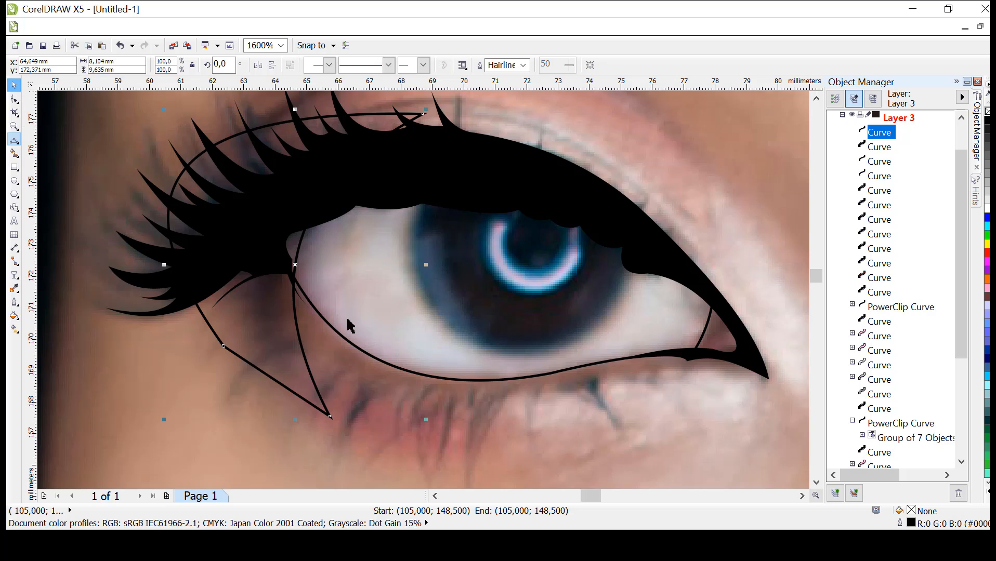
shift+click(423, 346)
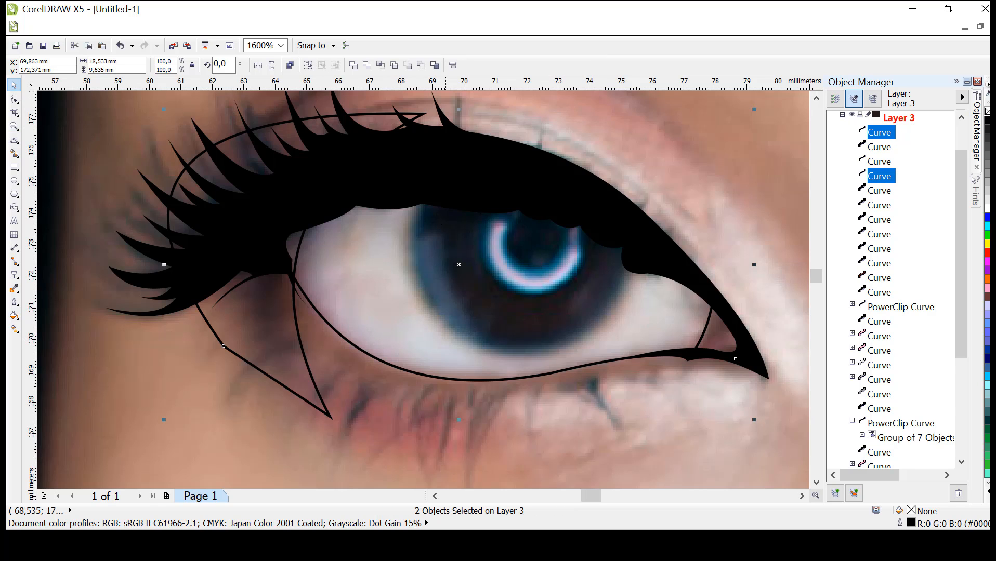
click(380, 65)
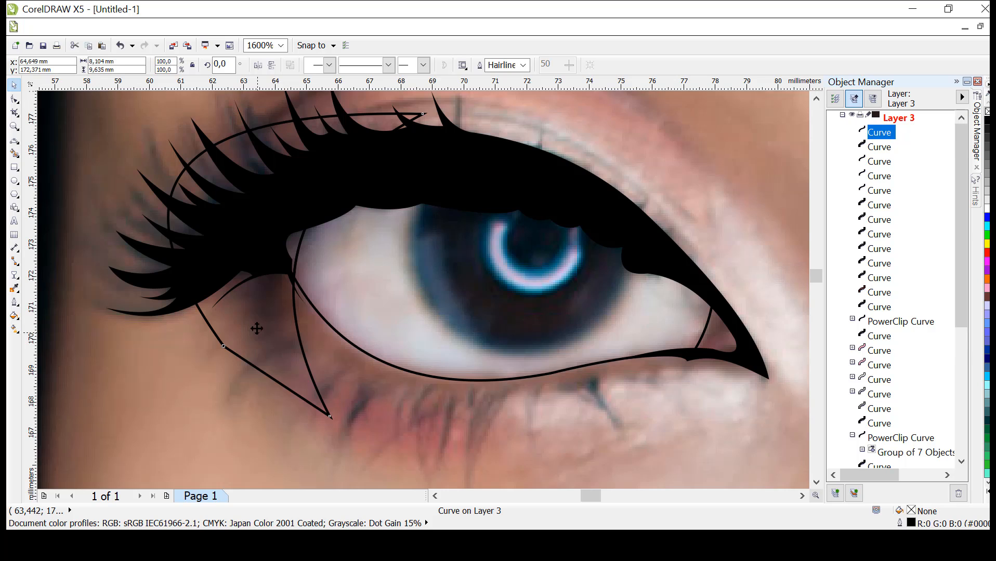
key(Delete)
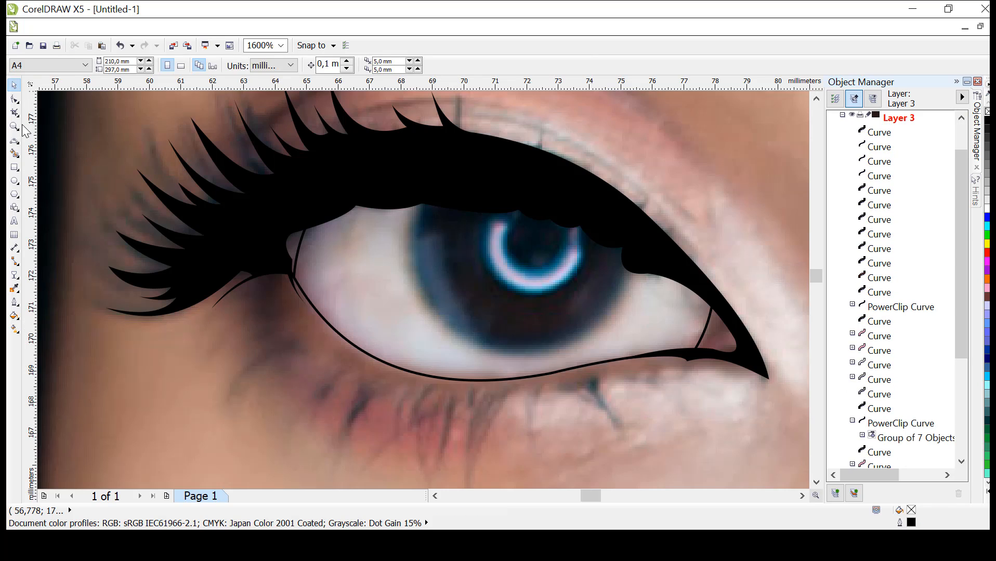
Step: Draw a closed curve about 12.8 mm wide and 7 mm high over the central eyeball, between the two corner pieces
click(14, 142)
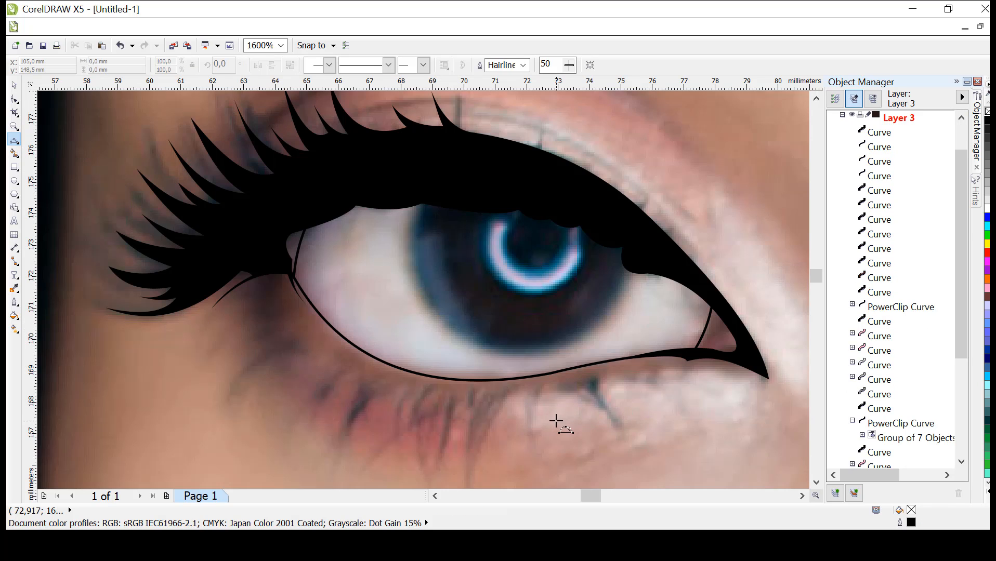
drag(679, 318, 318, 229)
click(666, 361)
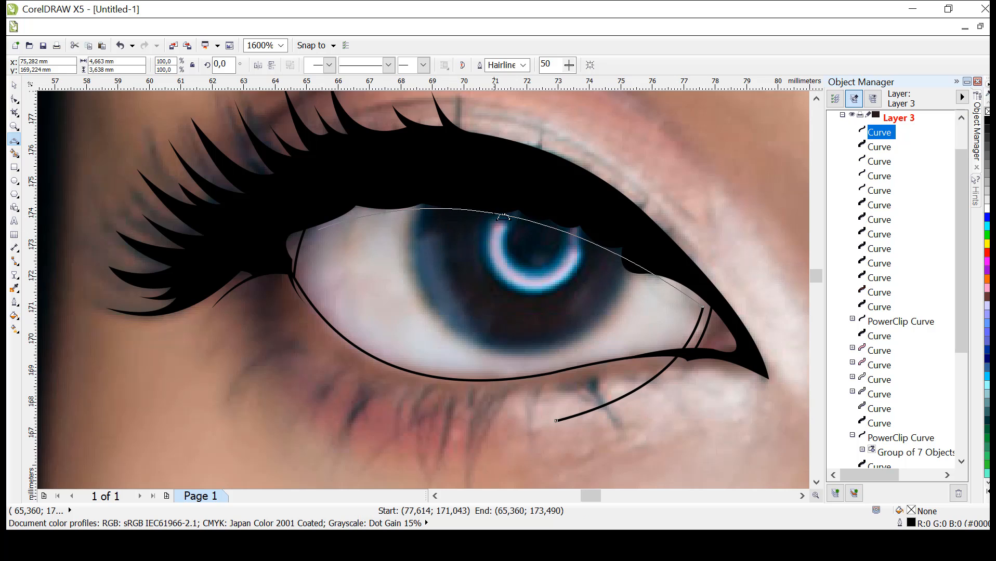
click(493, 204)
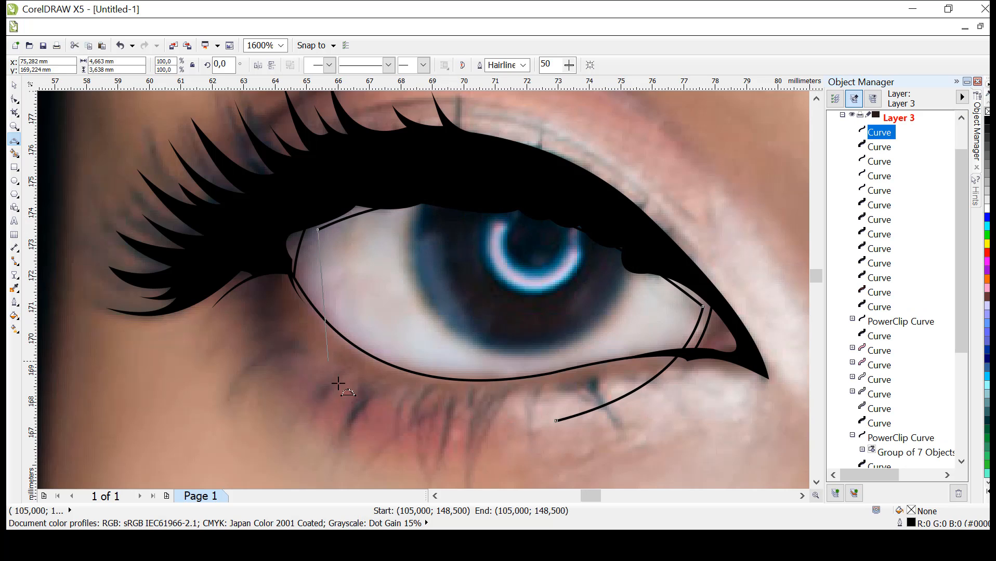
drag(338, 384, 339, 393)
click(300, 303)
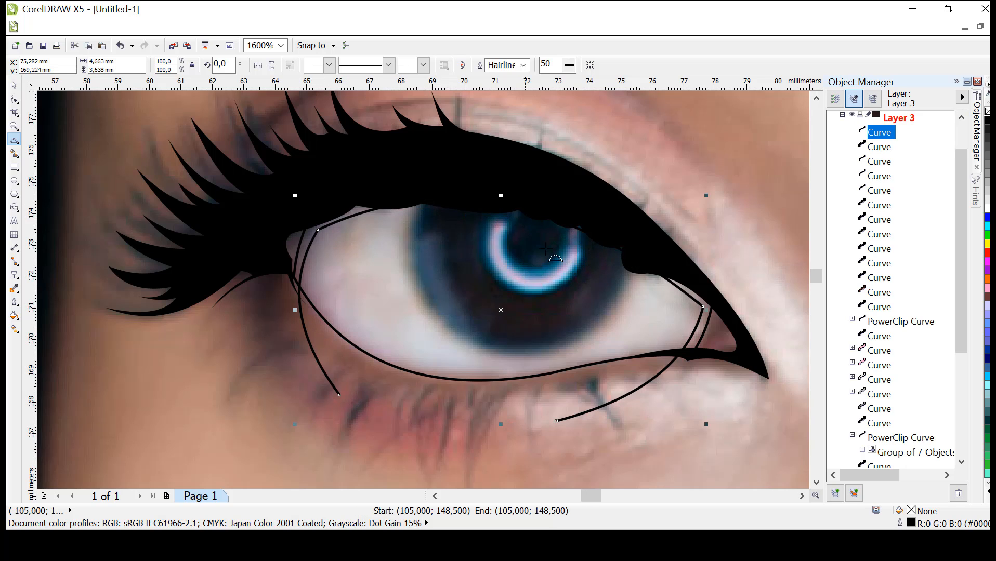
click(463, 65)
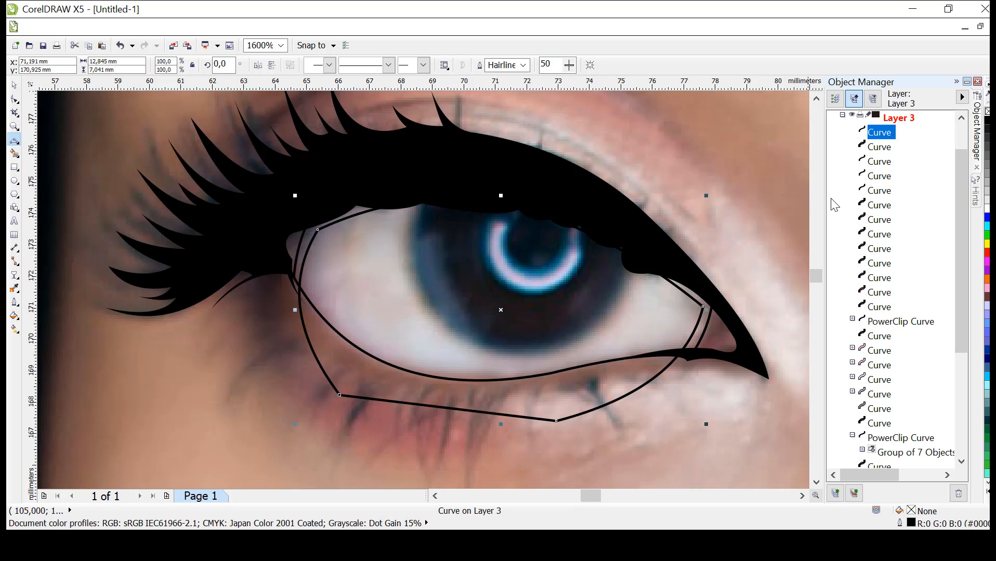
Step: Intersect the central curve with the eyeball outline to create the eye-white piece, and delete the helper curve
ctrl+click(879, 191)
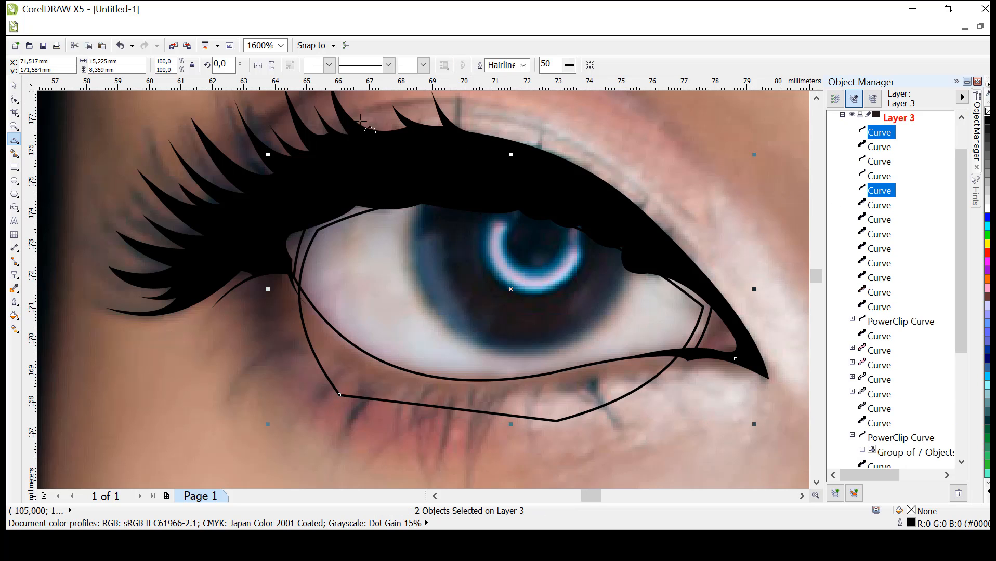
click(15, 85)
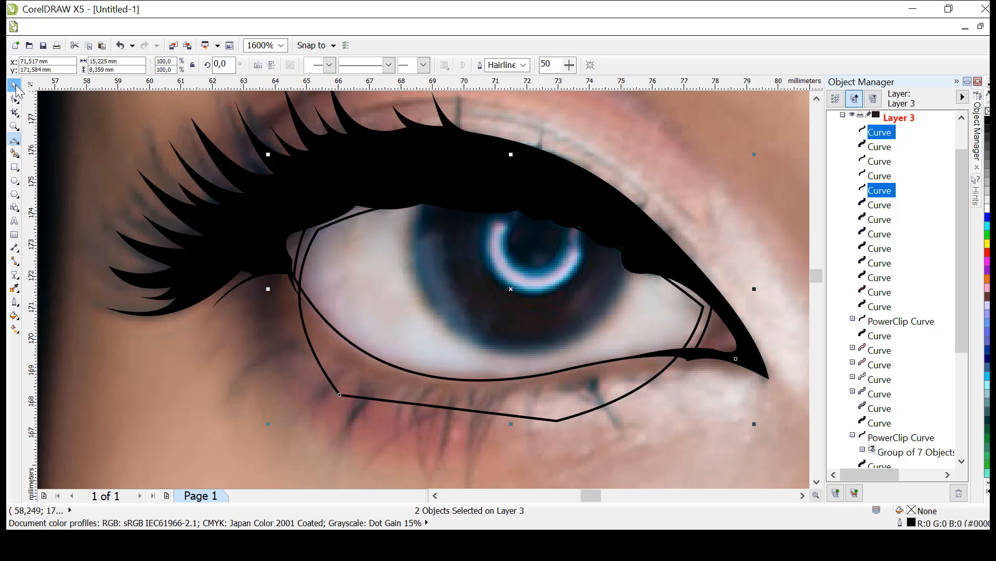
click(381, 66)
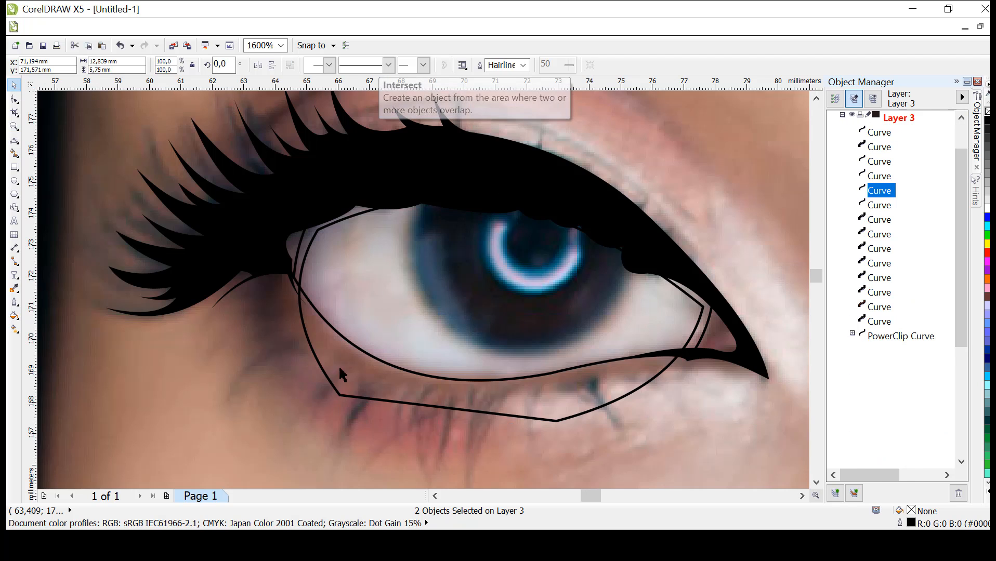
key(Delete)
Step: Duplicate the central eye-white piece in place and scale the copy to about 93.8% from its centre
click(469, 297)
key(ctrl+c)
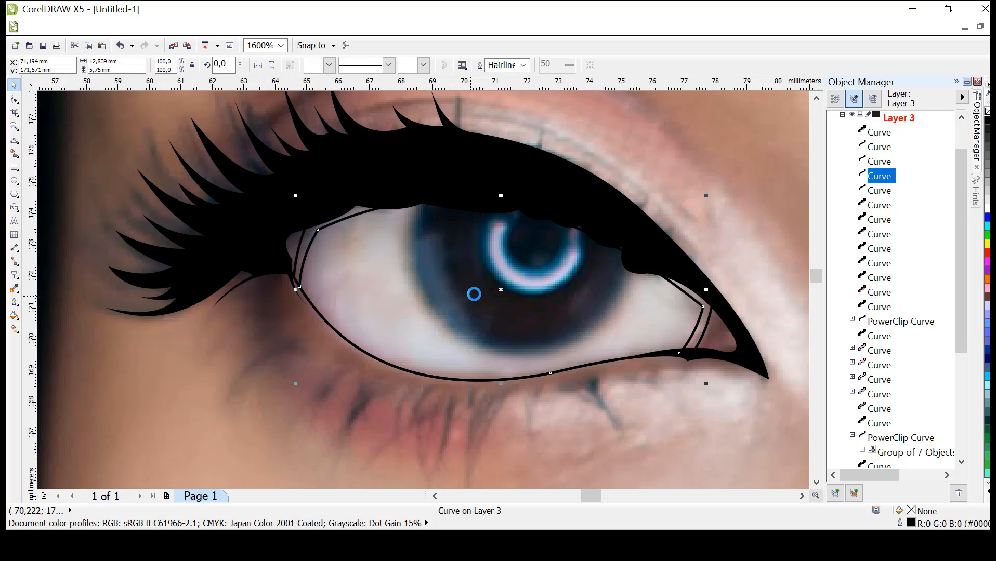
key(ctrl+v)
drag(707, 196, 694, 201)
Step: Nudge the smaller copy 0.2 mm left and 0.2 mm down, and order it behind the lid and corner pieces, just above the original
key(Down)
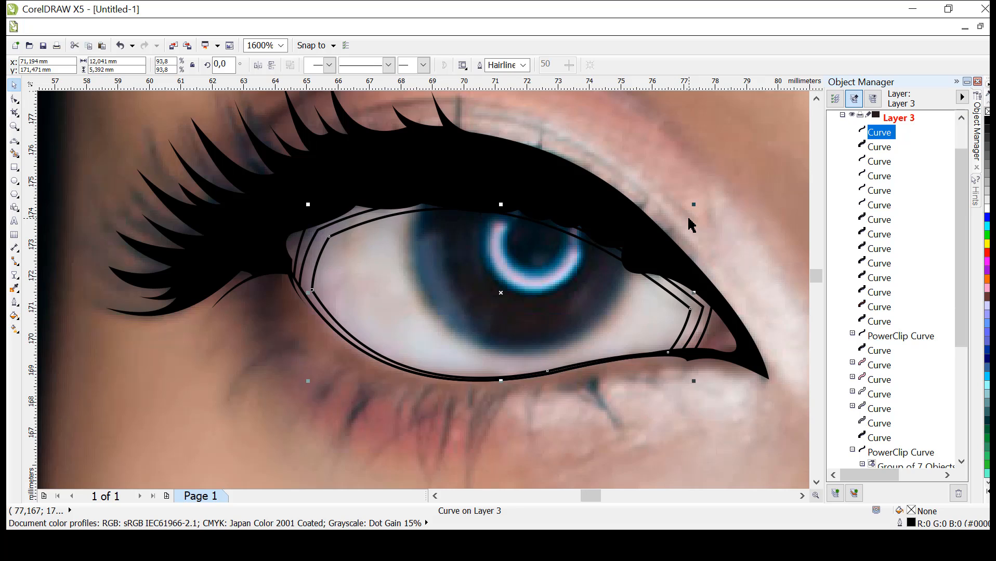
key(Left)
key(Left)
key(Down)
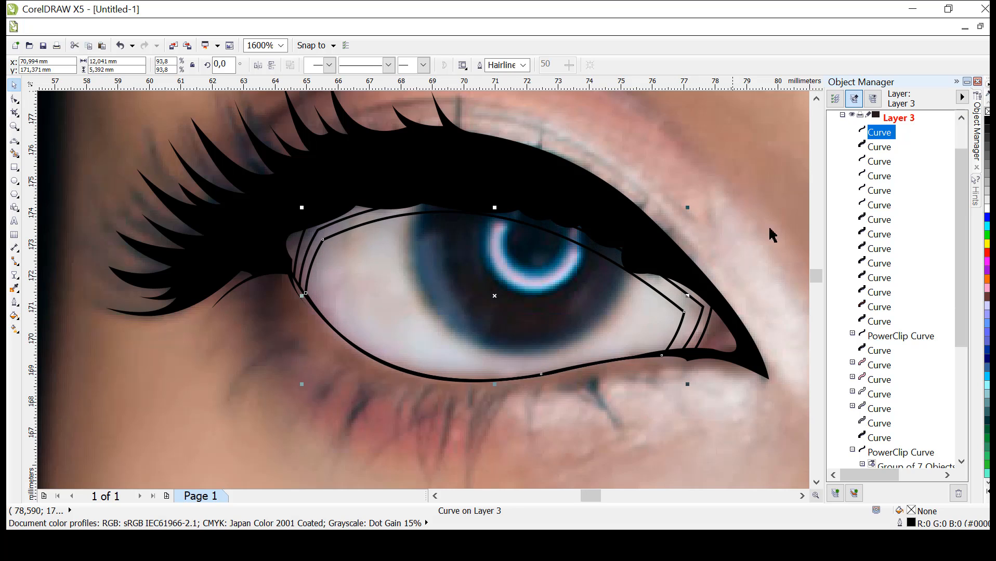
drag(883, 163, 881, 190)
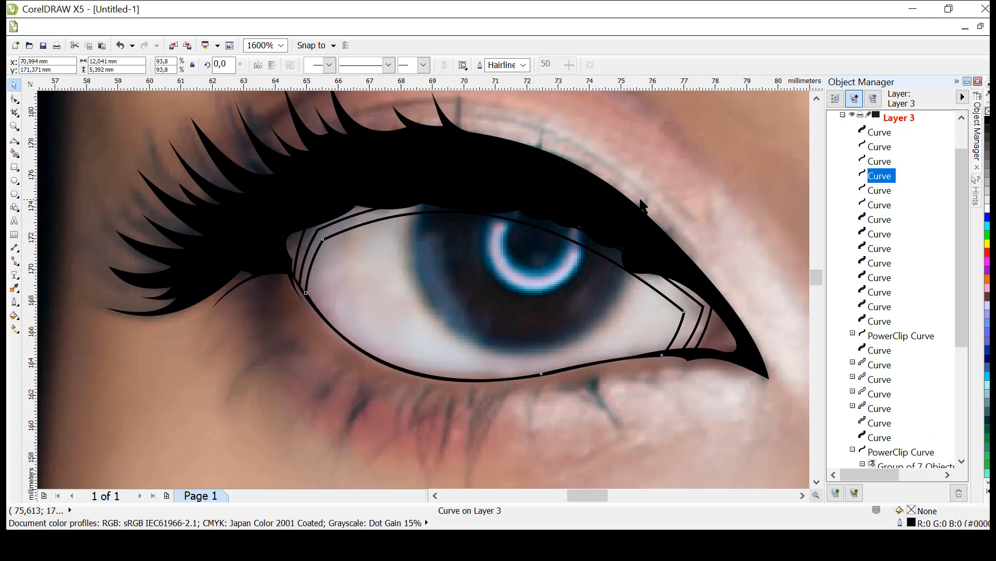
Step: Copy the iris group from inside the finished eye's PowerClip, paste it on the page and move the copy over the other eye's iris
key(F3)
scroll(640, 207, down, 1)
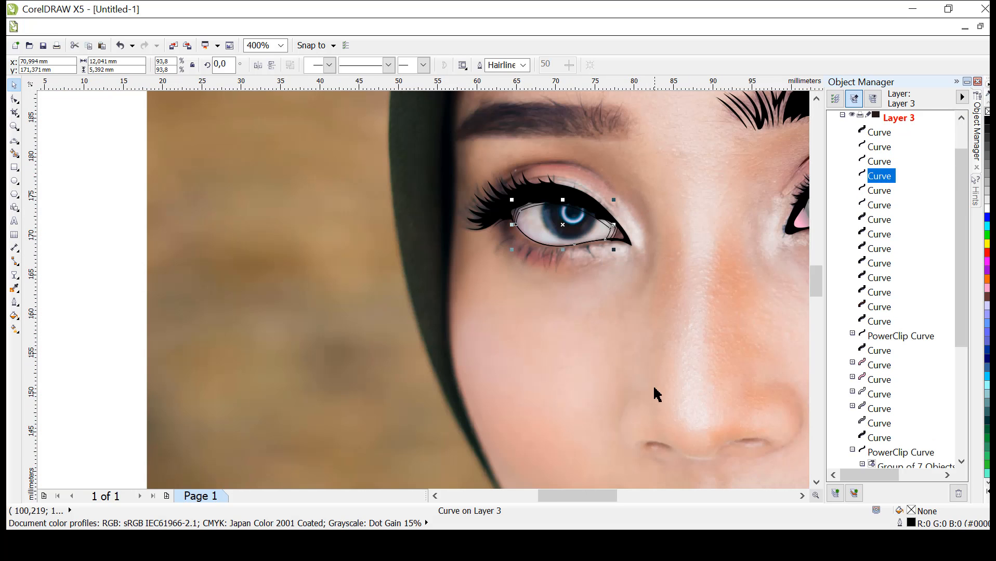
drag(584, 494, 607, 496)
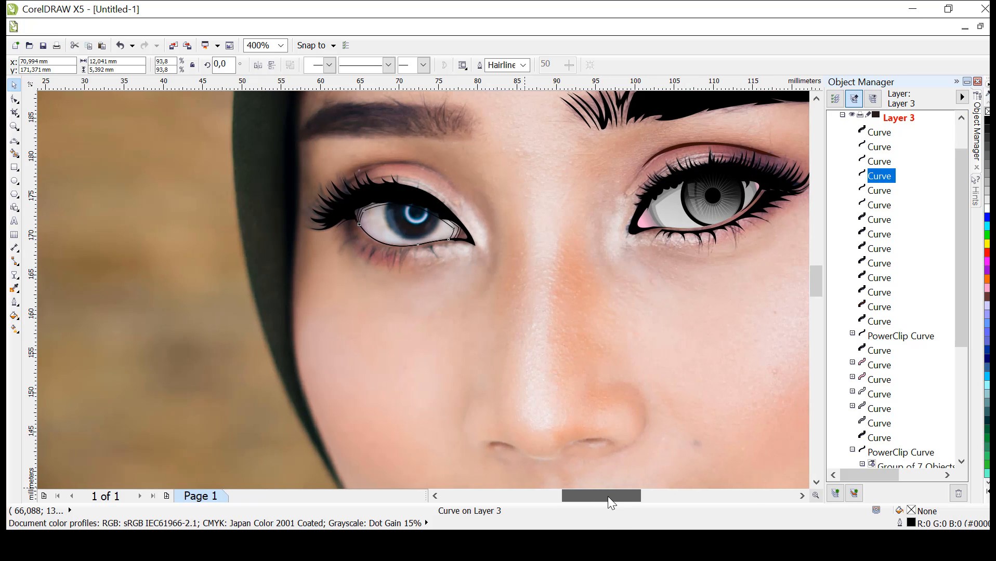
click(686, 208)
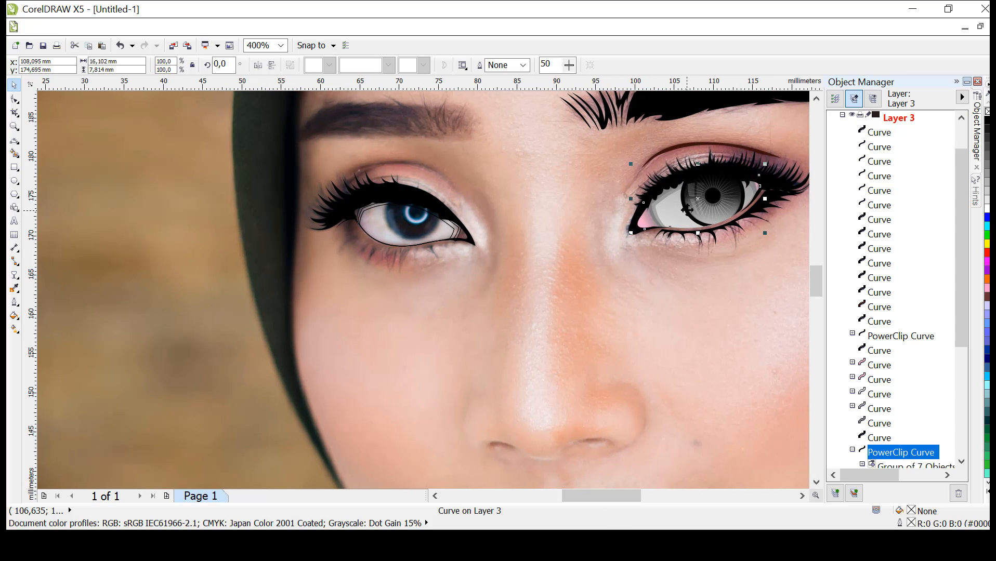
click(207, 30)
mouse_move(294, 230)
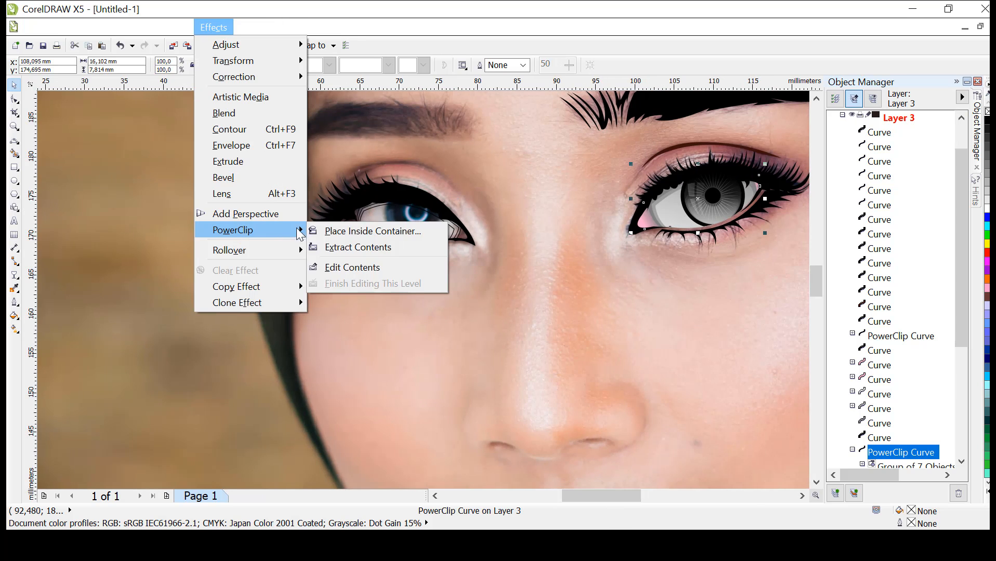
click(349, 266)
click(723, 197)
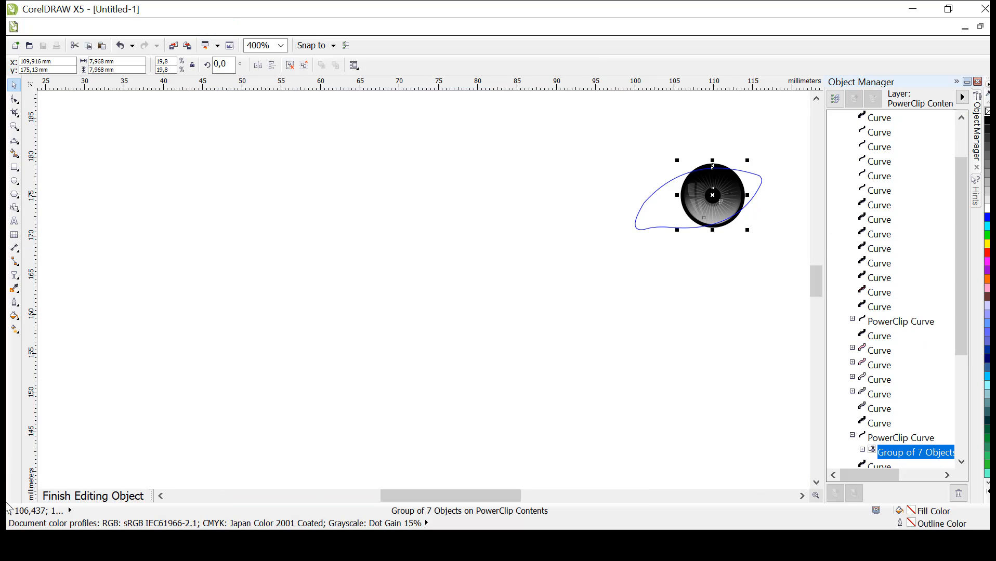
click(62, 495)
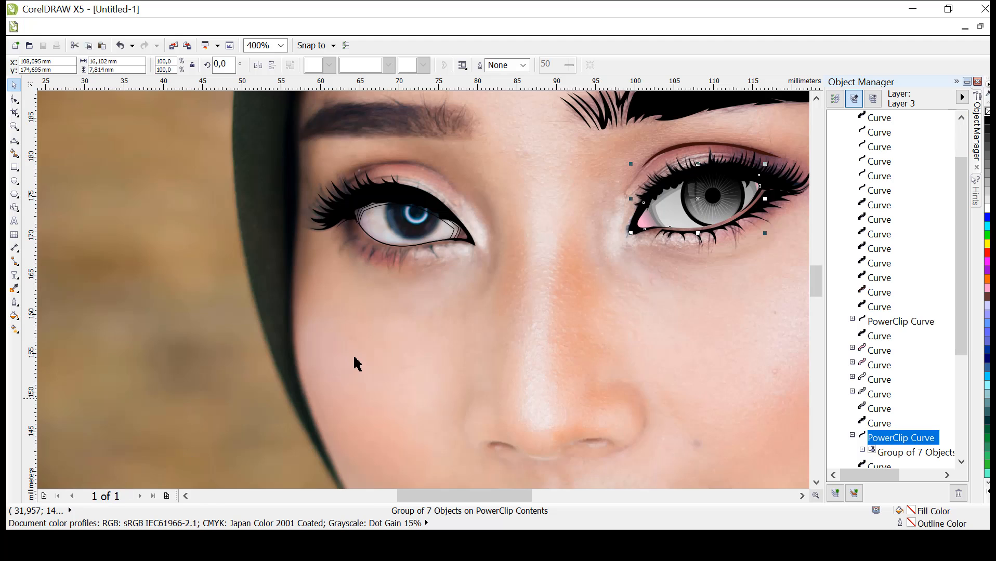
key(ctrl+v)
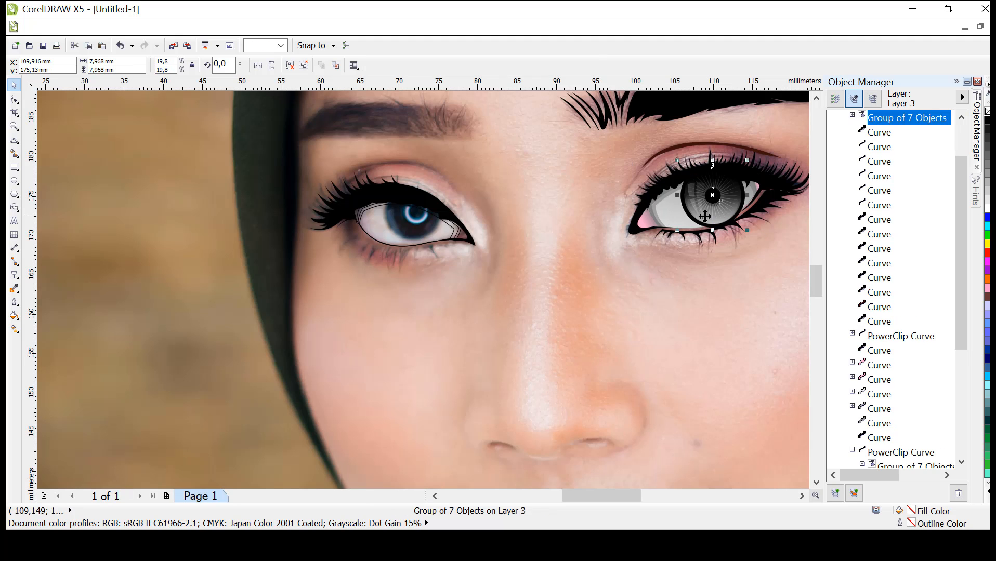
drag(720, 197, 417, 209)
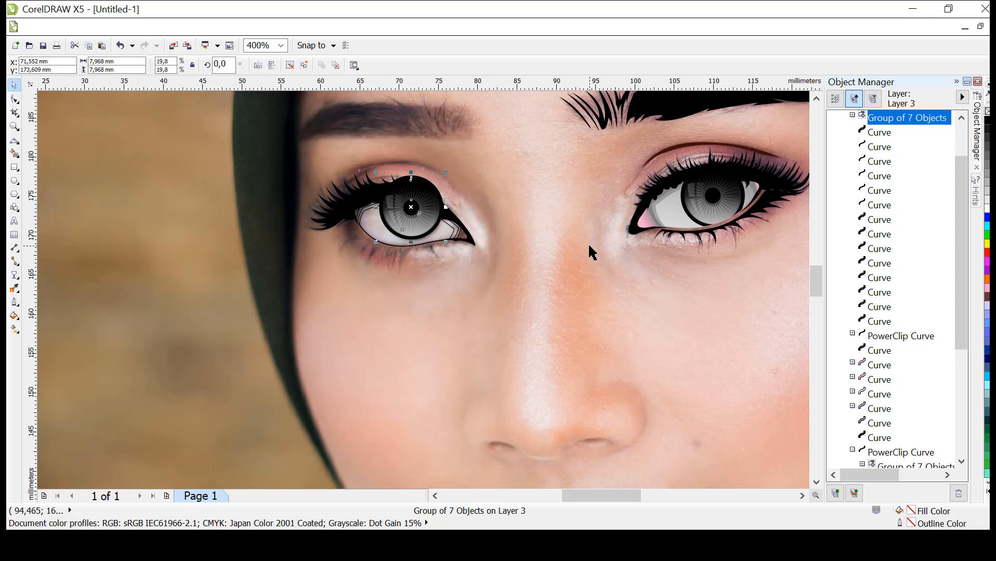
Step: Scale the pasted iris group to about 7.4 mm across and reposition it over the iris in the photo
scroll(592, 251, down, 1)
scroll(591, 251, up, 1)
scroll(579, 227, down, 1)
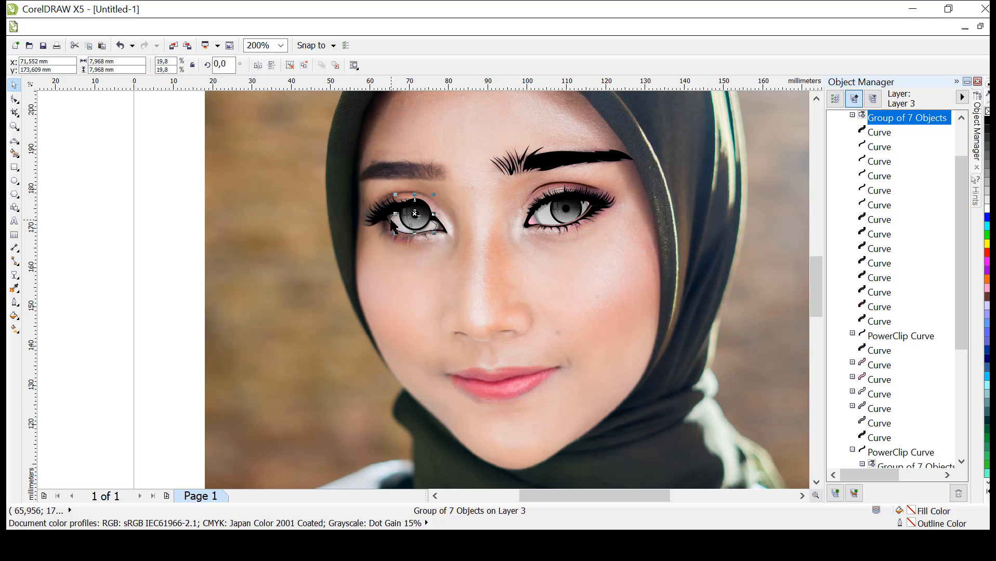
scroll(393, 224, up, 1)
scroll(457, 224, up, 1)
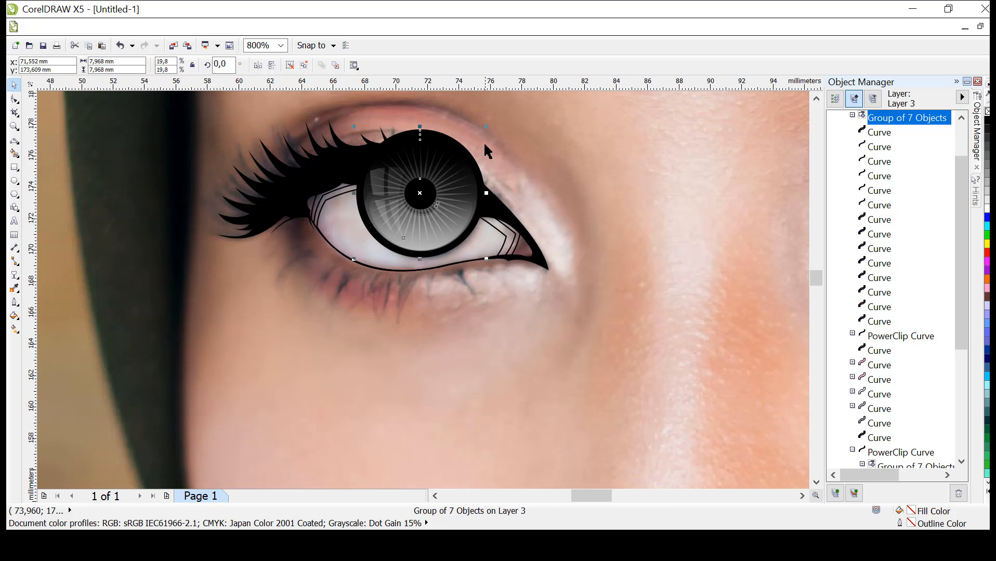
drag(480, 129, 471, 137)
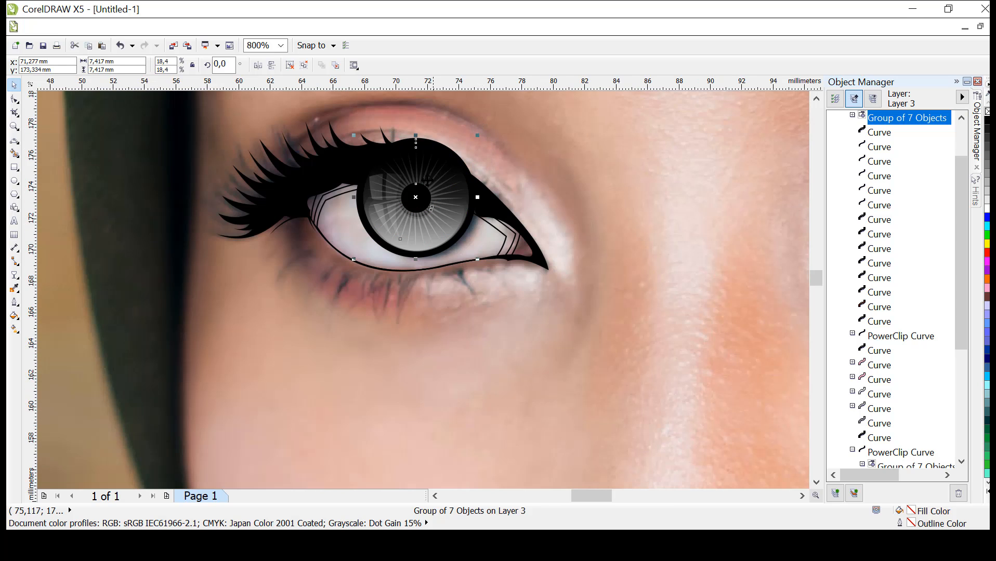
mouse_move(418, 193)
mouse_down()
mouse_move(495, 185)
mouse_move(428, 187)
mouse_move(424, 201)
mouse_up()
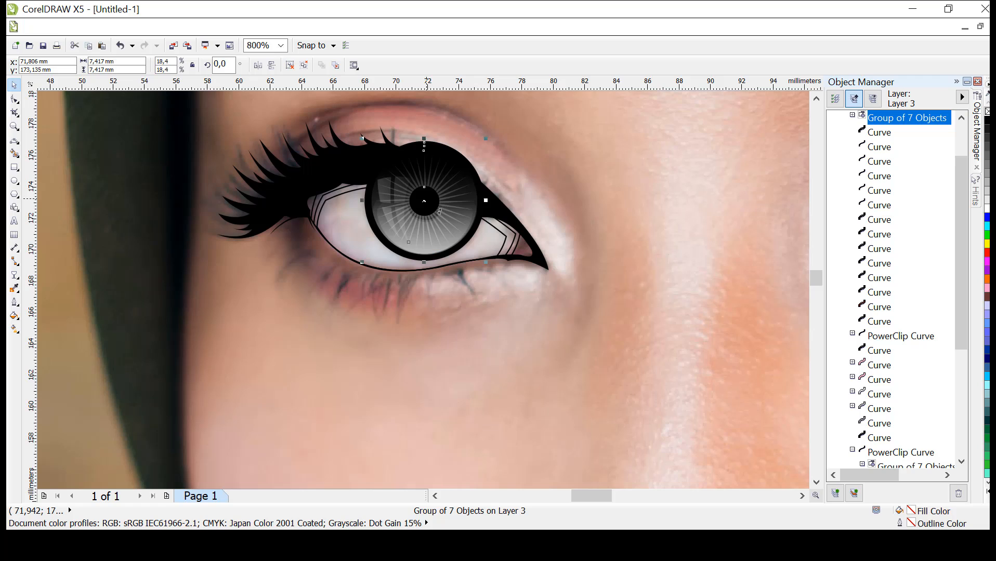
Step: Duplicate the full eyeball outline in place, with the copy on top of the iris group
click(871, 207)
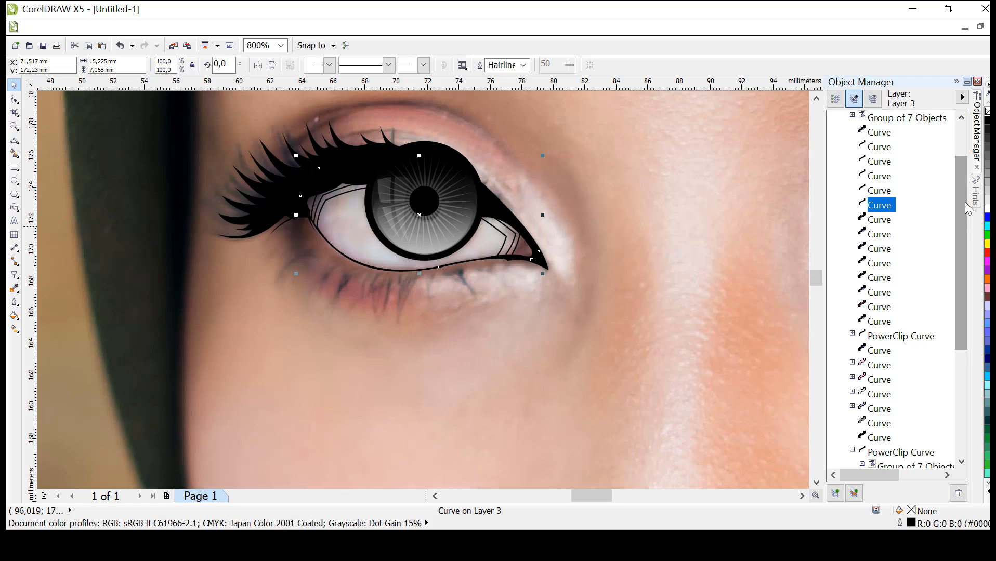
scroll(962, 200, up, 1)
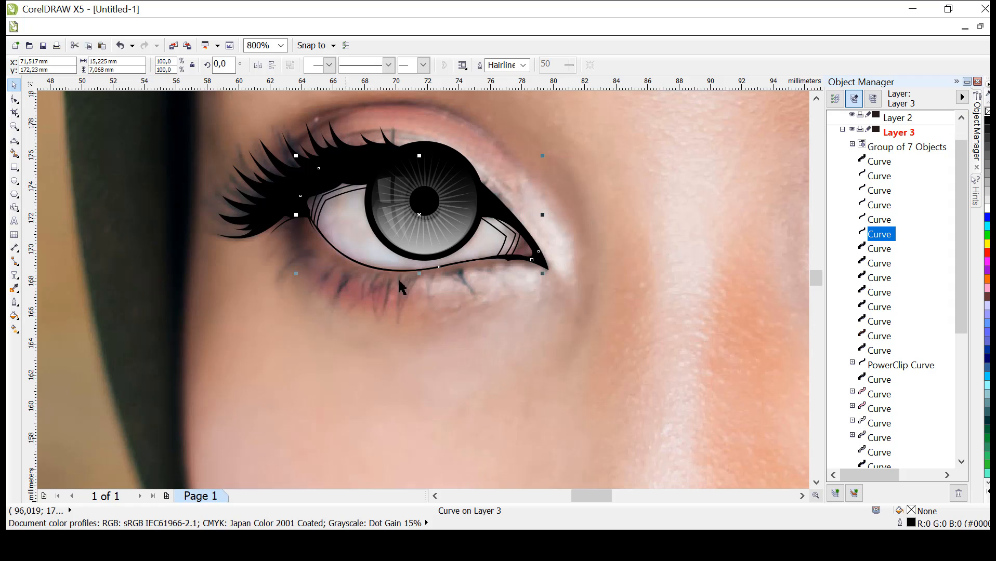
key(ctrl+v)
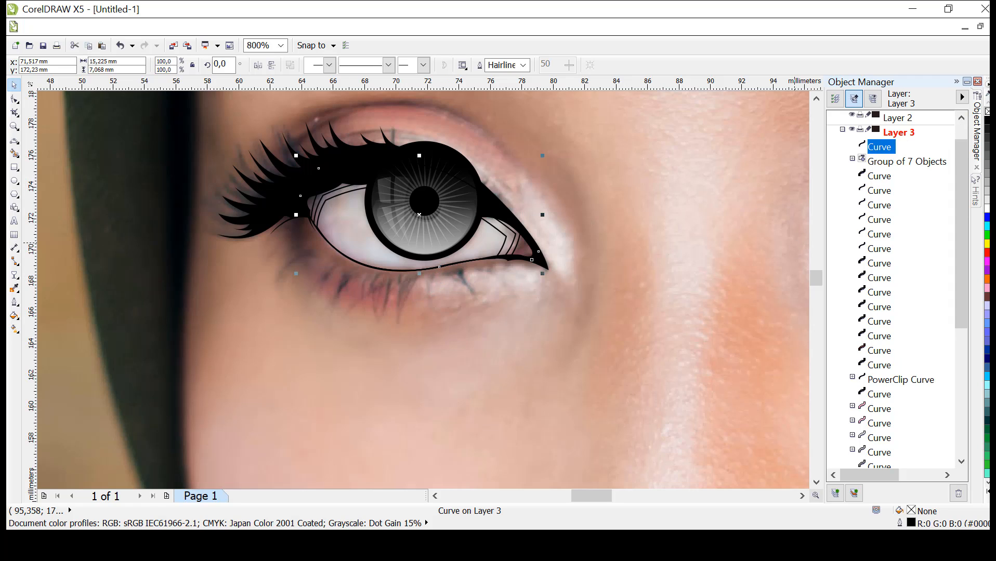
Step: PowerClip the iris group inside the copied eyeball outline and order the result just behind the black upper-lash shape
click(906, 162)
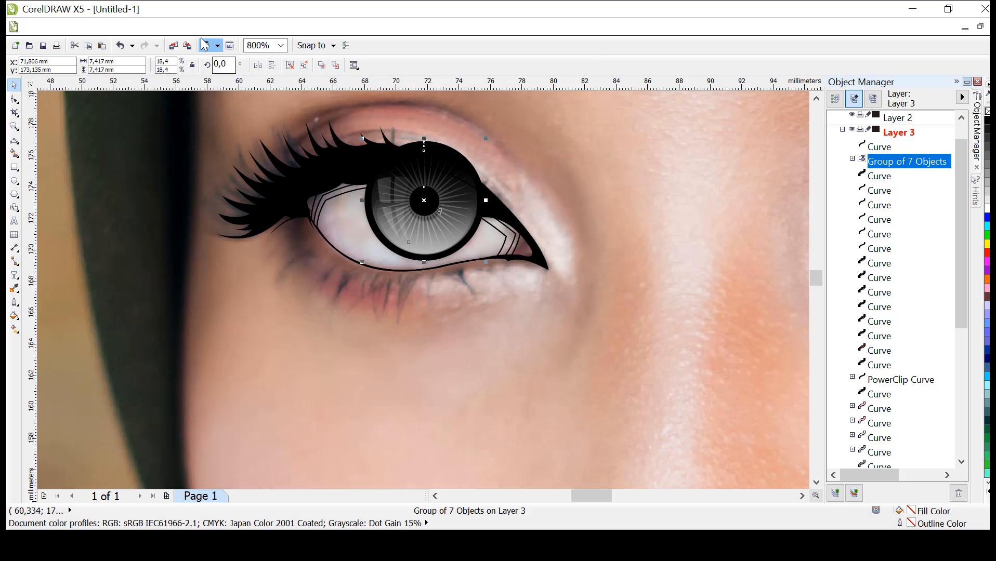
click(220, 26)
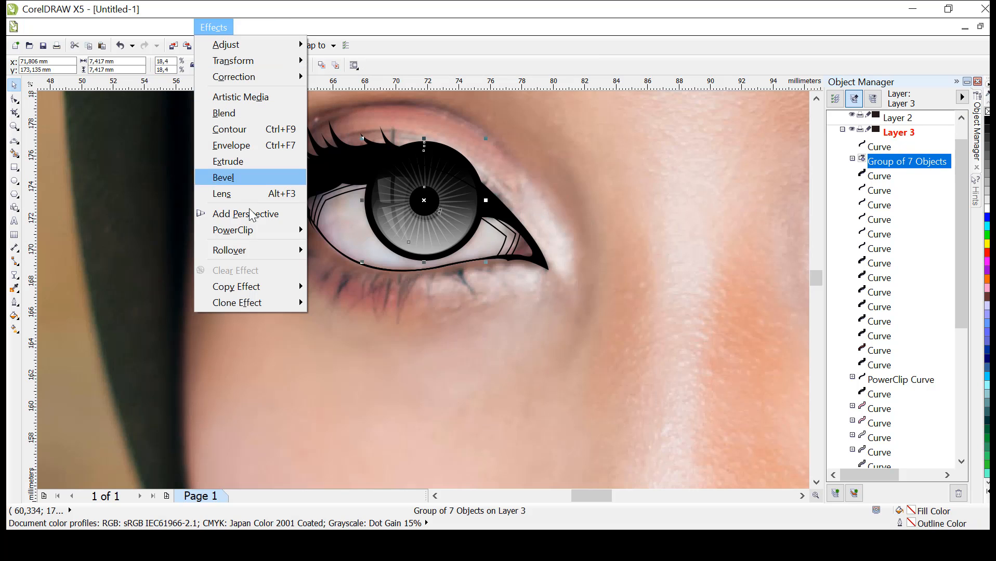
mouse_move(264, 232)
click(322, 236)
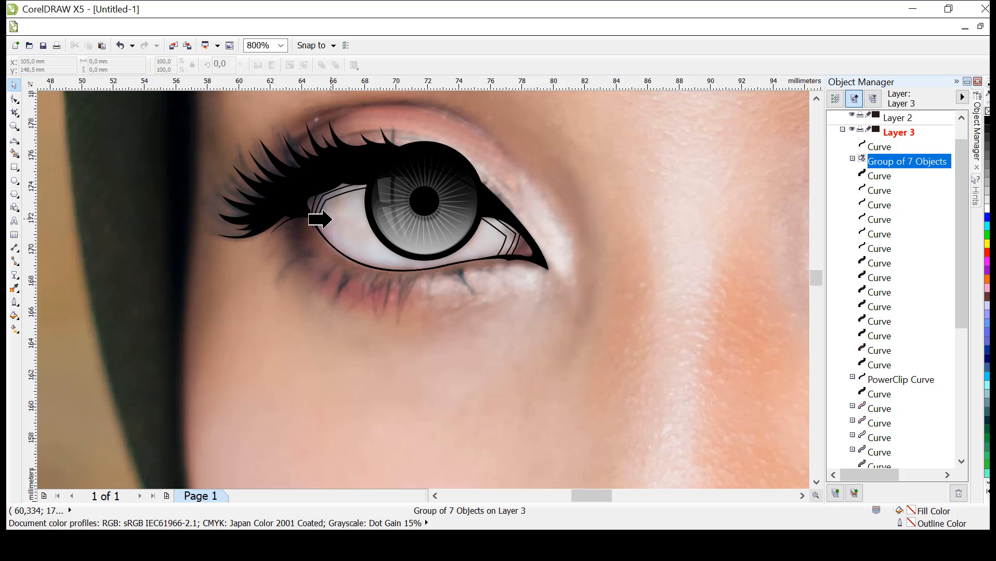
click(324, 220)
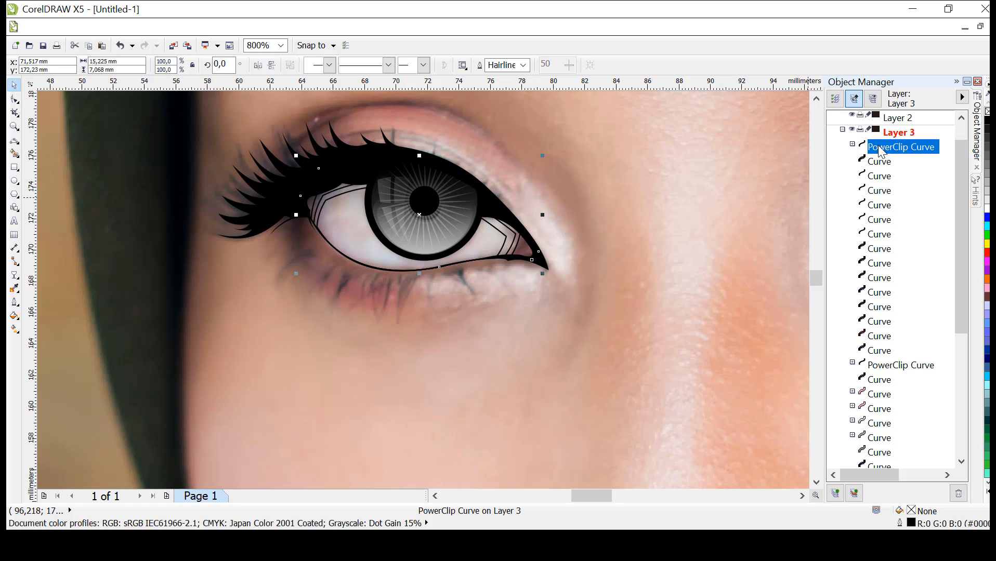
drag(882, 149, 881, 176)
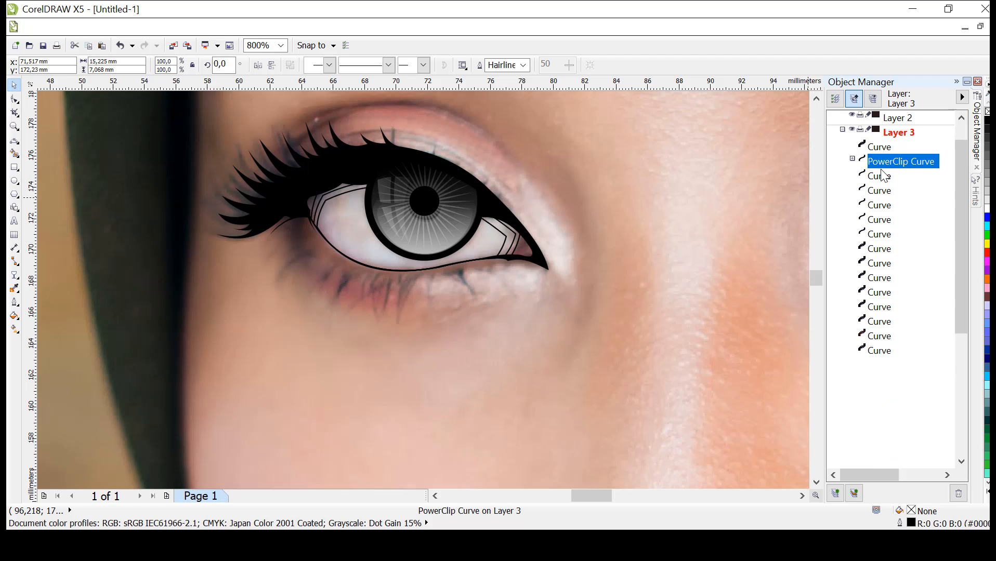
Step: Fill the eyeball outline with grey RGB 153, the central eye-white piece with RGB 204, and its smaller copy with RGB 230
click(878, 235)
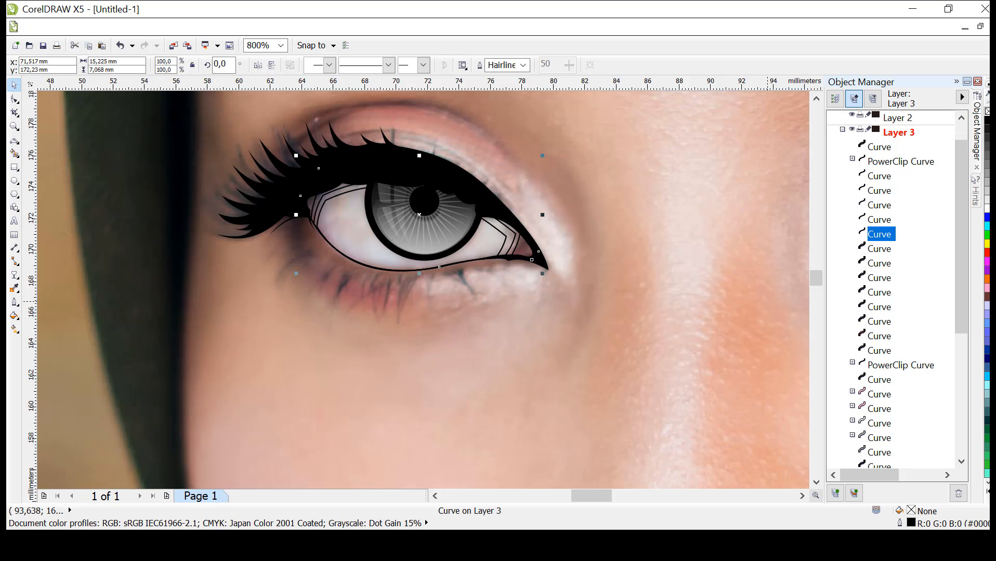
click(987, 176)
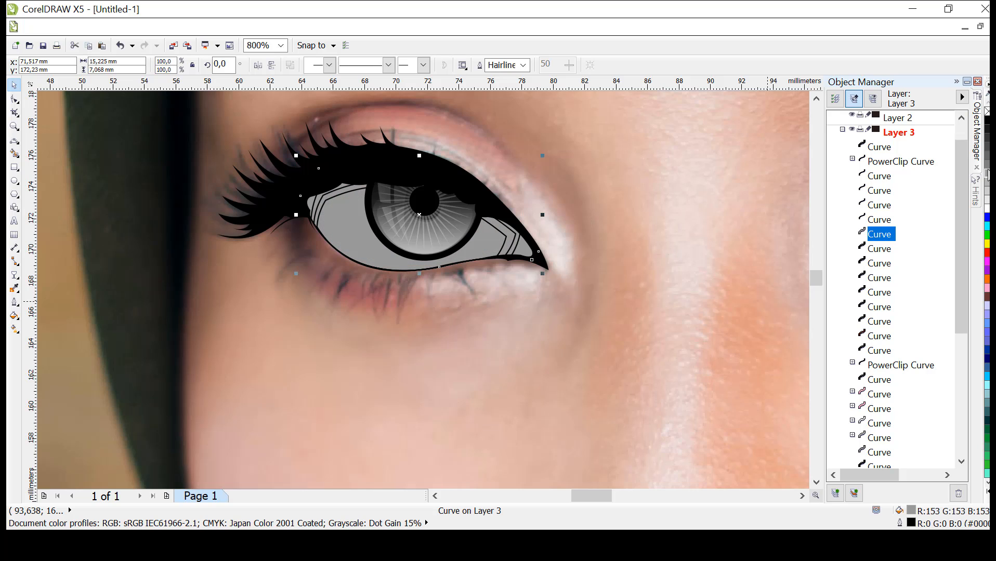
click(879, 222)
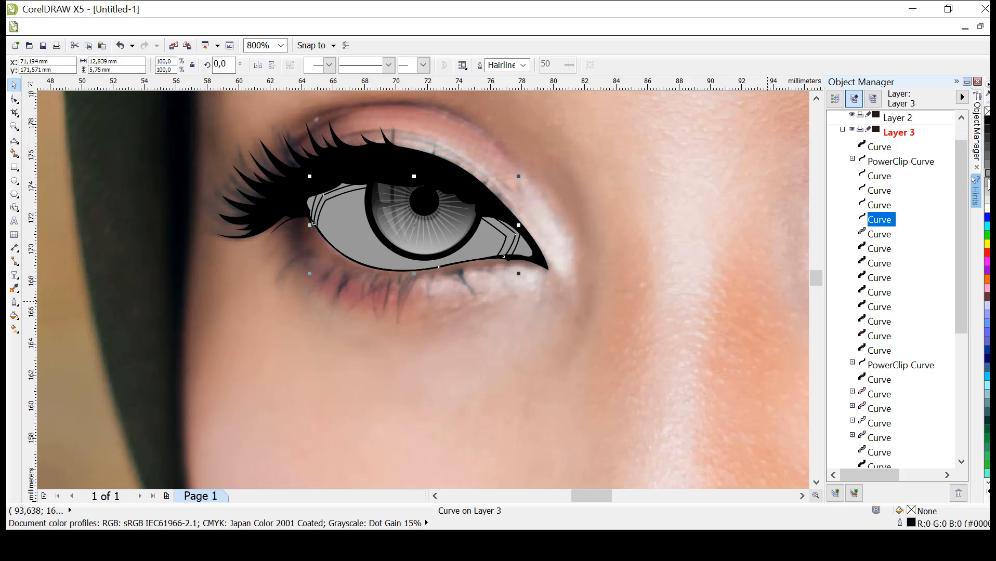
click(987, 189)
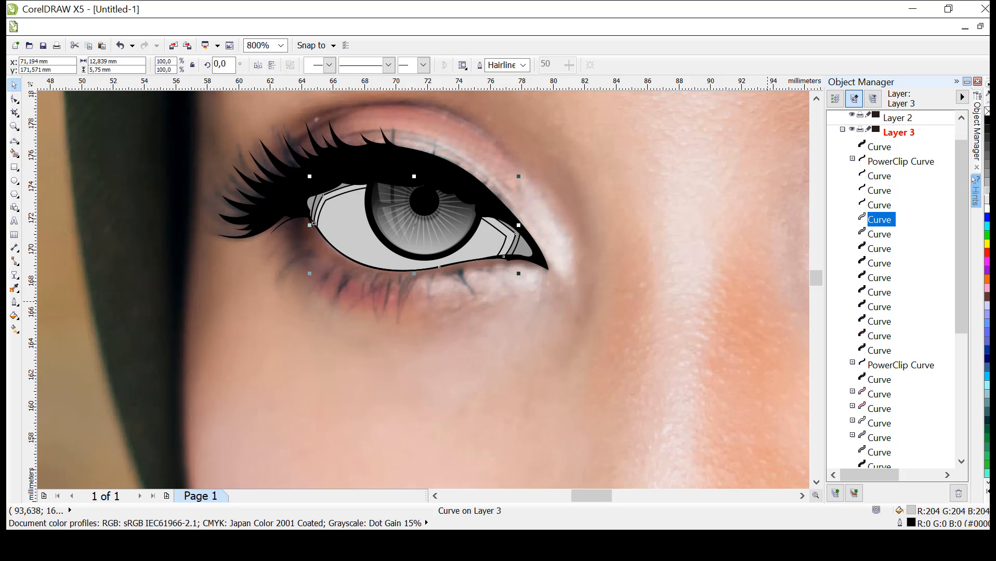
click(879, 206)
click(987, 197)
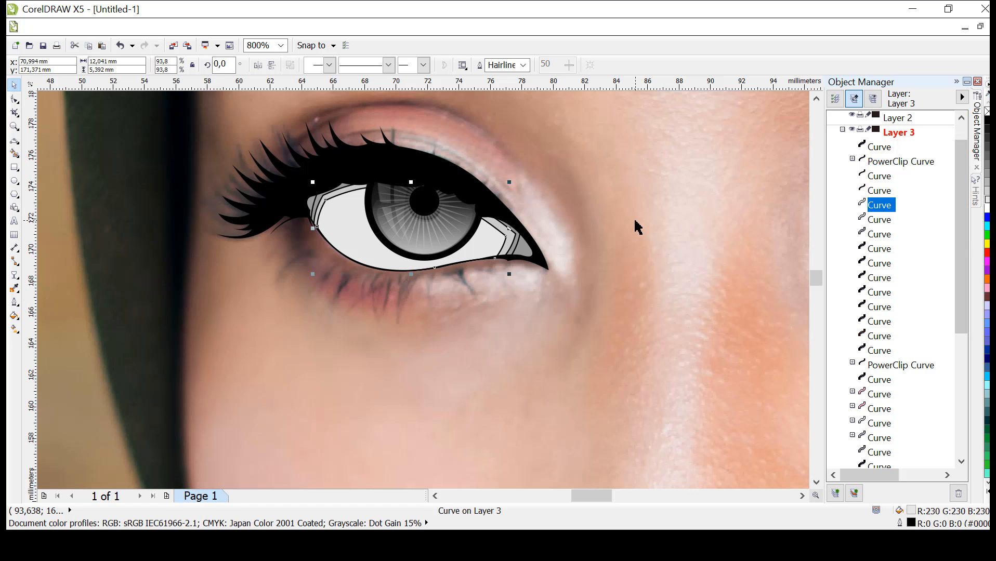
Step: Fill the outer and inner eye-corner pieces with light pink
click(871, 191)
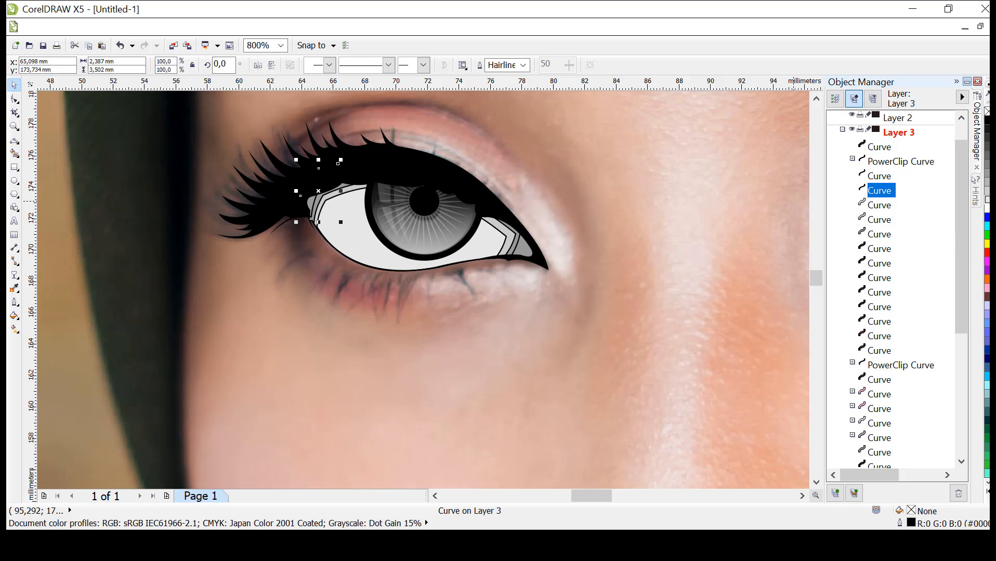
click(984, 237)
click(880, 176)
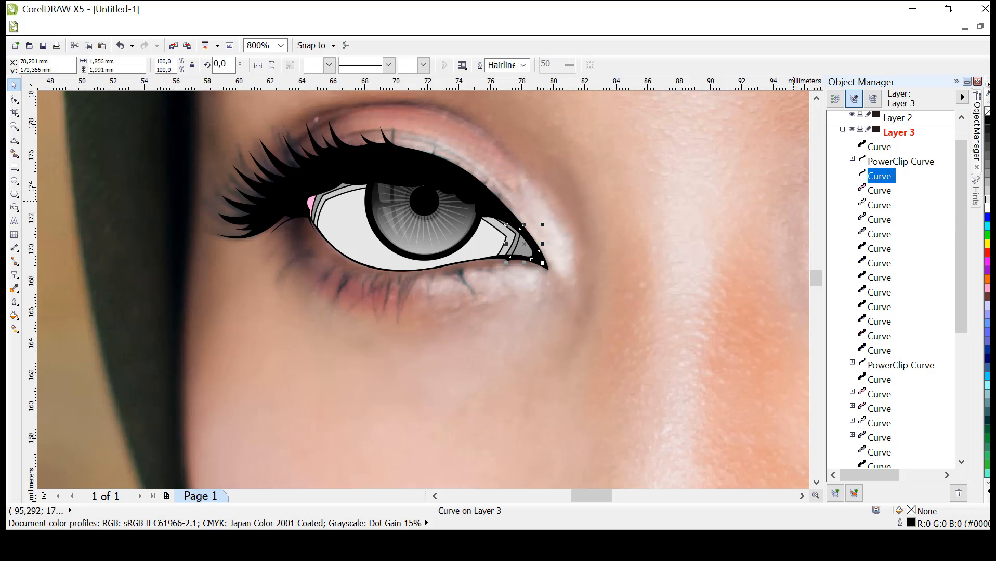
click(987, 287)
Step: Remove the outlines from the iris PowerClip and all five eyeball pieces beneath it
click(890, 162)
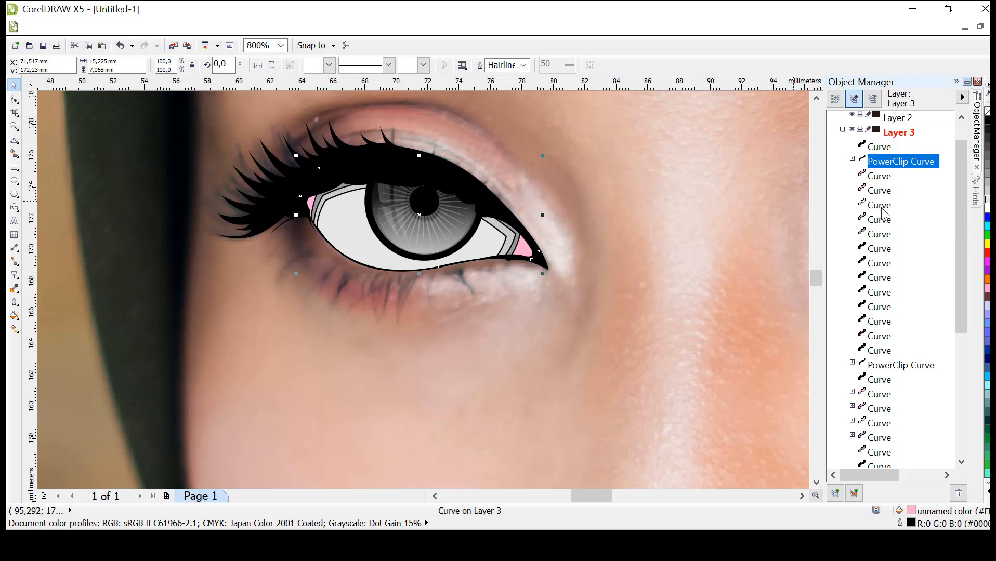
shift+click(879, 234)
right_click(987, 112)
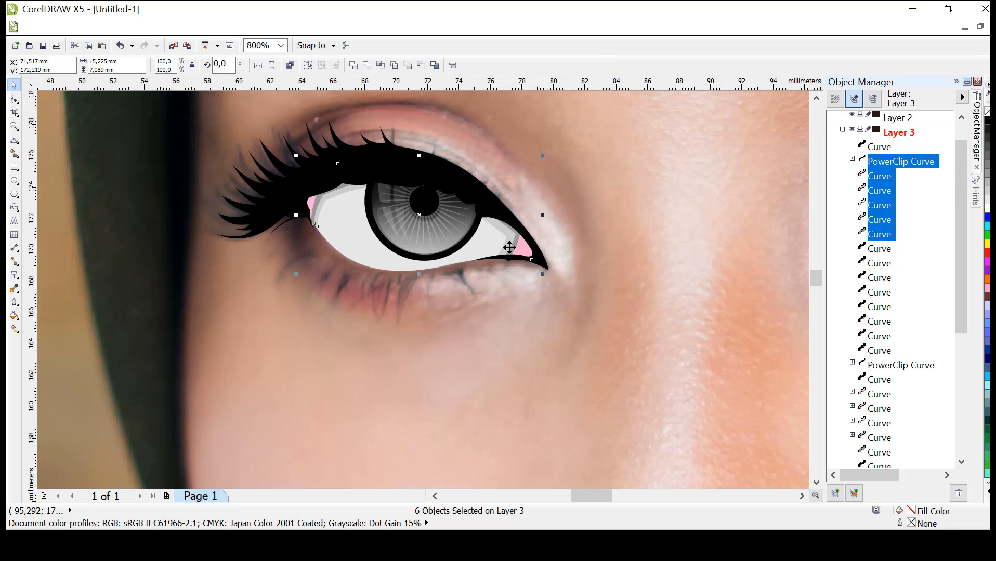
Step: Apply linear transparency to both eye-white pieces, each fading from the lower rim up toward the upper lid
click(15, 275)
click(874, 223)
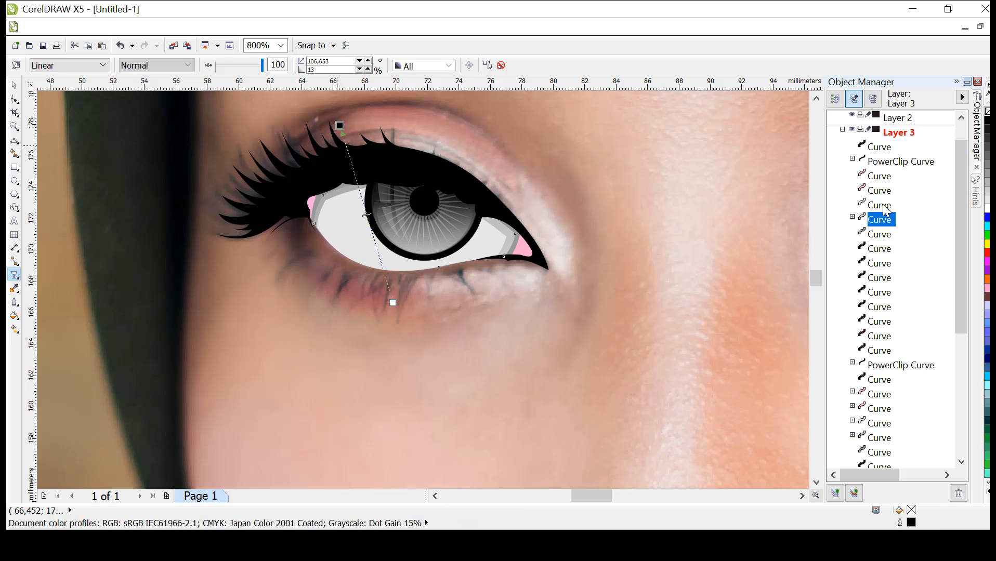
click(391, 271)
drag(392, 143, 394, 324)
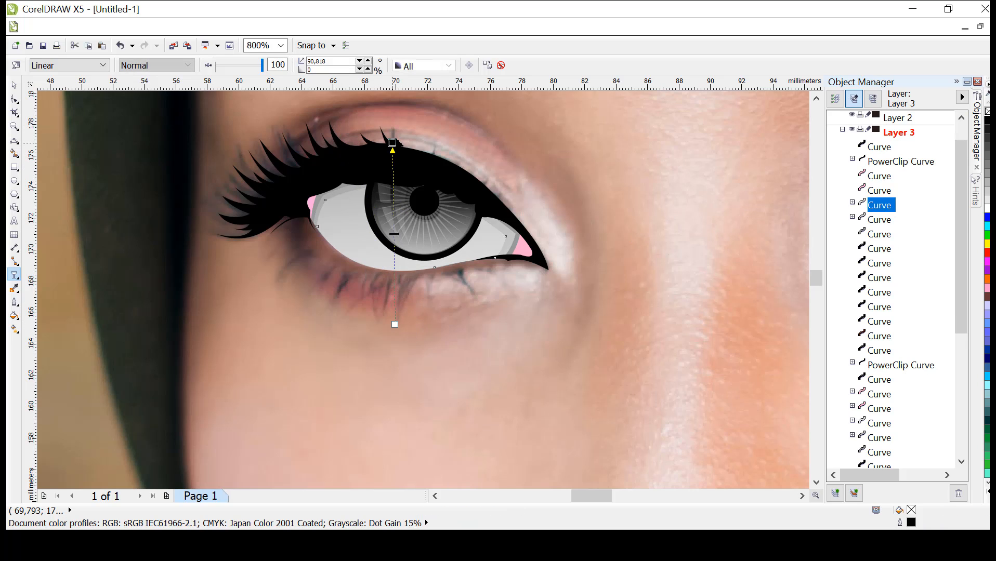
drag(392, 142, 396, 145)
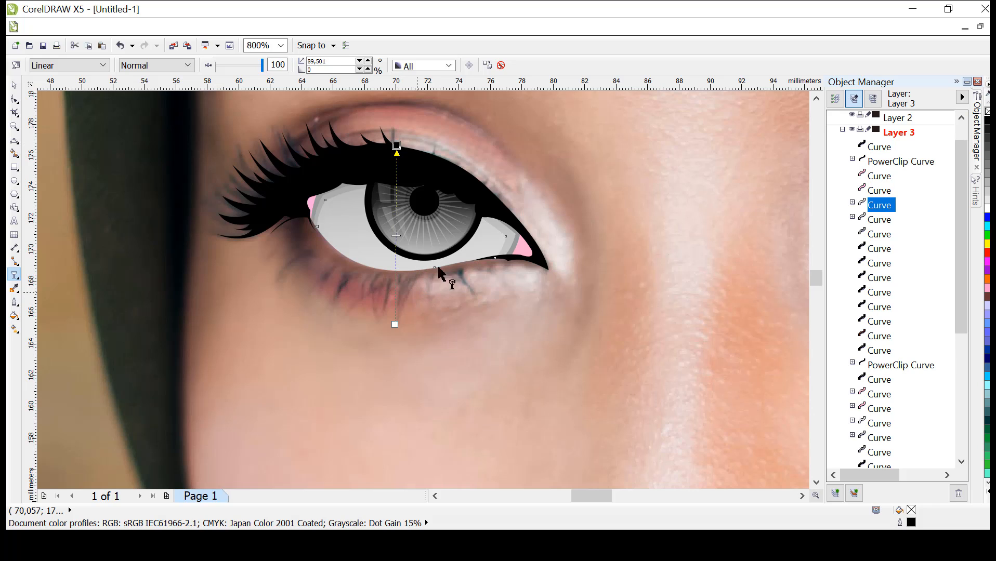
click(884, 220)
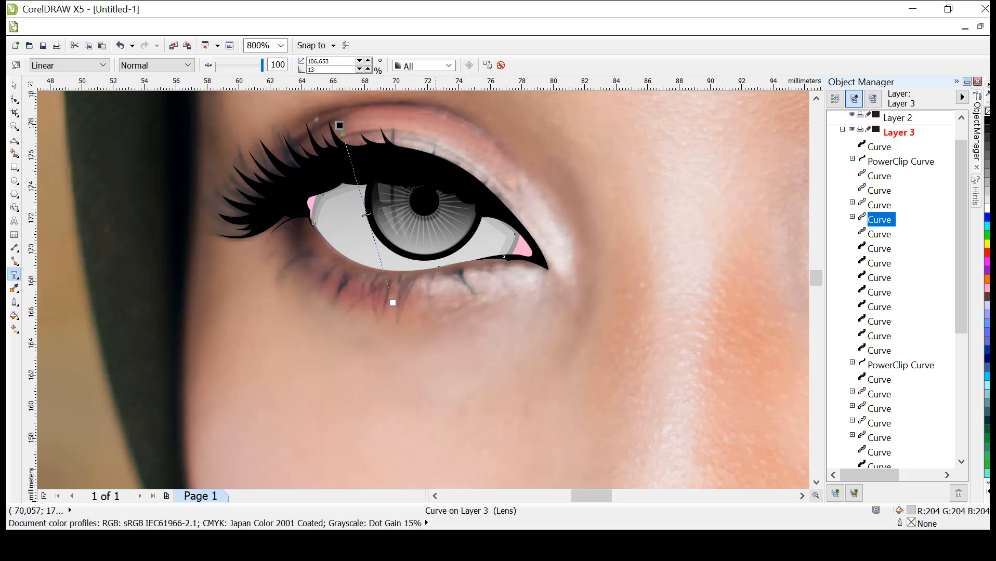
Step: Apply linear transparency to both pink corner pieces, each opaque at the eye's corner and fading toward the iris
click(880, 191)
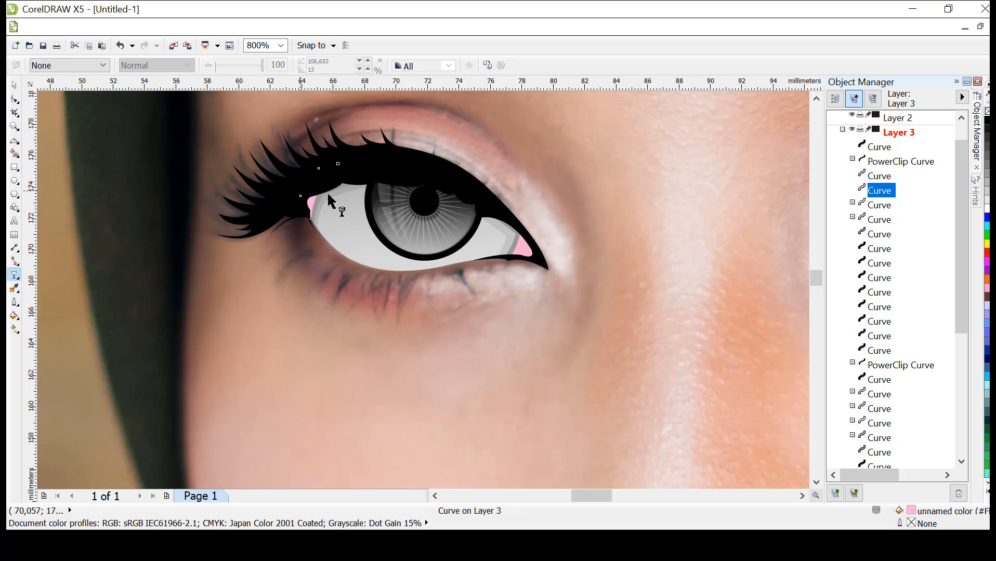
drag(299, 191, 334, 205)
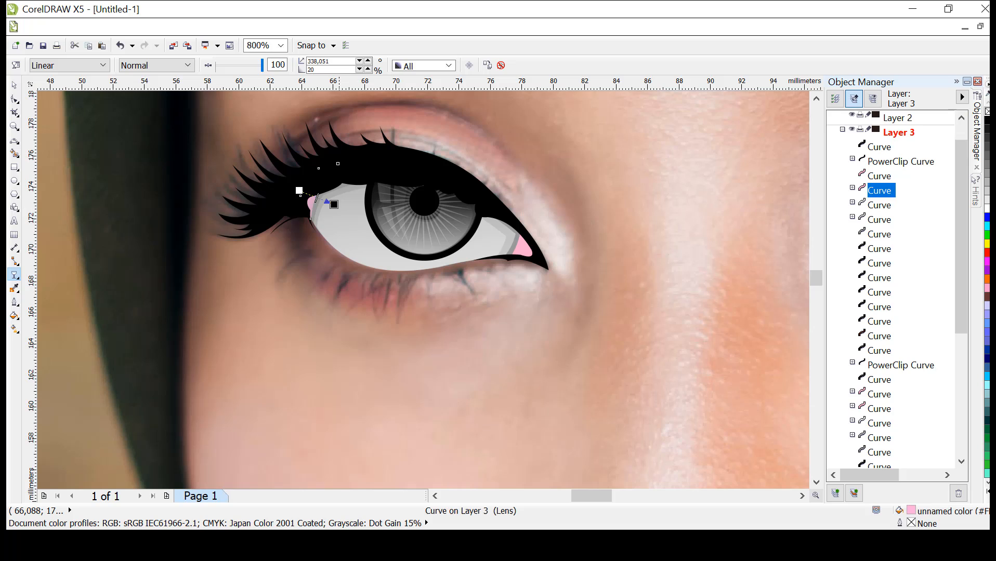
click(523, 251)
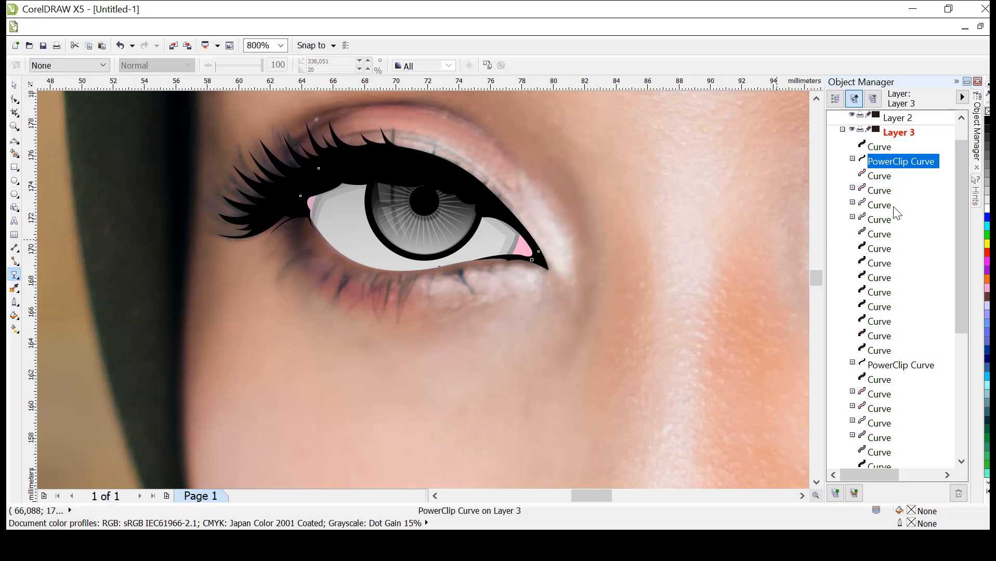
click(881, 180)
drag(540, 264, 499, 237)
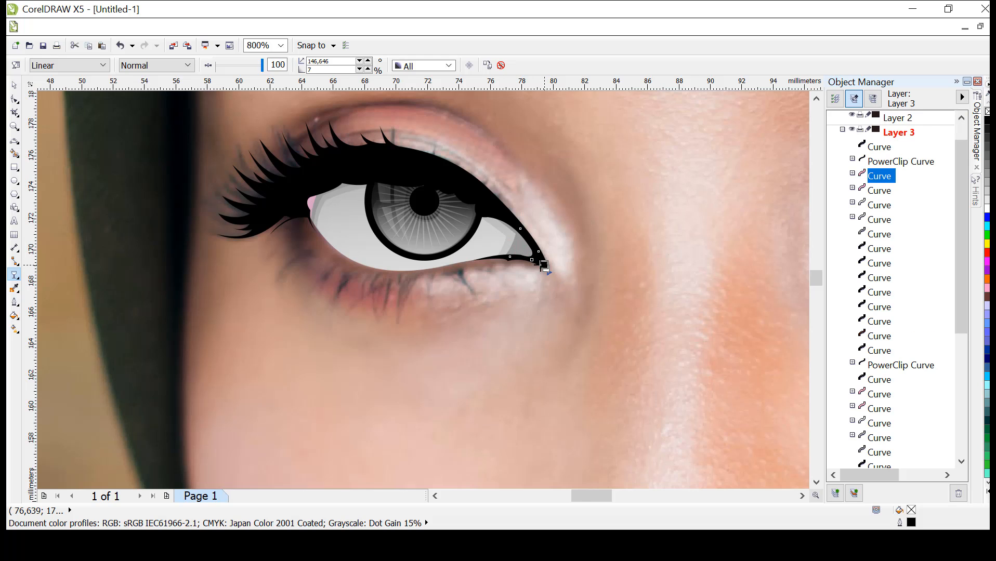
scroll(546, 266, up, 1)
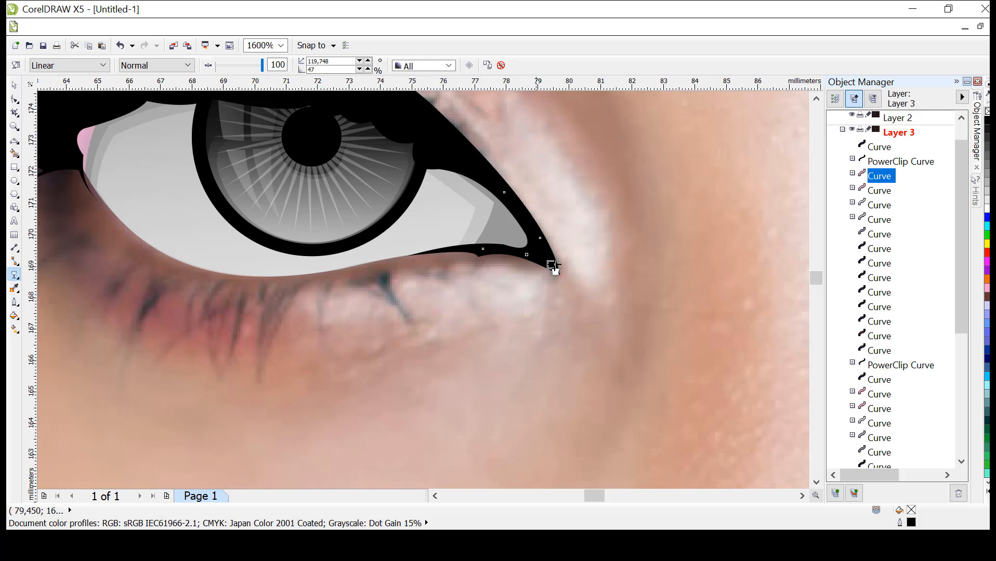
drag(518, 240, 485, 222)
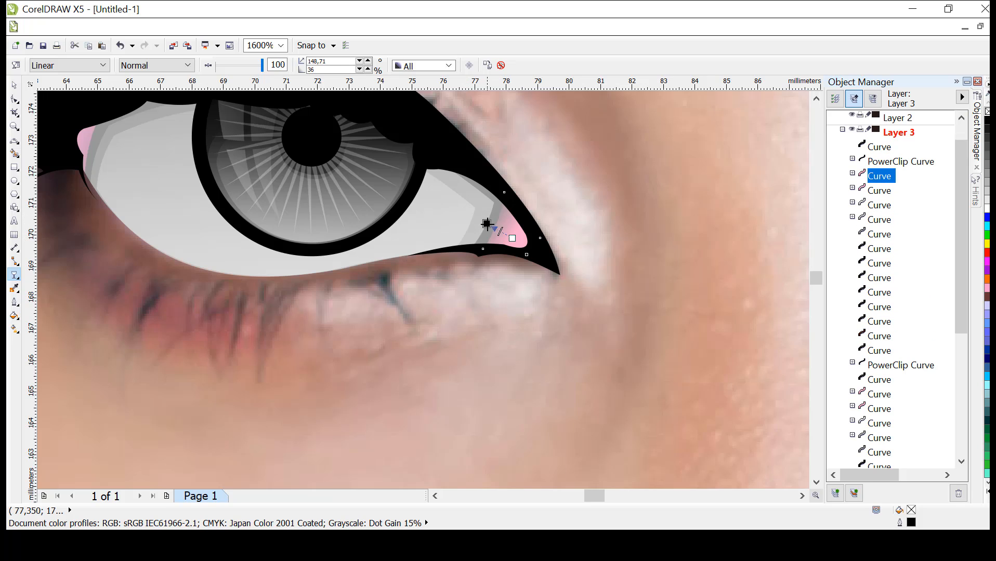
click(591, 220)
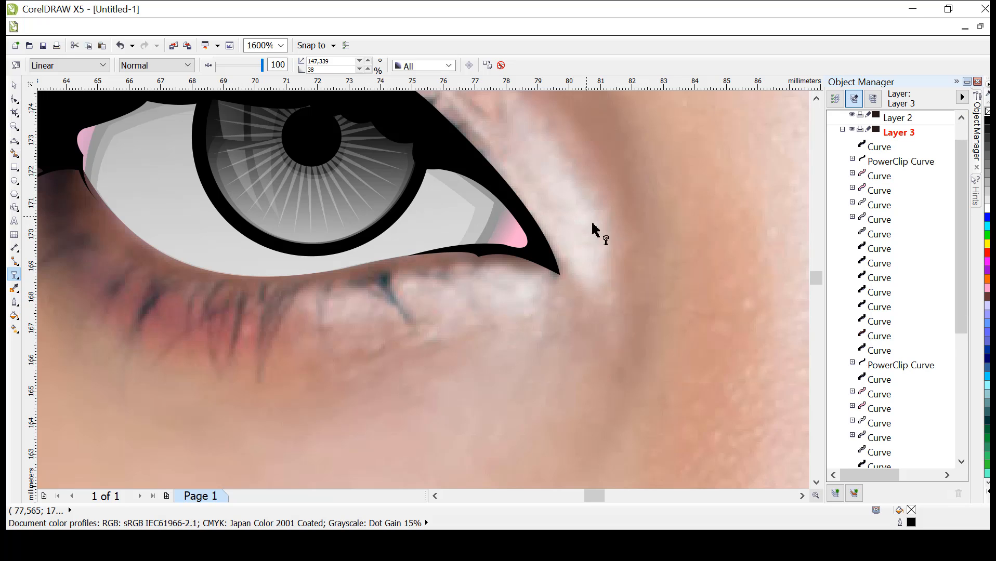
Step: Trace the rim of a new lower-lash shape along the lower eyelid, between the outer and inner eye corners
scroll(596, 258, down, 1)
scroll(600, 259, down, 1)
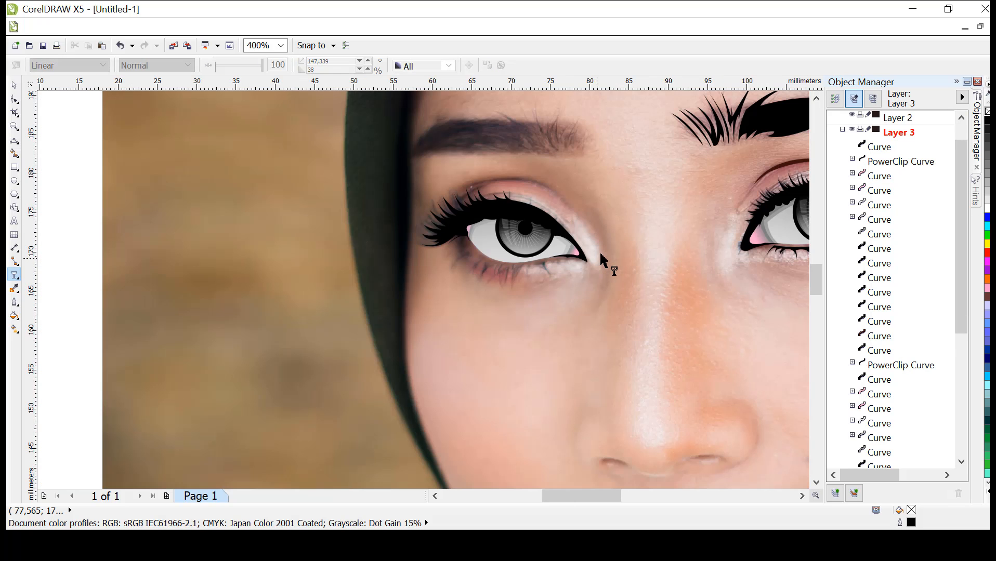
scroll(600, 258, up, 1)
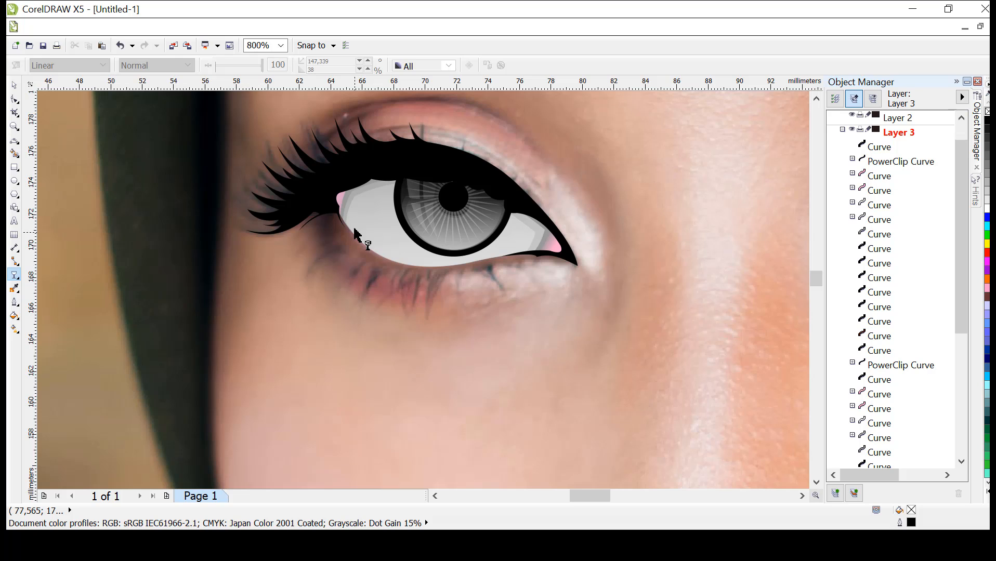
click(14, 140)
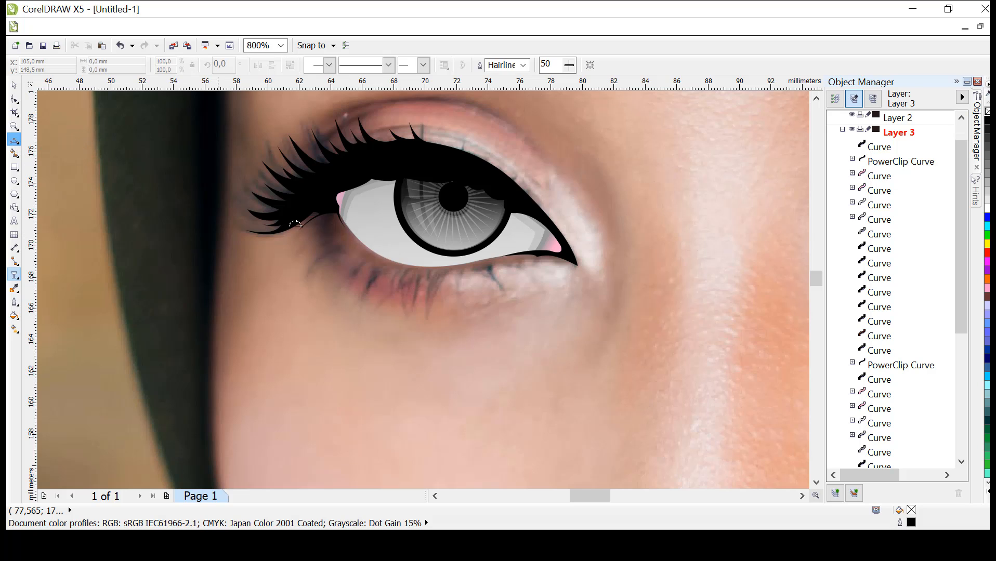
click(334, 213)
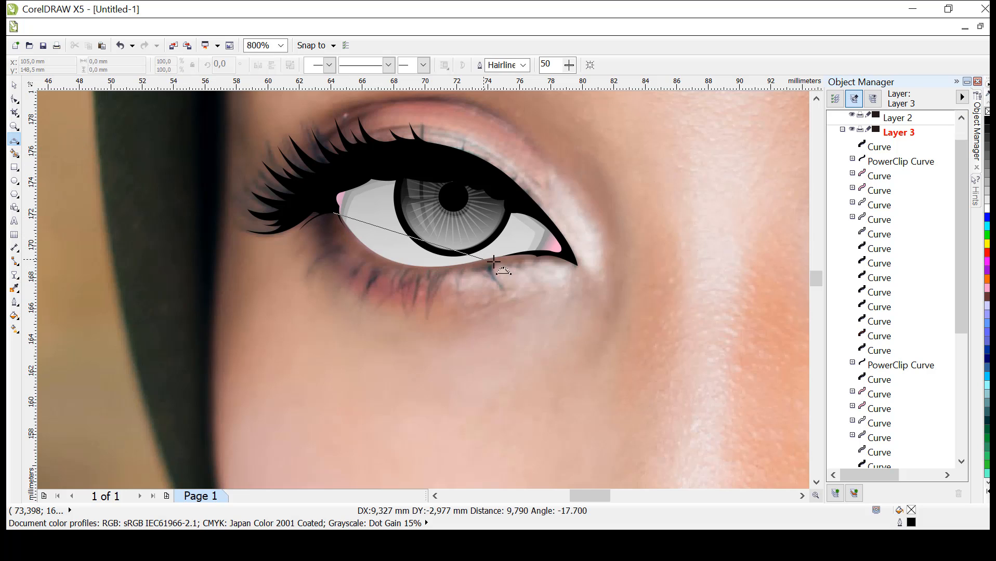
mouse_move(506, 257)
mouse_down()
mouse_move(556, 261)
mouse_move(486, 264)
mouse_move(502, 292)
mouse_move(467, 268)
mouse_move(429, 311)
mouse_move(436, 276)
mouse_move(414, 308)
mouse_move(418, 276)
mouse_move(402, 298)
mouse_move(406, 278)
mouse_move(390, 294)
mouse_move(395, 275)
mouse_move(365, 293)
mouse_move(377, 271)
mouse_up()
click(379, 261)
click(538, 258)
Step: Continue the lash shape with pointed, curved lower lashes from the inner corner across the middle of the lower lid
click(527, 260)
click(524, 266)
click(509, 263)
click(497, 276)
click(489, 271)
click(458, 278)
click(457, 281)
click(438, 287)
click(432, 288)
click(428, 284)
click(430, 283)
click(420, 286)
click(417, 286)
click(406, 286)
click(403, 286)
click(395, 282)
click(391, 282)
click(369, 279)
Step: Add the short lashes toward the outer eye corner and close the lower-lash shape, about 16 mm wide
mouse_move(377, 270)
mouse_down()
mouse_move(353, 283)
mouse_move(360, 268)
mouse_move(333, 271)
mouse_move(352, 258)
mouse_move(320, 265)
mouse_move(340, 252)
mouse_move(309, 267)
mouse_move(331, 246)
mouse_move(310, 252)
mouse_move(322, 241)
mouse_move(306, 239)
mouse_move(322, 230)
mouse_move(303, 234)
mouse_move(325, 221)
mouse_move(305, 223)
mouse_move(333, 212)
mouse_up()
click(350, 274)
click(345, 263)
click(344, 260)
click(335, 258)
click(332, 258)
click(323, 257)
click(320, 254)
click(321, 245)
click(315, 243)
click(313, 238)
click(314, 233)
click(311, 229)
click(316, 224)
click(314, 221)
click(318, 214)
Step: Fill the lower-lash shape with black and remove its outline
key(F10)
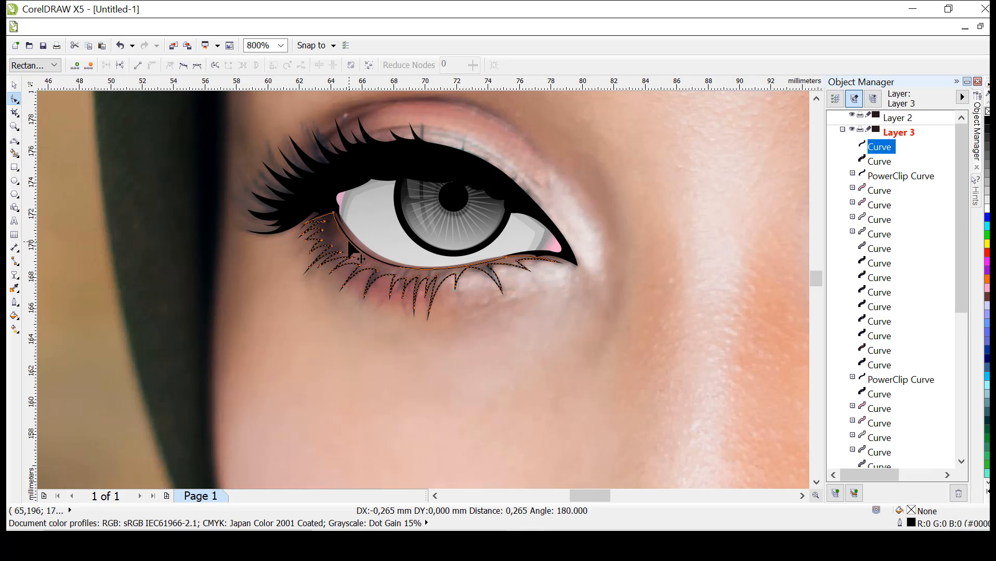
click(987, 120)
right_click(986, 111)
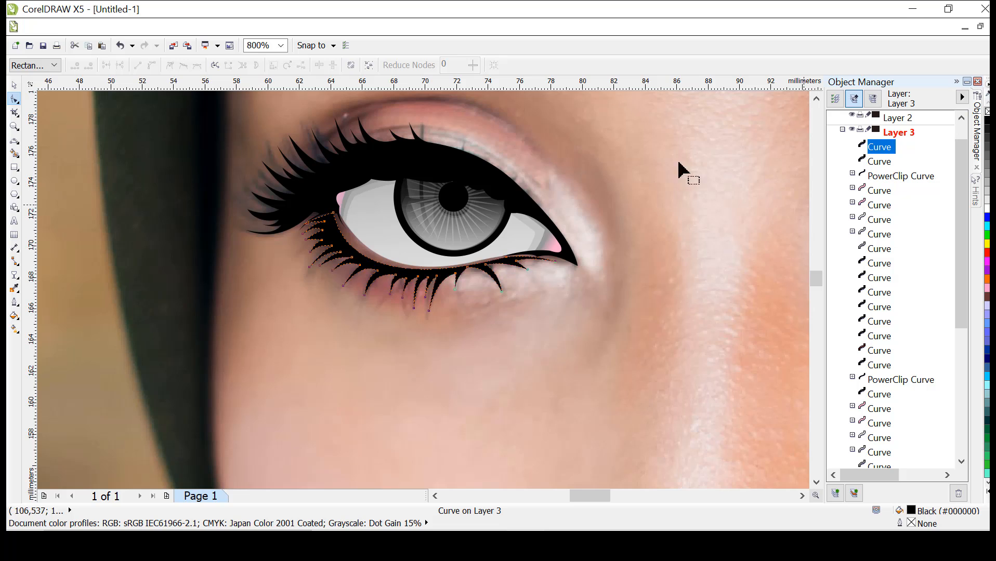
click(14, 85)
Step: Trace the upper eyelid crease as a tapered shape about 13 mm wide and fill it dark brown without an outline
double_click(816, 98)
click(14, 141)
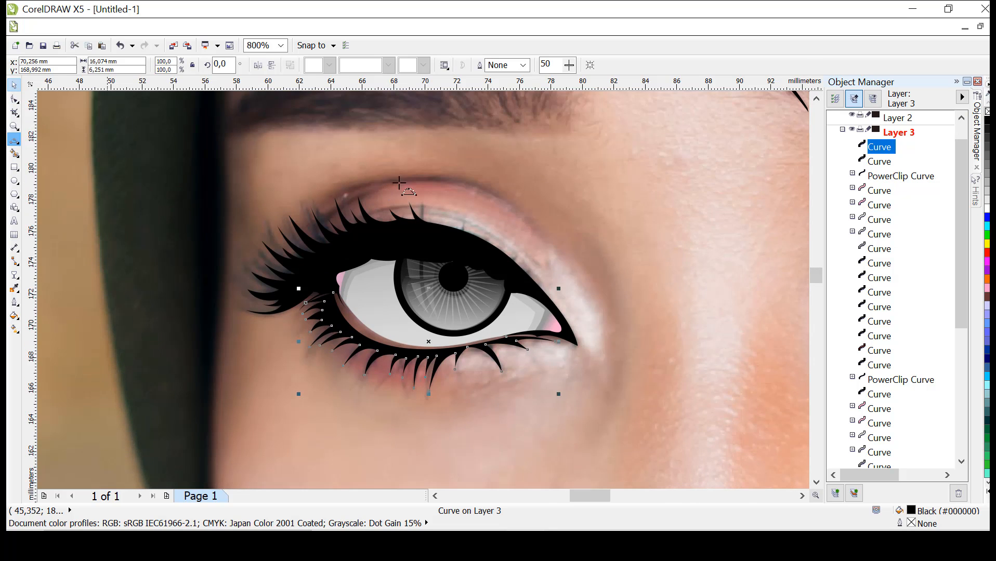
mouse_move(514, 205)
mouse_down()
mouse_move(313, 207)
mouse_move(346, 192)
mouse_move(361, 191)
mouse_move(308, 229)
mouse_move(513, 205)
mouse_up()
click(431, 174)
click(340, 198)
click(330, 206)
click(418, 181)
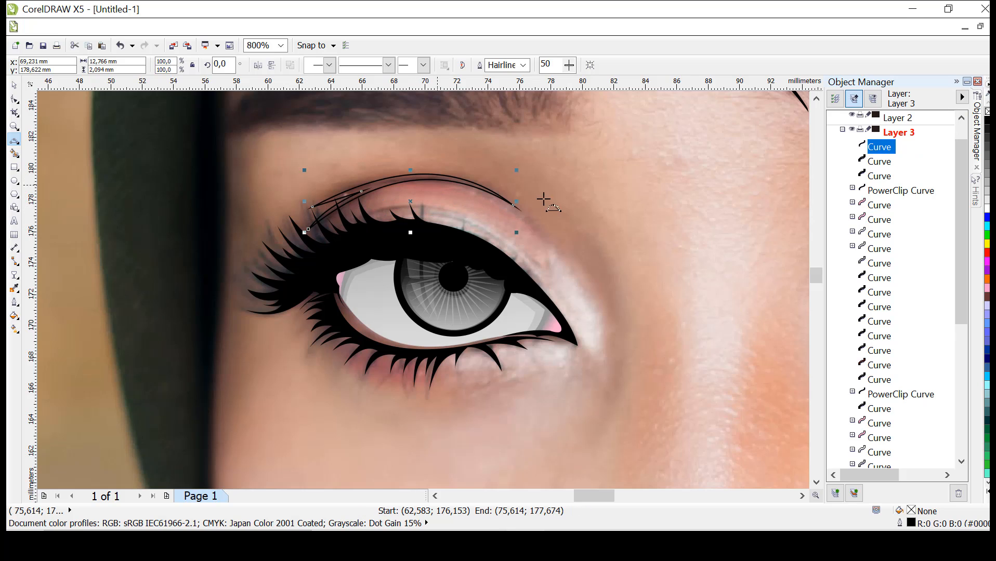
click(991, 249)
right_click(987, 111)
Step: Trace the thin curved hairs at the inner end of the eyebrow as closed shapes, the first about 2.6 mm tall
scroll(582, 215, up, 3)
scroll(582, 215, up, 2)
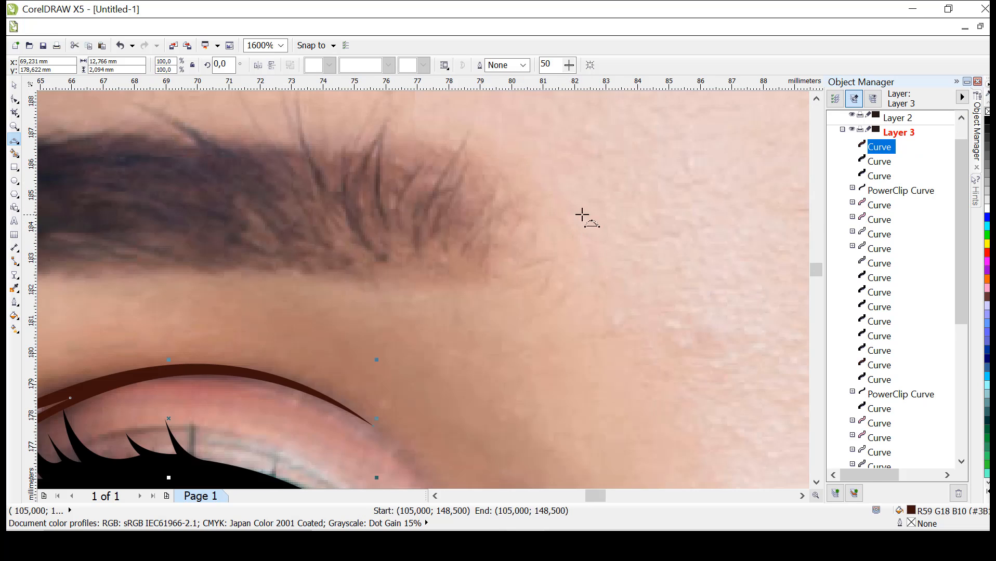
drag(445, 248, 470, 169)
click(453, 208)
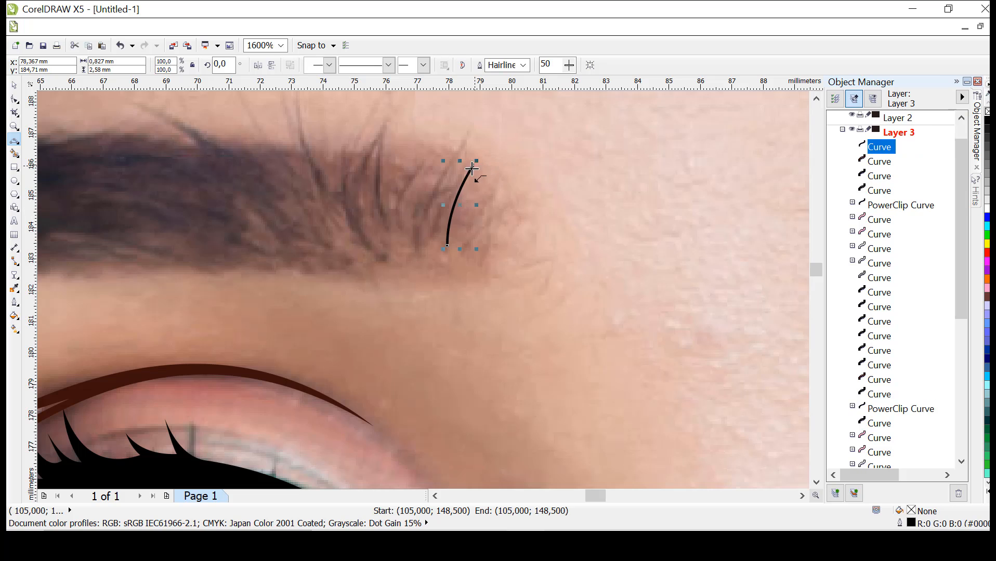
mouse_move(473, 165)
mouse_down()
mouse_move(447, 246)
mouse_move(470, 154)
mouse_move(430, 239)
mouse_move(445, 151)
mouse_move(423, 251)
mouse_up()
click(447, 203)
click(439, 186)
click(433, 187)
click(422, 210)
click(414, 219)
click(403, 198)
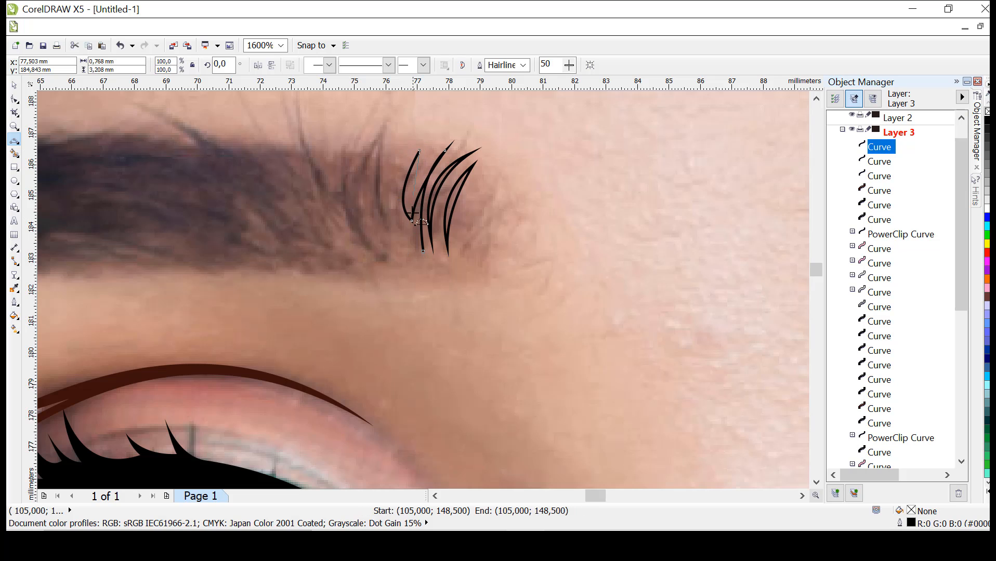
click(397, 211)
mouse_move(420, 150)
mouse_down()
mouse_move(407, 238)
mouse_move(409, 230)
mouse_move(424, 253)
mouse_move(393, 119)
mouse_move(374, 225)
mouse_move(377, 215)
mouse_move(395, 239)
mouse_up()
click(410, 231)
click(423, 253)
Step: Trace the next cluster of taller curved eyebrow hairs beside the innermost ones
click(378, 174)
click(369, 193)
click(377, 216)
click(387, 226)
drag(394, 111, 344, 220)
click(365, 185)
click(366, 217)
click(371, 238)
click(358, 244)
click(343, 221)
Step: Trace the long upswept hair and its neighbouring pointed hair where the eyebrow's inner hairs meet the main body
scroll(283, 114, up, 1)
drag(344, 260, 338, 228)
click(316, 216)
click(313, 189)
drag(338, 229, 394, 149)
click(345, 193)
click(348, 199)
click(365, 186)
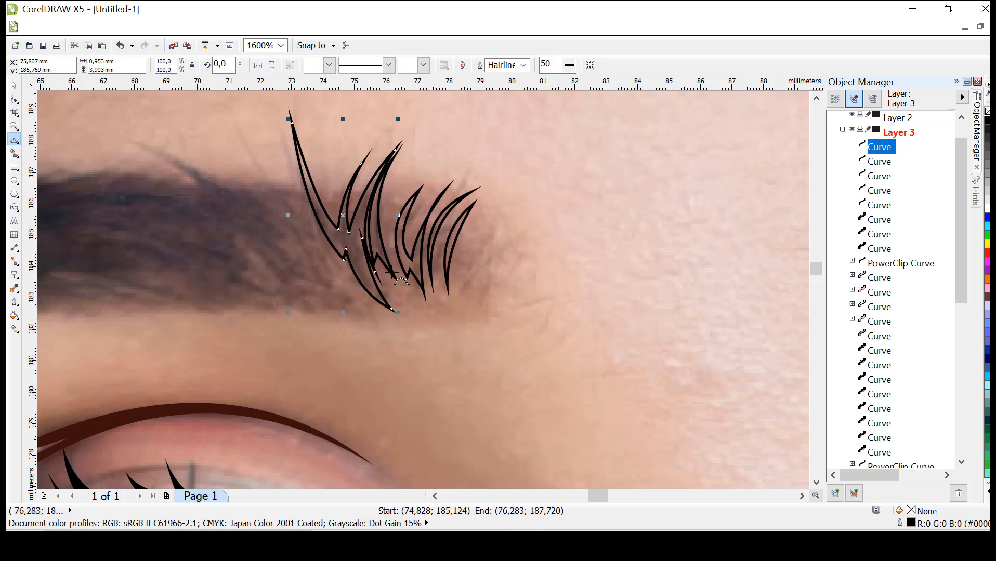
Step: Begin the eyebrow body outline with two long pointed hairs rising from its upper edge
mouse_move(334, 273)
mouse_down()
mouse_move(295, 190)
mouse_move(233, 112)
mouse_up()
click(307, 232)
click(261, 170)
click(254, 164)
mouse_move(274, 198)
mouse_down()
mouse_move(118, 139)
mouse_move(195, 178)
mouse_up()
click(231, 185)
click(150, 146)
click(167, 158)
click(435, 496)
click(436, 494)
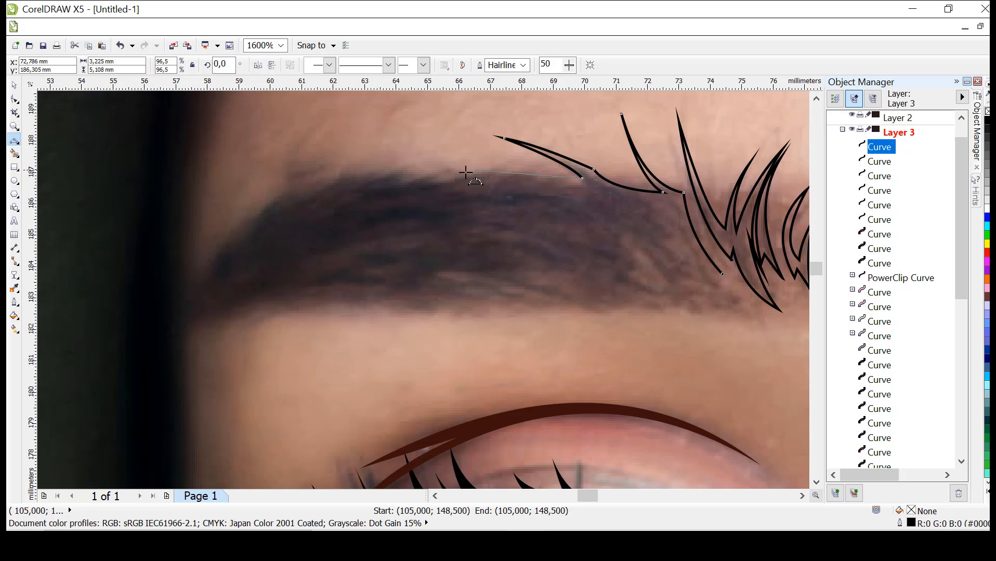
Step: Complete the eyebrow body outline along the jagged upper edge, around the tail and back along the lower edge
click(483, 176)
mouse_move(466, 172)
mouse_down()
mouse_move(260, 195)
mouse_move(172, 316)
mouse_move(493, 310)
mouse_move(481, 304)
mouse_up()
click(445, 177)
click(424, 178)
click(408, 175)
click(261, 198)
click(200, 263)
click(373, 297)
click(487, 307)
drag(481, 304, 728, 282)
click(600, 301)
click(670, 304)
click(727, 316)
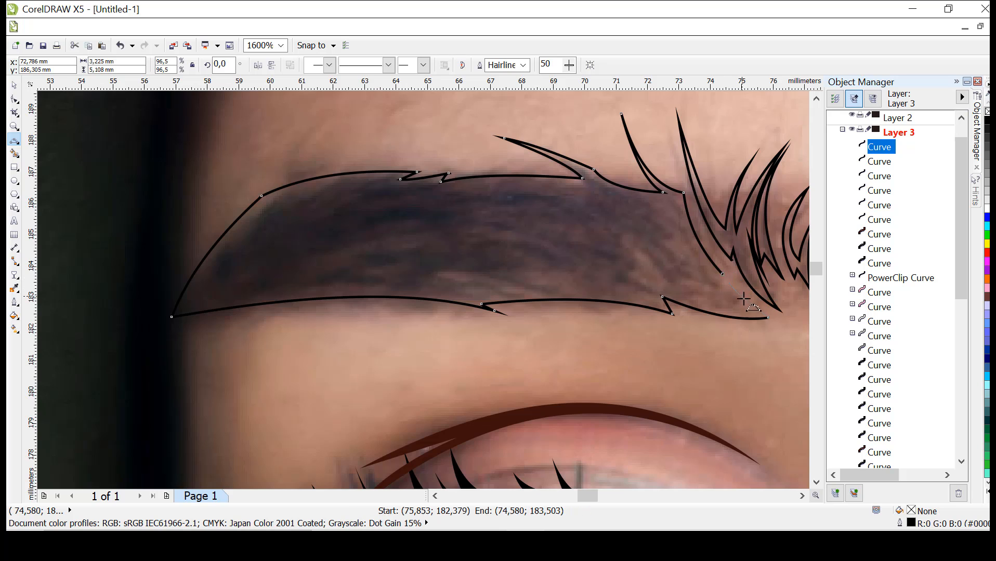
click(744, 298)
Step: Fill the traced eyebrow hairs and the main eyebrow body with black
scroll(734, 243, down, 1)
shift+click(878, 222)
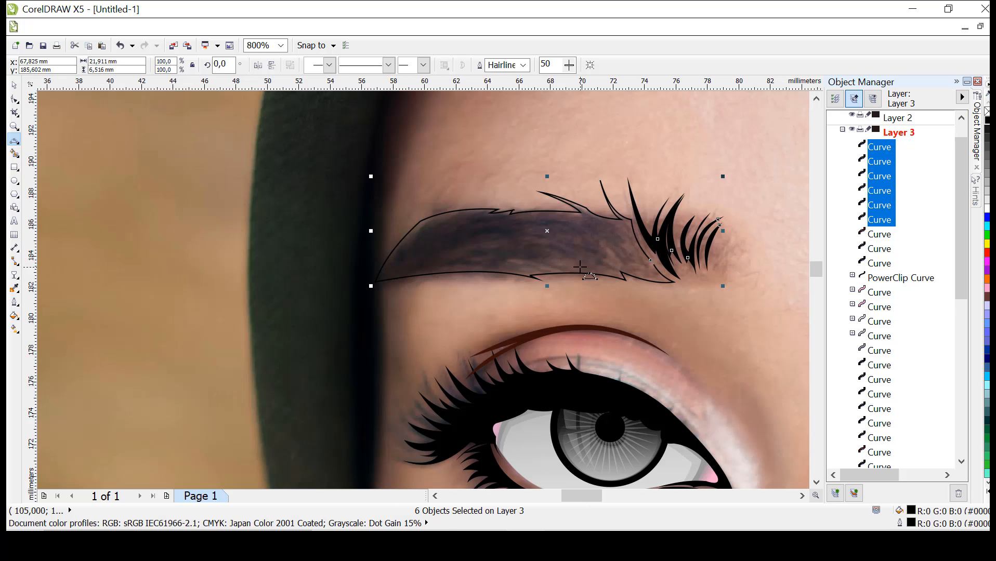
click(14, 99)
click(14, 85)
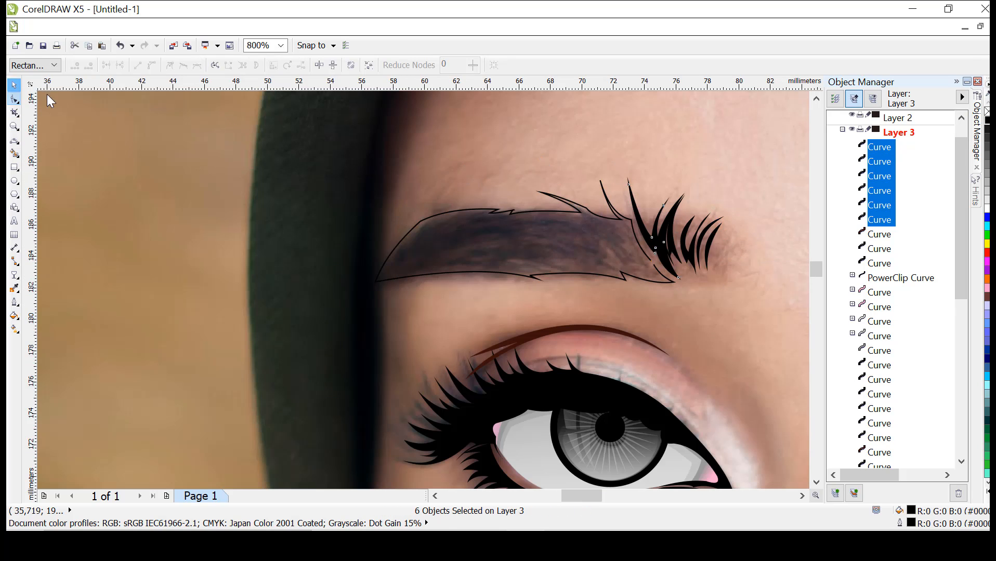
click(445, 65)
key(Escape)
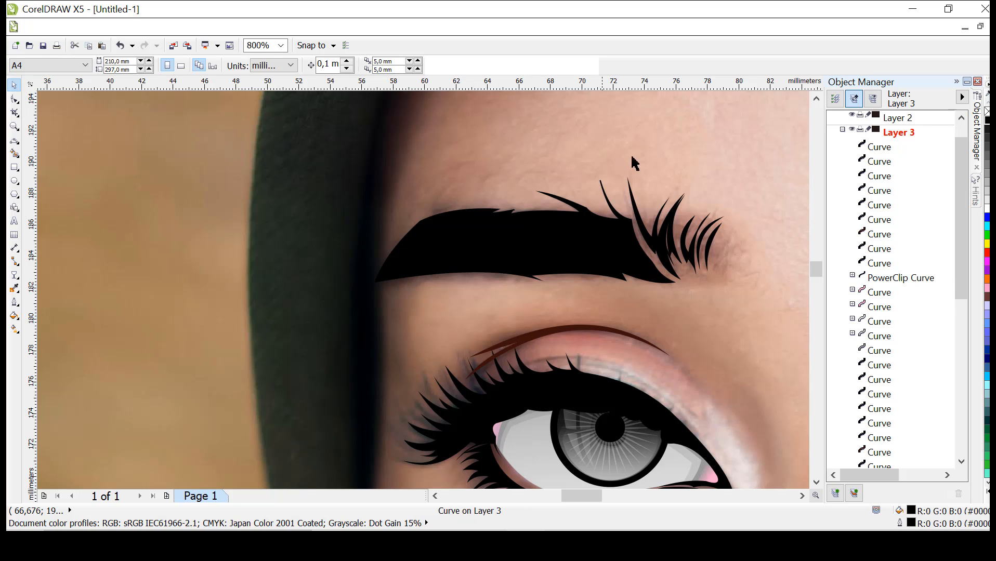
Step: Reshape the edge of a thin hair at the eyebrow's inner end to thicken it slightly
scroll(735, 233, down, 1)
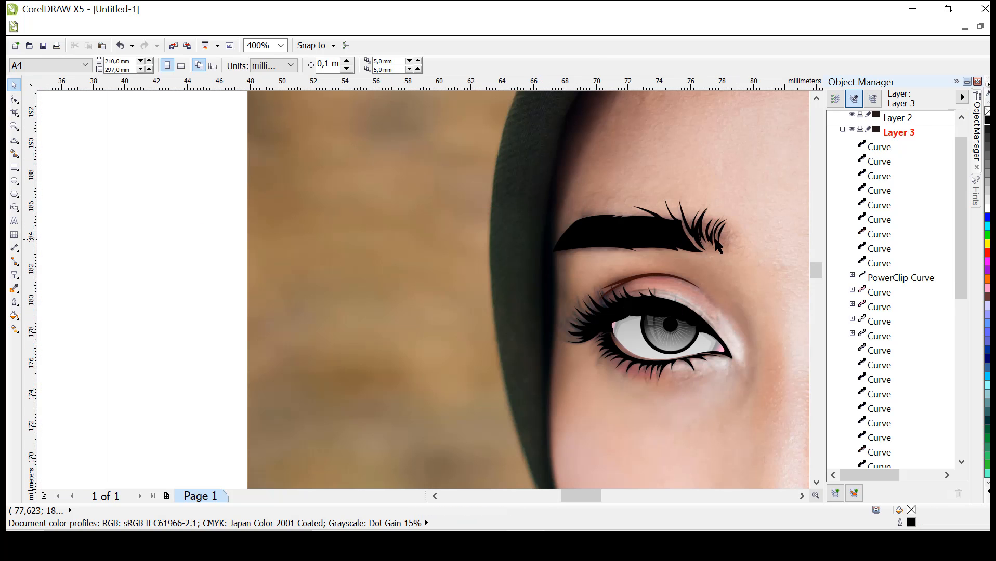
scroll(715, 241, up, 1)
drag(582, 499, 616, 485)
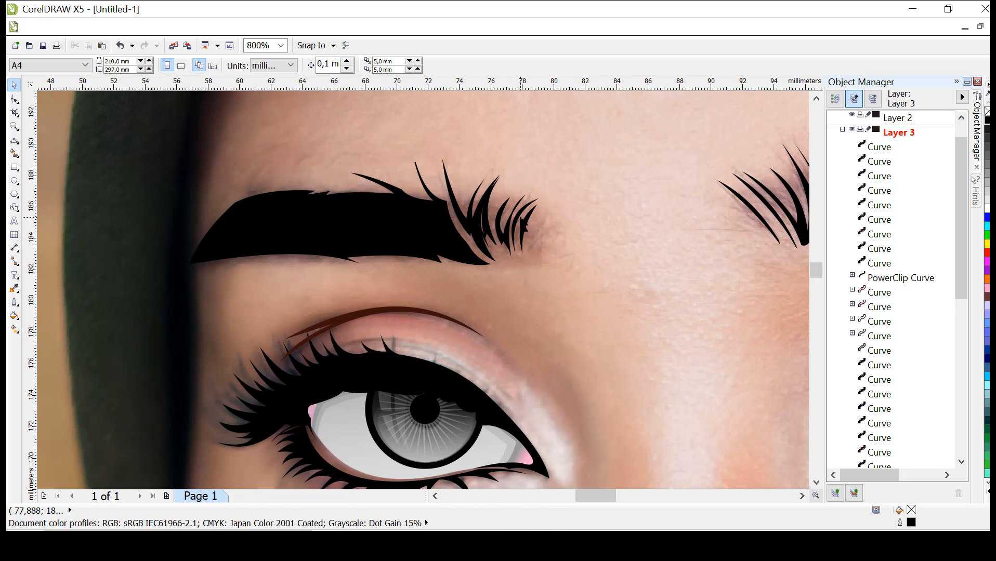
scroll(523, 223, up, 1)
click(16, 101)
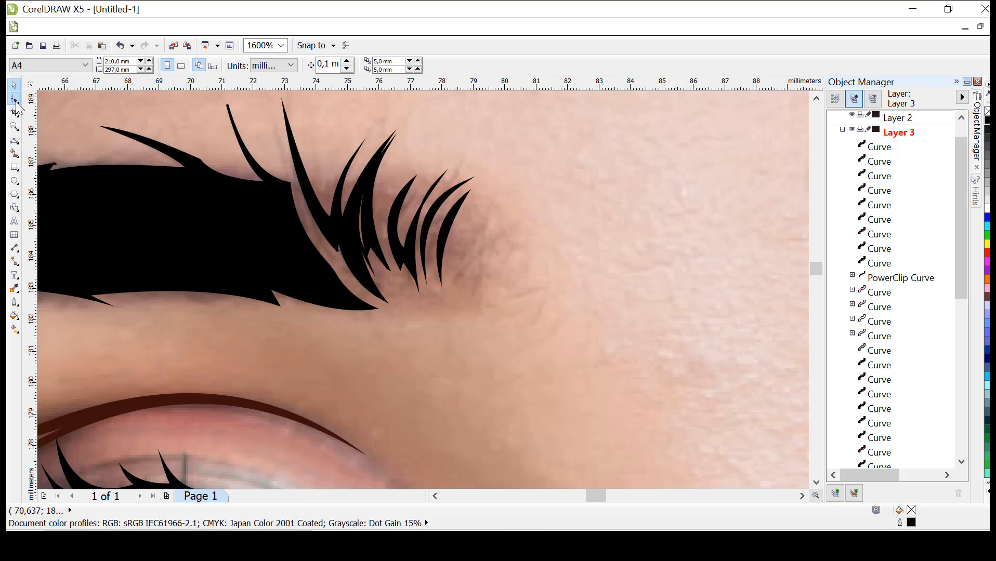
click(419, 228)
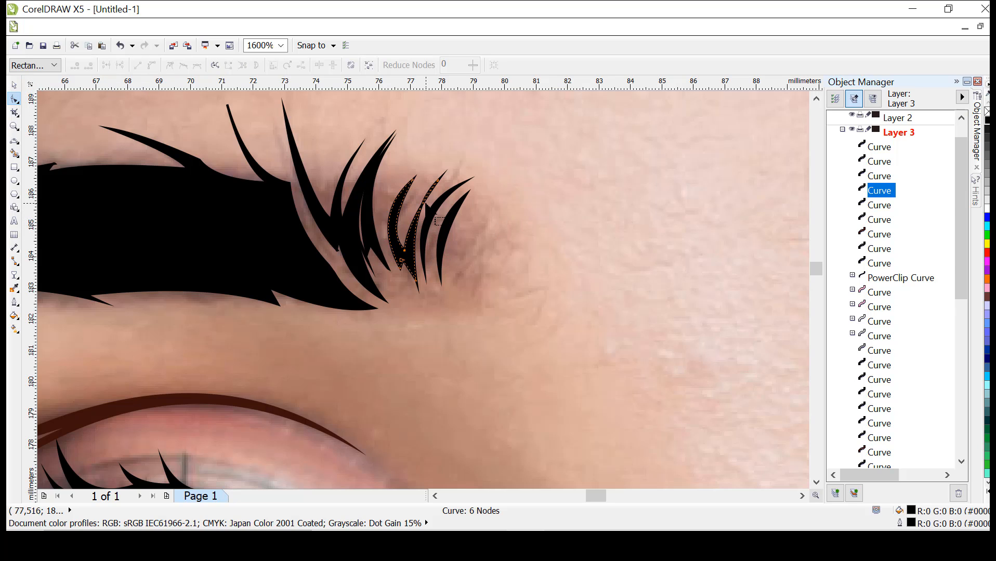
drag(421, 203, 425, 206)
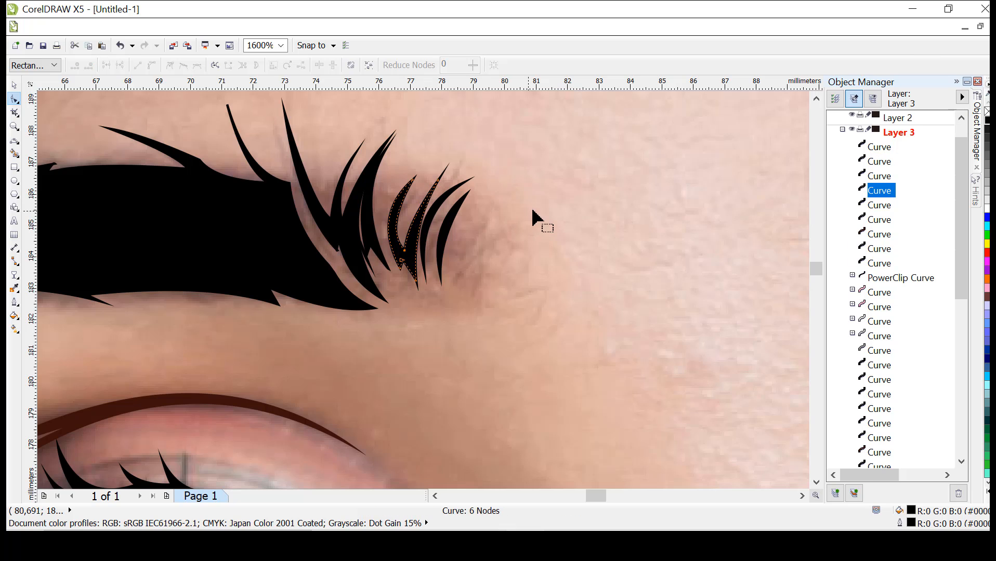
Step: Remove the outlines from all nine new brow, eyelid crease and lash curves together
click(878, 264)
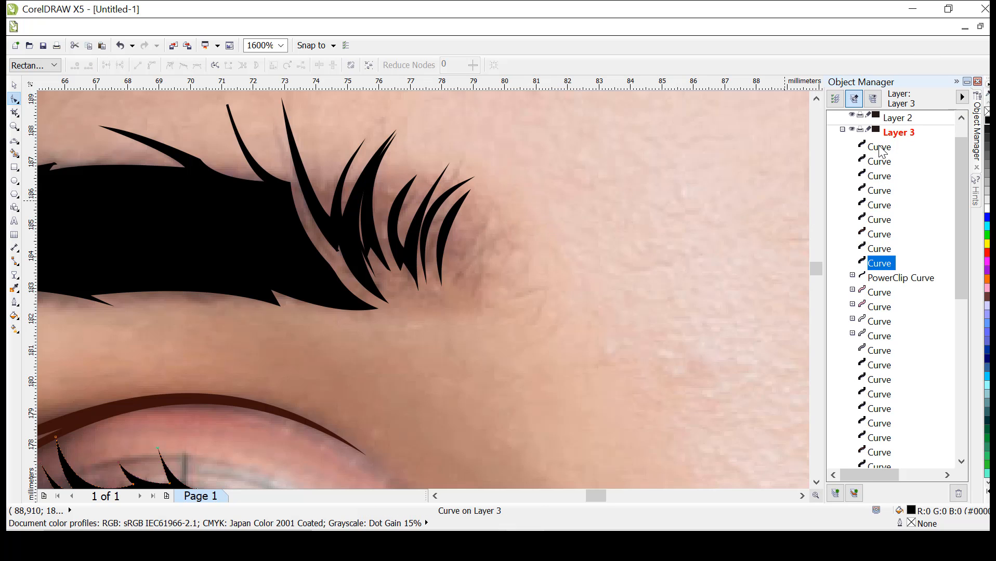
shift+click(879, 148)
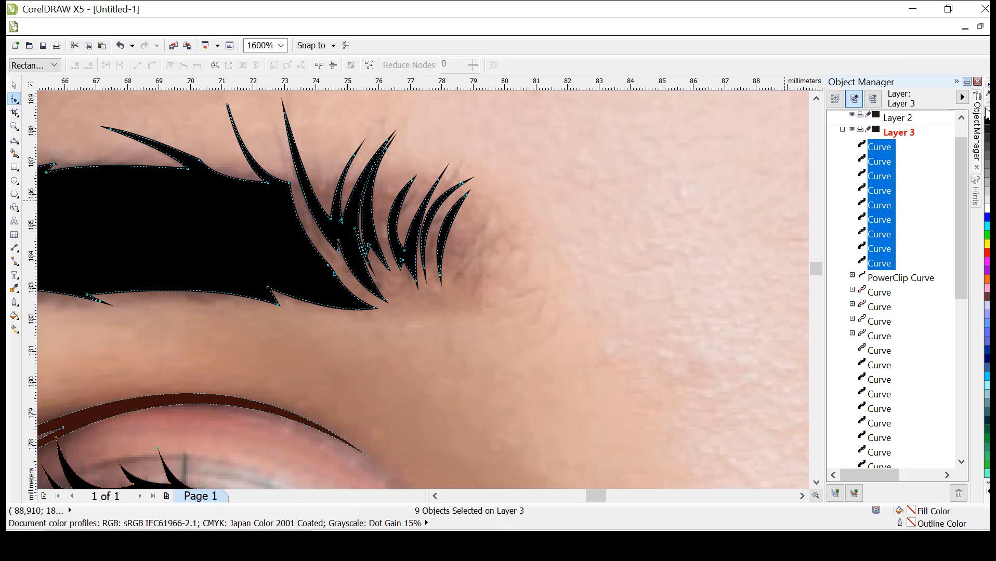
scroll(538, 171, down, 1)
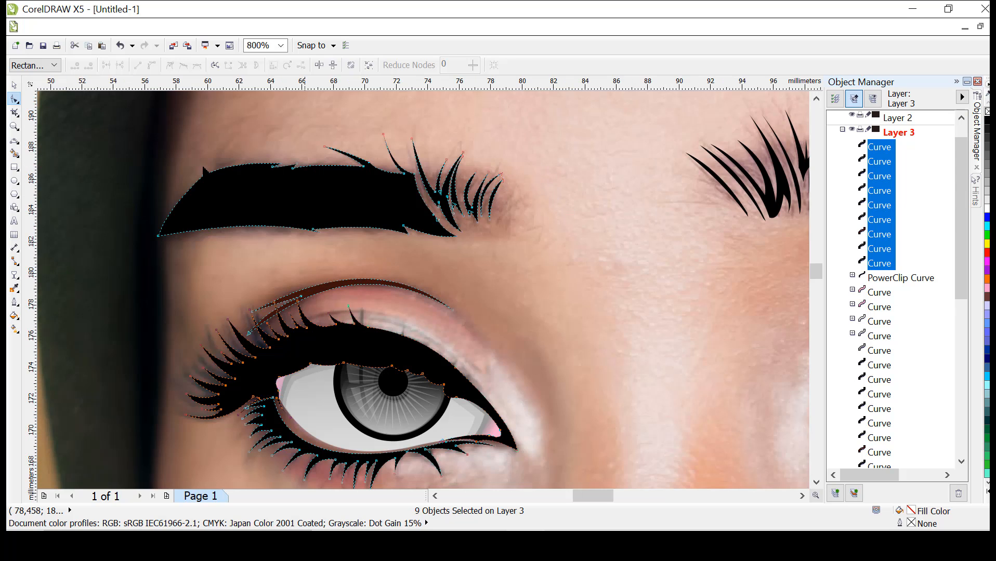
Step: Try a backing shape traced around the whole eyebrow, including its inner hairs, and fill it with black
click(15, 153)
click(14, 142)
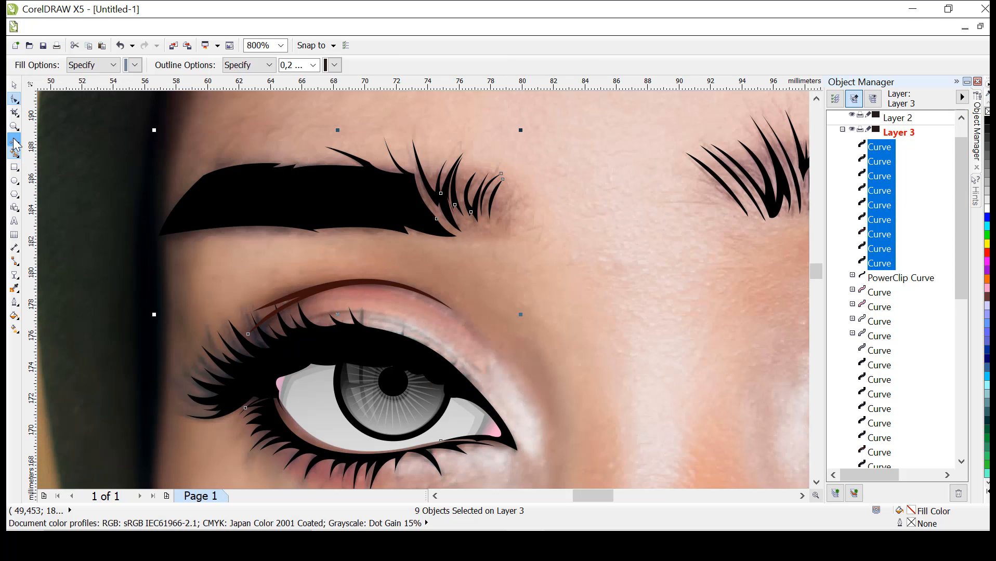
key(Escape)
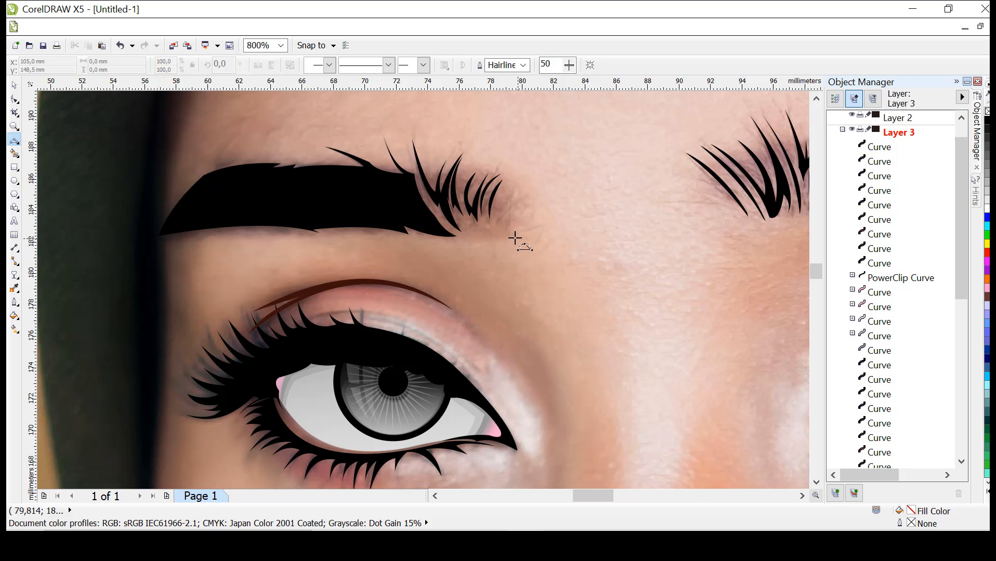
drag(510, 205, 509, 178)
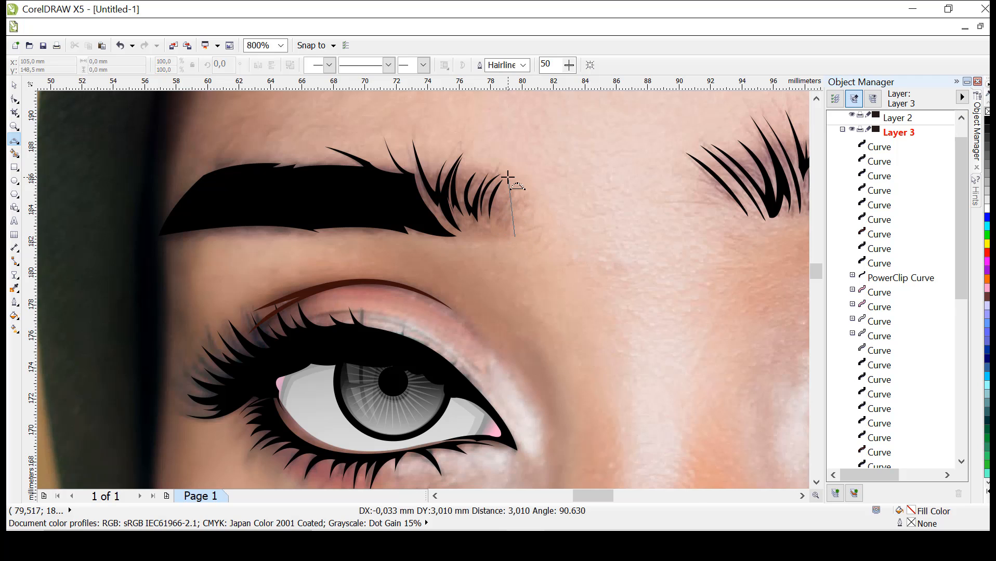
click(506, 219)
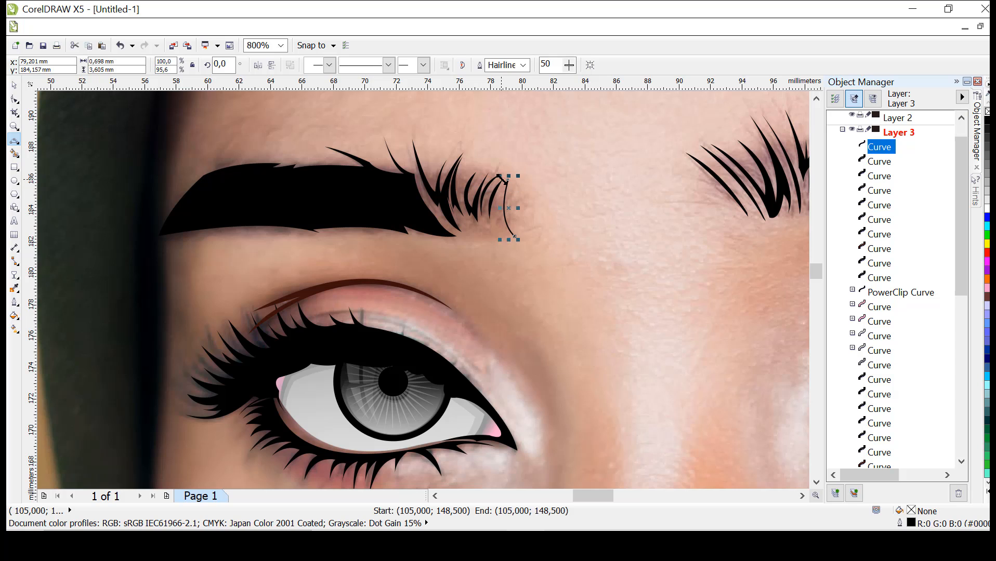
drag(316, 180, 164, 239)
click(323, 166)
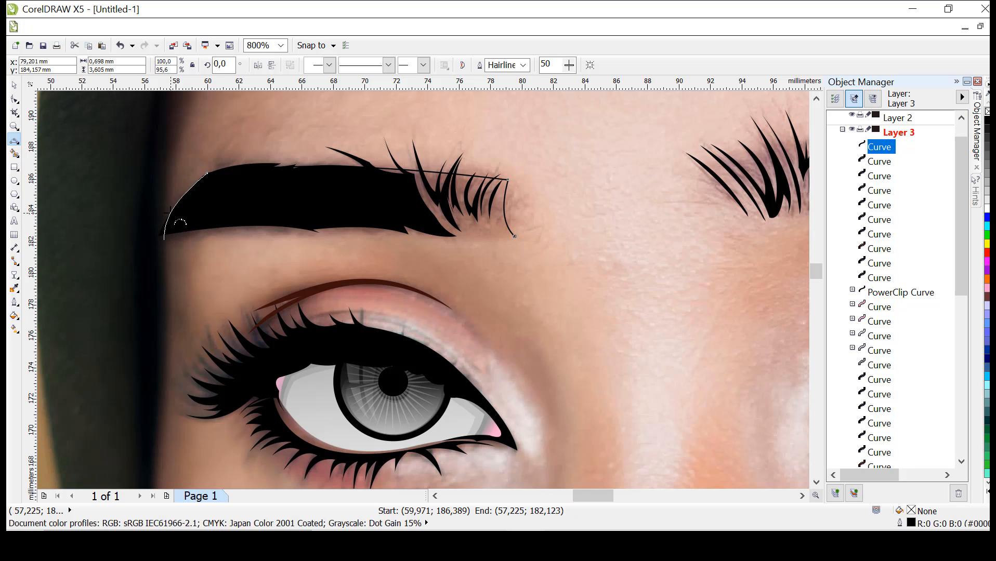
click(165, 242)
drag(344, 247, 515, 236)
click(330, 237)
click(512, 241)
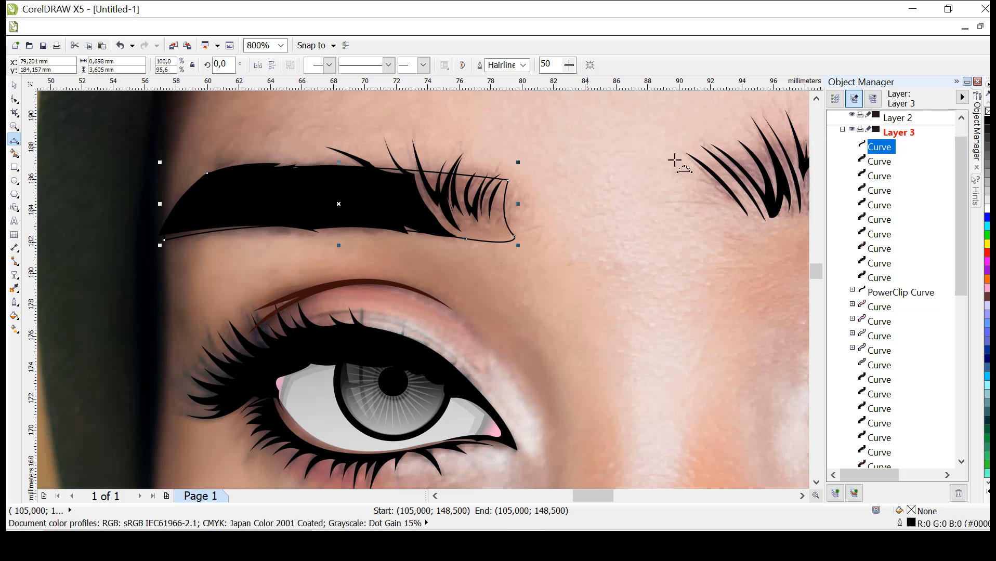
click(987, 120)
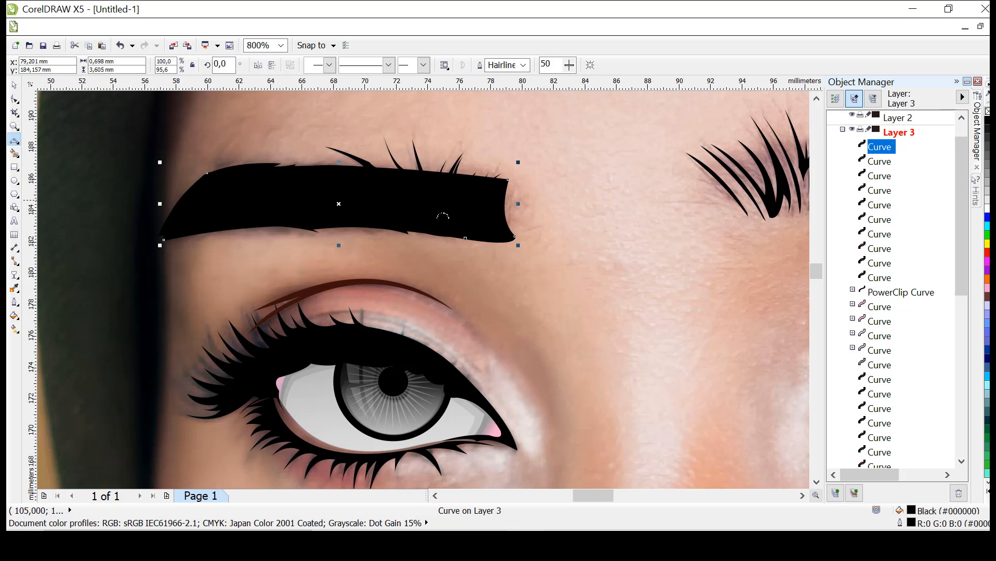
Step: Delete the black backing shape covering the eyebrow
scroll(542, 184, down, 2)
scroll(554, 214, up, 1)
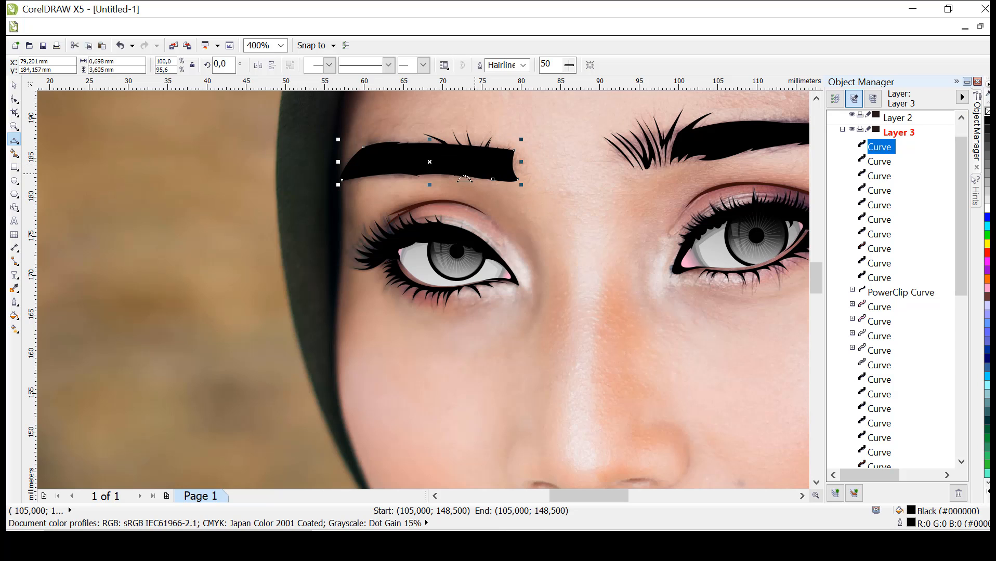
key(Delete)
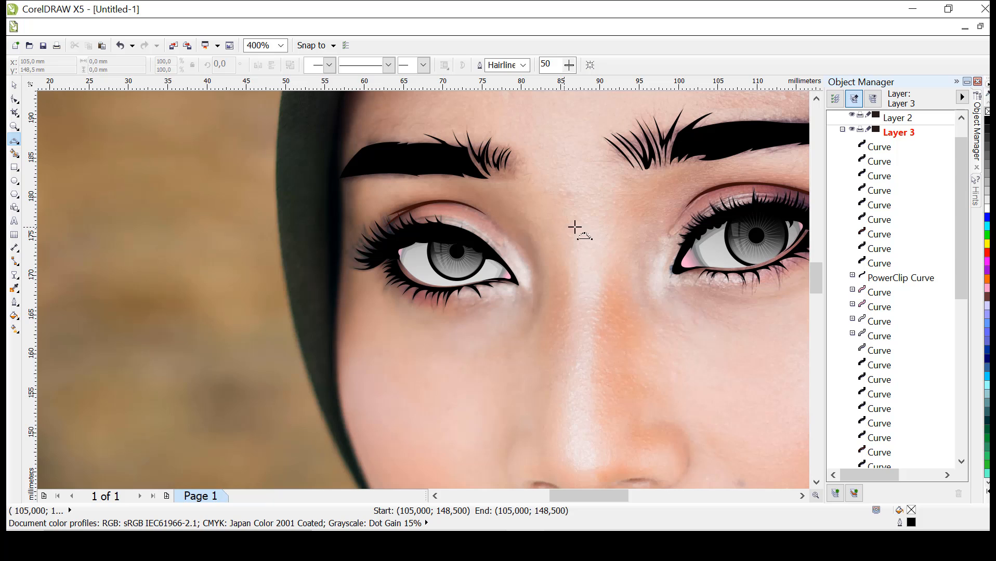
click(816, 100)
click(816, 100)
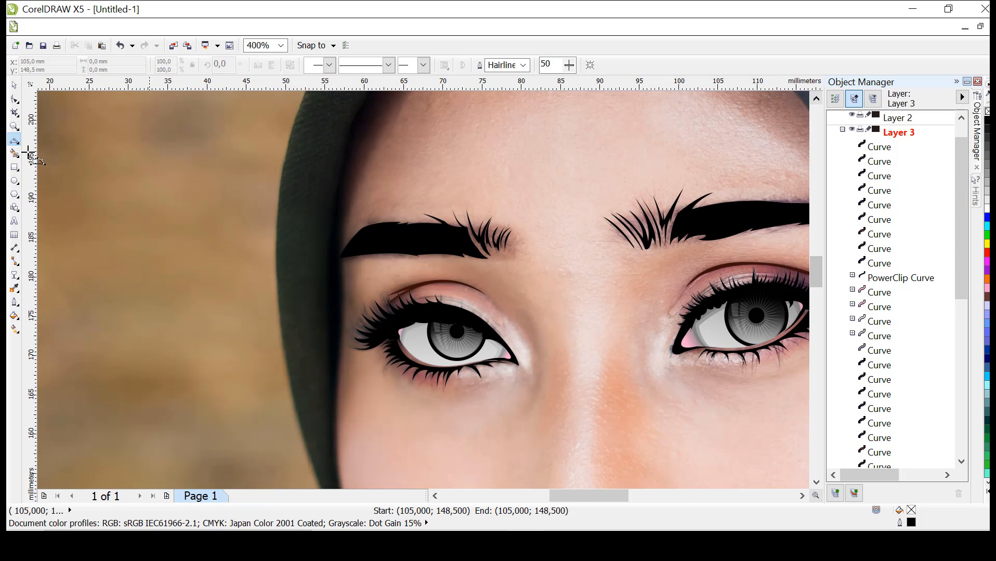
Step: Open the PowerClip contents of the photo's left eye for editing and select its seven-object iris group, listing its members
click(14, 85)
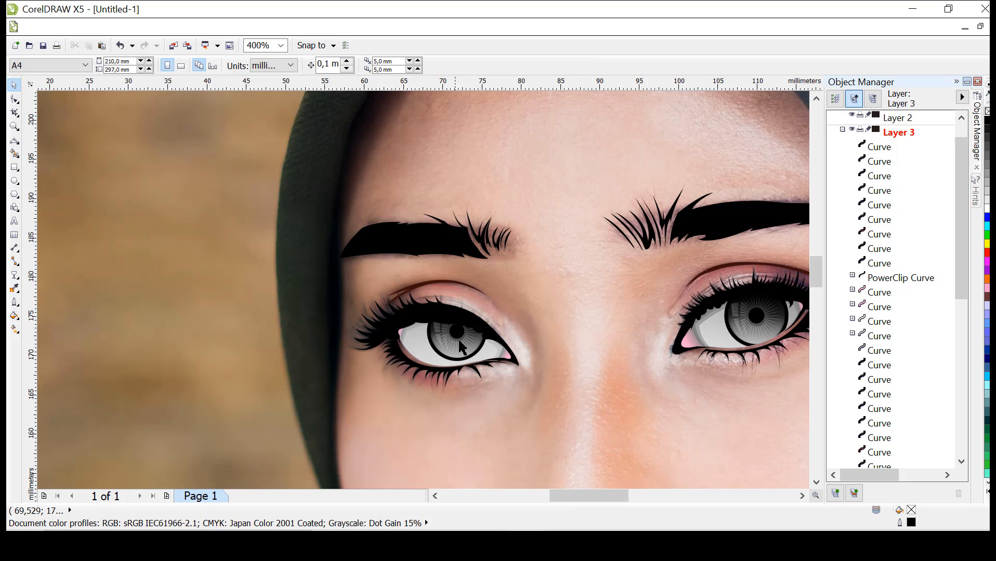
click(474, 355)
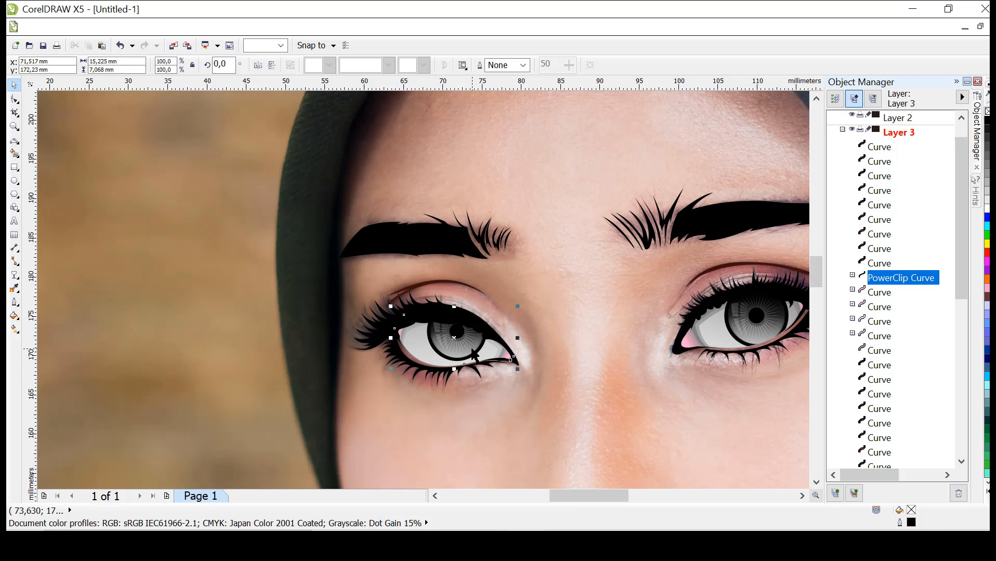
click(213, 27)
mouse_move(289, 230)
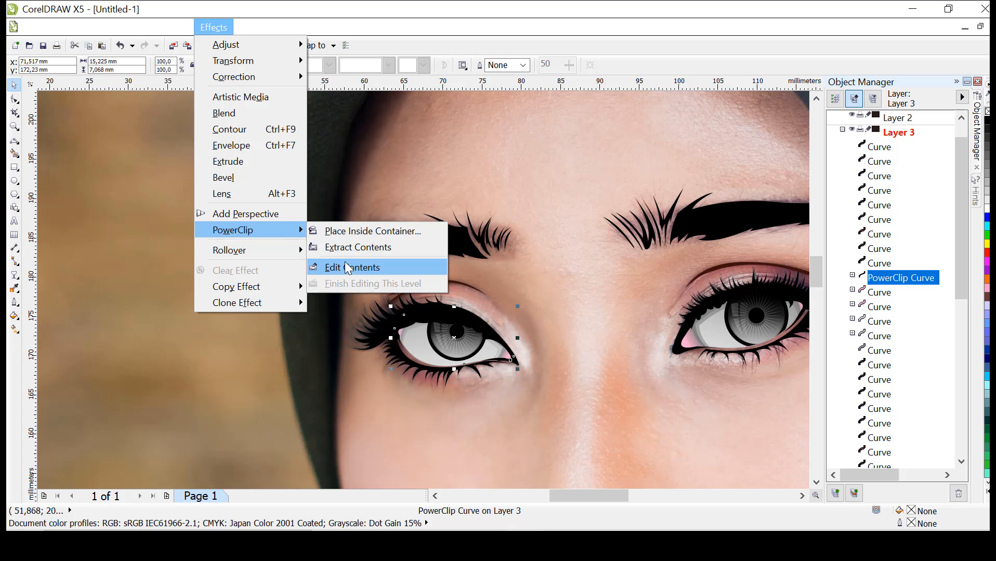
click(348, 267)
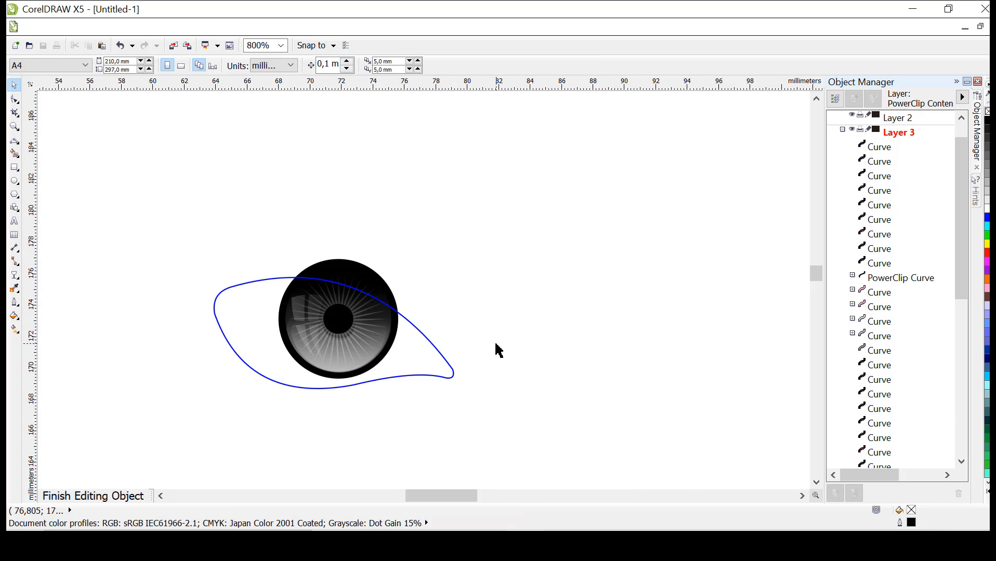
click(346, 353)
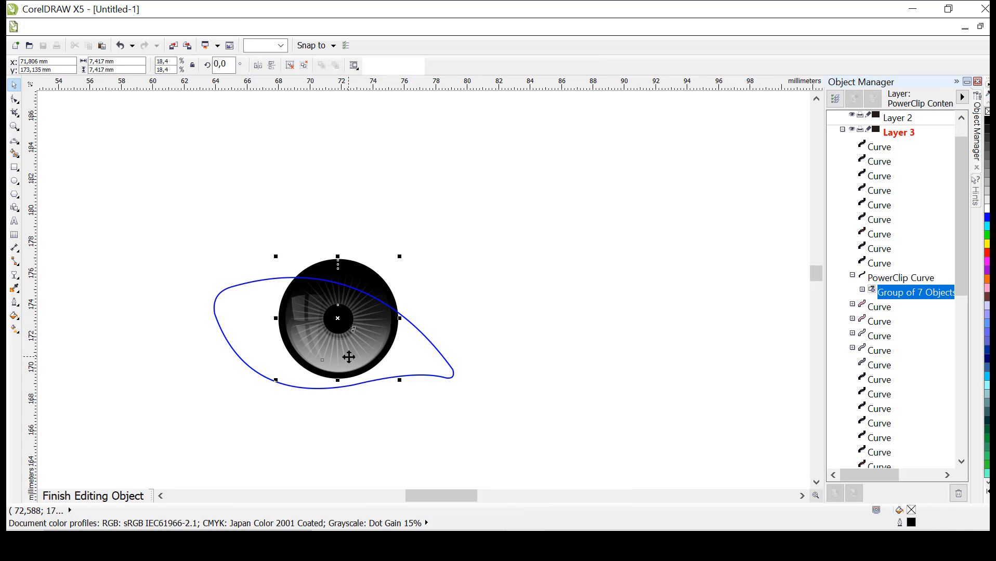
click(862, 290)
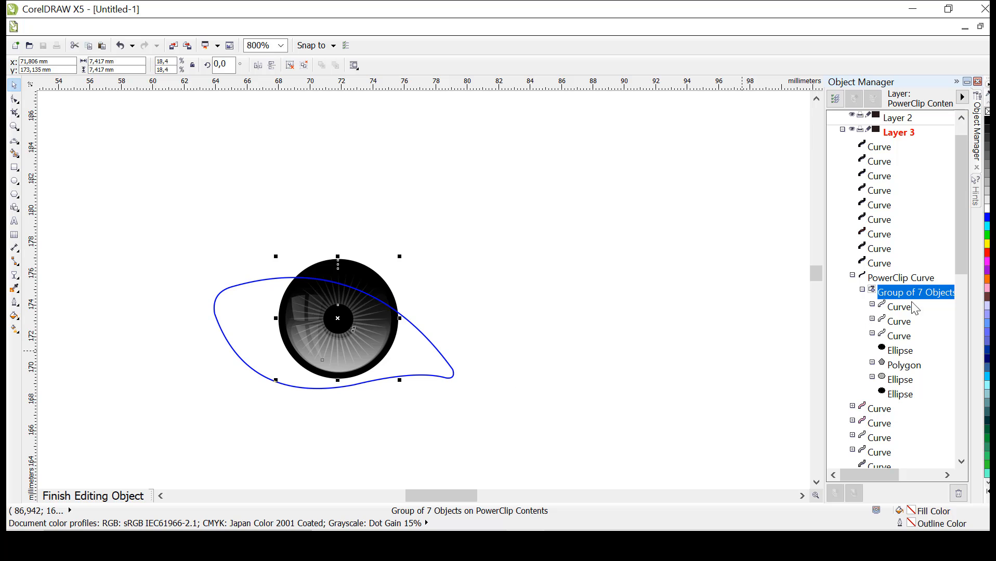
Step: Try a blue fill on the whole iris group and undo it
click(987, 218)
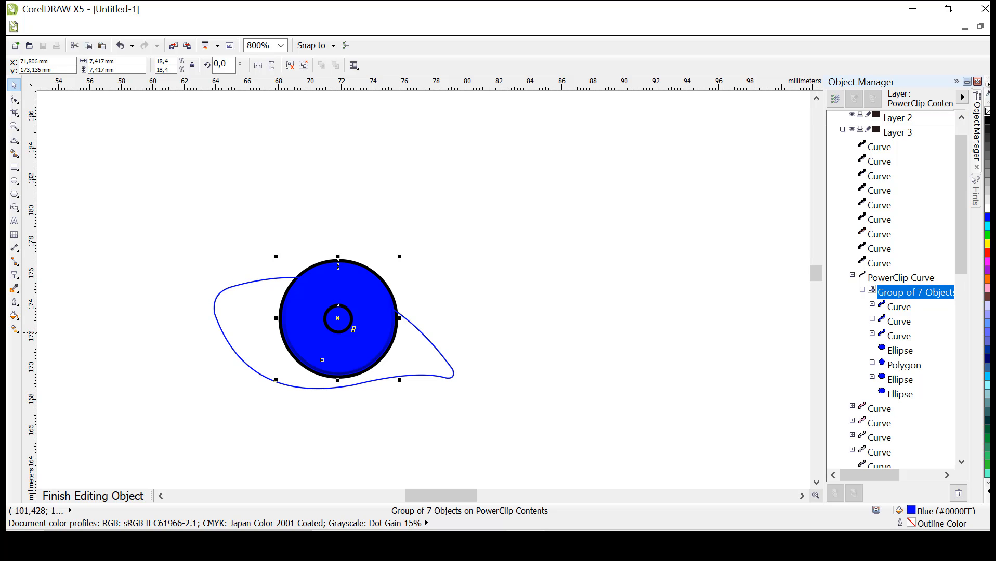
key(ctrl+z)
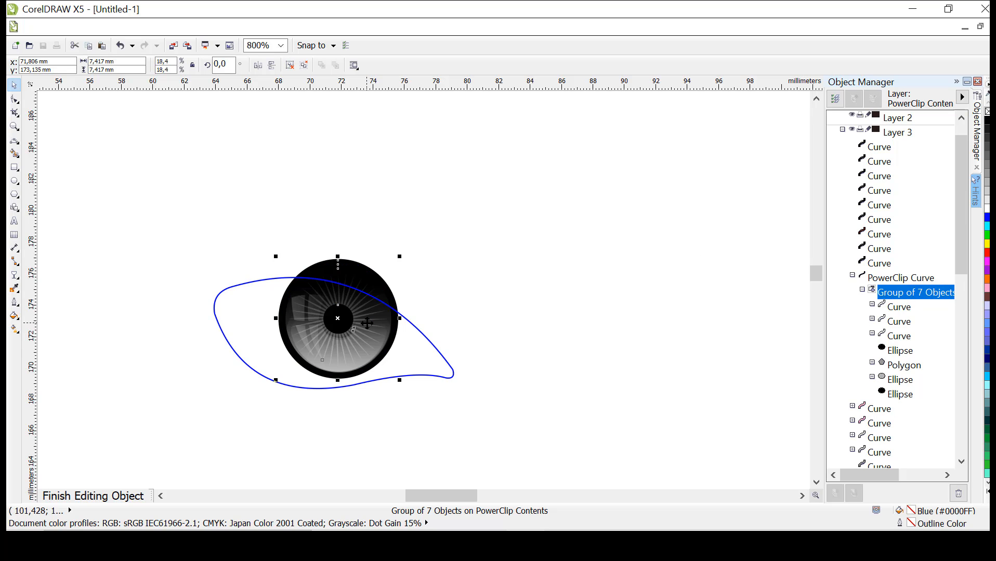
Step: Ungroup the iris and fill the ellipse just below the polygon with magenta
key(ctrl+u)
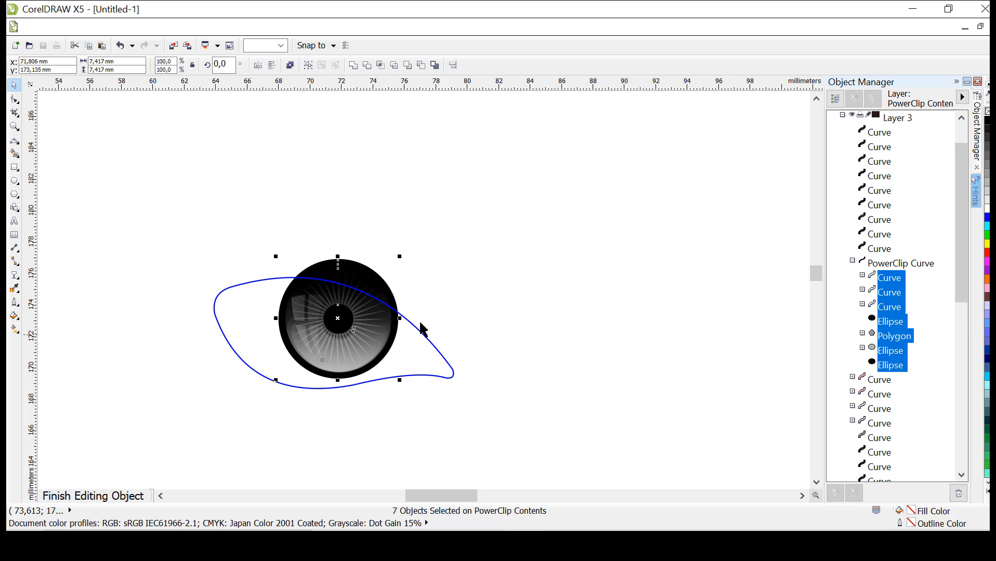
click(698, 369)
click(889, 351)
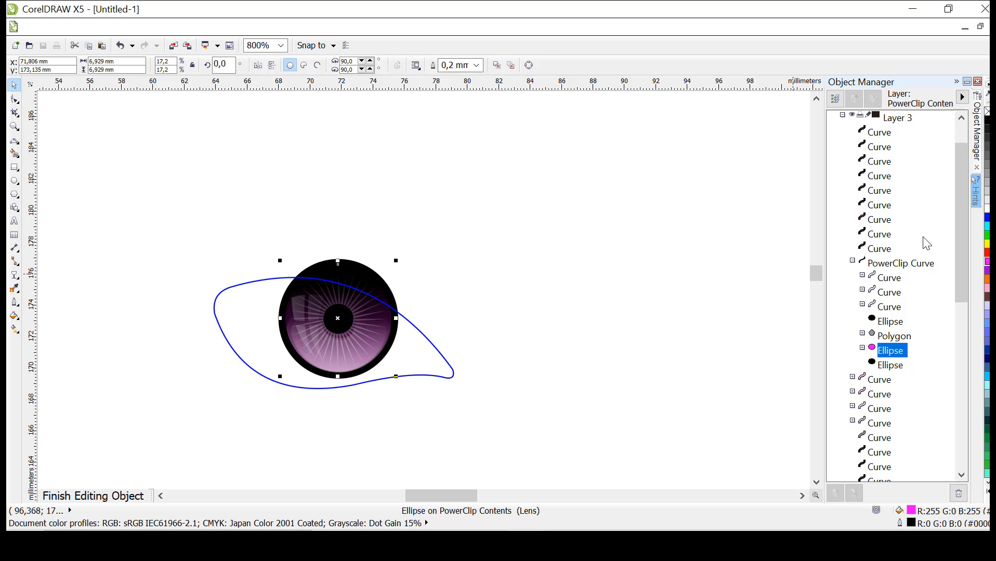
Step: Try yellow, green and dark teal fills on the ellipse that colours the iris
click(987, 247)
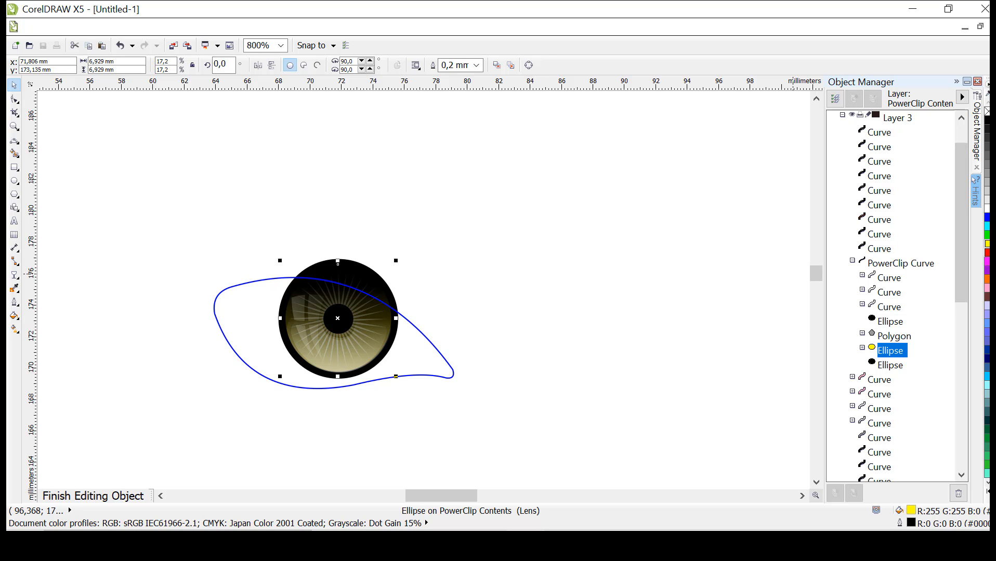
click(987, 236)
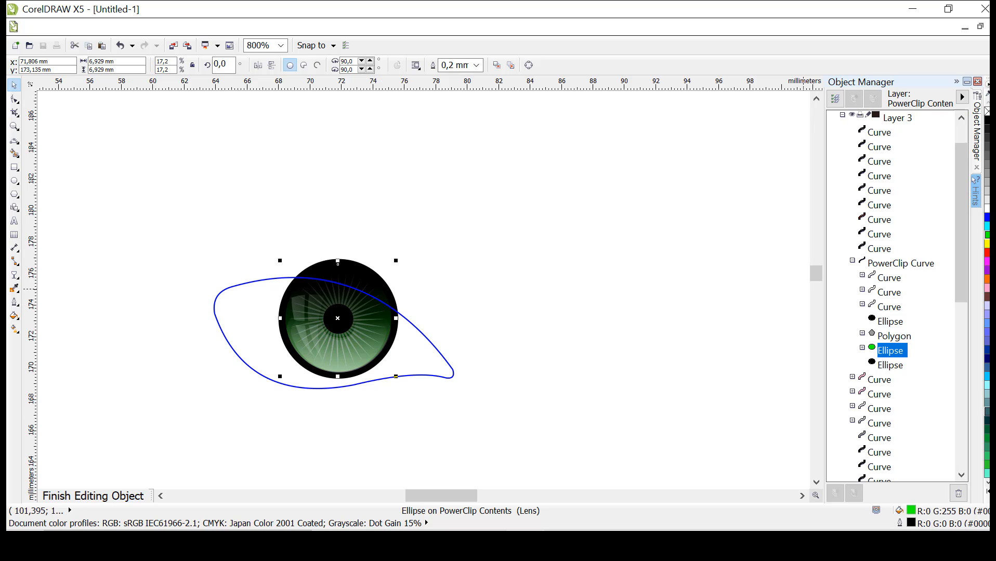
click(986, 421)
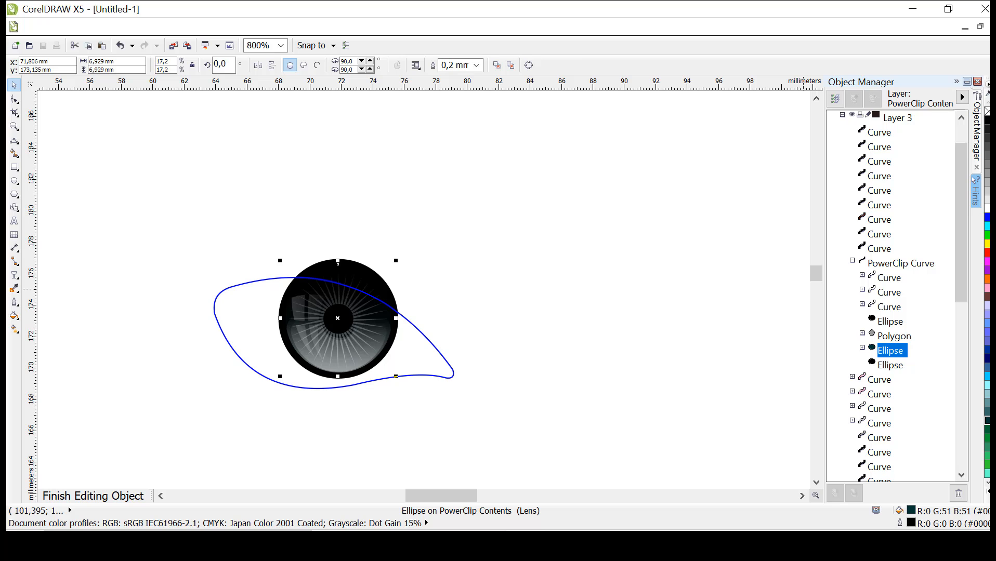
Step: Fill the ellipse that colours the iris with green and finish editing the PowerClip contents
click(987, 237)
click(116, 497)
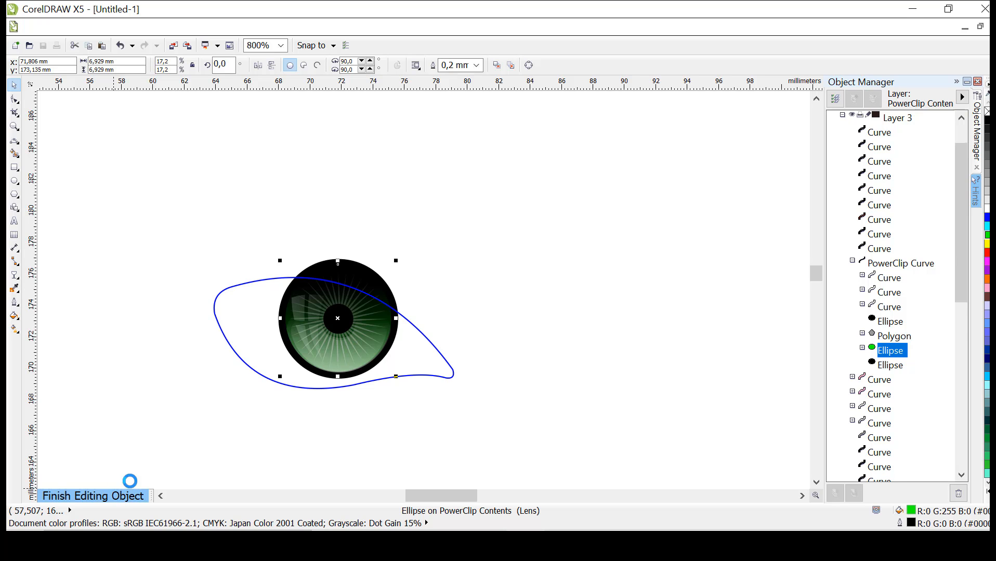
Step: Open the PowerClip contents of the photo's right eye for editing
scroll(502, 322, down, 2)
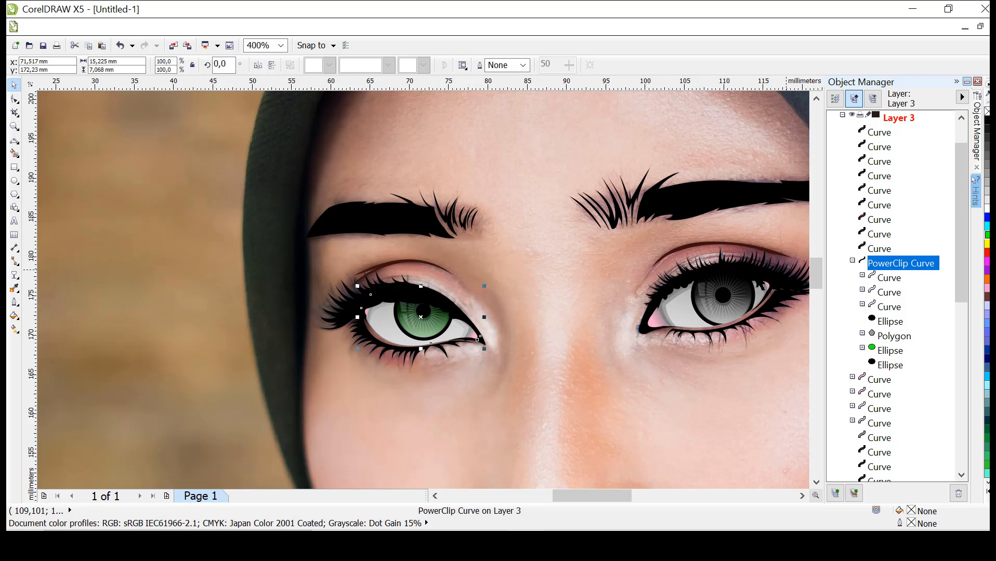
click(716, 299)
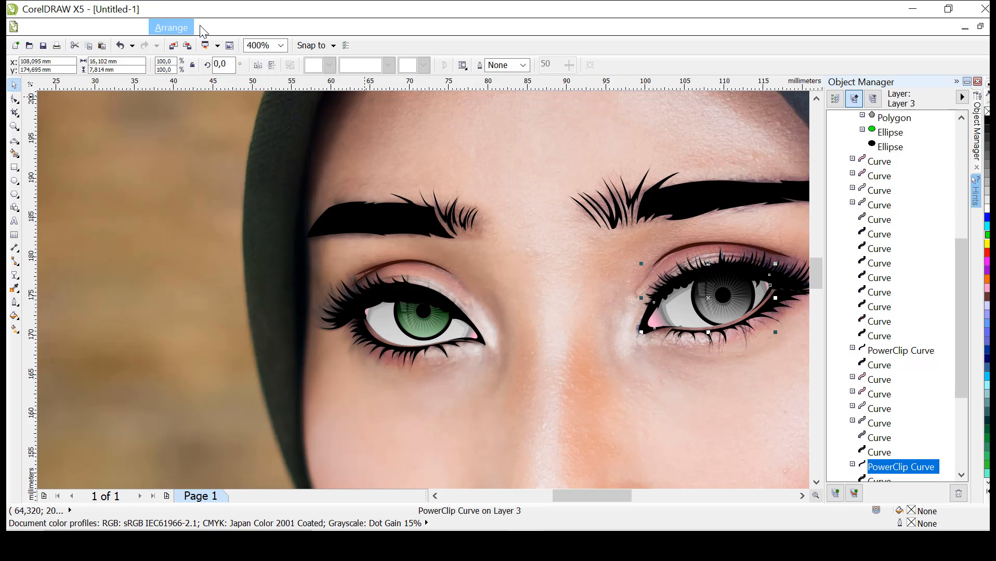
click(208, 28)
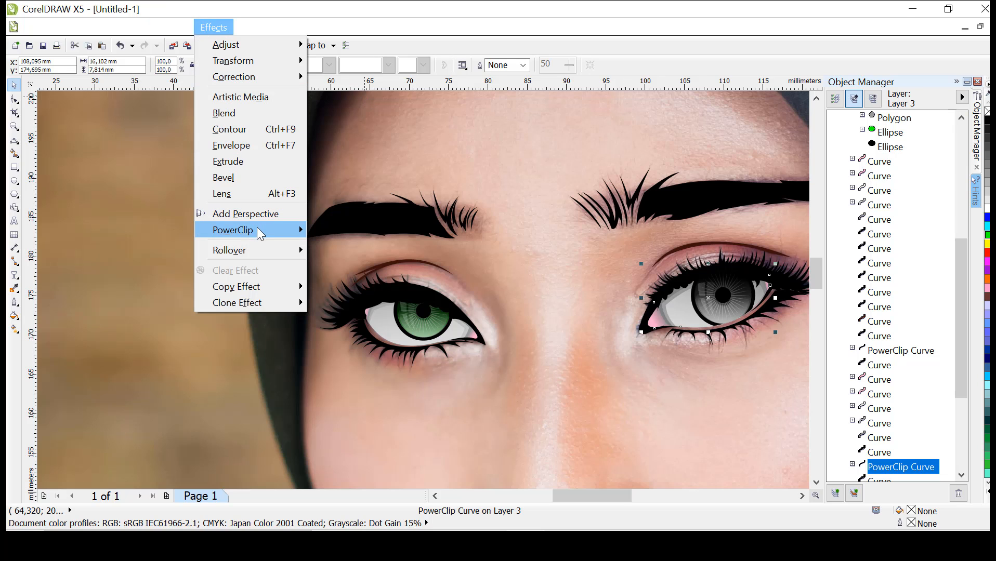
mouse_move(258, 230)
click(340, 267)
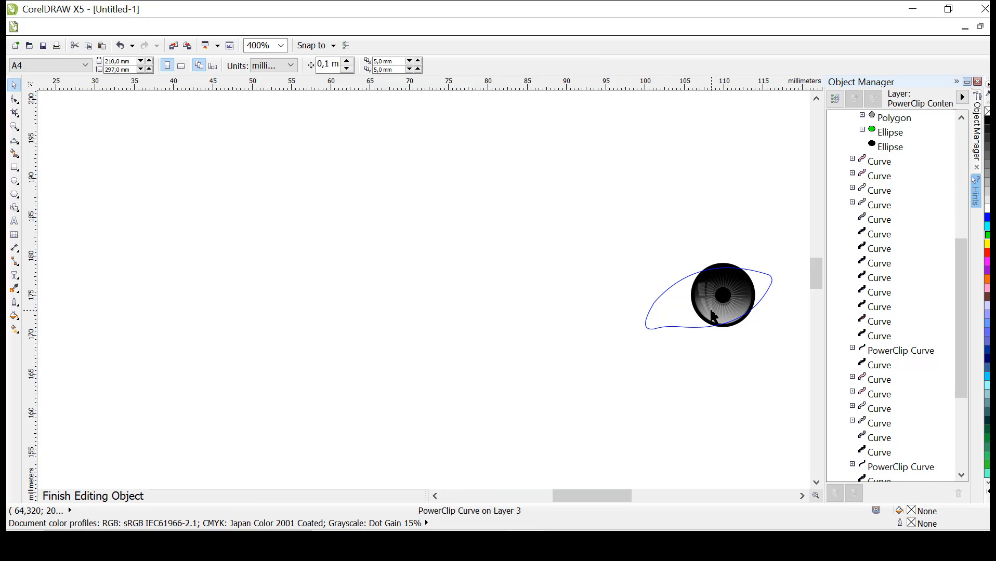
Step: Ungroup the right iris, fill the ellipse below its polygon with the same green, and finish editing the contents
click(713, 315)
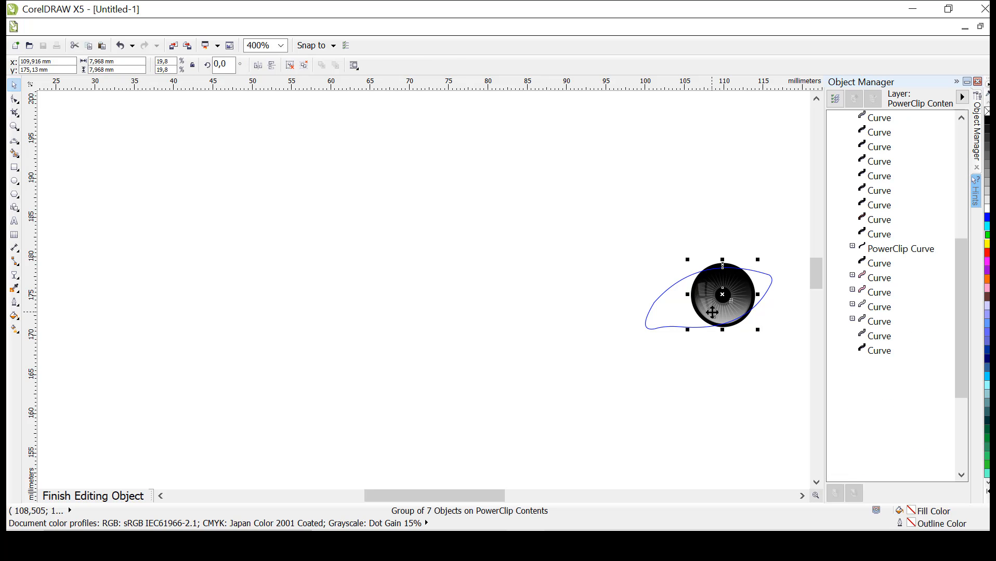
click(891, 453)
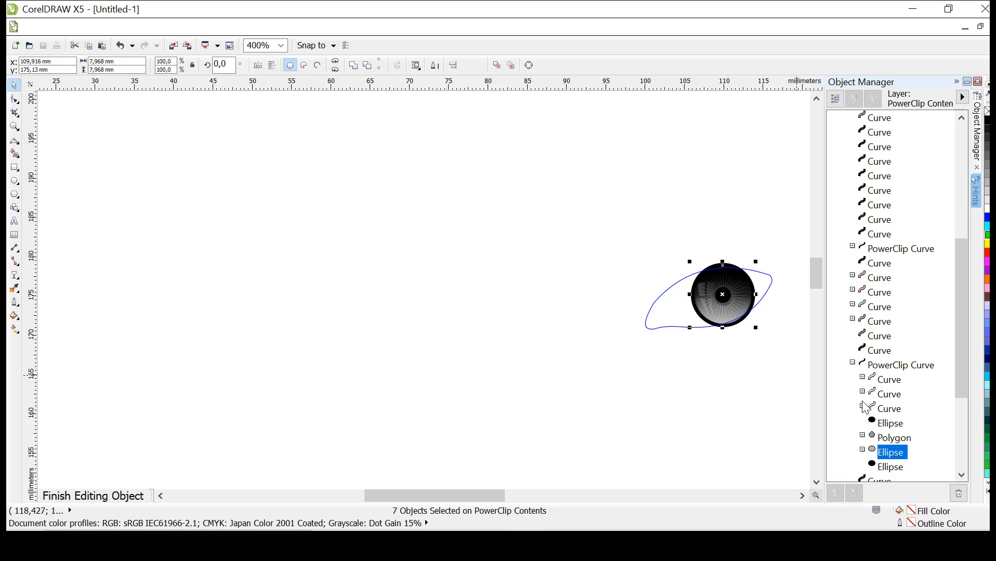
click(986, 238)
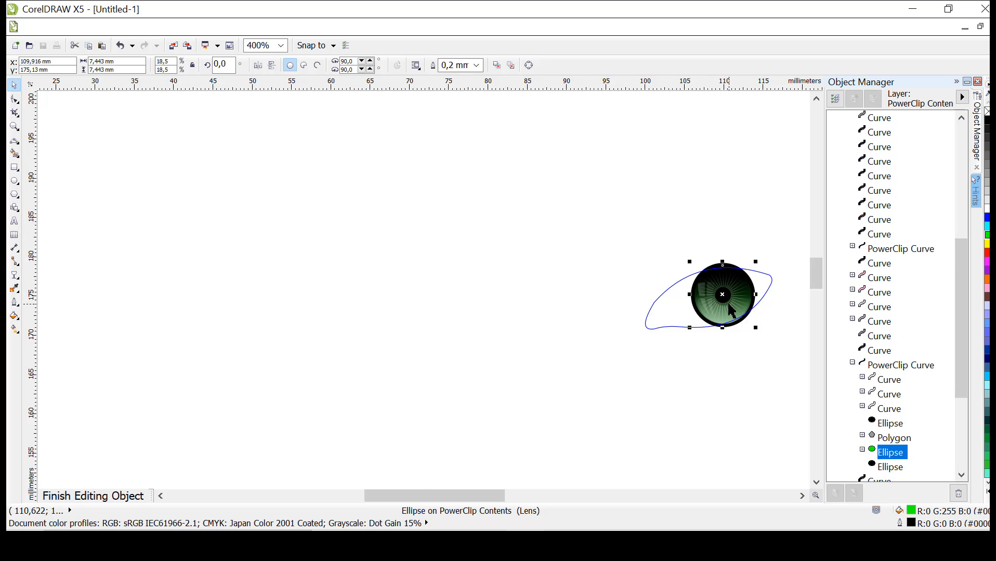
scroll(730, 310, up, 2)
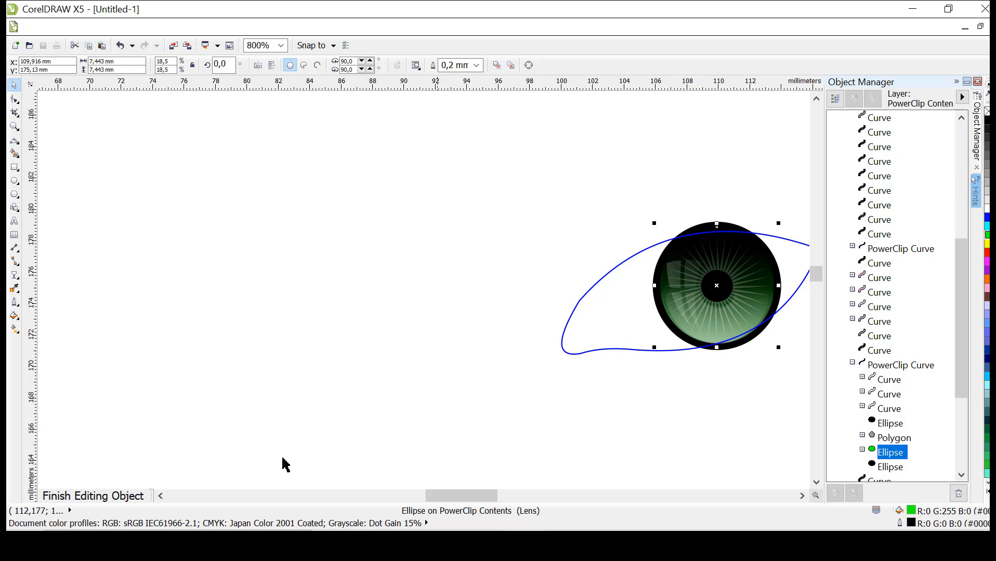
click(101, 496)
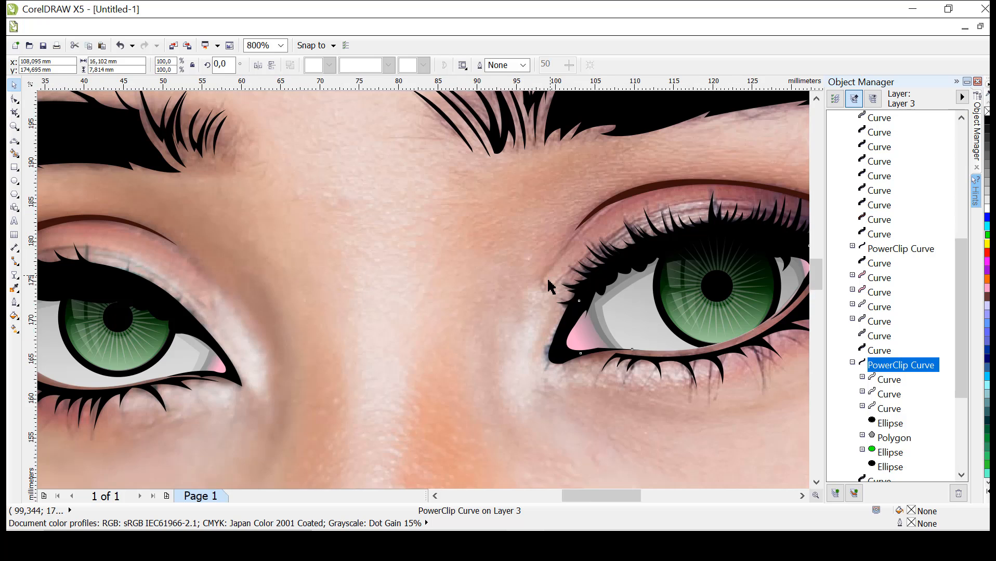
Step: Examine both recoloured eyes up close and in relation to the whole face
scroll(552, 280, down, 2)
scroll(567, 282, down, 1)
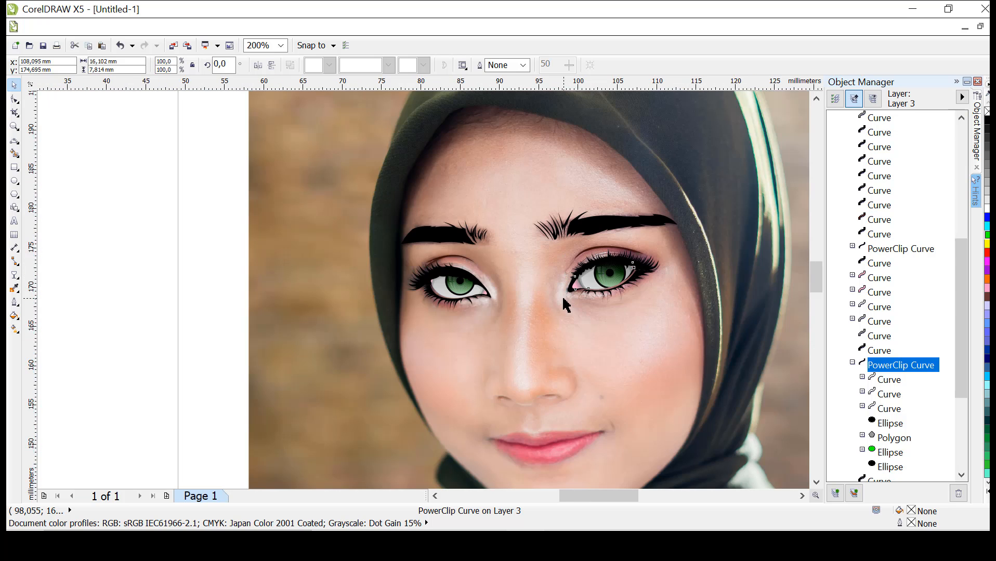
scroll(566, 297, up, 1)
scroll(555, 297, down, 1)
scroll(552, 296, down, 1)
scroll(552, 287, up, 1)
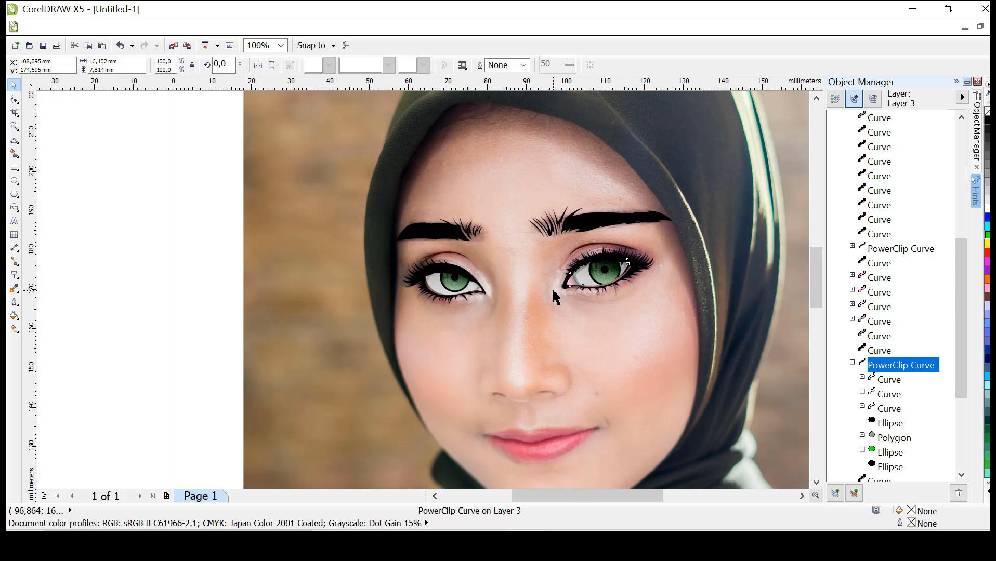
scroll(566, 296, down, 1)
scroll(565, 289, up, 2)
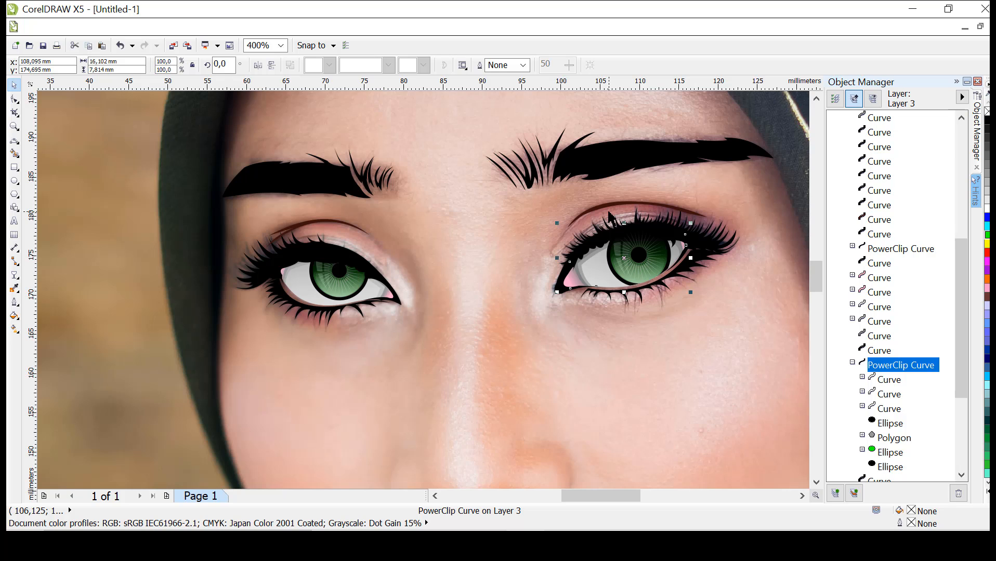
click(592, 264)
click(572, 208)
scroll(382, 233, up, 1)
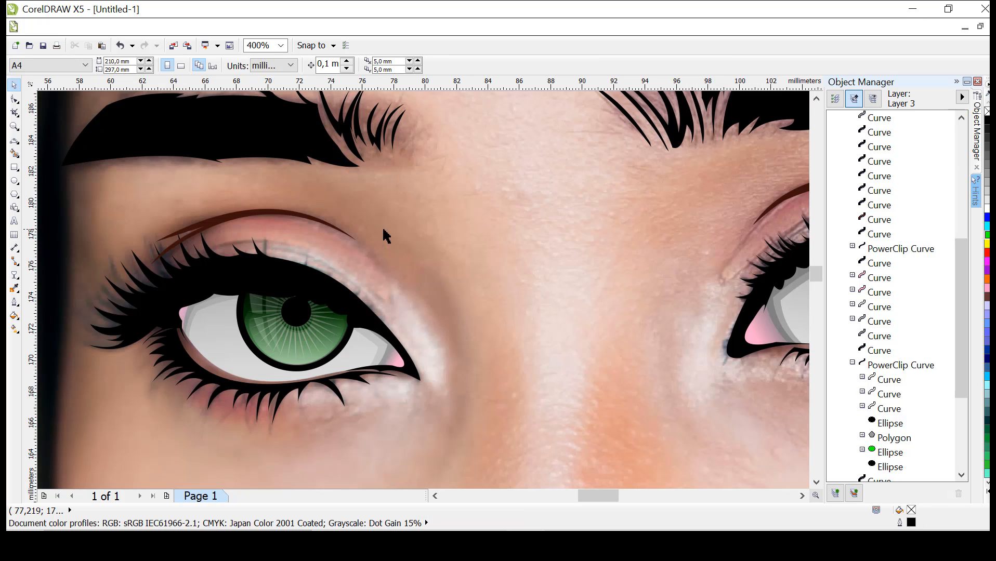
scroll(396, 244, down, 1)
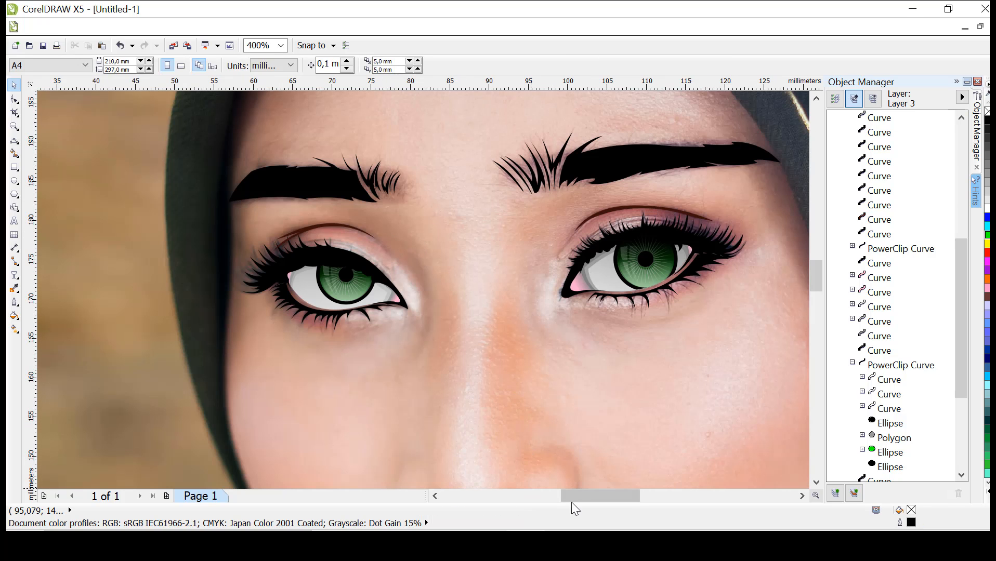
Step: Extend the linear transparency of the right eyeball's darker grey shading curve further down onto the cheek
drag(578, 498, 596, 503)
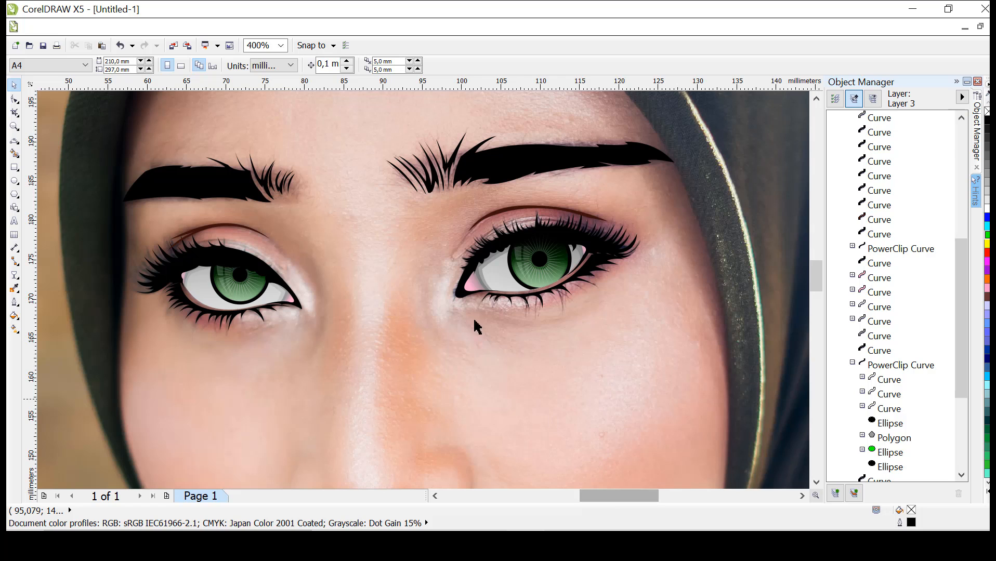
click(495, 279)
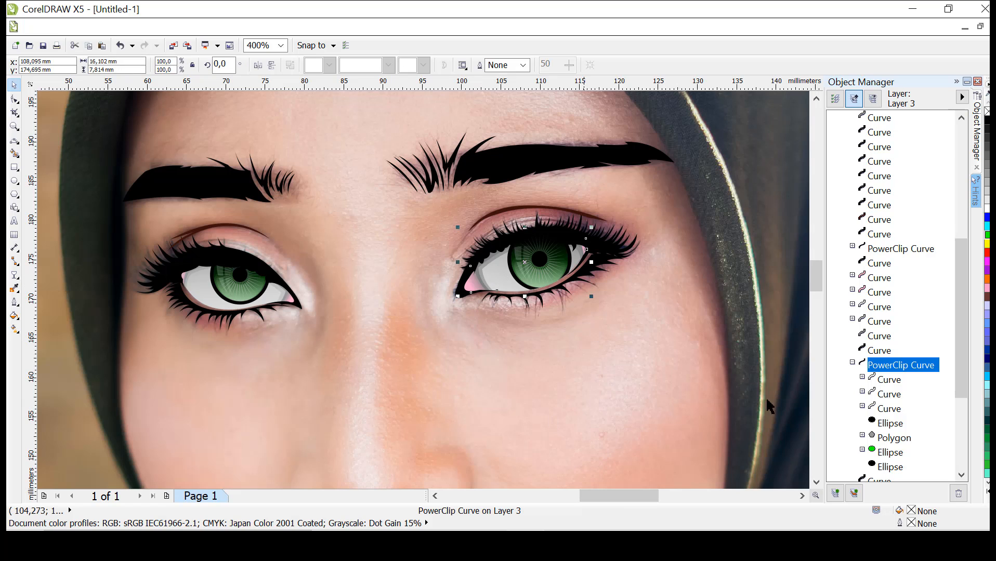
click(853, 362)
click(879, 438)
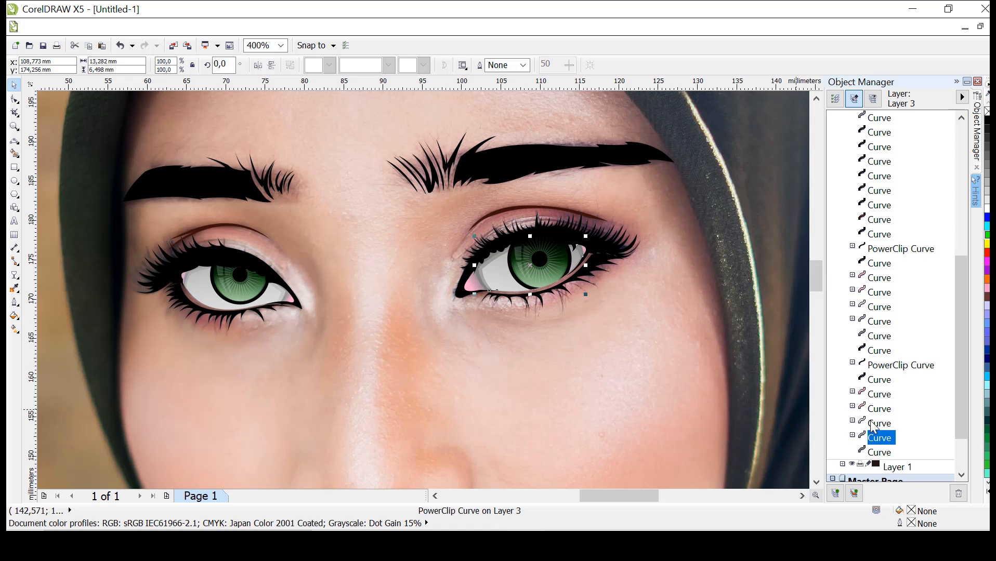
click(18, 277)
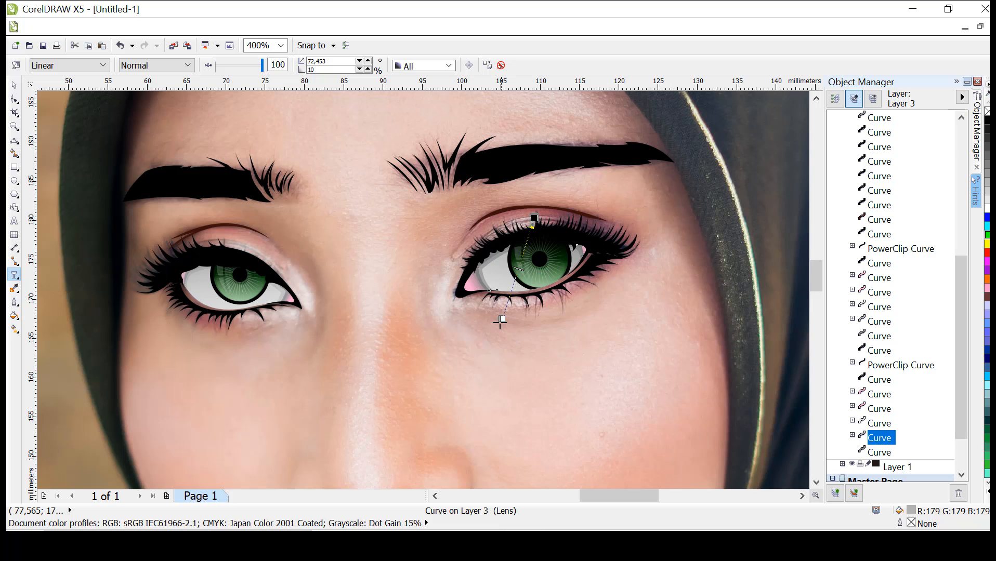
drag(500, 321, 501, 364)
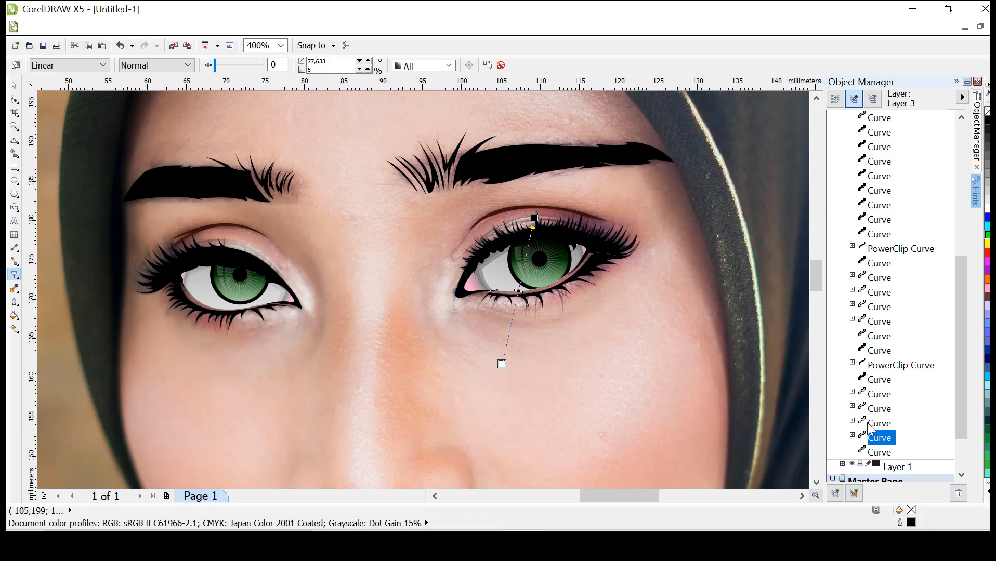
Step: Redraw the linear transparency of the right eyeball's lighter grey curve from the cheek up to above the eyelid crease
click(869, 424)
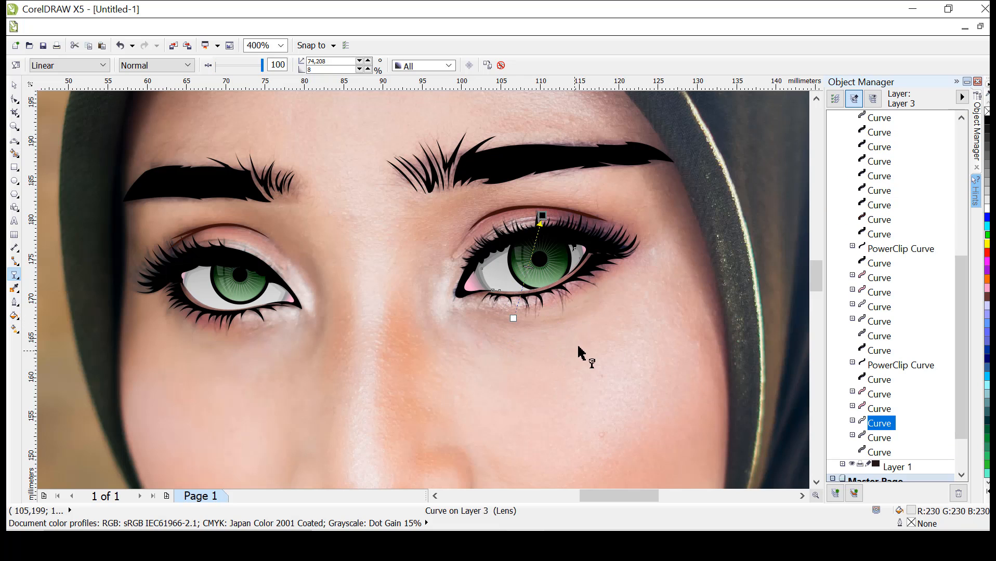
drag(546, 358, 532, 203)
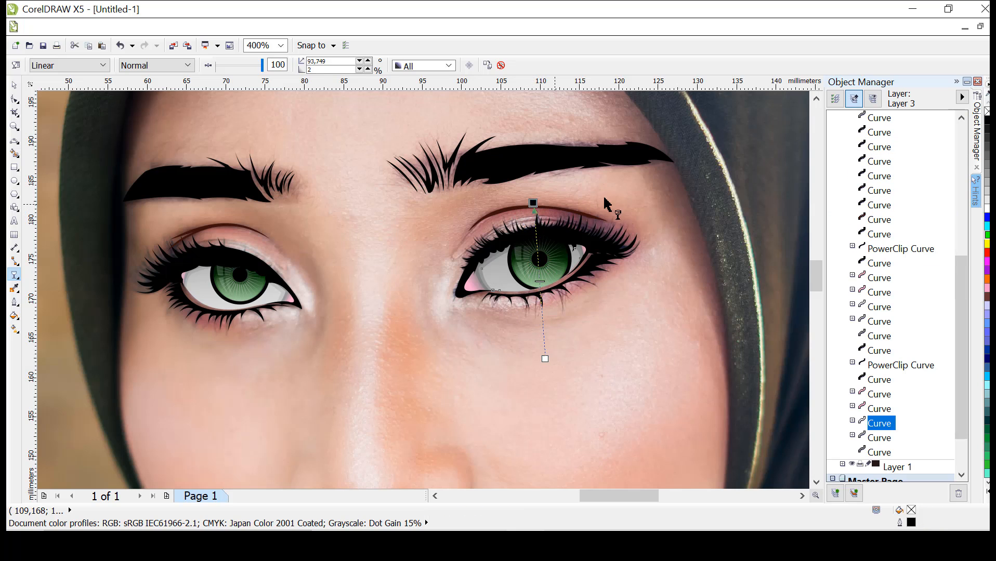
Step: Deselect the shading curve and hide the portrait photo on Layer 1 so only the vector artwork shows
click(617, 206)
scroll(618, 253, down, 1)
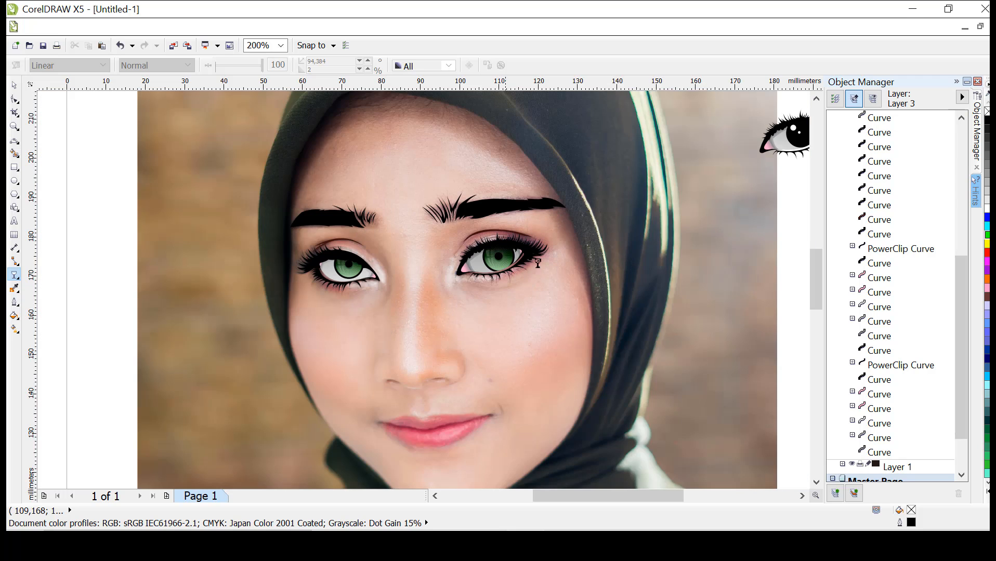
scroll(425, 247, up, 1)
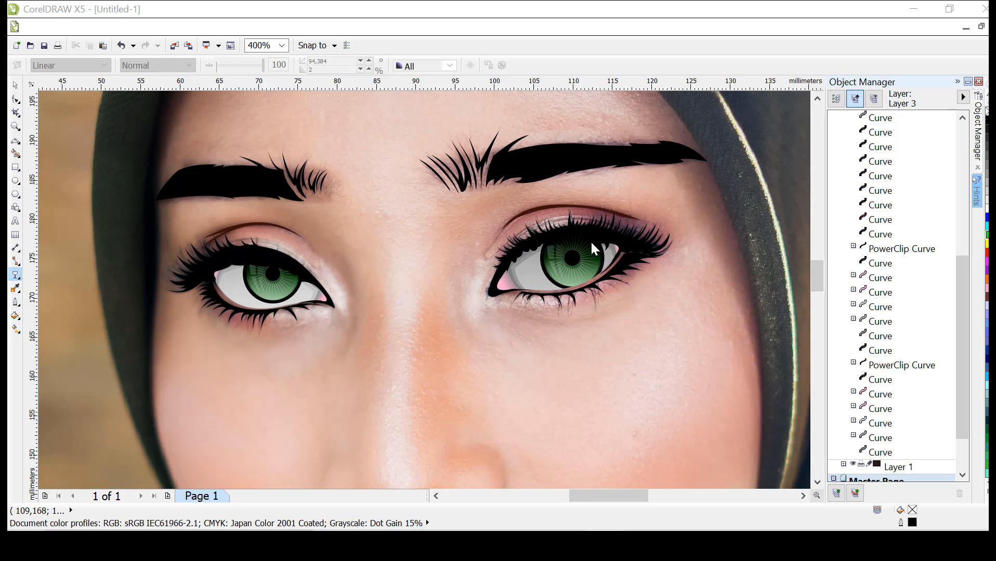
click(852, 465)
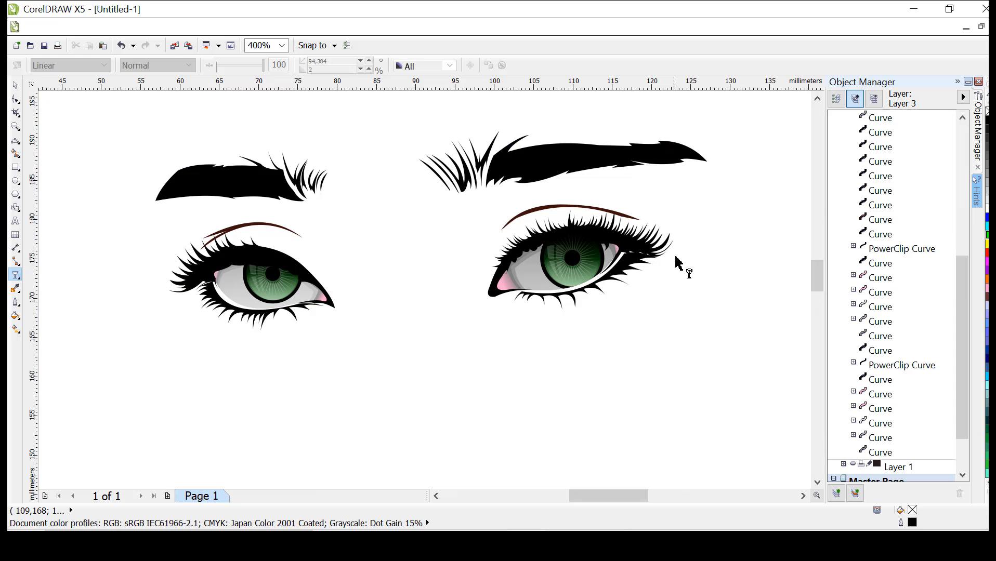
Step: Examine the finished eyes and eyebrows without the photo, both as a whole and close up on the right eye
scroll(677, 273, down, 2)
scroll(705, 289, up, 1)
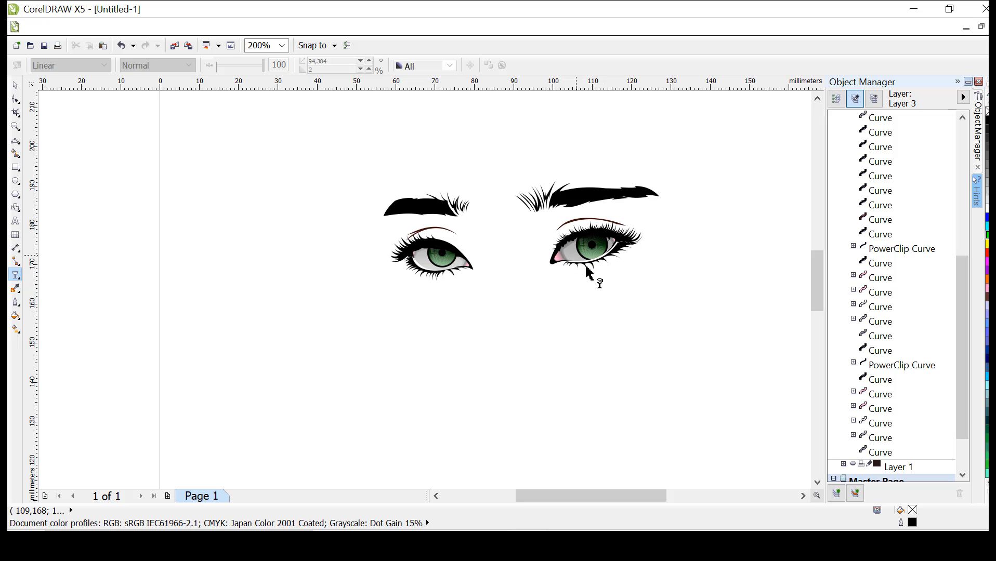
scroll(574, 239, up, 1)
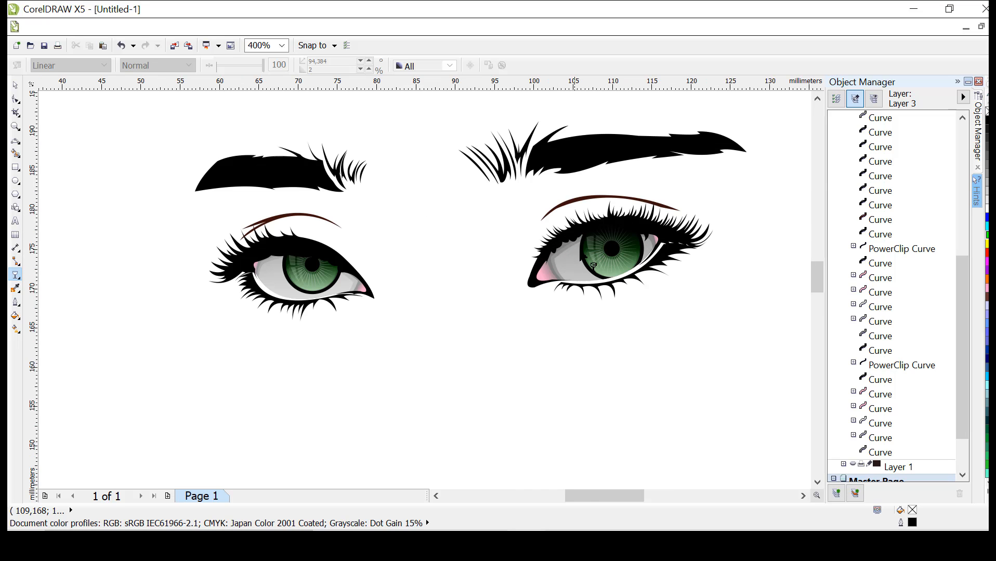
scroll(568, 262, up, 1)
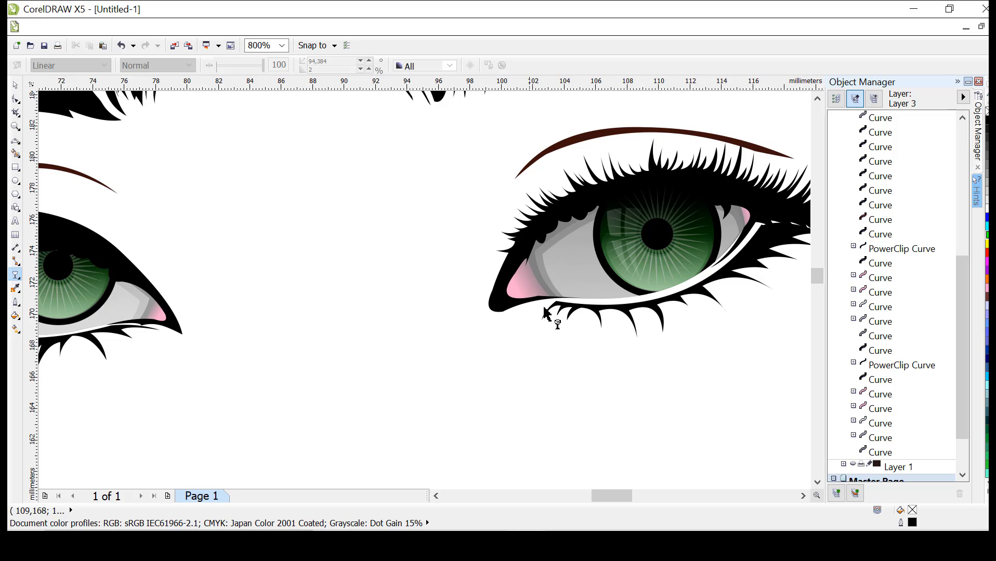
scroll(676, 231, down, 2)
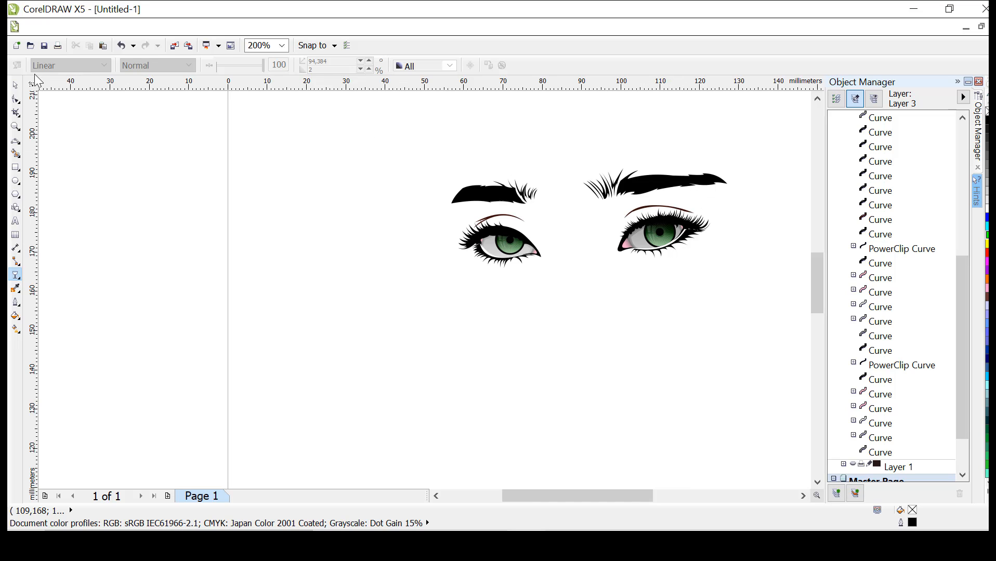
click(15, 84)
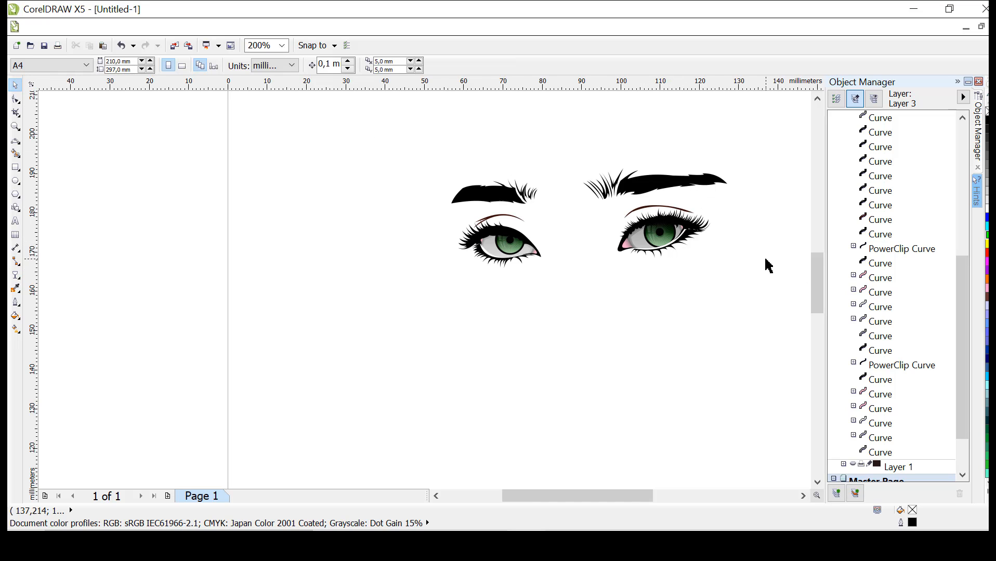
scroll(764, 264, up, 1)
drag(820, 281, 817, 274)
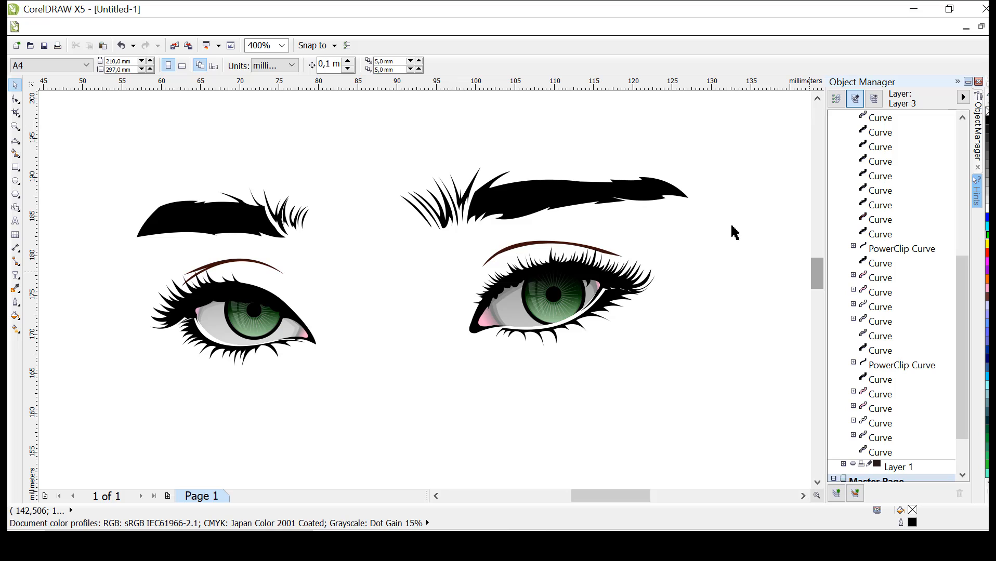